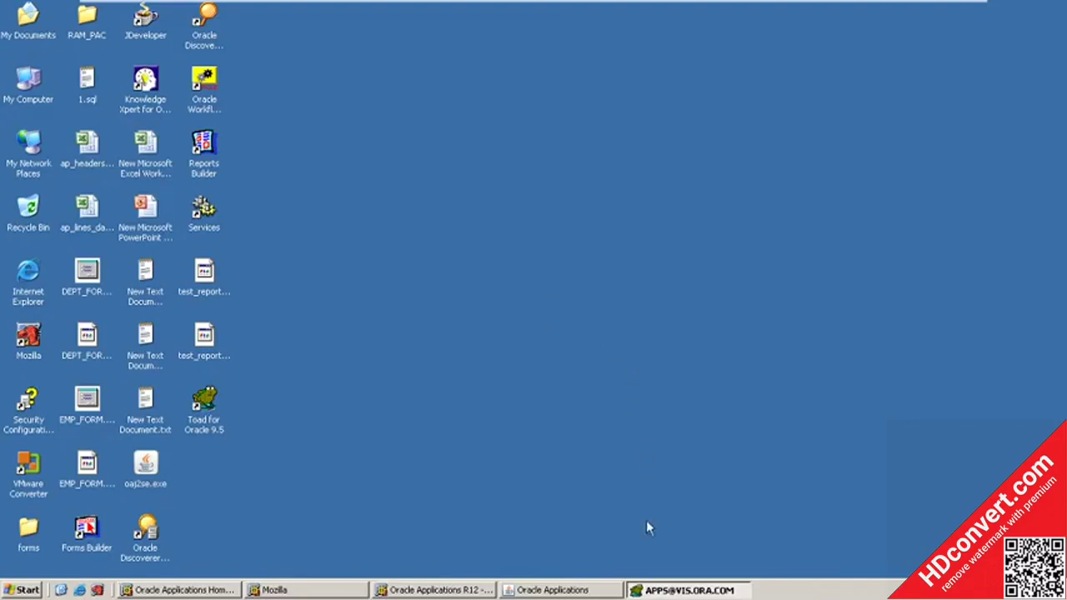
Switch to the Toad editor and write the heading "P2P Life Cycle", leaving a blank line below it.
{"action": "left_click", "coordinate": [659, 591]}
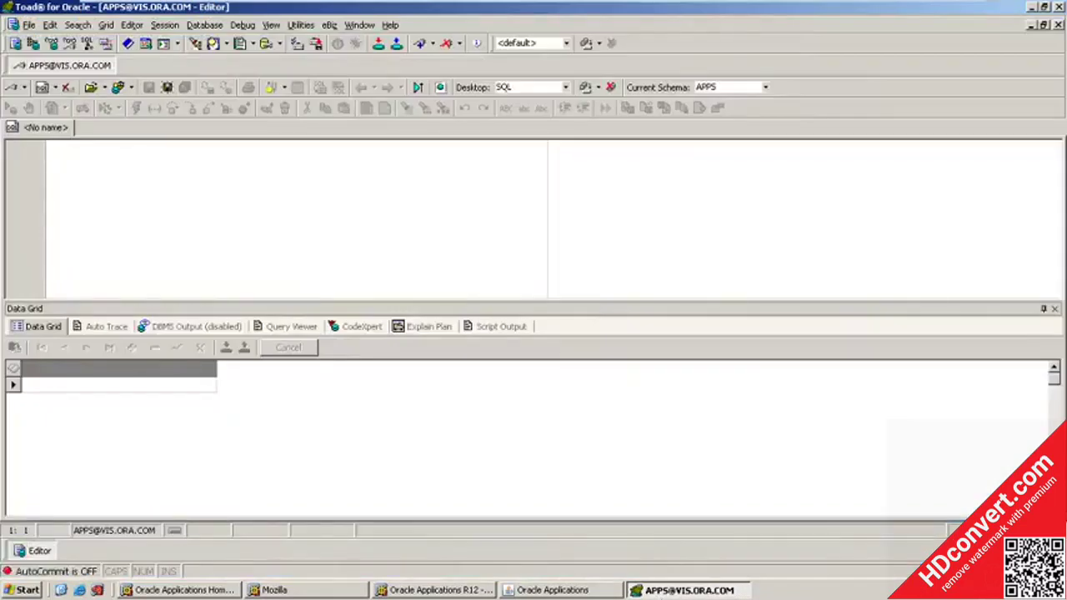
{"action": "type", "text": "E"}
{"action": "type", "text": "2P "}
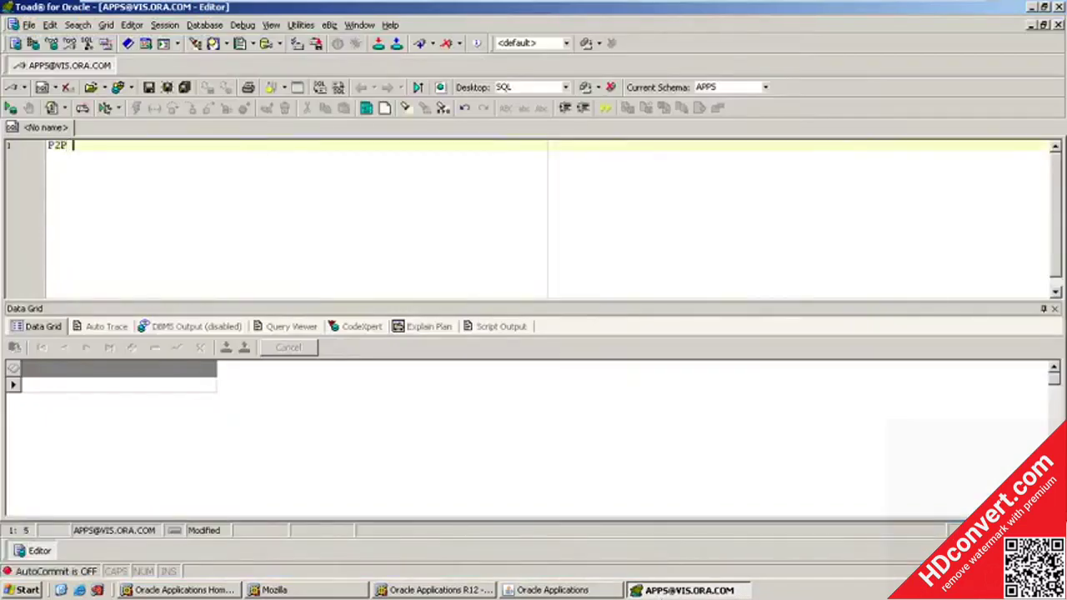
{"action": "type", "text": "Life Cycle"}
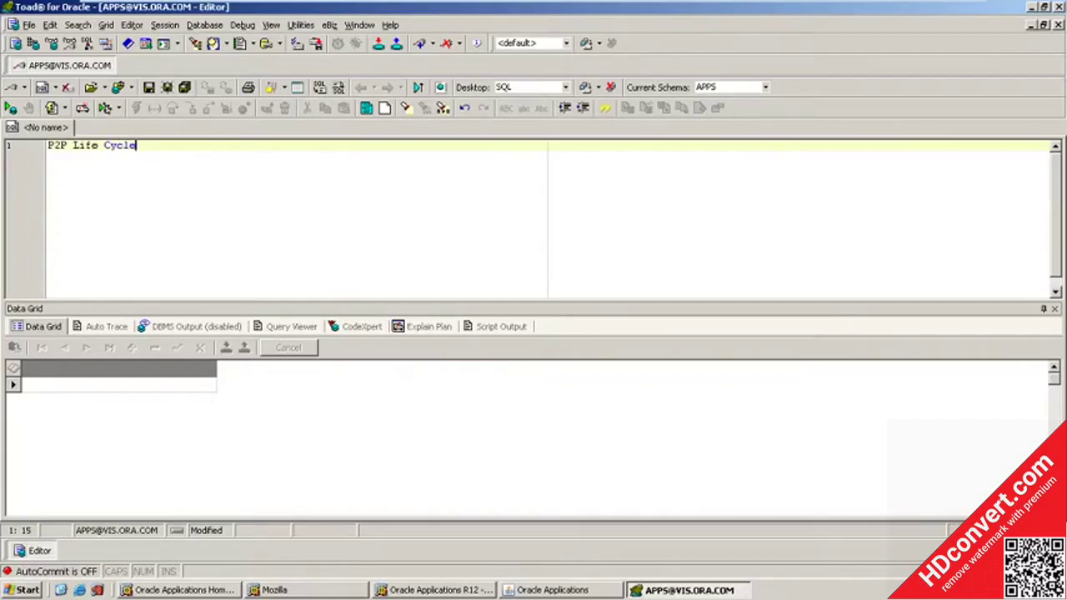
{"action": "key", "text": "Return"}
{"action": "key", "text": "Return"}
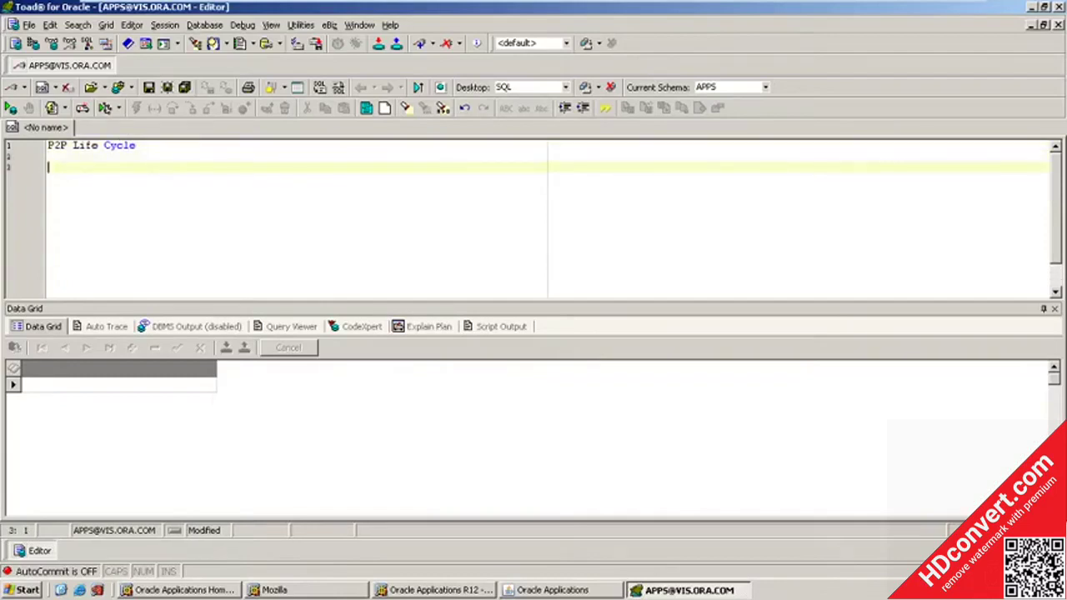
Add "Inventory" and "Purchase Order" on separate lines below the heading.
{"action": "type", "text": "Inventory"}
{"action": "key", "text": "Return"}
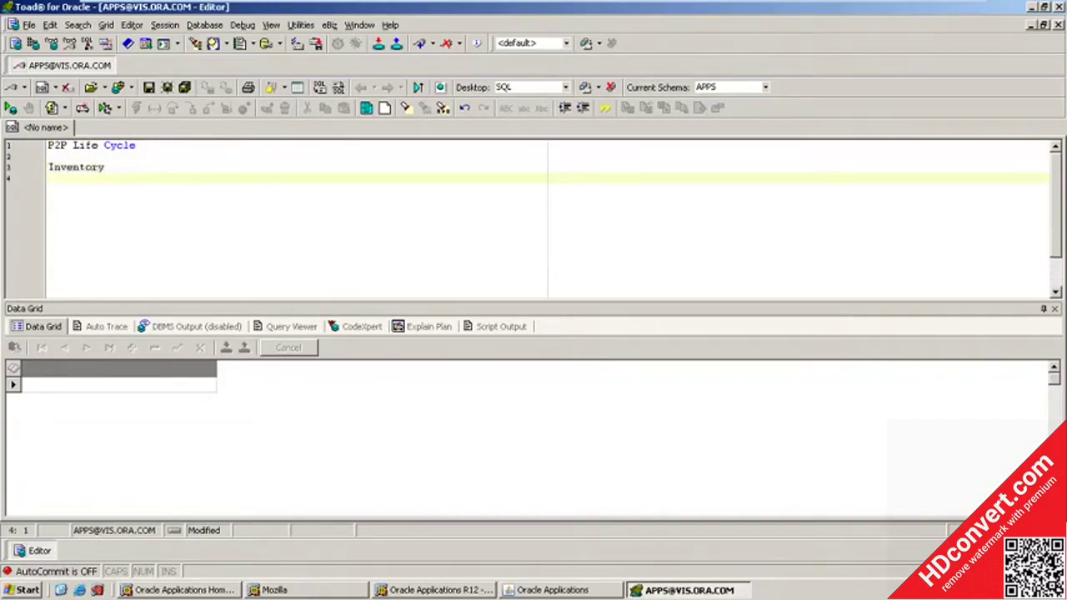
{"action": "type", "text": "Purchase Ordde"}
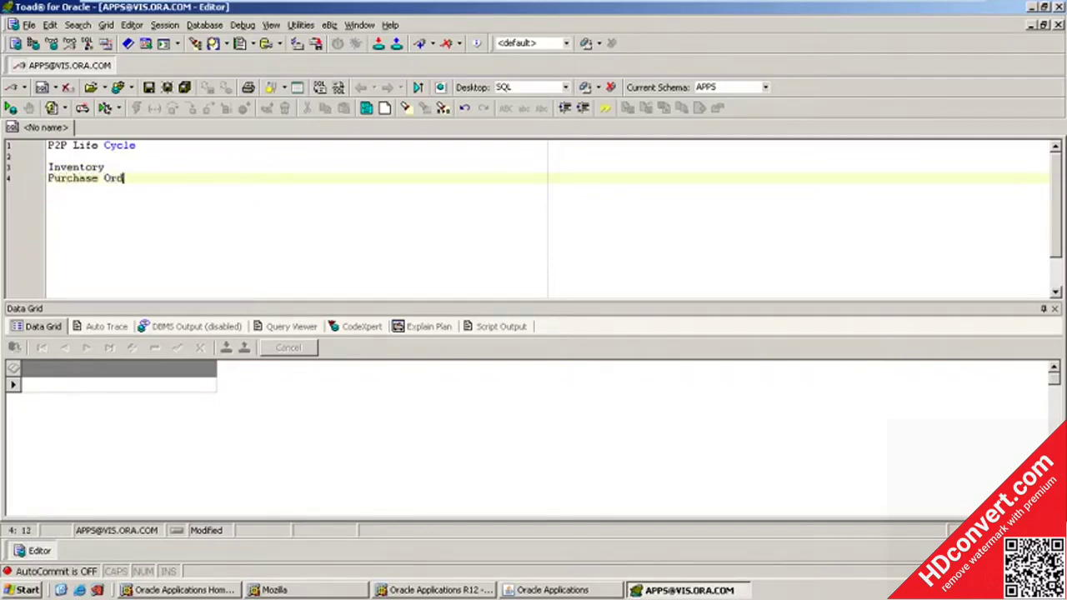
{"action": "key", "text": "BackSpace"}
{"action": "key", "text": "BackSpace"}
{"action": "type", "text": "er"}
{"action": "key", "text": "Return"}
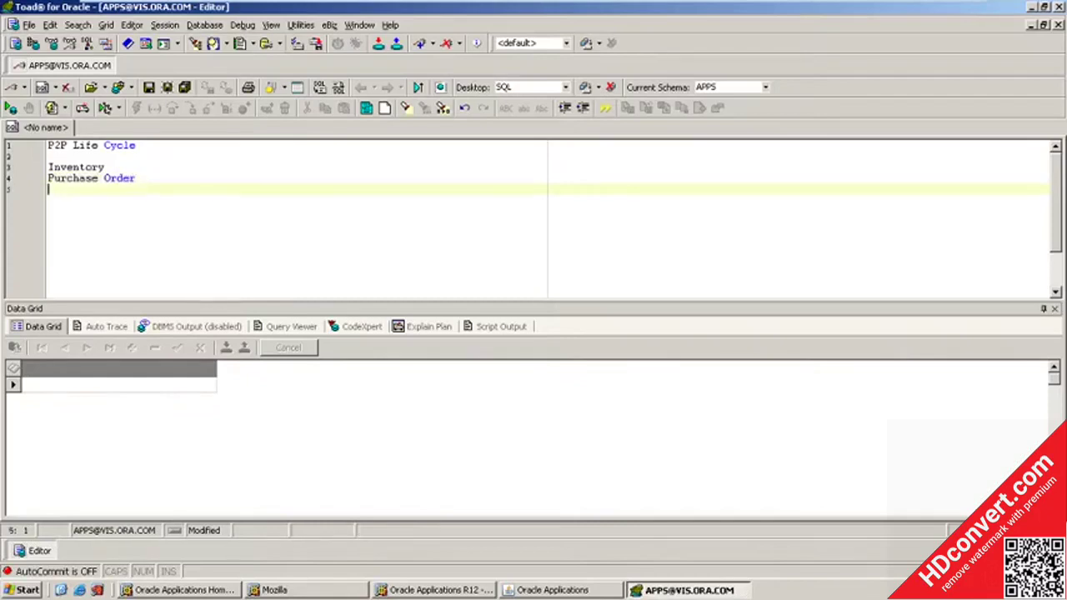
Add "Account Payables" and "General Ledger" as the last two lines of the module list.
{"action": "type", "text": "Accounts Payable"}
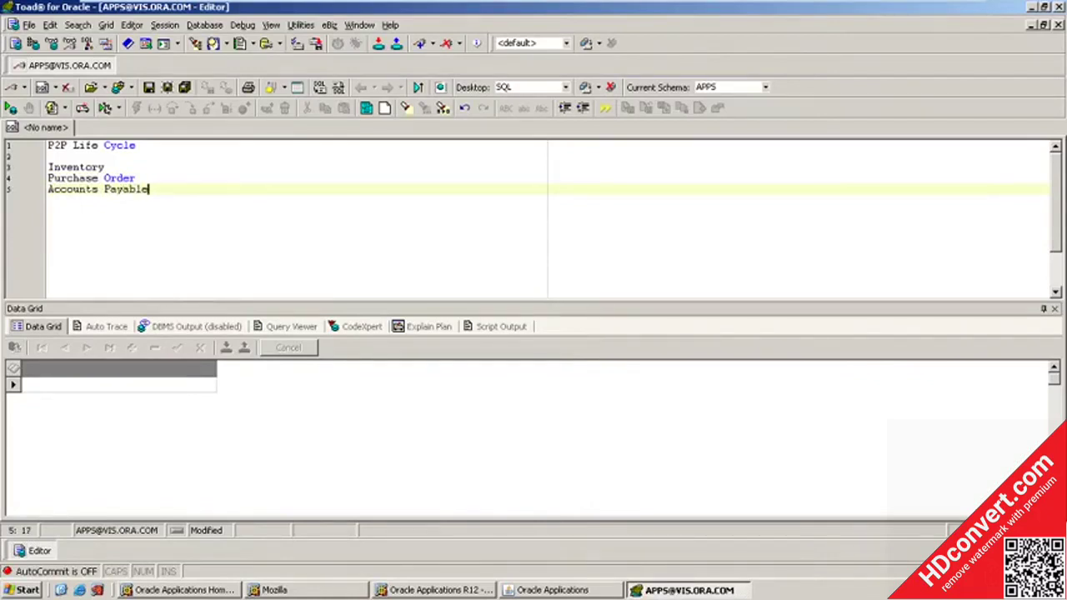
{"action": "type", "text": "s"}
{"action": "left_click", "coordinate": [104, 189]}
{"action": "key", "text": "Left"}
{"action": "key", "text": "BackSpace"}
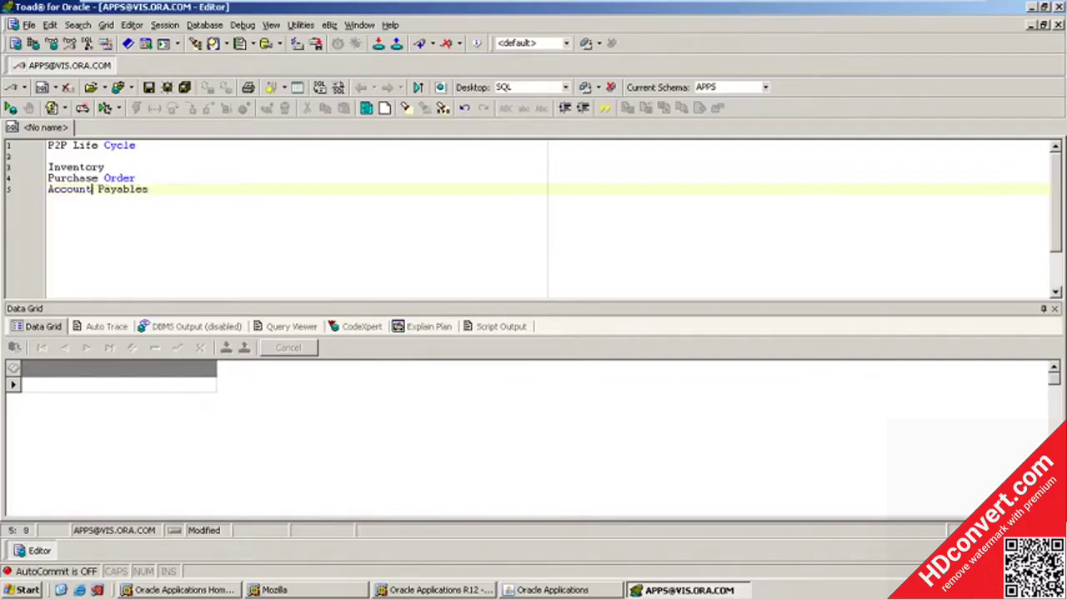
{"action": "left_click", "coordinate": [148, 189]}
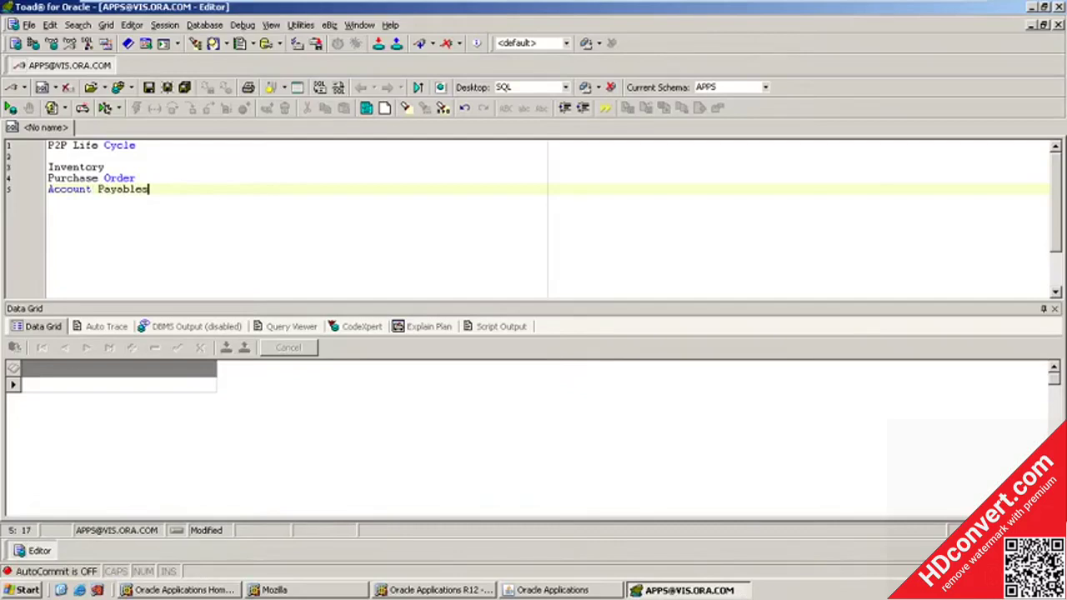
{"action": "key", "text": "Return"}
{"action": "type", "text": "Gen"}
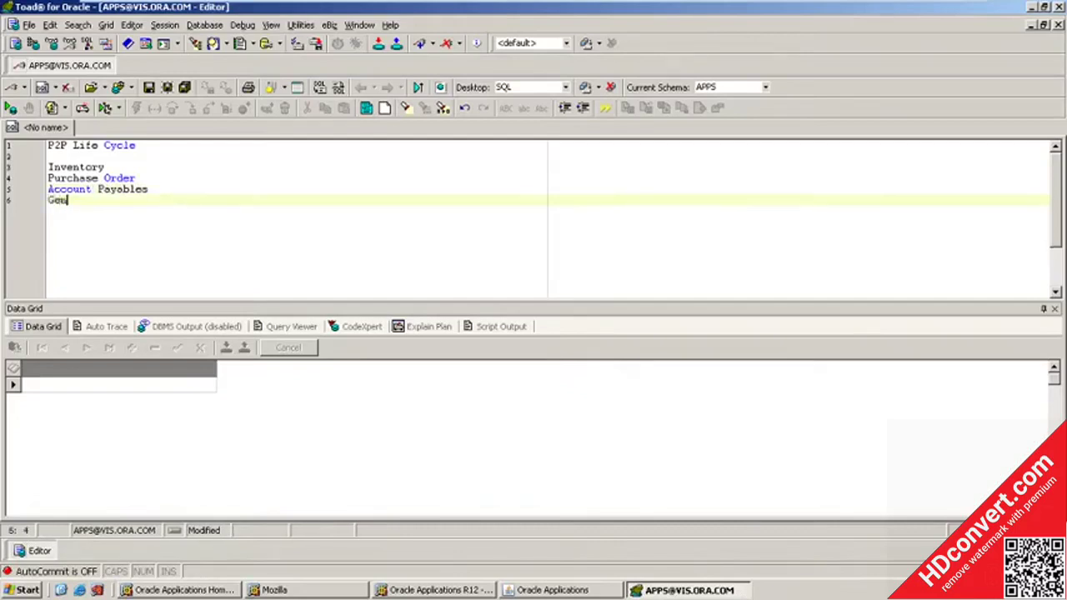
{"action": "type", "text": "eral Ledger"}
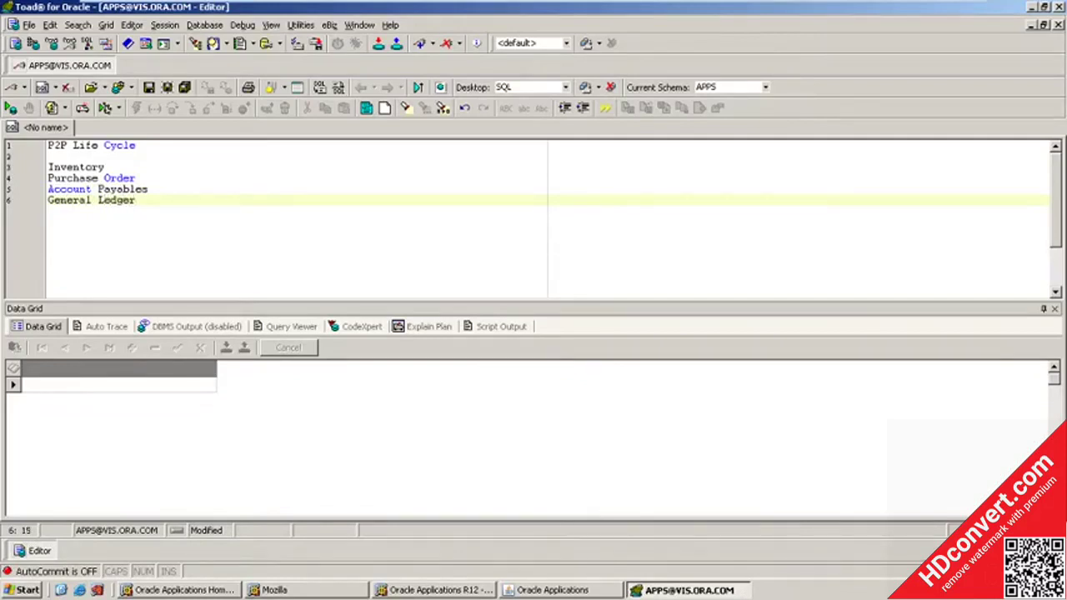
{"action": "left_click", "coordinate": [105, 167]}
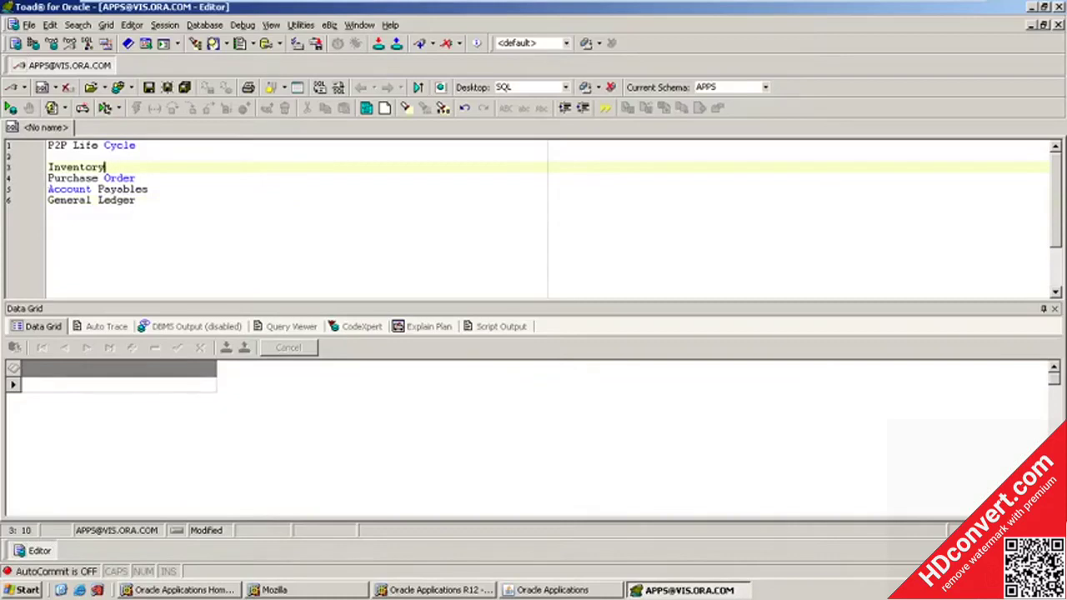
{"action": "key", "text": "Home"}
{"action": "key", "text": "shift+End"}
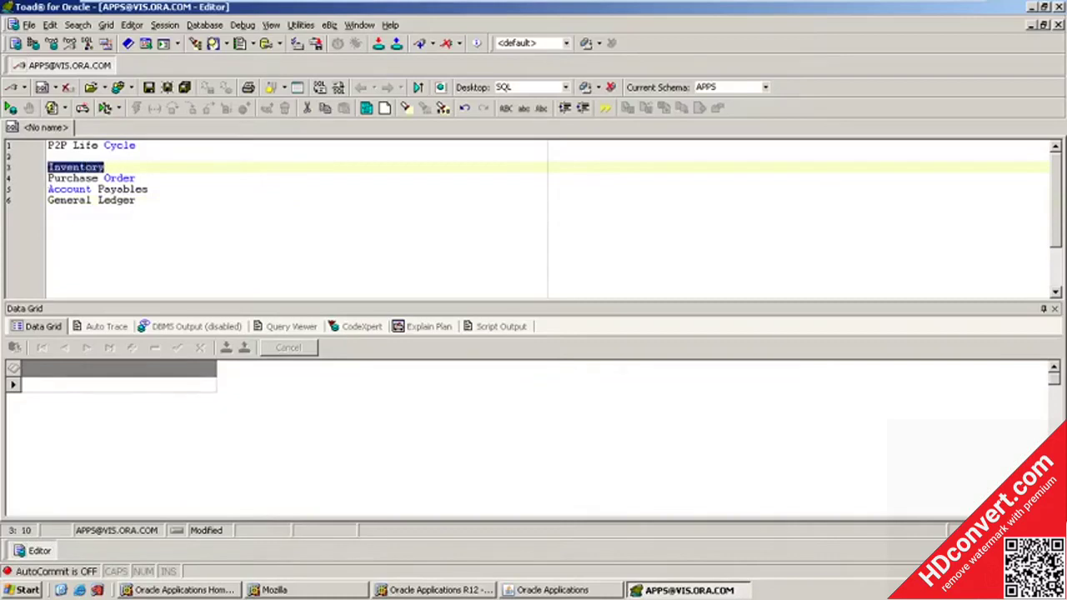
{"action": "key", "text": "End"}
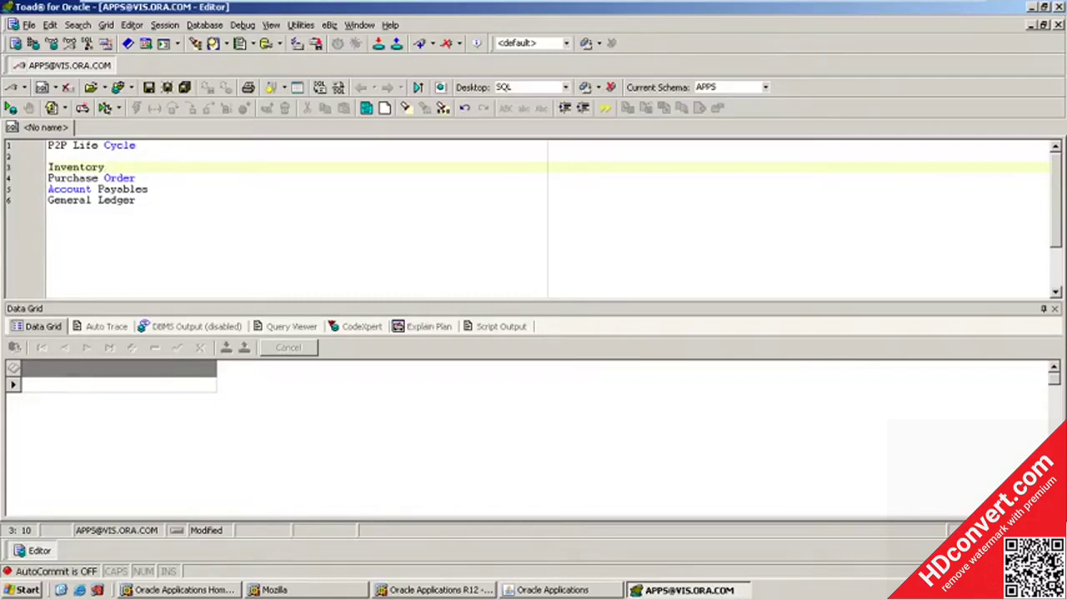
Switch to Oracle Applications, change the responsibility to Inventory, Vision Operations (USA), and maximize the application window.
{"action": "left_click", "coordinate": [612, 593]}
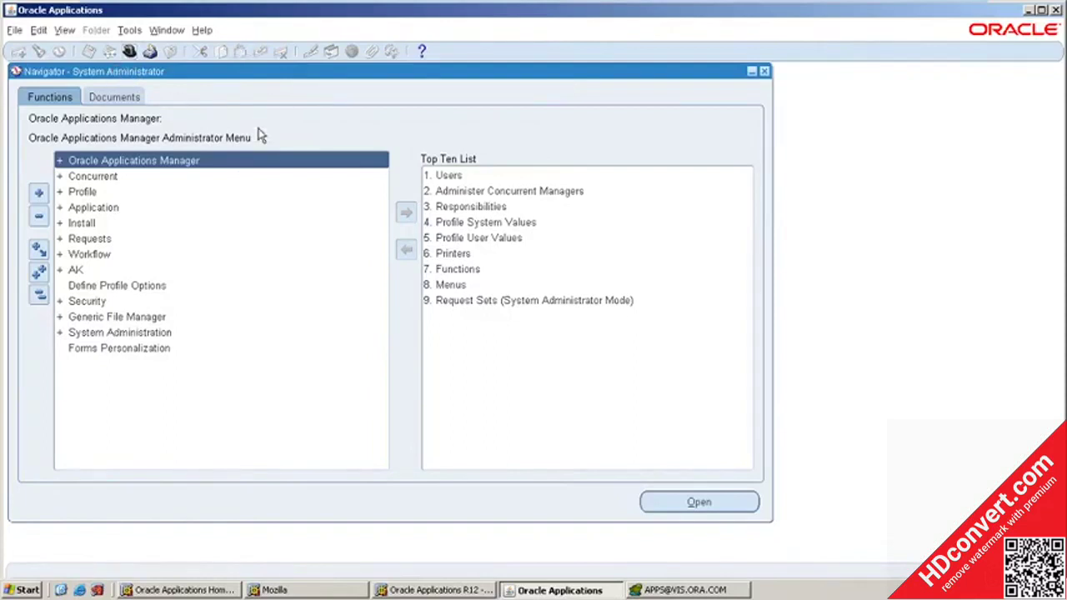
{"action": "key", "text": "i"}
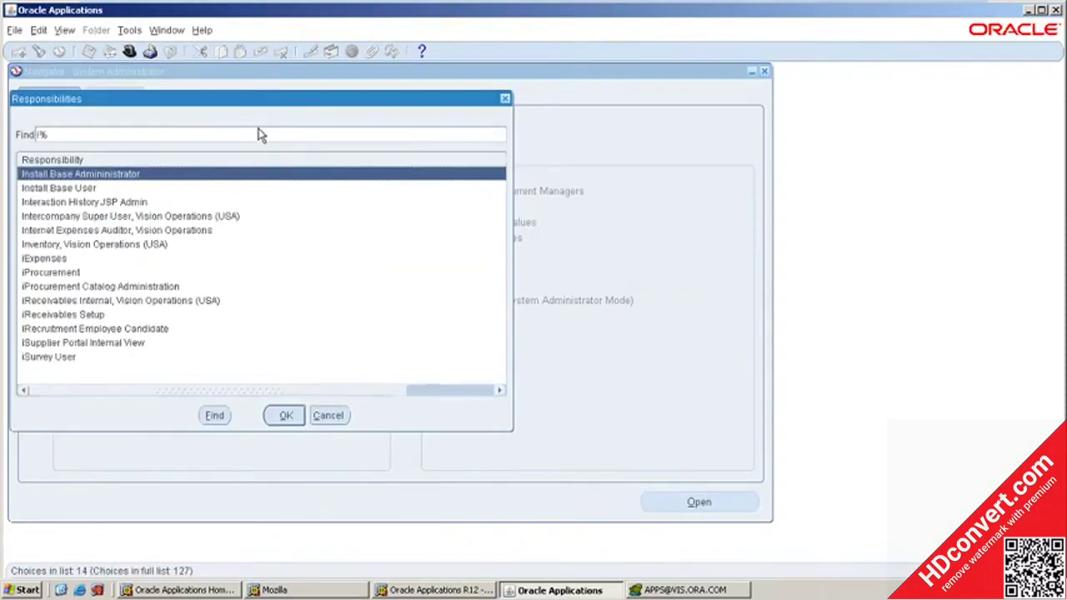
{"action": "double_click", "coordinate": [69, 250]}
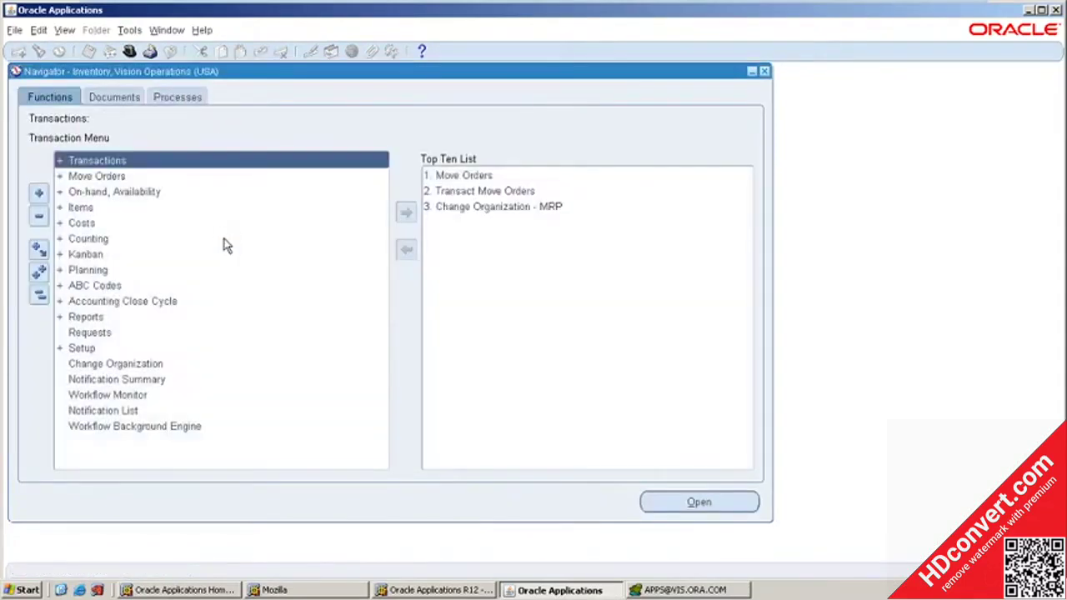
{"action": "double_click", "coordinate": [311, 17]}
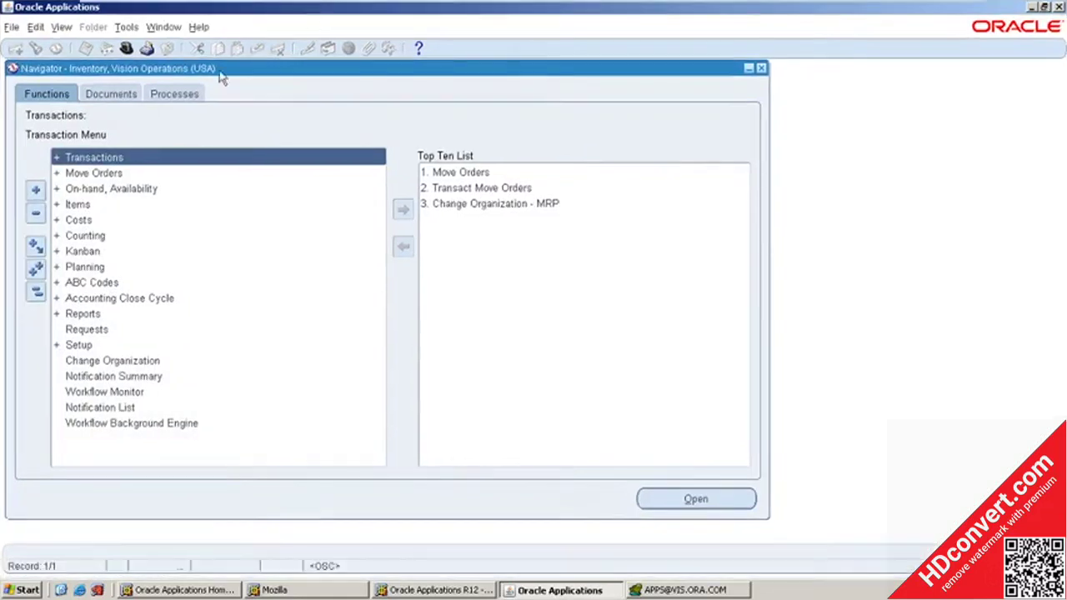
Open the Master Items form under Items for the organization V1, Vision Operations.
{"action": "double_click", "coordinate": [81, 208]}
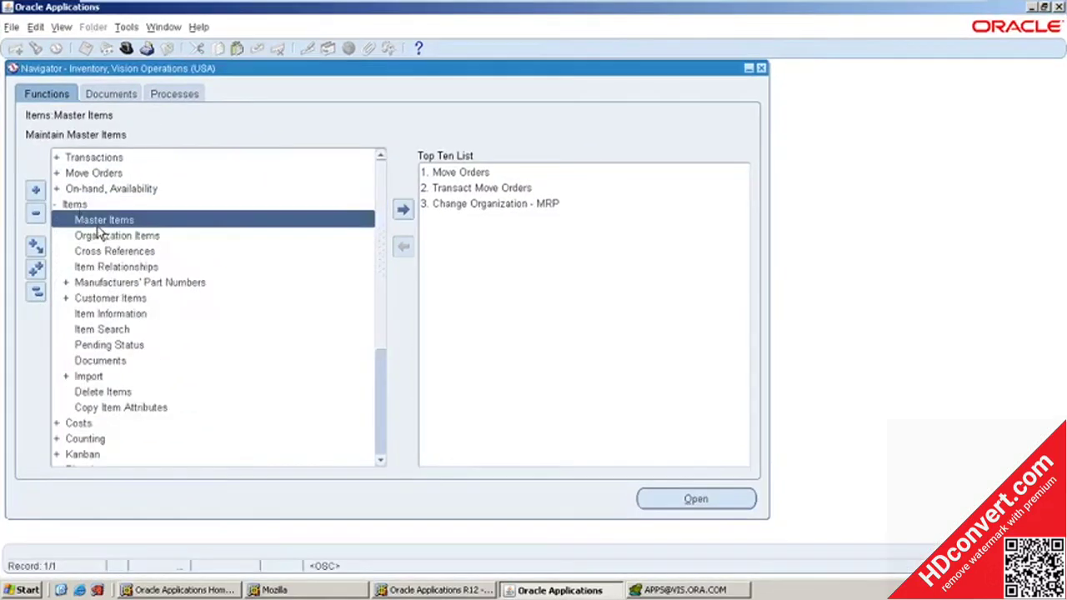
{"action": "double_click", "coordinate": [100, 219]}
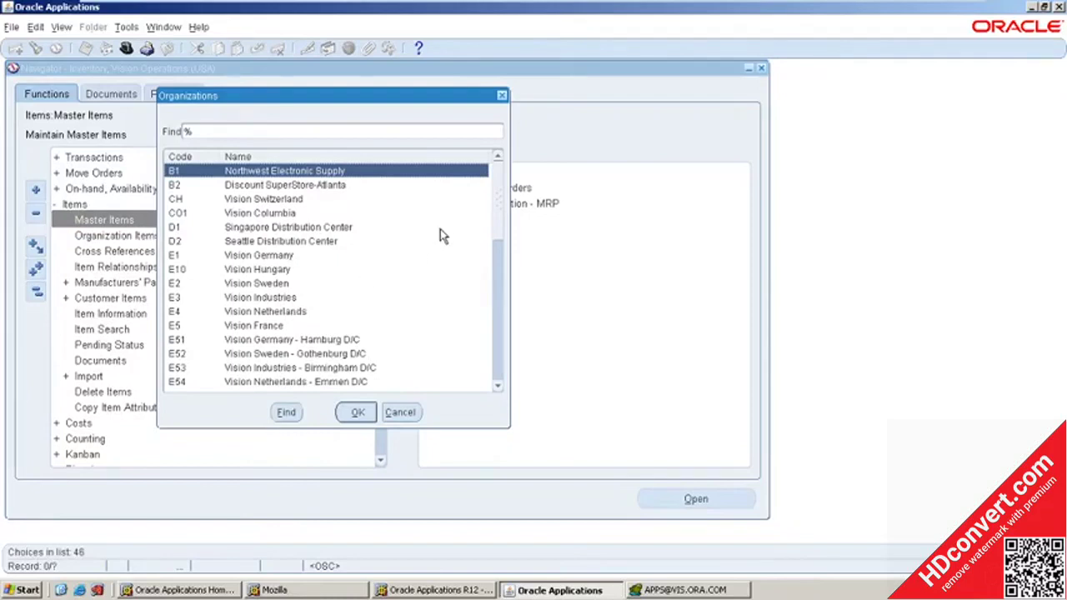
{"action": "left_click_drag", "start_coordinate": [495, 245], "coordinate": [490, 331]}
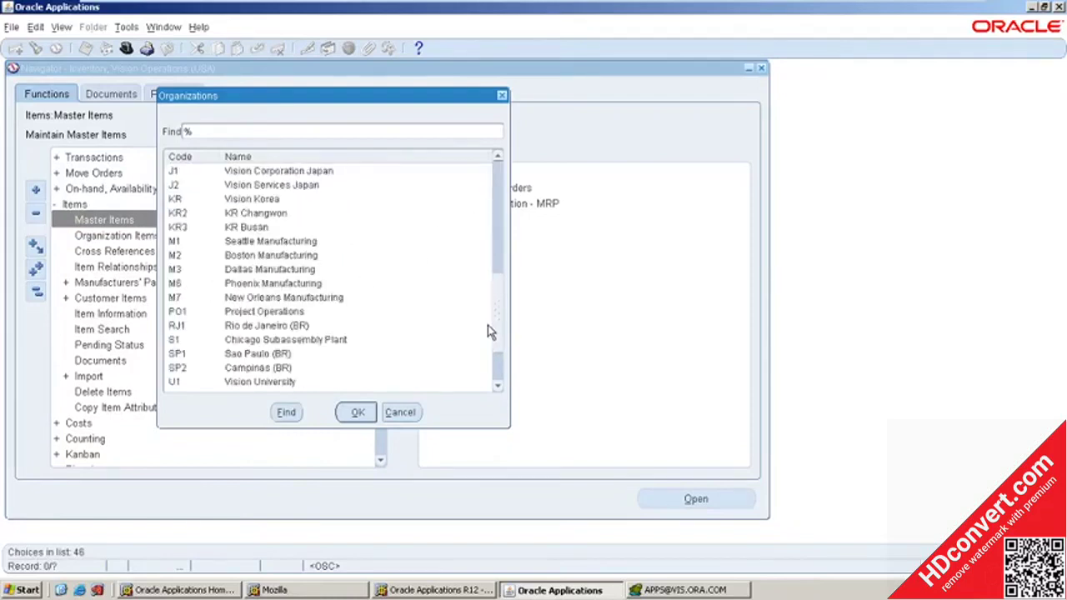
{"action": "scroll", "coordinate": [488, 333], "scroll_direction": "down", "scroll_amount": 5}
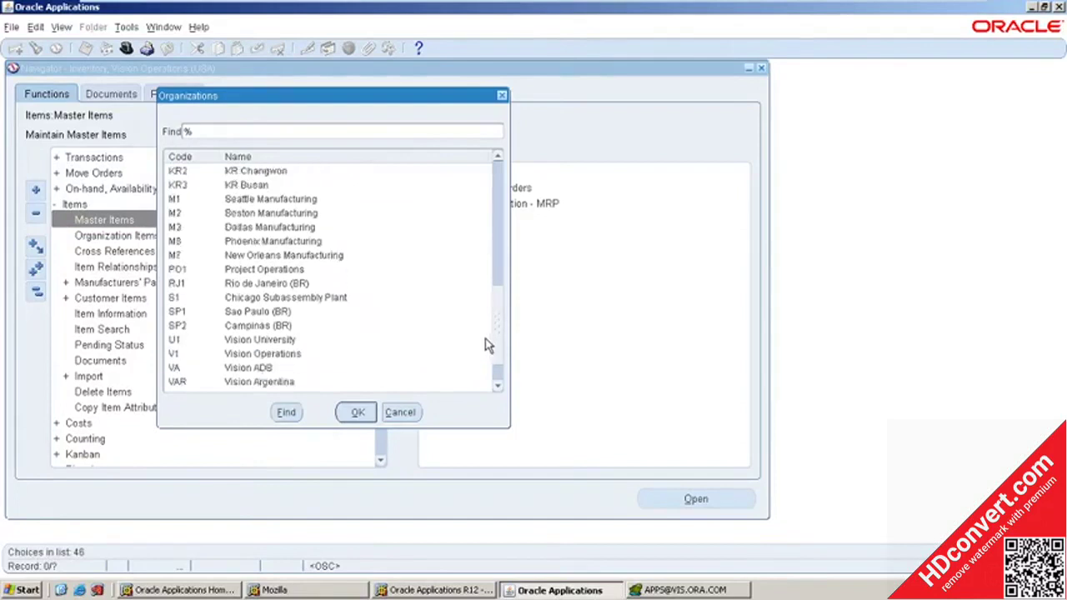
{"action": "scroll", "coordinate": [489, 375], "scroll_direction": "down", "scroll_amount": 1}
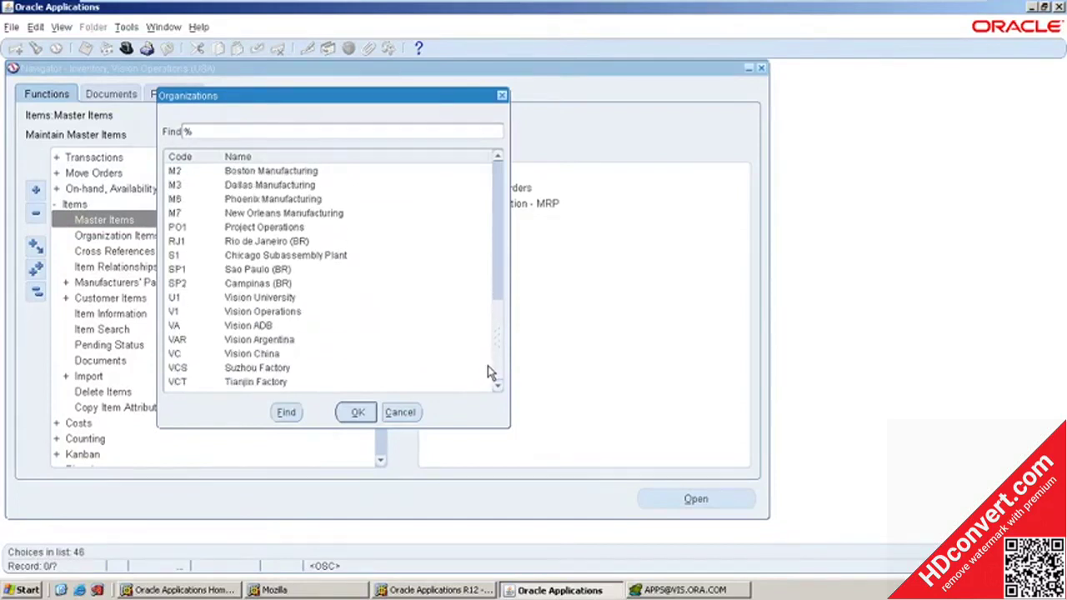
{"action": "left_click", "coordinate": [272, 313]}
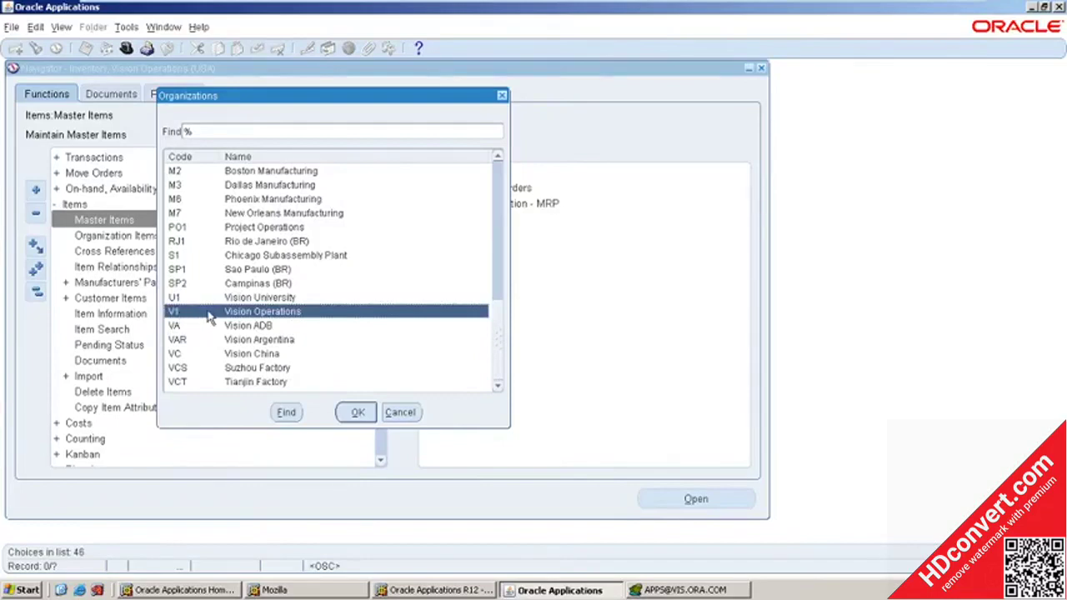
{"action": "double_click", "coordinate": [208, 315]}
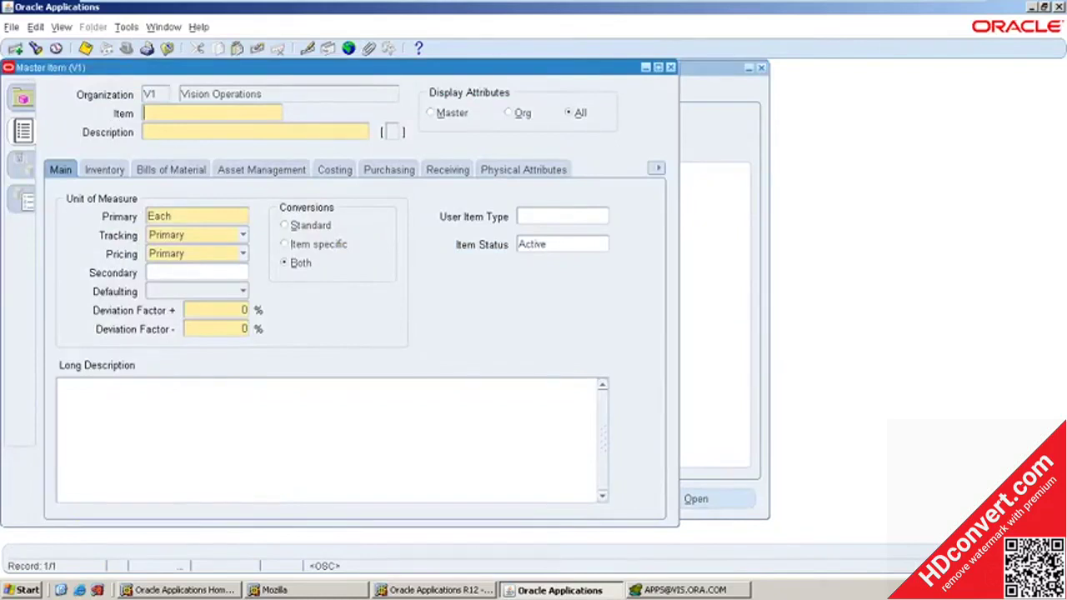
Enter "NRIT Keyboard" as both the item name and the description of the new master item.
{"action": "type", "text": "NRIT"}
{"action": "type", "text": "Keyboard"}
{"action": "key", "text": "Tab"}
{"action": "type", "text": "NRIT Keyboard"}
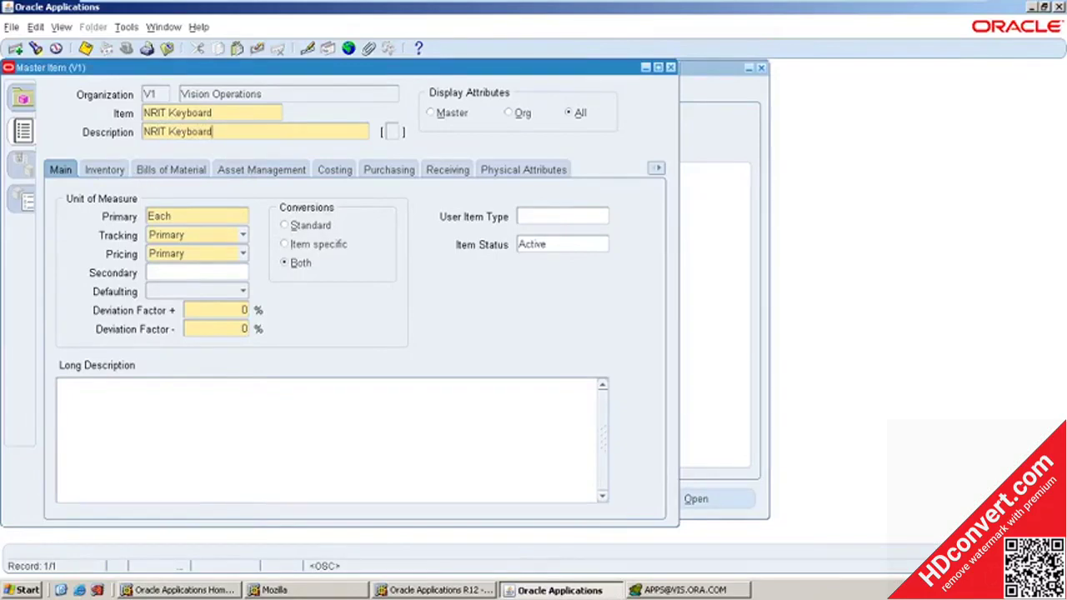
Review the item's Inventory and Purchasing attributes and return to its Main attributes.
{"action": "left_click", "coordinate": [105, 170]}
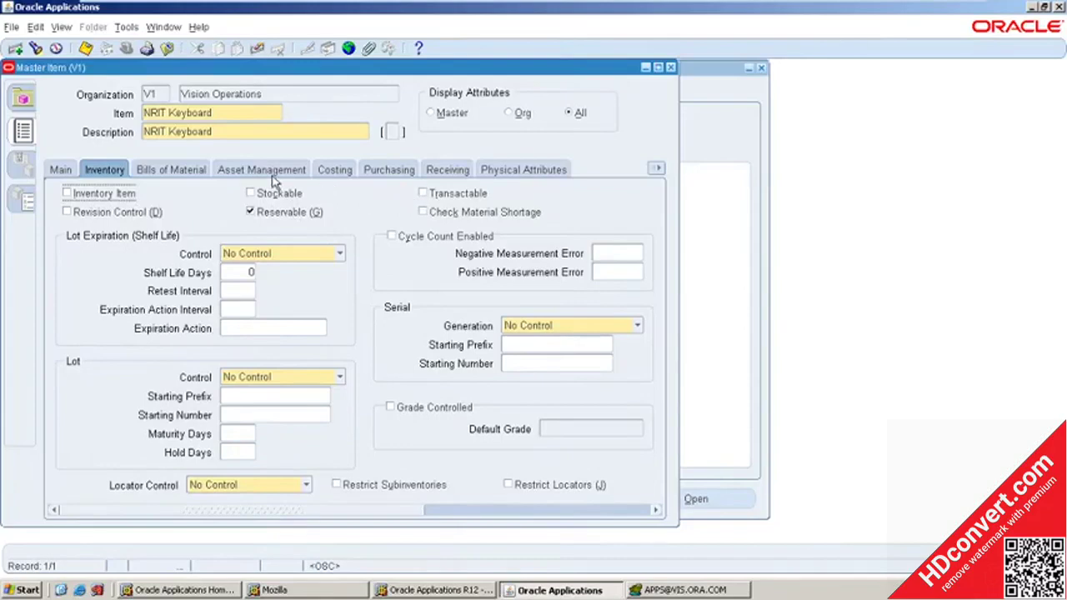
{"action": "left_click", "coordinate": [389, 170]}
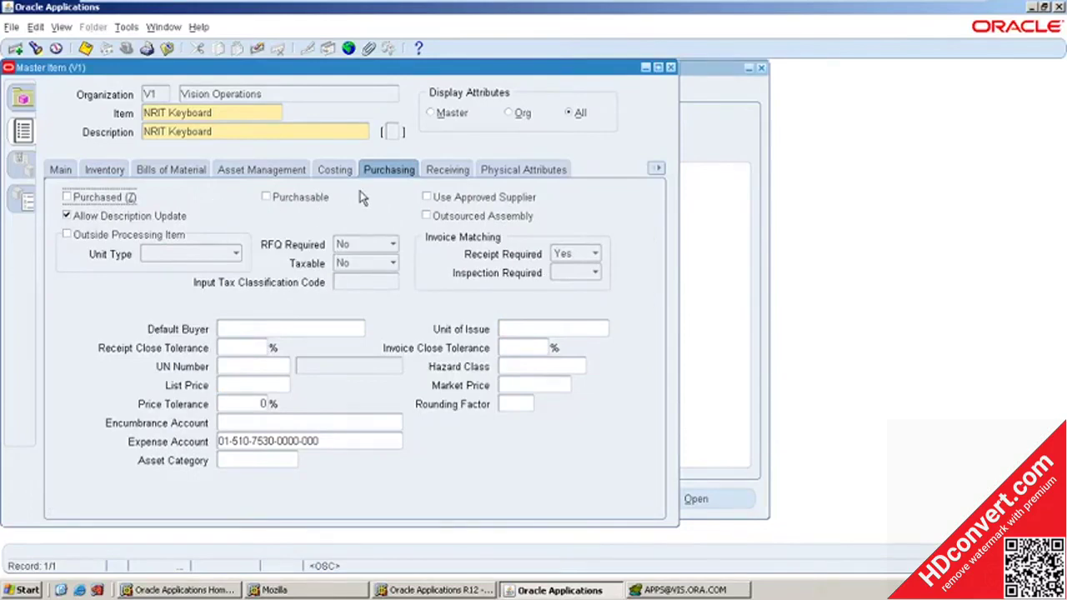
{"action": "left_click", "coordinate": [65, 170]}
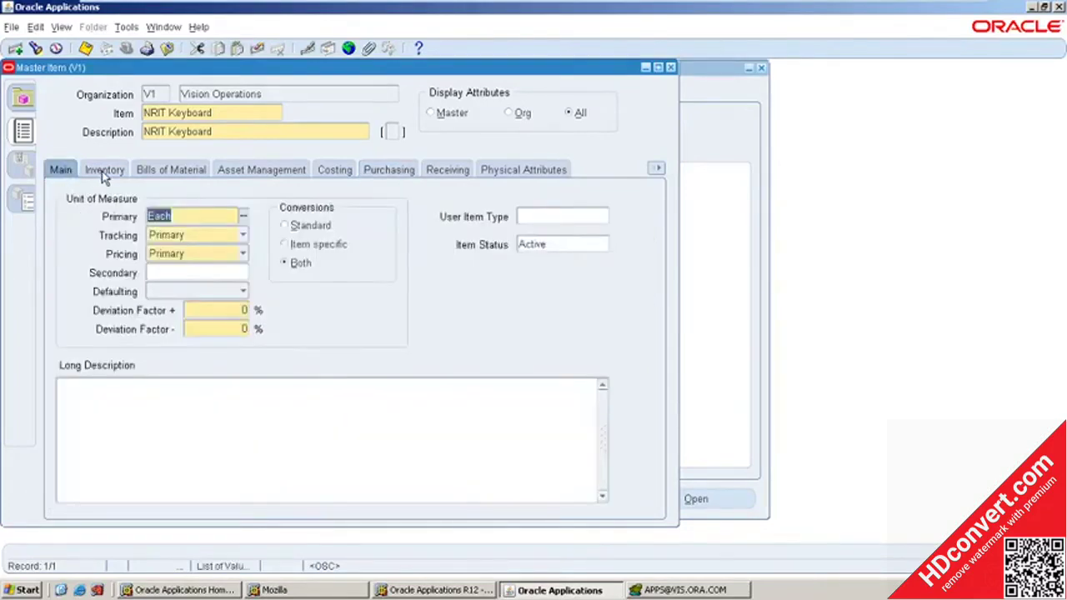
Open the Copy From dialog for the NRIT Keyboard item.
{"action": "left_click", "coordinate": [125, 27]}
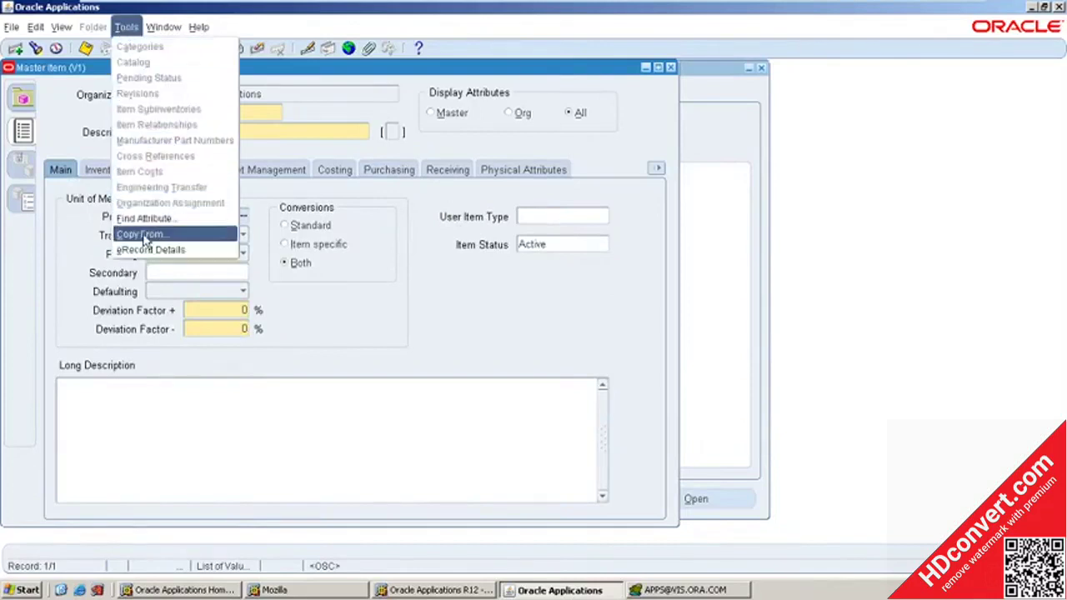
{"action": "left_click", "coordinate": [146, 237]}
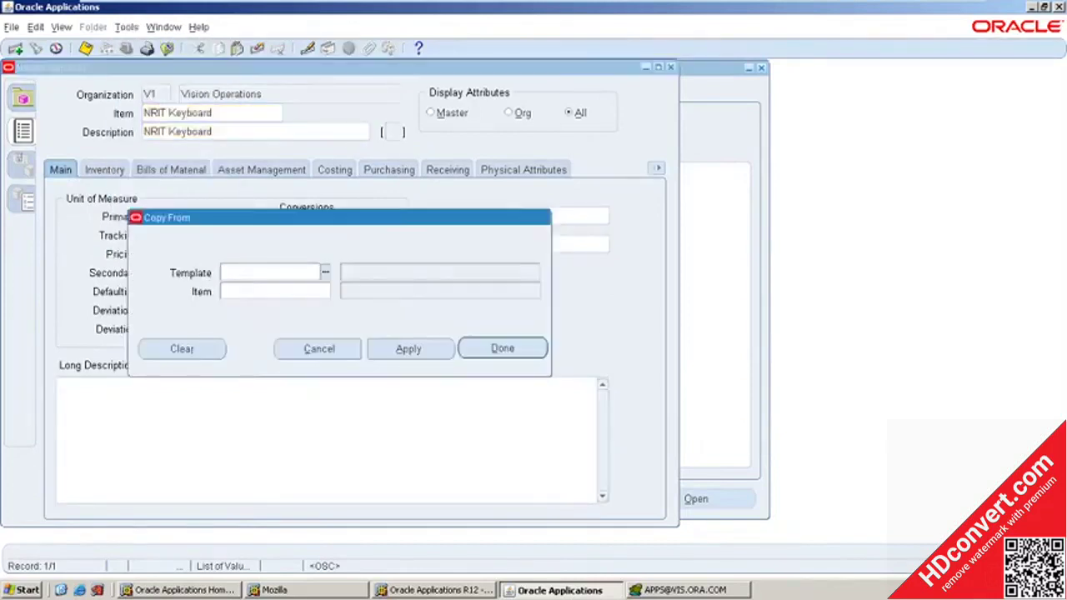
{"action": "type", "text": "finish good"}
{"action": "key", "text": "ctrl+l"}
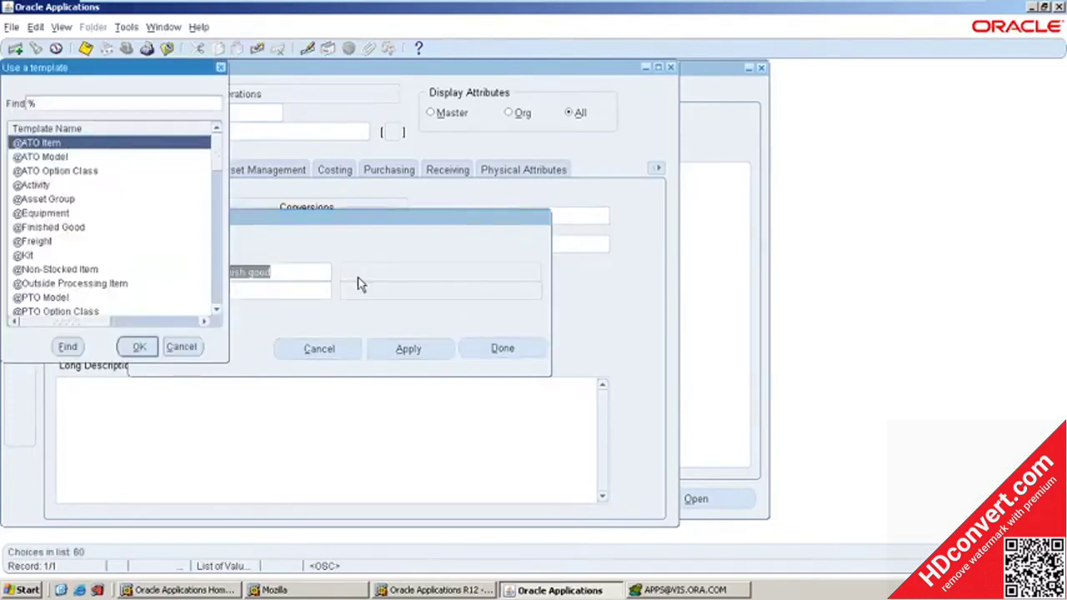
{"action": "left_click", "coordinate": [180, 348]}
{"action": "key", "text": "BackSpace"}
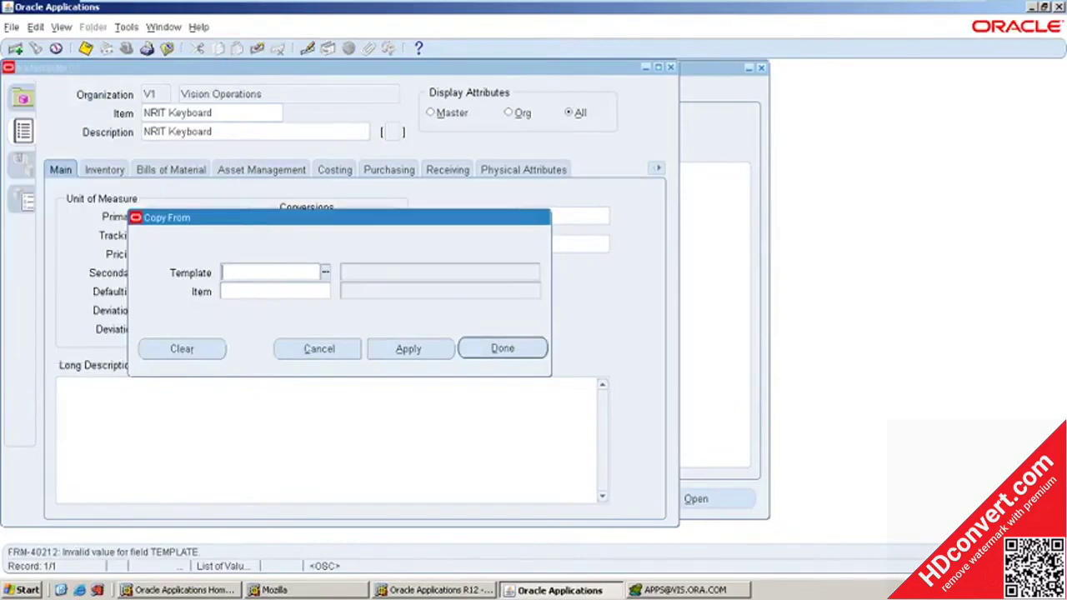
Choose Finished Good as the template to copy the item attributes from.
{"action": "type", "text": "fine"}
{"action": "key", "text": "BackSpace"}
{"action": "type", "text": "ished"}
{"action": "key", "text": "Tab"}
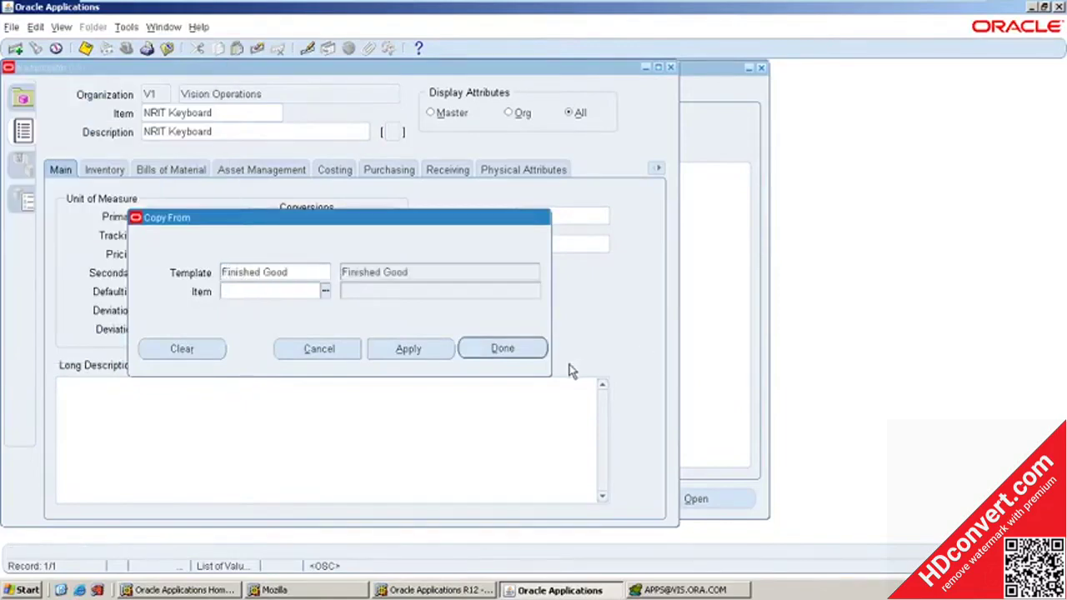
Apply the Finished Good template to the NRIT Keyboard item and review its Inventory, Purchasing and Main attributes.
{"action": "left_click", "coordinate": [420, 350]}
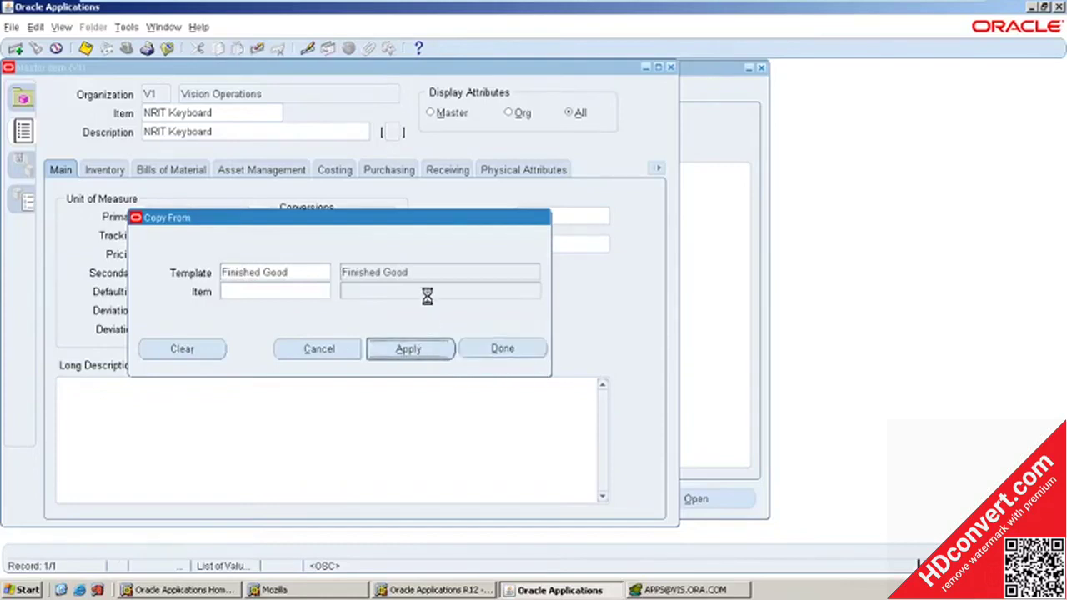
{"action": "left_click", "coordinate": [500, 350]}
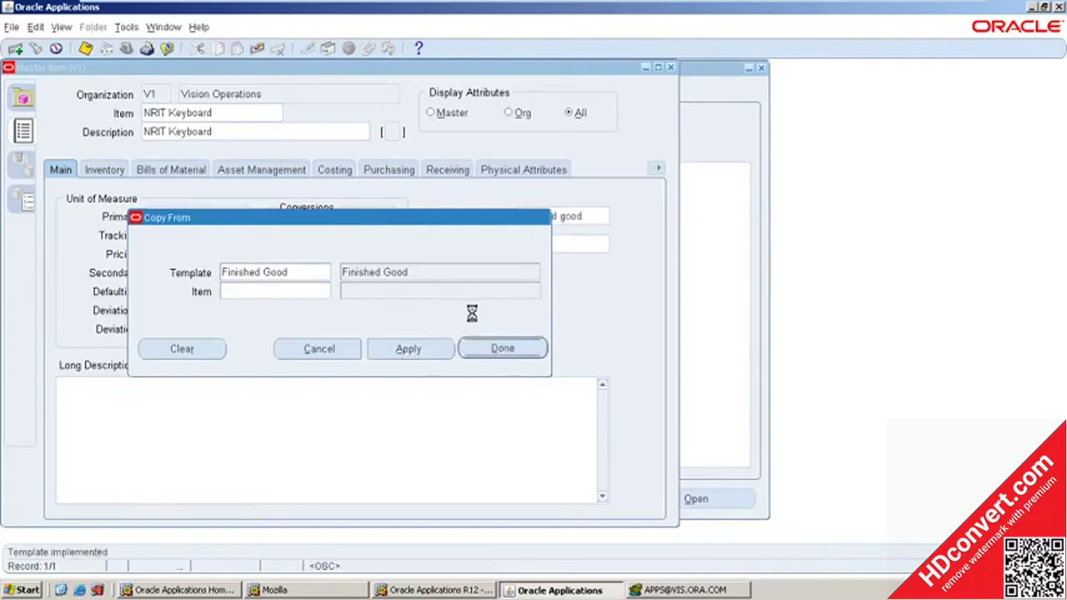
{"action": "left_click", "coordinate": [101, 169]}
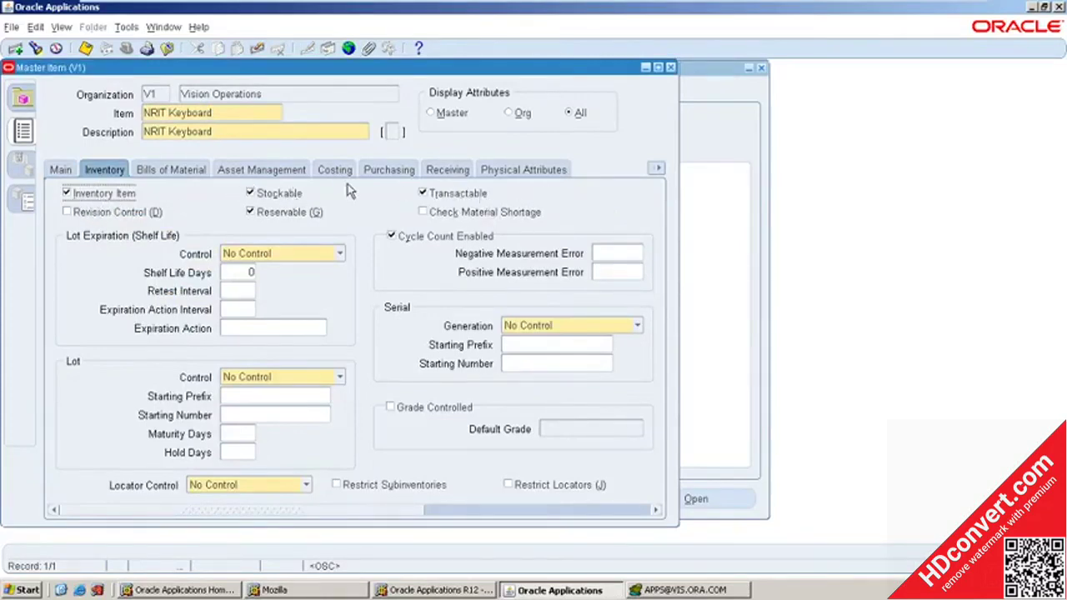
{"action": "left_click", "coordinate": [390, 169]}
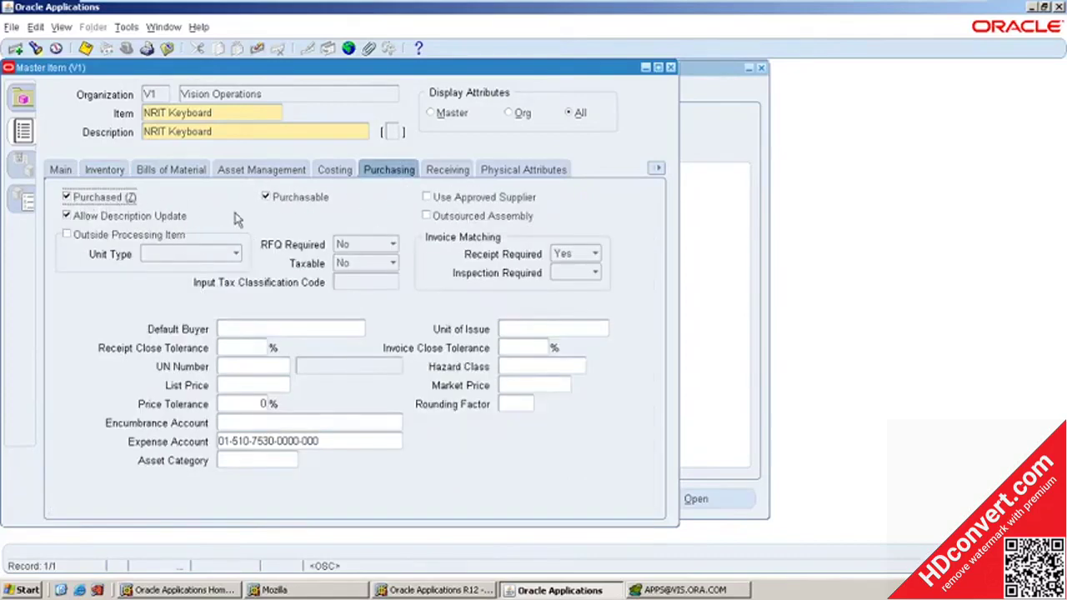
{"action": "left_click", "coordinate": [105, 170]}
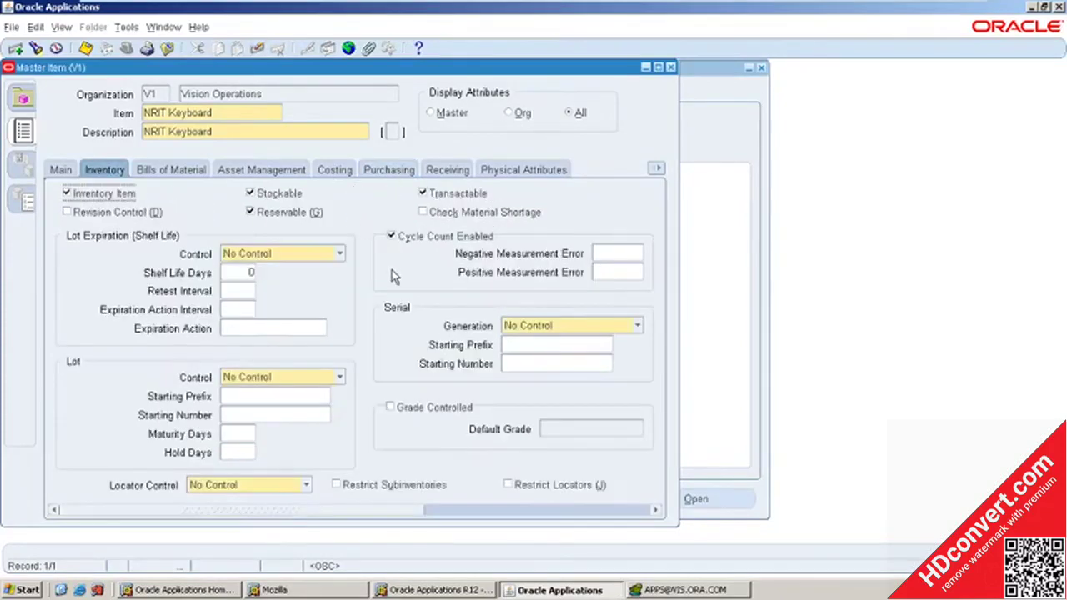
{"action": "left_click", "coordinate": [62, 170]}
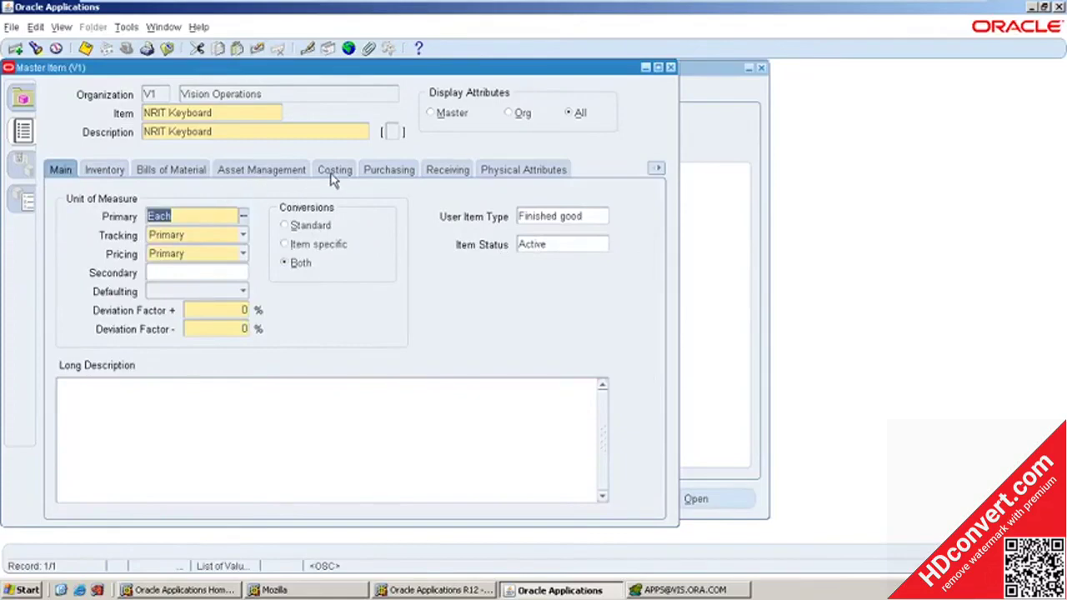
Set the item's List Price to 15 in its Purchasing attributes.
{"action": "left_click", "coordinate": [398, 173]}
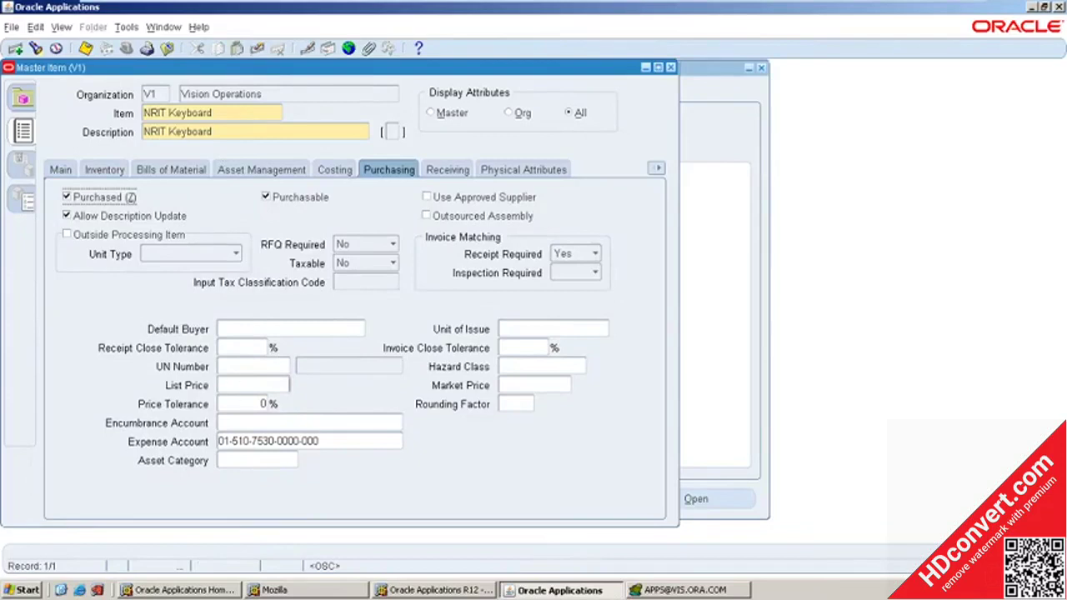
{"action": "left_click", "coordinate": [250, 385]}
{"action": "type", "text": "5"}
{"action": "key", "text": "BackSpace"}
{"action": "type", "text": "15"}
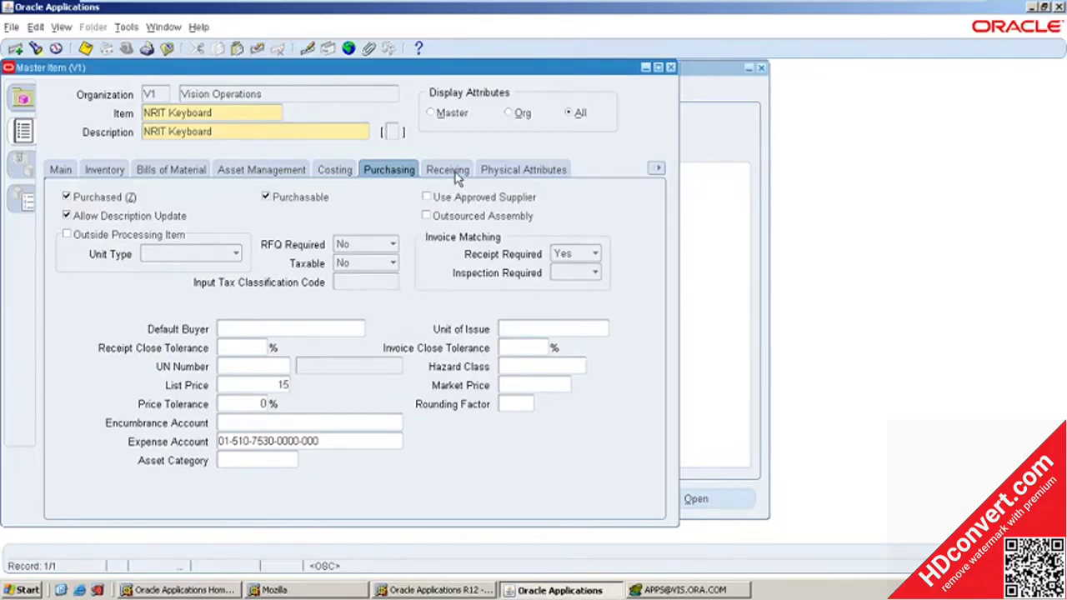
In the item's General Planning attributes, set the source type to Supplier and Make or Buy to Buy, and save the item.
{"action": "left_click", "coordinate": [660, 170]}
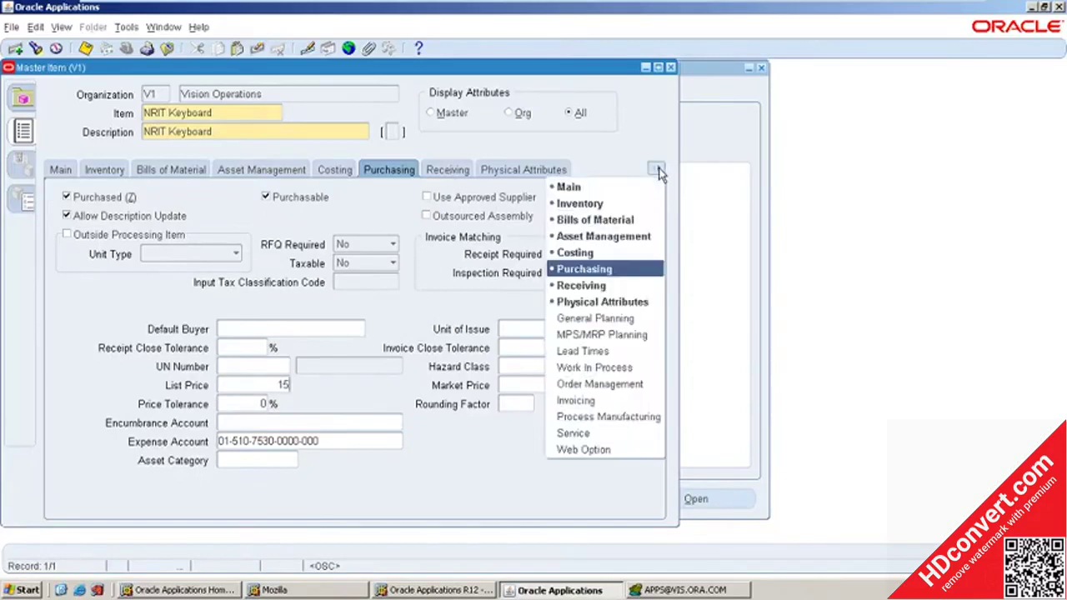
{"action": "left_click", "coordinate": [623, 322]}
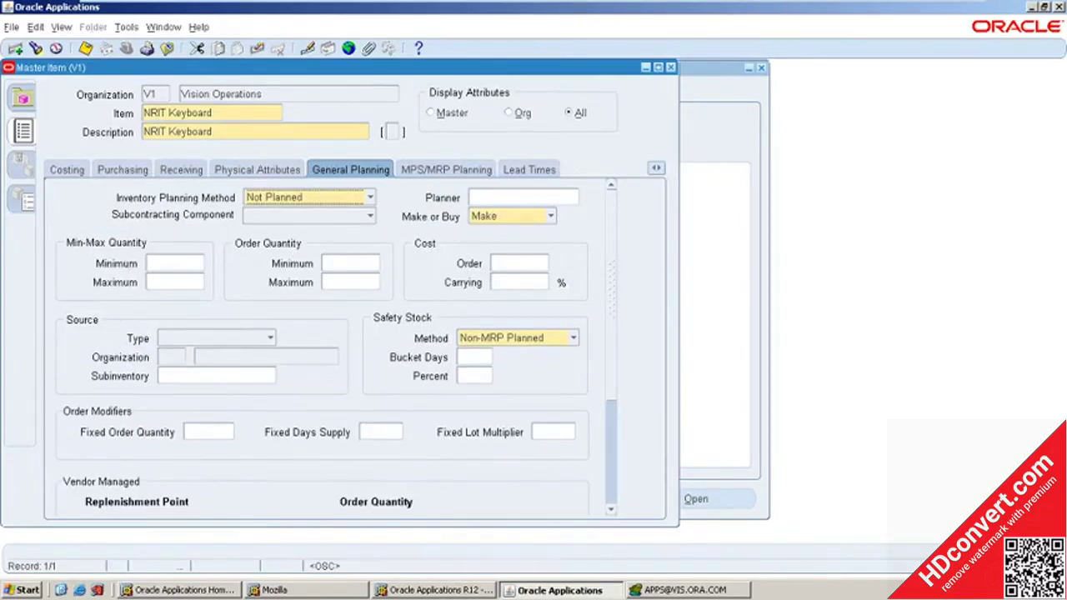
{"action": "left_click", "coordinate": [204, 337]}
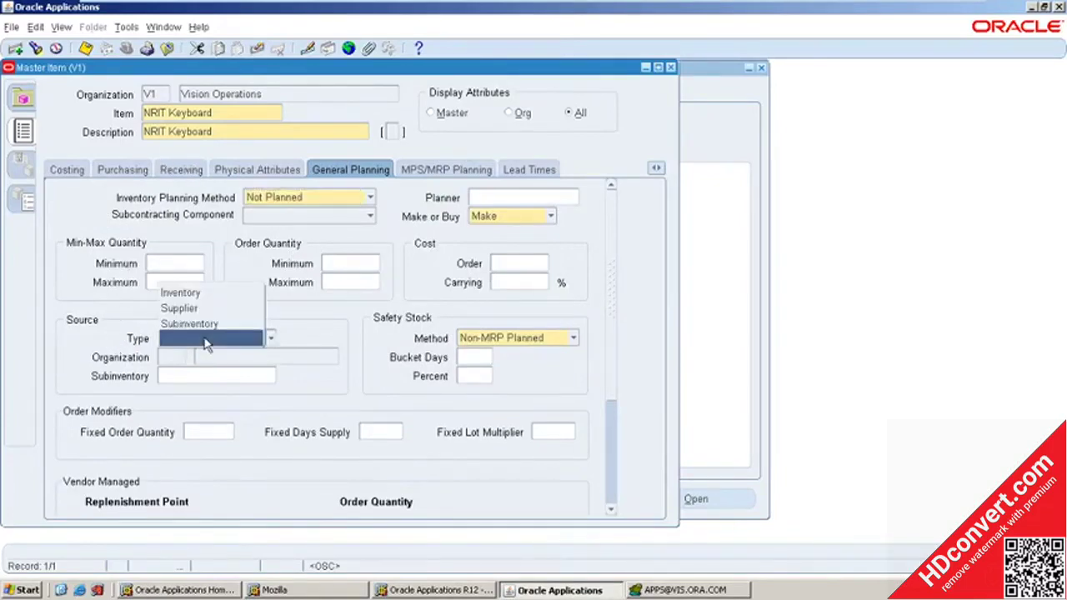
{"action": "left_click", "coordinate": [191, 308]}
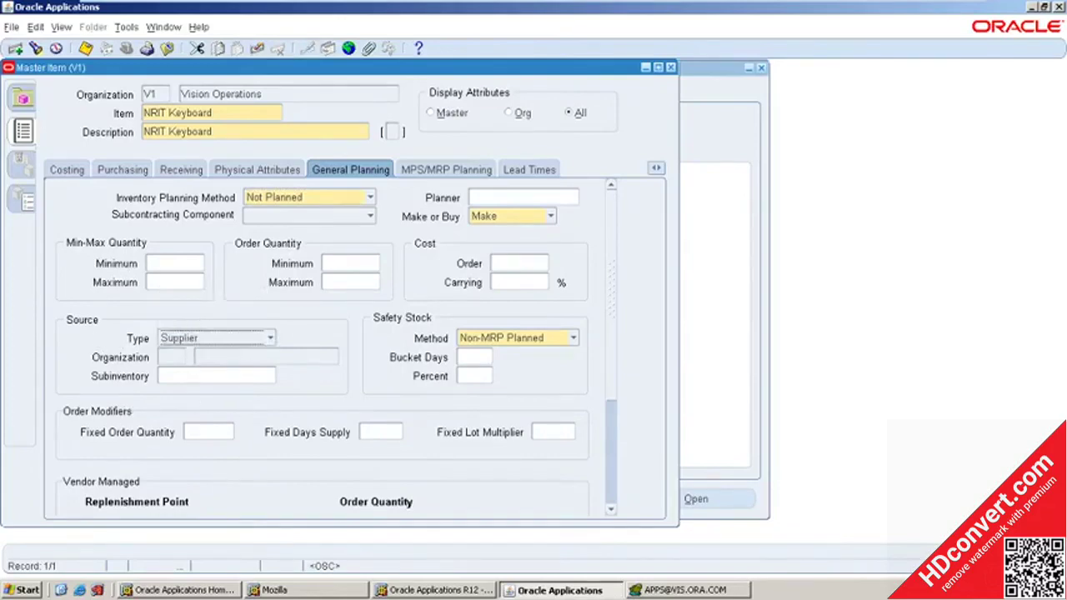
{"action": "left_click", "coordinate": [515, 215]}
{"action": "left_click", "coordinate": [503, 233]}
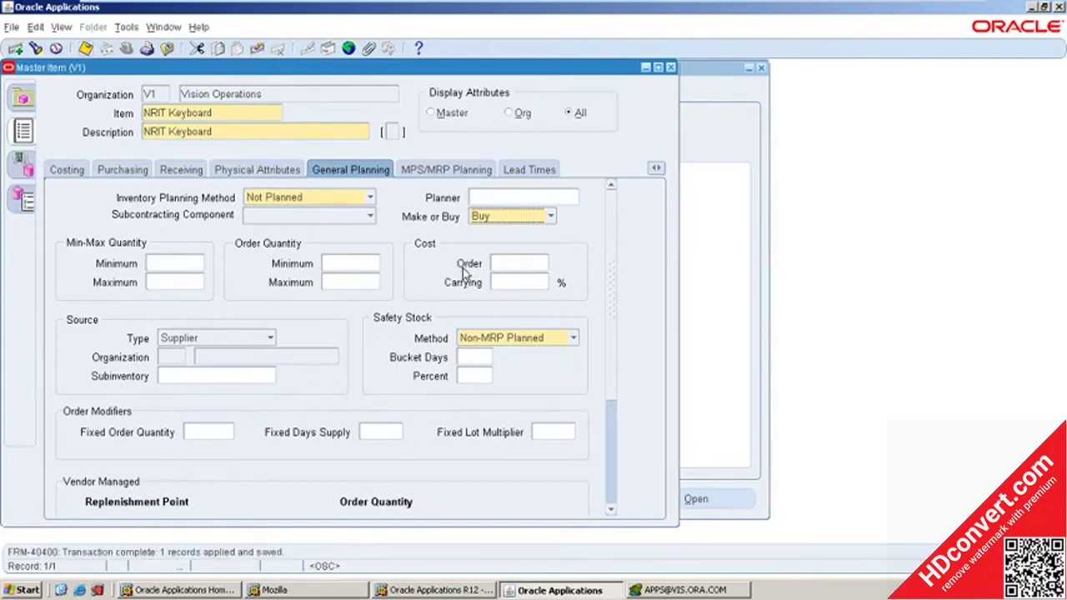
Review the saved item's Purchasing, Costing and Receiving attributes.
{"action": "left_click", "coordinate": [106, 172]}
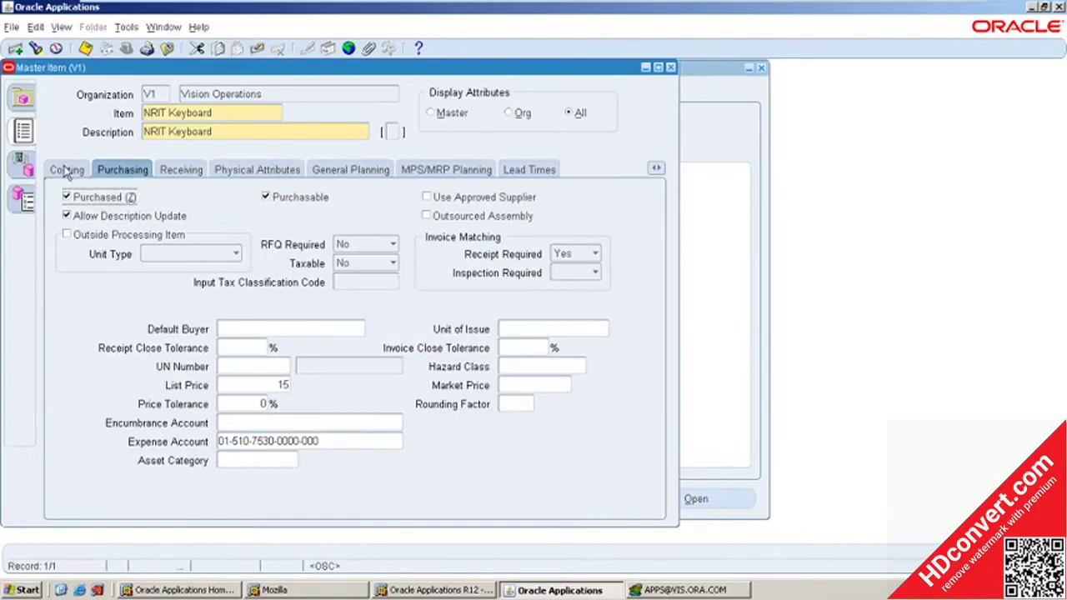
{"action": "left_click", "coordinate": [66, 171]}
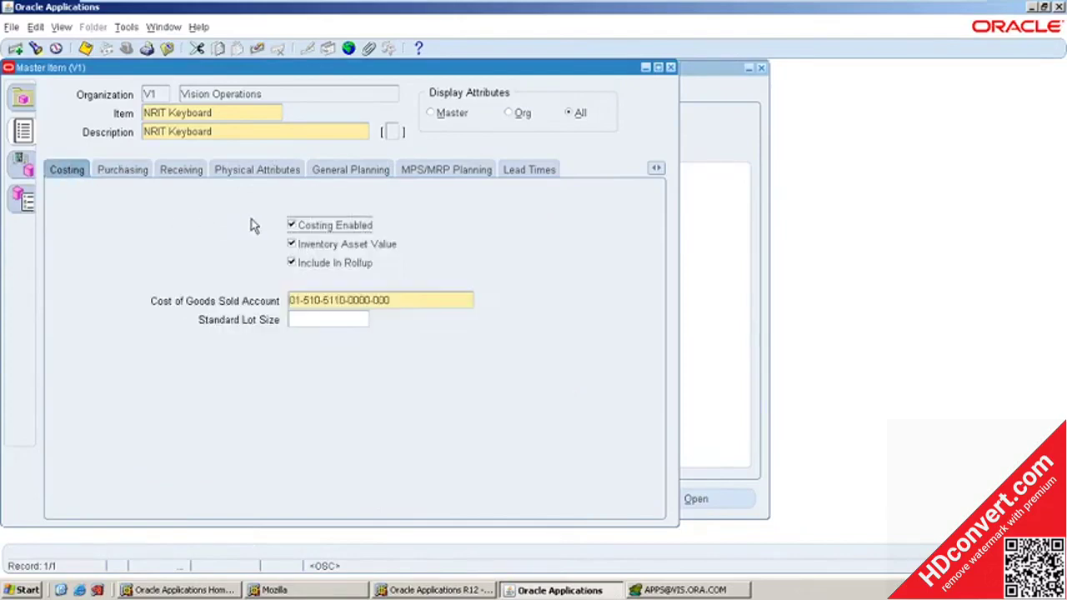
{"action": "left_click", "coordinate": [178, 171]}
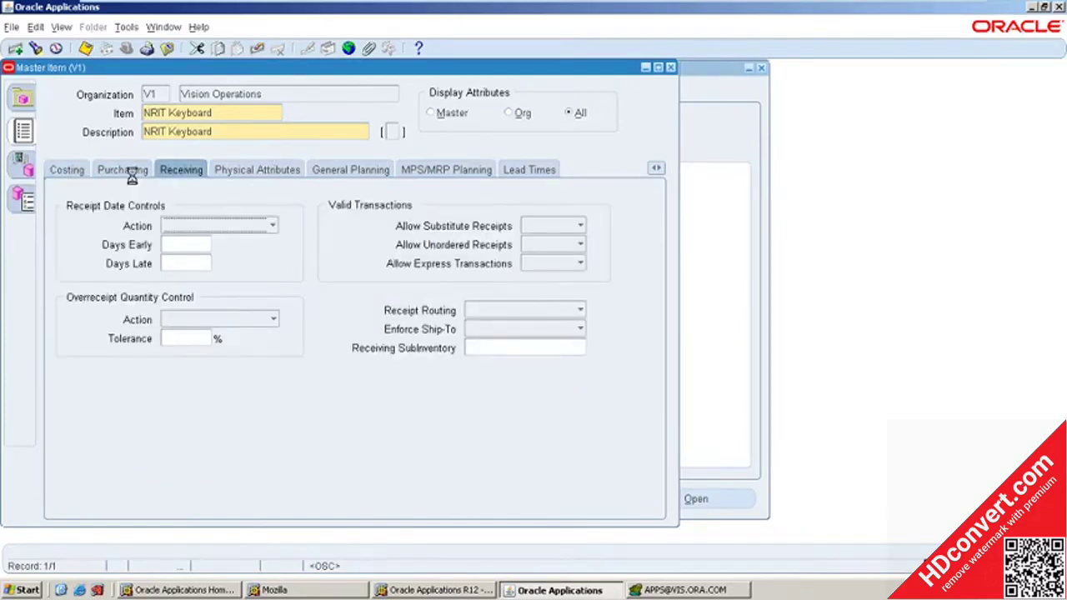
{"action": "left_click", "coordinate": [130, 172]}
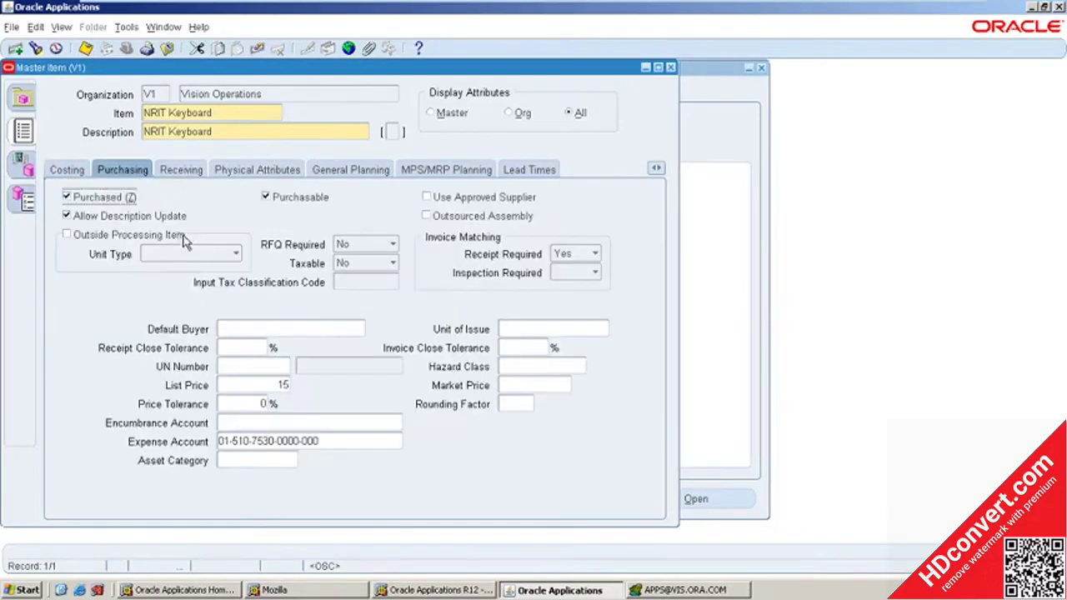
Switch to Toad, underline the Inventory heading with dashes and add blank lines before Purchase Order.
{"action": "left_click", "coordinate": [740, 589]}
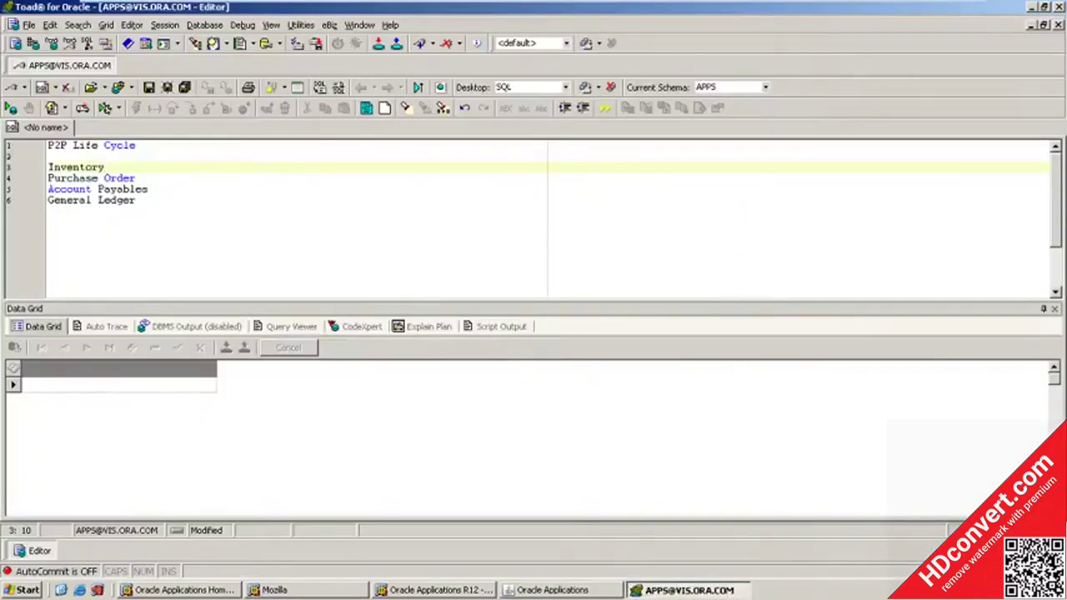
{"action": "key", "text": "Return"}
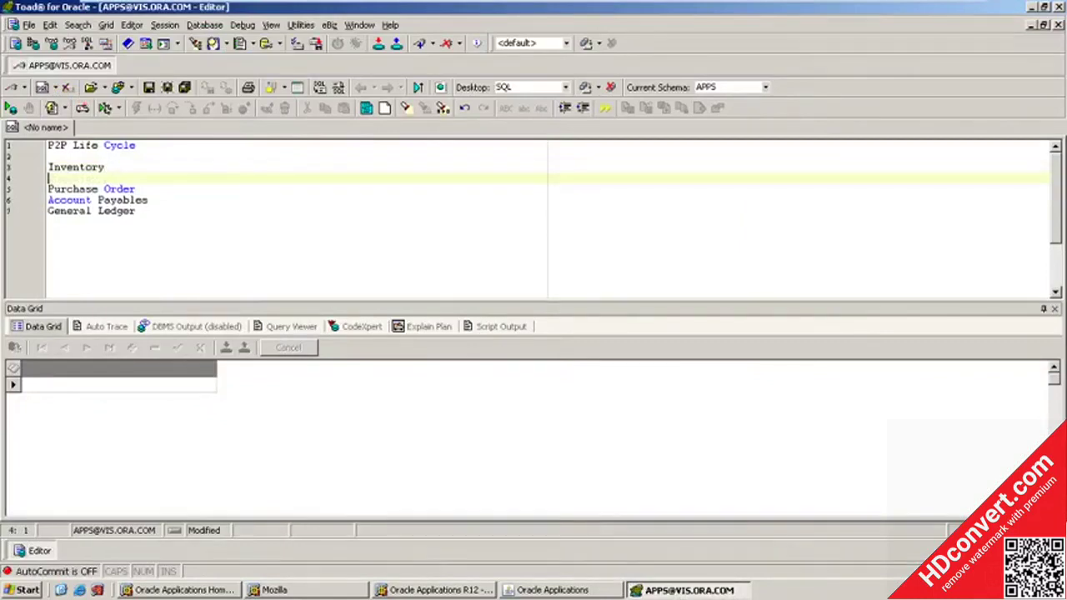
{"action": "type", "text": "========="}
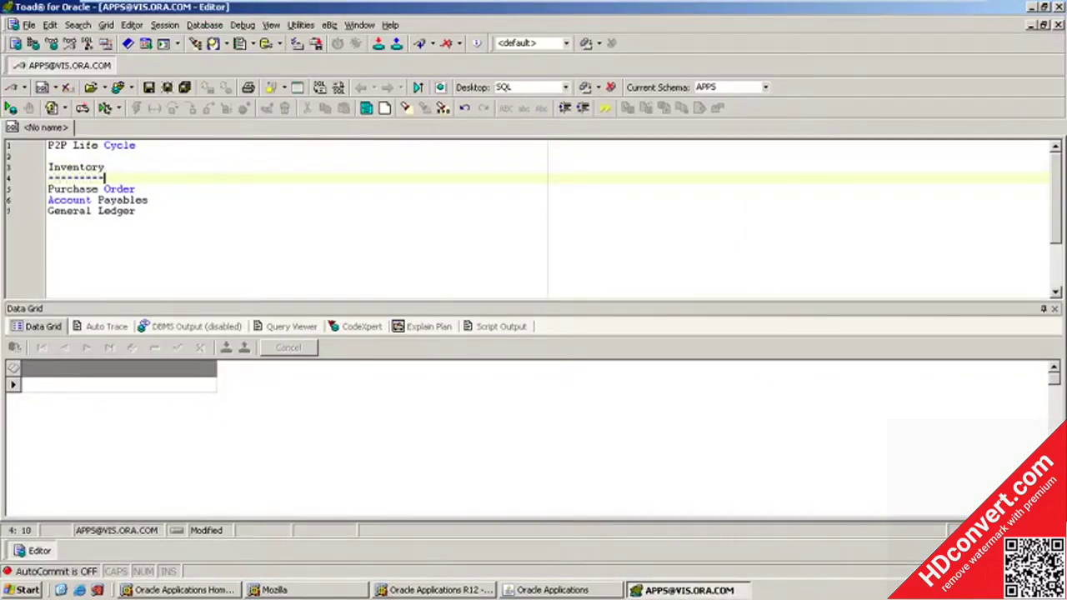
{"action": "key", "text": "Return"}
{"action": "key", "text": "Return"}
{"action": "key", "text": "Return"}
{"action": "key", "text": "Return"}
{"action": "key", "text": "Return"}
{"action": "key", "text": "Return"}
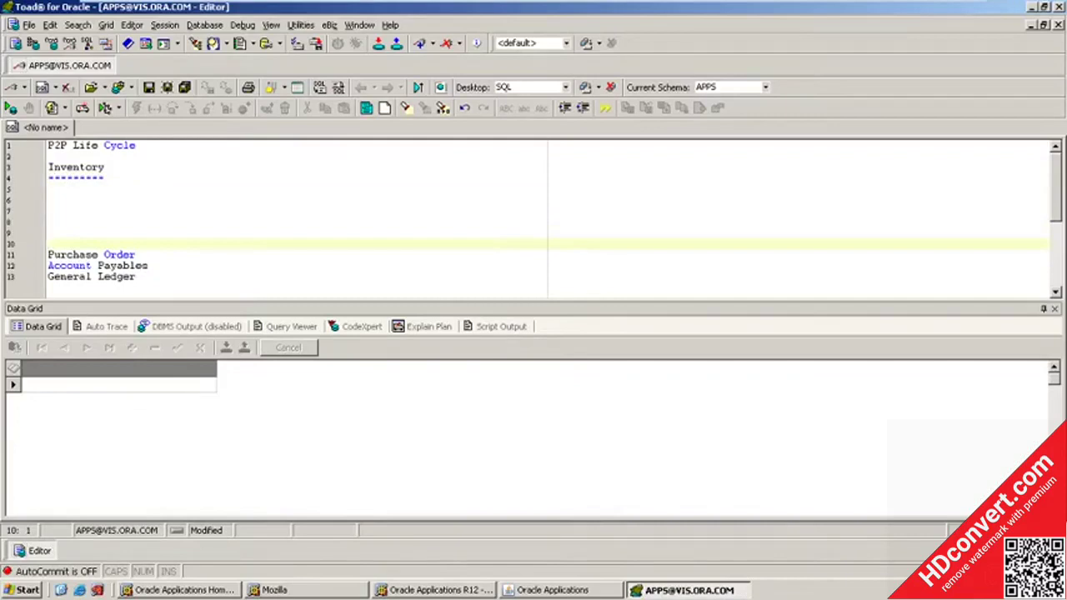
Under the Inventory heading, write a query selecting all columns from mtl_system_items_b with an empty segment1 filter.
{"action": "key", "text": "Up"}
{"action": "key", "text": "Up"}
{"action": "key", "text": "Up"}
{"action": "key", "text": "Up"}
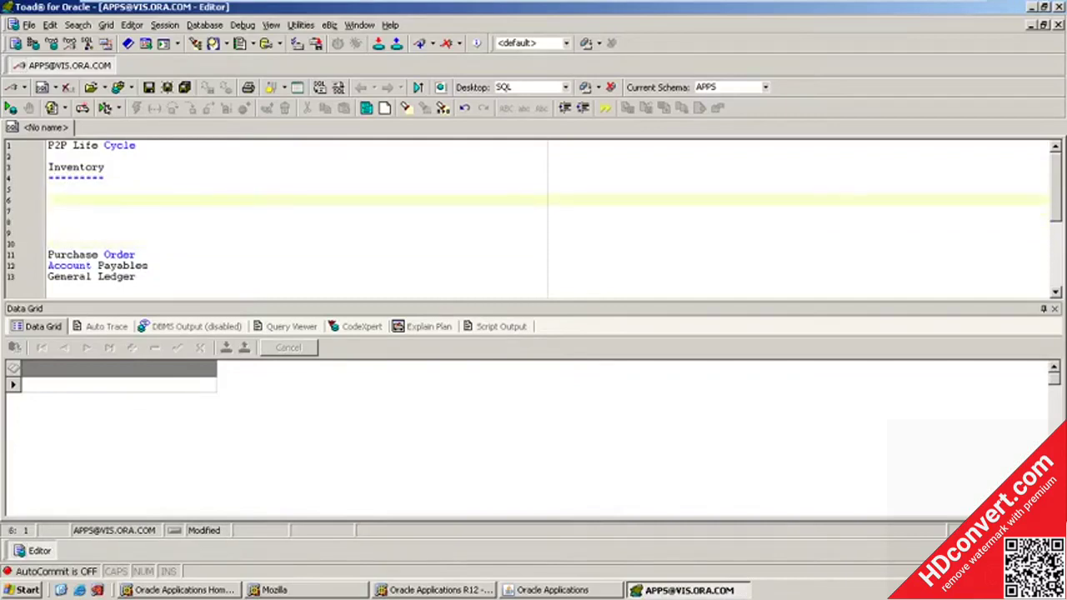
{"action": "type", "text": "select * from mtl_"}
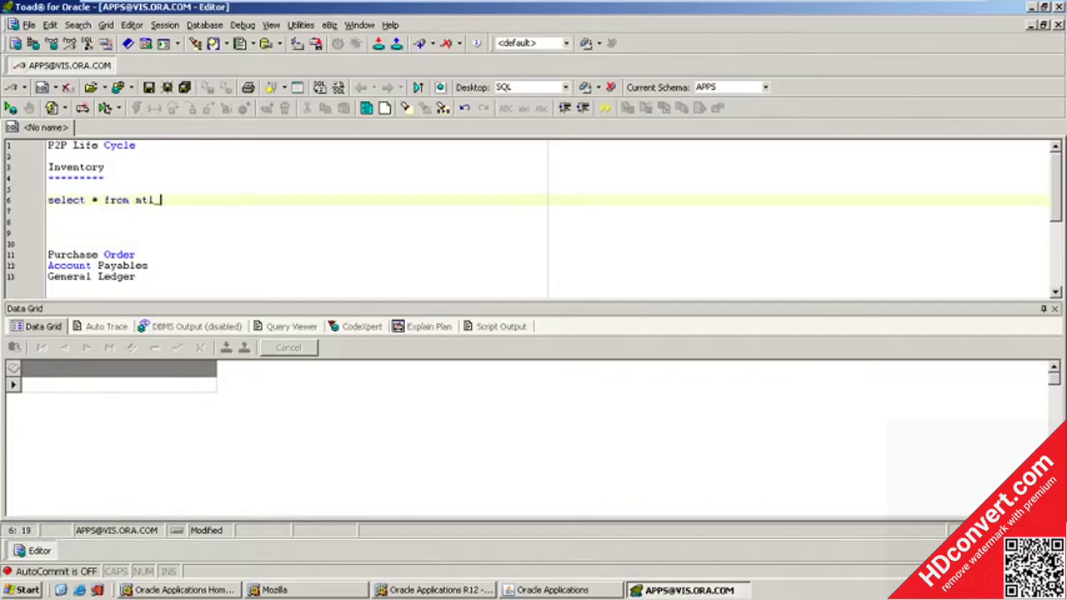
{"action": "type", "text": "system_items_"}
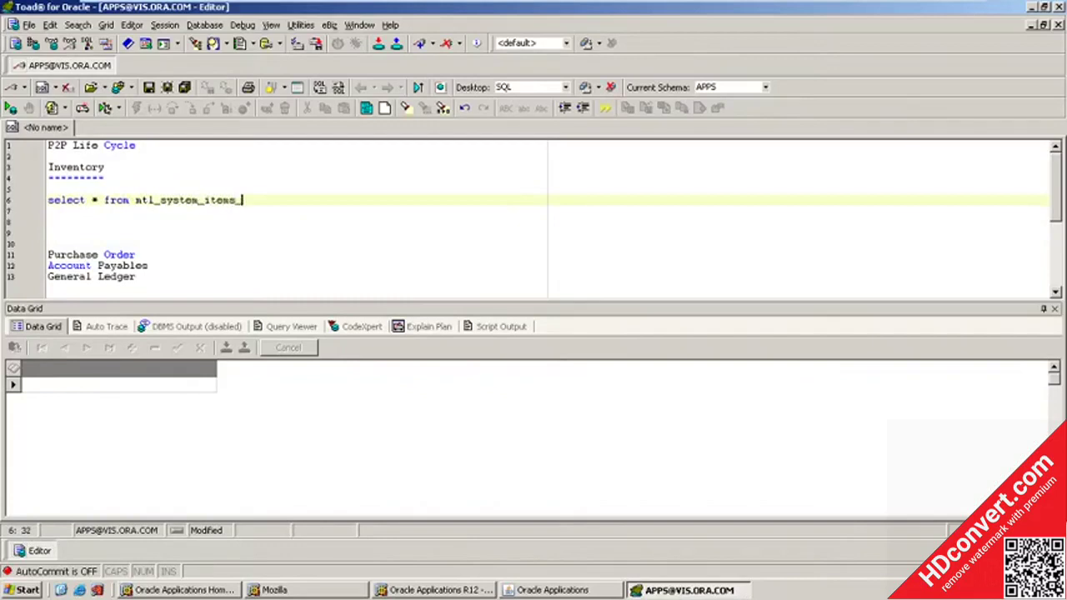
{"action": "type", "text": "b where segment"}
{"action": "type", "text": "1=''"}
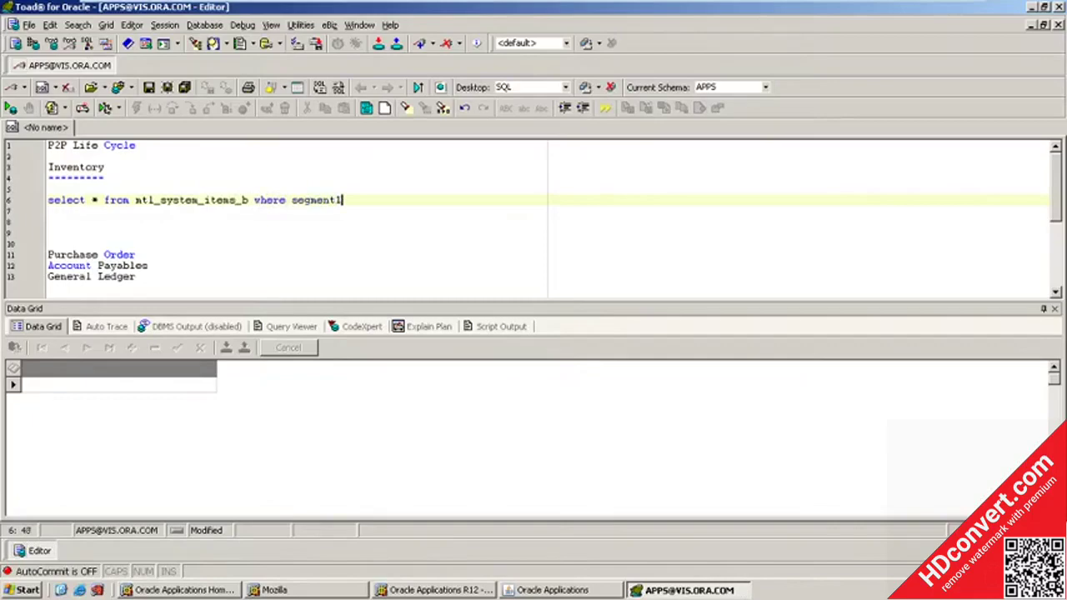
Copy the item name from Oracle Applications and fill in 'NRIT Keyboard' as the query's segment1 value in Toad.
{"action": "left_click", "coordinate": [575, 589]}
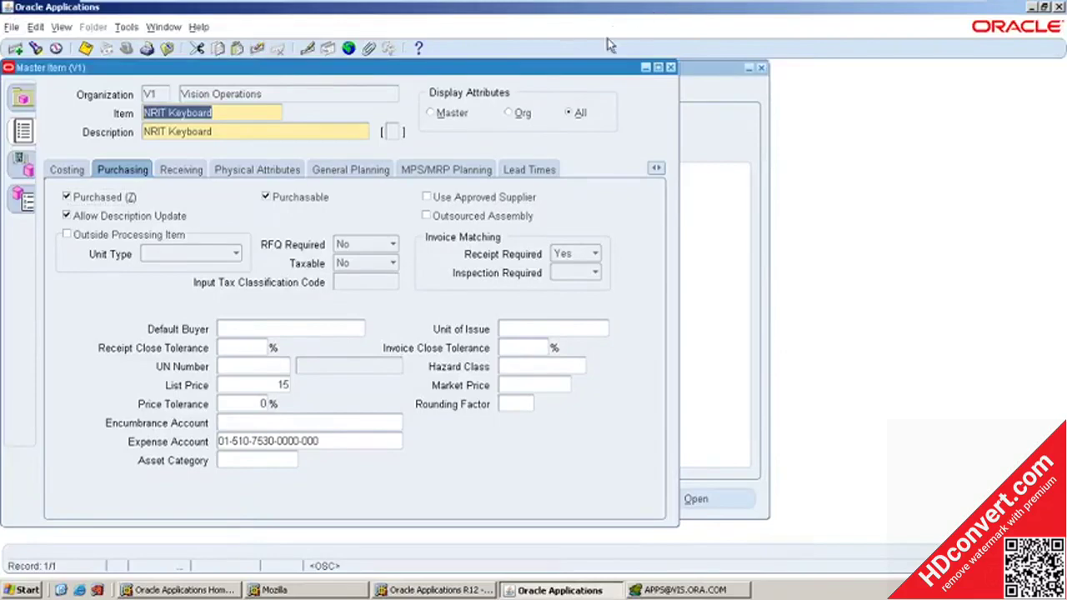
{"action": "left_click", "coordinate": [658, 590]}
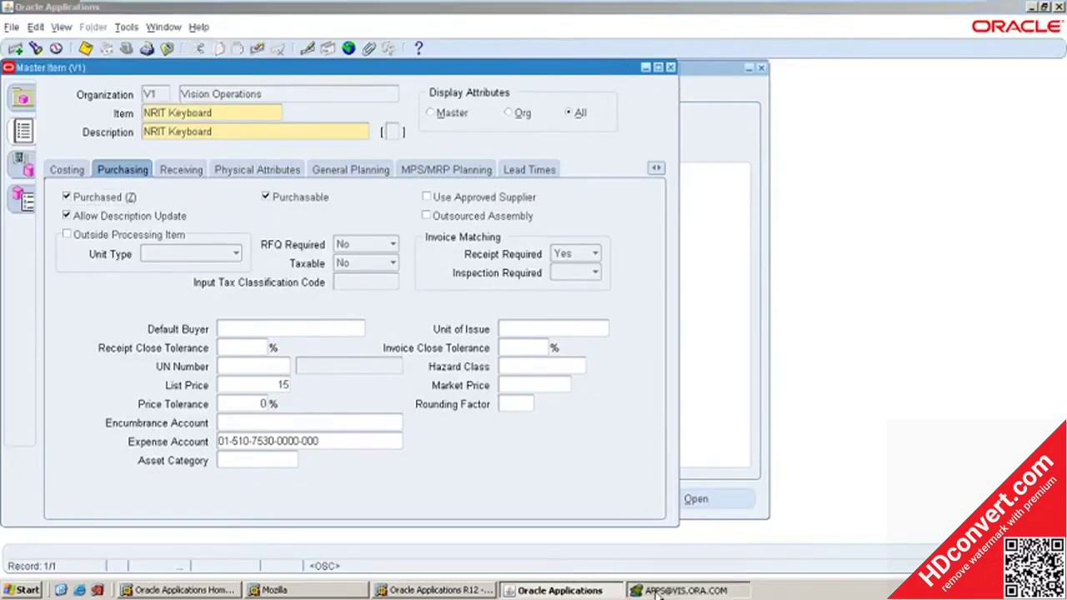
{"action": "key", "text": "Left"}
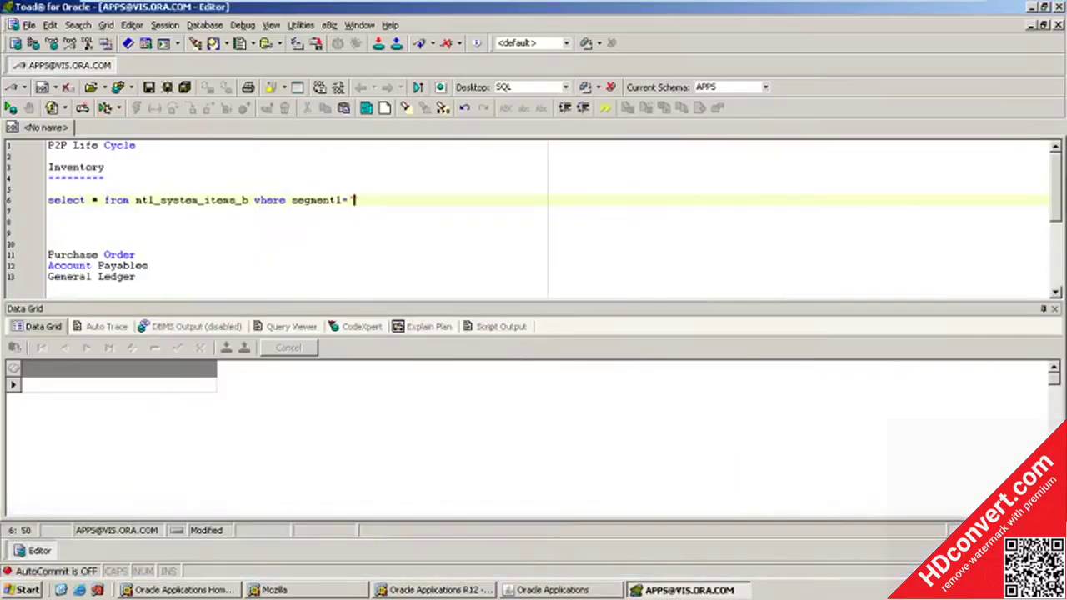
{"action": "type", "text": "v"}
{"action": "key", "text": "BackSpace"}
{"action": "type", "text": "NRIT Keyboard"}
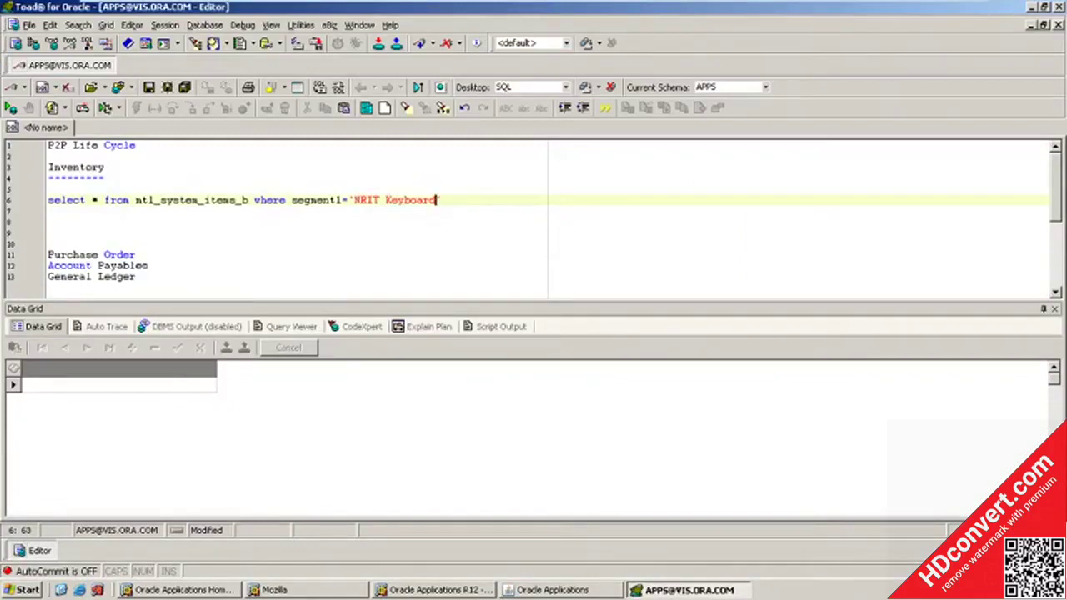
Run the mtl_system_items_b query and examine the organization ID of the returned item row.
{"action": "key", "text": "F9"}
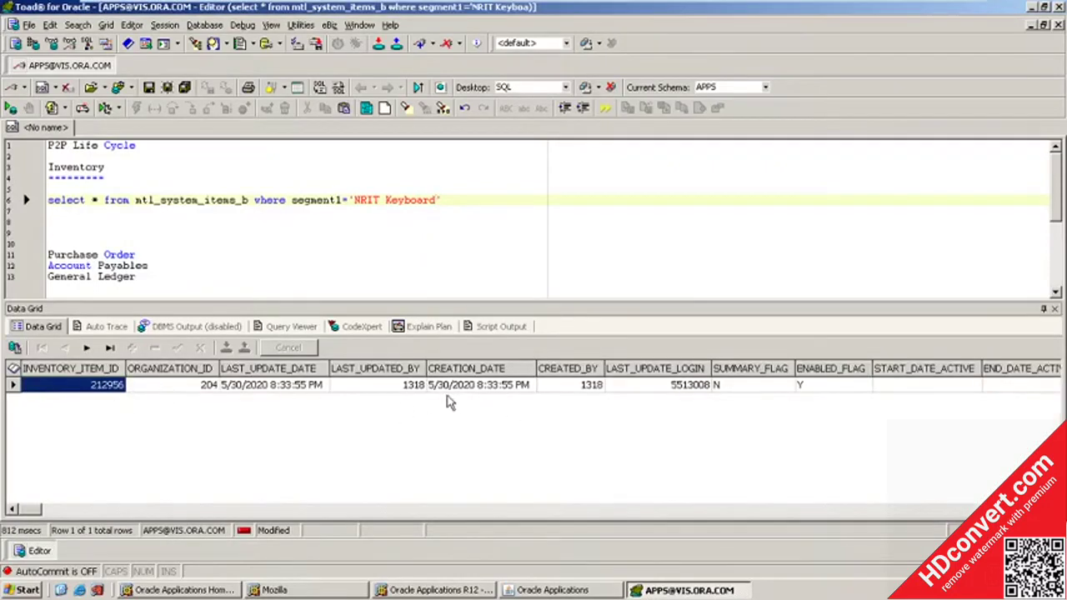
{"action": "left_click", "coordinate": [408, 400]}
{"action": "left_click", "coordinate": [433, 387]}
{"action": "left_click", "coordinate": [200, 388]}
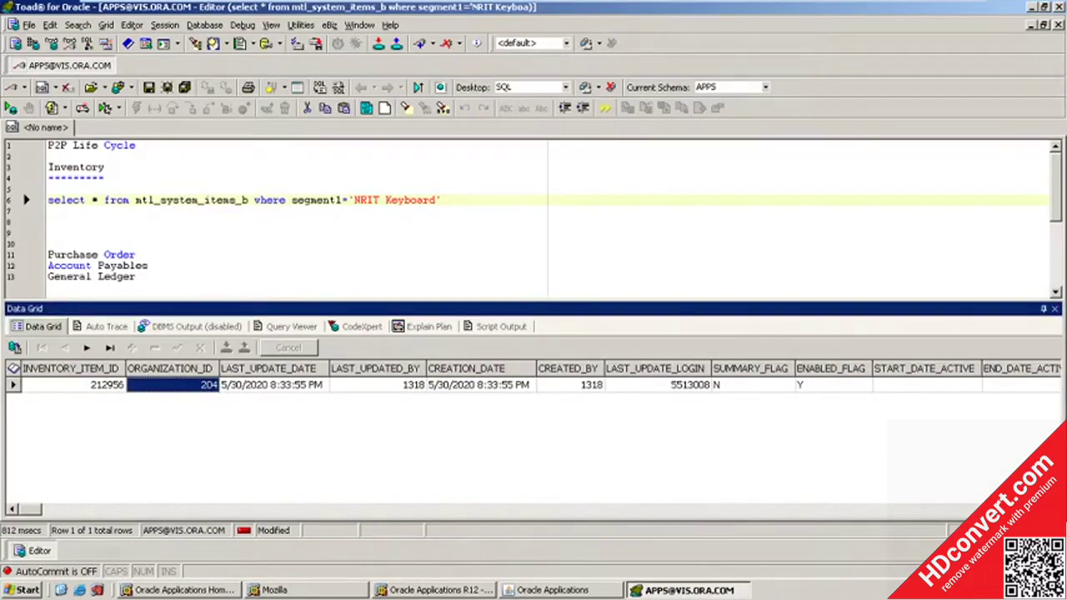
Switch to Oracle Applications and open the organization assignment of the NRIT Keyboard master item.
{"action": "left_click", "coordinate": [577, 590]}
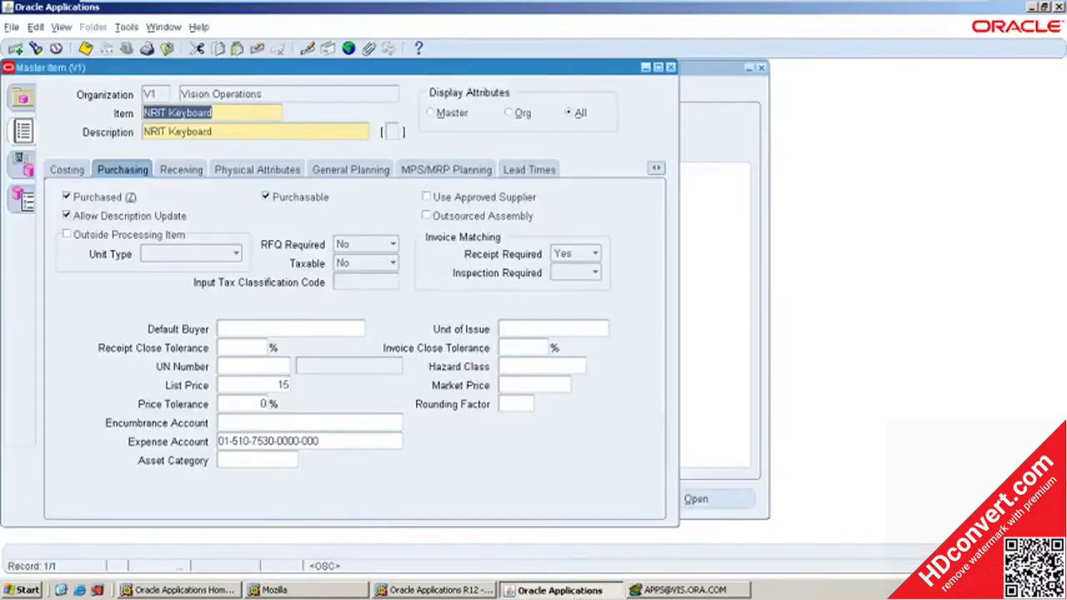
{"action": "left_click", "coordinate": [132, 27]}
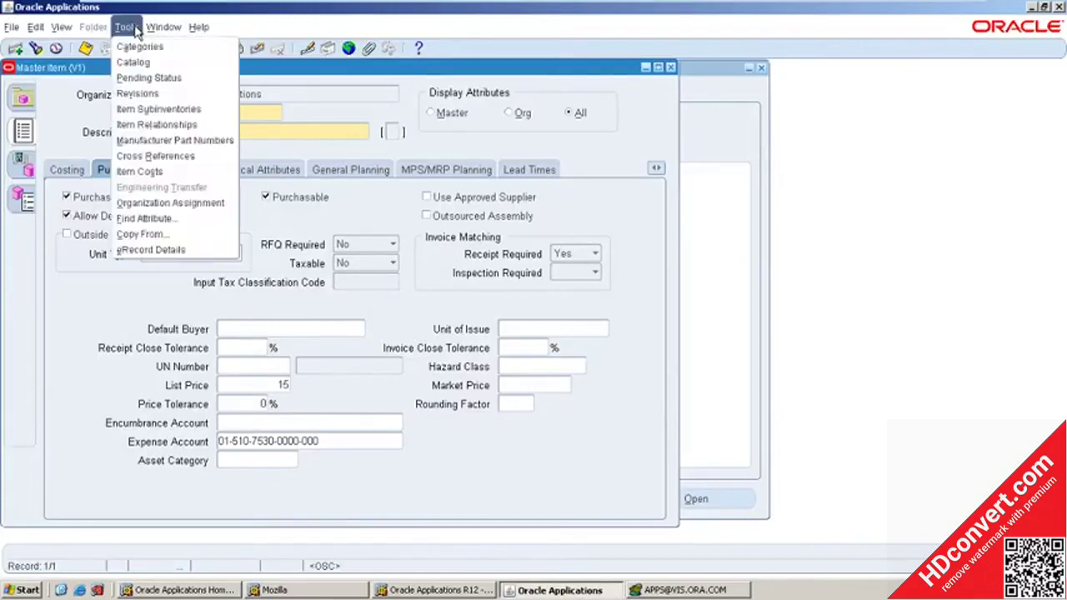
{"action": "left_click", "coordinate": [170, 202]}
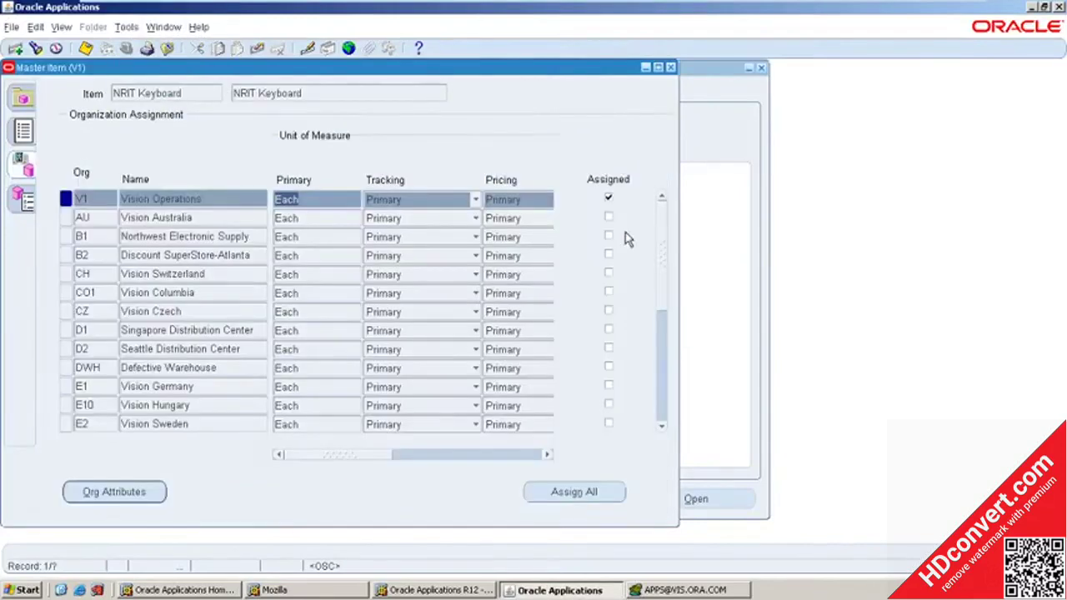
Assign NRIT Keyboard to M1 Seattle Manufacturing, M2 Boston Manufacturing and M3 Dallas Manufacturing, and save the assignments.
{"action": "left_click", "coordinate": [662, 371]}
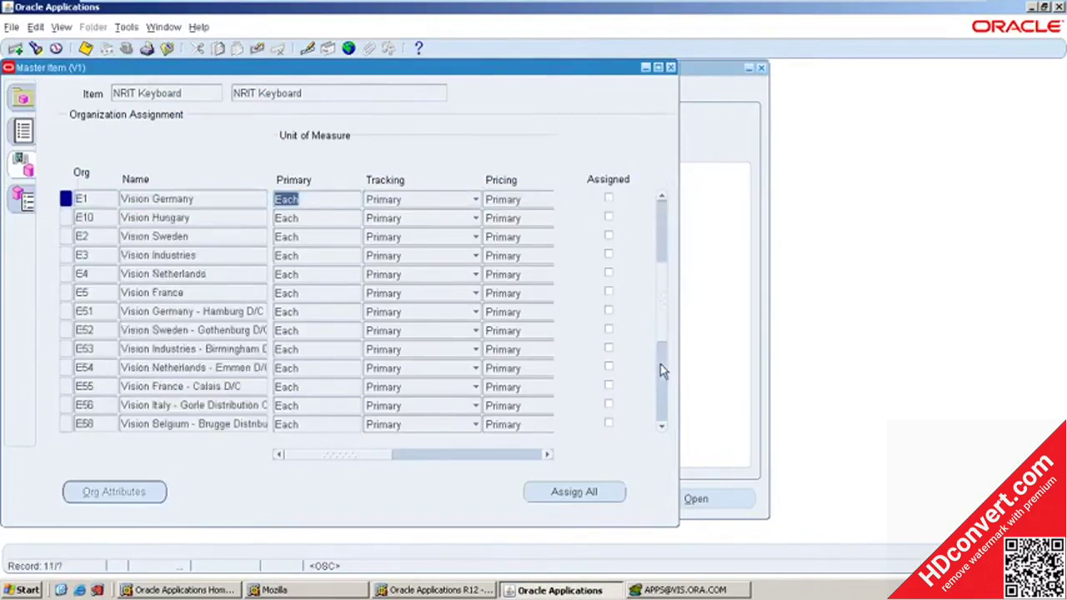
{"action": "left_click", "coordinate": [661, 369]}
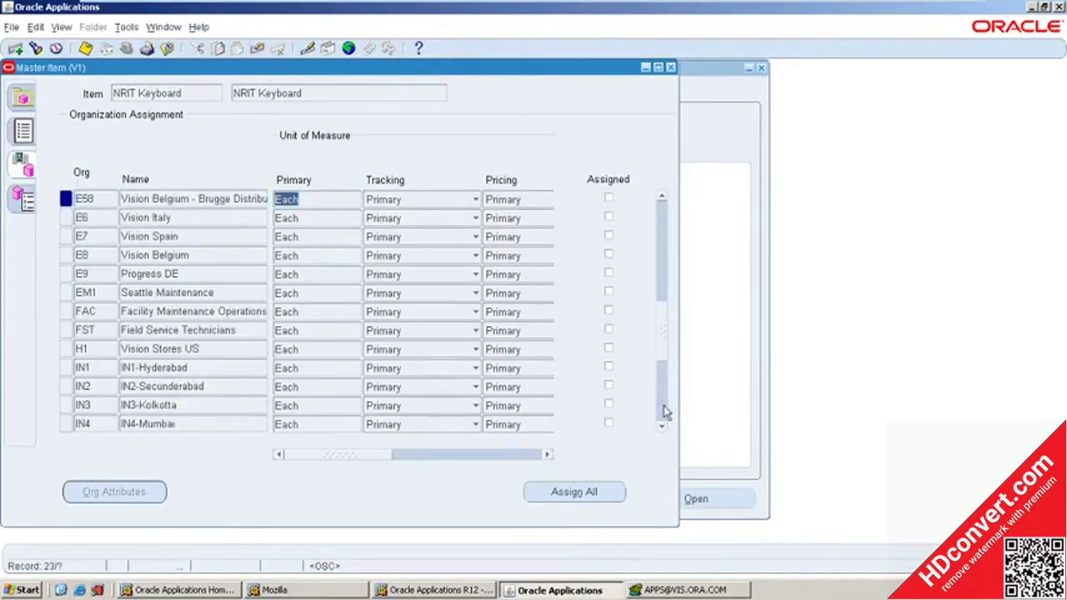
{"action": "left_click", "coordinate": [666, 398]}
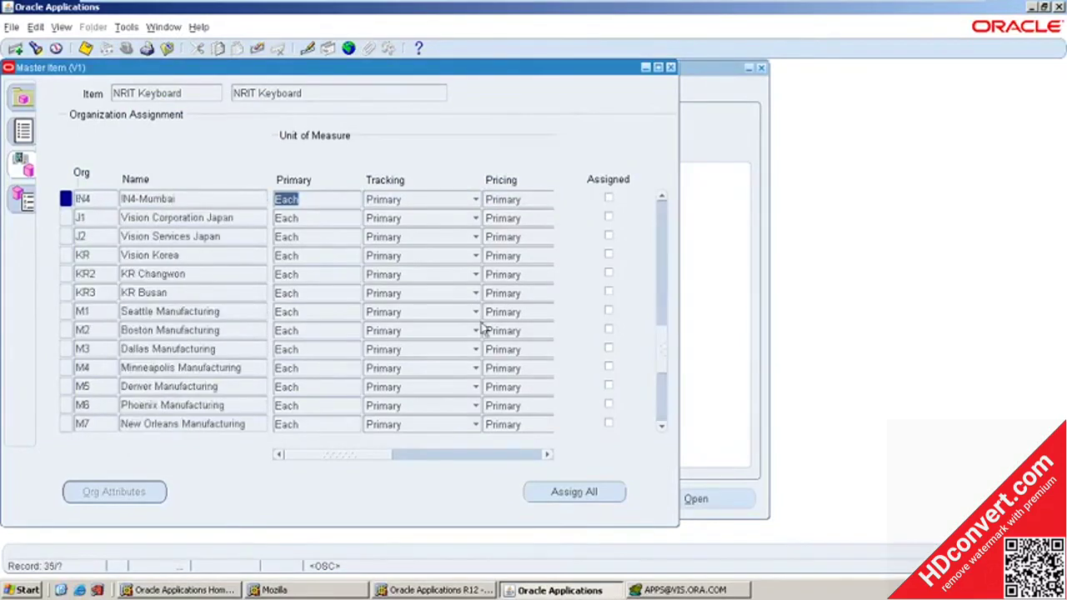
{"action": "left_click", "coordinate": [608, 310]}
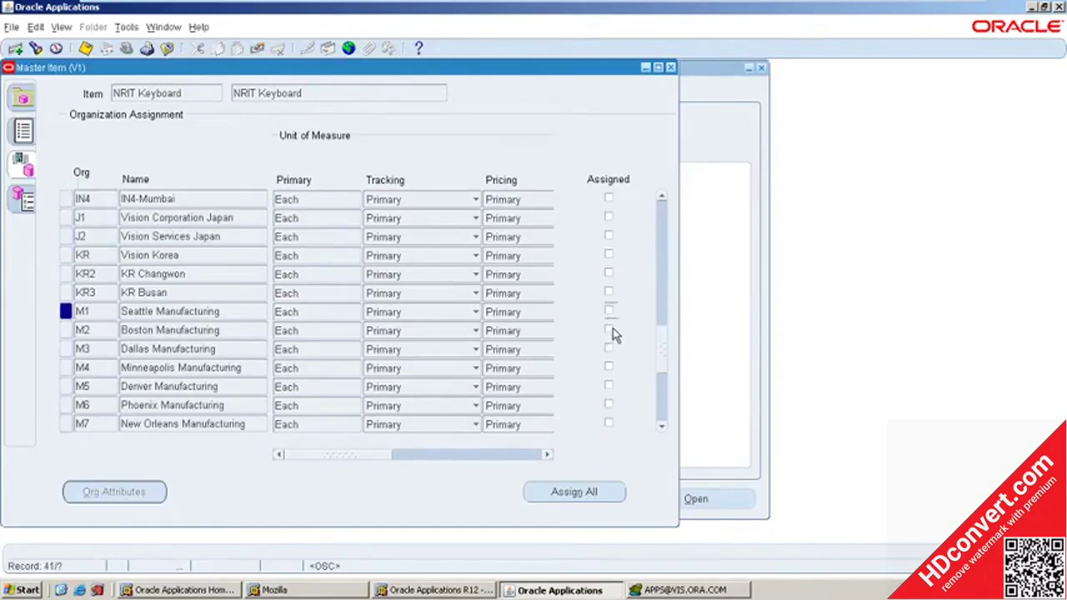
{"action": "left_click", "coordinate": [609, 310]}
{"action": "left_click", "coordinate": [609, 330]}
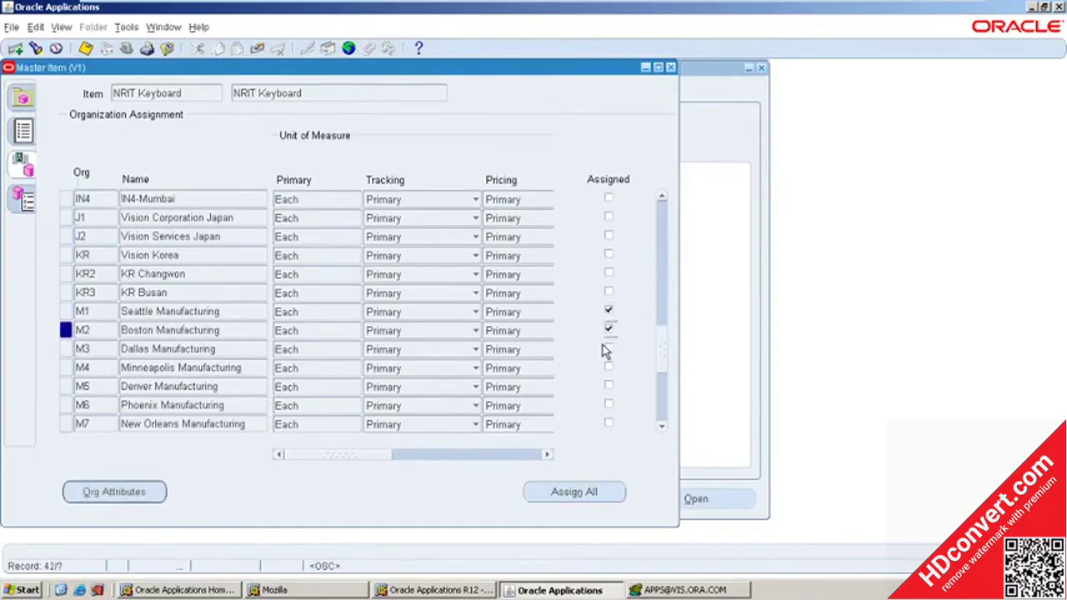
{"action": "left_click", "coordinate": [608, 348]}
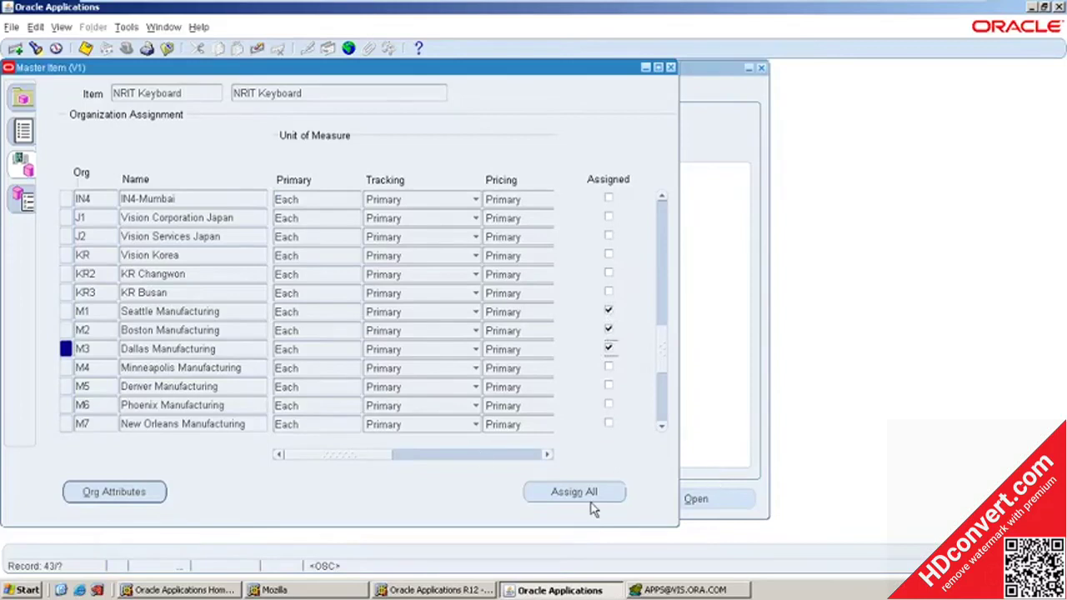
{"action": "left_click", "coordinate": [85, 47]}
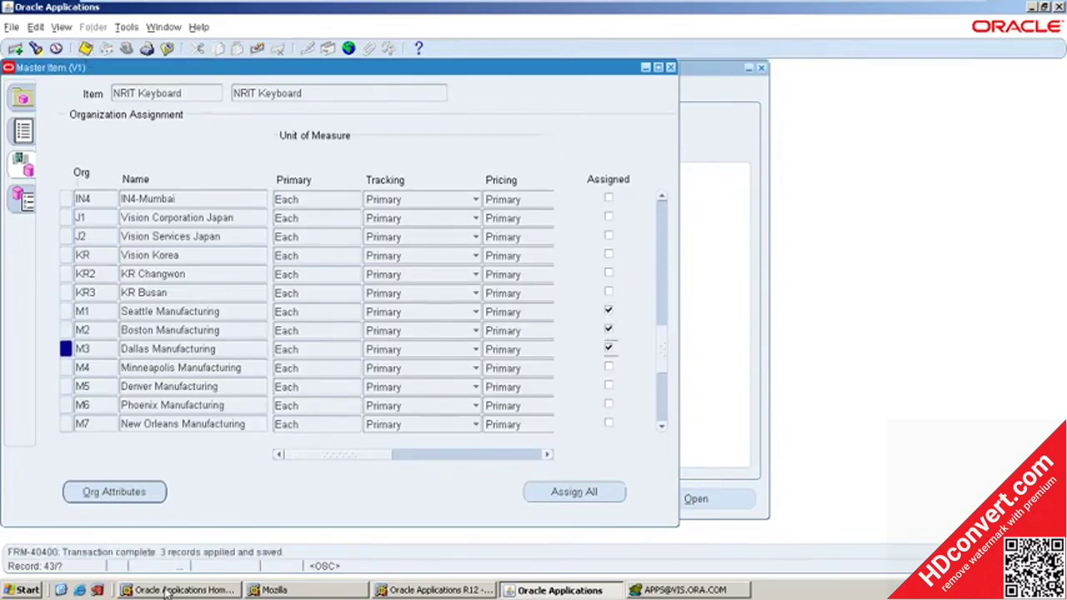
Switch to Toad, rerun the mtl_system_items_b query for NRIT Keyboard and examine the organization ID of each returned row.
{"action": "left_click", "coordinate": [685, 589]}
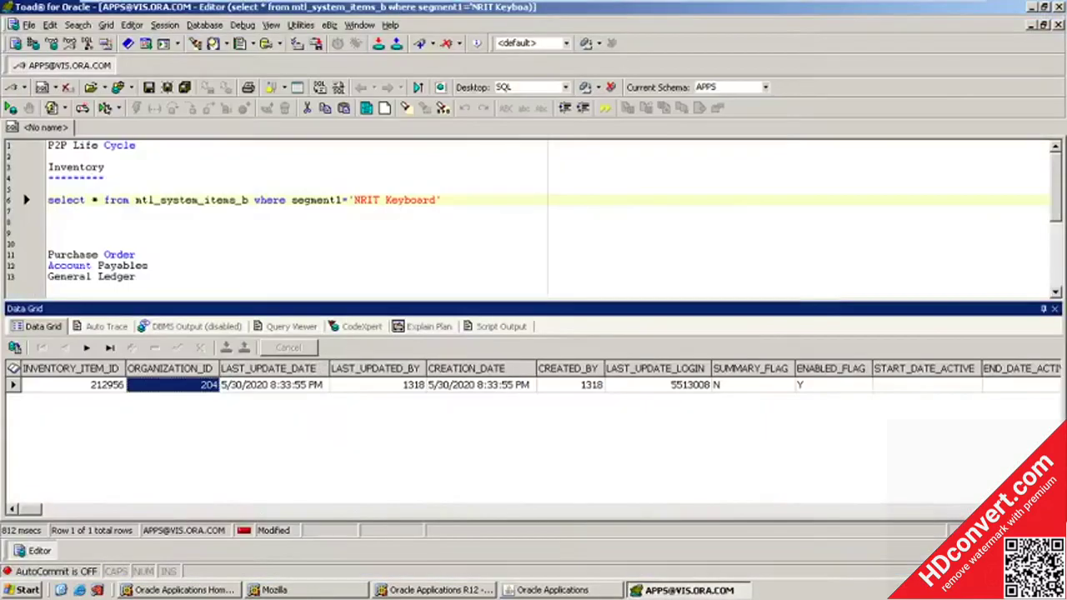
{"action": "left_click", "coordinate": [443, 200]}
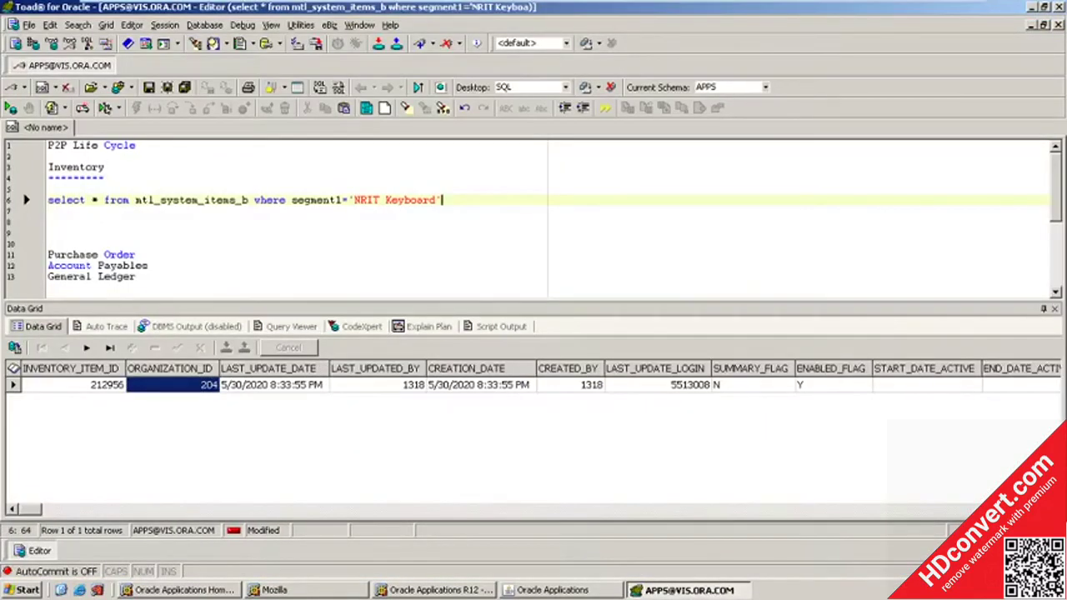
{"action": "key", "text": "F9"}
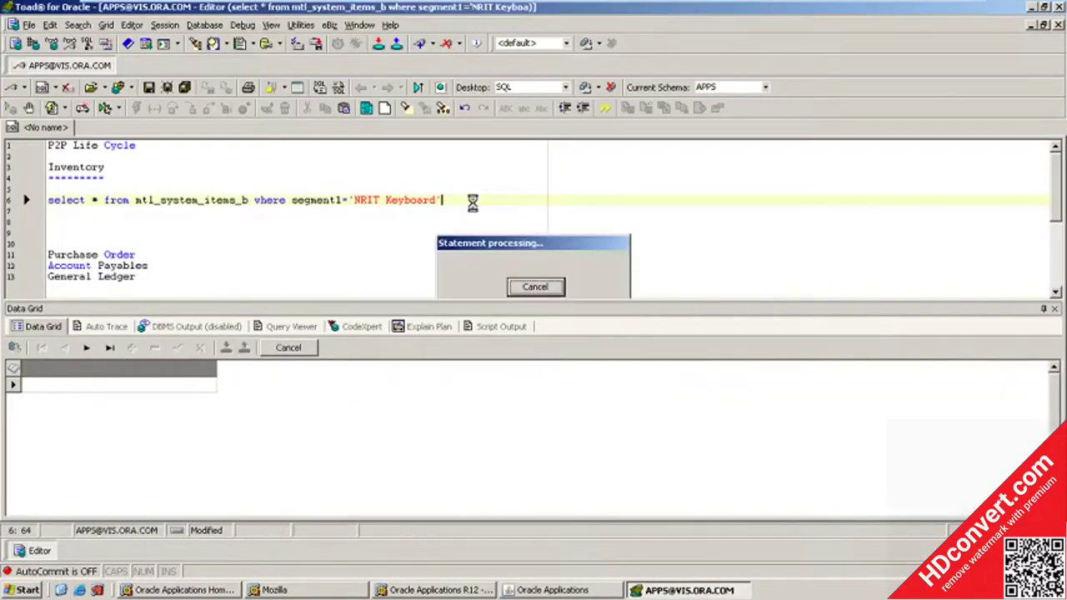
{"action": "left_click", "coordinate": [213, 407]}
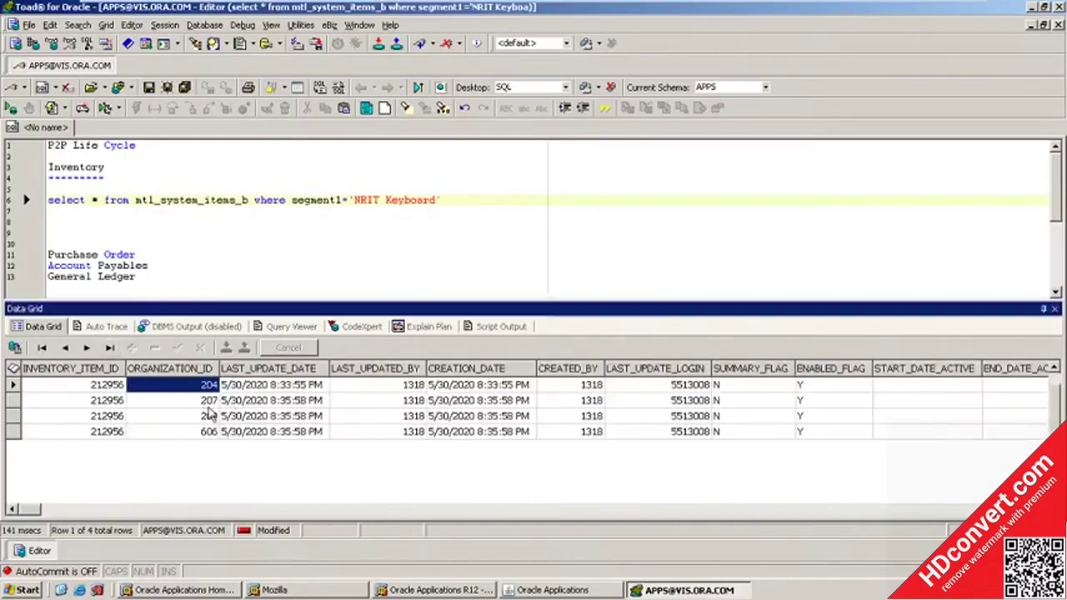
{"action": "left_click", "coordinate": [203, 416]}
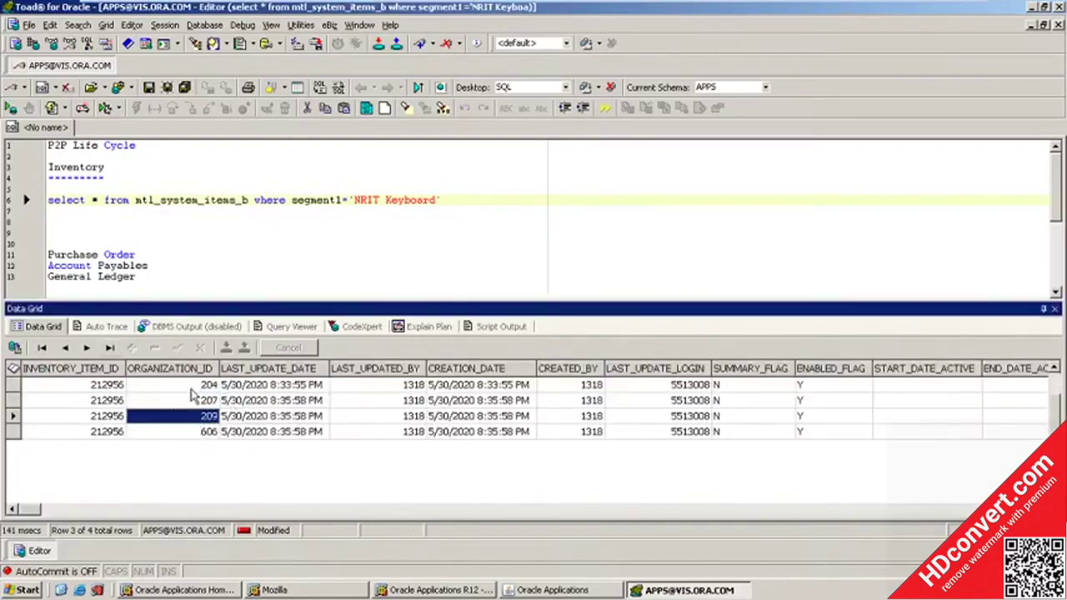
{"action": "left_click", "coordinate": [195, 387]}
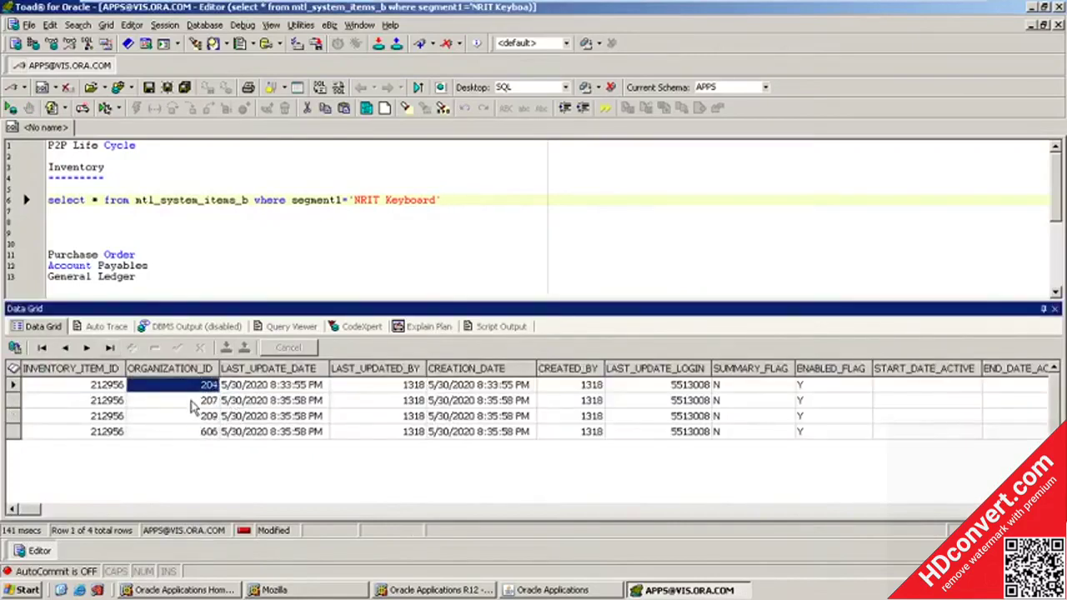
{"action": "left_click", "coordinate": [265, 404]}
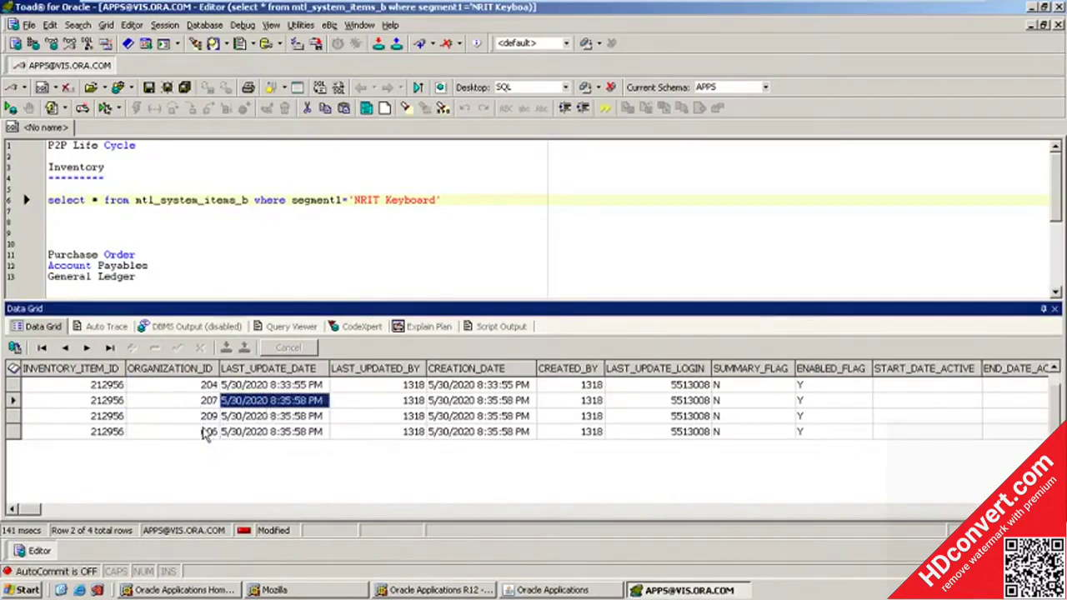
{"action": "left_click", "coordinate": [187, 390]}
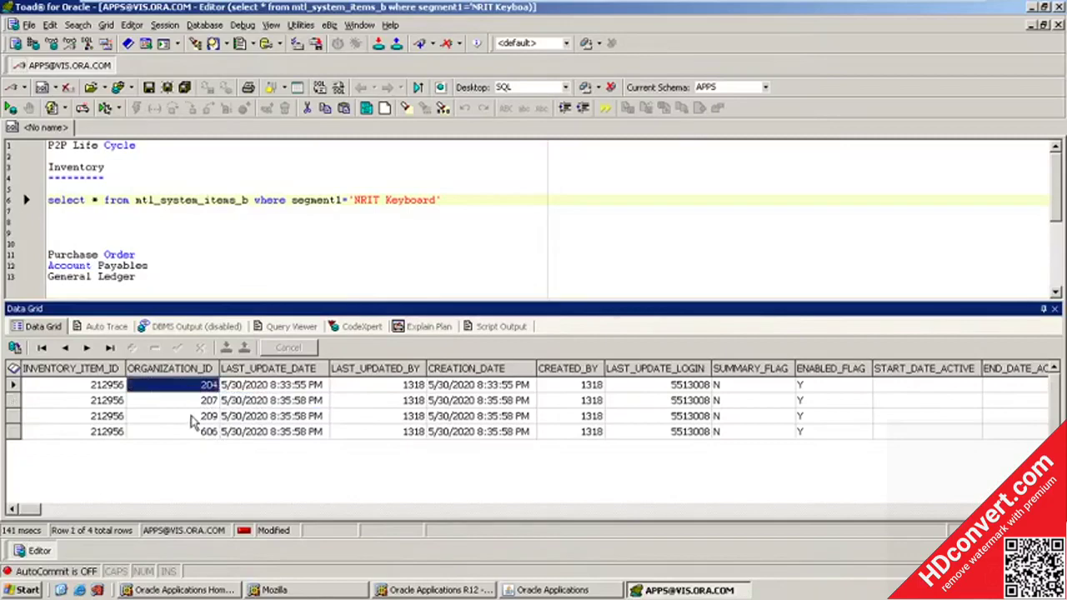
{"action": "left_click", "coordinate": [187, 403]}
{"action": "left_click", "coordinate": [186, 418]}
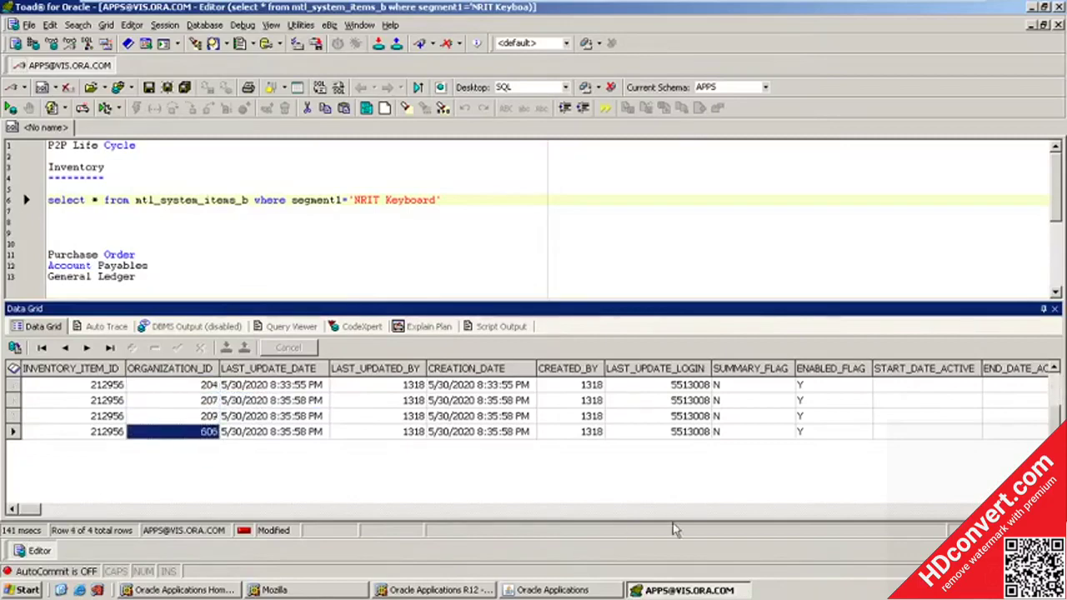
Return to Oracle Applications and close the Master Item form.
{"action": "left_click", "coordinate": [552, 589]}
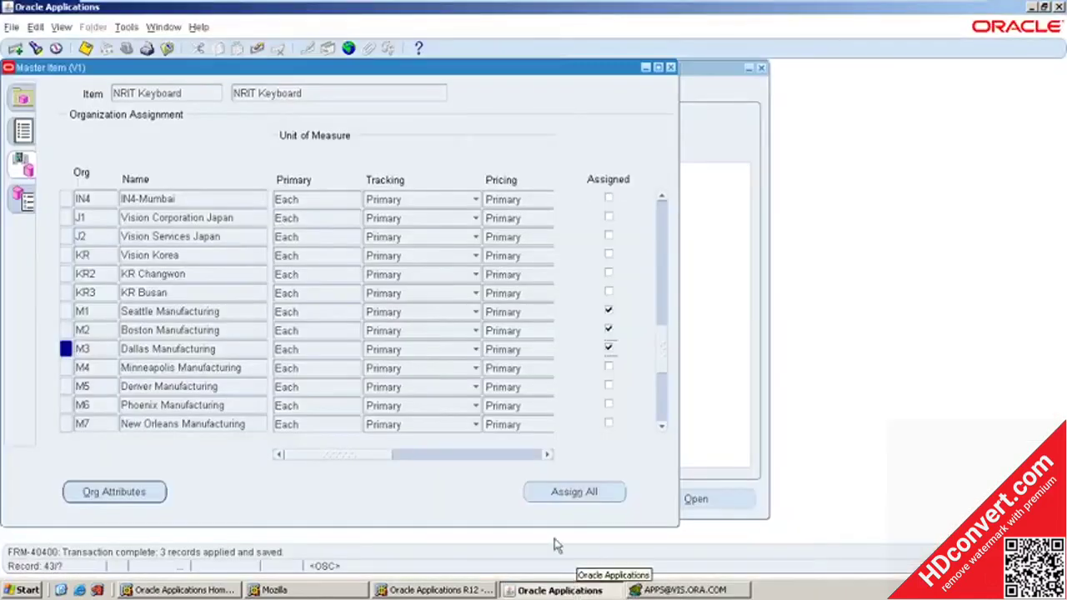
{"action": "left_click", "coordinate": [670, 66]}
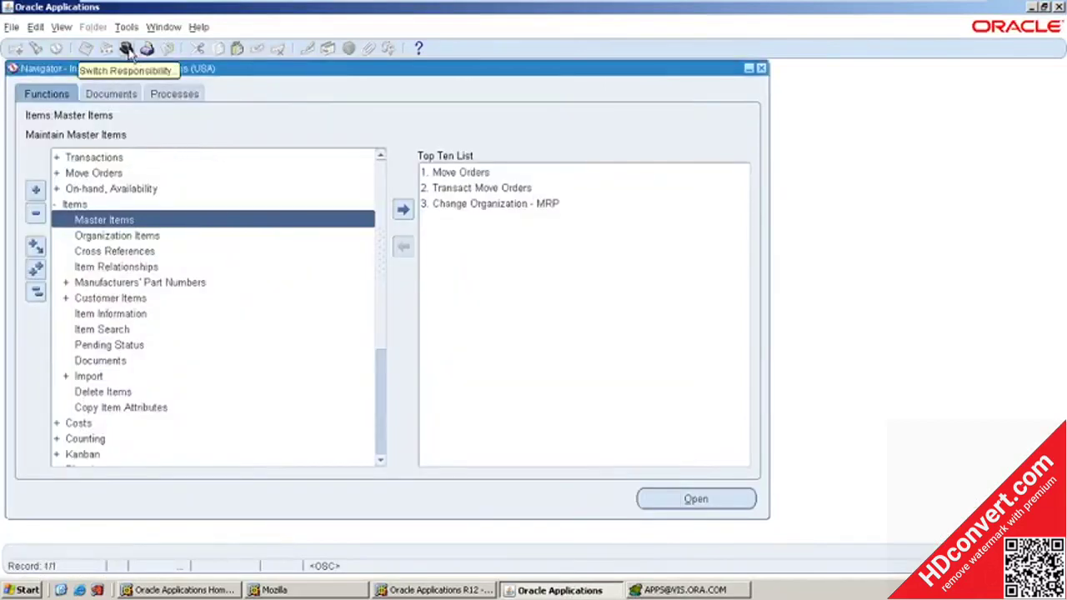
Switch to Toad and underline the Purchase Order heading with a row of equals signs, followed by a new line.
{"action": "left_click", "coordinate": [691, 590]}
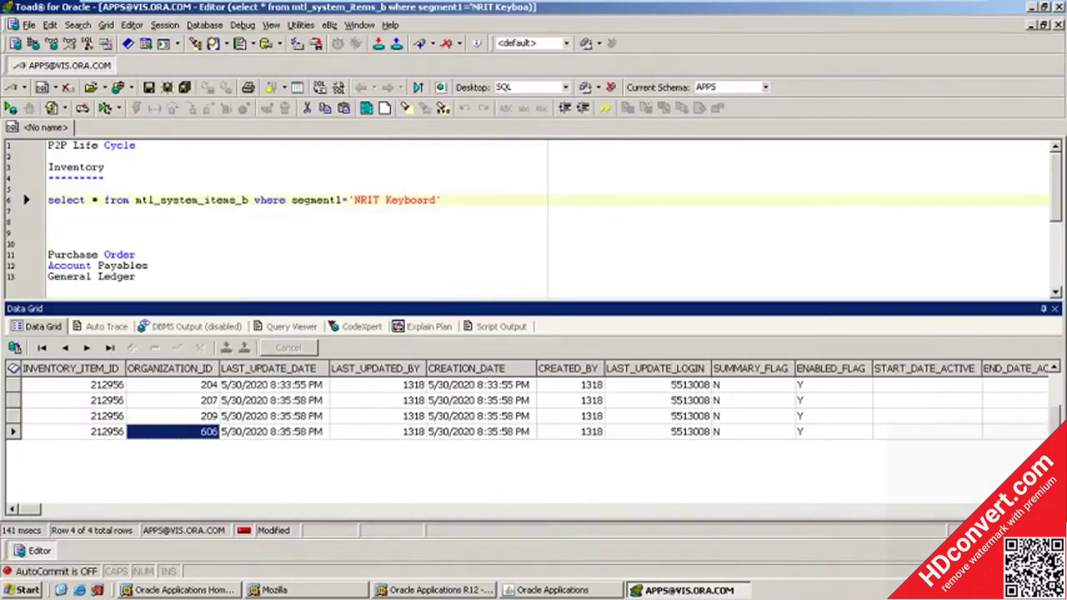
{"action": "left_click", "coordinate": [136, 254]}
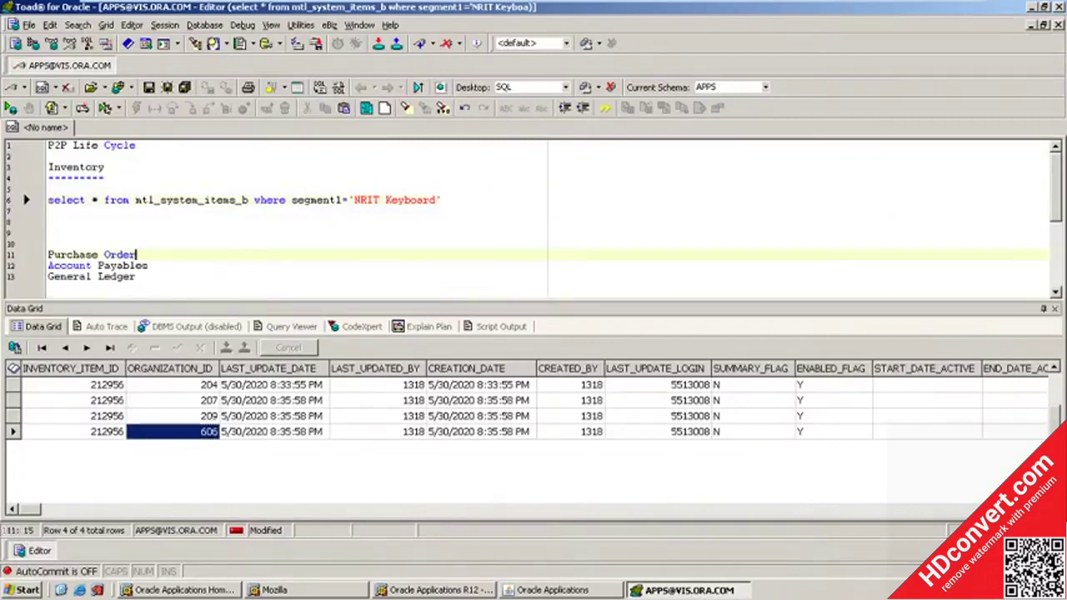
{"action": "key", "text": "Return"}
{"action": "type", "text": "=========="}
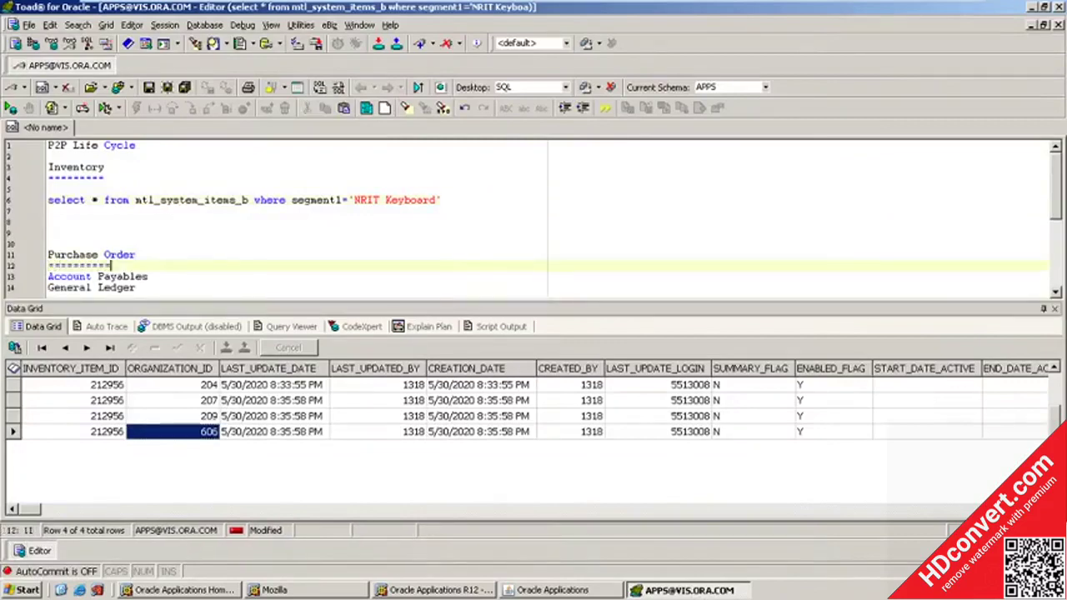
{"action": "type", "text": "===="}
{"action": "key", "text": "Return"}
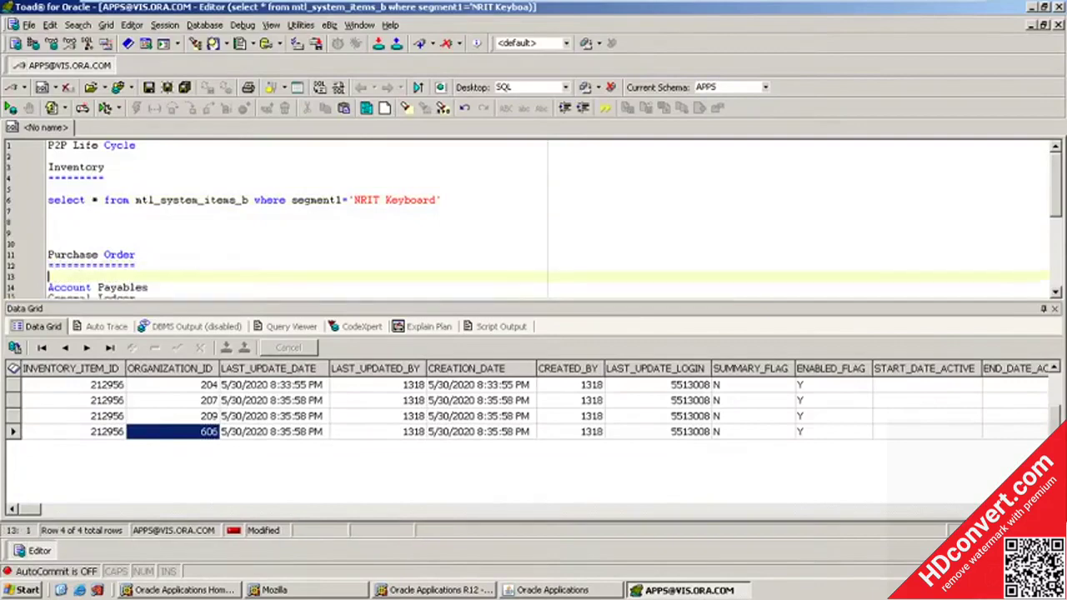
Switch Oracle Applications to the Purchasing, Vision Operations (USA) responsibility and open a new Requisitions form.
{"action": "left_click", "coordinate": [551, 589]}
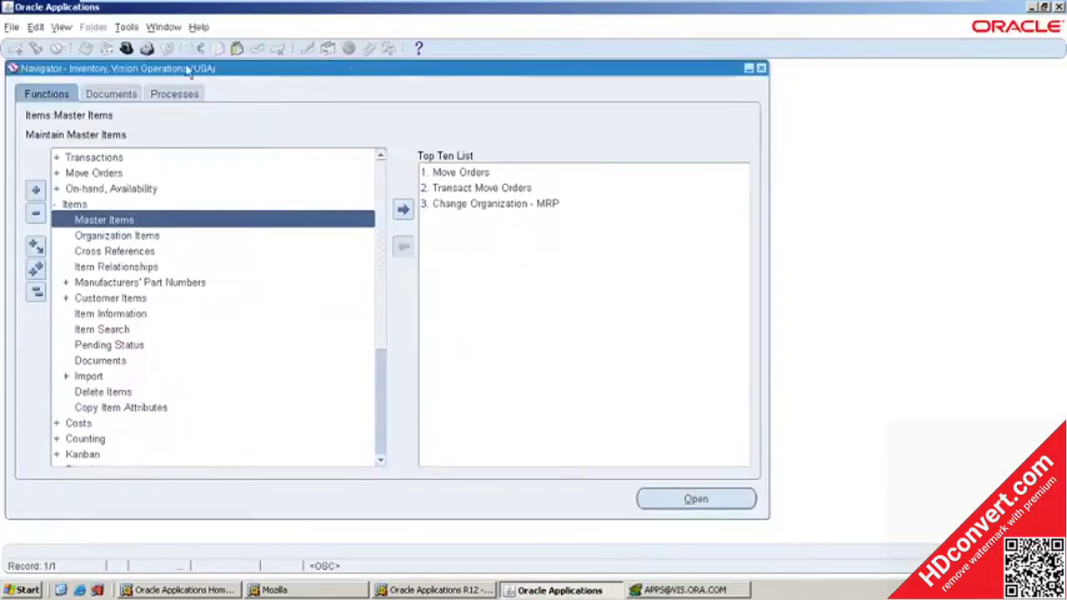
{"action": "left_click", "coordinate": [127, 50]}
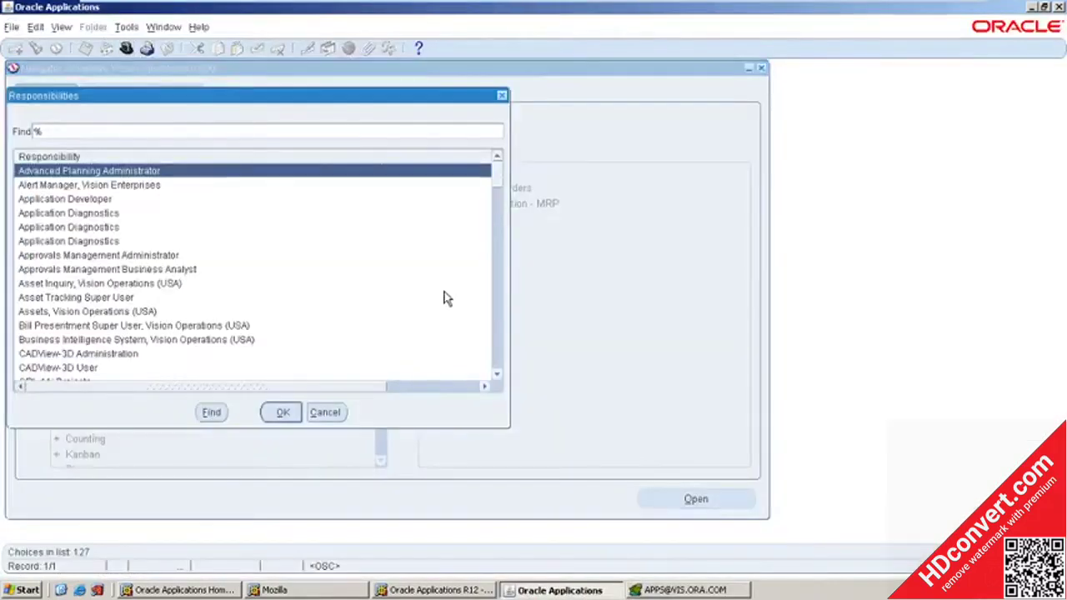
{"action": "type", "text": "p"}
{"action": "double_click", "coordinate": [117, 354]}
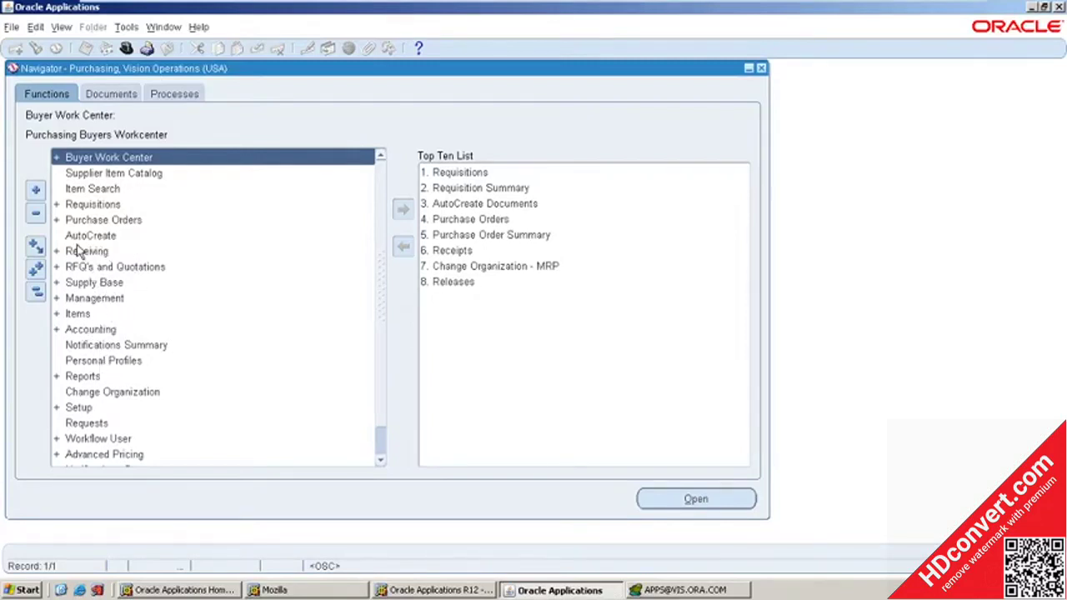
{"action": "double_click", "coordinate": [87, 205]}
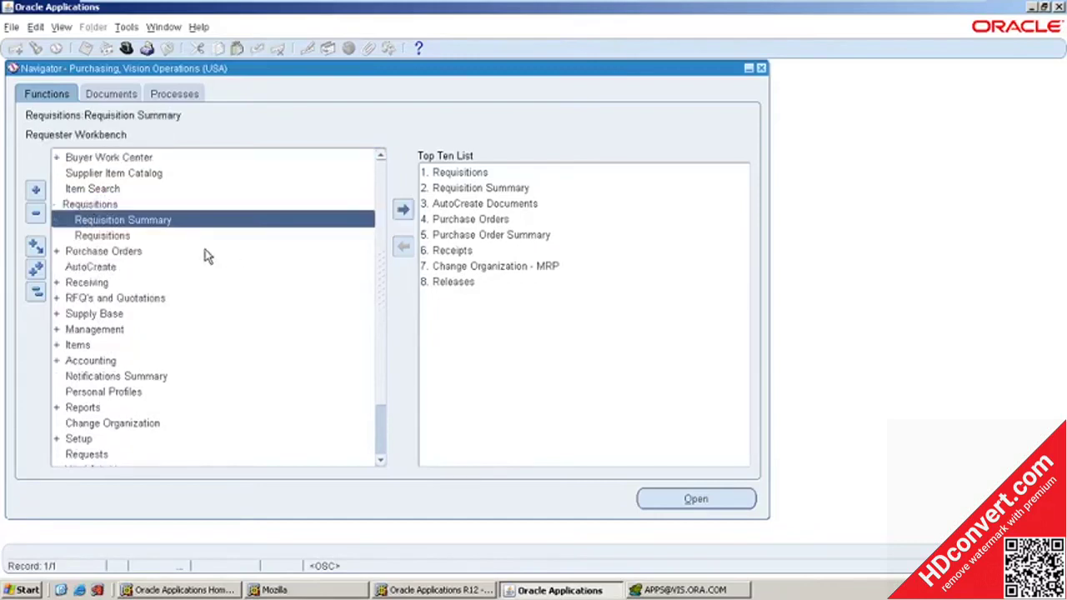
{"action": "left_click", "coordinate": [120, 237]}
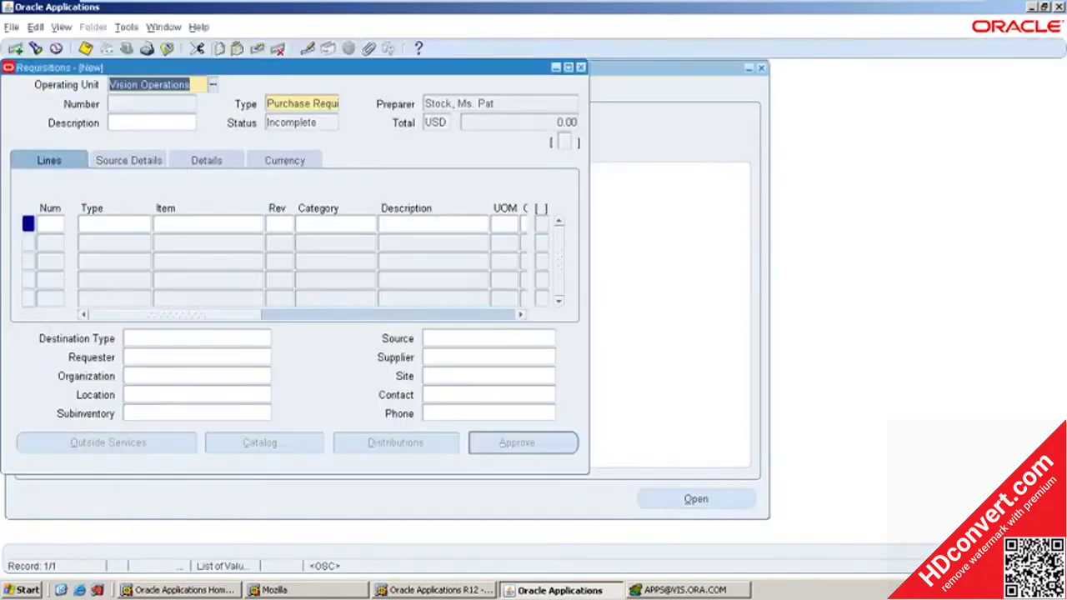
Describe the new requisition as NRIT Requisition and choose Purchase Requisition as its document type.
{"action": "left_click", "coordinate": [139, 123]}
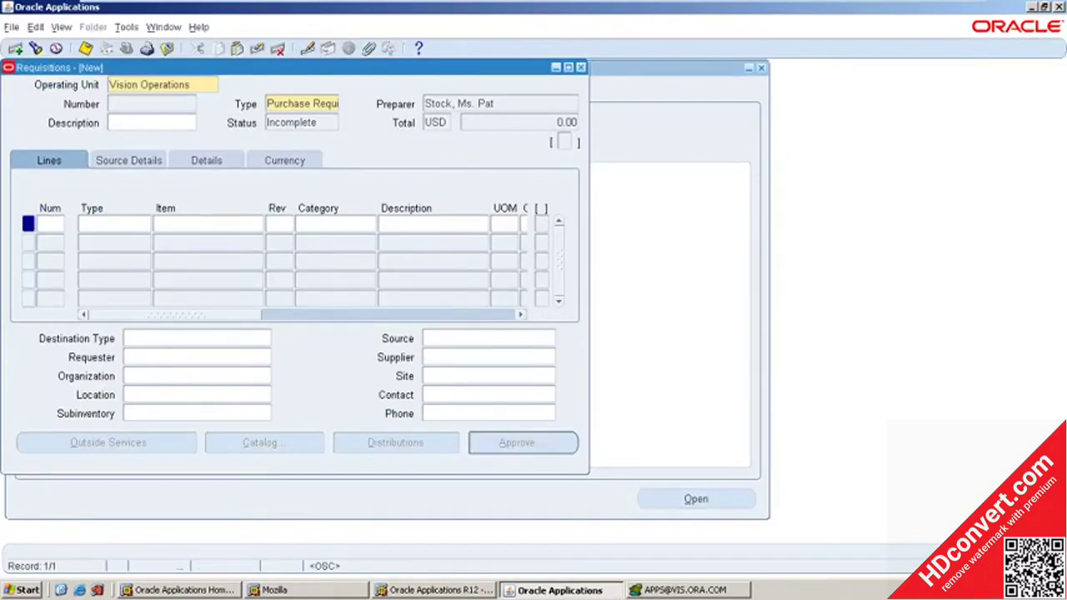
{"action": "type", "text": "NRIT Requisition"}
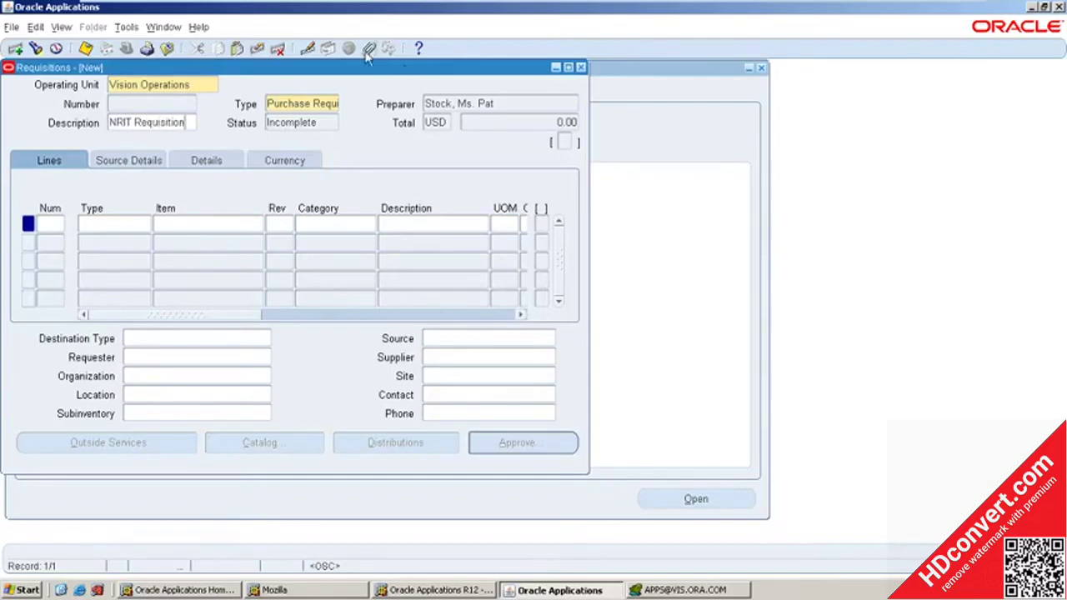
{"action": "left_click", "coordinate": [331, 106]}
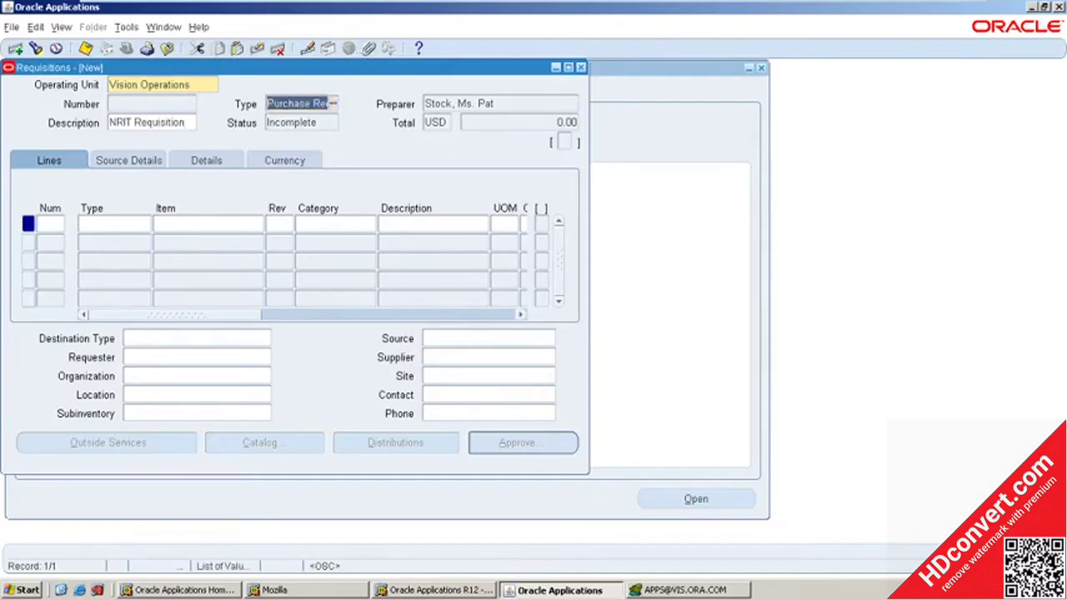
{"action": "left_click", "coordinate": [330, 106]}
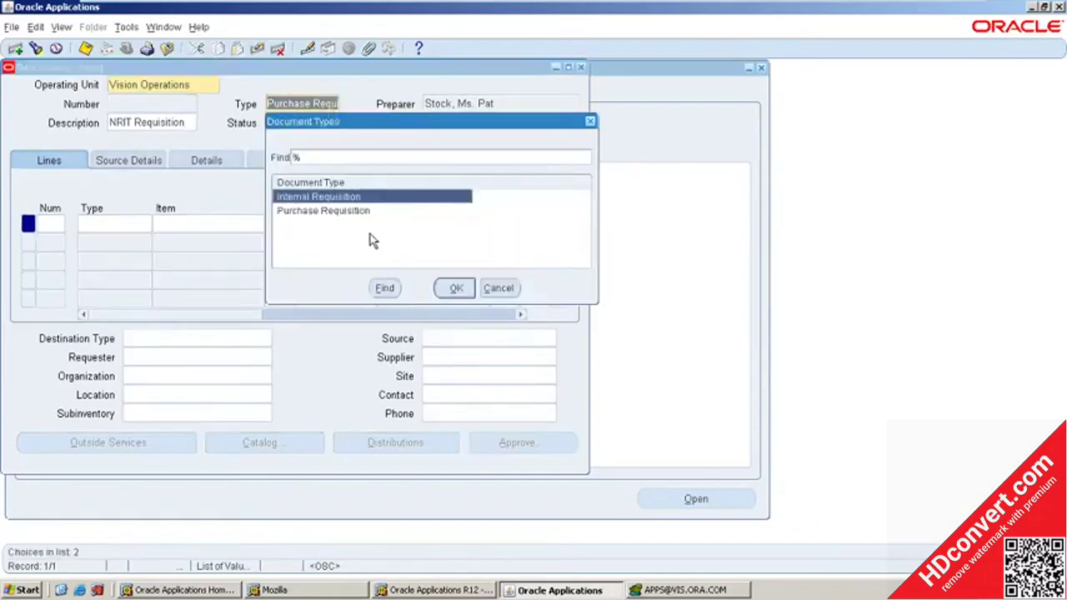
{"action": "left_click", "coordinate": [299, 212]}
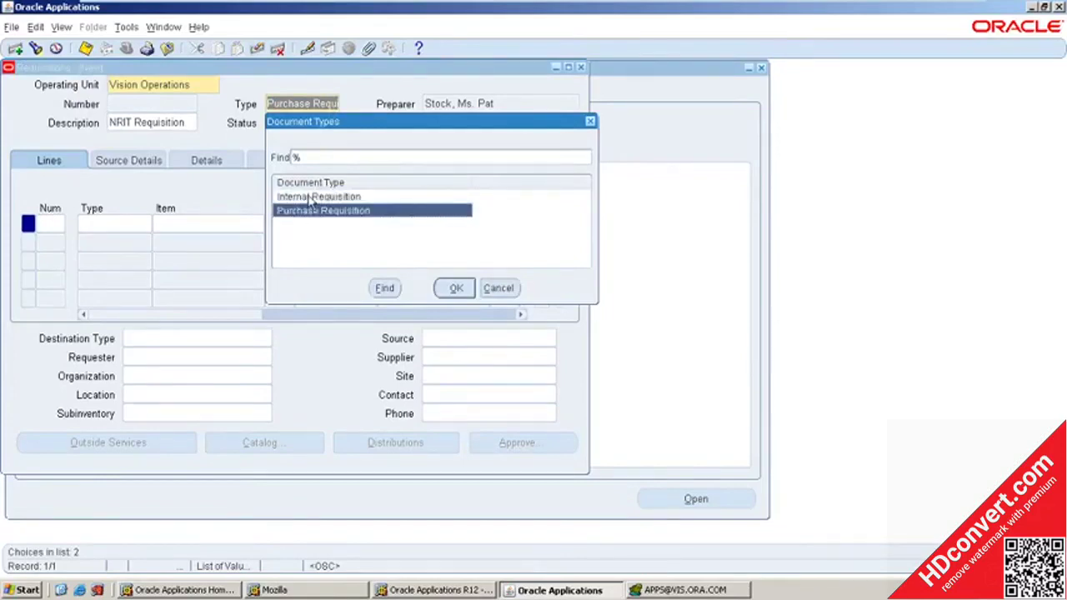
{"action": "left_click", "coordinate": [311, 199]}
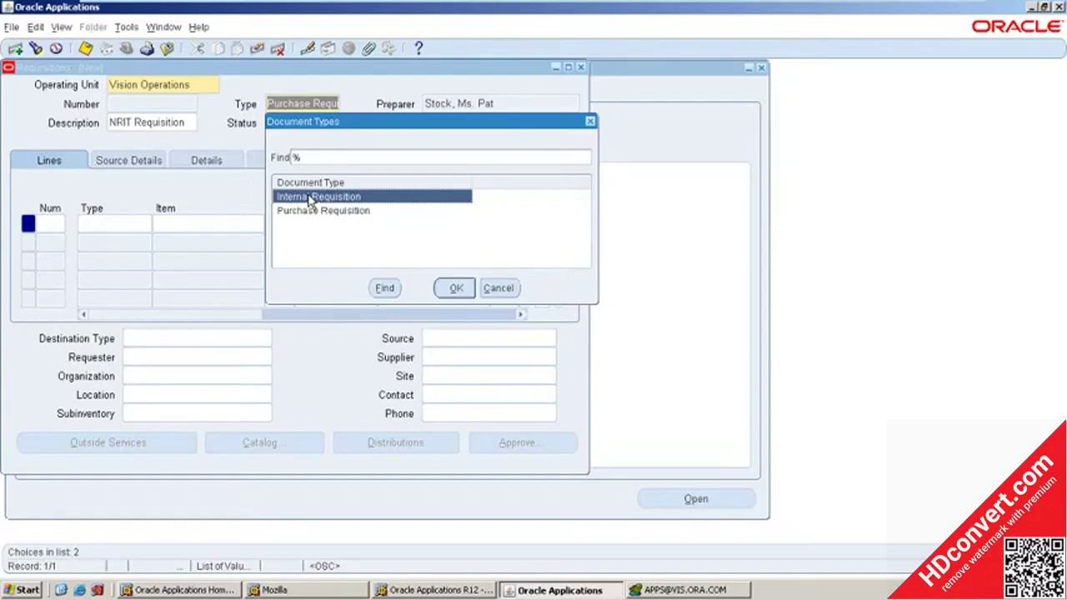
{"action": "left_click", "coordinate": [326, 215]}
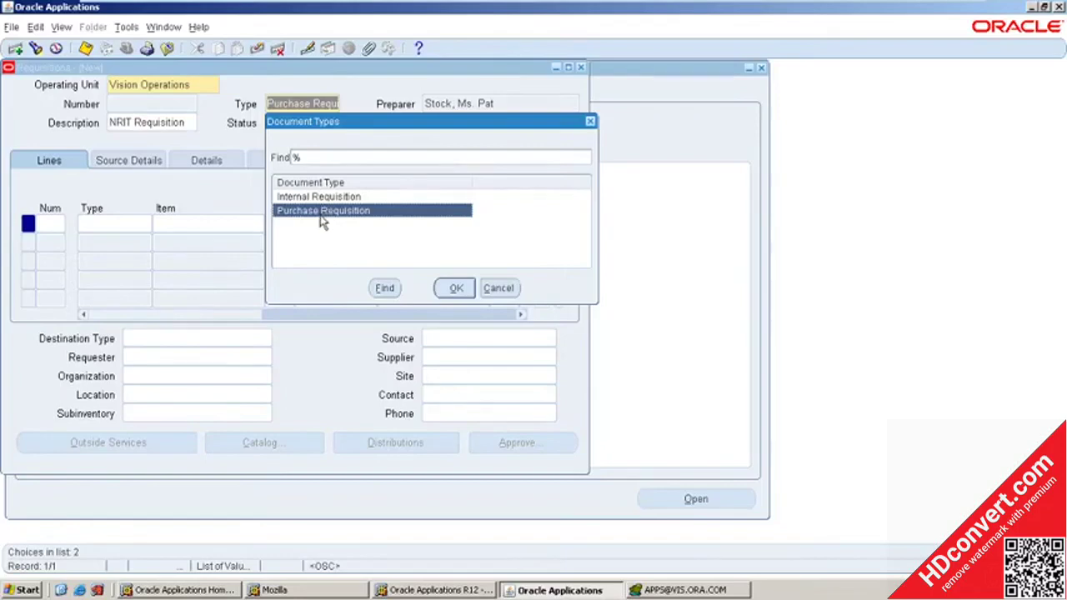
{"action": "double_click", "coordinate": [323, 211]}
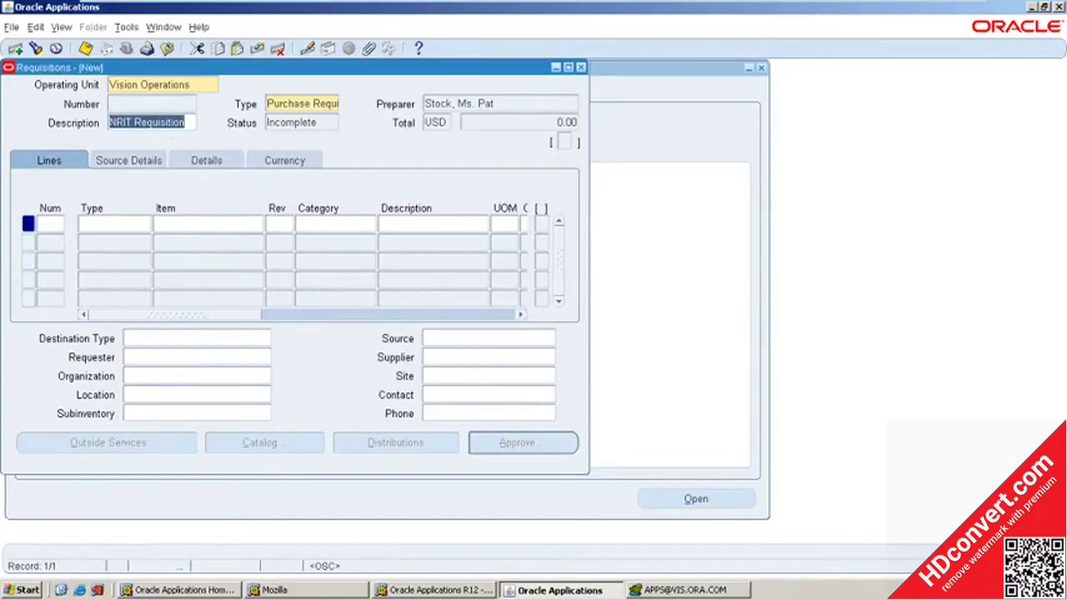
Start requisition line 1 with type Goods and look up the item NRIT Keyboard using NRIT Key.
{"action": "left_click", "coordinate": [100, 223]}
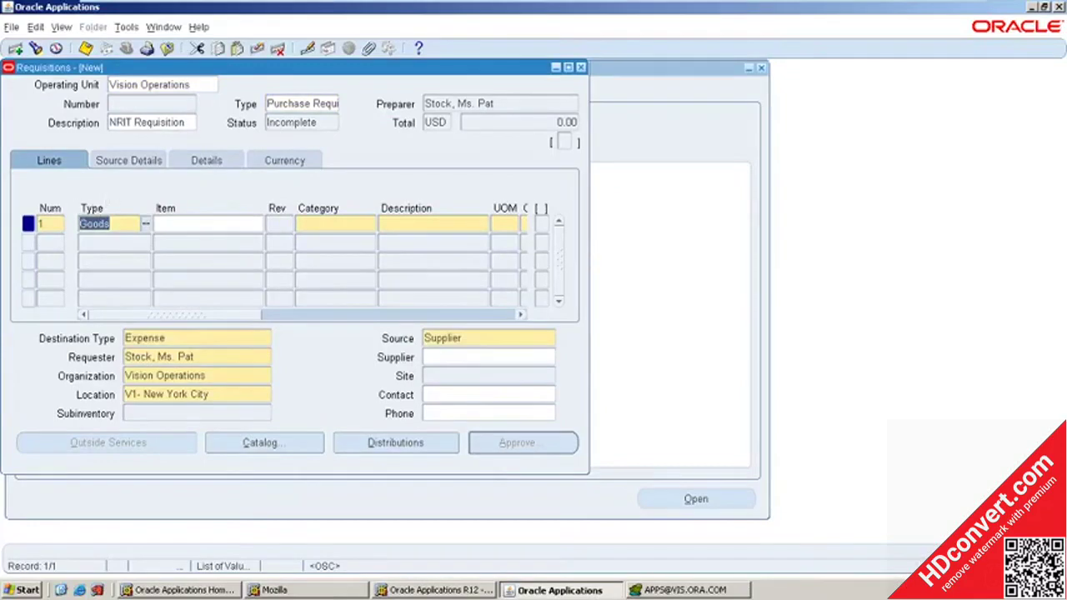
{"action": "left_click", "coordinate": [188, 223]}
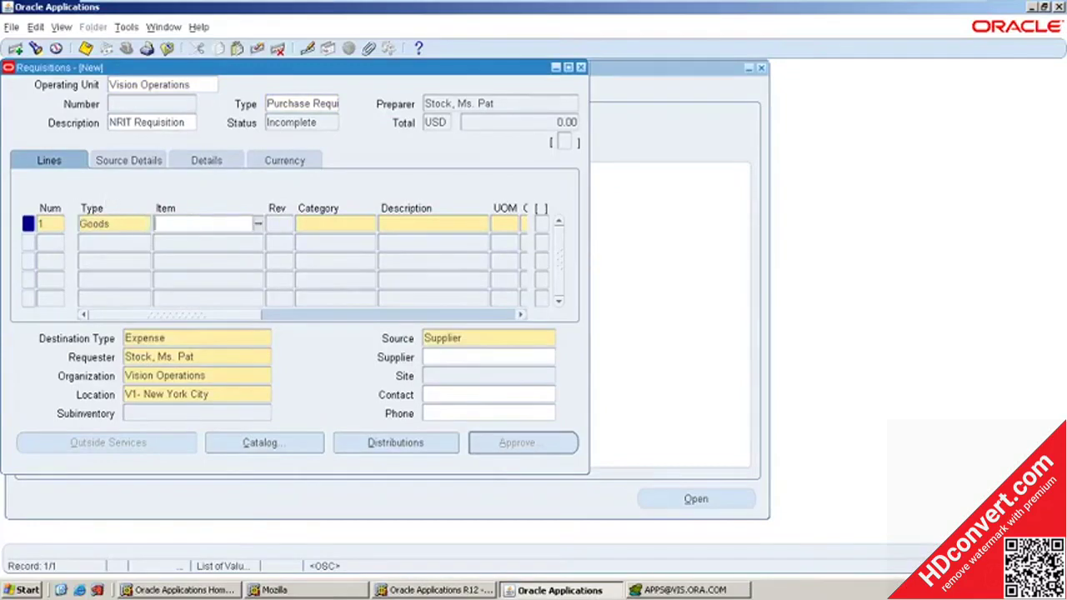
{"action": "type", "text": "NRITM"}
{"action": "key", "text": "BackSpace"}
{"action": "type", "text": "Key"}
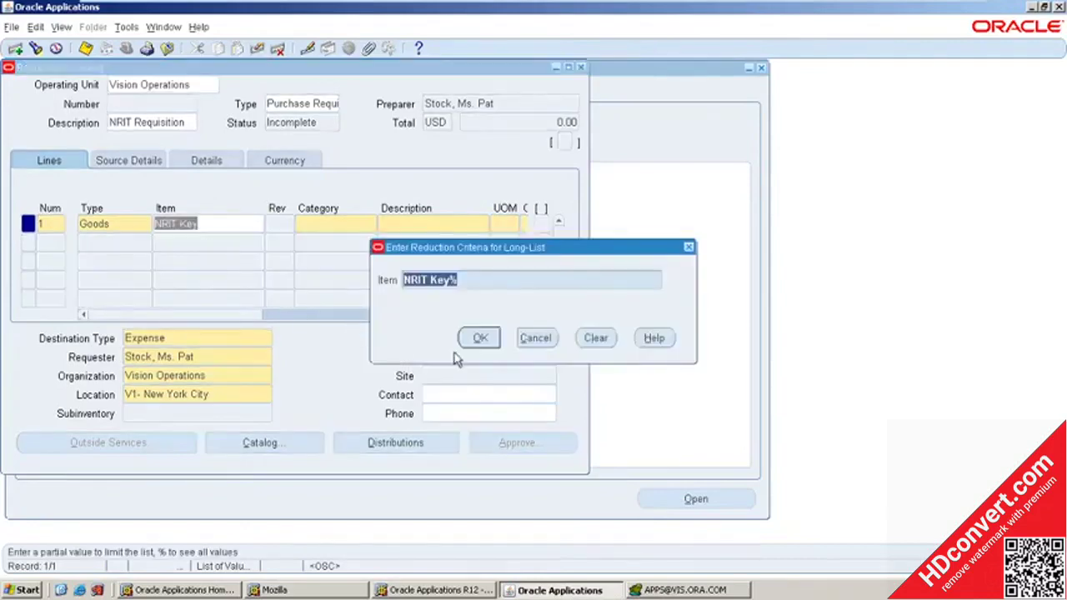
{"action": "left_click", "coordinate": [474, 339]}
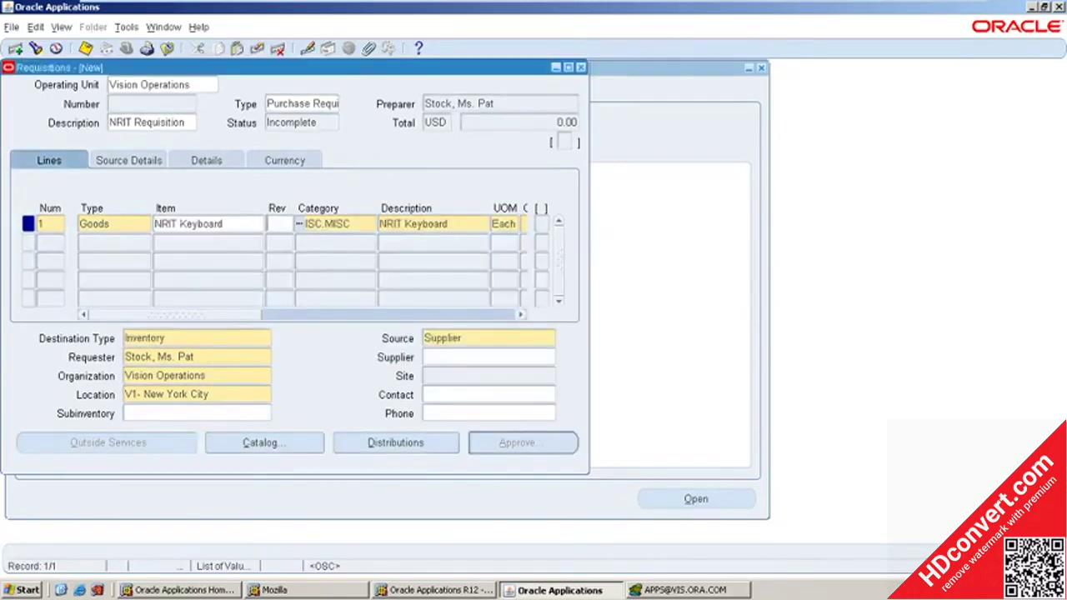
{"action": "left_click", "coordinate": [200, 224]}
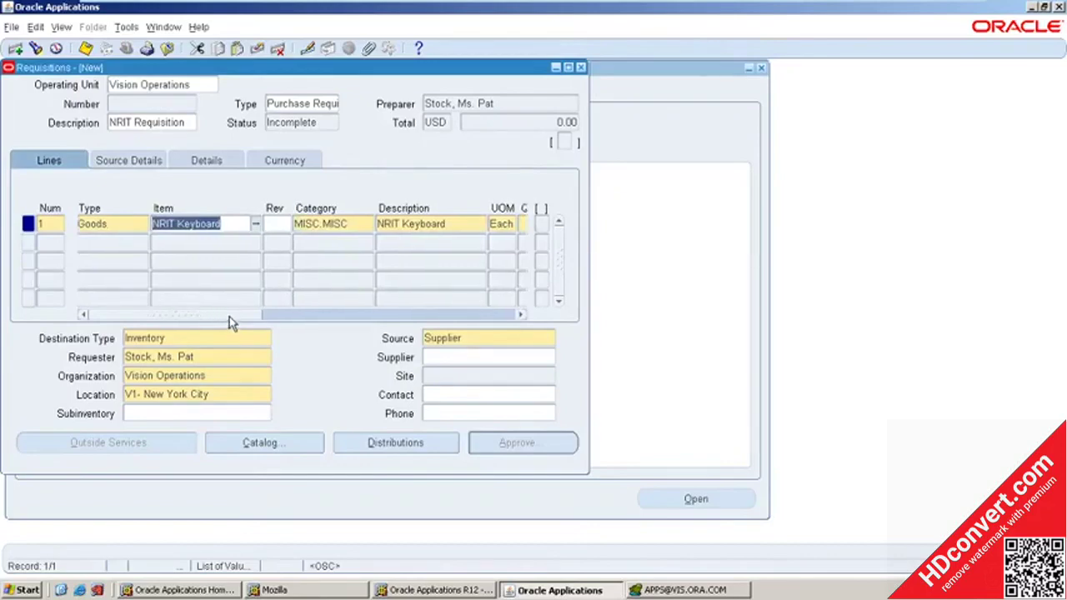
Set the quantity of the NRIT Keyboard line to 100, keeping the default price.
{"action": "left_click_drag", "start_coordinate": [225, 317], "coordinate": [302, 321]}
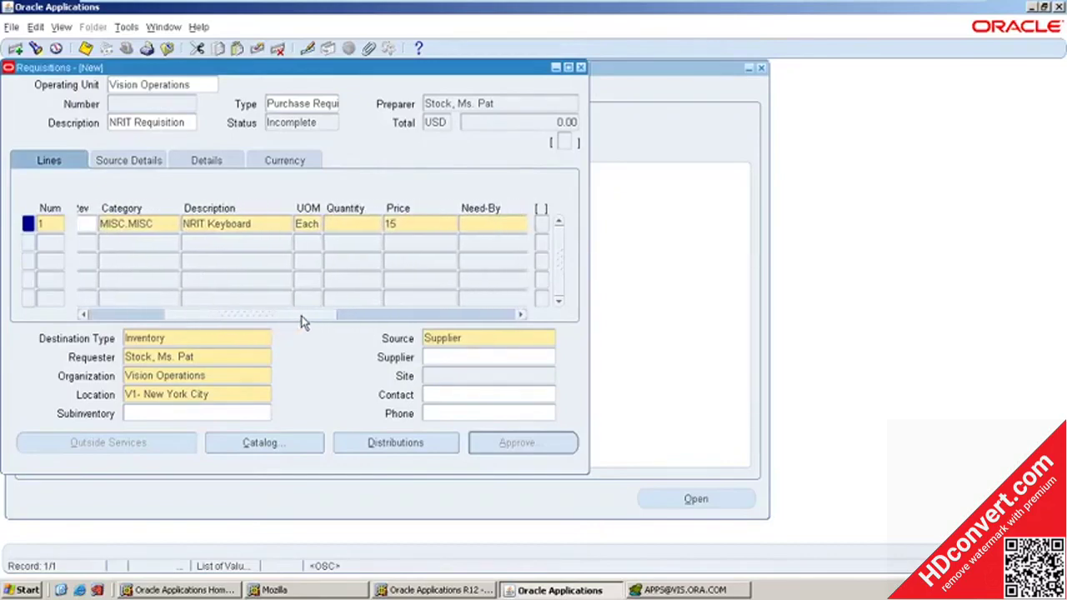
{"action": "left_click", "coordinate": [353, 223]}
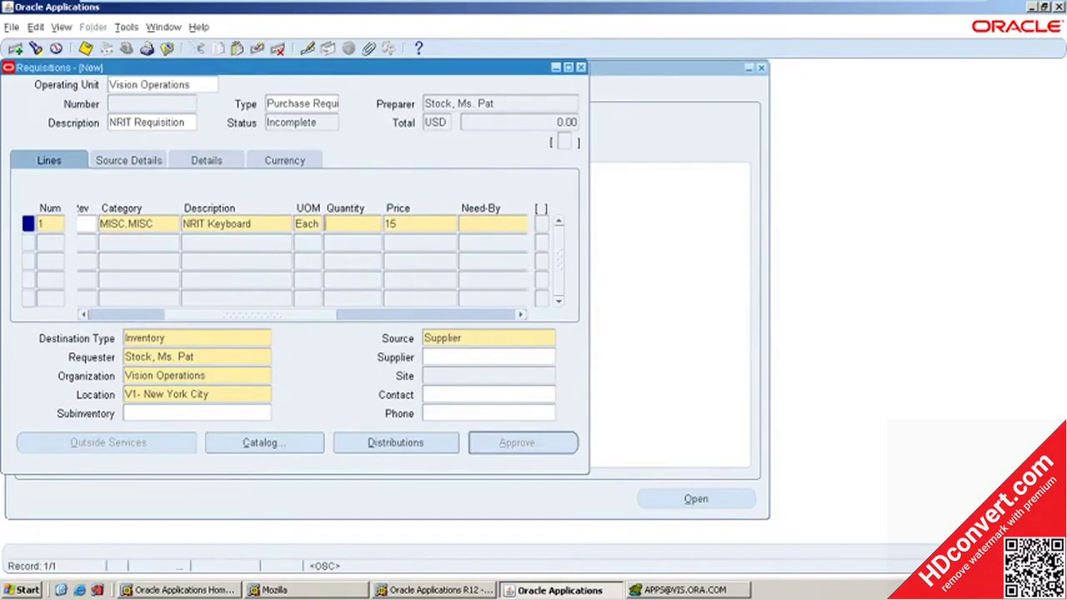
{"action": "type", "text": "100"}
{"action": "key", "text": "Tab"}
{"action": "key", "text": "Tab"}
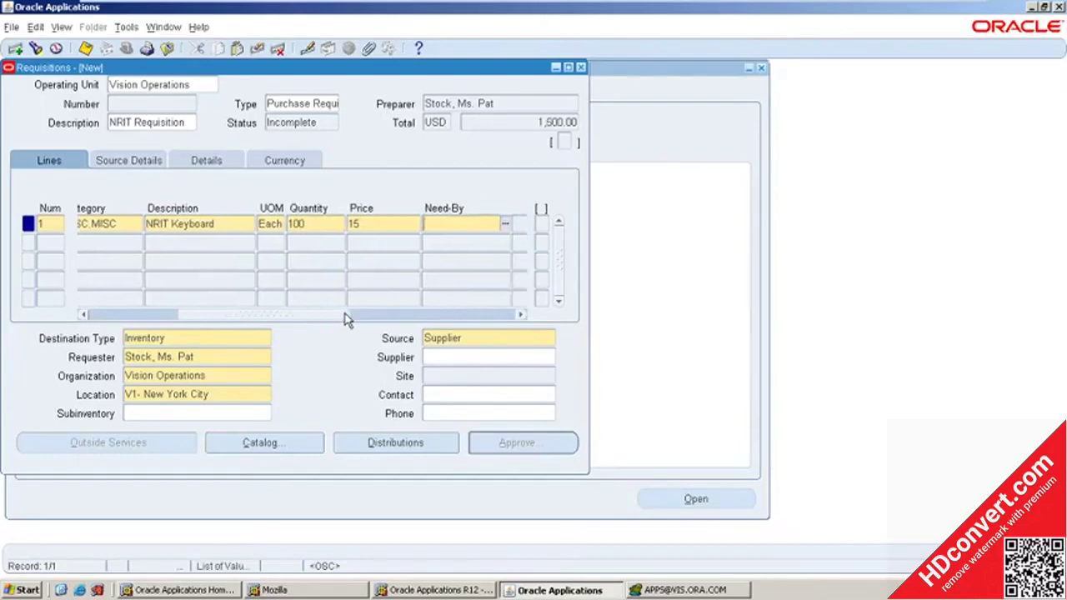
Set the need-by date of the NRIT Keyboard line to 03-JUN-2020 from the calendar.
{"action": "left_click", "coordinate": [347, 315]}
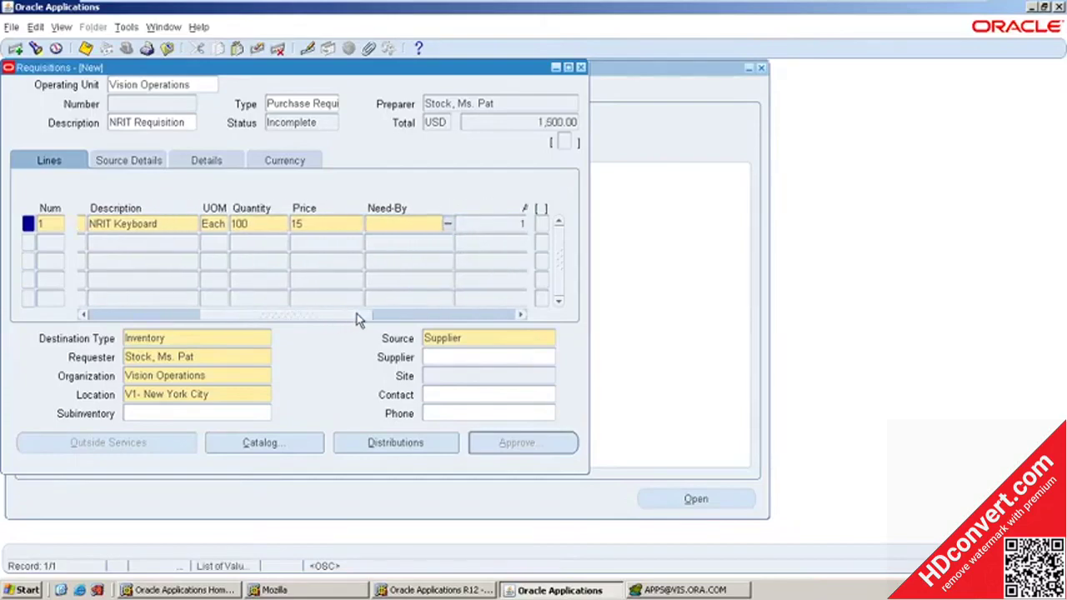
{"action": "left_click", "coordinate": [448, 227]}
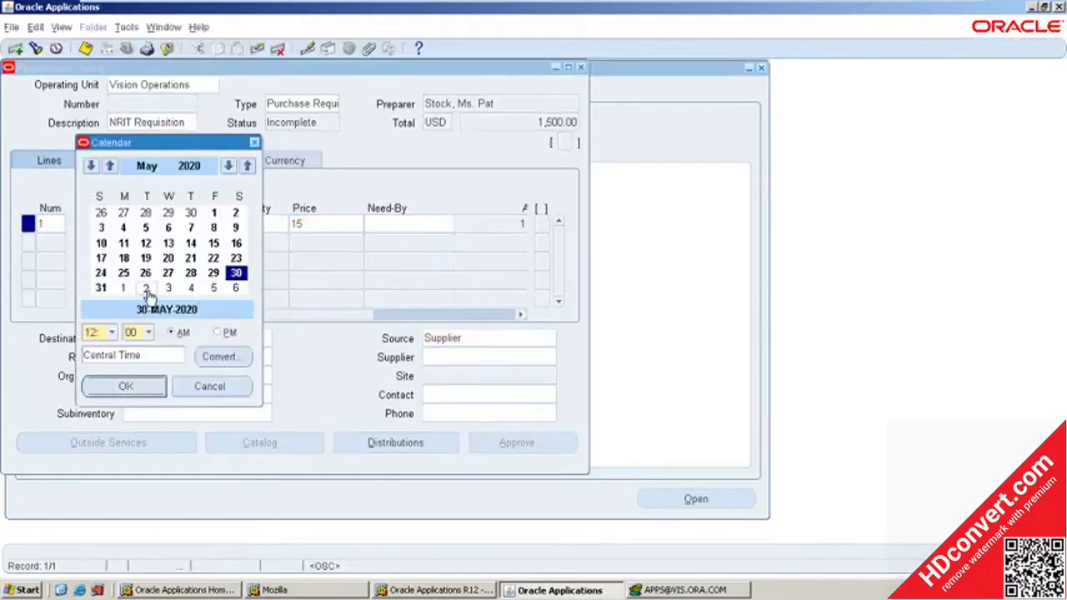
{"action": "left_click", "coordinate": [168, 287]}
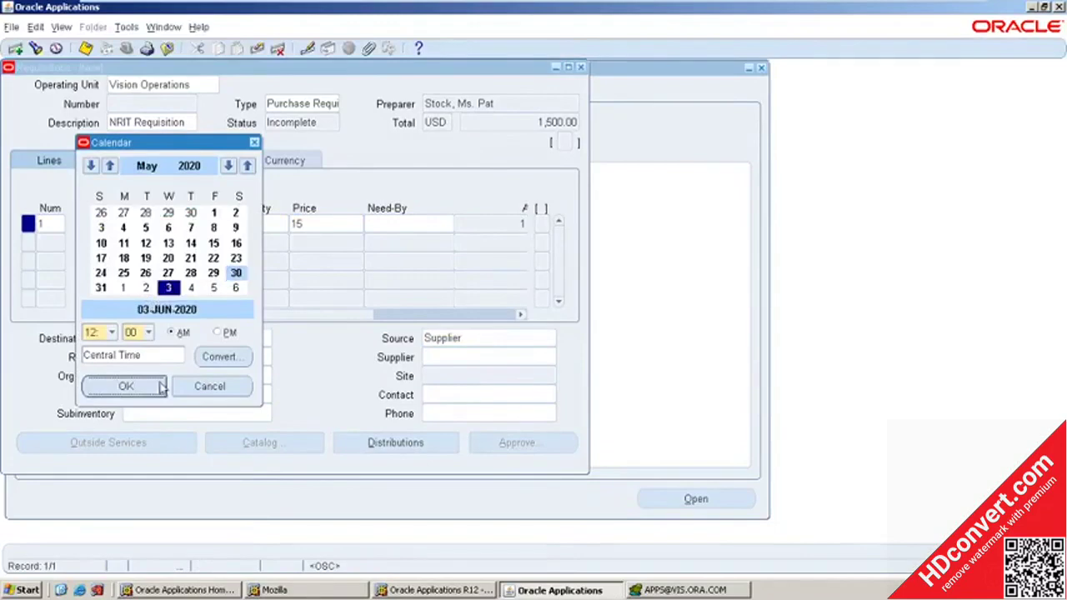
{"action": "left_click", "coordinate": [127, 387]}
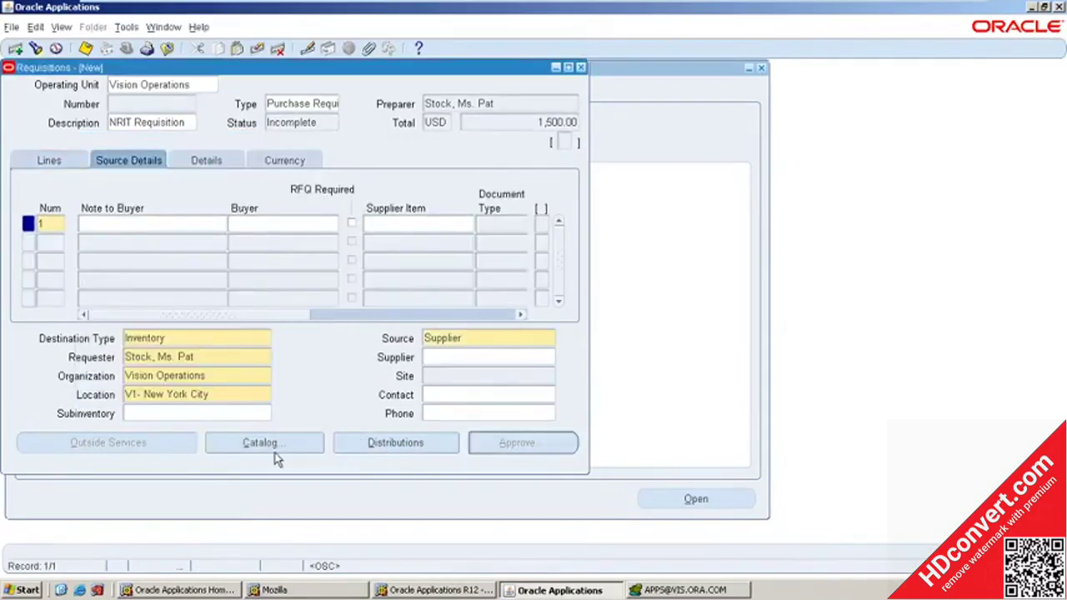
Open the line's distributions, look through the account columns and close the Distributions window.
{"action": "left_click", "coordinate": [385, 445]}
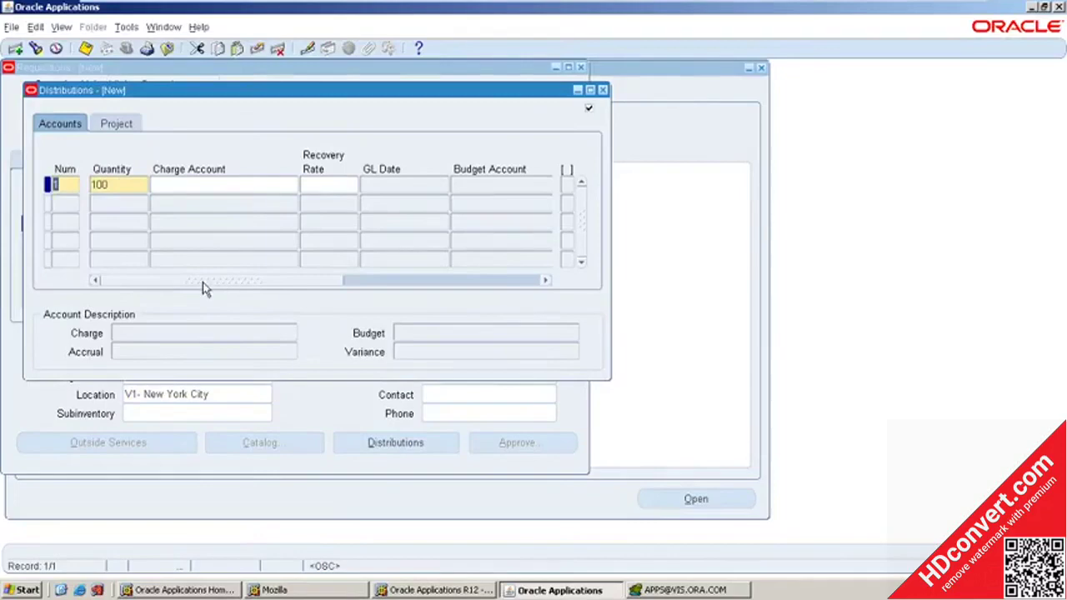
{"action": "left_click_drag", "start_coordinate": [200, 282], "coordinate": [383, 280]}
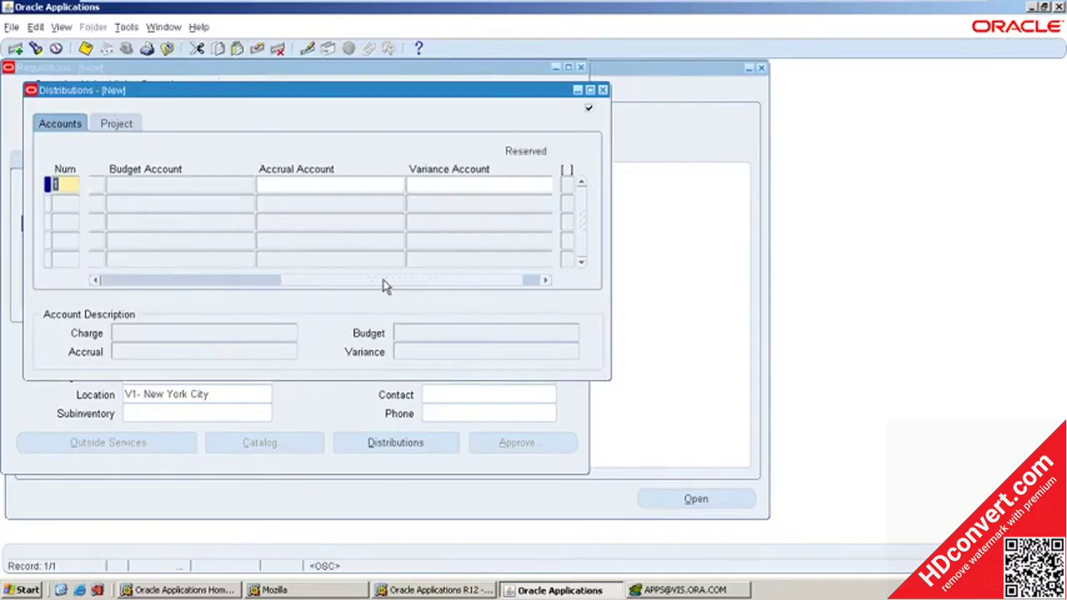
{"action": "left_click", "coordinate": [603, 89]}
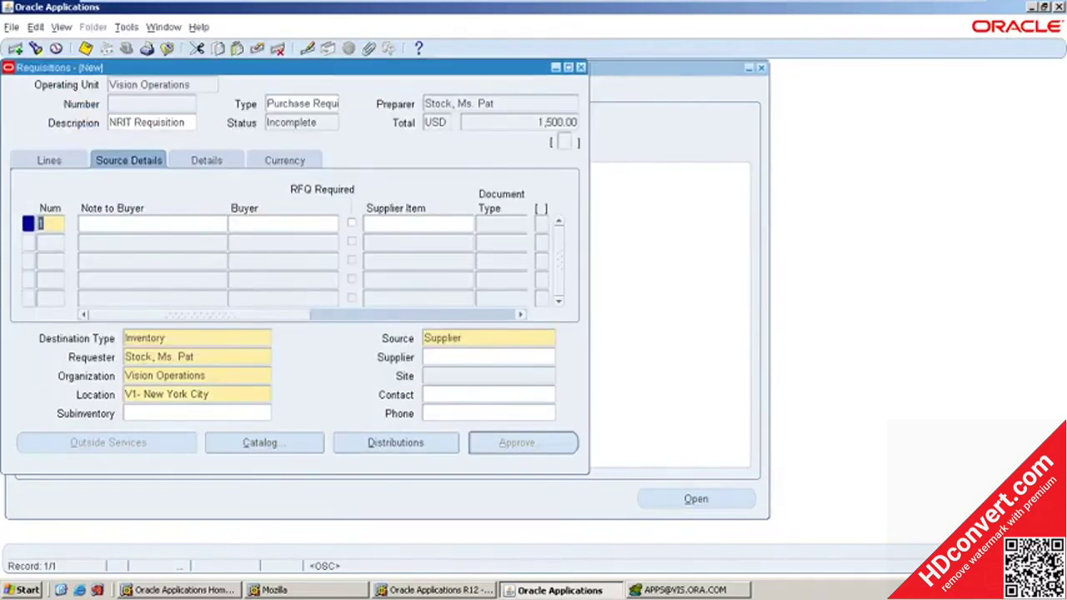
Return to the requisition lines, save the requisition and select its generated number.
{"action": "left_click", "coordinate": [68, 165]}
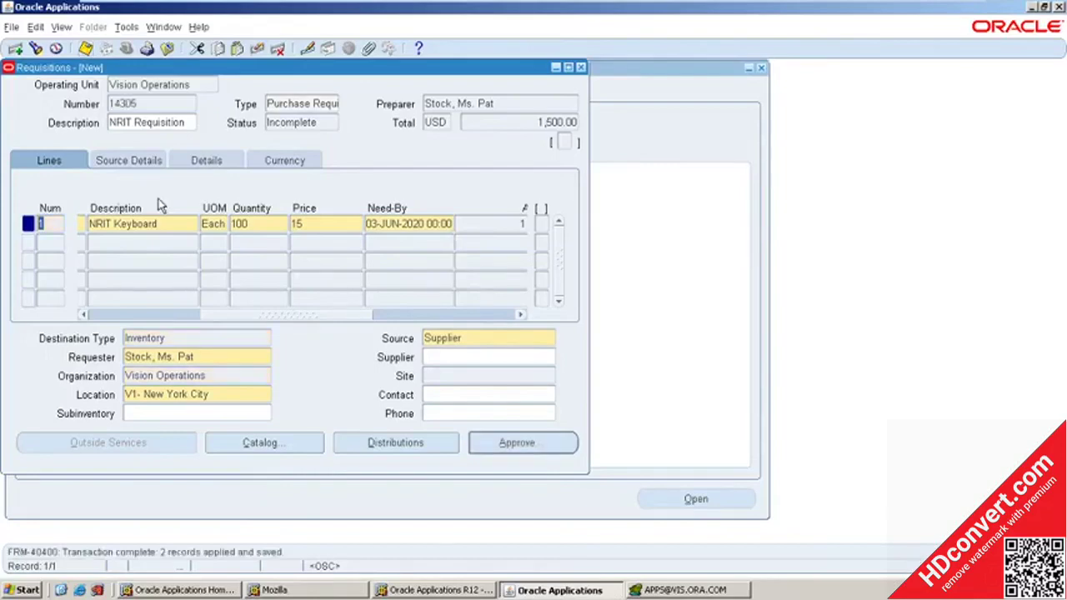
{"action": "left_click", "coordinate": [301, 104]}
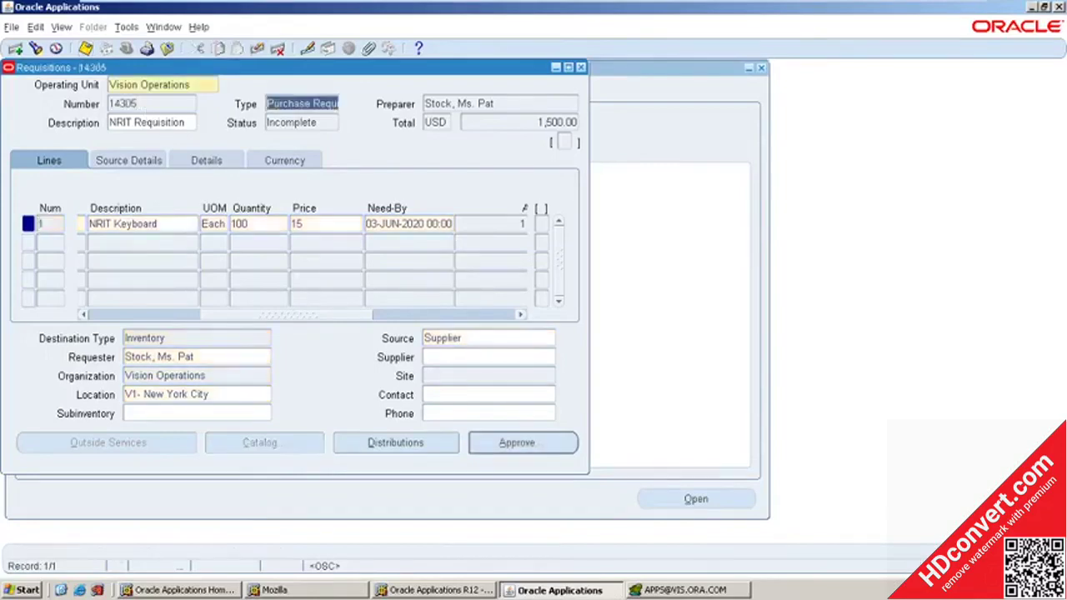
{"action": "left_click", "coordinate": [123, 104]}
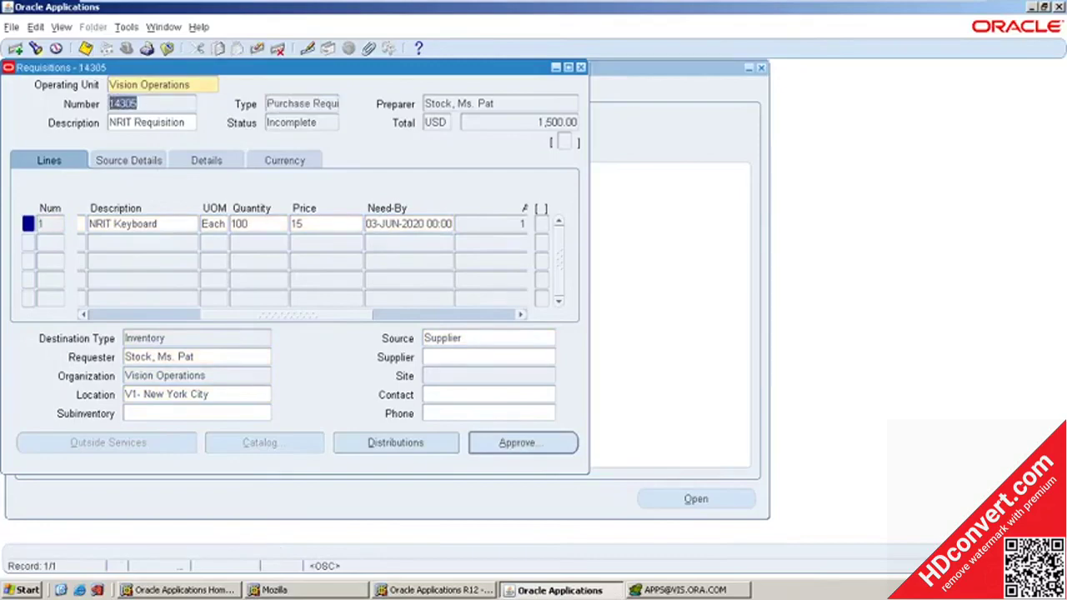
Reopen the saved requisition's distributions, check the accrual account and close the window.
{"action": "left_click", "coordinate": [422, 442]}
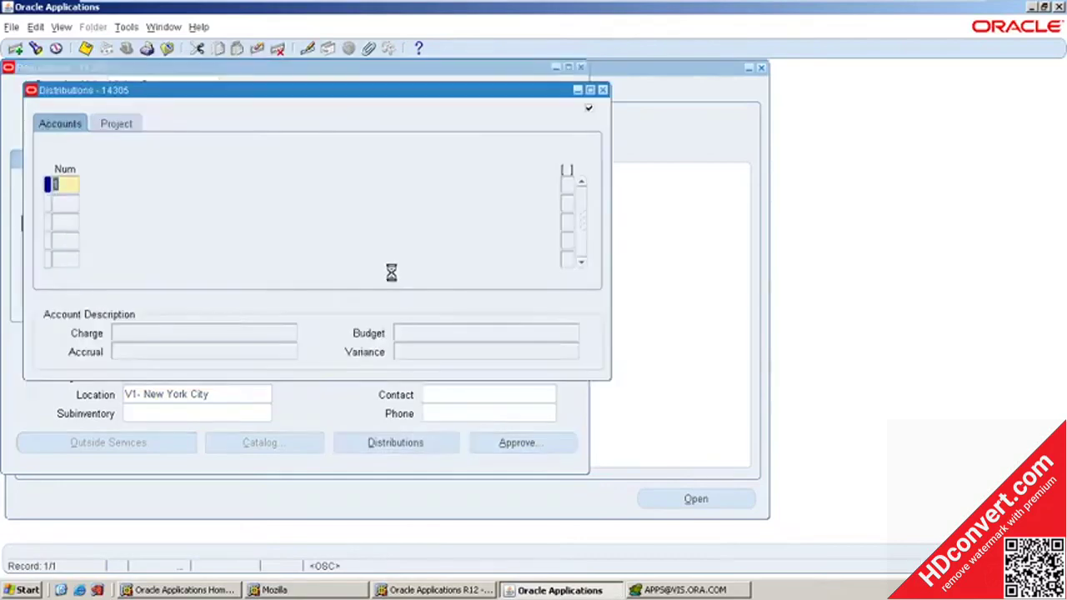
{"action": "left_click", "coordinate": [306, 185]}
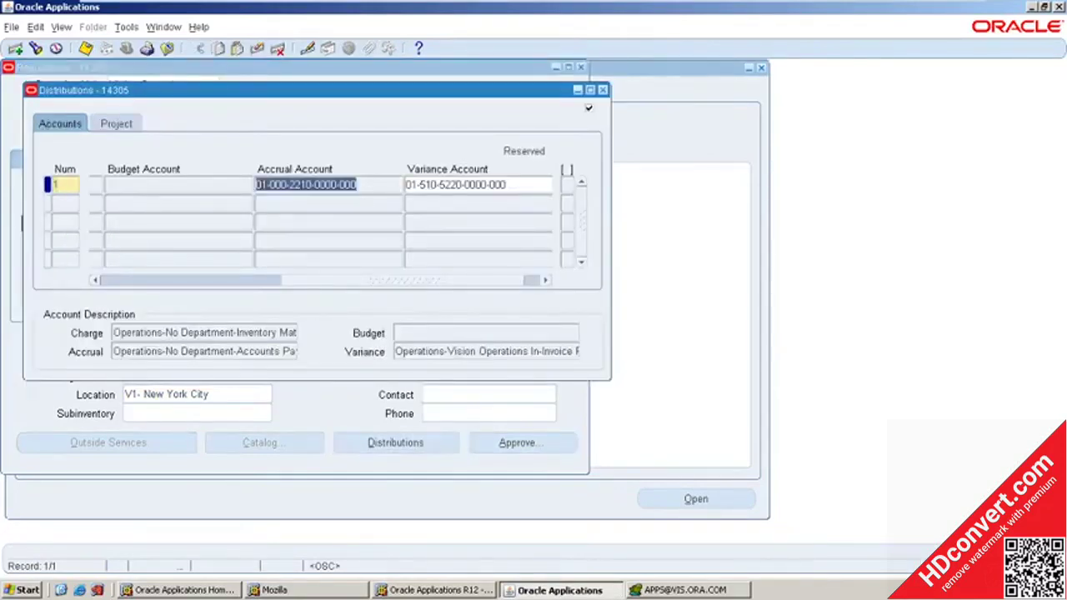
{"action": "left_click", "coordinate": [602, 90]}
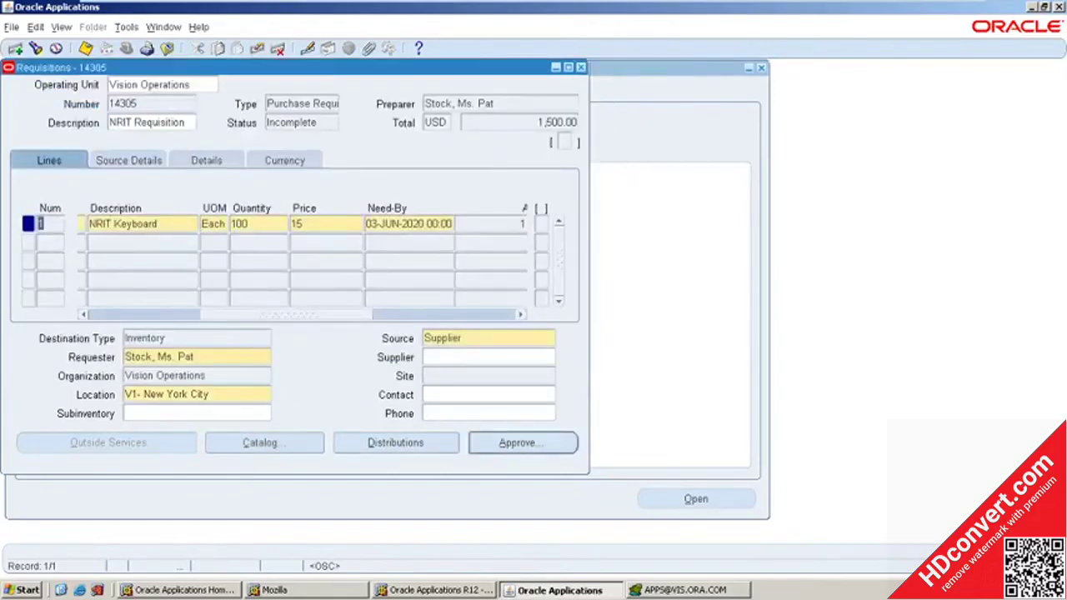
Select the requisition number in the header and switch to Toad.
{"action": "left_click", "coordinate": [301, 103]}
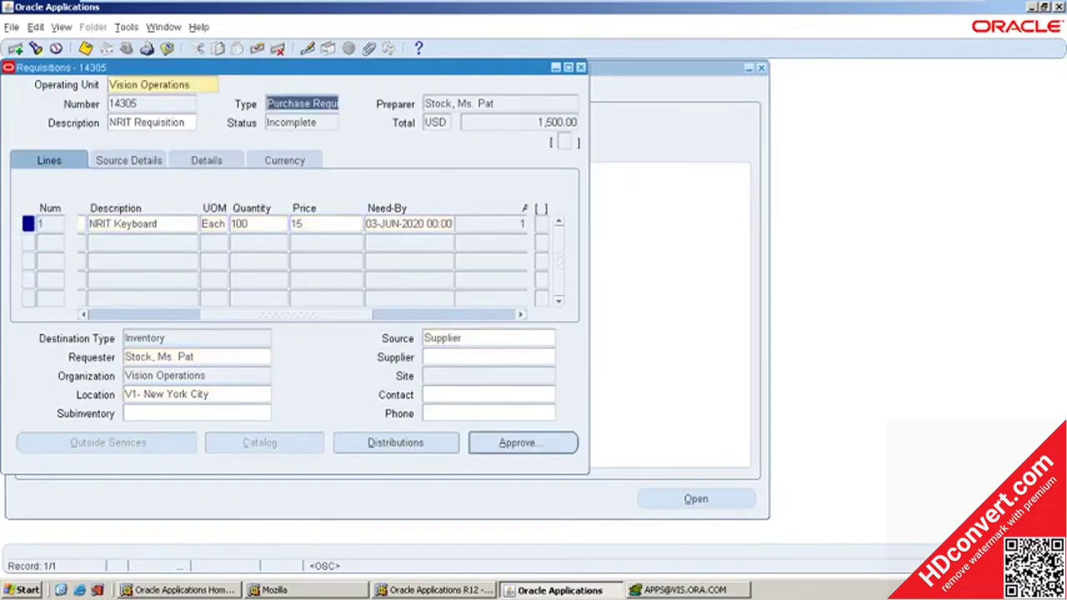
{"action": "key", "text": "shift+Tab"}
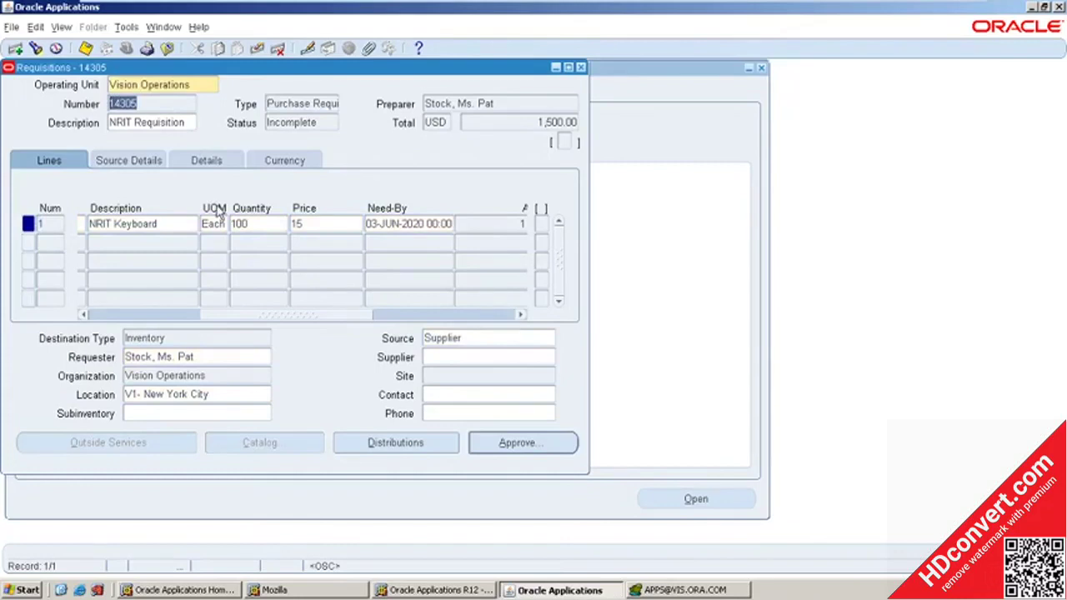
{"action": "left_click", "coordinate": [710, 589]}
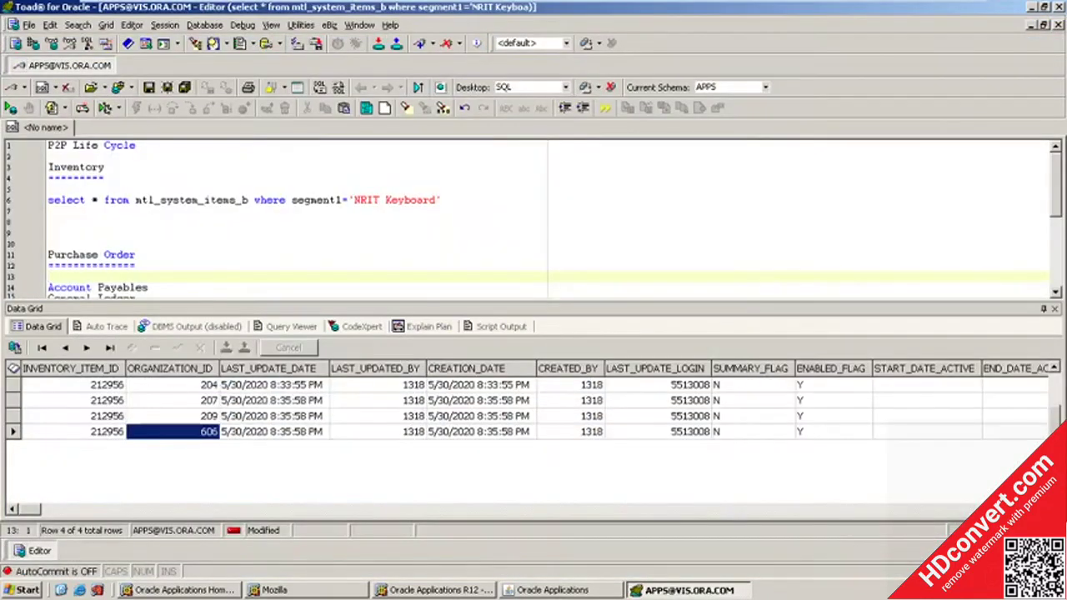
Insert blank lines below the Purchase Order heading and write Requisiton on line 14.
{"action": "key", "text": "Return"}
{"action": "key", "text": "Return"}
{"action": "key", "text": "Return"}
{"action": "key", "text": "Return"}
{"action": "key", "text": "Return"}
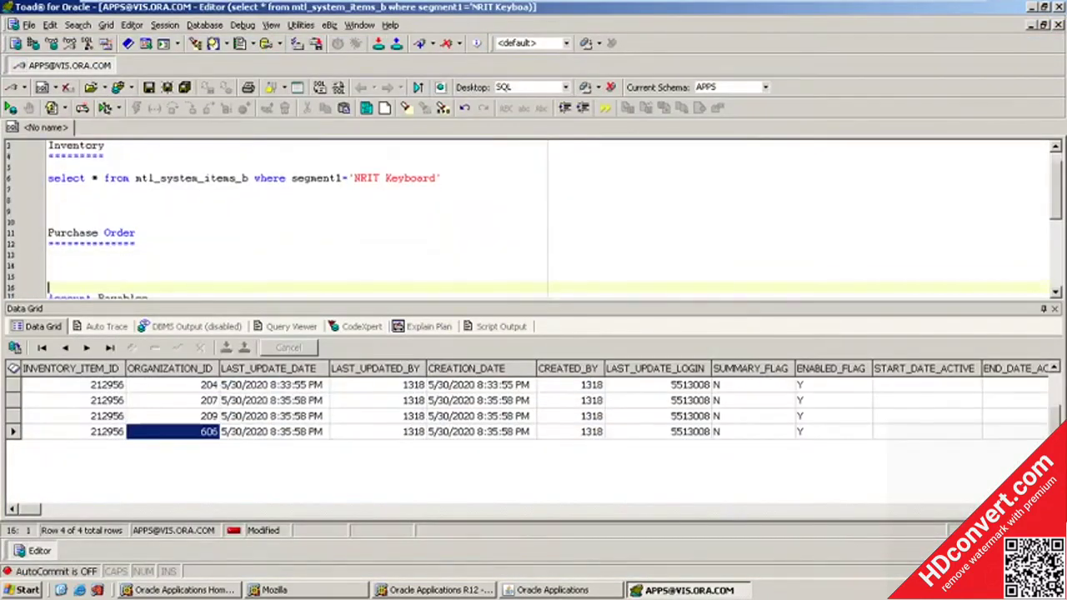
{"action": "key", "text": "Return"}
{"action": "key", "text": "Return"}
{"action": "key", "text": "Up"}
{"action": "key", "text": "Up"}
{"action": "key", "text": "Up"}
{"action": "key", "text": "Up"}
{"action": "key", "text": "Up"}
{"action": "key", "text": "Up"}
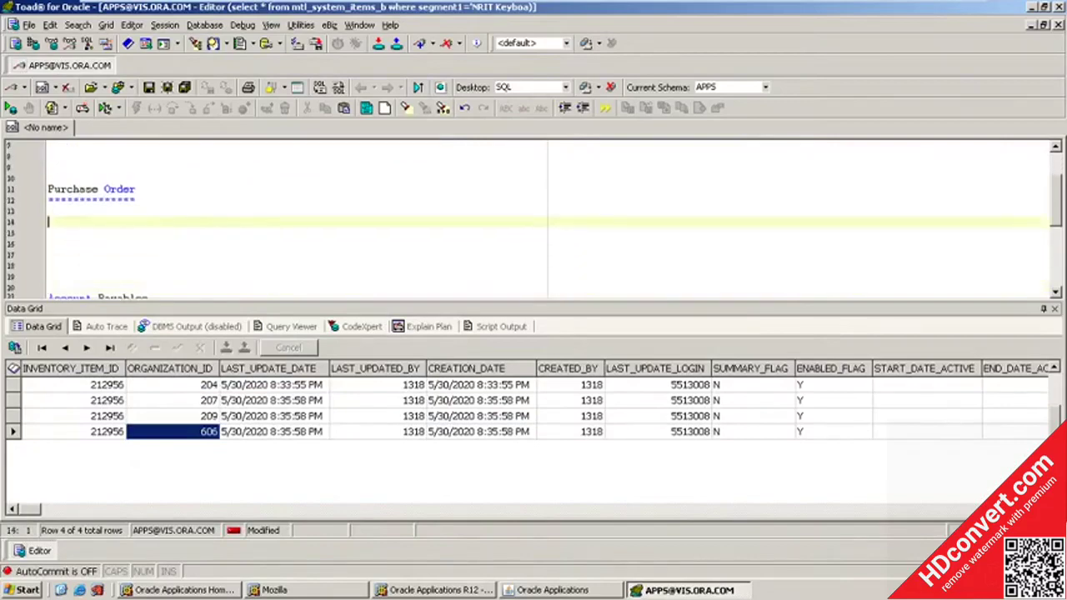
{"action": "type", "text": "Requisiton"}
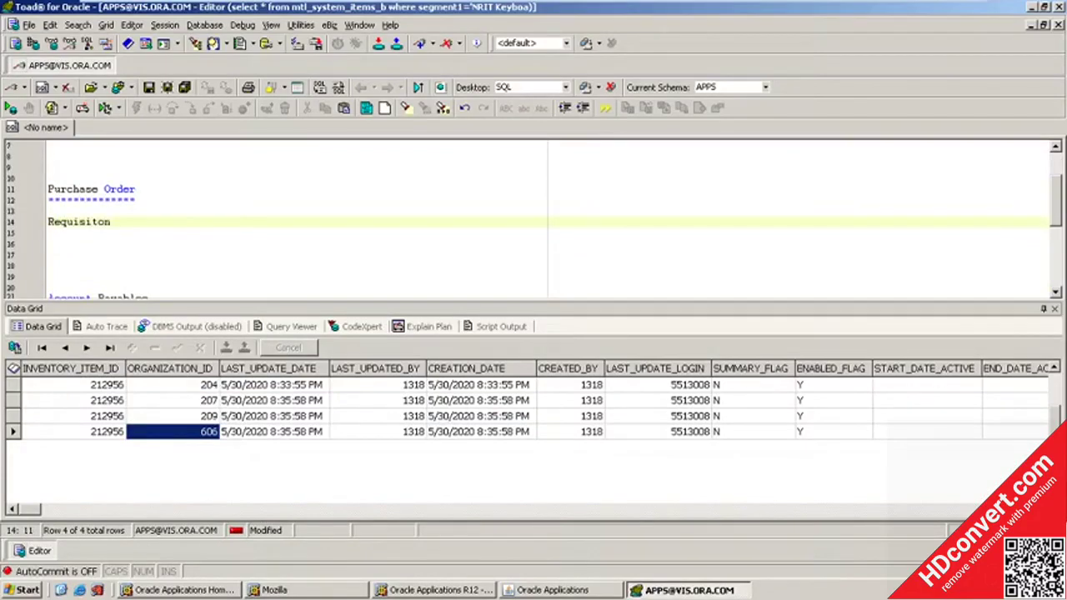
Underline the Requisiton heading with a row of symbols matching the Purchase Order heading and leave a blank line below it.
{"action": "key", "text": "Return"}
{"action": "type", "text": "********"}
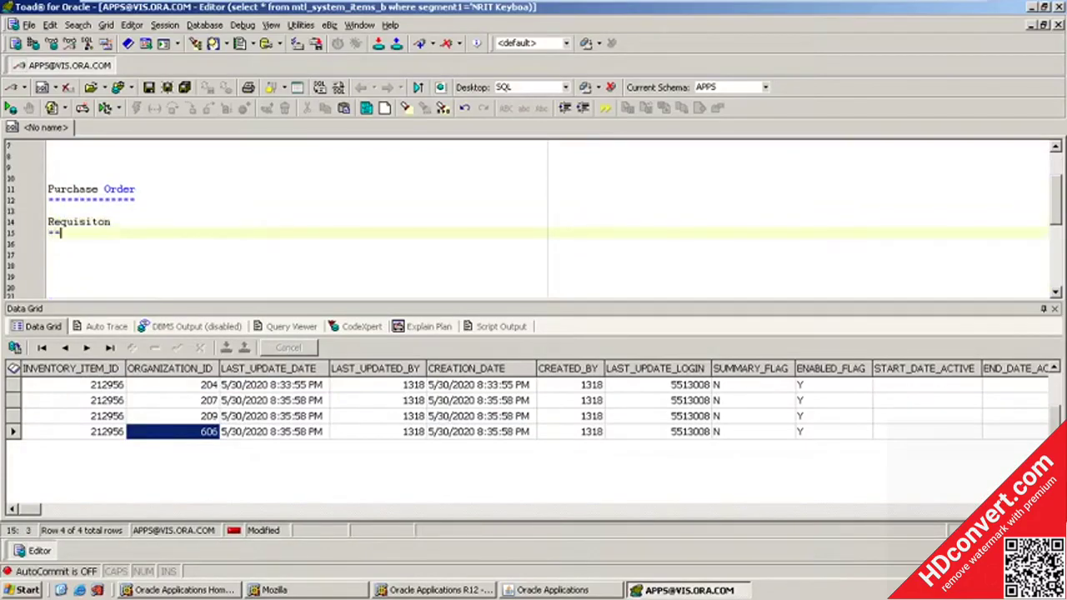
{"action": "type", "text": "========"}
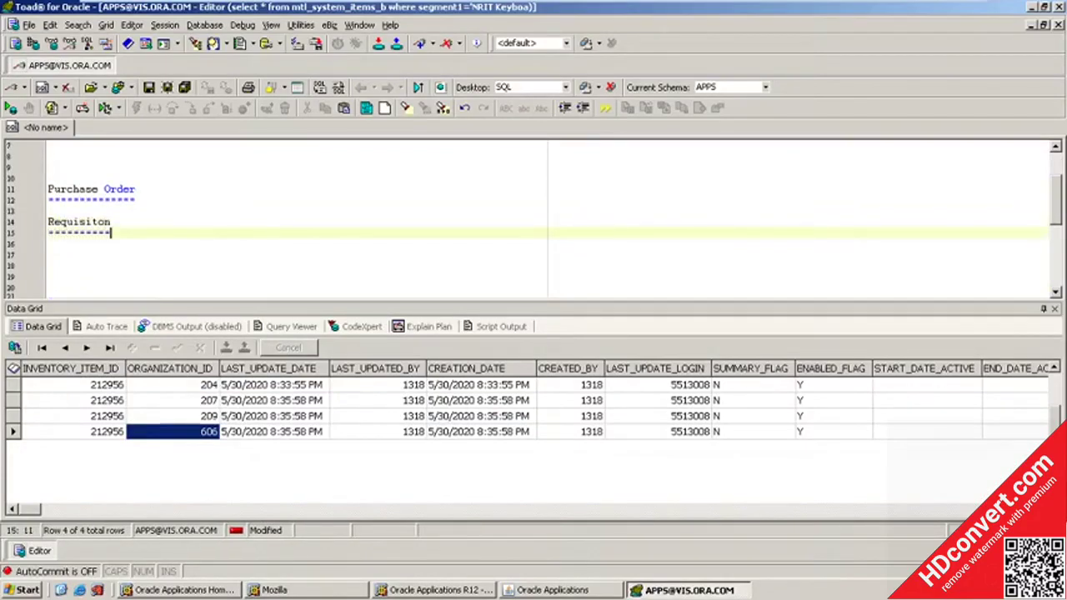
{"action": "key", "text": "Return"}
{"action": "key", "text": "Return"}
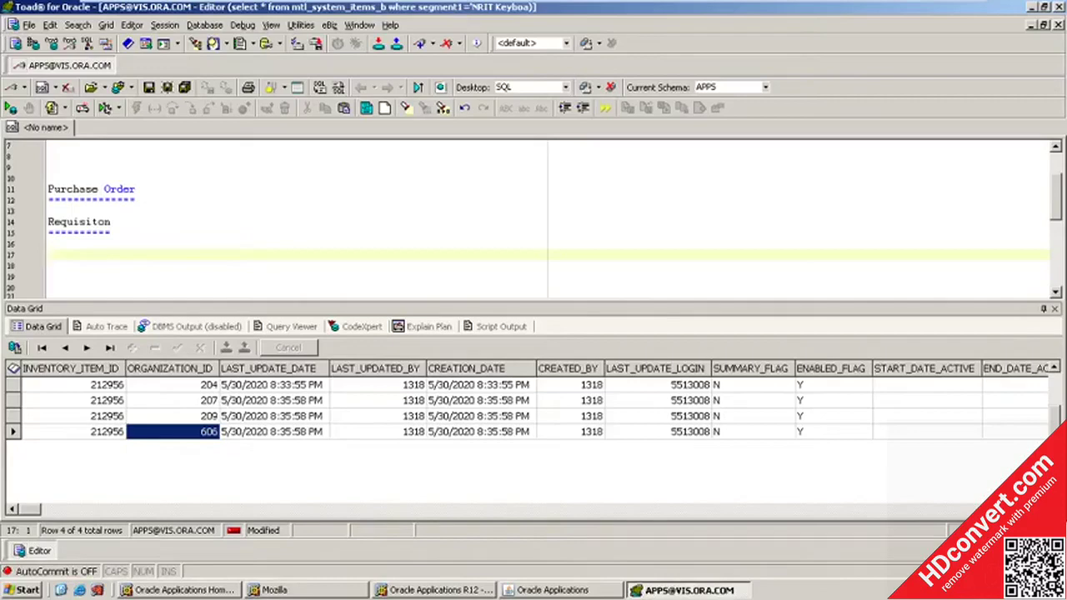
Write and run a query selecting all columns from po_requisition_headers_all where segment1 equals the saved requisition's number.
{"action": "type", "text": "select * from po_re"}
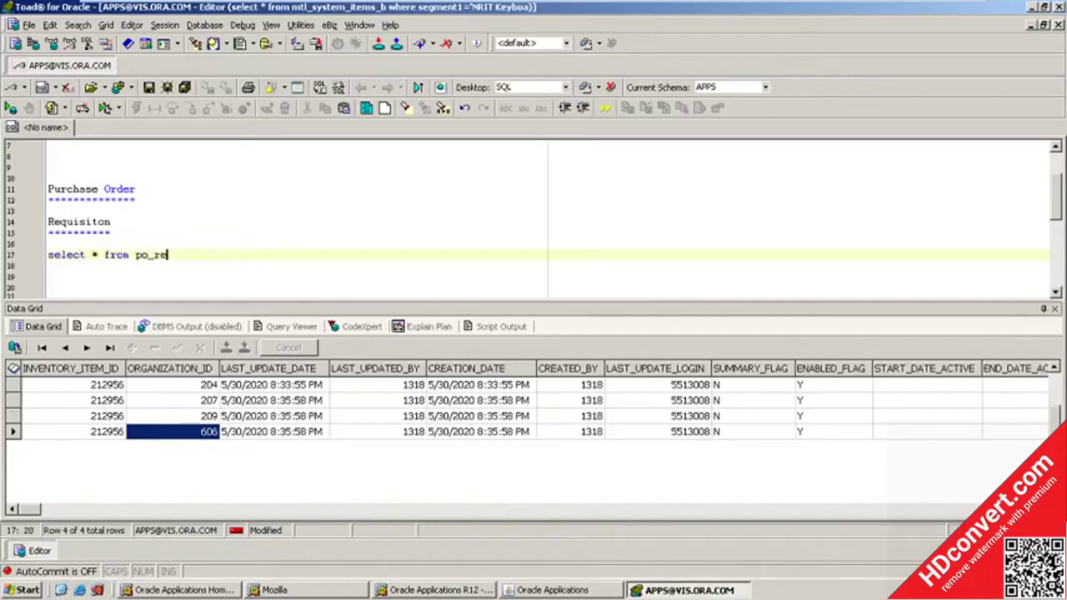
{"action": "type", "text": "quisition_head"}
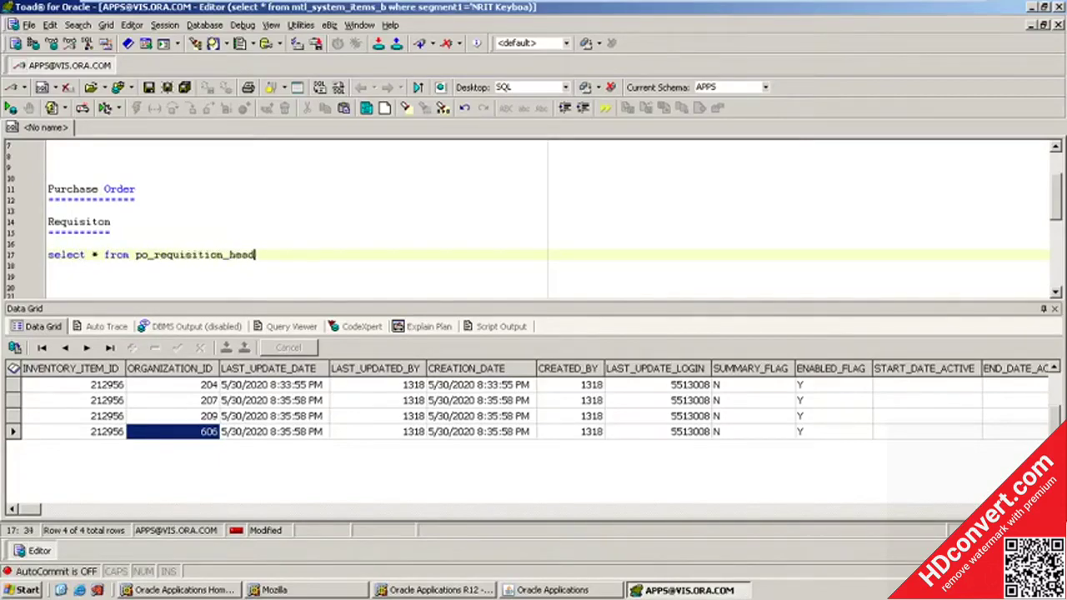
{"action": "type", "text": "ers_all where se"}
{"action": "type", "text": "emen"}
{"action": "key", "text": "BackSpace"}
{"action": "key", "text": "BackSpace"}
{"action": "key", "text": "BackSpace"}
{"action": "key", "text": "BackSpace"}
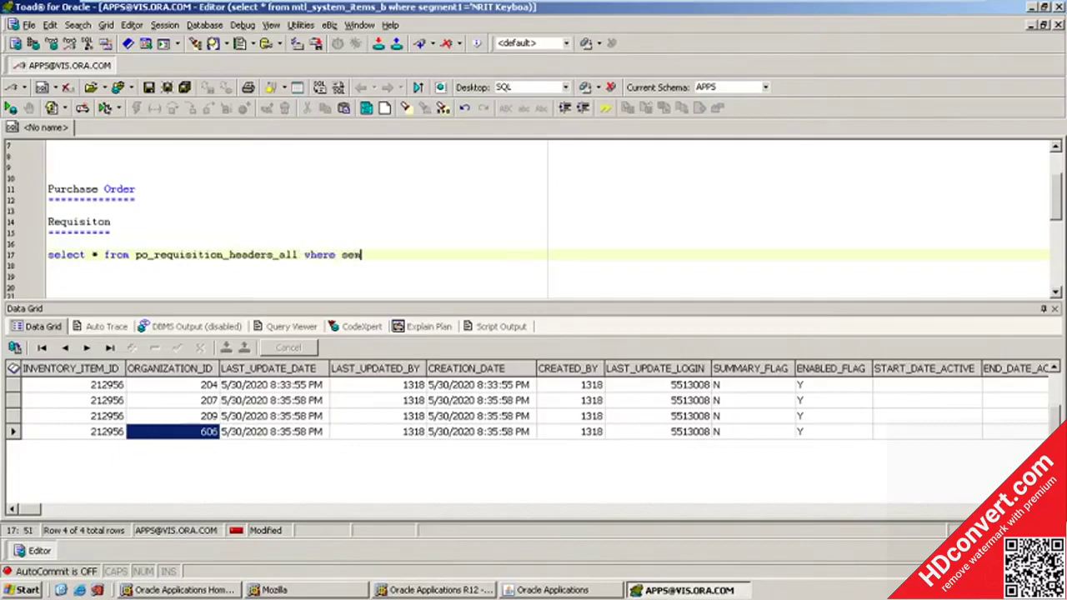
{"action": "type", "text": "gment1='14305"}
{"action": "key", "text": "F9"}
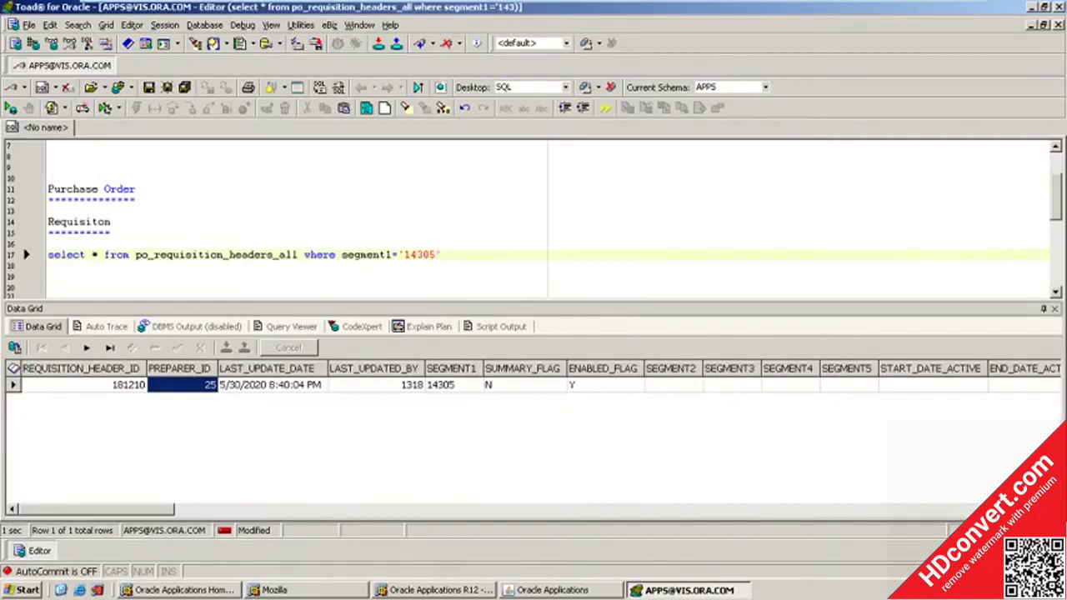
Below the header query, write a select of all columns from po_requisition_lines_all filtered on requisition_header_id.
{"action": "left_click", "coordinate": [442, 254]}
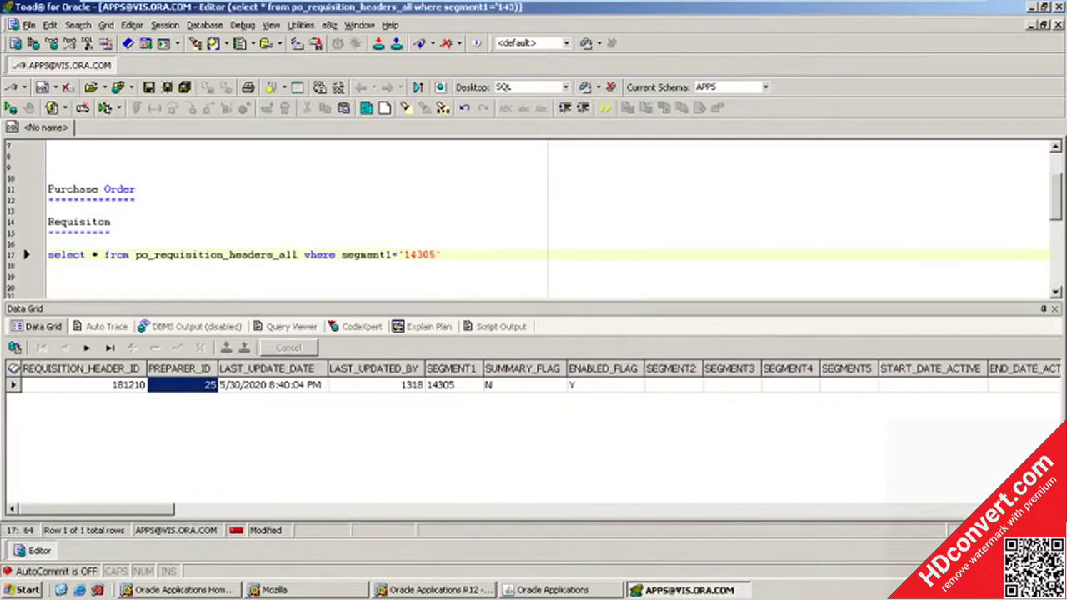
{"action": "key", "text": "Return"}
{"action": "key", "text": "Return"}
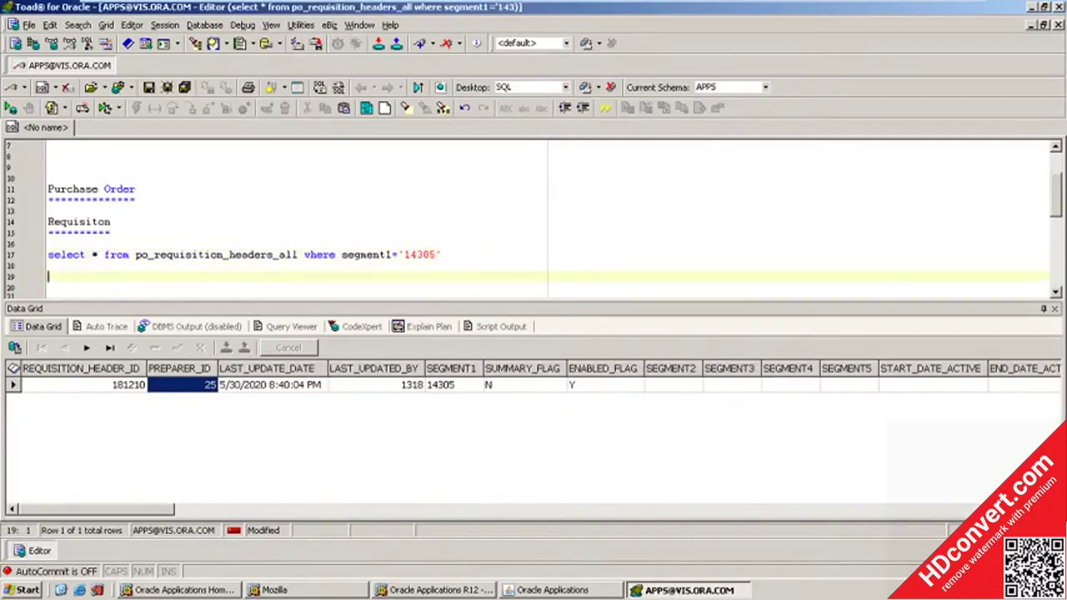
{"action": "type", "text": "select * "}
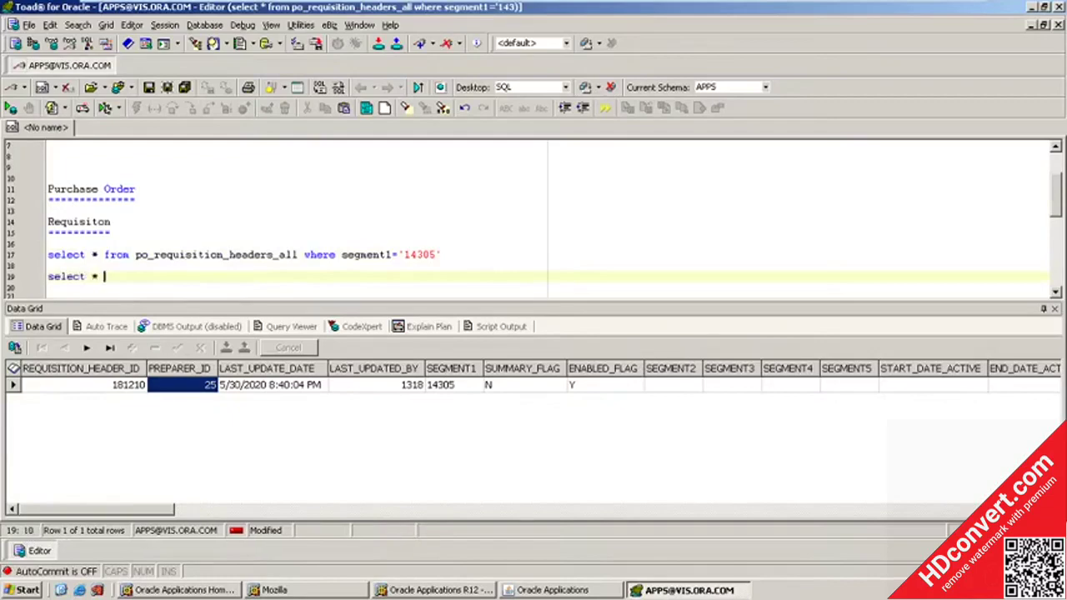
{"action": "type", "text": "from po_requis"}
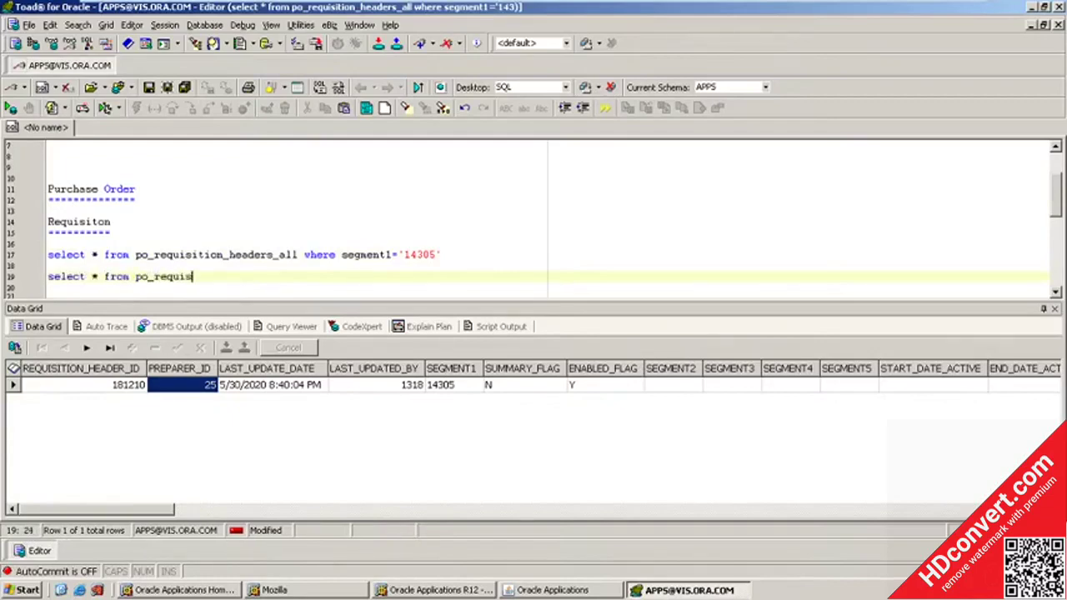
{"action": "type", "text": "ition_lines_all where "}
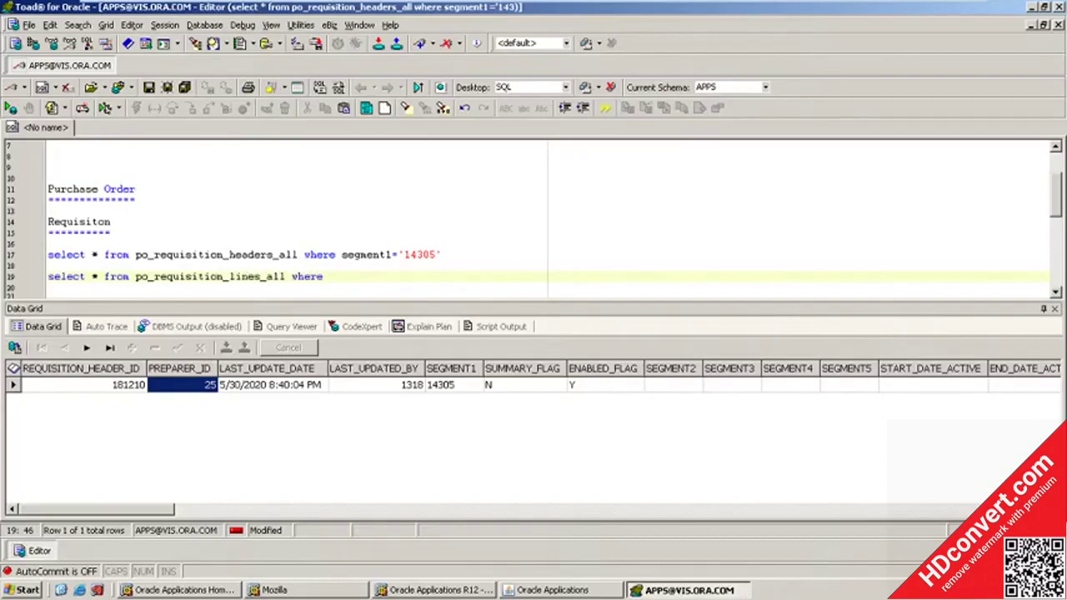
{"action": "type", "text": "requi"}
{"action": "type", "text": "sition"}
{"action": "type", "text": "_heade"}
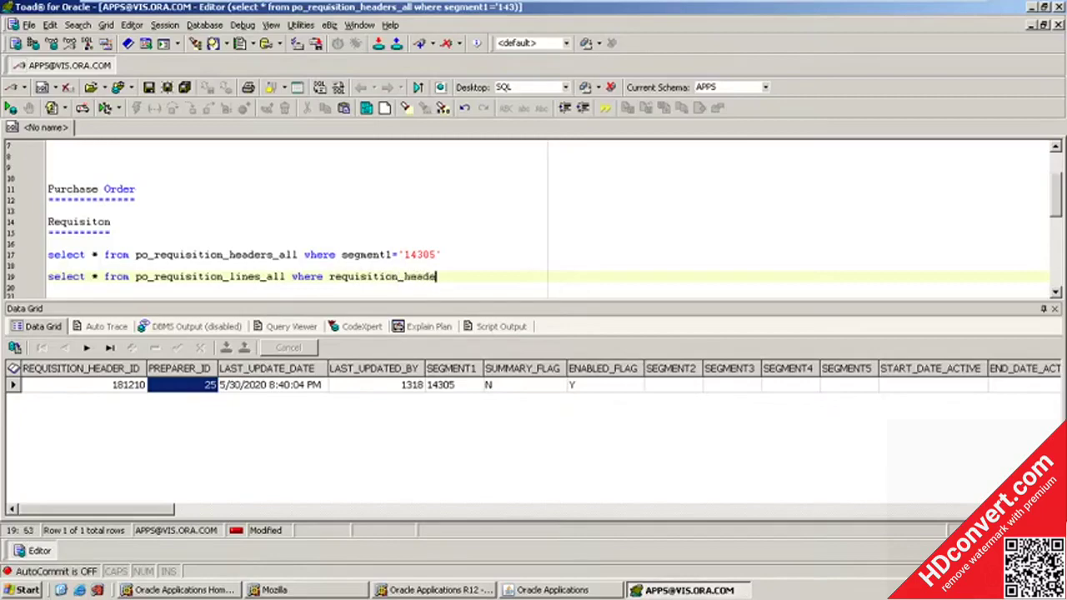
{"action": "type", "text": "r_id ="}
Complete the lines query with the requisition header ID 181210 from the result grid and run it.
{"action": "left_click", "coordinate": [97, 385]}
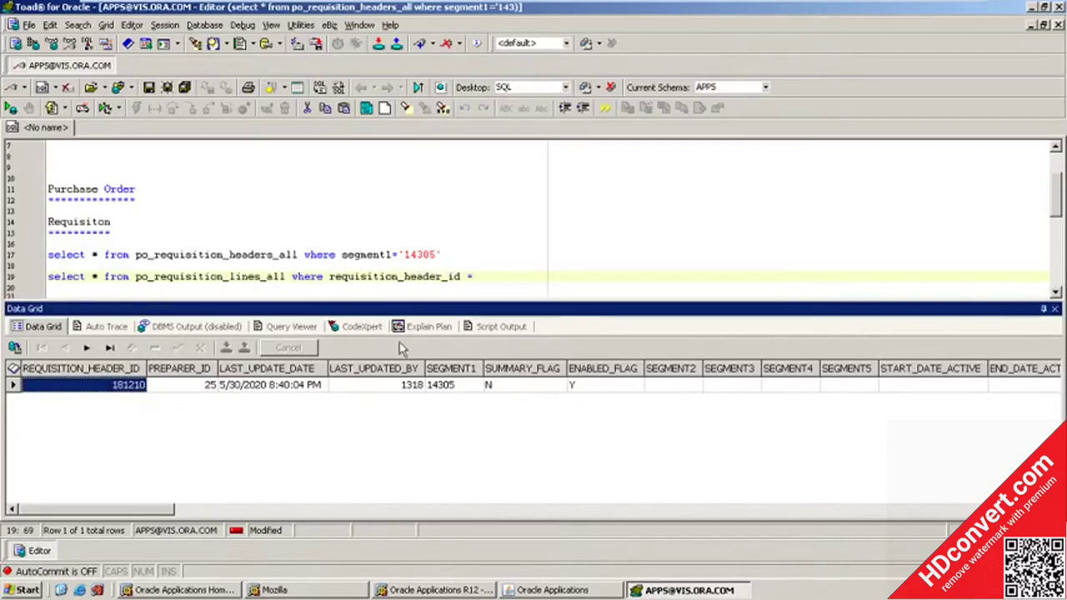
{"action": "key", "text": "F6"}
{"action": "type", "text": "181210"}
{"action": "key", "text": "F9"}
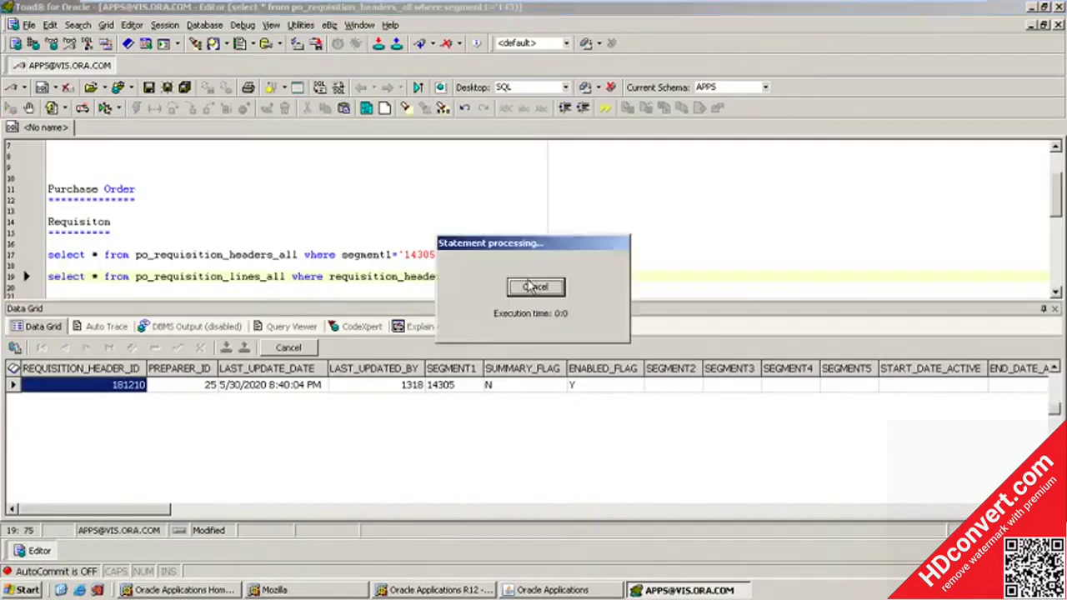
On line 21, write a select of all columns from po_req_distributions_all filtered on requisition_line_id.
{"action": "key", "text": "Return"}
{"action": "key", "text": "Return"}
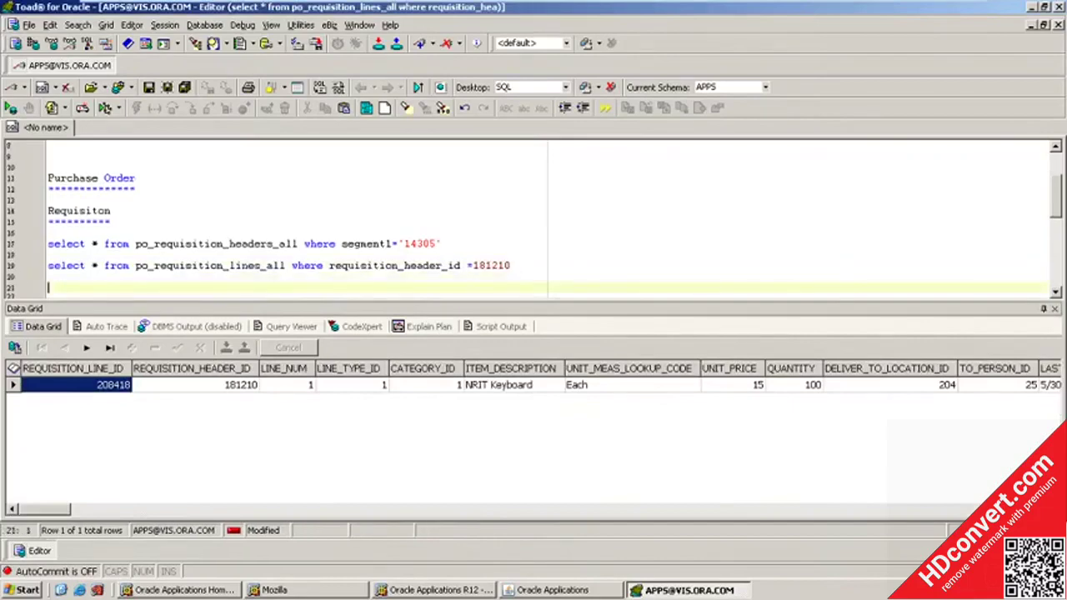
{"action": "type", "text": "select * from po"}
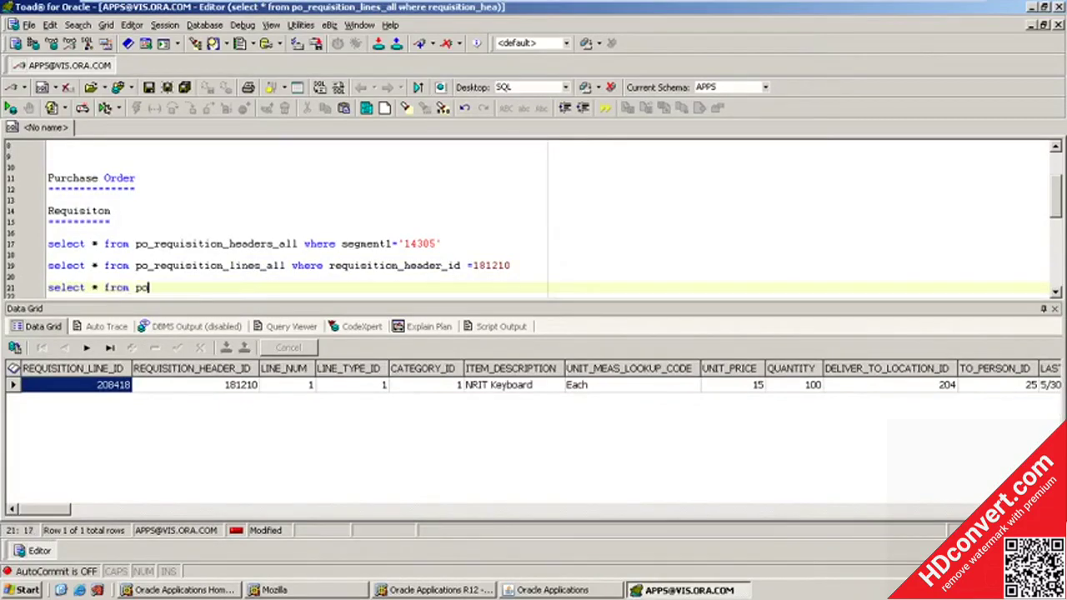
{"action": "type", "text": "_req_distribu"}
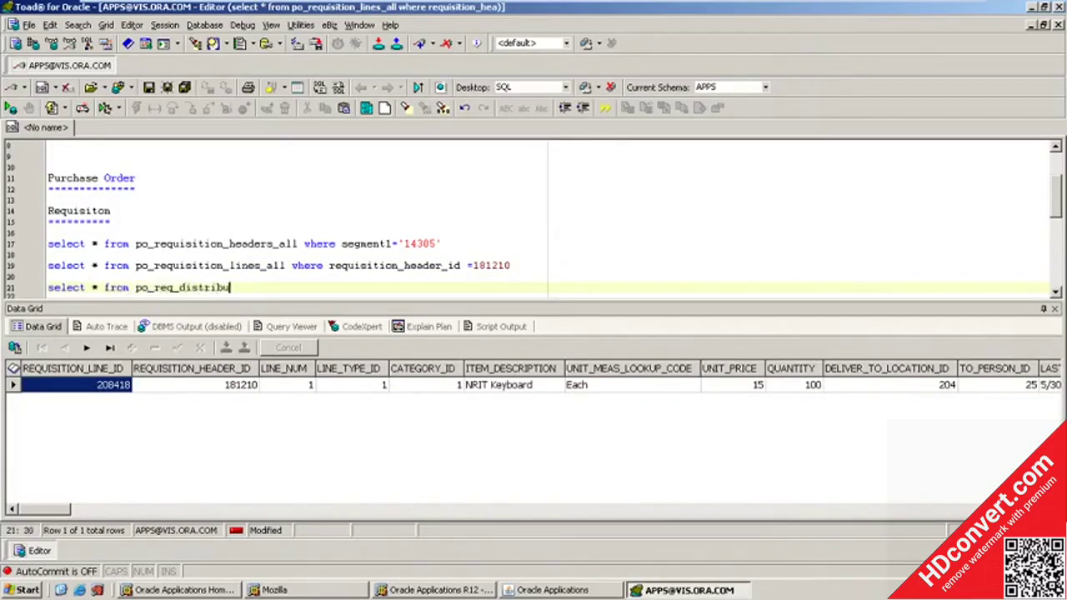
{"action": "type", "text": "tion_"}
{"action": "key", "text": "BackSpace"}
{"action": "type", "text": "s_all where "}
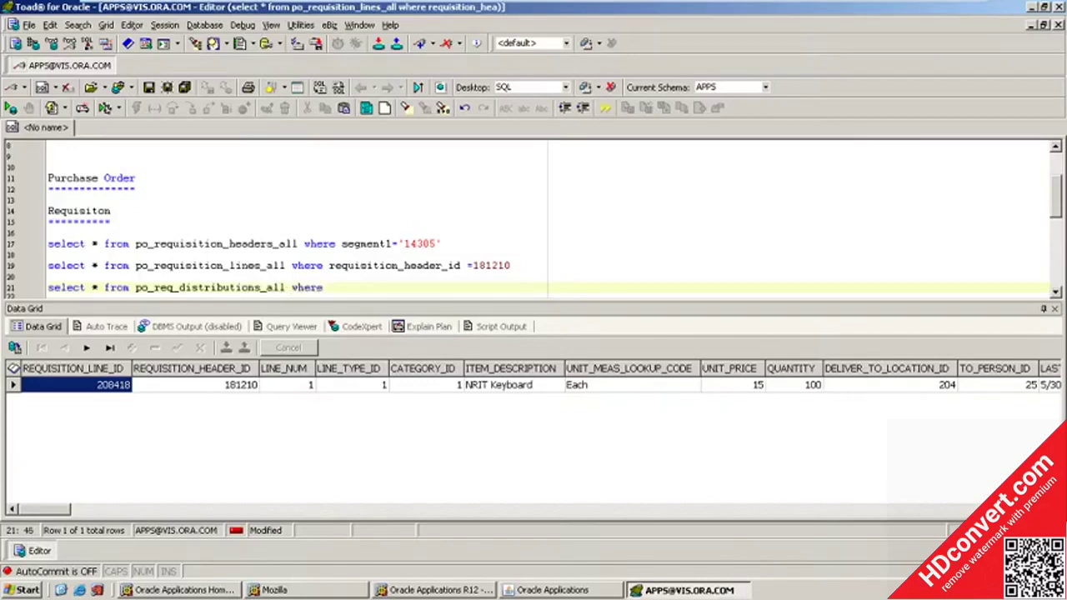
{"action": "type", "text": "requisition_line"}
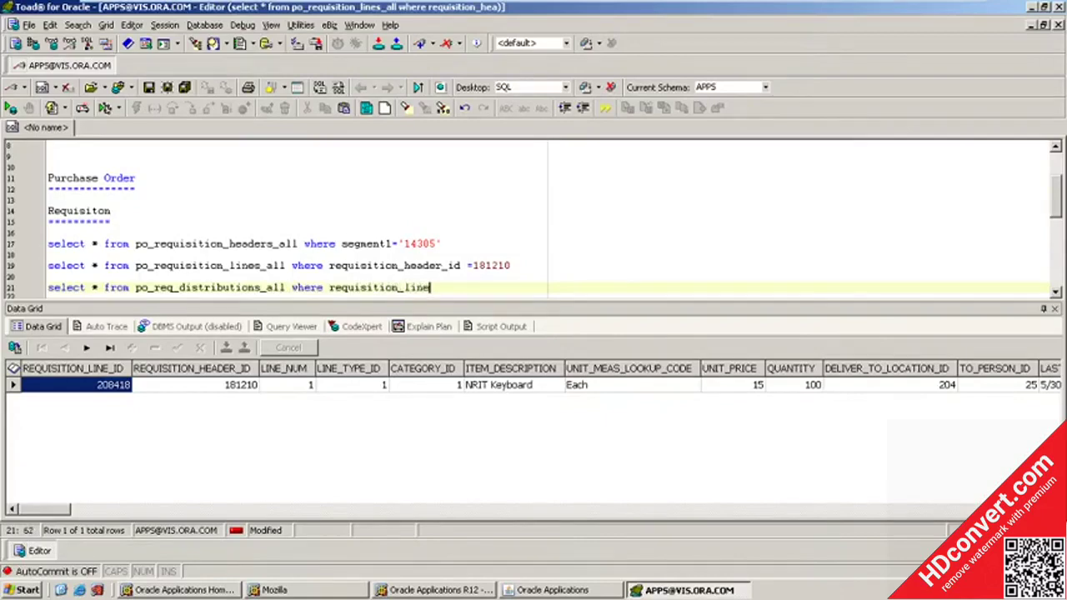
{"action": "type", "text": "_id ="}
Copy requisition line ID 208418 from the result grid into the distributions query and run it.
{"action": "left_click", "coordinate": [150, 386]}
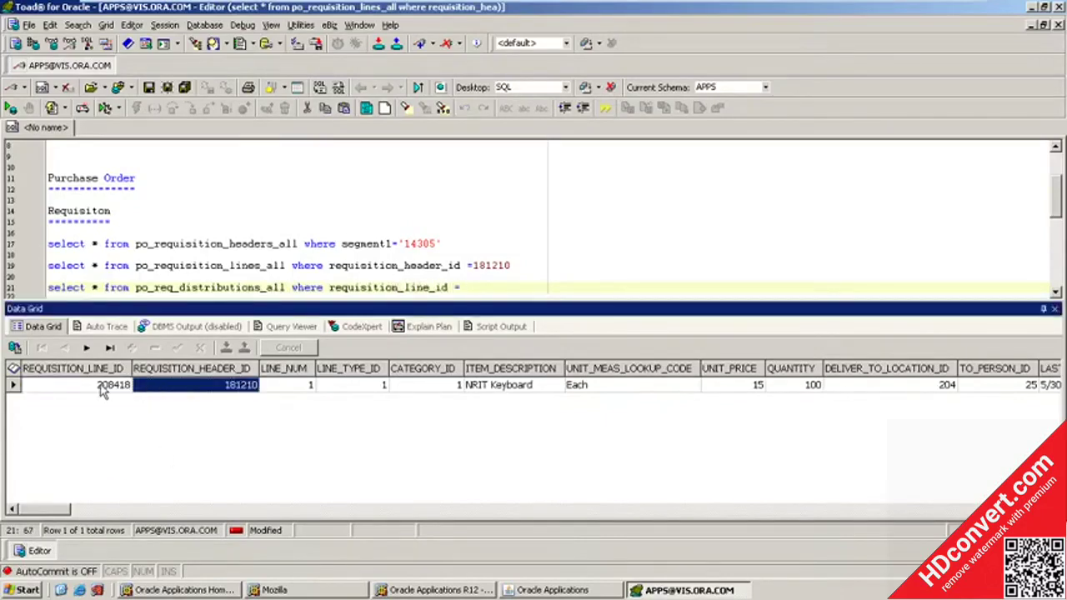
{"action": "left_click", "coordinate": [102, 387]}
{"action": "key", "text": "ctrl+c"}
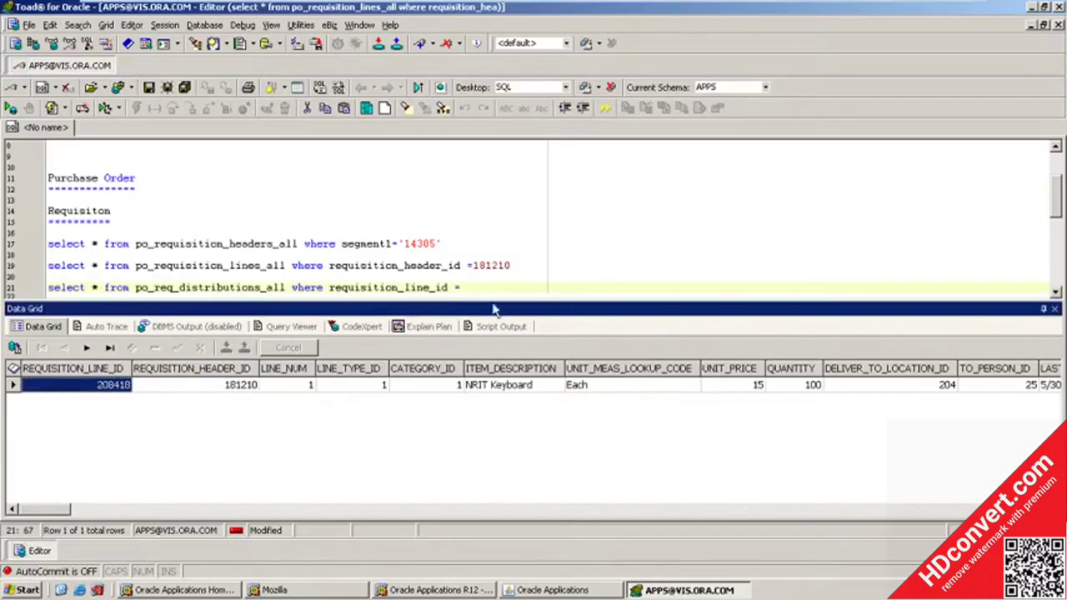
{"action": "left_click", "coordinate": [497, 288]}
{"action": "key", "text": "ctrl+v"}
{"action": "key", "text": "F9"}
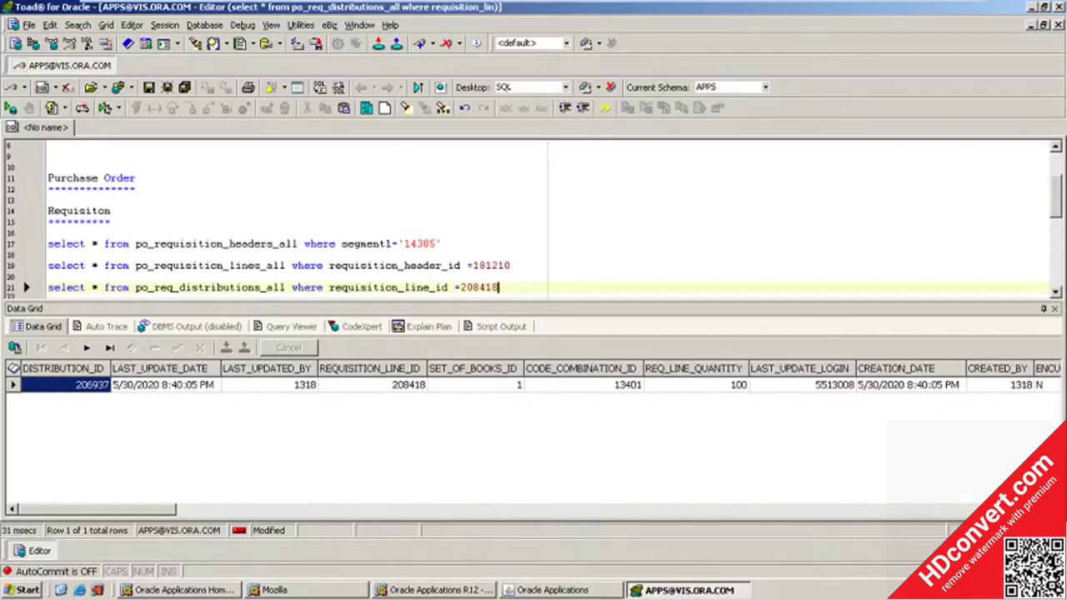
Switch to Oracle Applications and submit the NRIT requisition for approval with the Print transmission method enabled.
{"action": "left_click", "coordinate": [222, 243]}
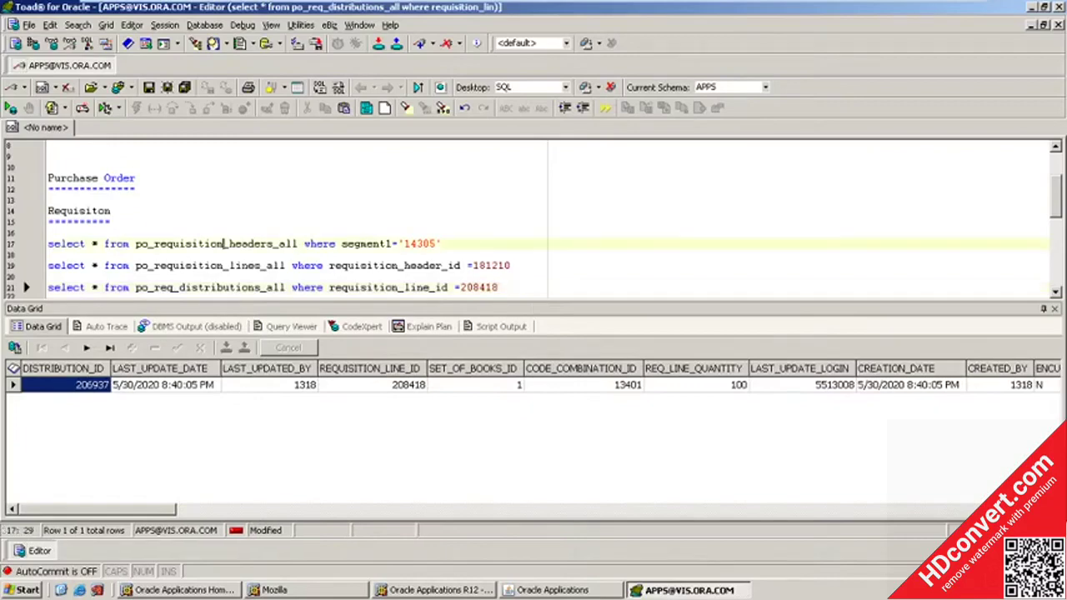
{"action": "left_click", "coordinate": [236, 287]}
{"action": "left_click", "coordinate": [583, 590]}
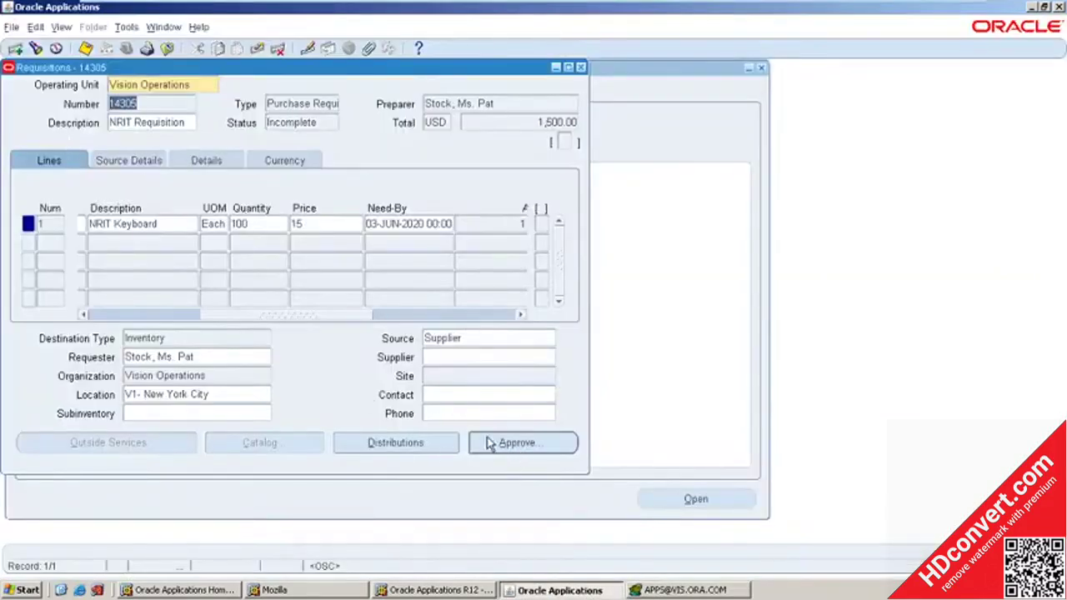
{"action": "left_click", "coordinate": [518, 445]}
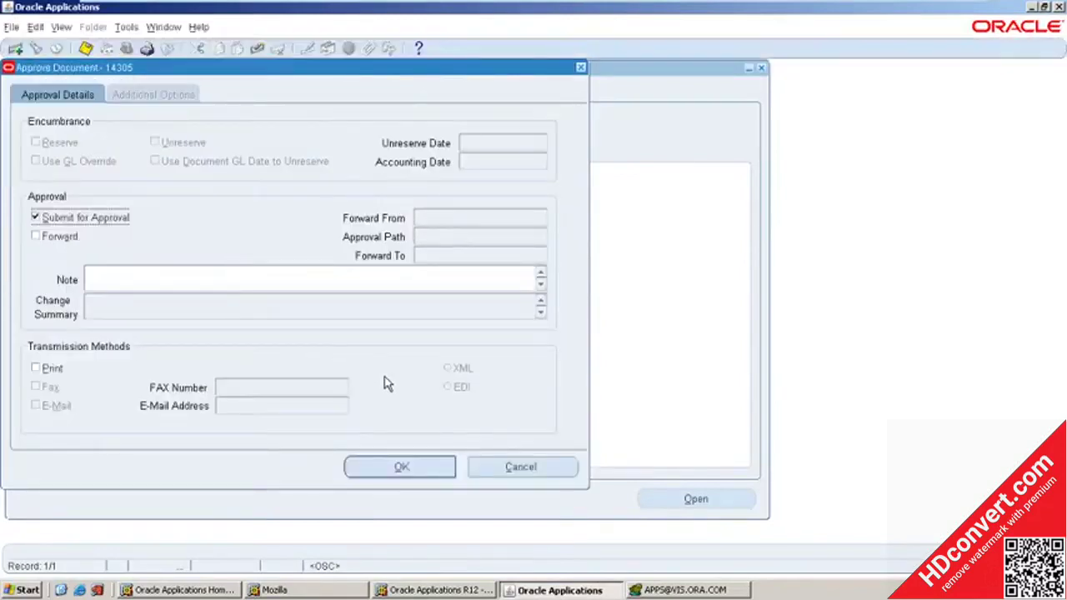
{"action": "left_click", "coordinate": [55, 369]}
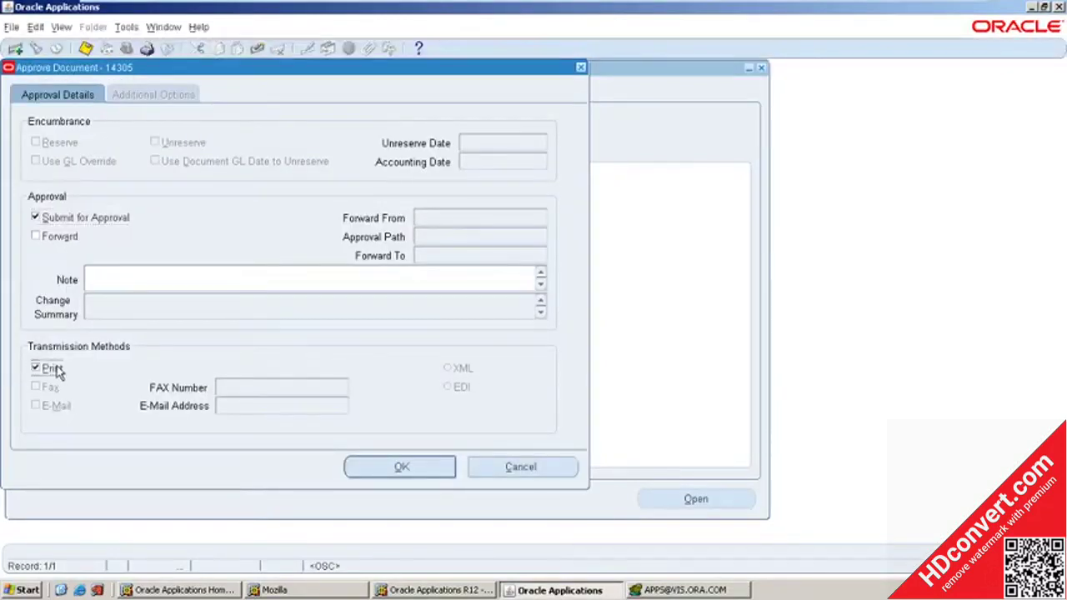
{"action": "left_click", "coordinate": [444, 472]}
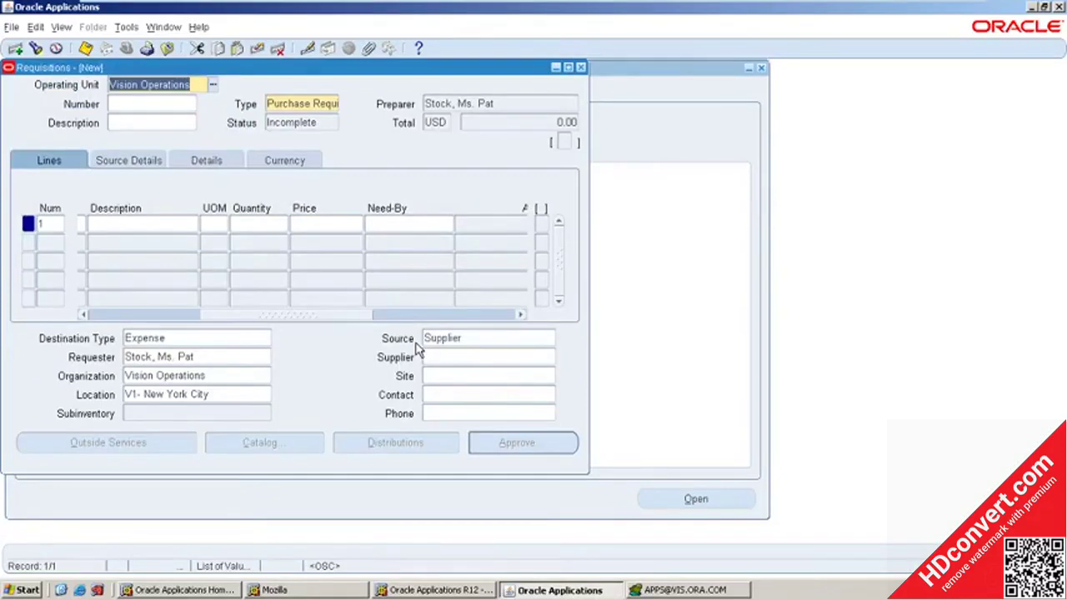
Close the new blank requisition form and open Requisition Summary.
{"action": "left_click", "coordinate": [581, 68]}
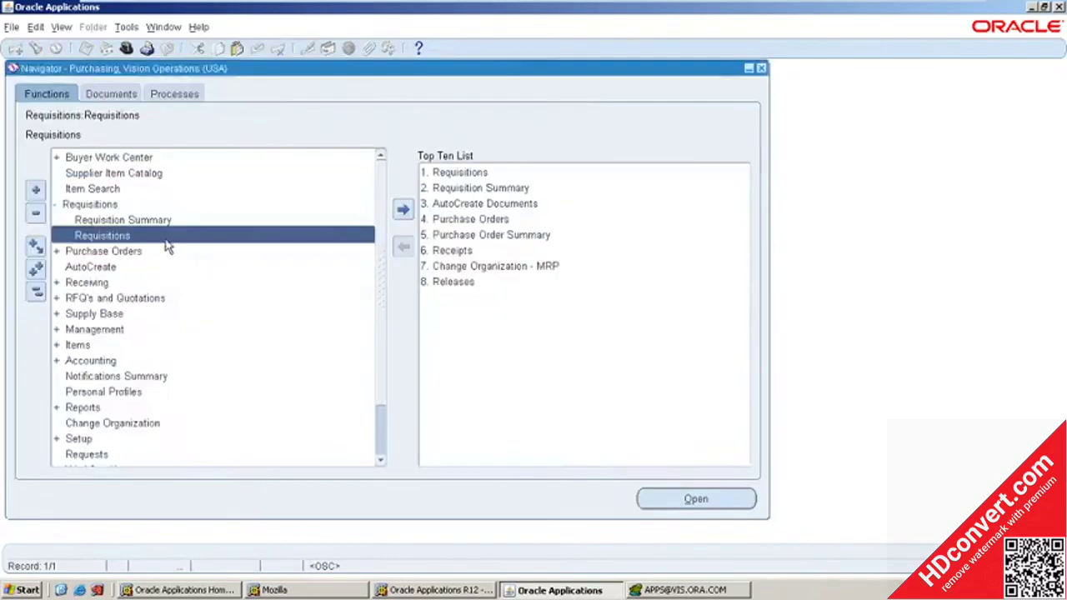
{"action": "double_click", "coordinate": [152, 222]}
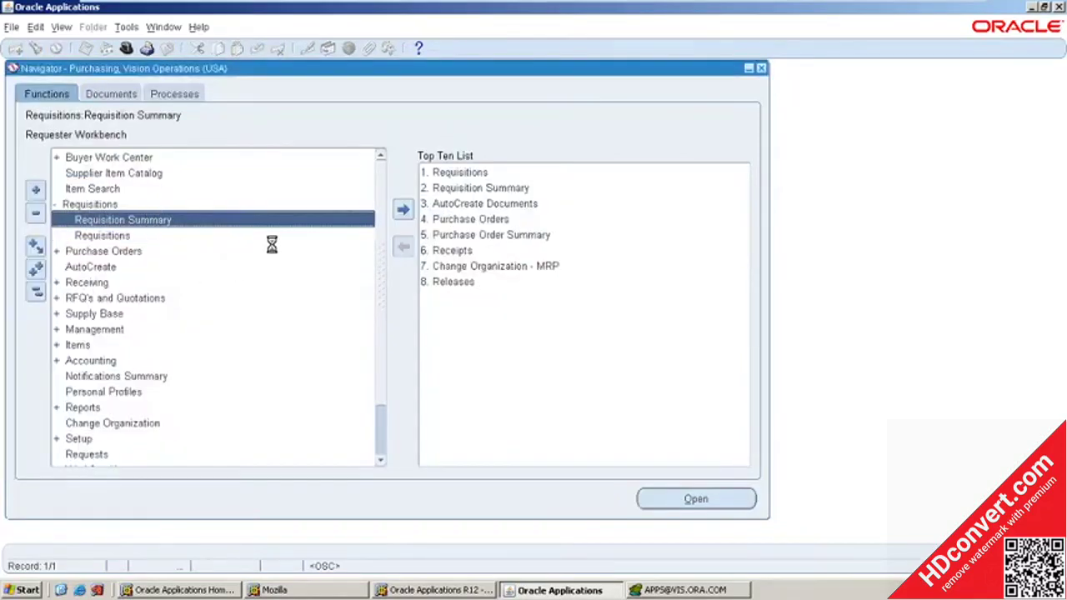
Switch to Toad, select the requisition number in the header query, and return to Oracle Applications.
{"action": "left_click", "coordinate": [675, 589]}
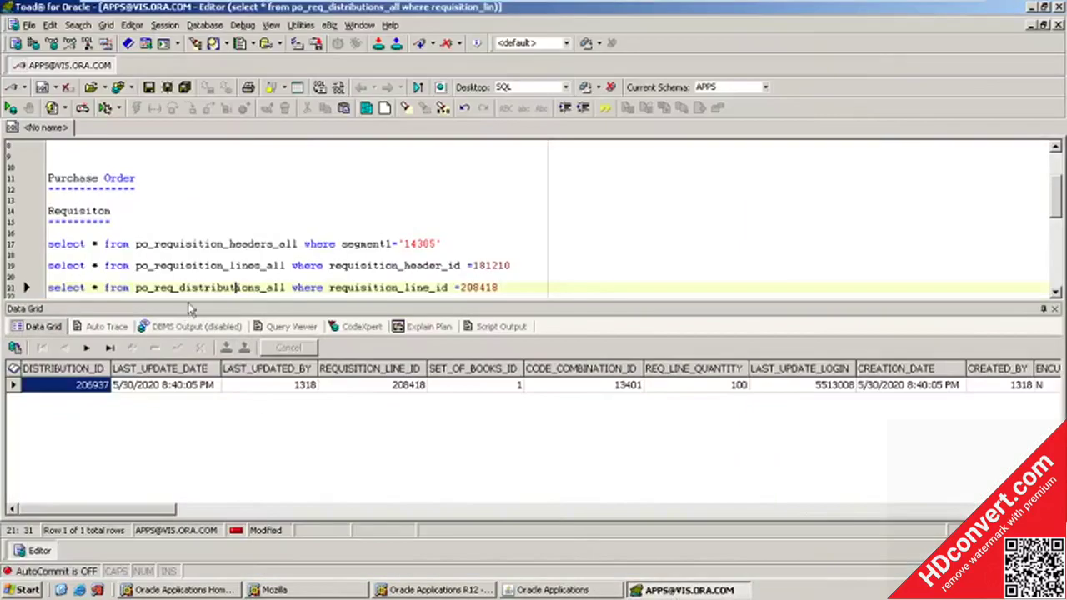
{"action": "double_click", "coordinate": [419, 243]}
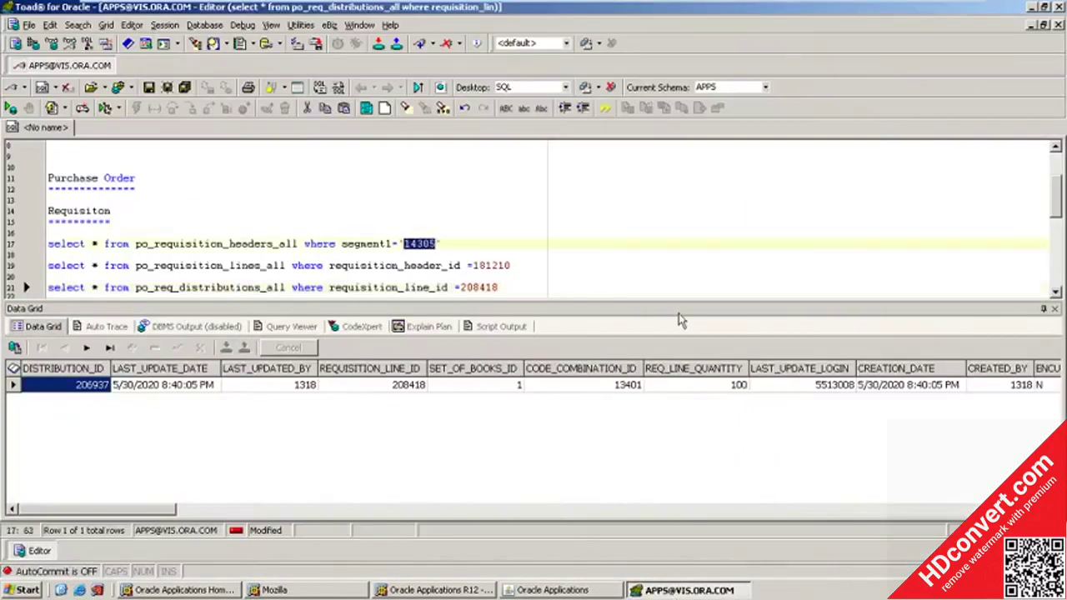
{"action": "left_click", "coordinate": [1031, 7]}
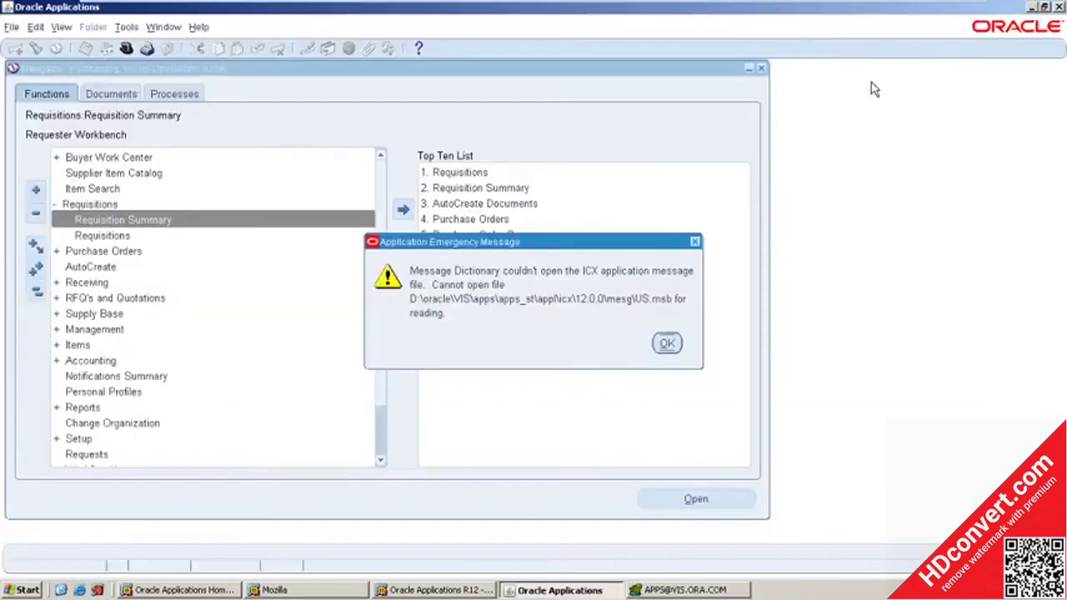
Dismiss the application message and find the requisition header by its requisition number to check its approval status.
{"action": "left_click", "coordinate": [670, 345]}
{"action": "left_click", "coordinate": [200, 123]}
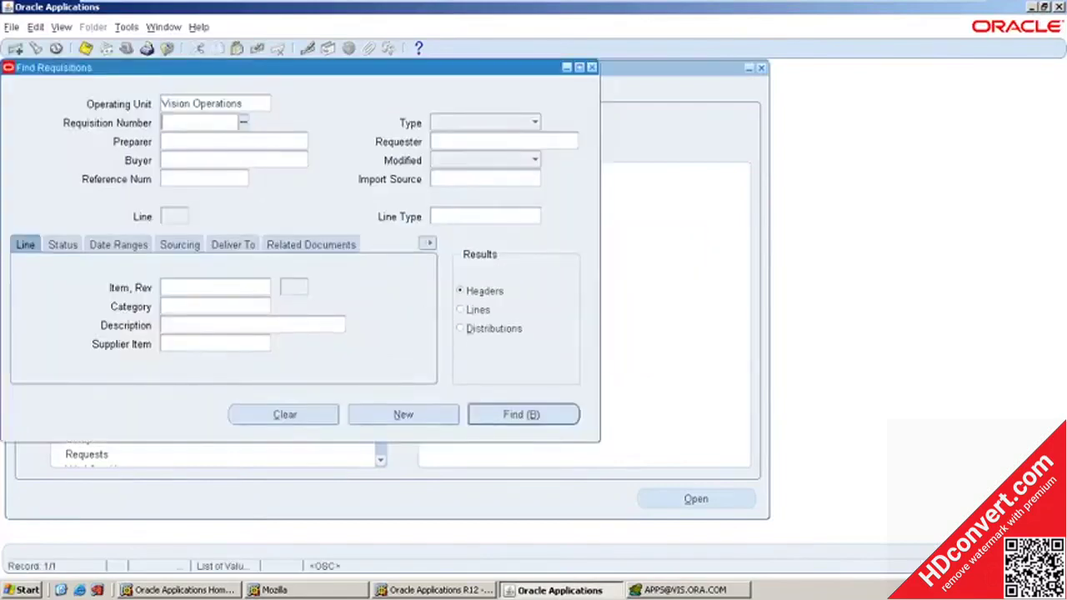
{"action": "type", "text": "14305"}
{"action": "left_click", "coordinate": [522, 414]}
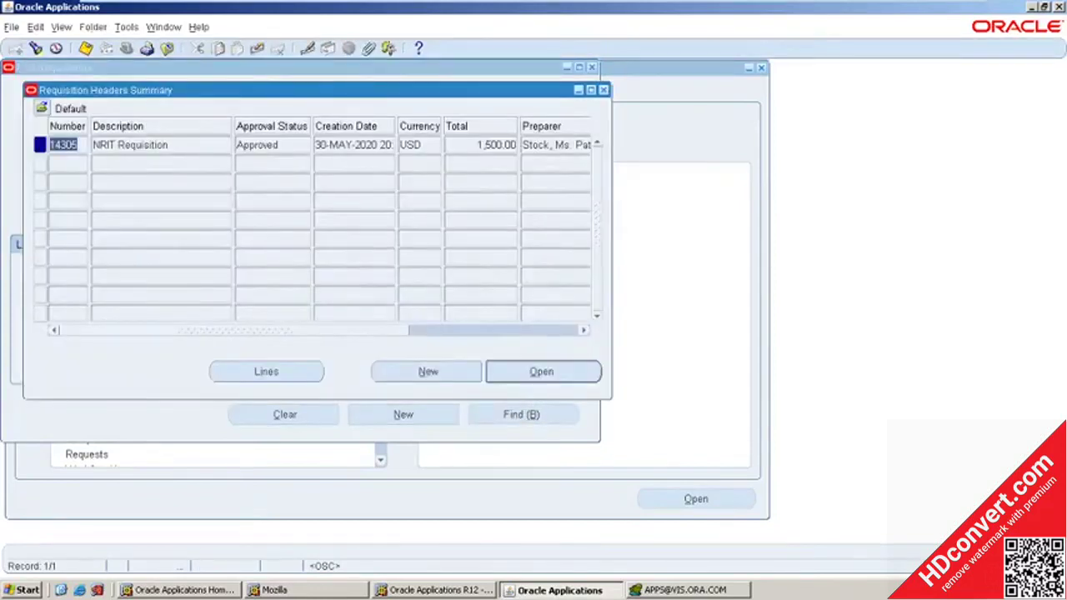
Check the requisition's approval status, and close the requisition headers summary and the Find Requisitions window.
{"action": "left_click", "coordinate": [286, 147]}
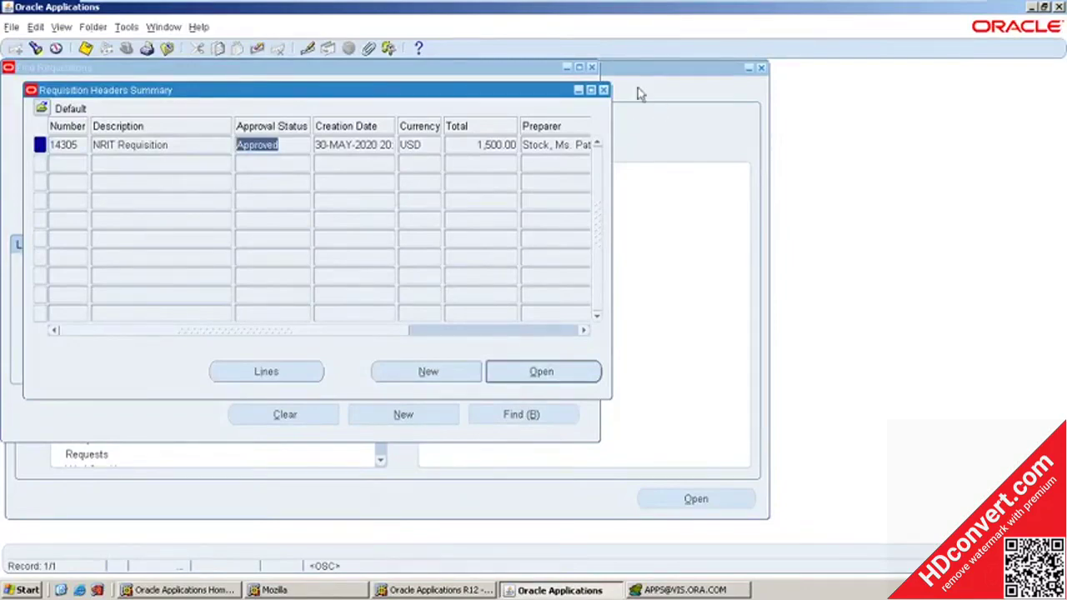
{"action": "left_click", "coordinate": [603, 89]}
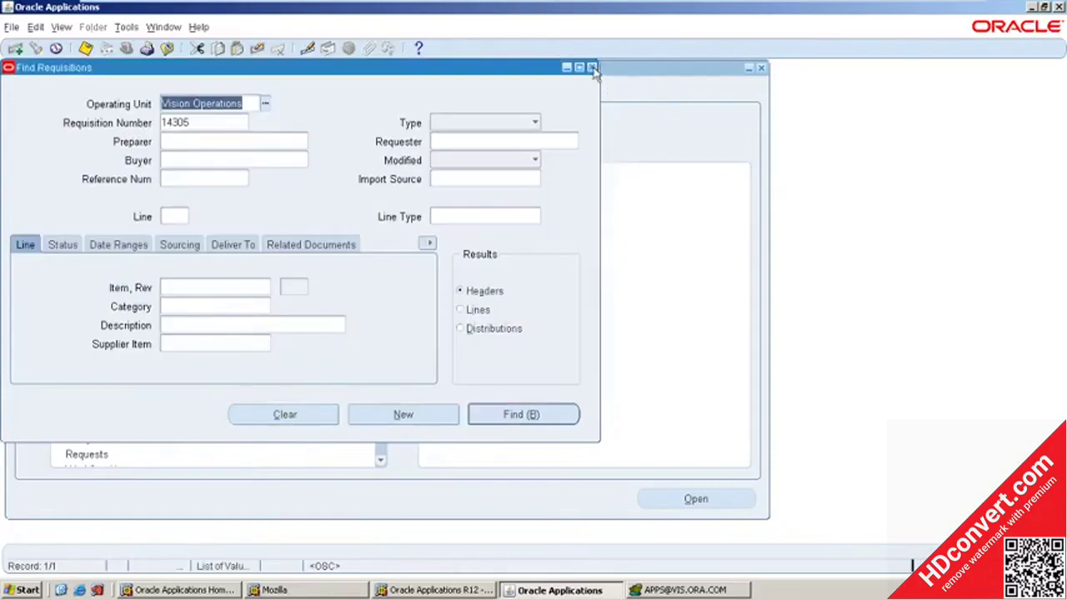
{"action": "left_click", "coordinate": [592, 67]}
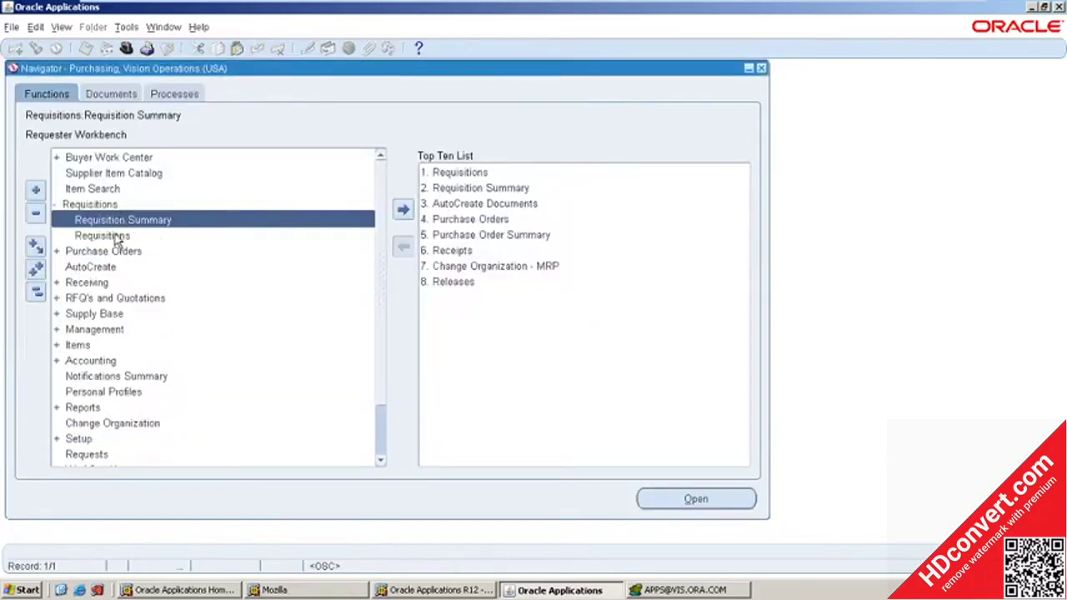
Expand RFQ's and Quotations in the Navigator and open a new RFQ form.
{"action": "left_click", "coordinate": [111, 237]}
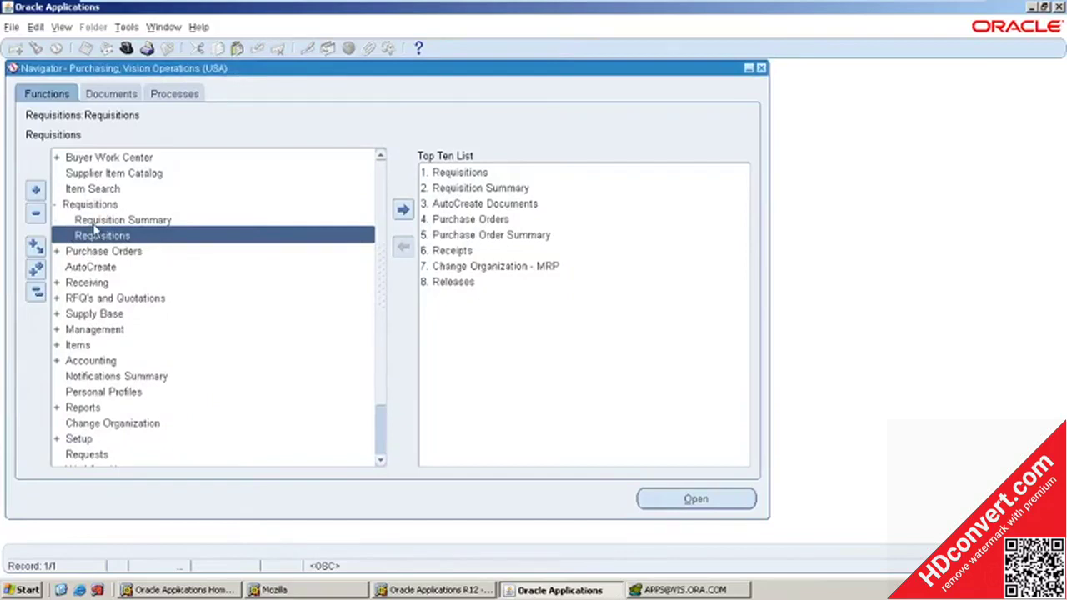
{"action": "left_click", "coordinate": [93, 222]}
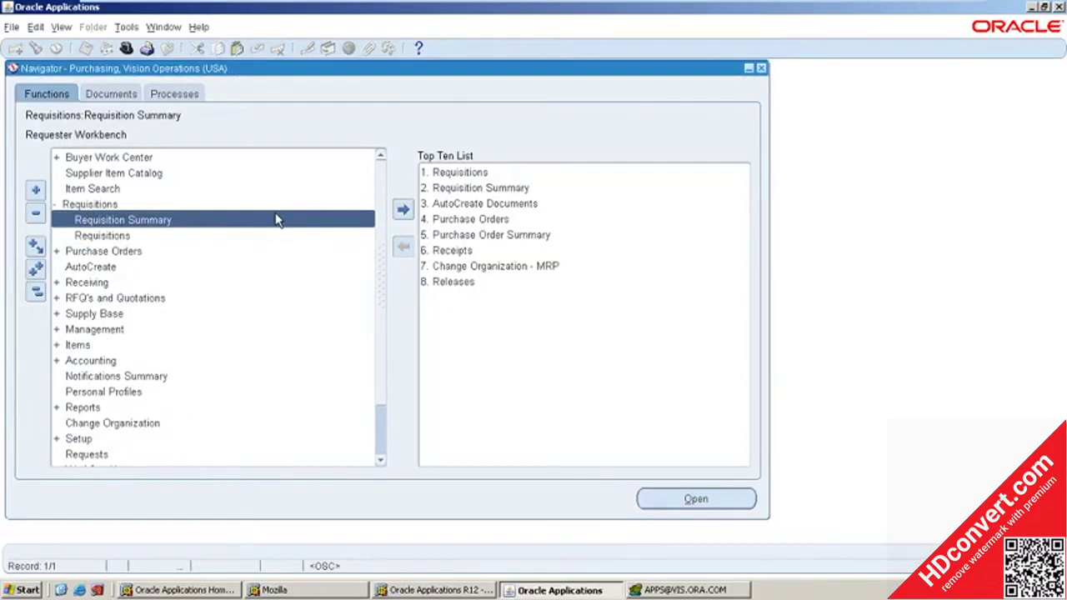
{"action": "double_click", "coordinate": [93, 301]}
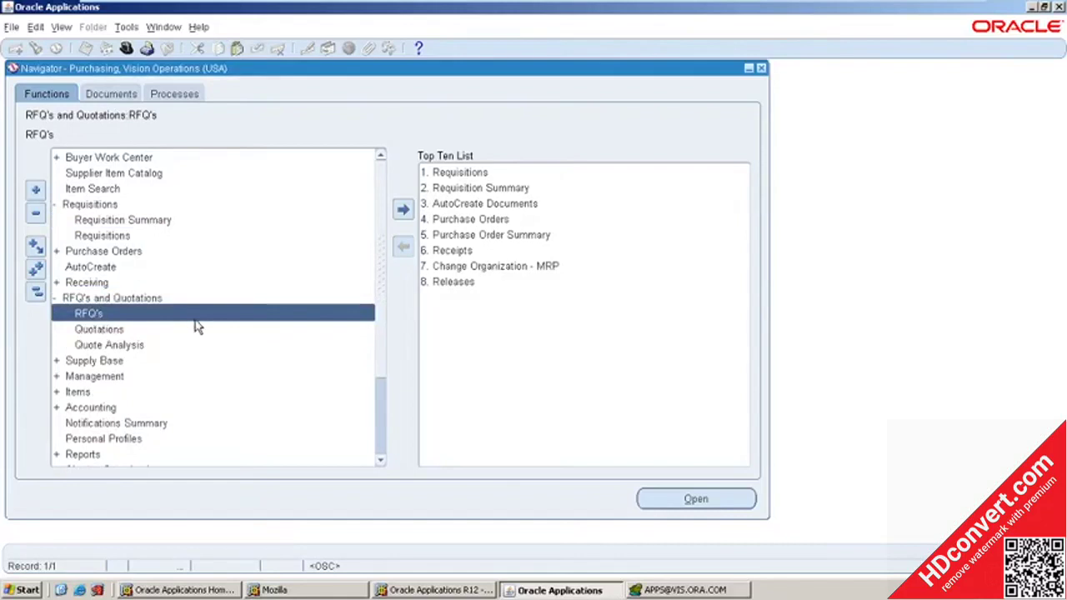
{"action": "double_click", "coordinate": [101, 315]}
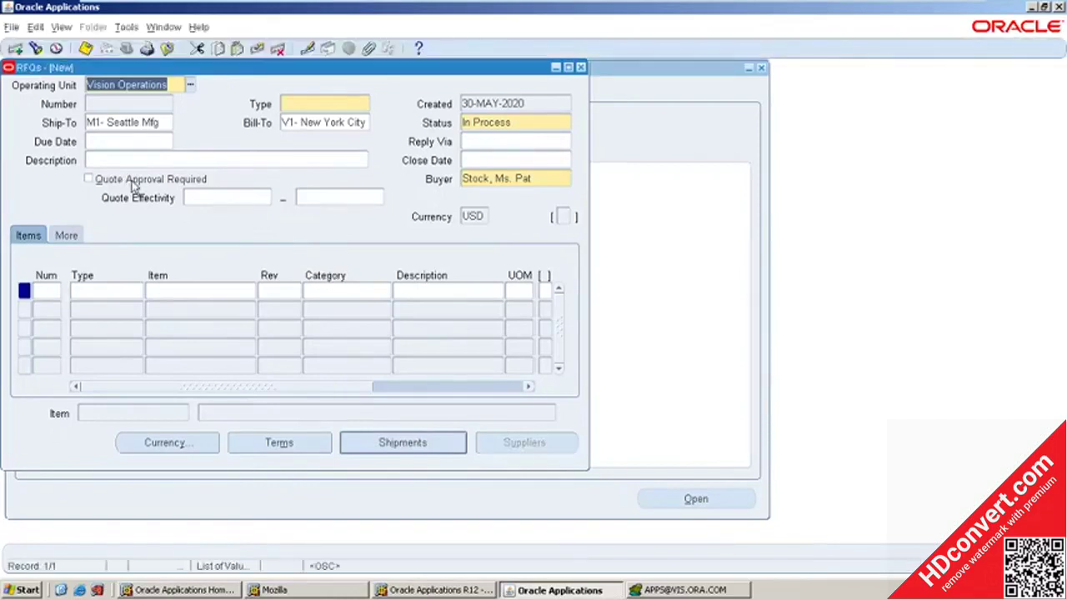
Set the RFQ type to Standard RFQ and enter the description NRIT RFQ.
{"action": "key", "text": "Tab"}
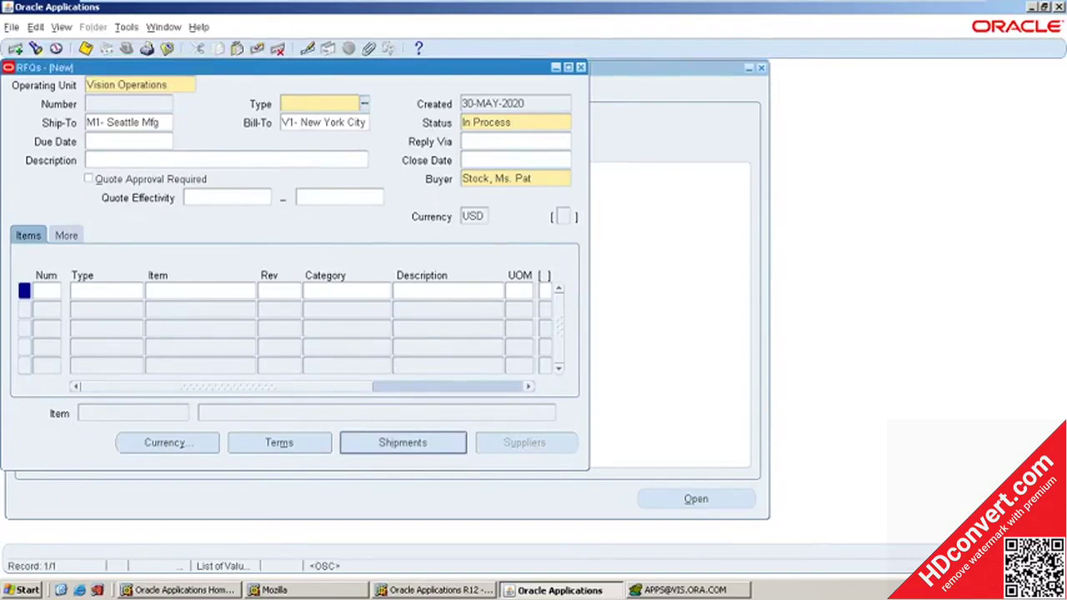
{"action": "left_click", "coordinate": [364, 103]}
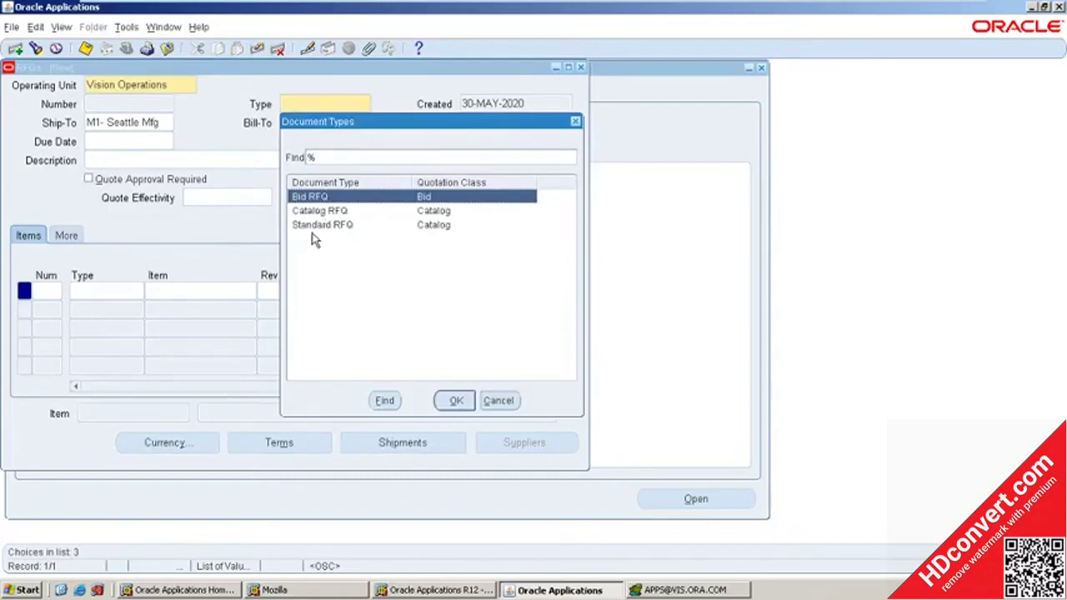
{"action": "double_click", "coordinate": [321, 225]}
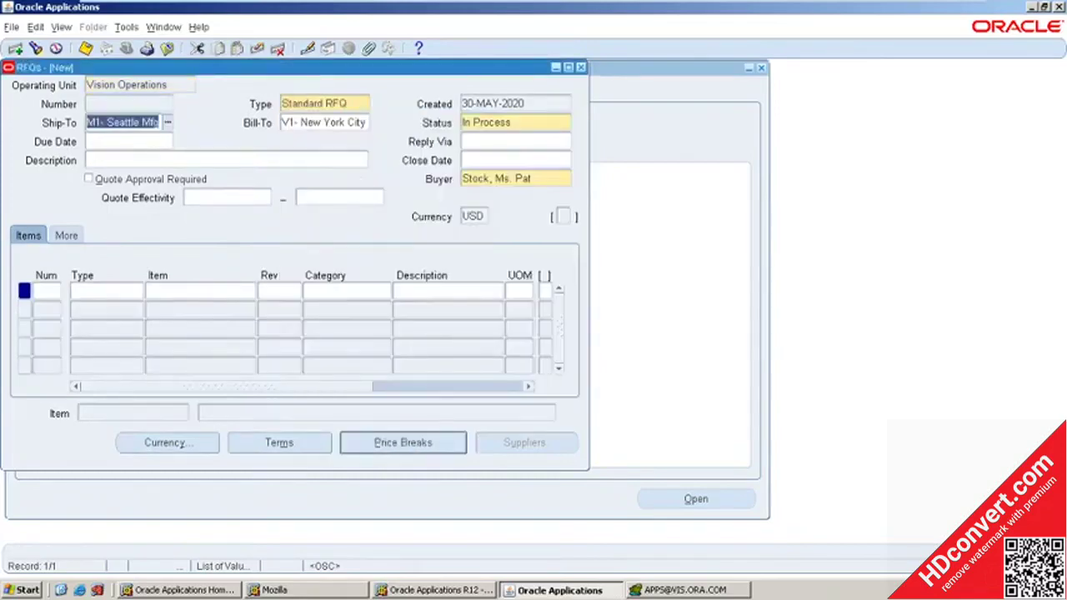
{"action": "left_click", "coordinate": [116, 160]}
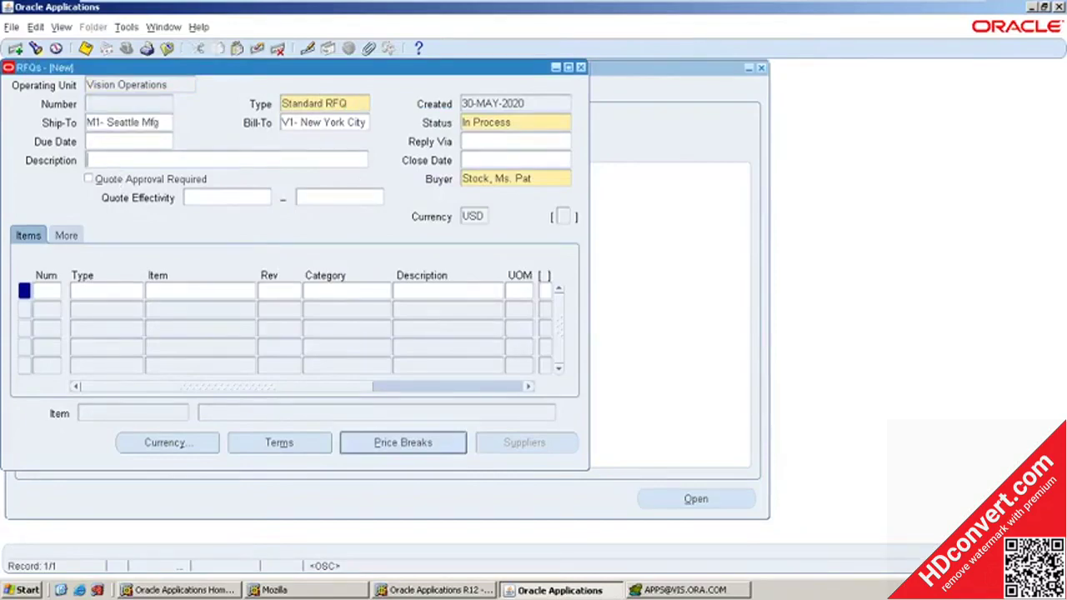
{"action": "type", "text": "NRIT RFQ"}
Set the RFQ's close date to 02-JUN-2020.
{"action": "left_click", "coordinate": [478, 163]}
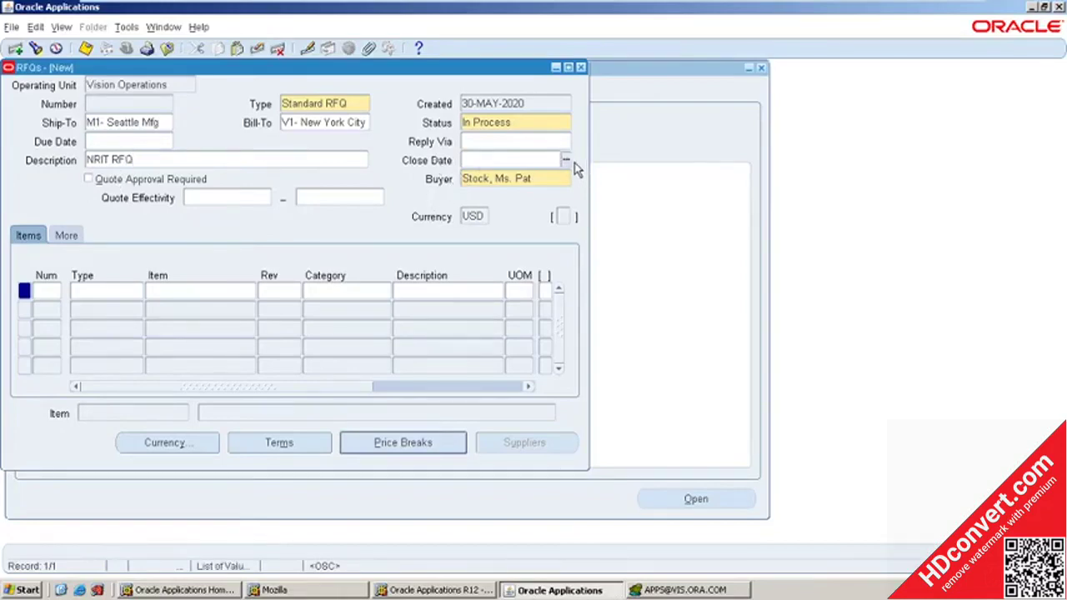
{"action": "left_click", "coordinate": [566, 159]}
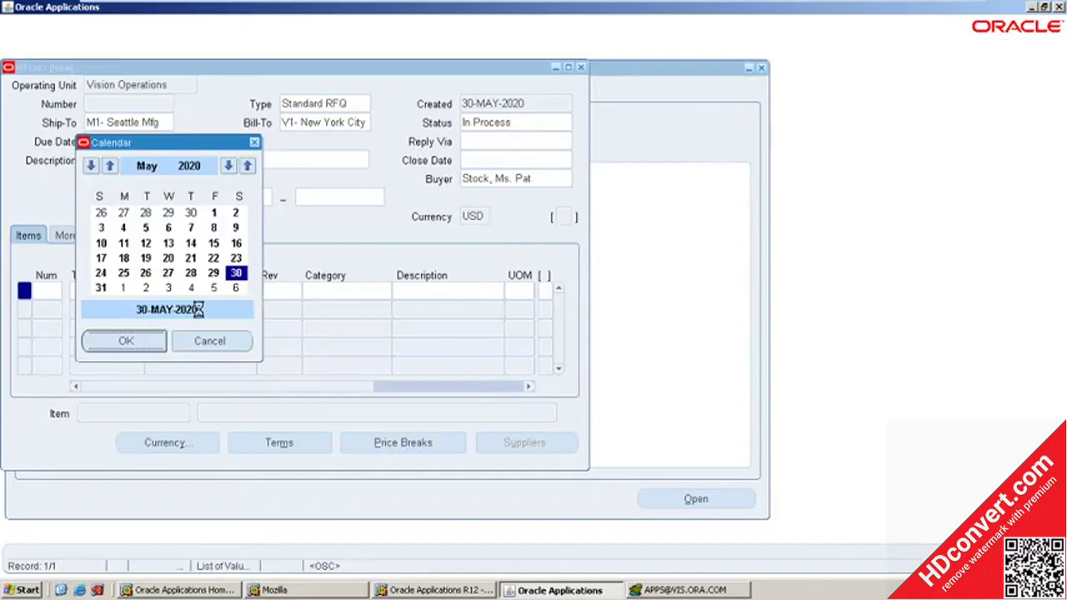
{"action": "left_click", "coordinate": [146, 287]}
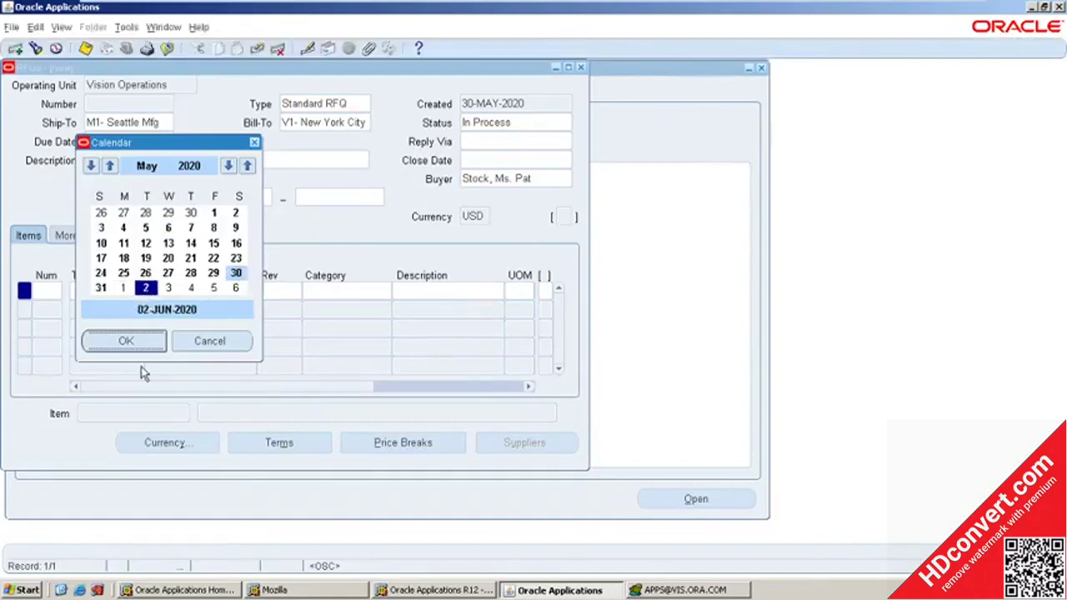
{"action": "left_click", "coordinate": [135, 342]}
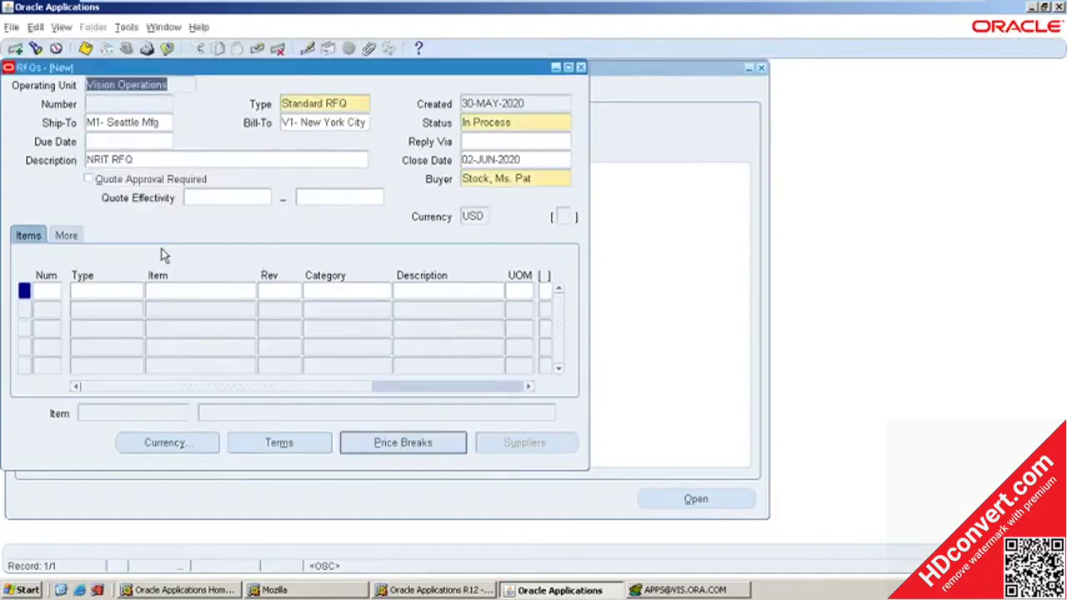
Add RFQ line 1 of type Goods for the item NRIT Keyboard.
{"action": "left_click", "coordinate": [93, 290]}
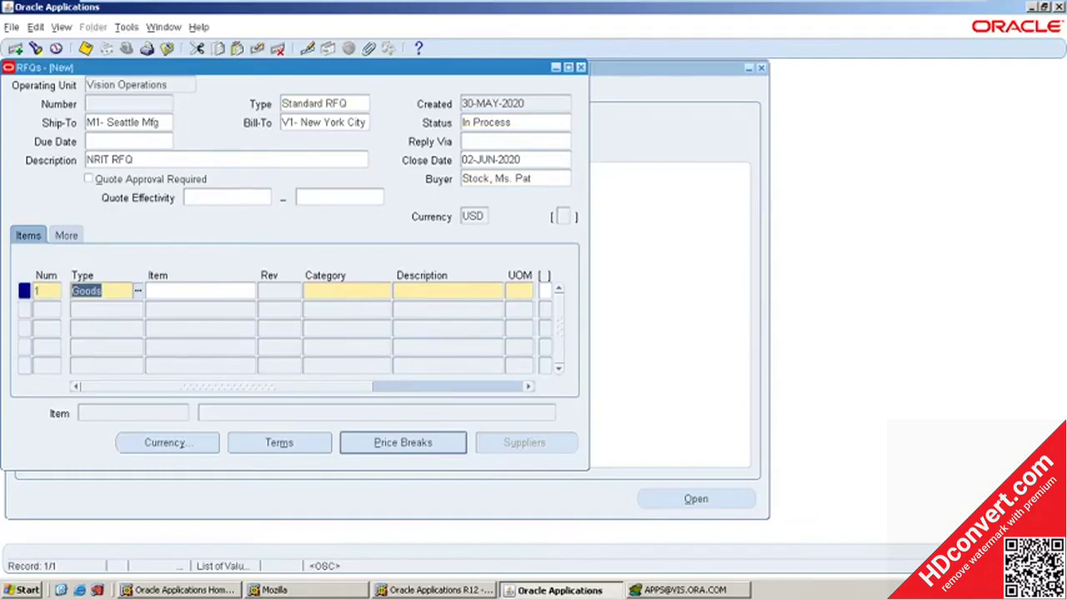
{"action": "left_click", "coordinate": [200, 290]}
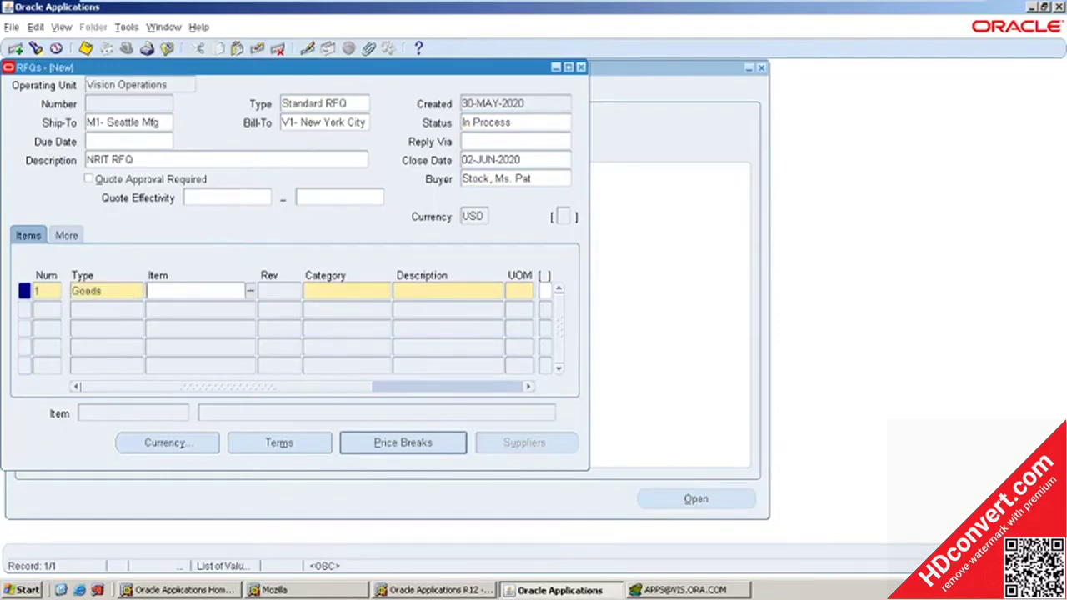
{"action": "type", "text": "NRIT Keyb"}
{"action": "key", "text": "Tab"}
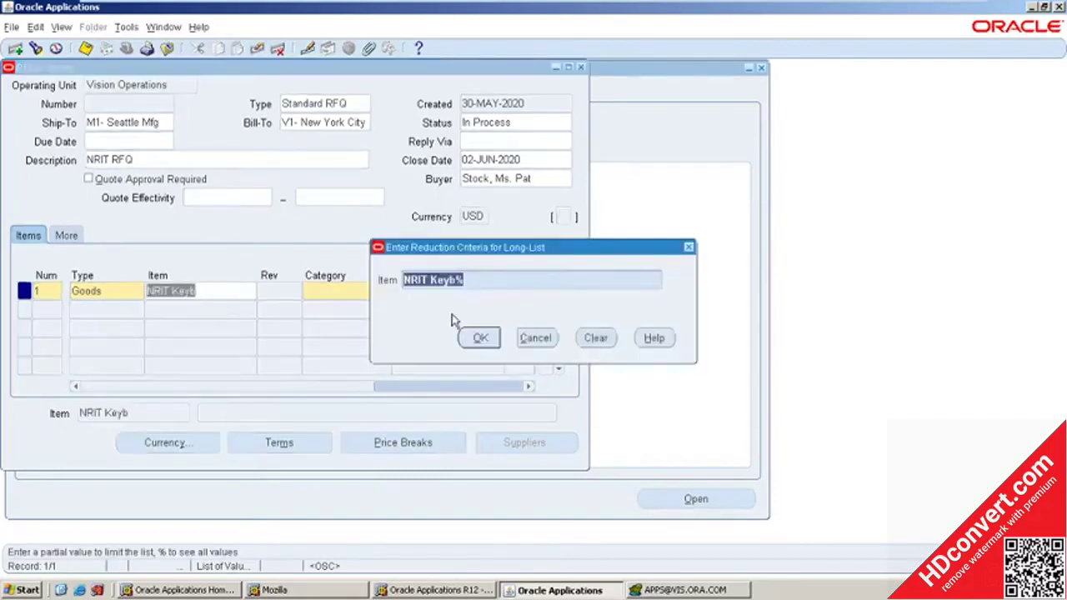
{"action": "left_click", "coordinate": [480, 338]}
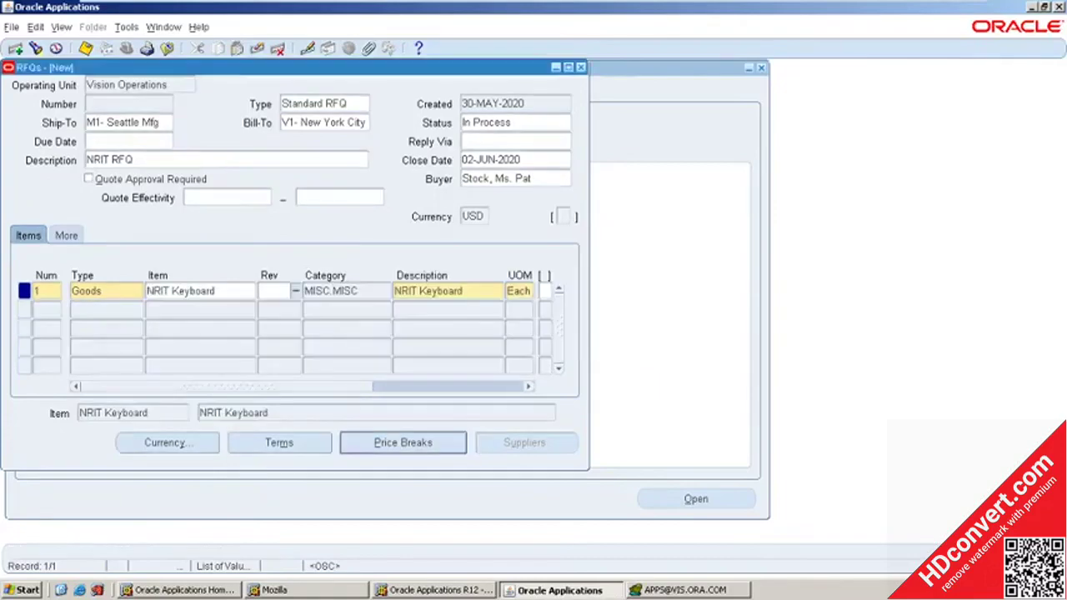
Check the unit of measure and target price on the NRIT Keyboard line.
{"action": "left_click", "coordinate": [333, 387]}
{"action": "left_click", "coordinate": [415, 386]}
{"action": "left_click", "coordinate": [465, 390]}
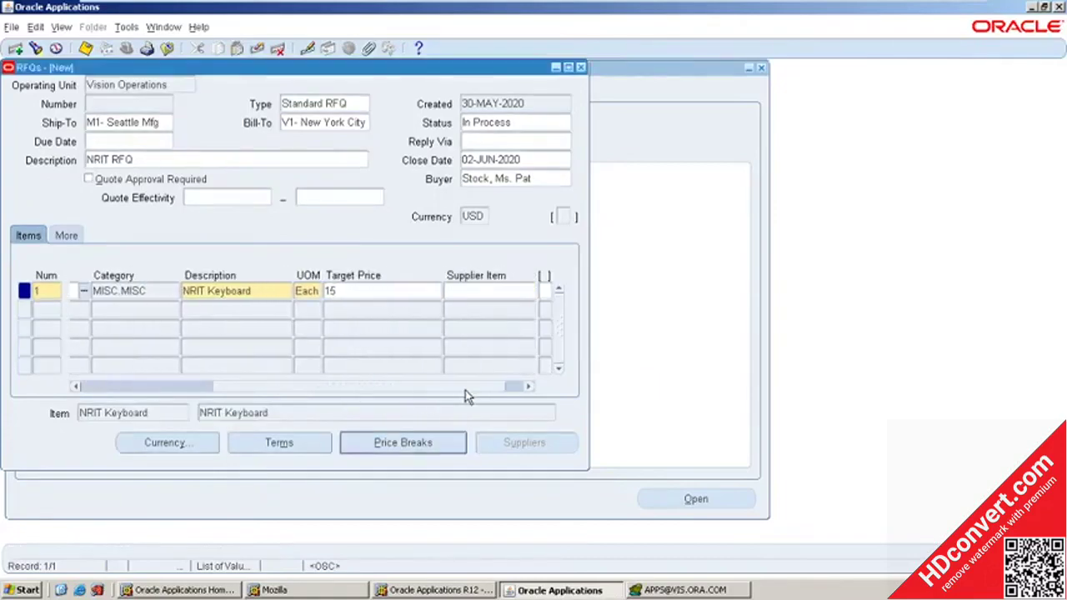
{"action": "left_click_drag", "start_coordinate": [465, 390], "coordinate": [417, 398]}
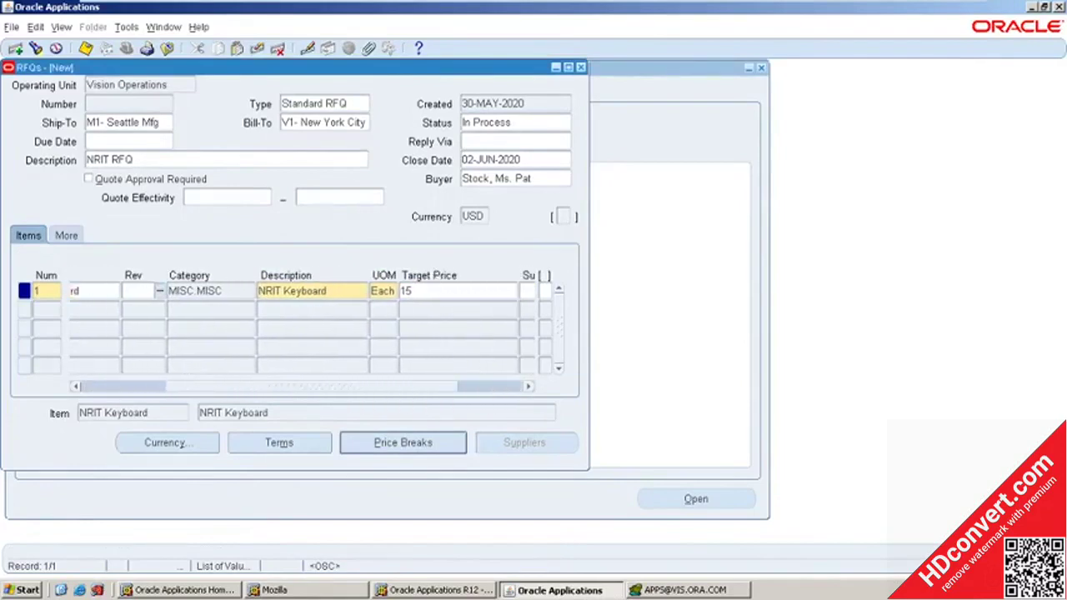
{"action": "key", "text": "Tab"}
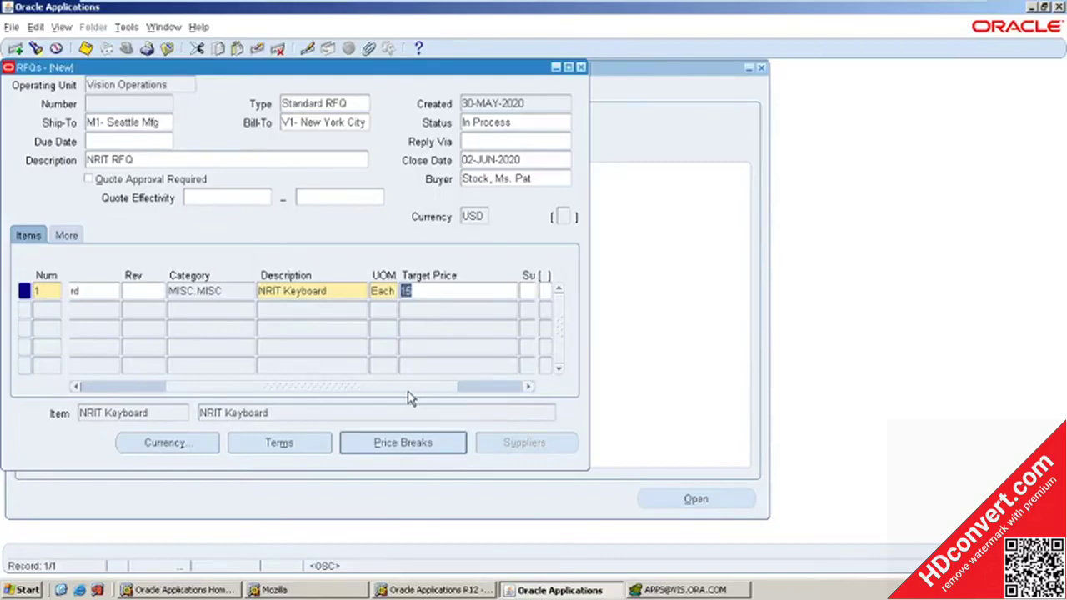
{"action": "left_click_drag", "start_coordinate": [408, 397], "coordinate": [317, 401]}
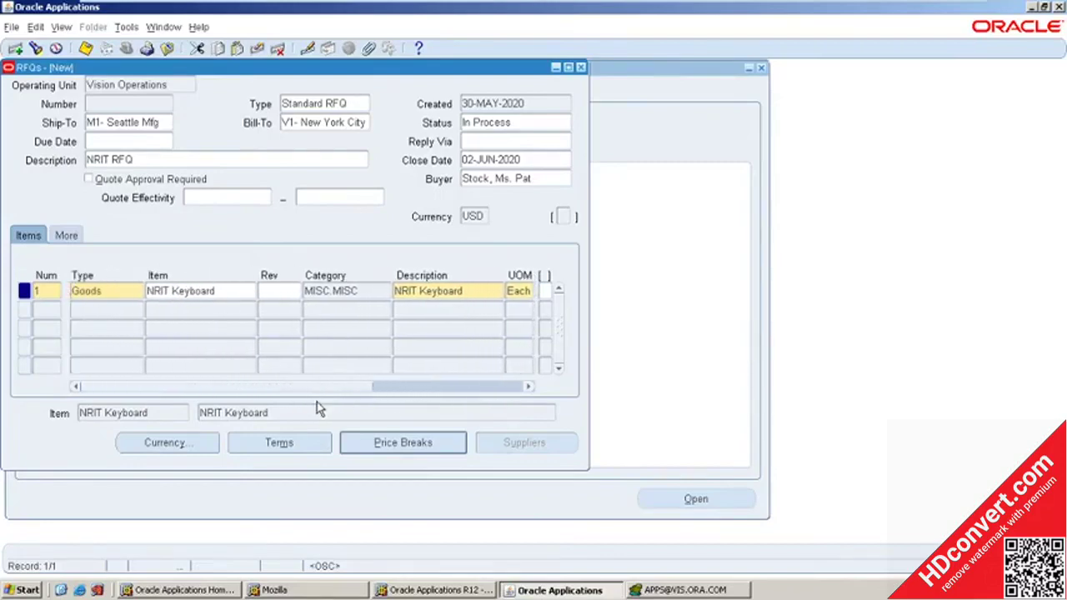
Accept USD as the RFQ currency, and set the freight terms to COD and FOB to DEST in the RFQ terms.
{"action": "left_click", "coordinate": [154, 450]}
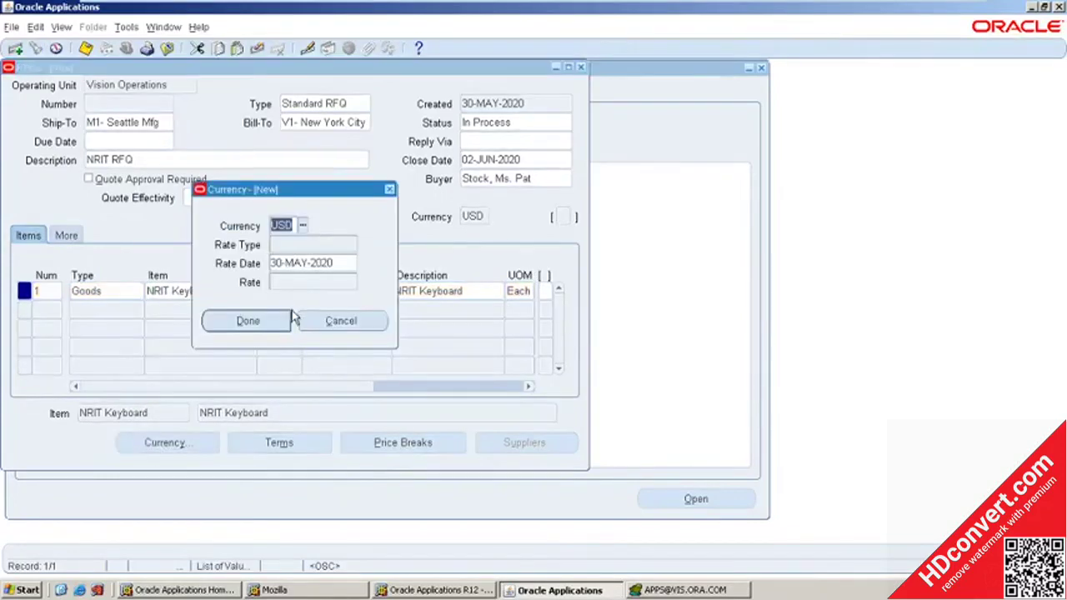
{"action": "left_click", "coordinate": [267, 318]}
{"action": "left_click", "coordinate": [249, 446]}
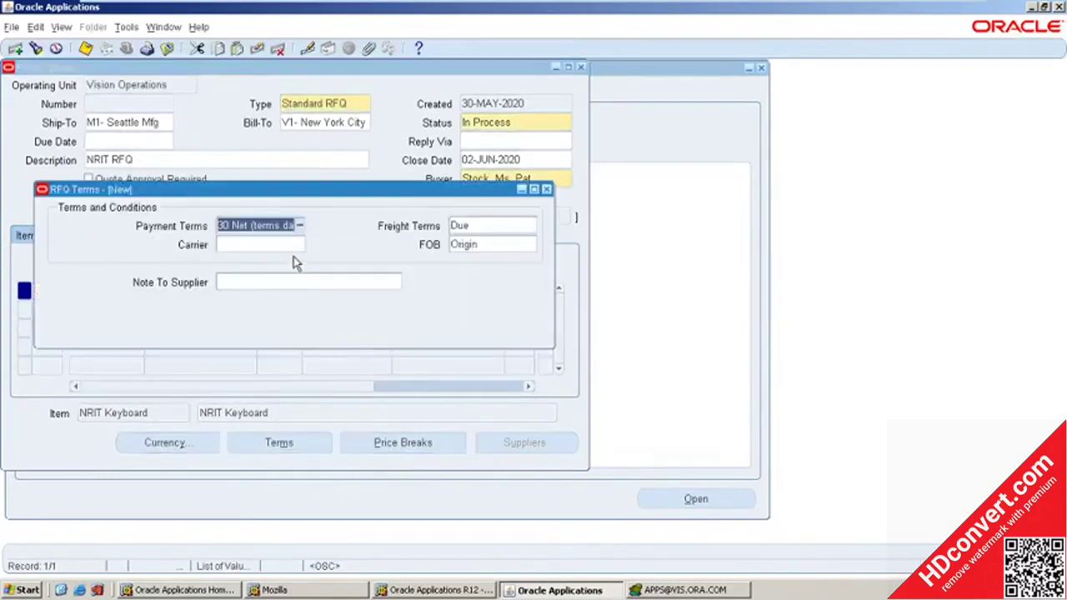
{"action": "left_click", "coordinate": [491, 225]}
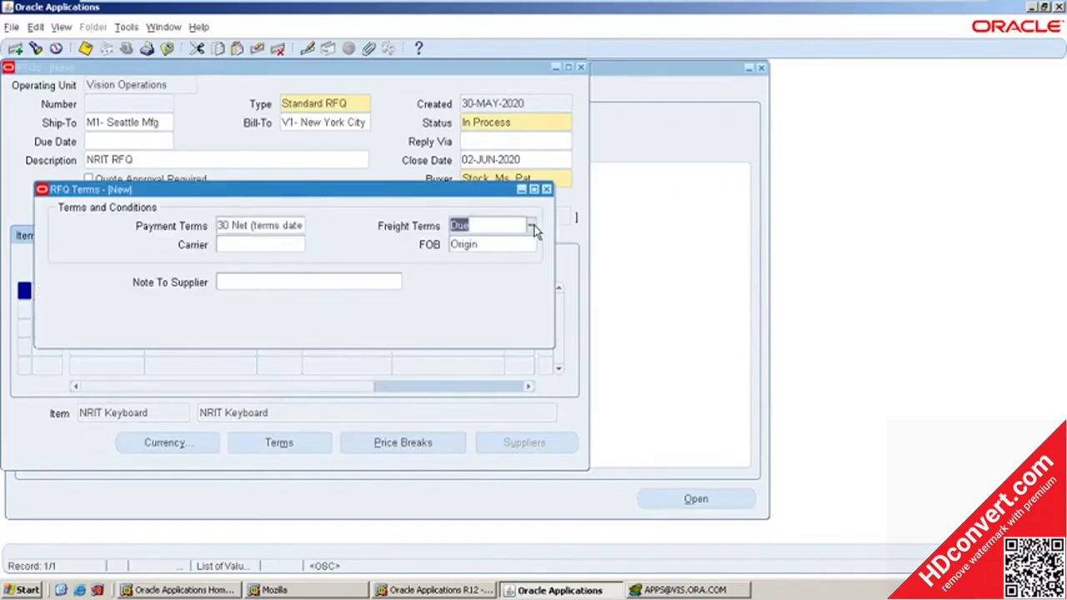
{"action": "left_click", "coordinate": [534, 225]}
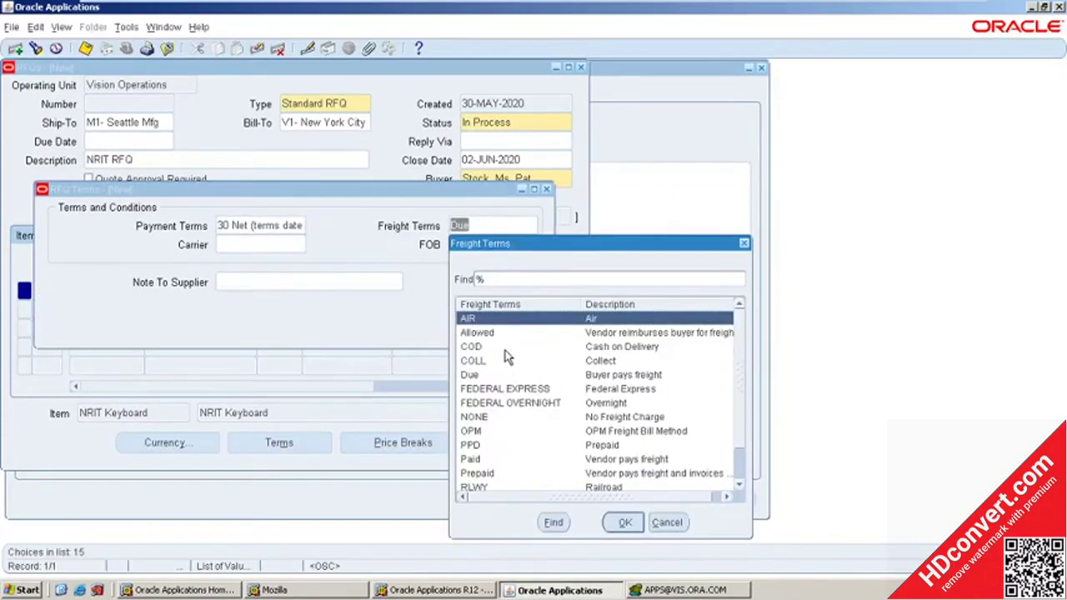
{"action": "double_click", "coordinate": [471, 347]}
{"action": "left_click", "coordinate": [500, 244]}
{"action": "left_click", "coordinate": [530, 245]}
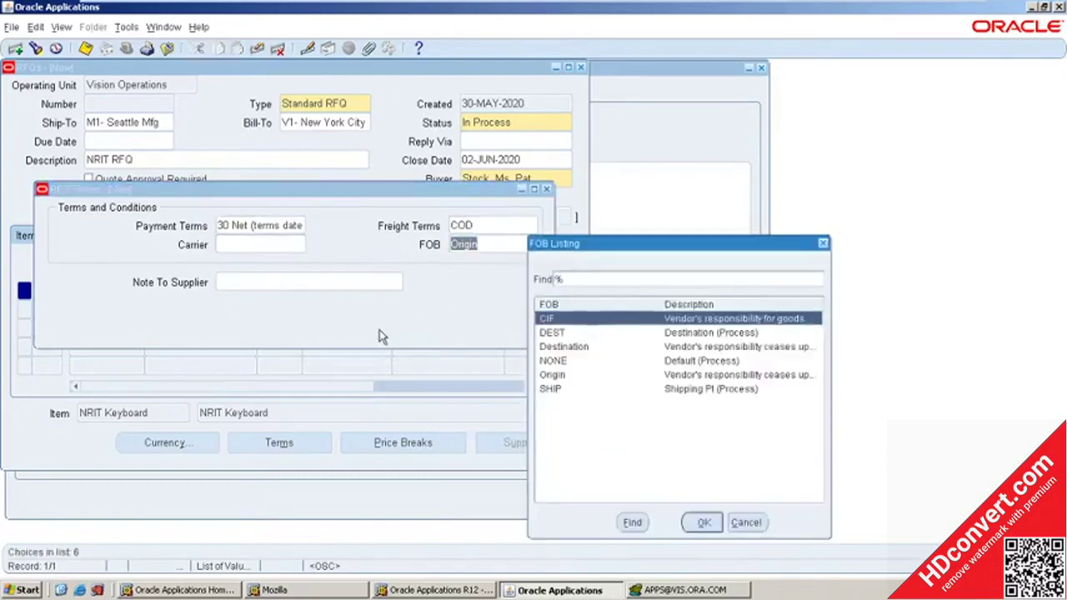
{"action": "double_click", "coordinate": [567, 329]}
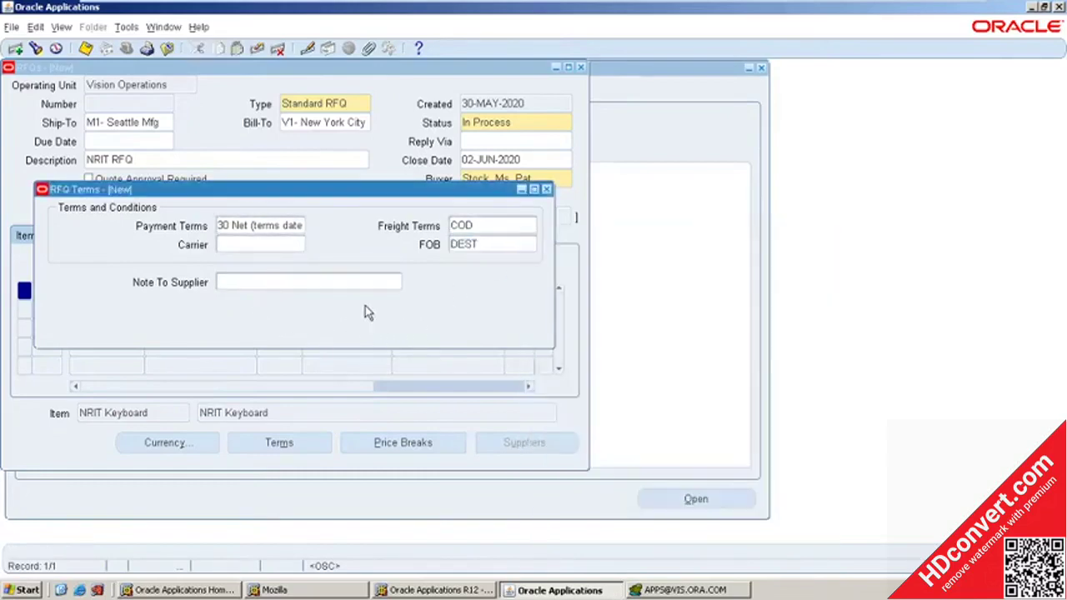
{"action": "left_click", "coordinate": [547, 190]}
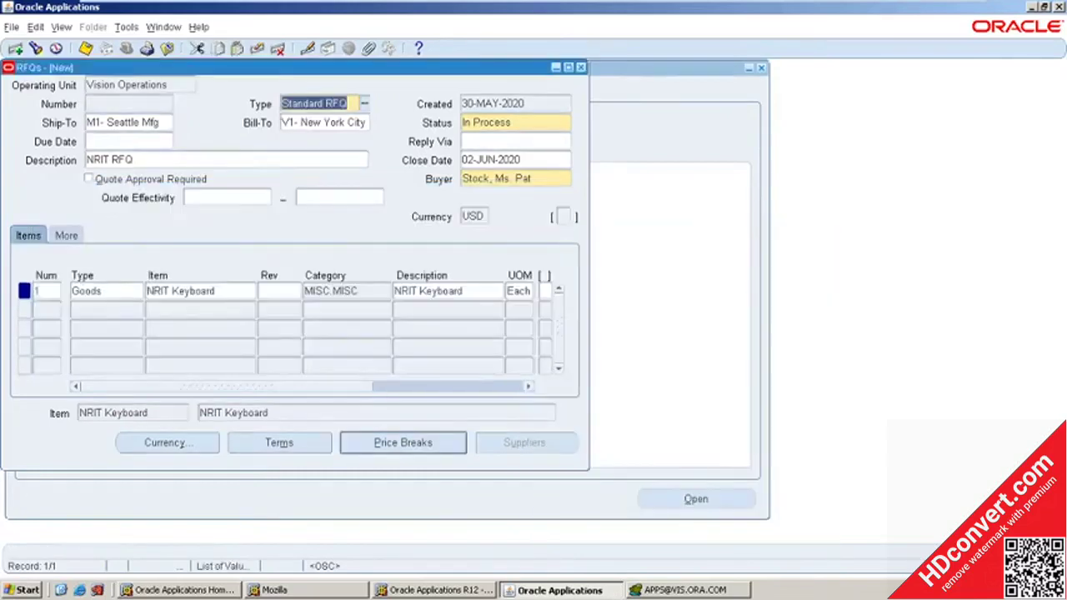
Add a price break for the NRIT Keyboard line with quantity 100 and a 5% discount.
{"action": "left_click", "coordinate": [387, 442]}
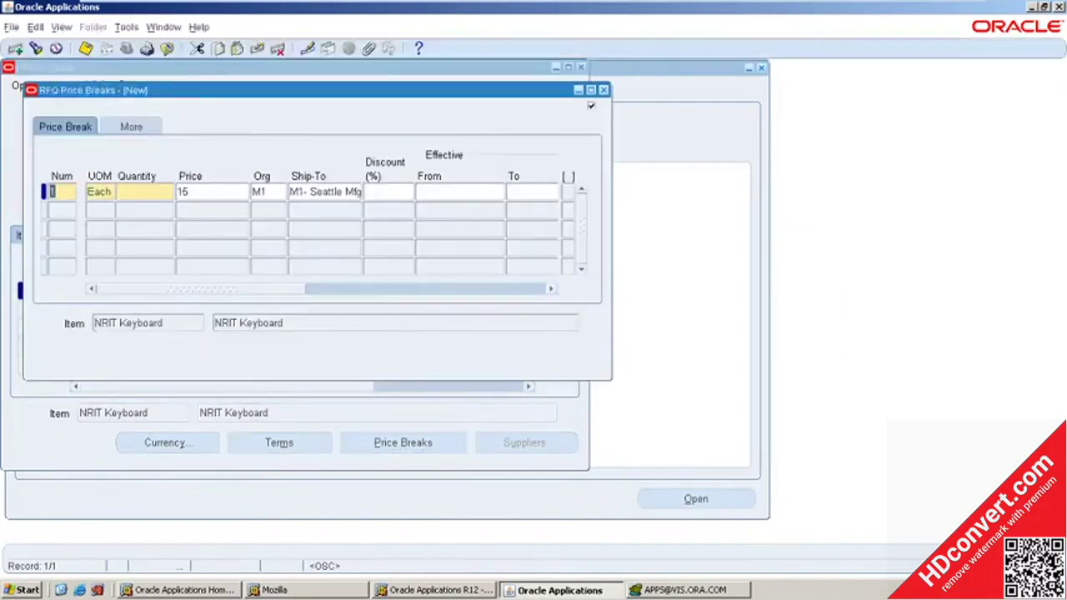
{"action": "left_click", "coordinate": [131, 193]}
{"action": "type", "text": "100"}
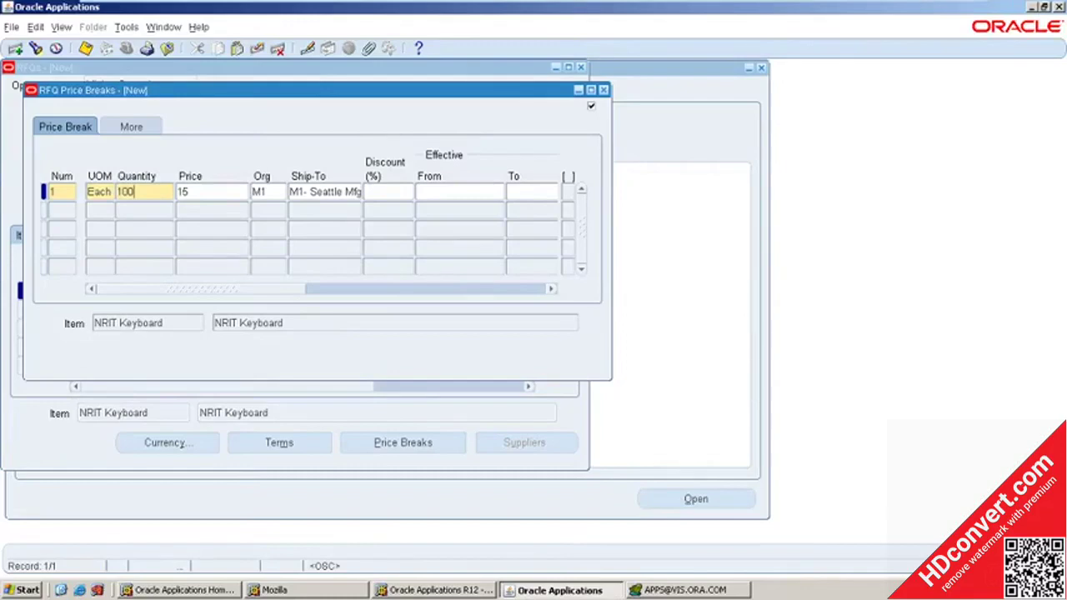
{"action": "key", "text": "Tab"}
{"action": "left_click", "coordinate": [385, 192]}
{"action": "type", "text": "5"}
{"action": "key", "text": "Tab"}
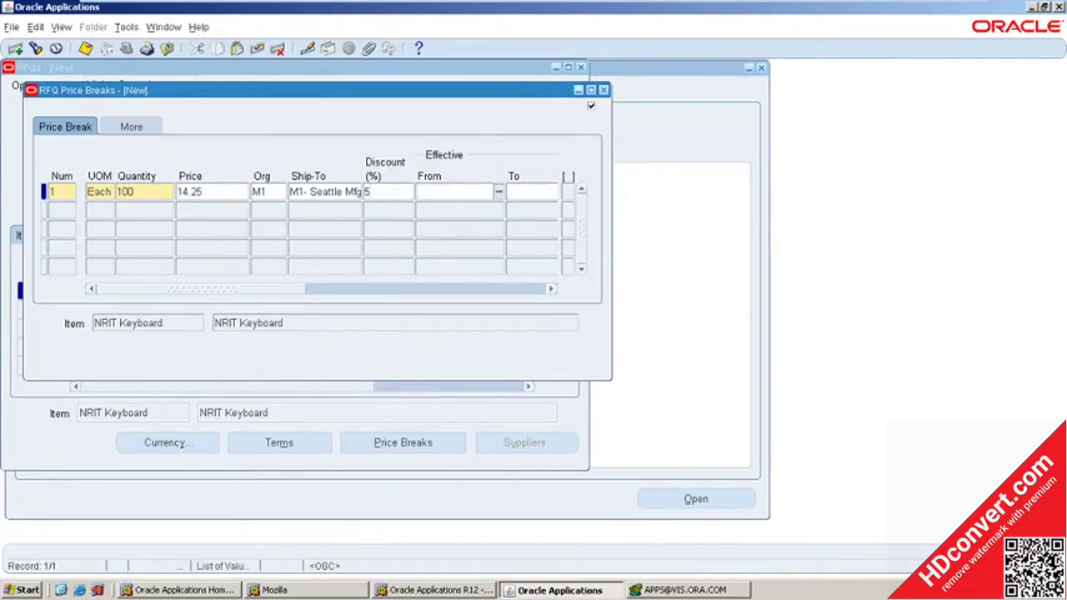
{"action": "key", "text": "shift+Tab"}
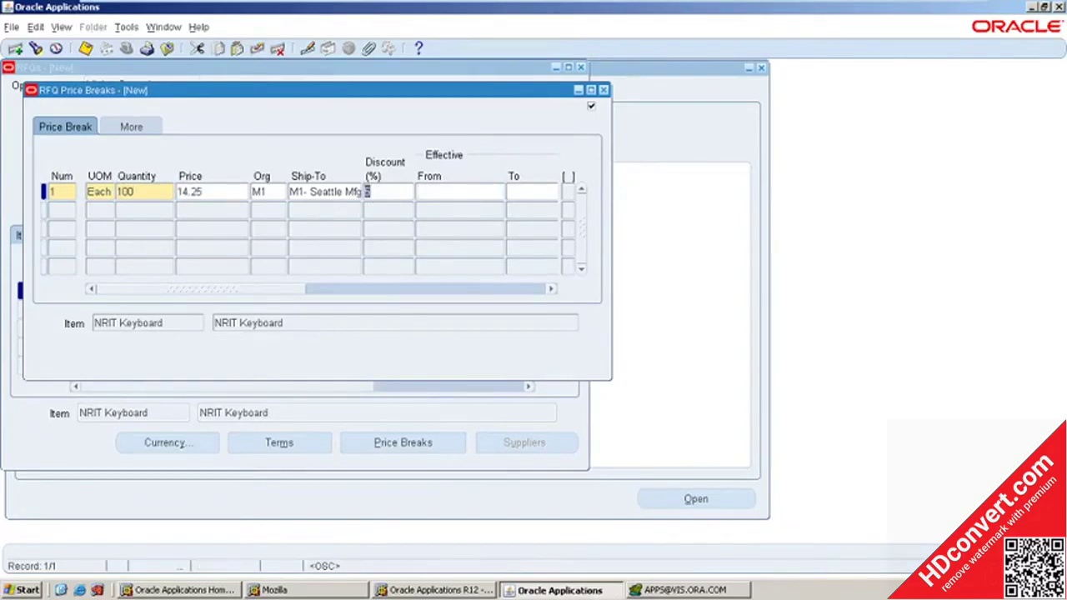
{"action": "key", "text": "shift+Tab"}
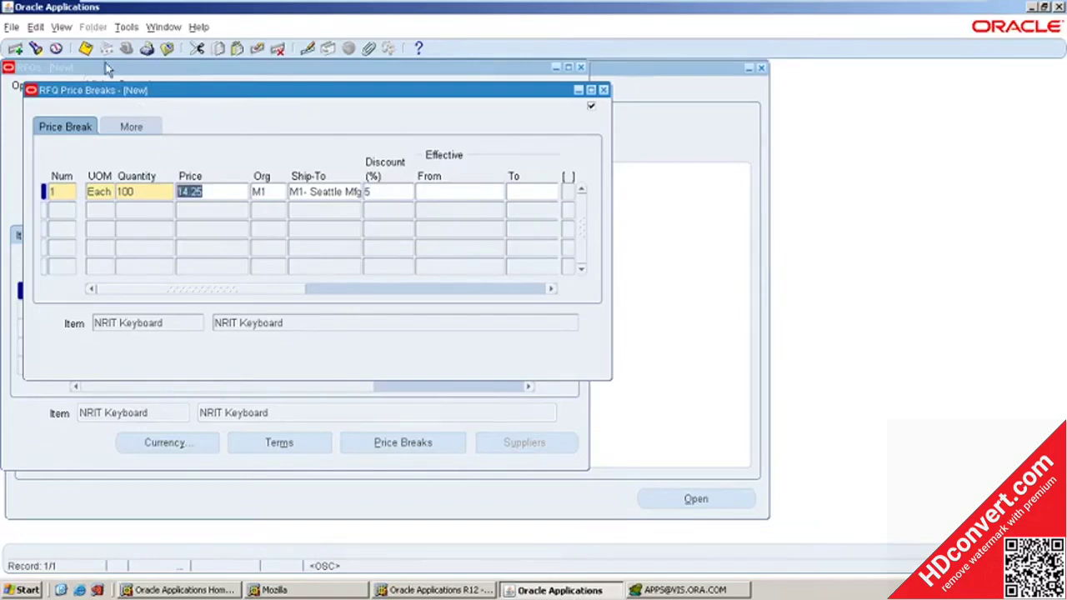
Save the NRIT Keyboard price break and close its window to return to the RFQ.
{"action": "left_click", "coordinate": [85, 48]}
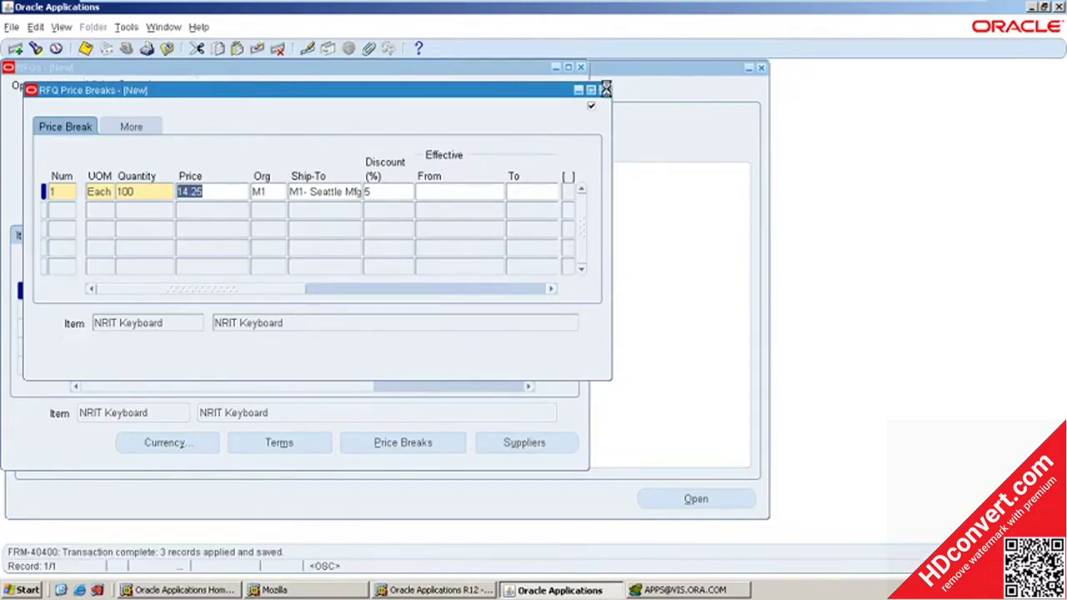
{"action": "left_click", "coordinate": [606, 88]}
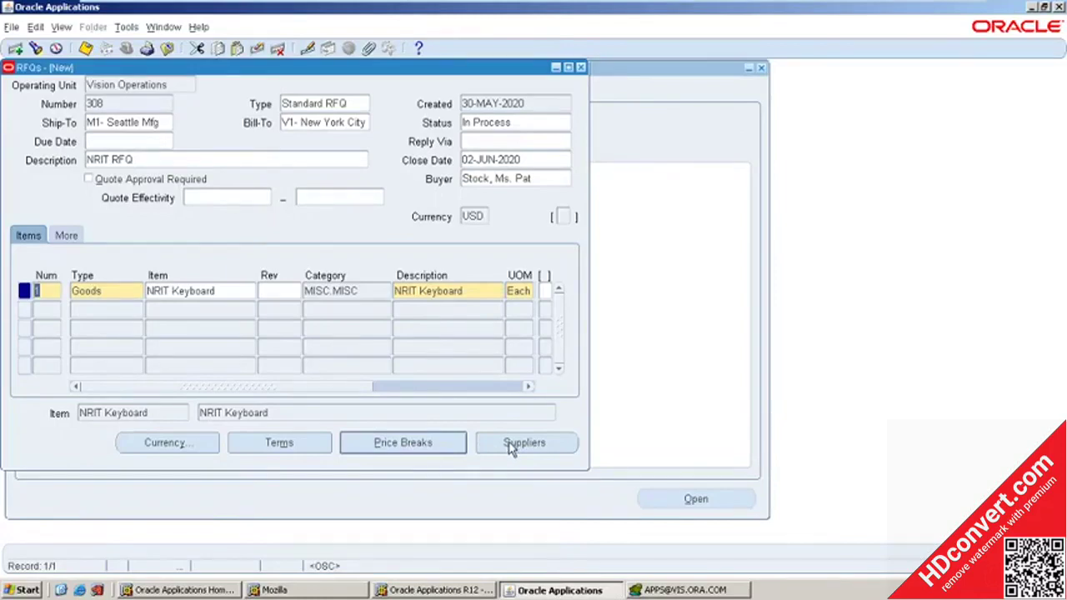
Add Abbott Laboratories, Inc with site CORP HQ as the first RFQ supplier, and save the supplier list.
{"action": "left_click", "coordinate": [513, 446]}
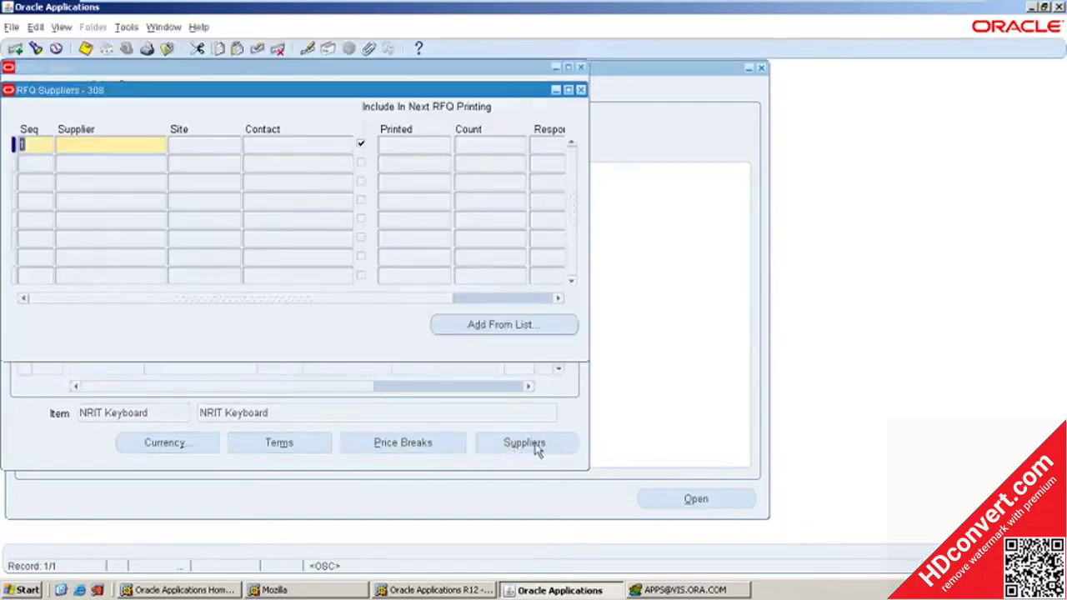
{"action": "left_click", "coordinate": [90, 147]}
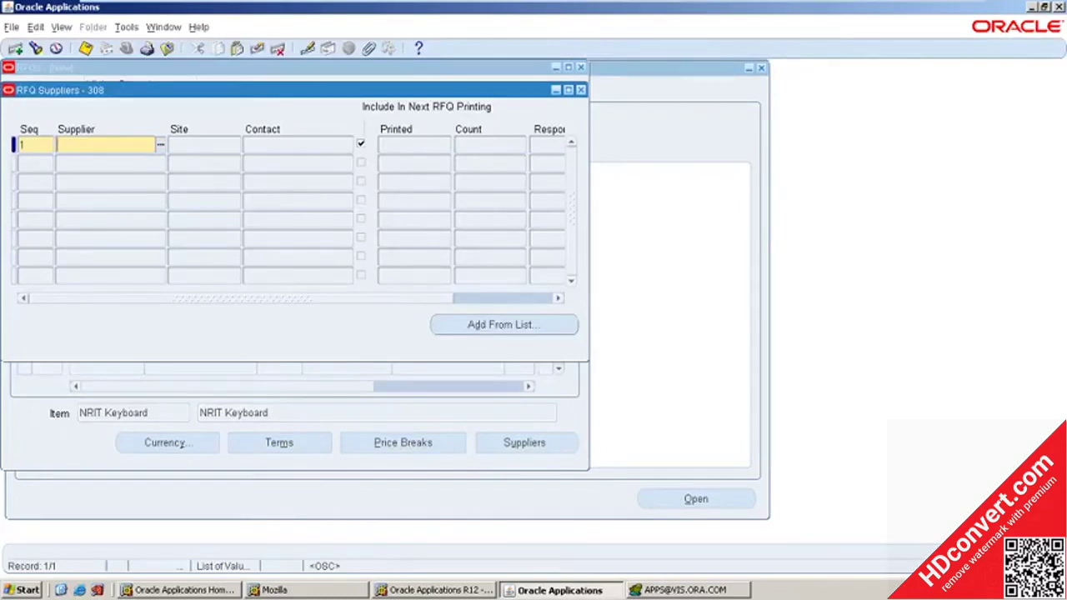
{"action": "left_click", "coordinate": [161, 145]}
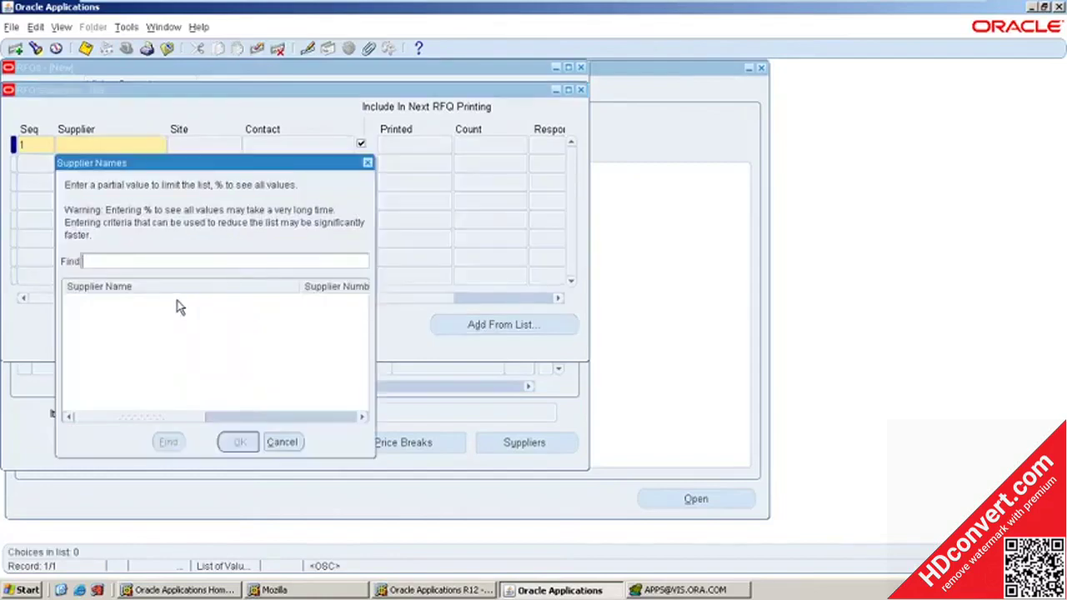
{"action": "type", "text": "%"}
{"action": "left_click", "coordinate": [168, 441]}
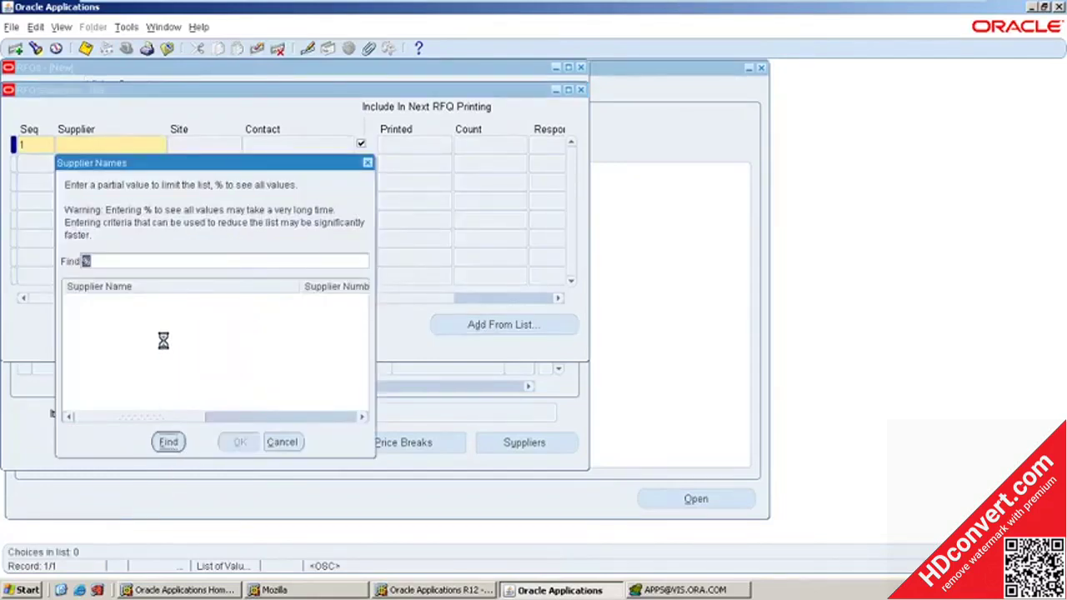
{"action": "double_click", "coordinate": [105, 266]}
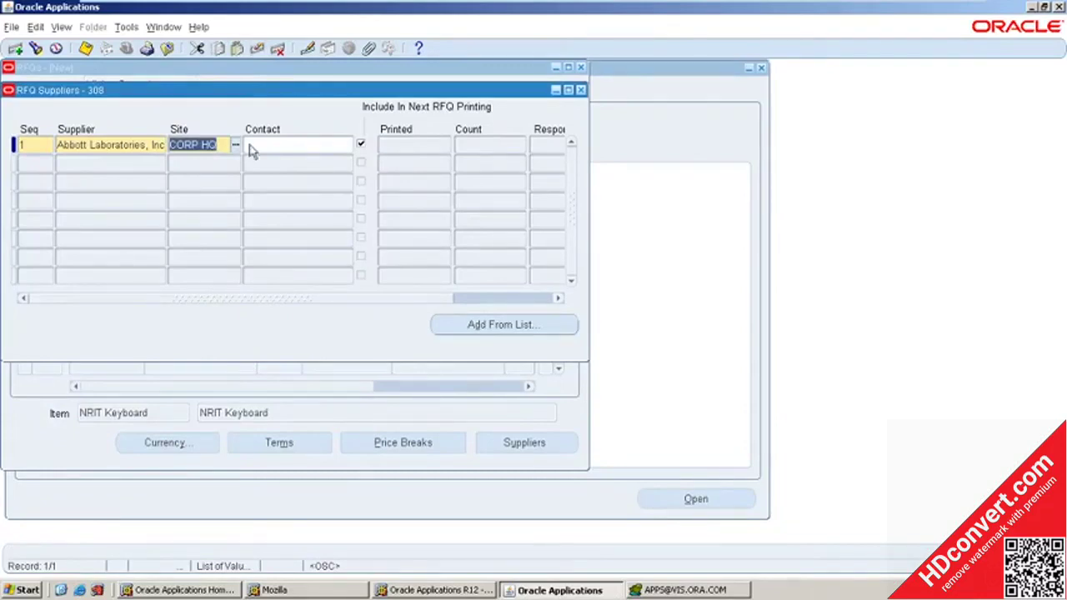
{"action": "left_click", "coordinate": [85, 49]}
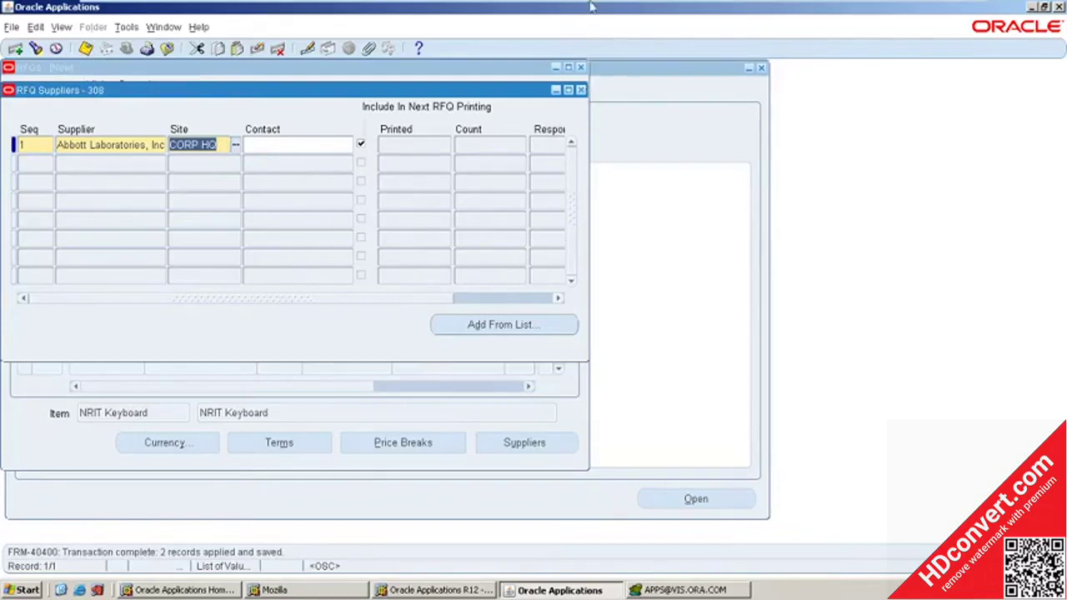
{"action": "left_click", "coordinate": [581, 89]}
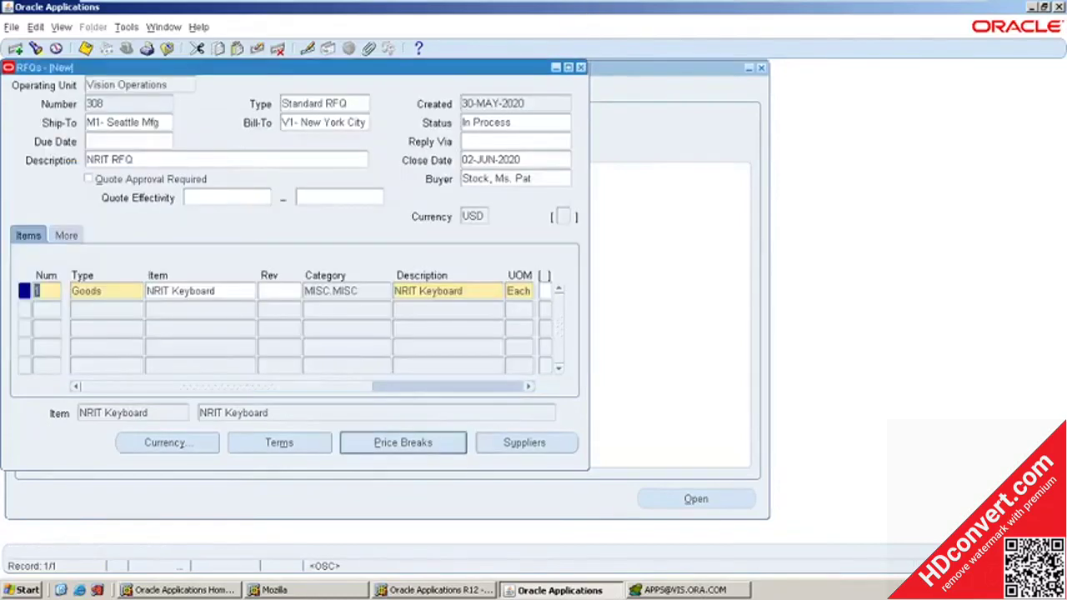
Switch to Toad and add an RFQ heading underlined with === below the requisition queries.
{"action": "left_click", "coordinate": [114, 103]}
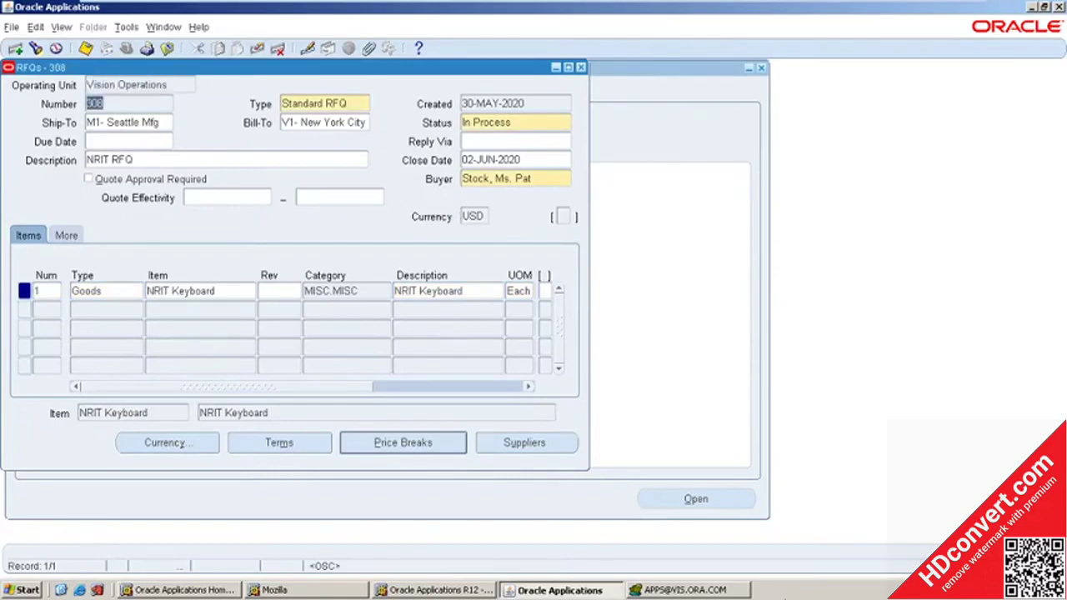
{"action": "left_click", "coordinate": [727, 590]}
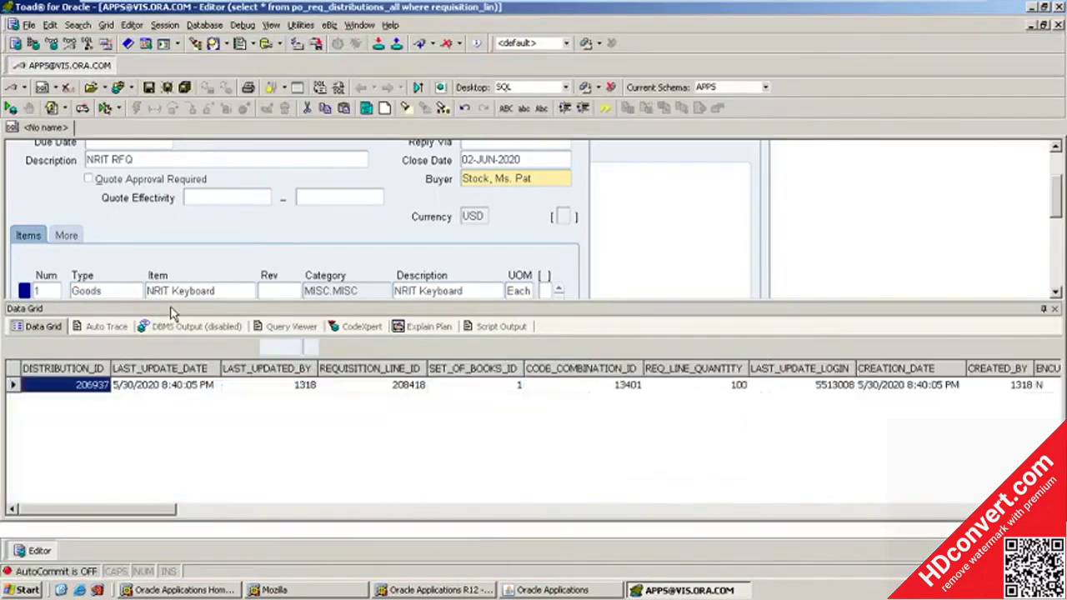
{"action": "left_click", "coordinate": [499, 287]}
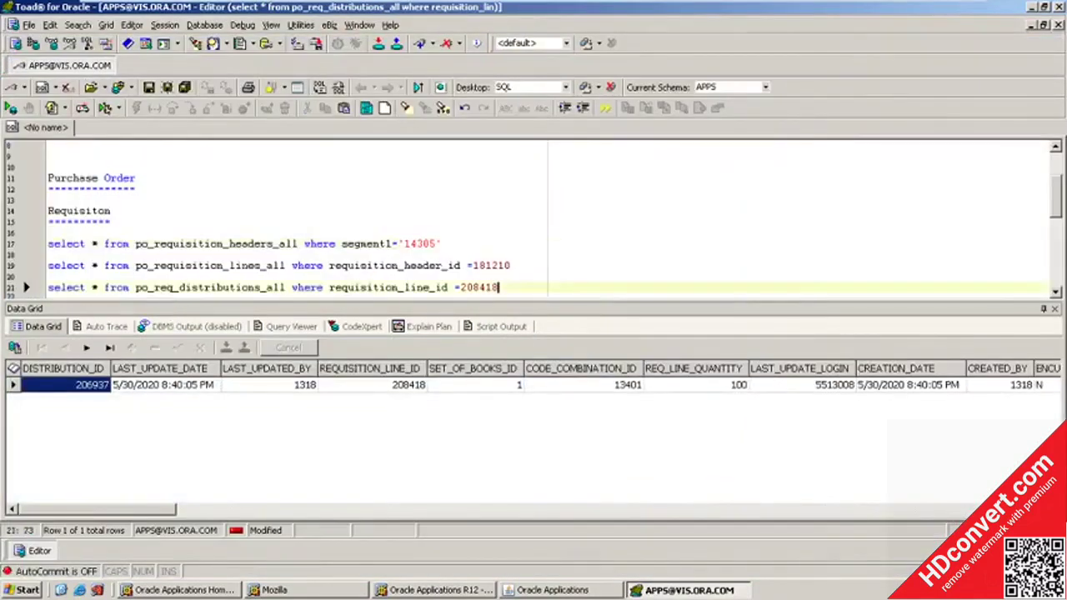
{"action": "key", "text": "Return"}
{"action": "key", "text": "Return"}
{"action": "key", "text": "Return"}
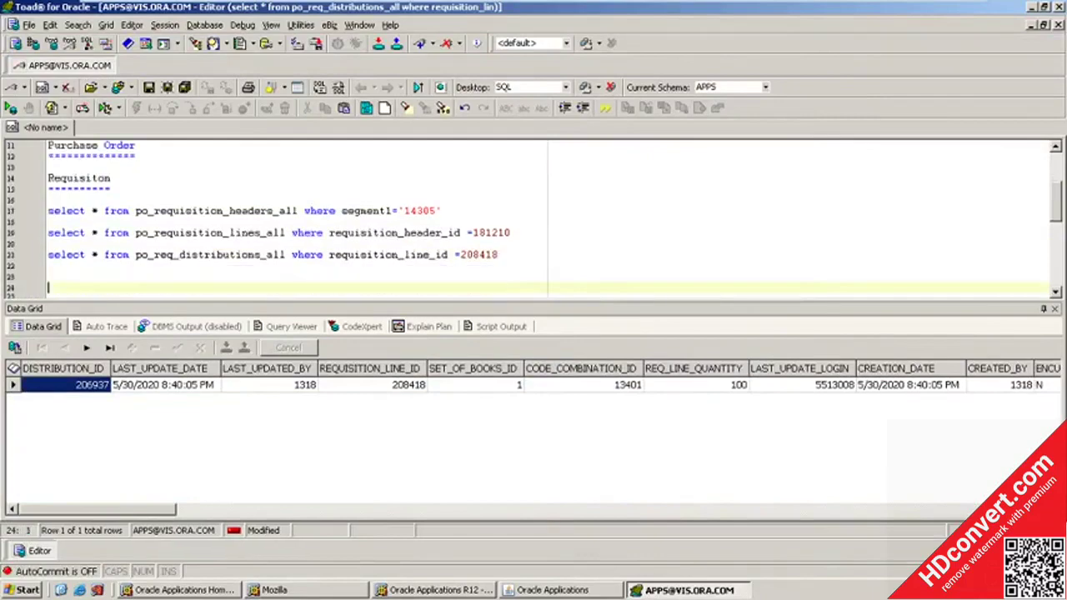
{"action": "type", "text": "RFQ"}
{"action": "key", "text": "Return"}
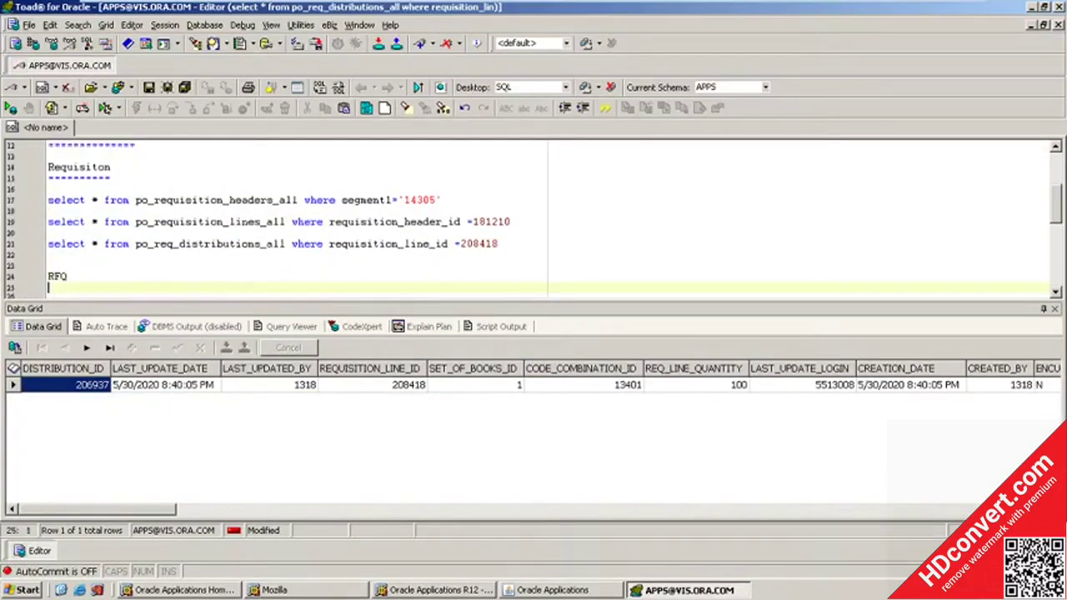
{"action": "type", "text": "==="}
{"action": "key", "text": "Return"}
{"action": "key", "text": "Return"}
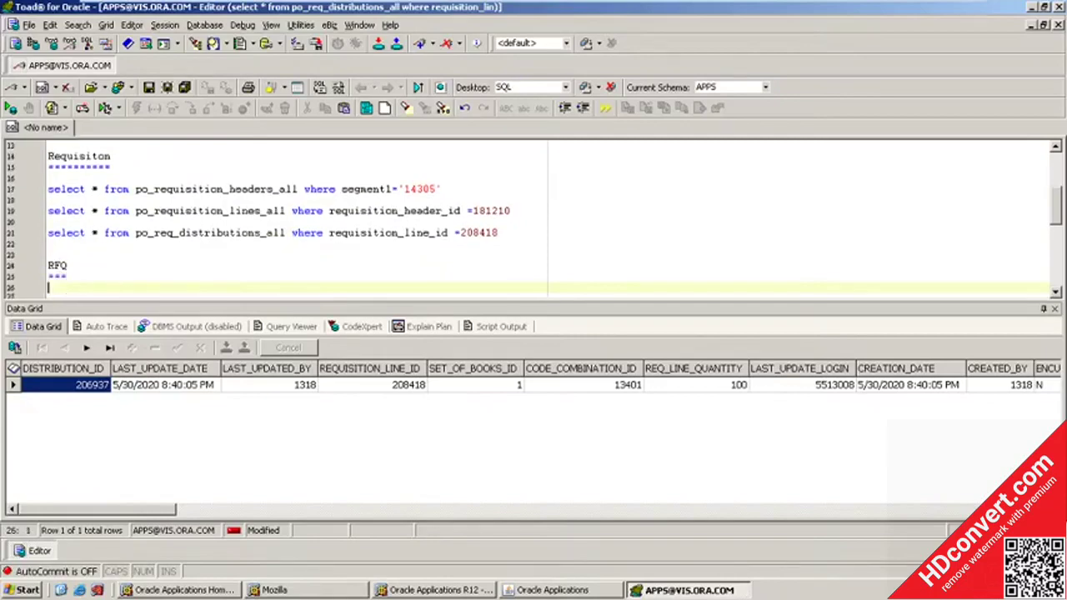
Write and run a query selecting all columns from po_headers_all where segment1='308' and type_lookup_code='RFQ'.
{"action": "type", "text": "sele"}
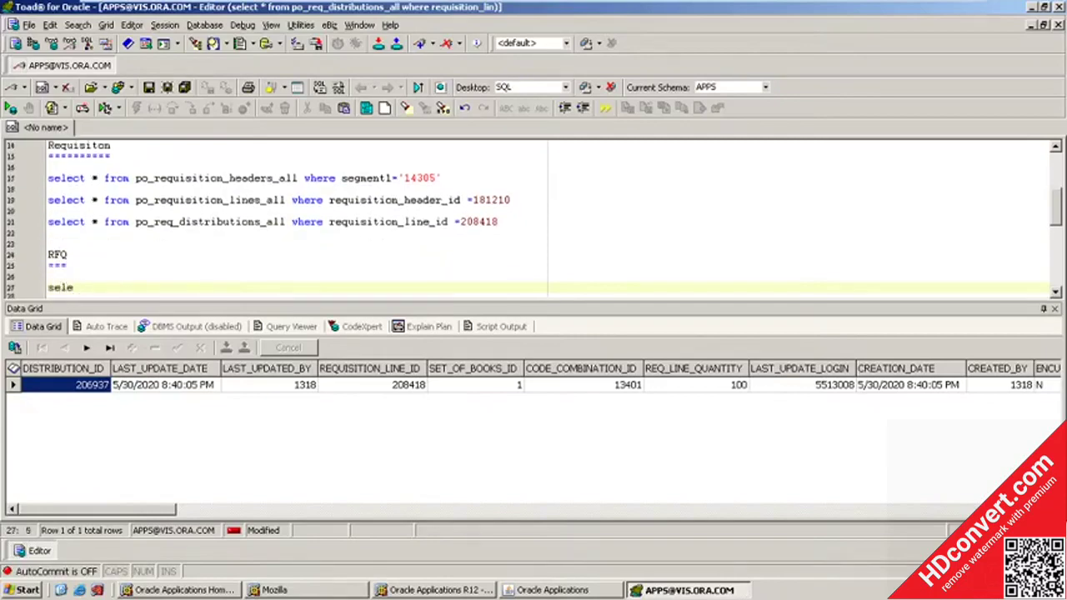
{"action": "type", "text": "ct * from "}
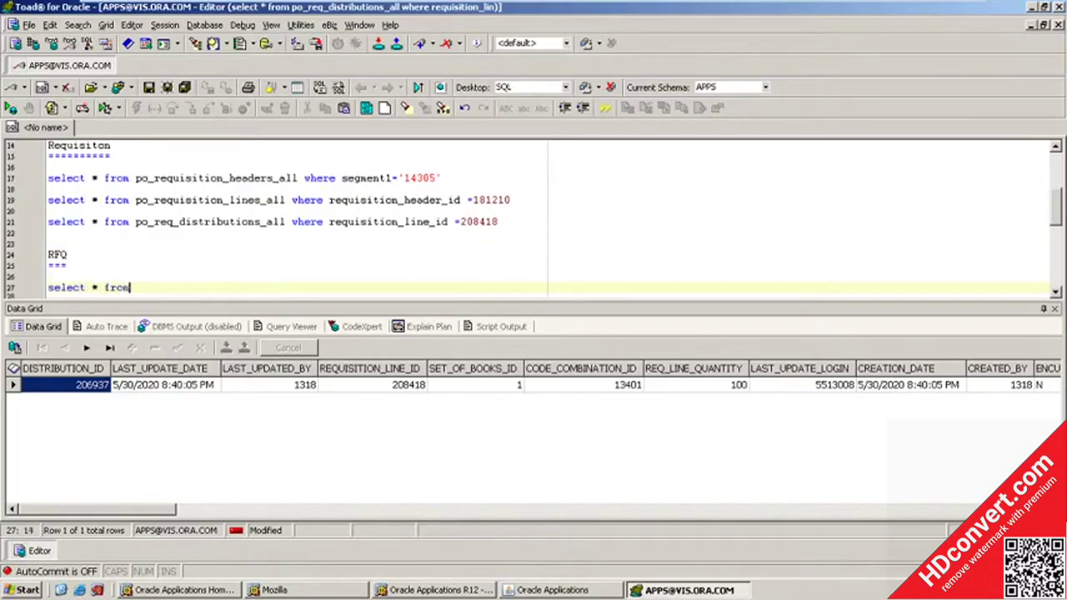
{"action": "type", "text": "po_b"}
{"action": "type", "text": "eaders_al"}
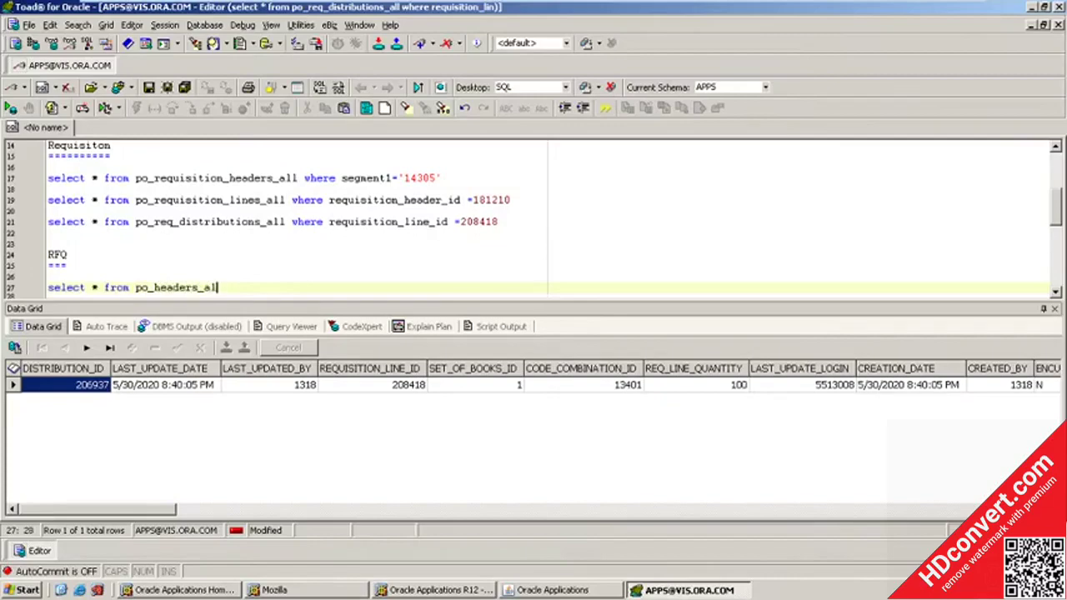
{"action": "type", "text": "l where segment"}
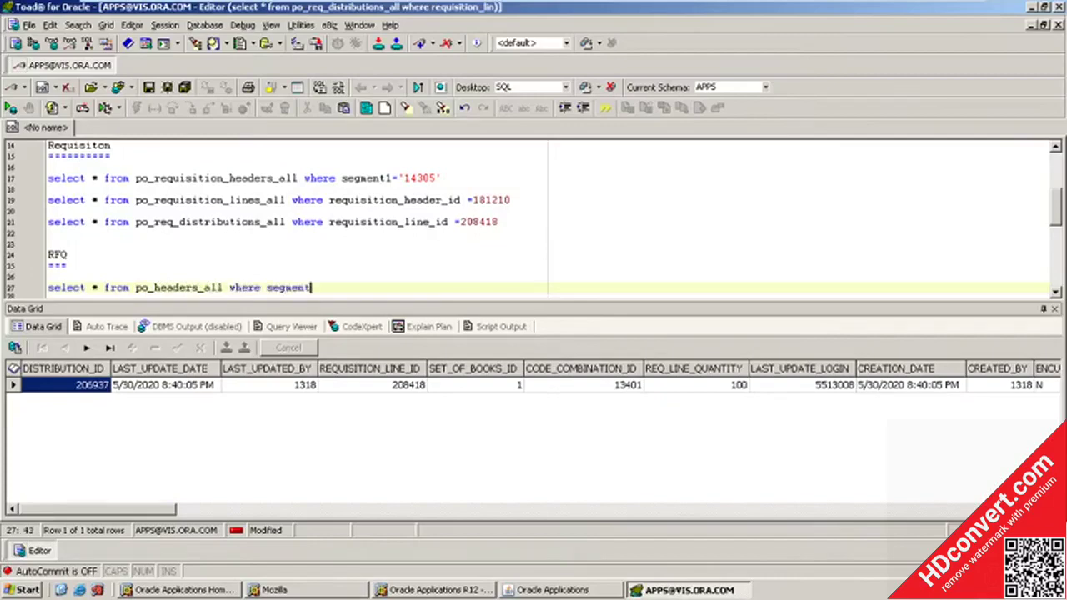
{"action": "type", "text": "1=''"}
{"action": "key", "text": "Left"}
{"action": "left_click", "coordinate": [571, 591]}
{"action": "left_click", "coordinate": [570, 591]}
{"action": "type", "text": "308' and "}
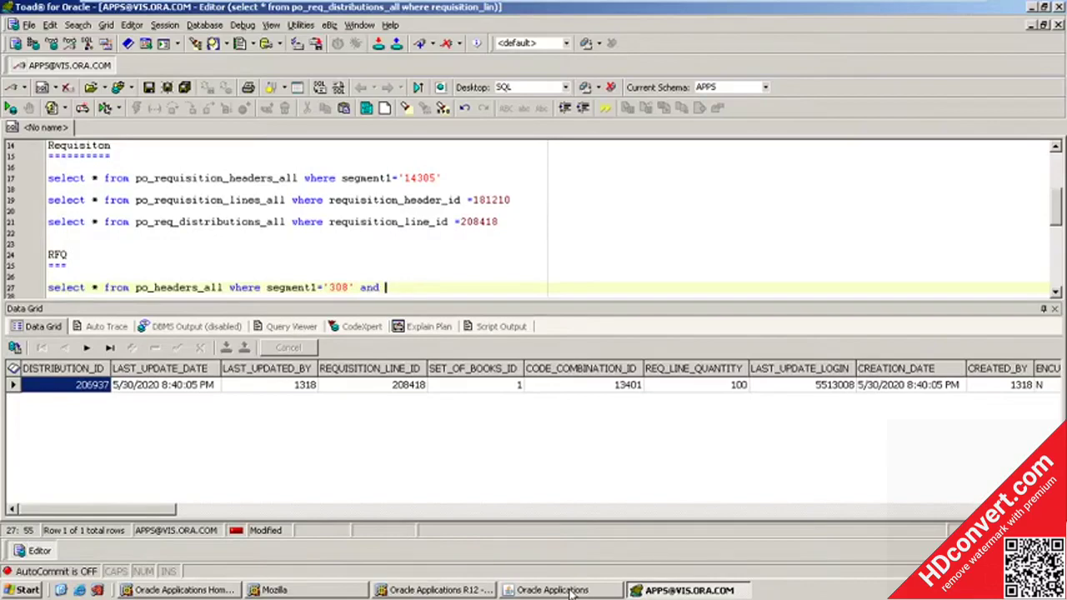
{"action": "type", "text": "type_lockup=co"}
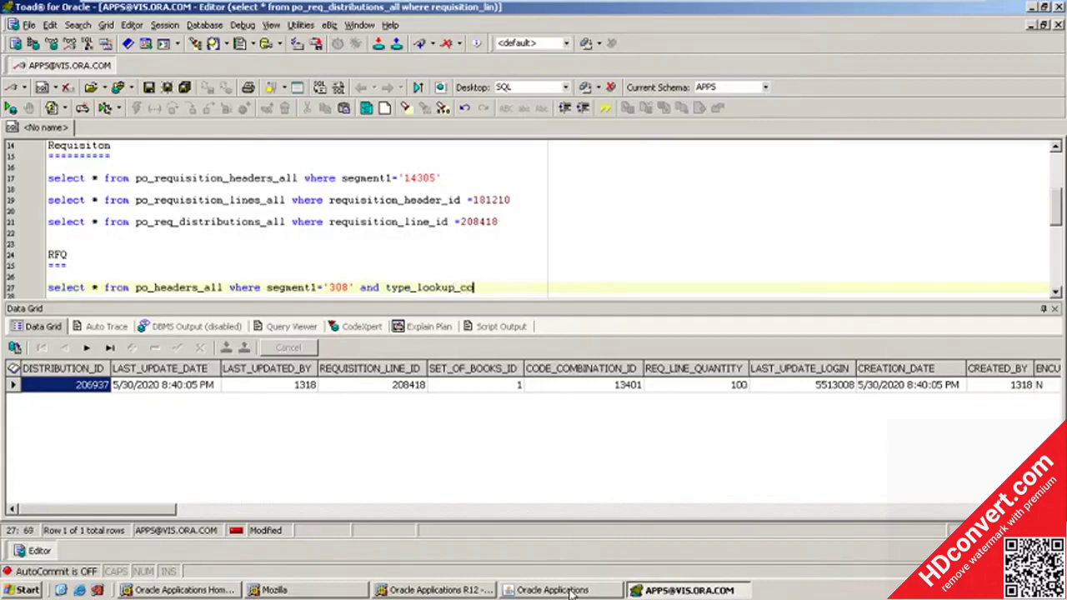
{"action": "type", "text": "de='RFQ"}
{"action": "key", "text": "F9"}
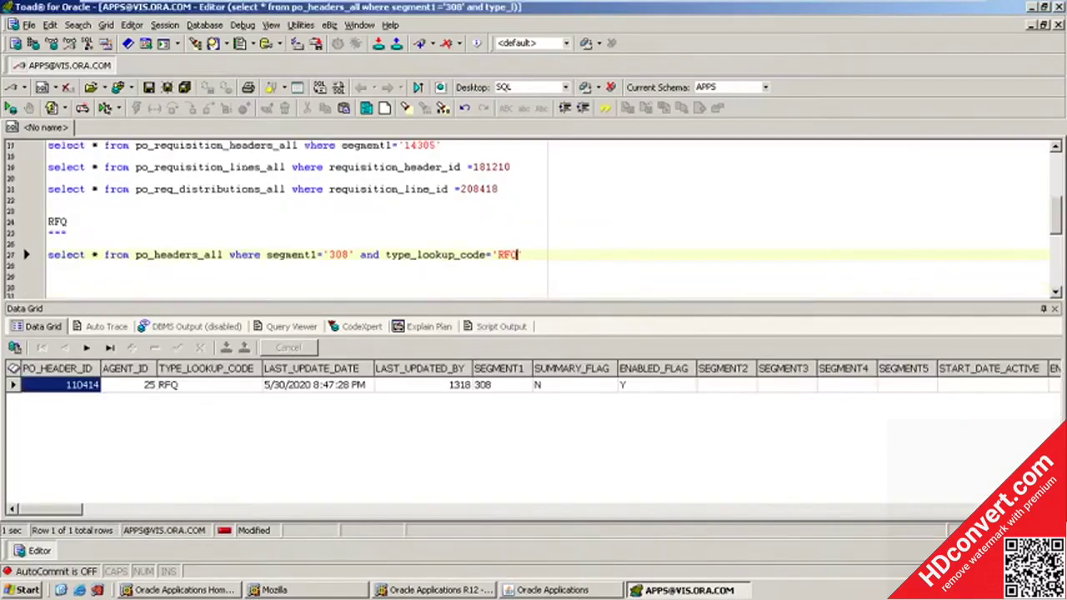
Write and run a query selecting all columns from po_lines_all where po_header_id =110414.
{"action": "left_click", "coordinate": [47, 243]}
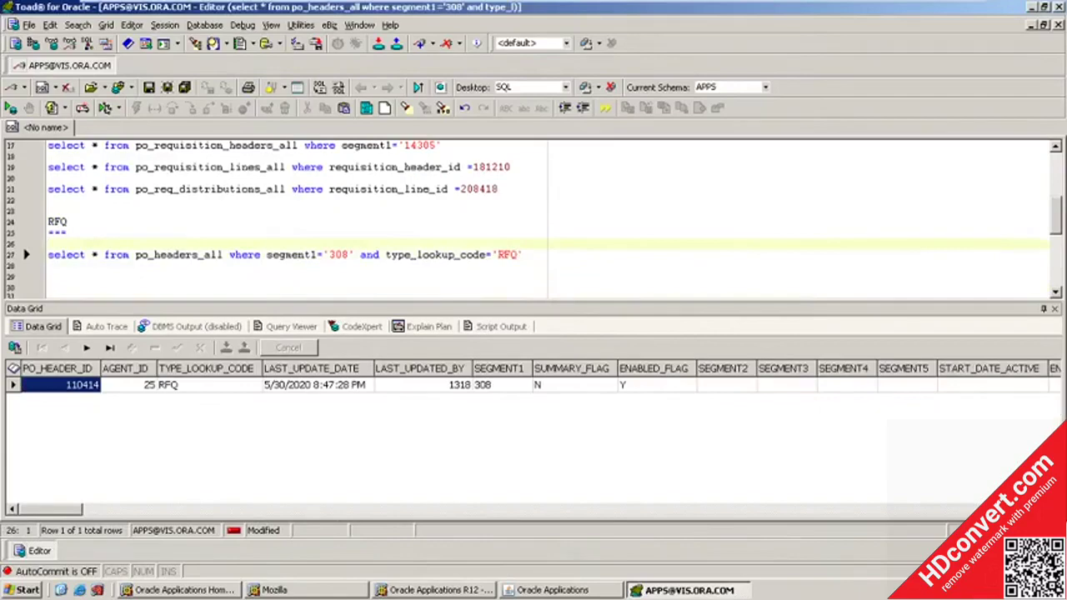
{"action": "left_click", "coordinate": [47, 265]}
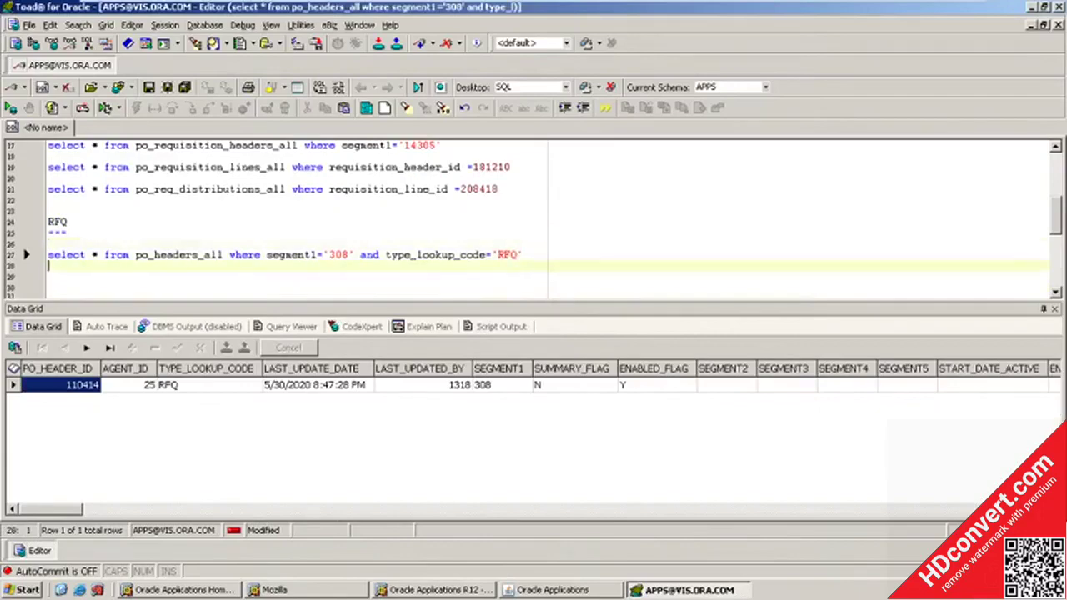
{"action": "key", "text": "Return"}
{"action": "type", "text": "select "}
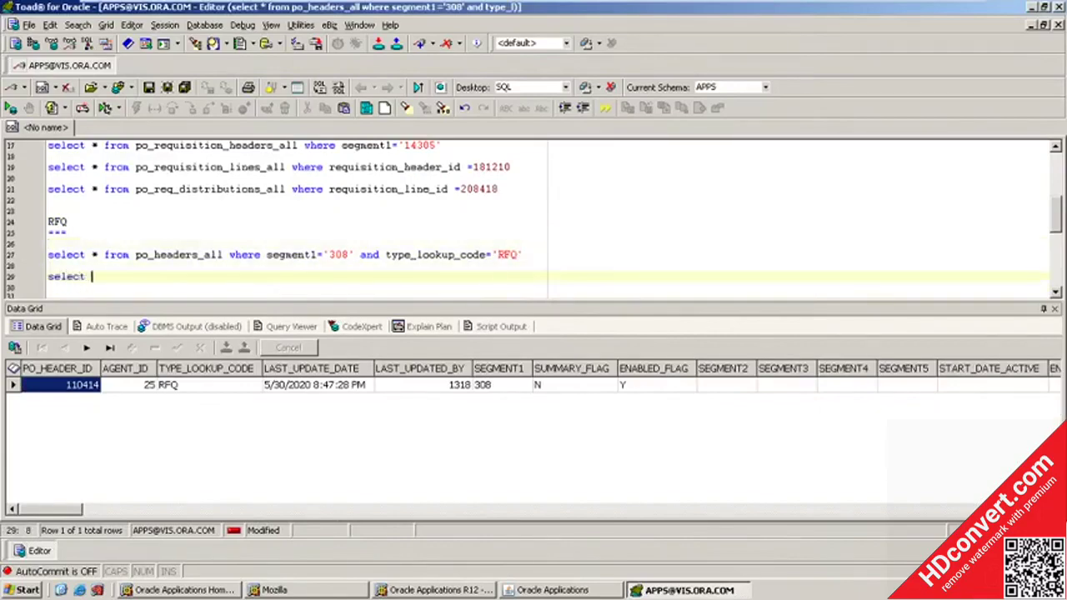
{"action": "type", "text": "* from po"}
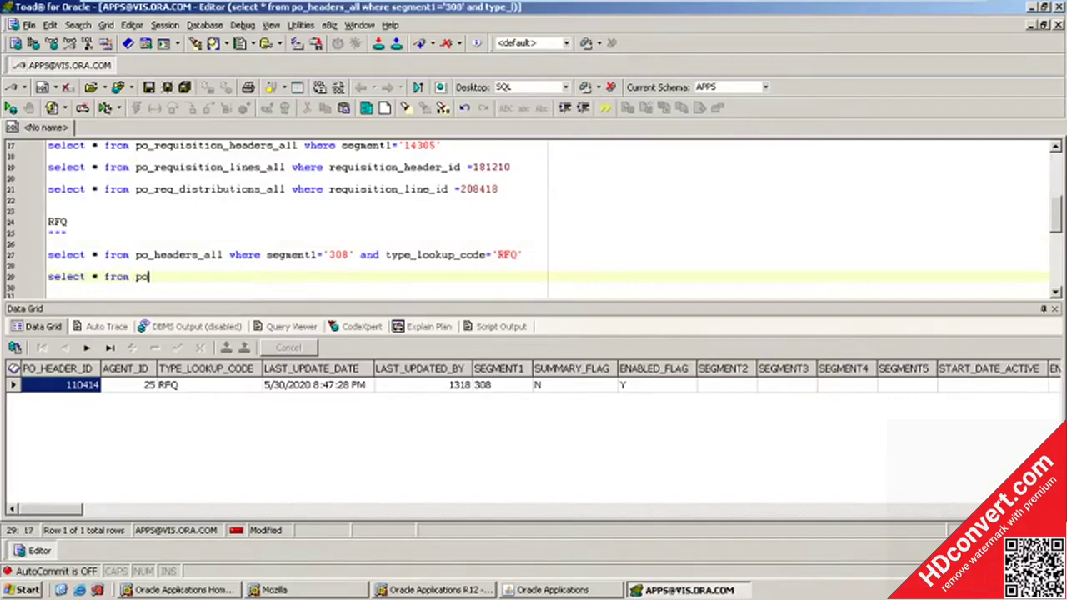
{"action": "type", "text": "_lines_all where po_header_"}
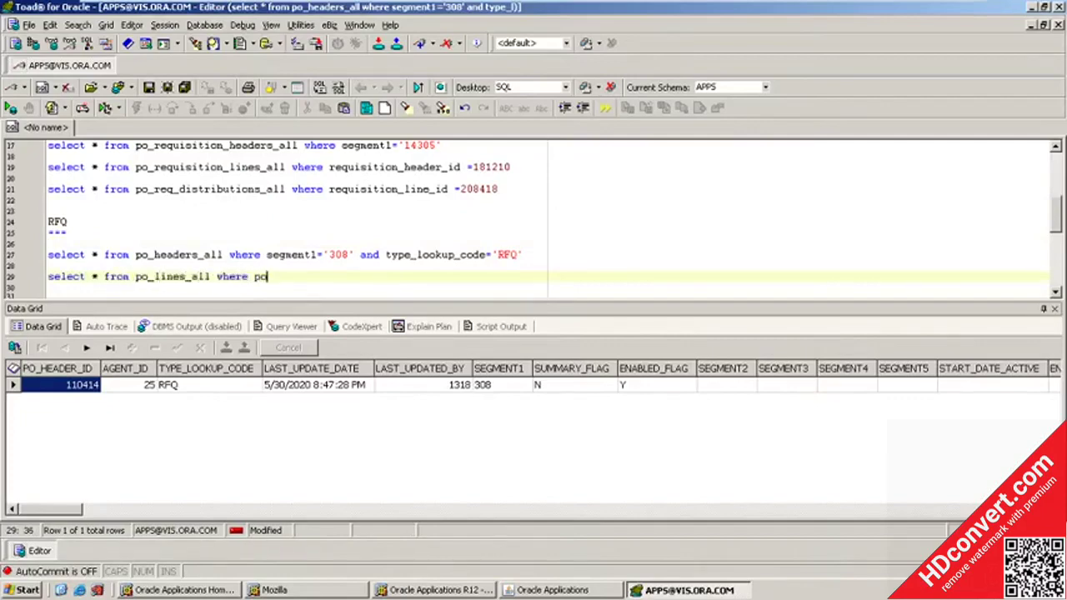
{"action": "type", "text": "id ="}
{"action": "left_click", "coordinate": [93, 388]}
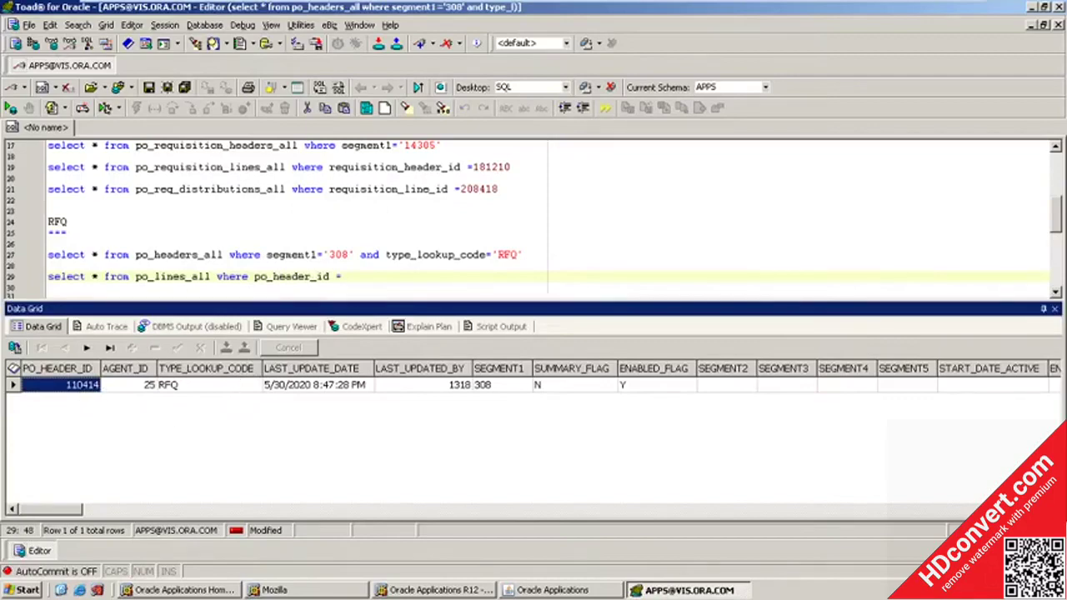
{"action": "left_click", "coordinate": [341, 276]}
{"action": "type", "text": "110414"}
{"action": "key", "text": "F9"}
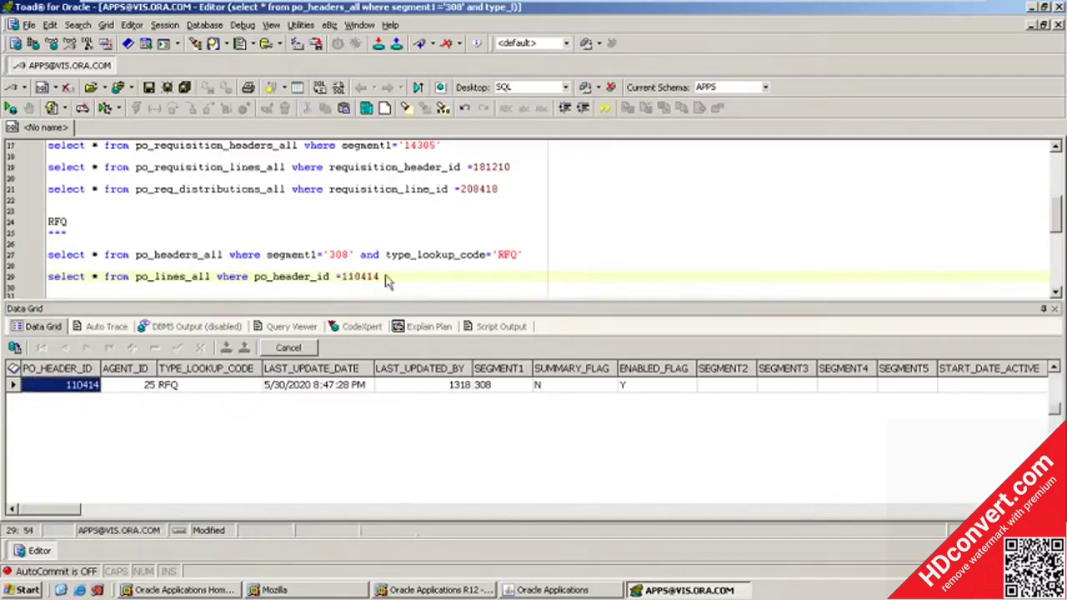
Start a new line below the po_lines_all query, check the RFQ 308 form in Oracle Applications, and return to Toad.
{"action": "key", "text": "Return"}
{"action": "key", "text": "Return"}
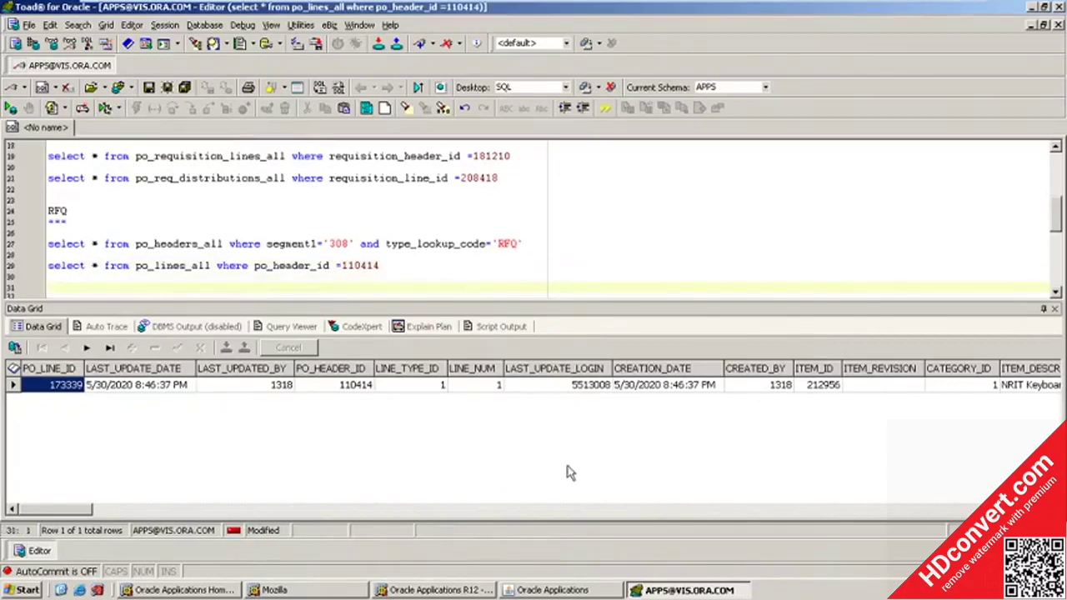
{"action": "left_click", "coordinate": [556, 589]}
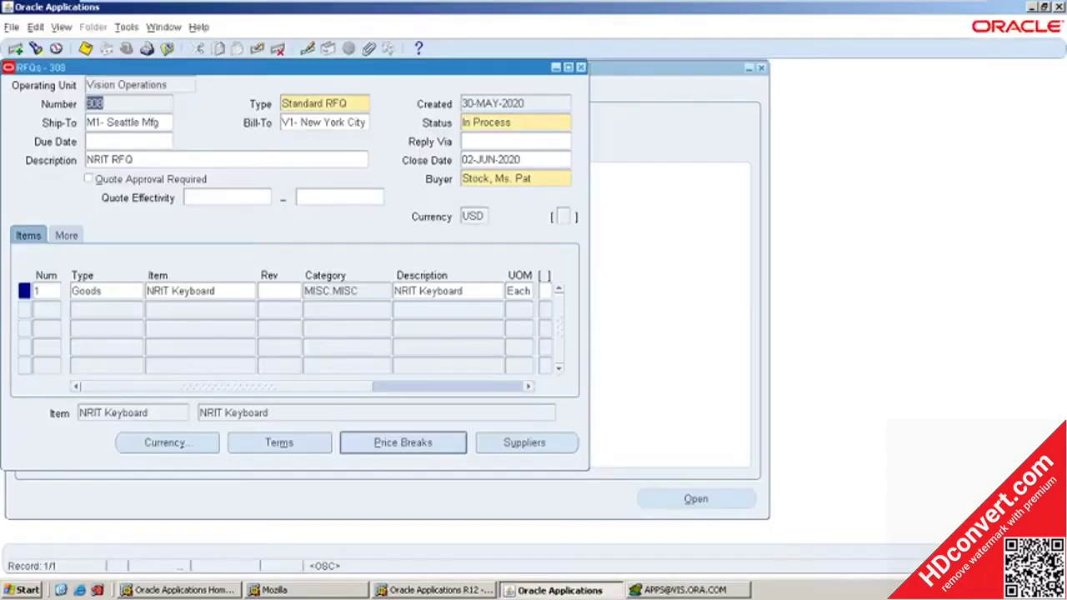
{"action": "left_click", "coordinate": [589, 591]}
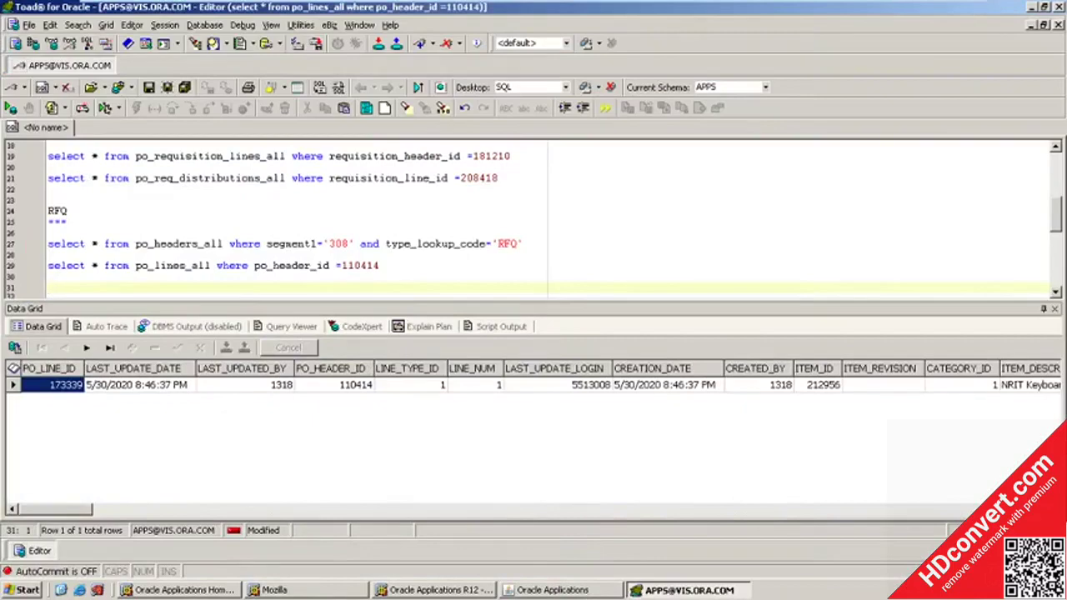
{"action": "left_click", "coordinate": [574, 589]}
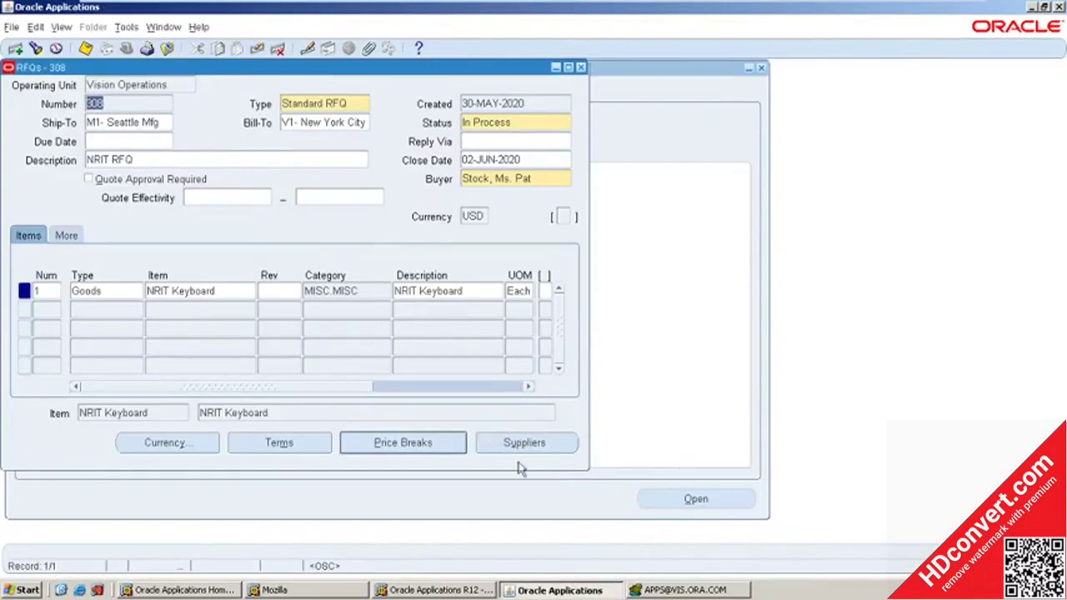
{"action": "left_click", "coordinate": [548, 588]}
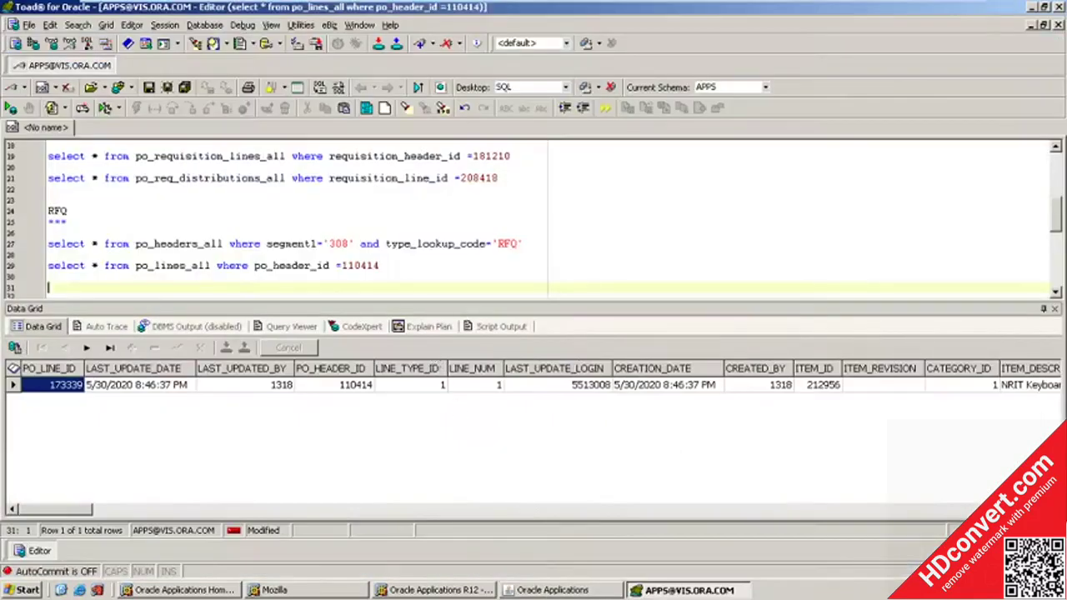
Write and try to run a query selecting all columns from po_req_vendors where po_header_id = 110414.
{"action": "type", "text": "select * from "}
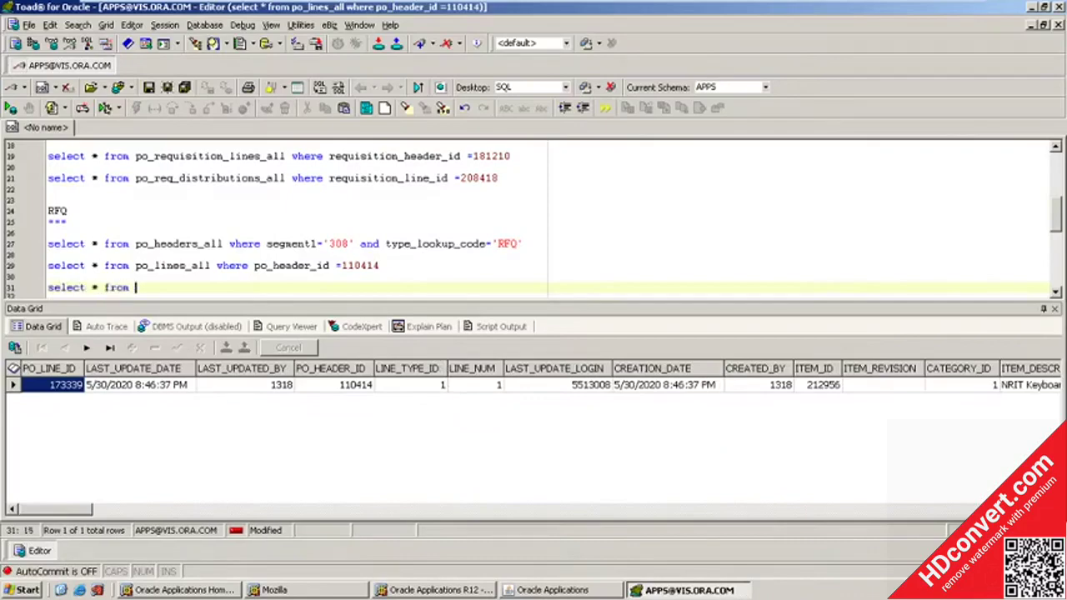
{"action": "type", "text": "po_req_vendors"}
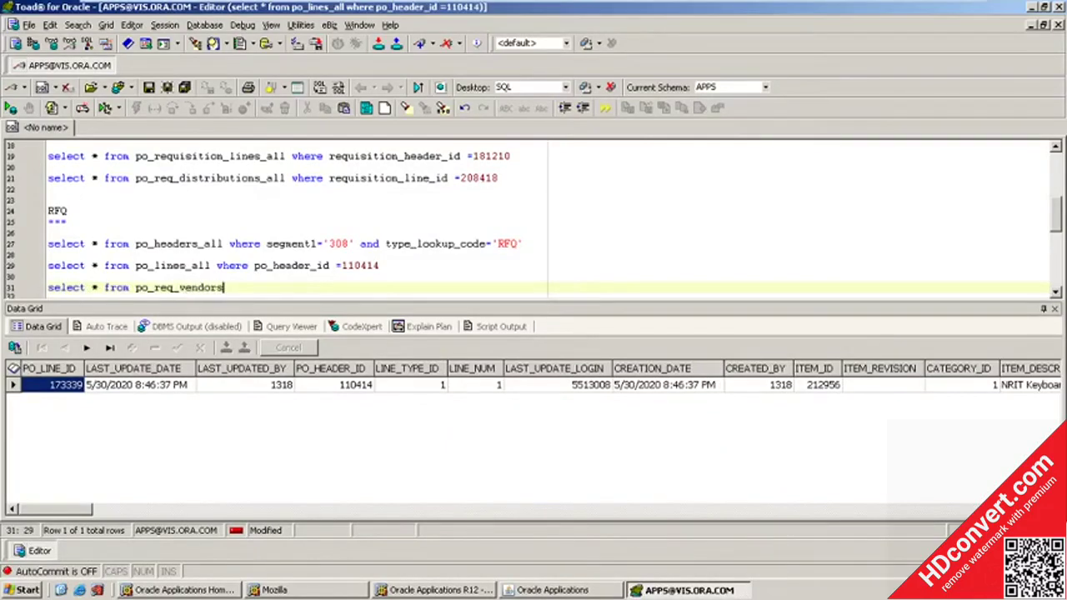
{"action": "type", "text": " where po_header_id ="}
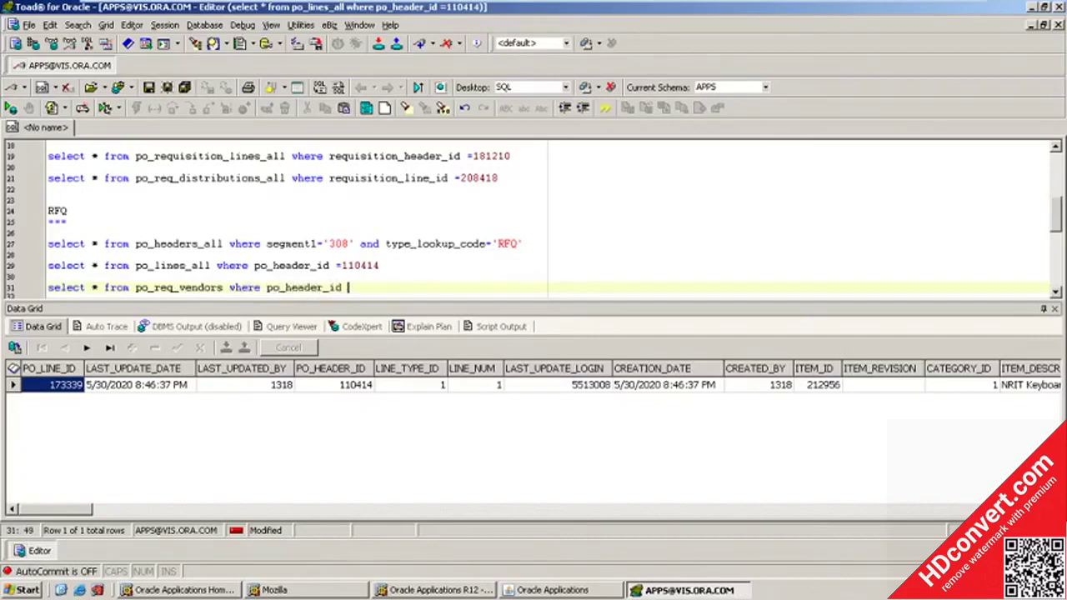
{"action": "double_click", "coordinate": [360, 265]}
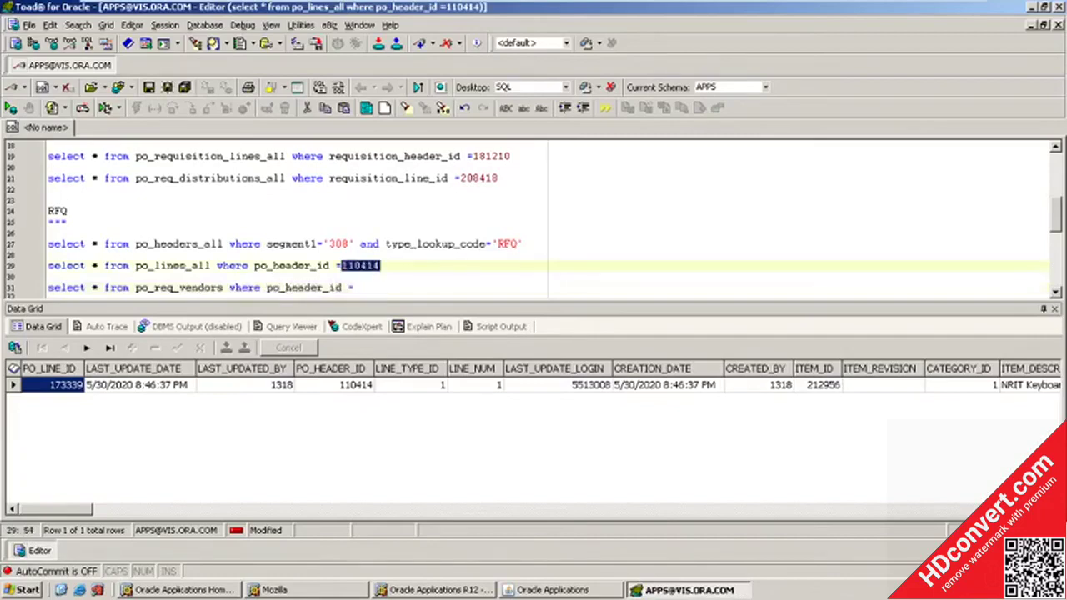
{"action": "key", "text": "ctrl+c"}
{"action": "left_click", "coordinate": [429, 286]}
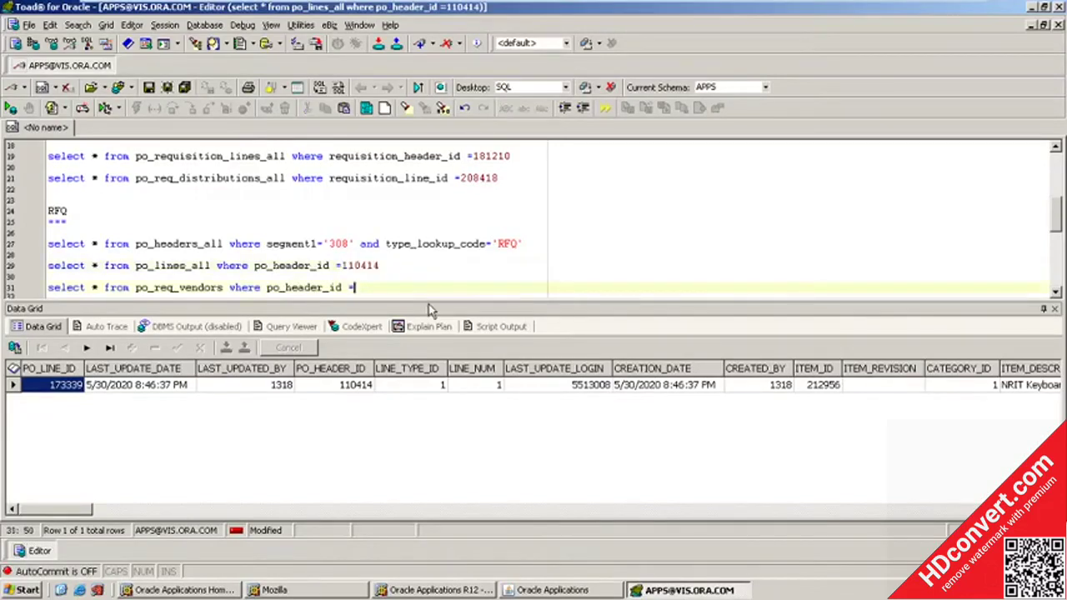
{"action": "key", "text": "ctrl+v"}
{"action": "key", "text": "F9"}
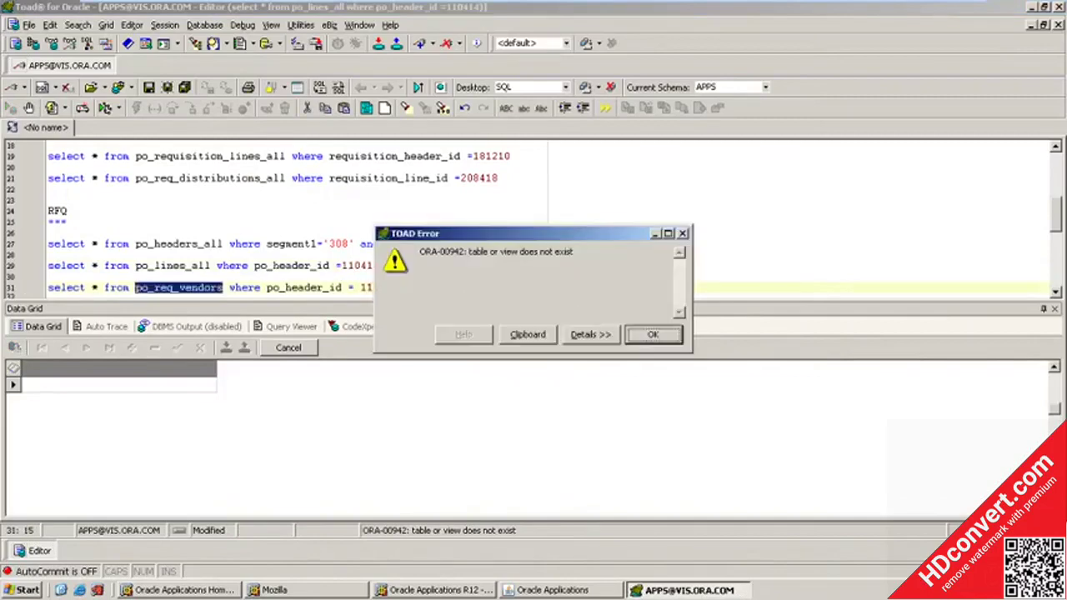
{"action": "left_click", "coordinate": [662, 334]}
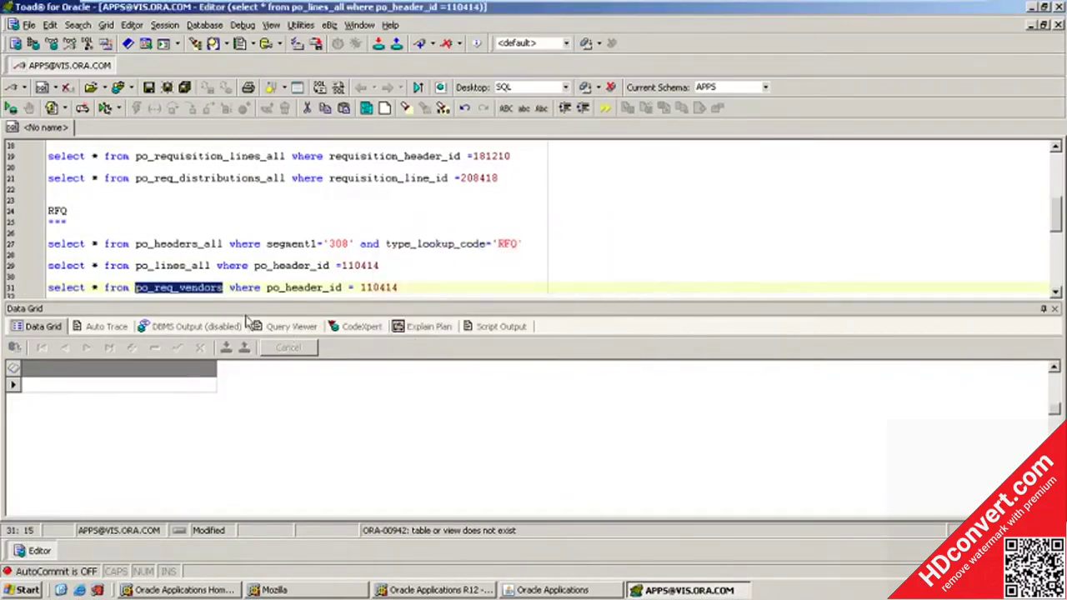
Try to run the vendor query with the table name changed to po_reqs_vendors.
{"action": "left_click", "coordinate": [173, 288]}
{"action": "left_click", "coordinate": [174, 288]}
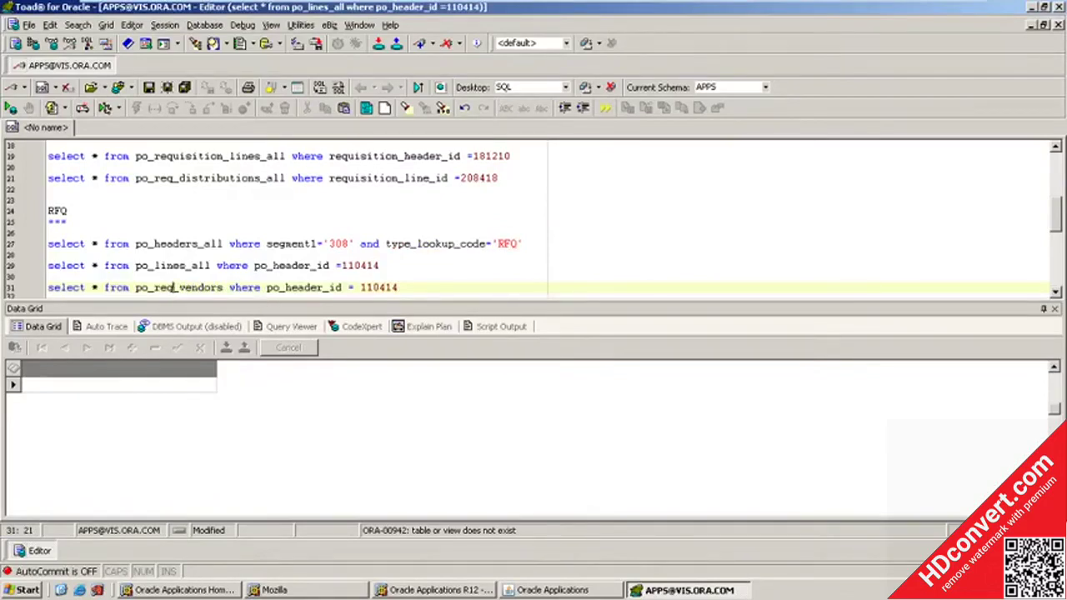
{"action": "left_click", "coordinate": [230, 288]}
{"action": "left_click", "coordinate": [172, 286]}
{"action": "type", "text": "s"}
{"action": "key", "text": "F9"}
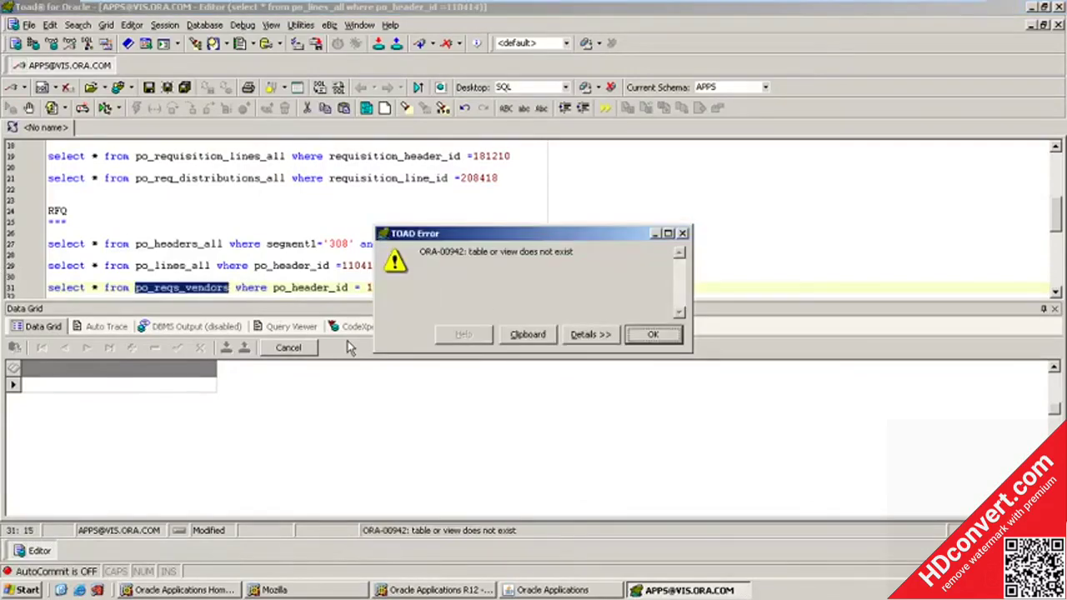
{"action": "left_click", "coordinate": [674, 337]}
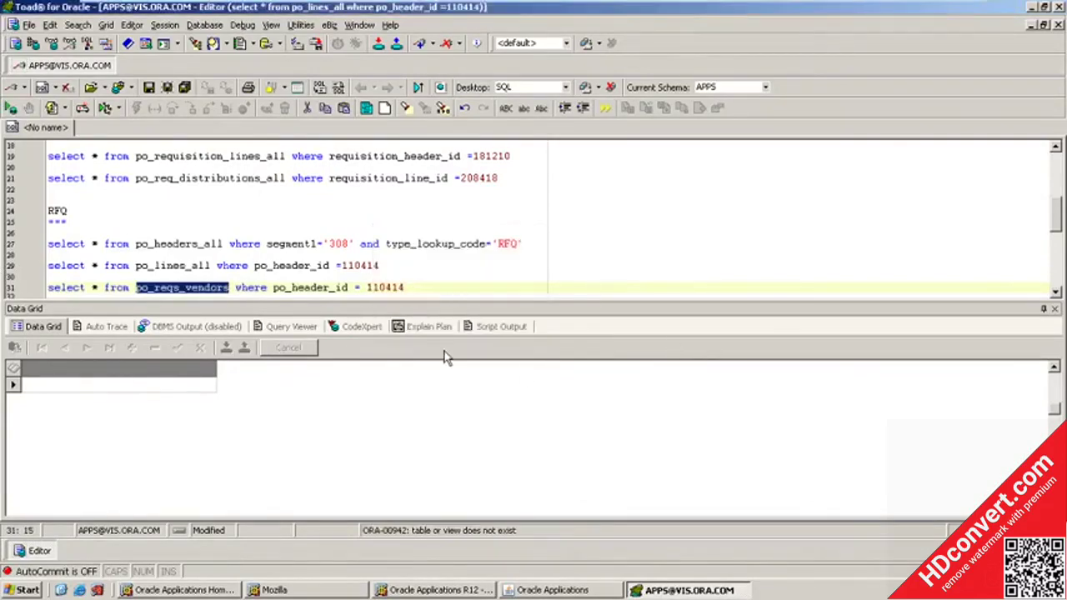
Replace the table name in the vendor query with po_rfq_vendors, run it, and check the supplier row's last update date.
{"action": "type", "text": "po"}
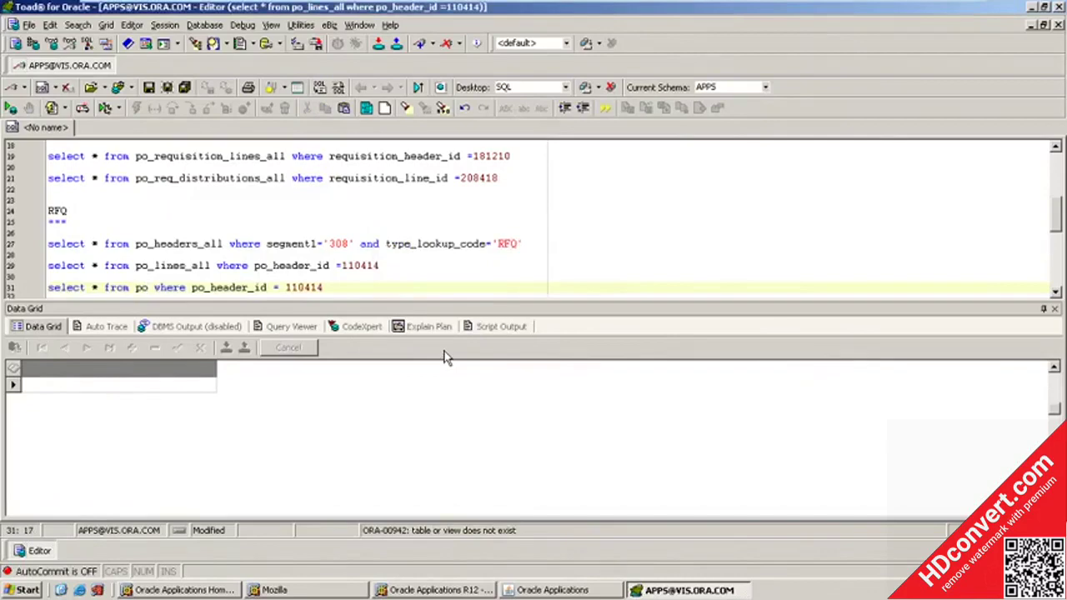
{"action": "type", "text": "_"}
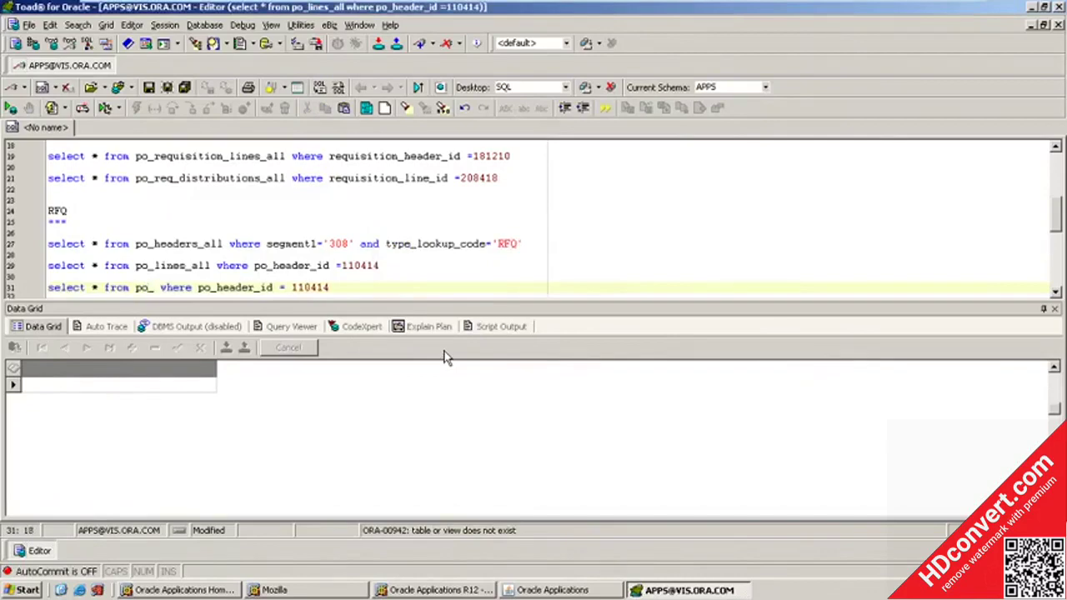
{"action": "type", "text": "rf"}
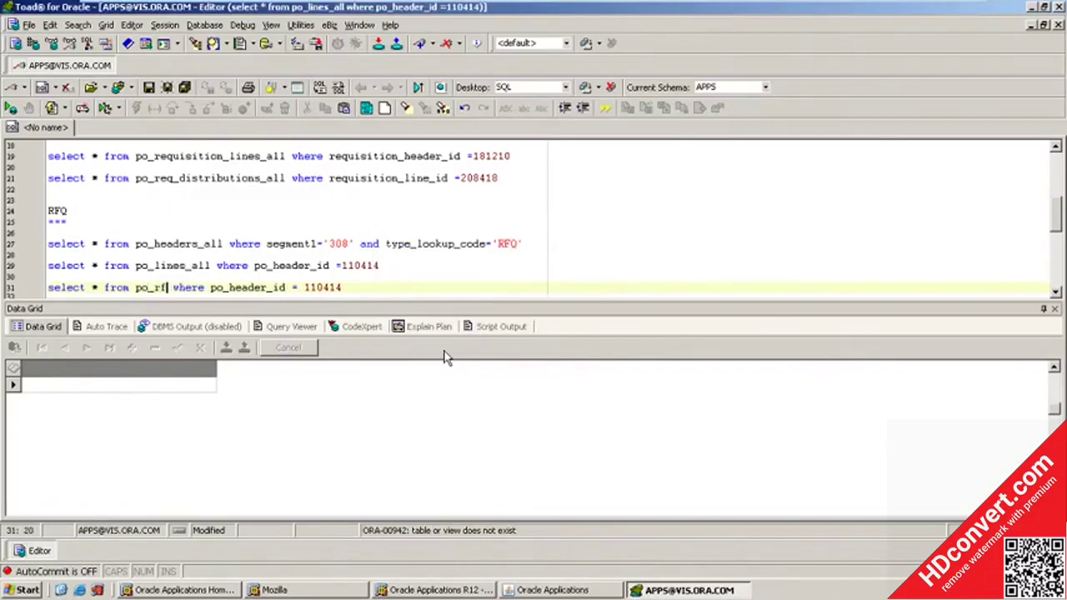
{"action": "type", "text": "q"}
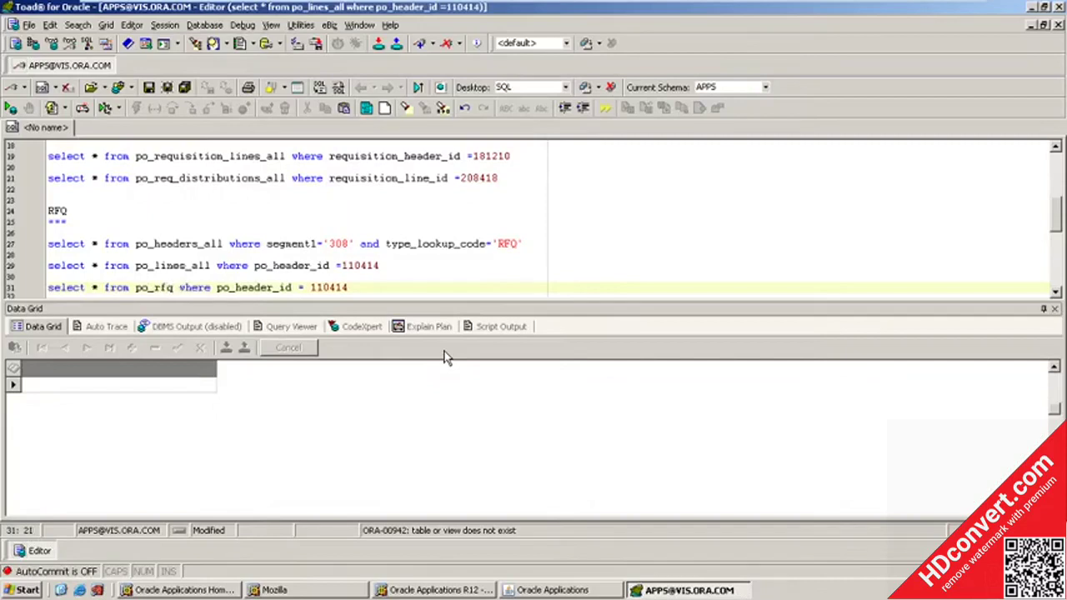
{"action": "type", "text": "_vendor"}
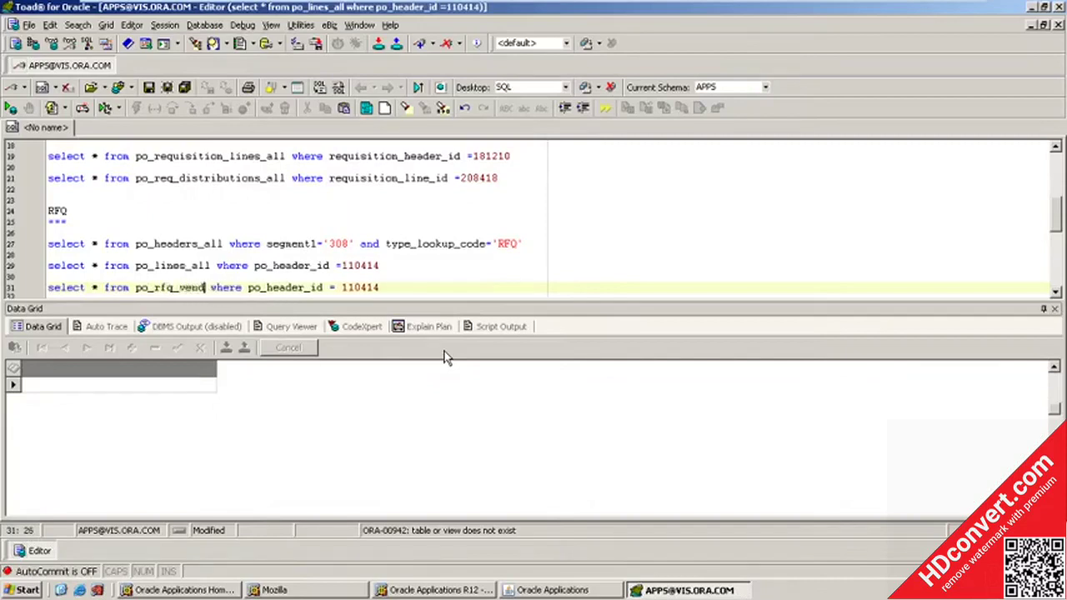
{"action": "type", "text": "s"}
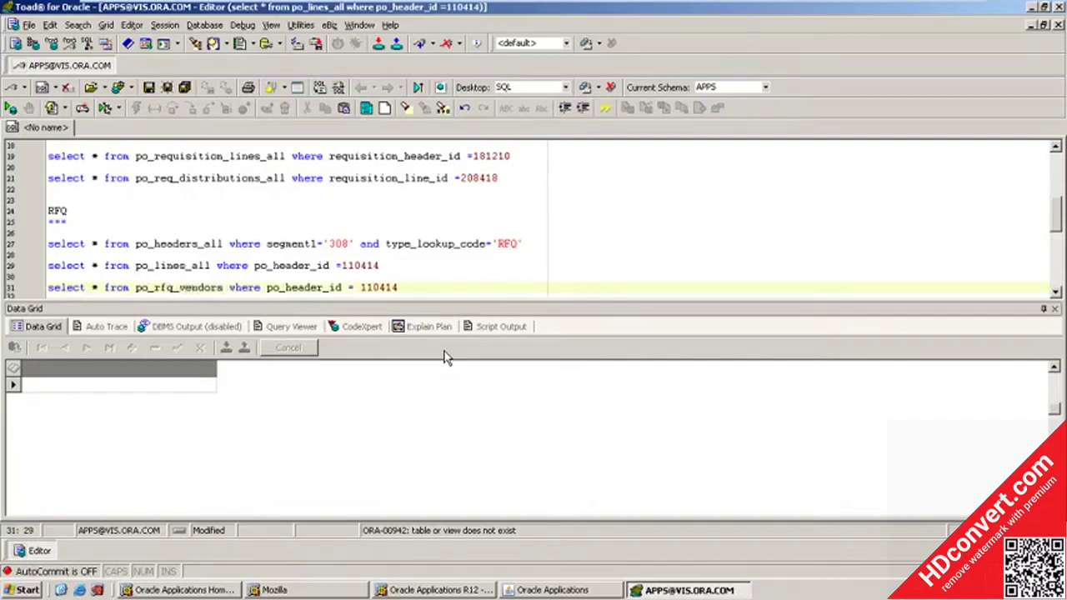
{"action": "key", "text": "F9"}
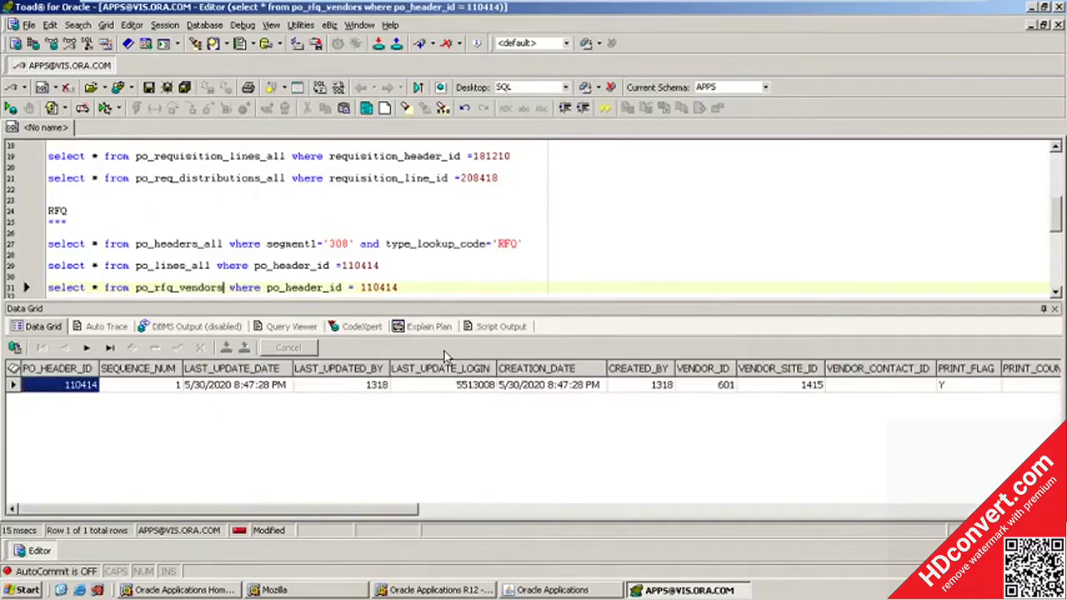
{"action": "left_click", "coordinate": [281, 385]}
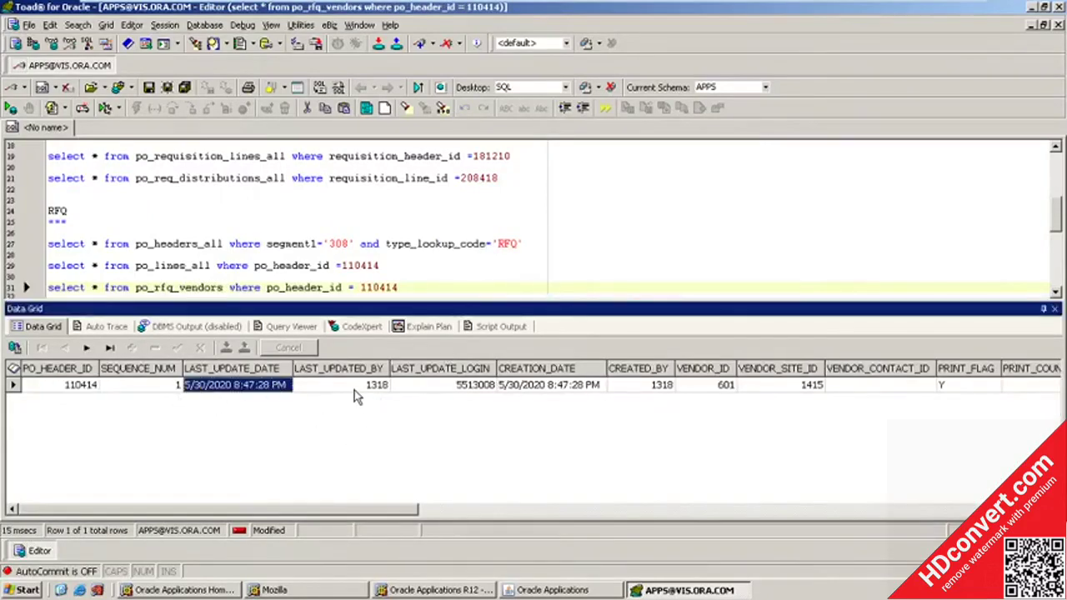
Switch to Oracle Applications, add Advantage Corp with site ADVANTAGE - US as the second supplier of RFQ 308, and save.
{"action": "left_click", "coordinate": [534, 590]}
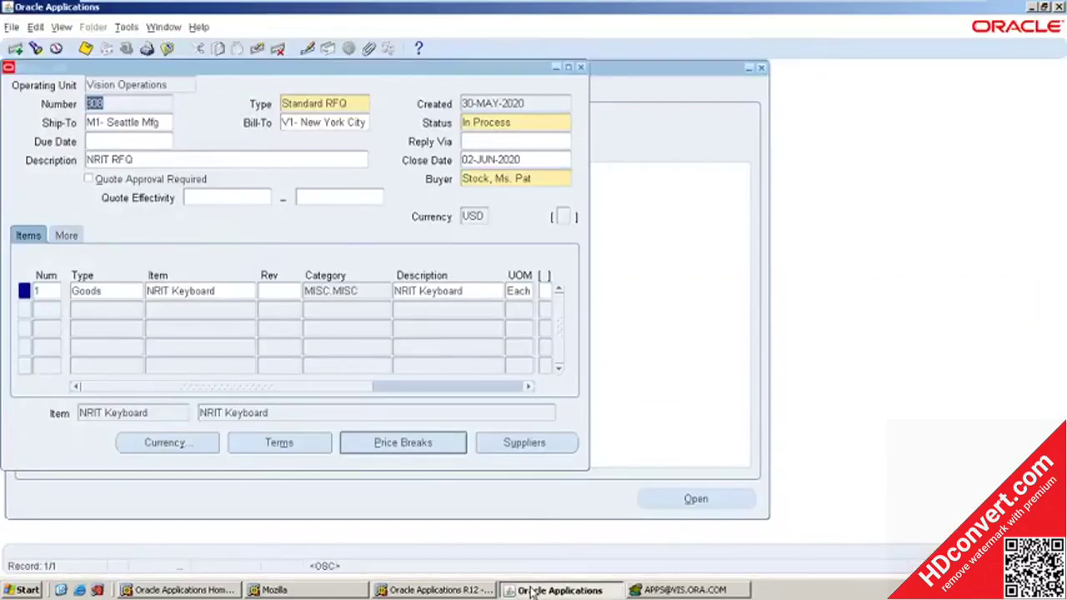
{"action": "left_click", "coordinate": [526, 443]}
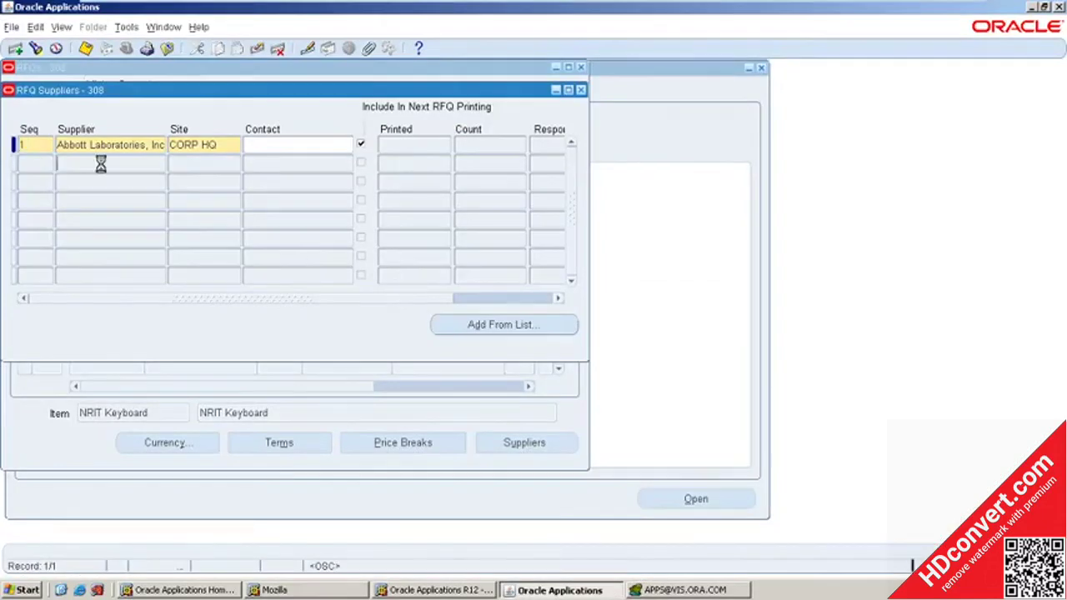
{"action": "key", "text": "Down"}
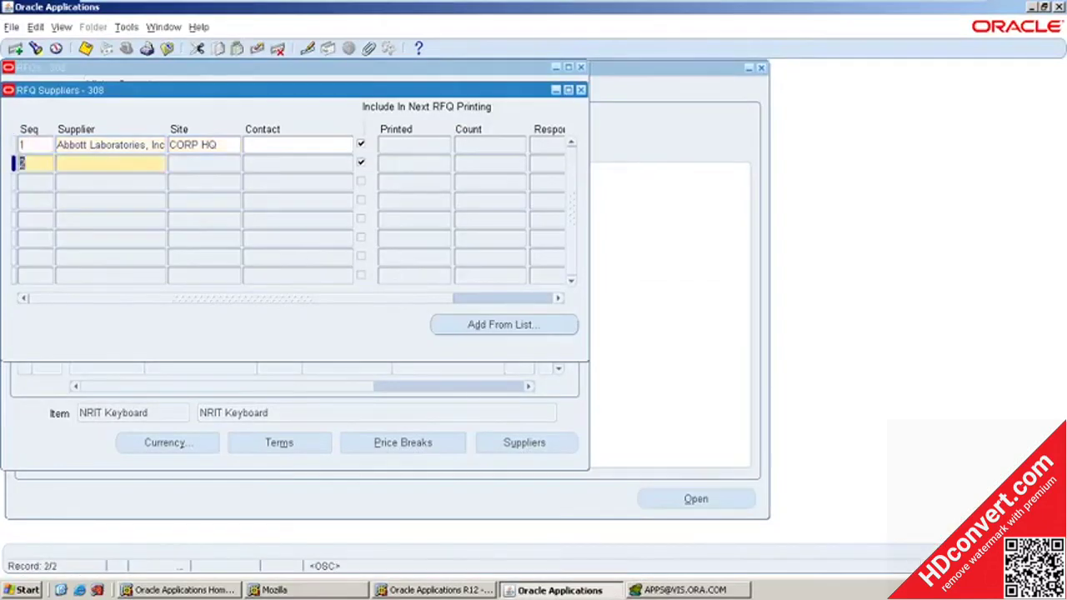
{"action": "left_click", "coordinate": [158, 164]}
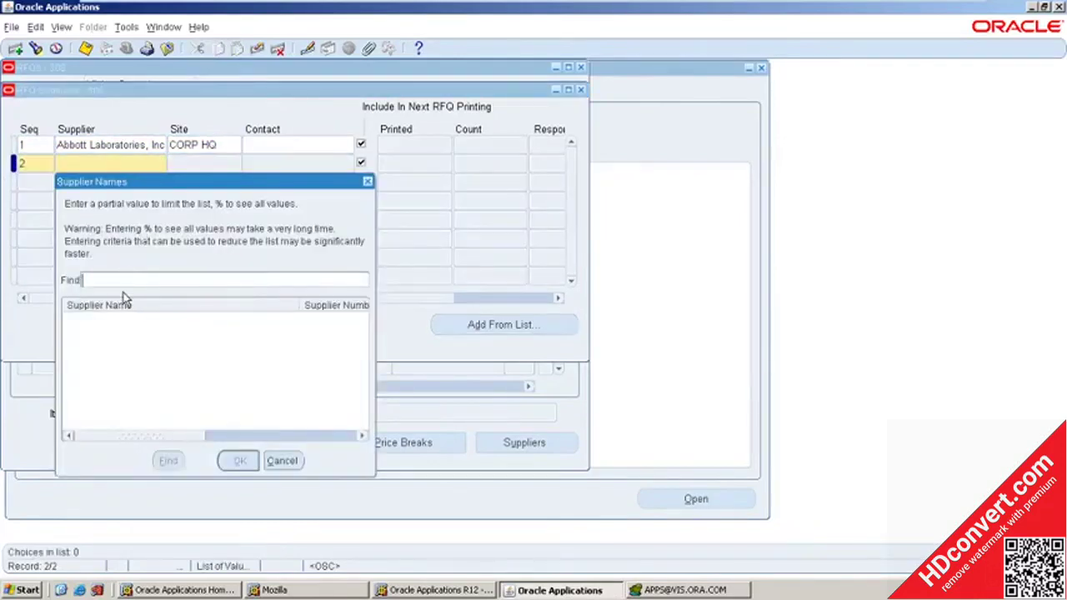
{"action": "type", "text": "%"}
{"action": "left_click", "coordinate": [168, 460]}
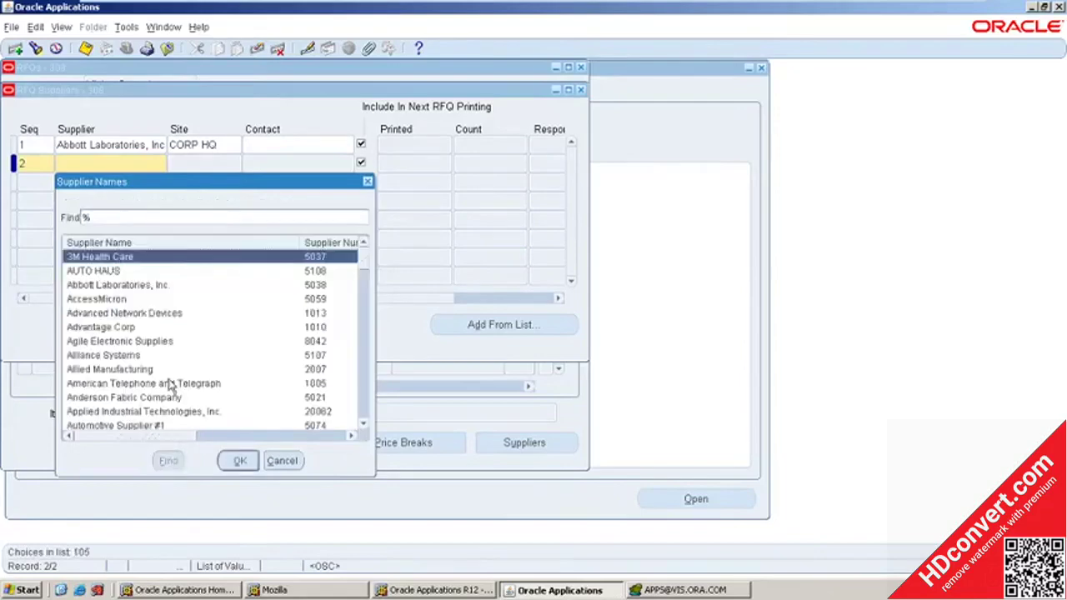
{"action": "double_click", "coordinate": [115, 329]}
{"action": "left_click", "coordinate": [236, 164]}
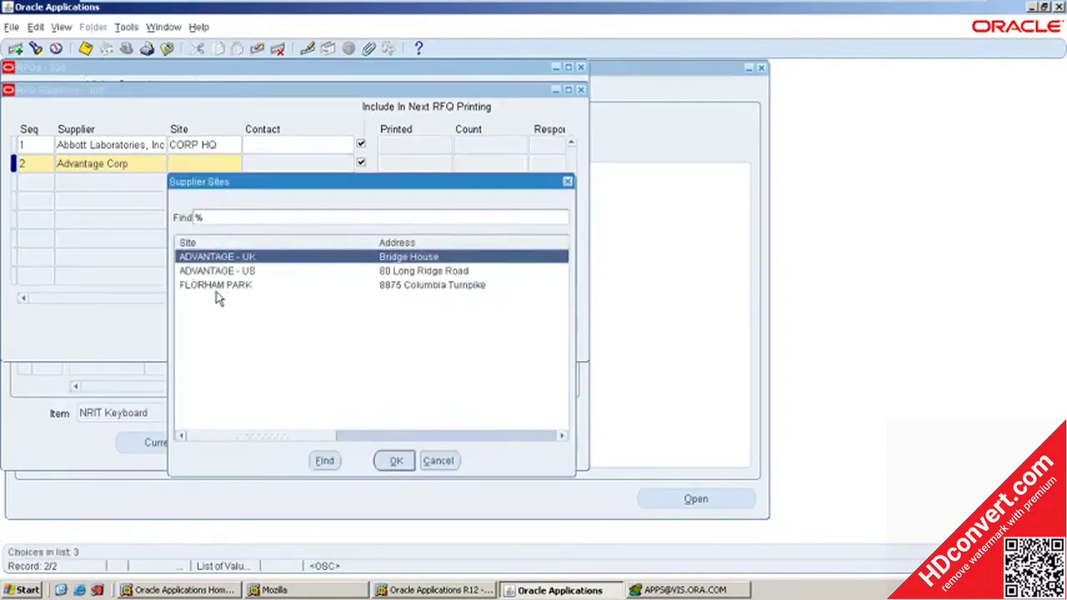
{"action": "double_click", "coordinate": [234, 274]}
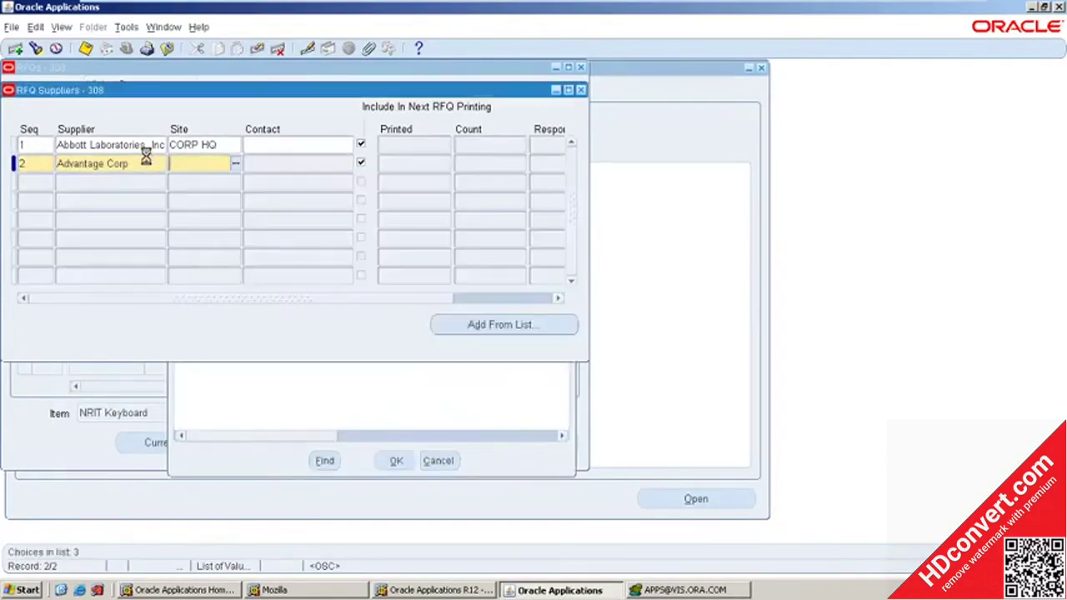
{"action": "left_click", "coordinate": [86, 50]}
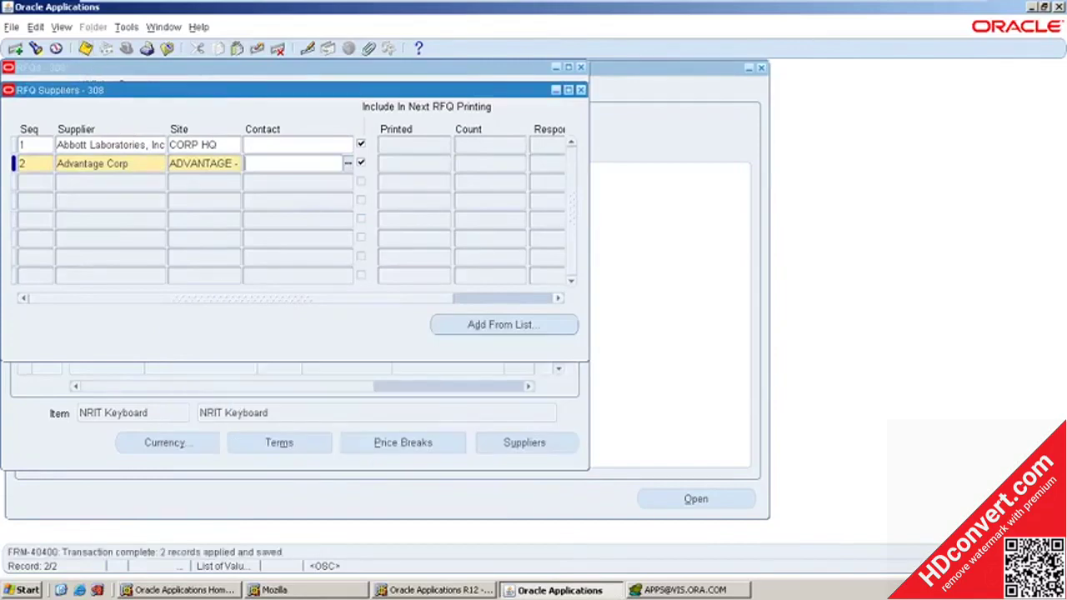
Switch to Toad, rerun the po_rfq_vendors query, and compare the last update dates of the supplier rows.
{"action": "left_click", "coordinate": [712, 590]}
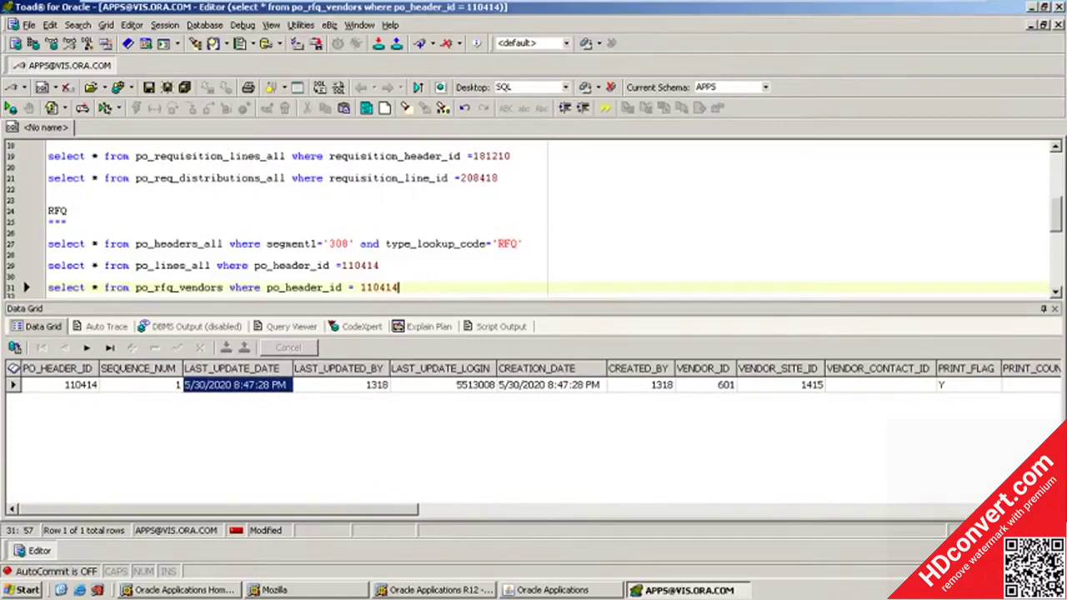
{"action": "key", "text": "F9"}
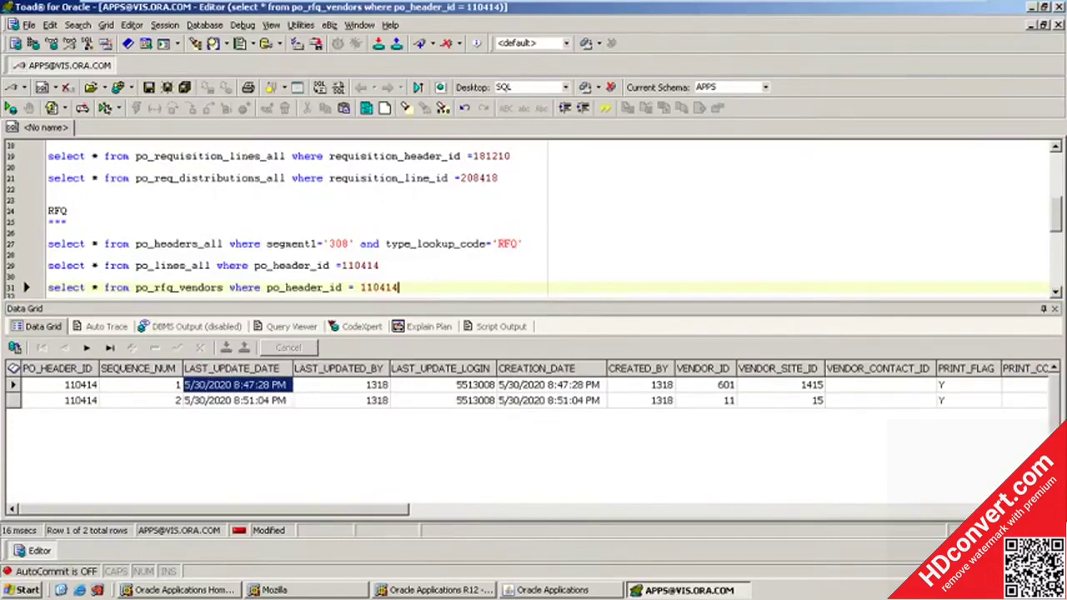
{"action": "left_click", "coordinate": [347, 405]}
{"action": "left_click", "coordinate": [253, 386]}
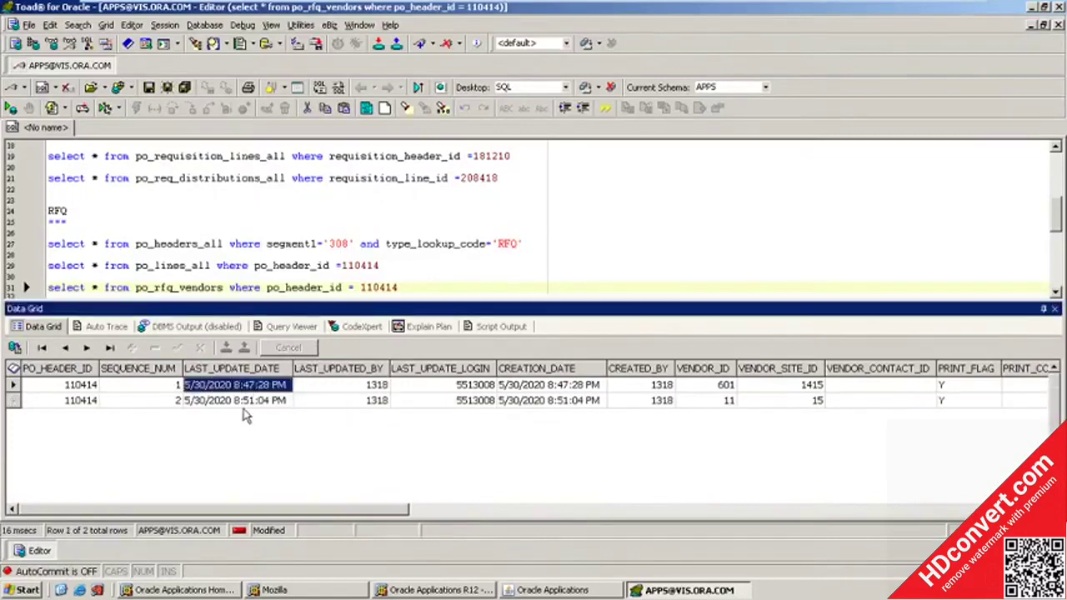
{"action": "left_click", "coordinate": [246, 405]}
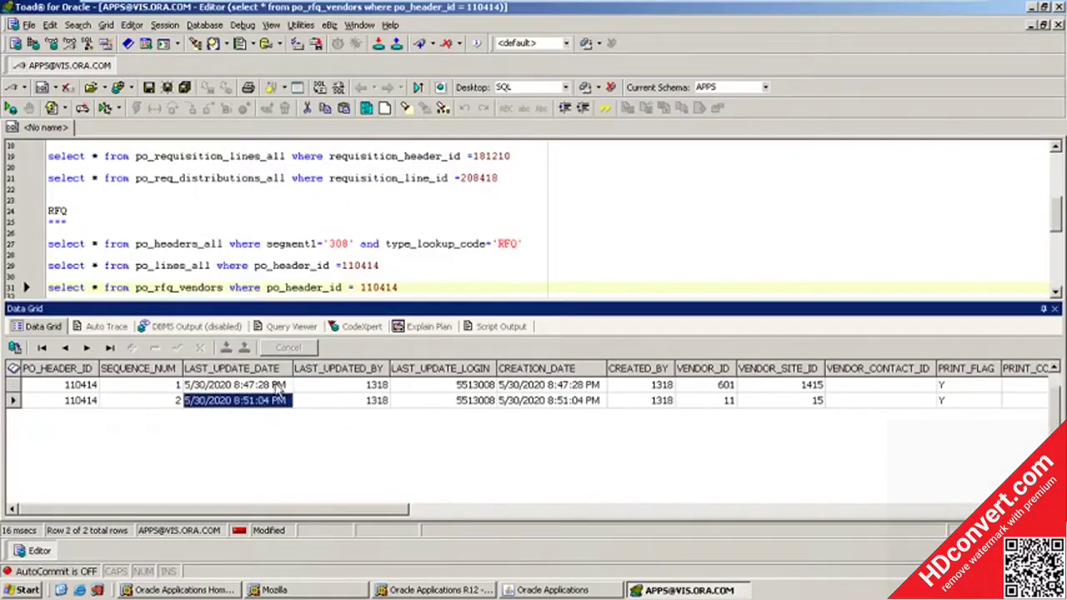
Check the first supplier row's last update date, then switch to Oracle Applications and close the RFQ 308 suppliers and header windows.
{"action": "left_click", "coordinate": [275, 385]}
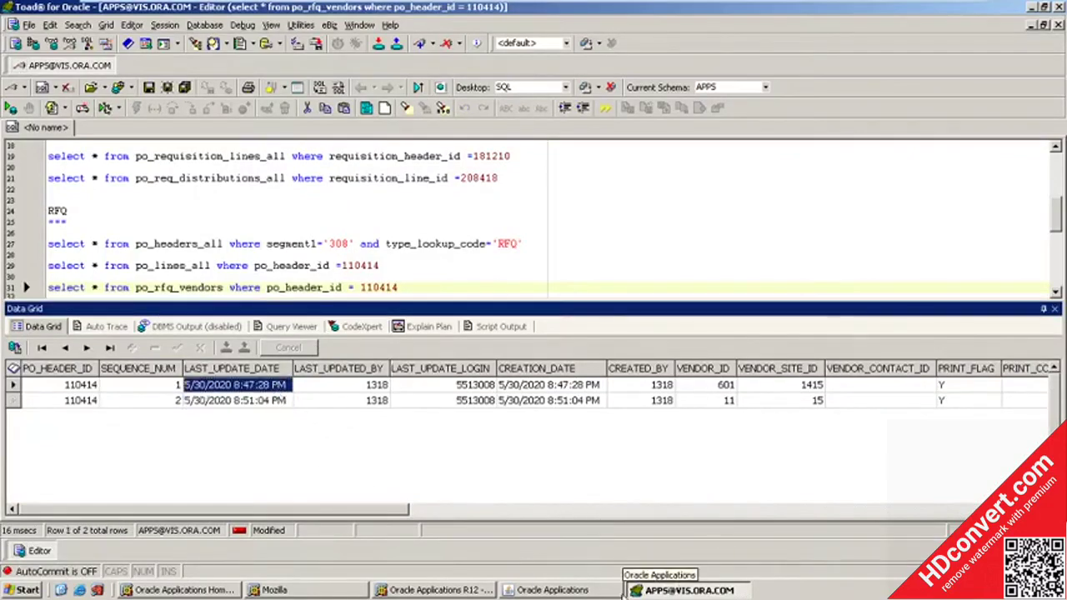
{"action": "left_click", "coordinate": [607, 589]}
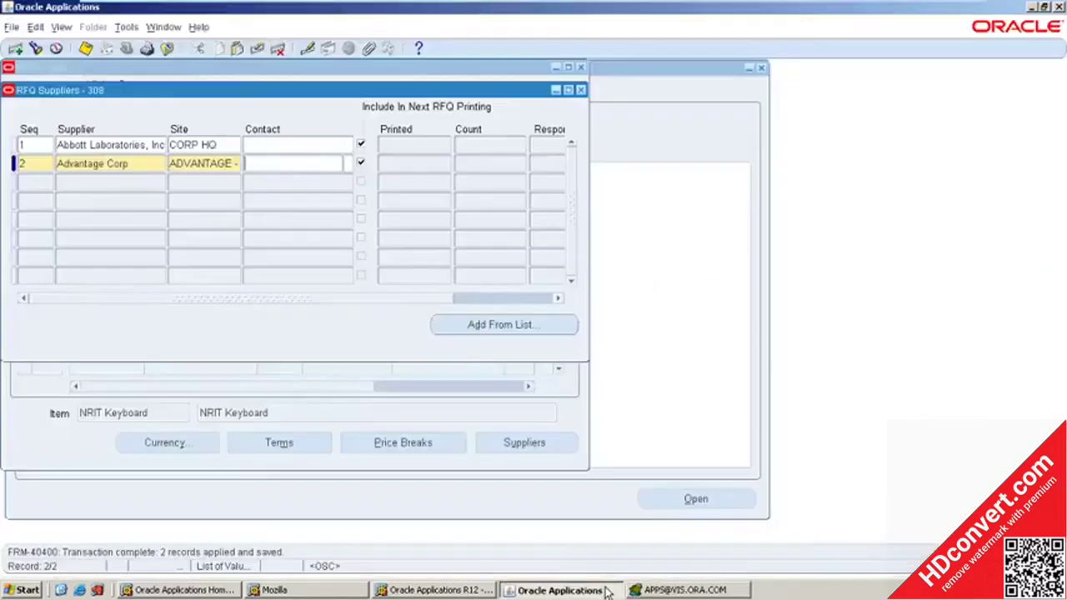
{"action": "left_click", "coordinate": [582, 88]}
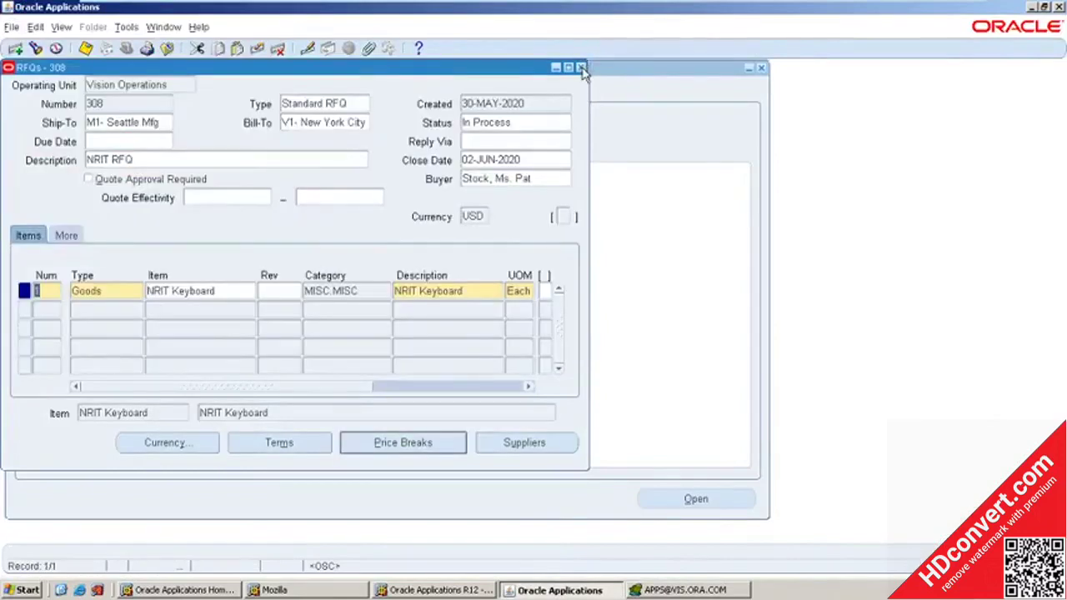
{"action": "left_click", "coordinate": [582, 71]}
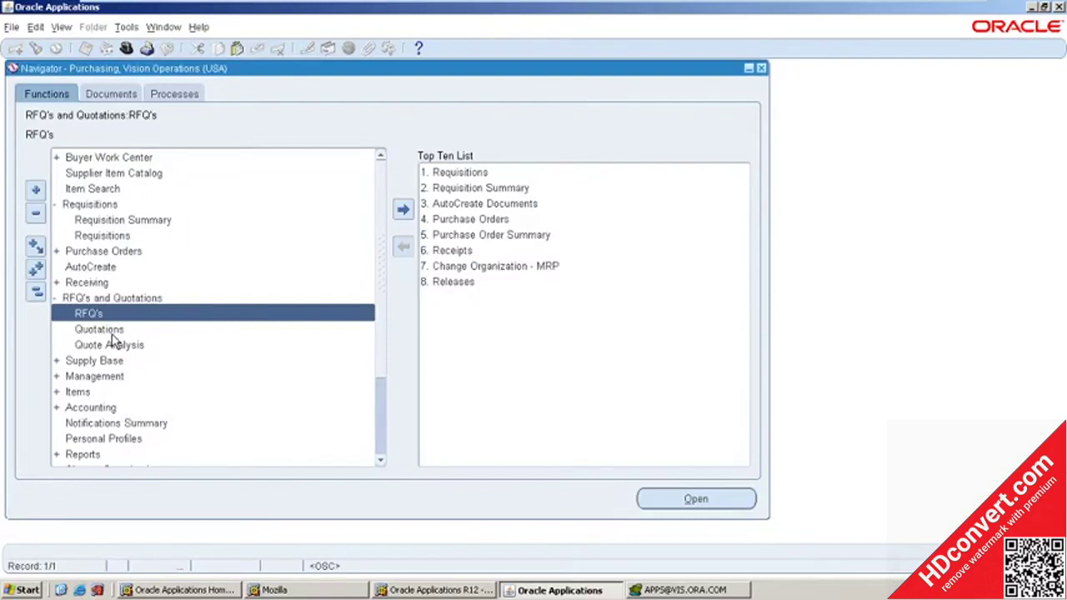
{"action": "left_click", "coordinate": [98, 329]}
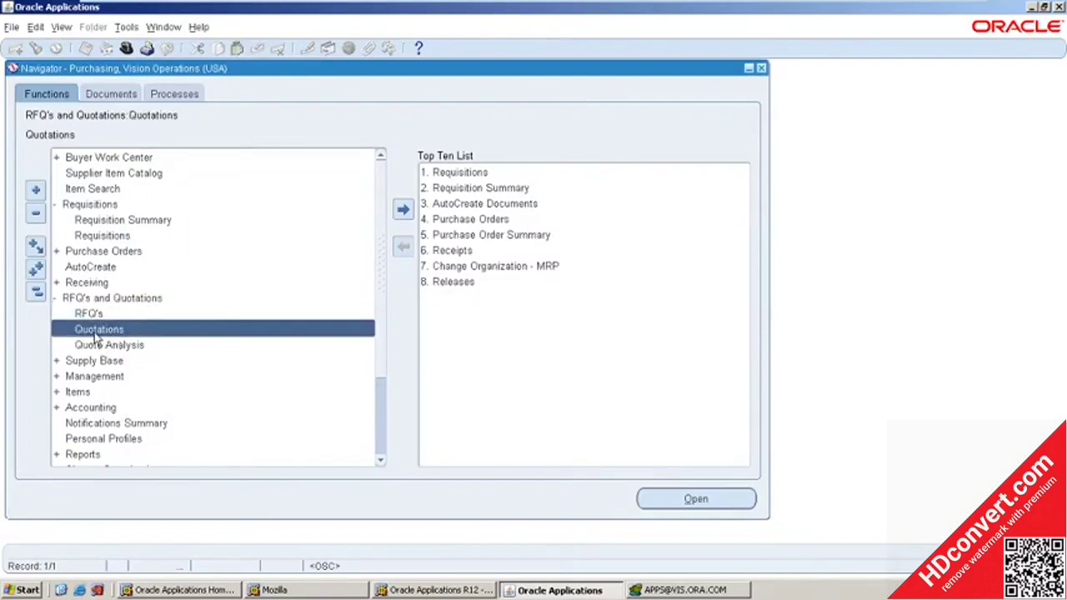
{"action": "double_click", "coordinate": [95, 337]}
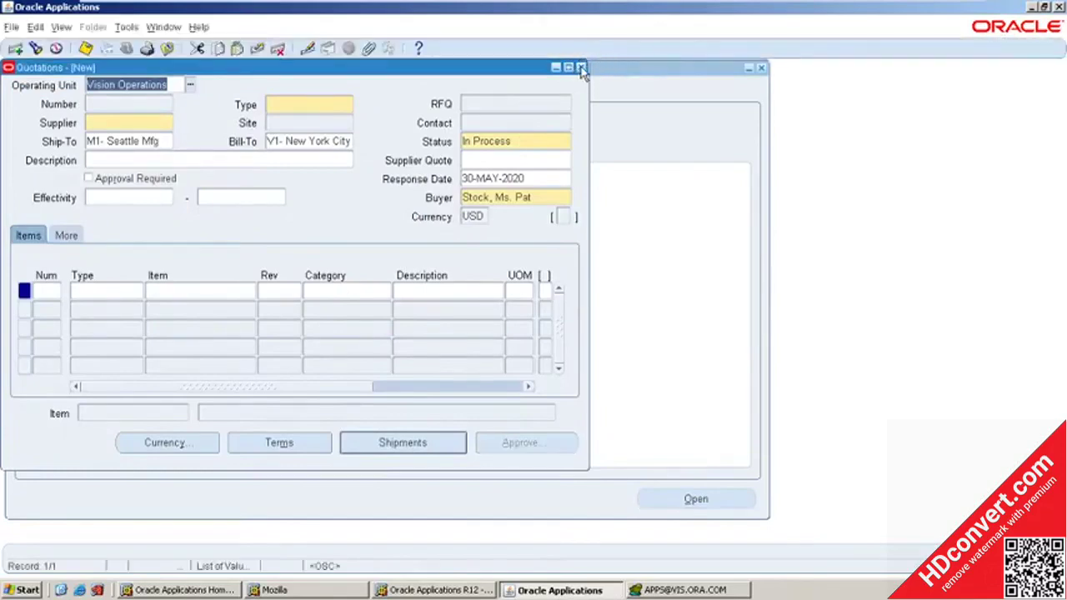
{"action": "left_click", "coordinate": [581, 68]}
Open the RFQs form and query RFQ number 308.
{"action": "double_click", "coordinate": [92, 313]}
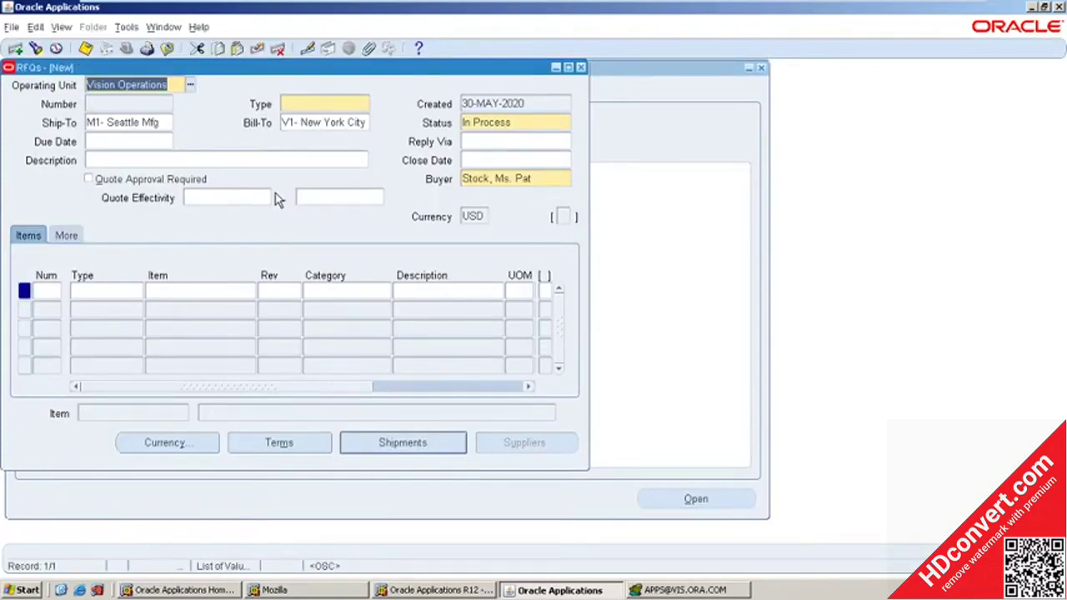
{"action": "key", "text": "F11"}
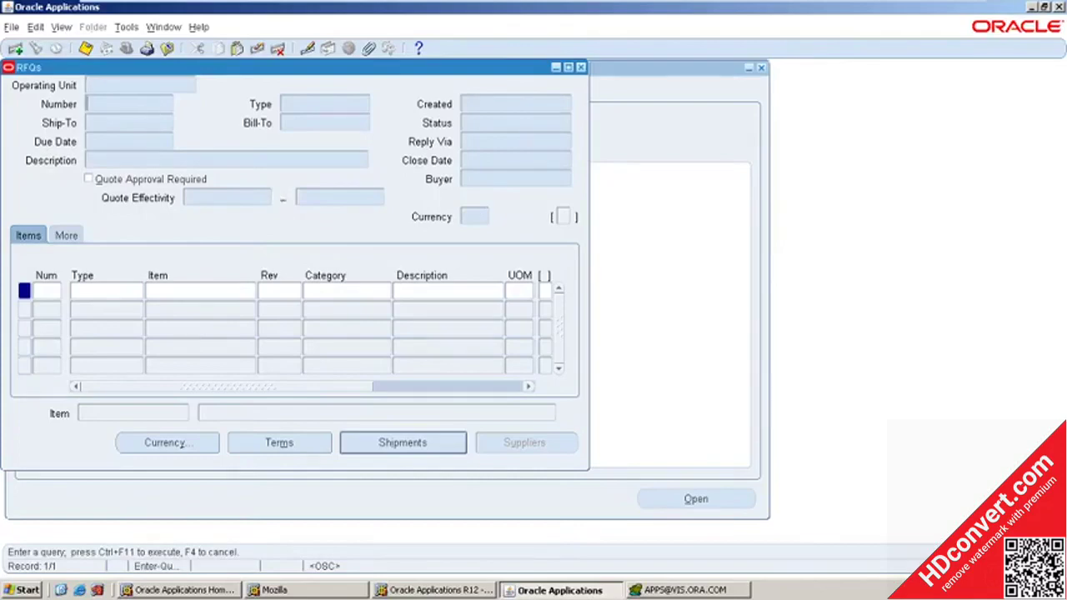
{"action": "type", "text": "308"}
{"action": "key", "text": "ctrl+F11"}
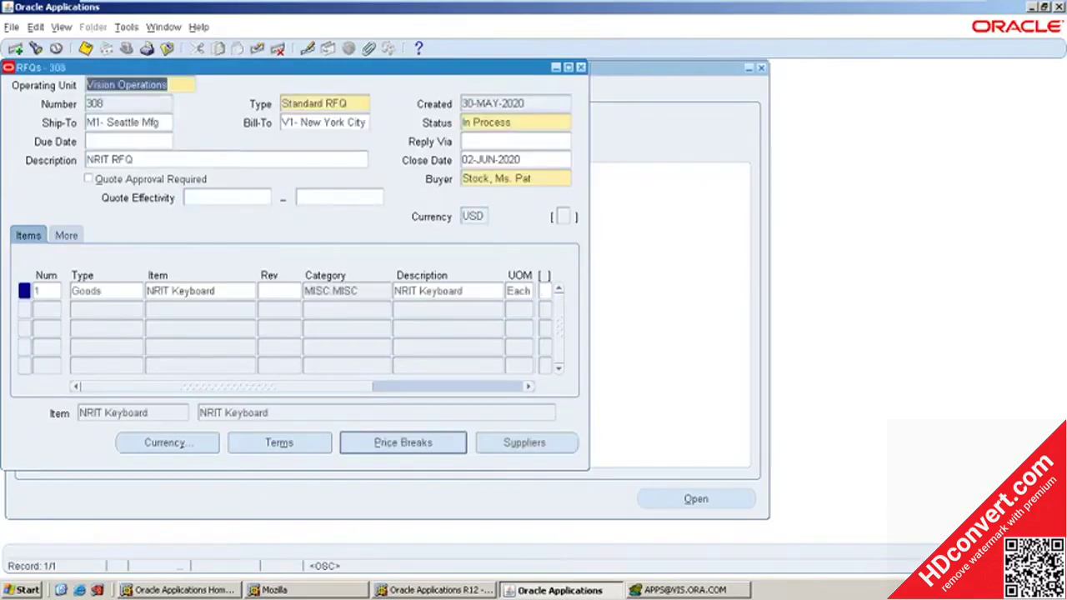
Start copying RFQ 308 to a quotation with action Entire RFQ and type Standard Quotation.
{"action": "left_click", "coordinate": [128, 30]}
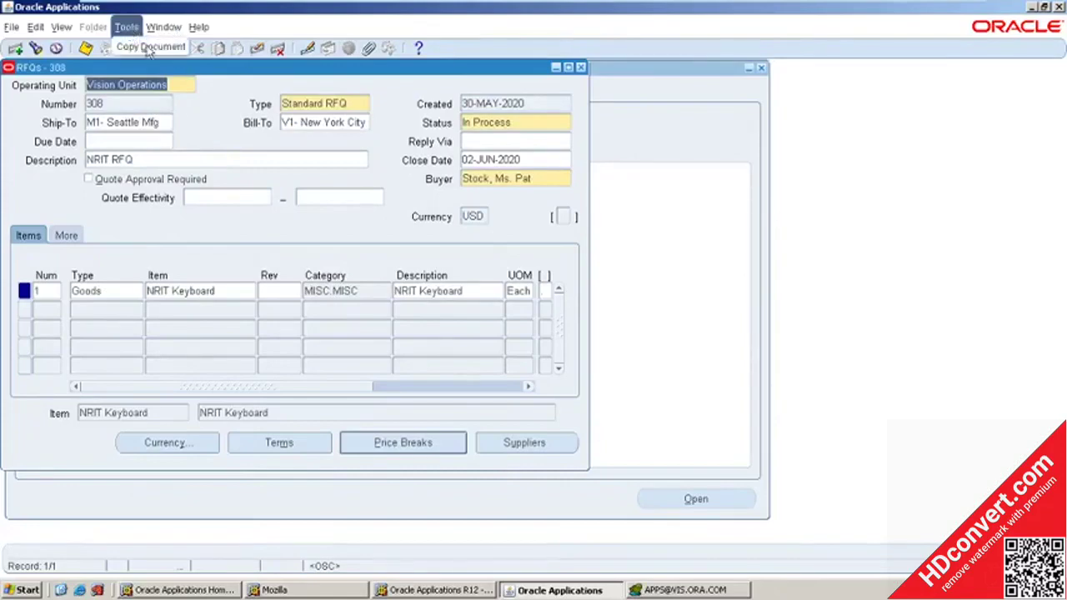
{"action": "left_click", "coordinate": [150, 47]}
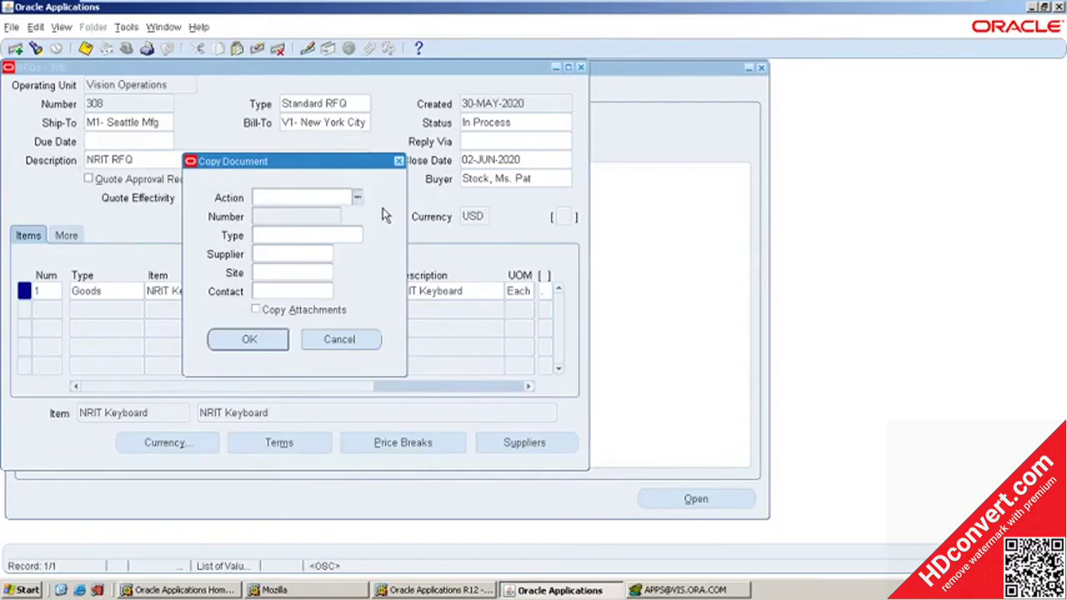
{"action": "left_click", "coordinate": [357, 200]}
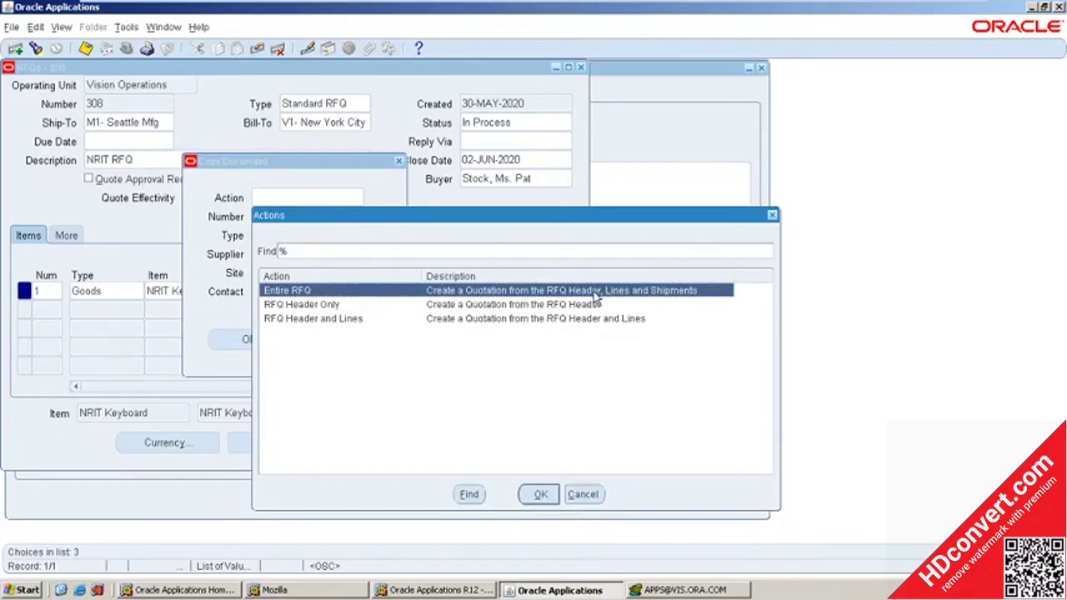
{"action": "left_click", "coordinate": [542, 495]}
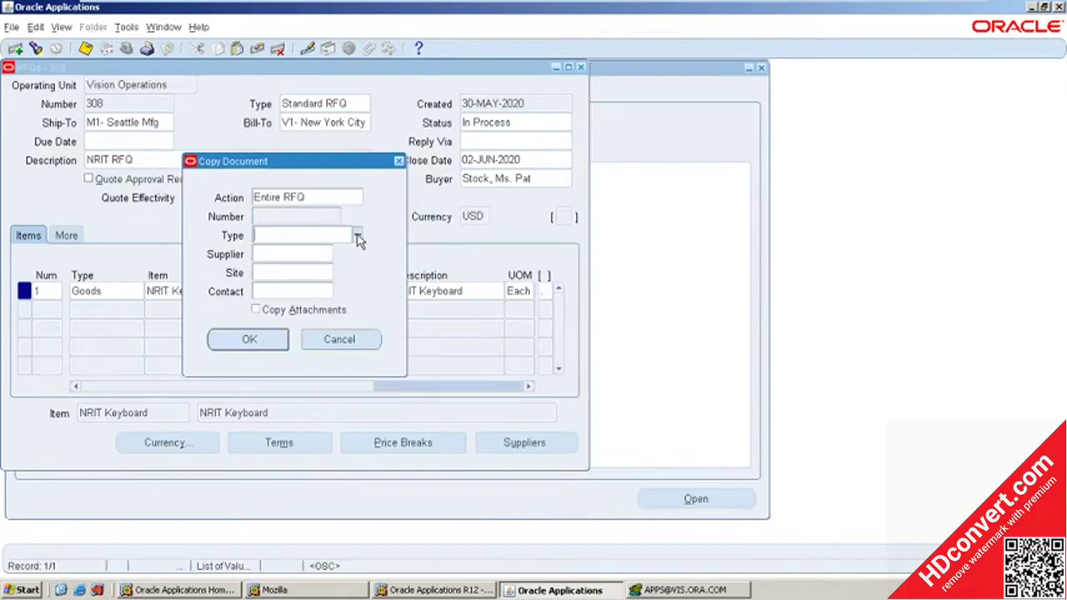
{"action": "key", "text": "ctrl+l"}
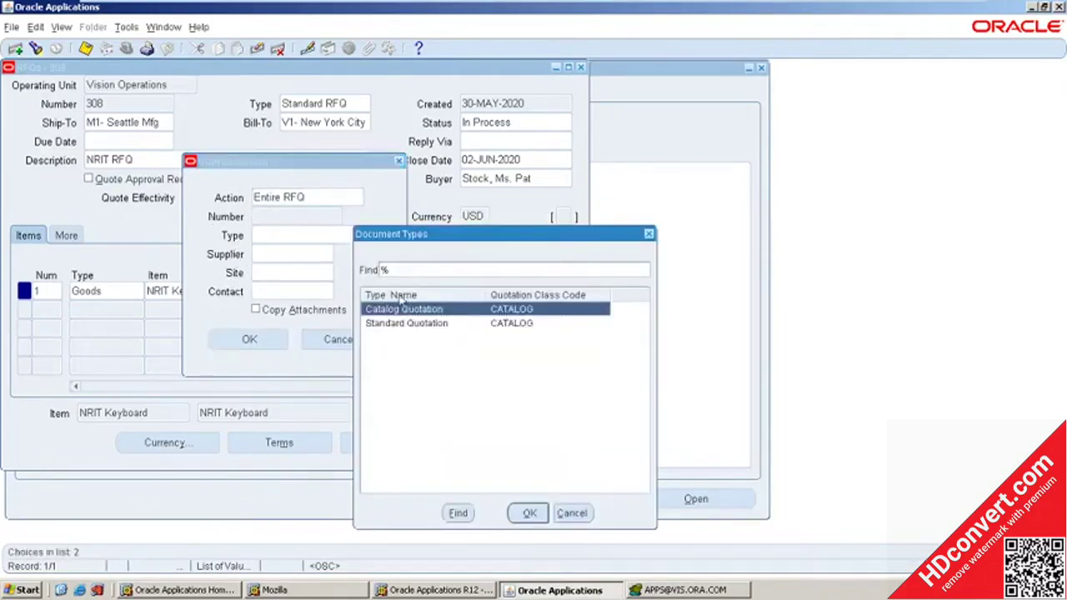
{"action": "left_click", "coordinate": [404, 327]}
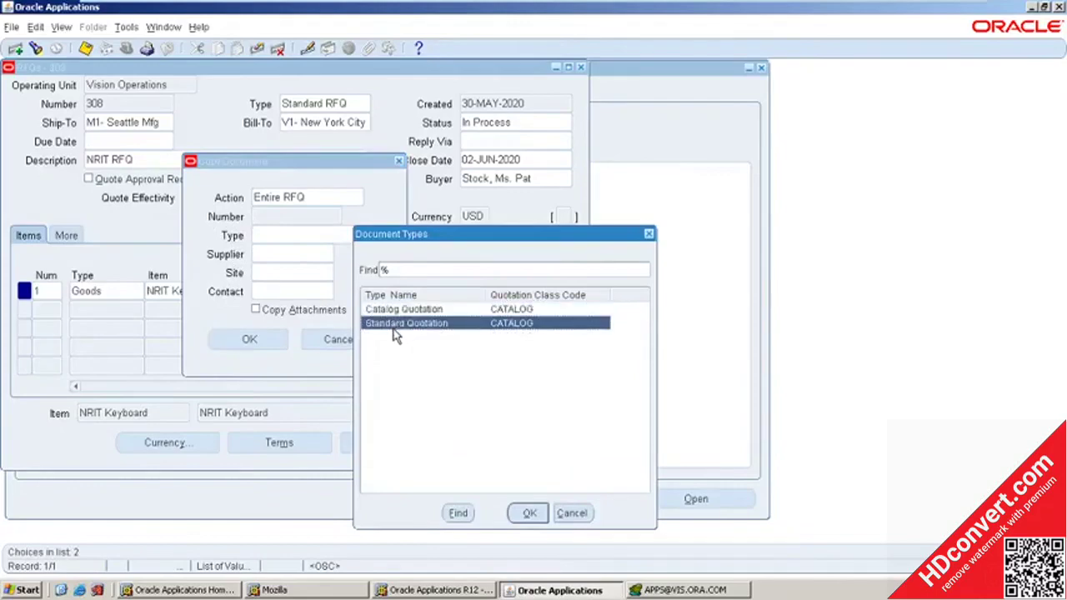
{"action": "double_click", "coordinate": [404, 325]}
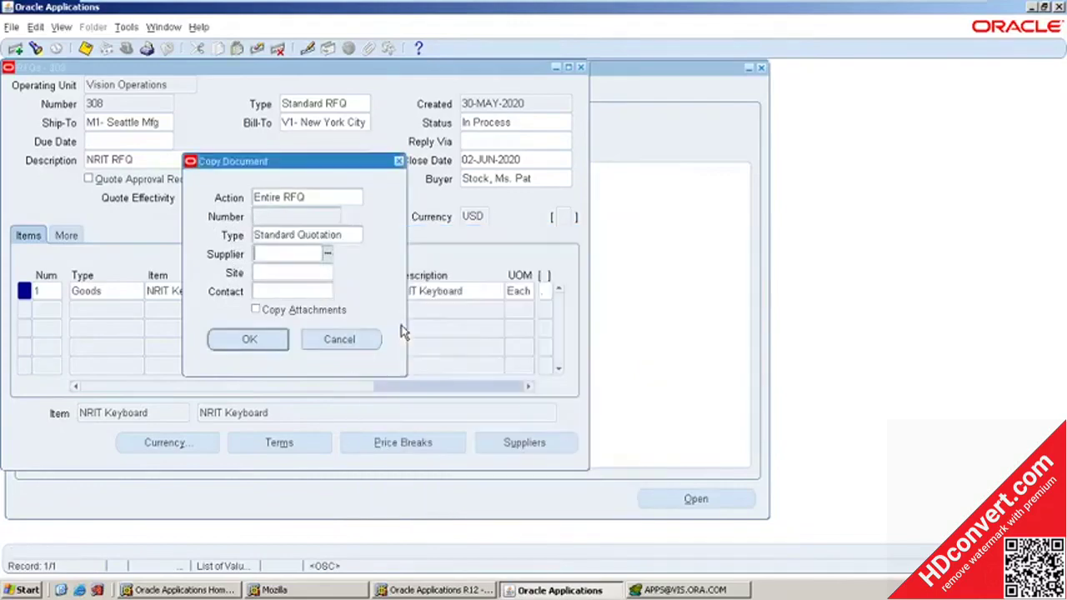
Choose supplier Abbott Laboratories, Inc. with site CORP HQ for the copy, create the quotation, and acknowledge the note.
{"action": "left_click", "coordinate": [329, 256]}
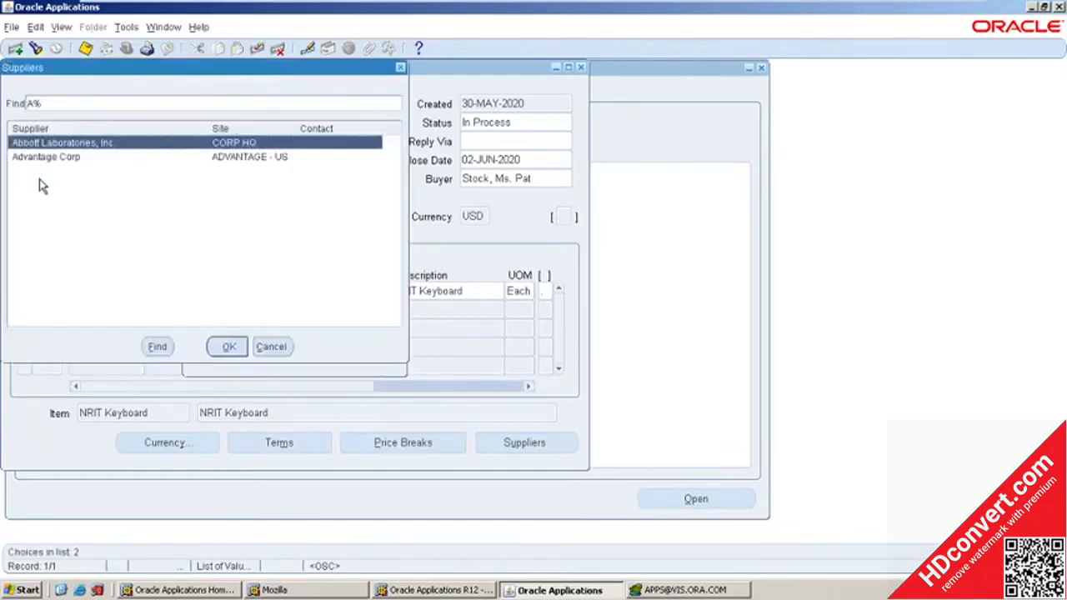
{"action": "left_click_drag", "start_coordinate": [83, 70], "coordinate": [414, 135]}
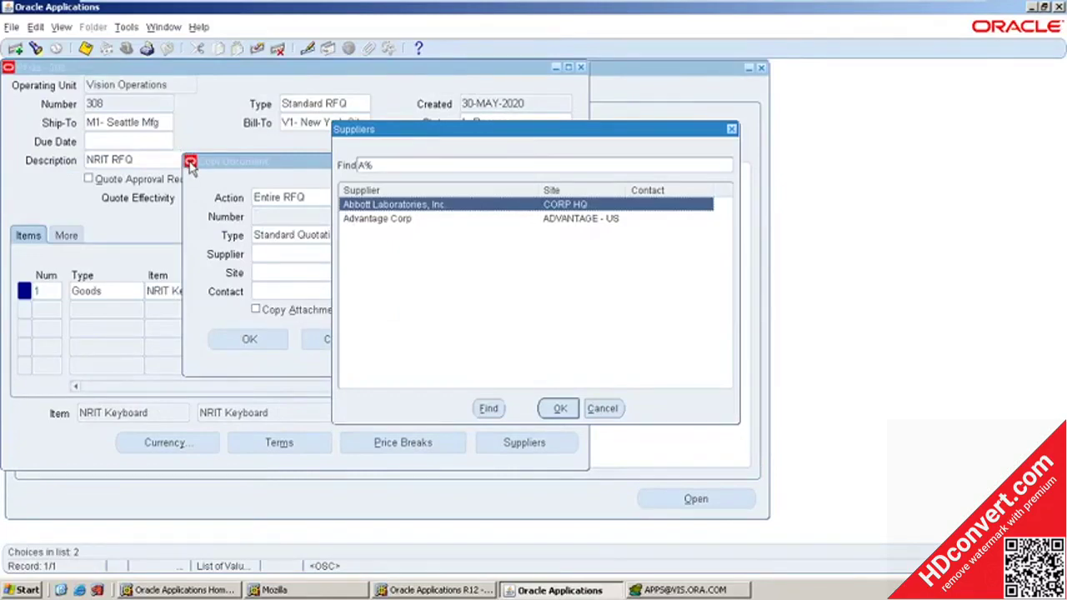
{"action": "left_click", "coordinate": [375, 219]}
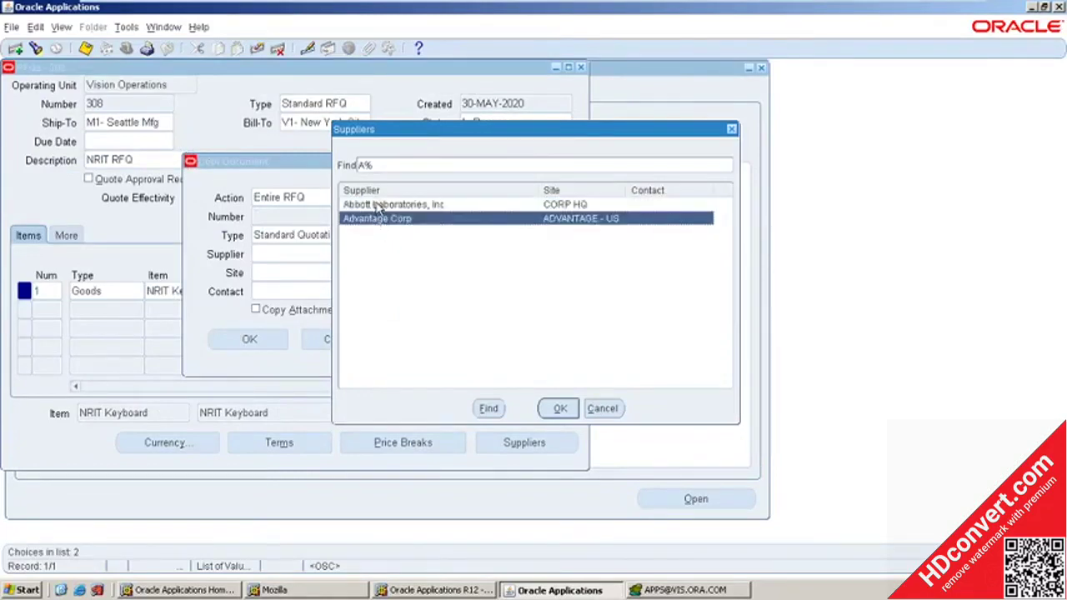
{"action": "left_click", "coordinate": [377, 206]}
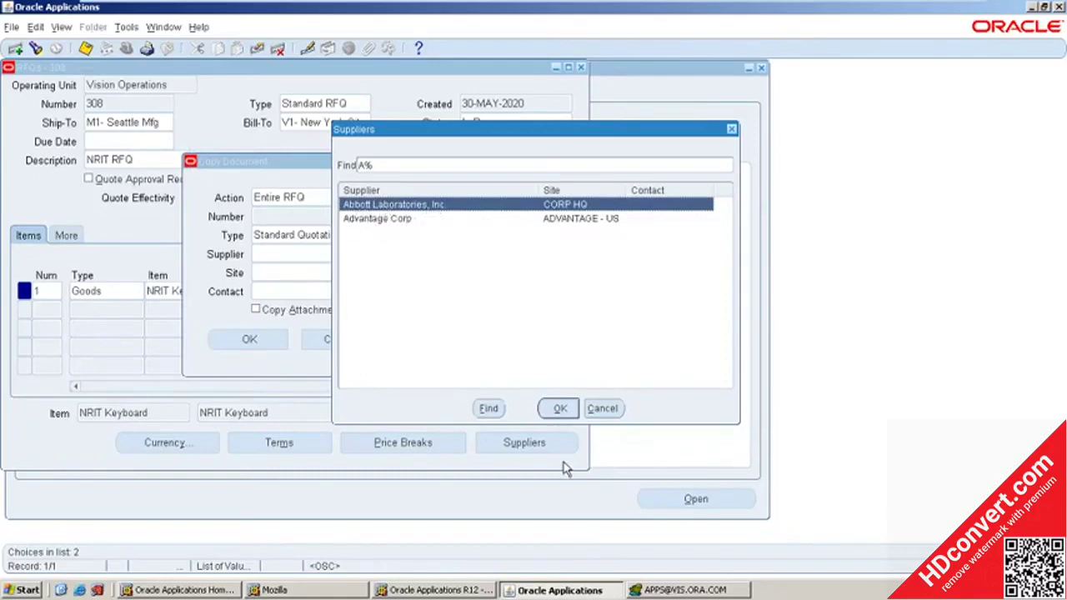
{"action": "left_click", "coordinate": [560, 408]}
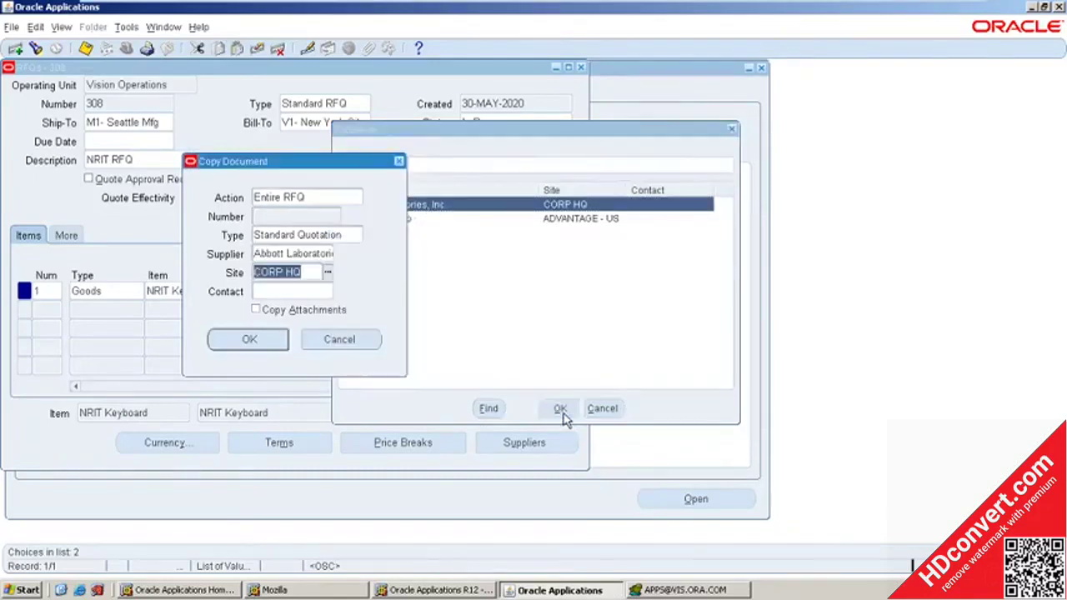
{"action": "left_click", "coordinate": [250, 340]}
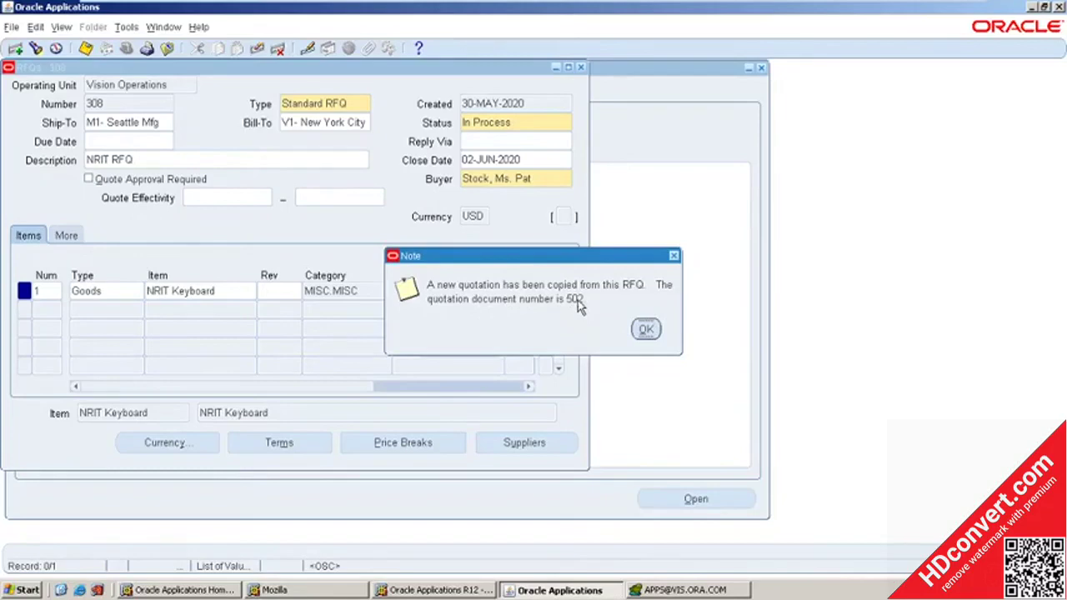
{"action": "left_click", "coordinate": [648, 330]}
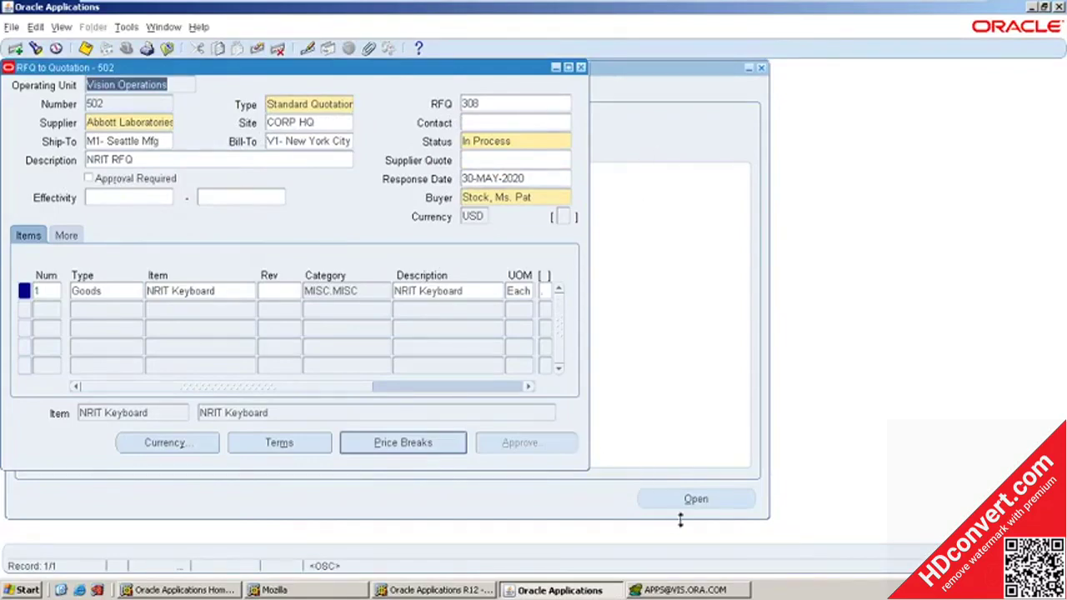
Switch to Toad and run the po_lines_all query for po_header_id 110414.
{"action": "left_click", "coordinate": [675, 589]}
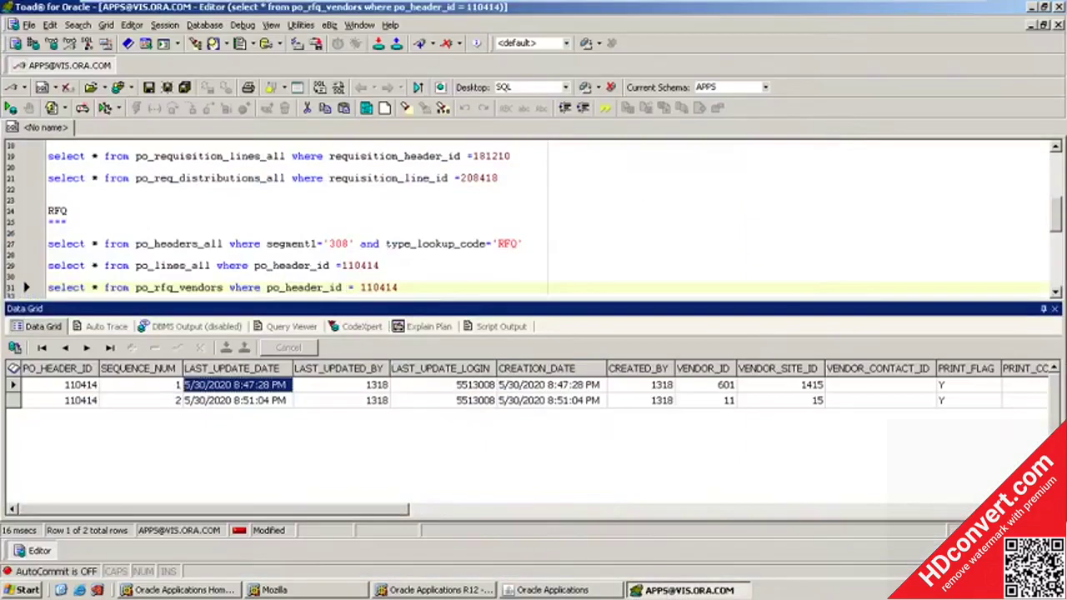
{"action": "left_click", "coordinate": [563, 265]}
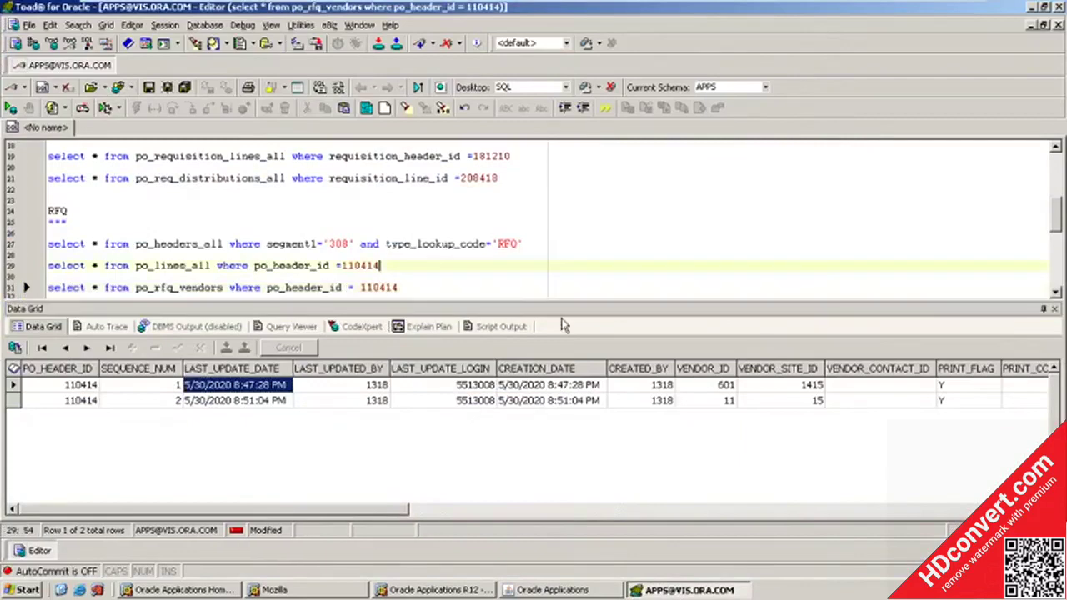
{"action": "key", "text": "F9"}
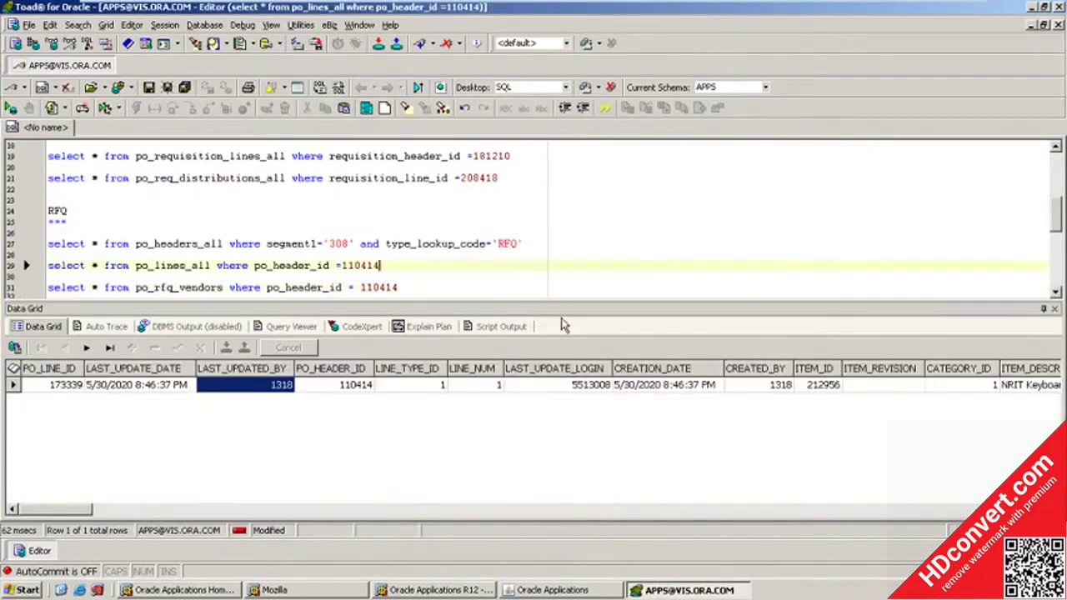
Write a select query on po_lines_locations_all with a po_line_id filter below the po_lines_all query.
{"action": "key", "text": "ctrl+z"}
{"action": "type", "text": "s"}
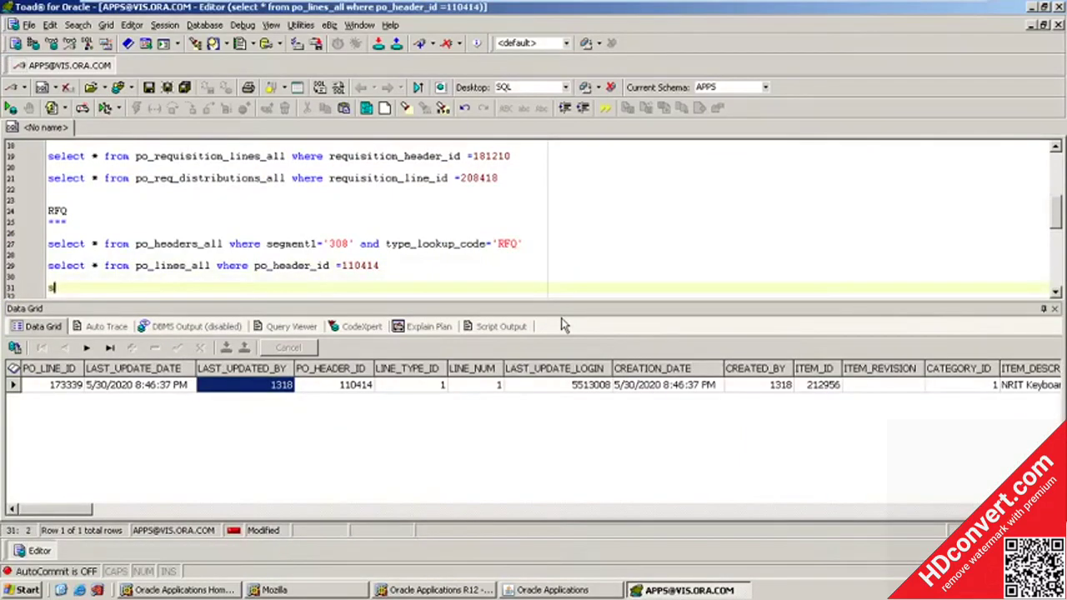
{"action": "type", "text": "elect * from"}
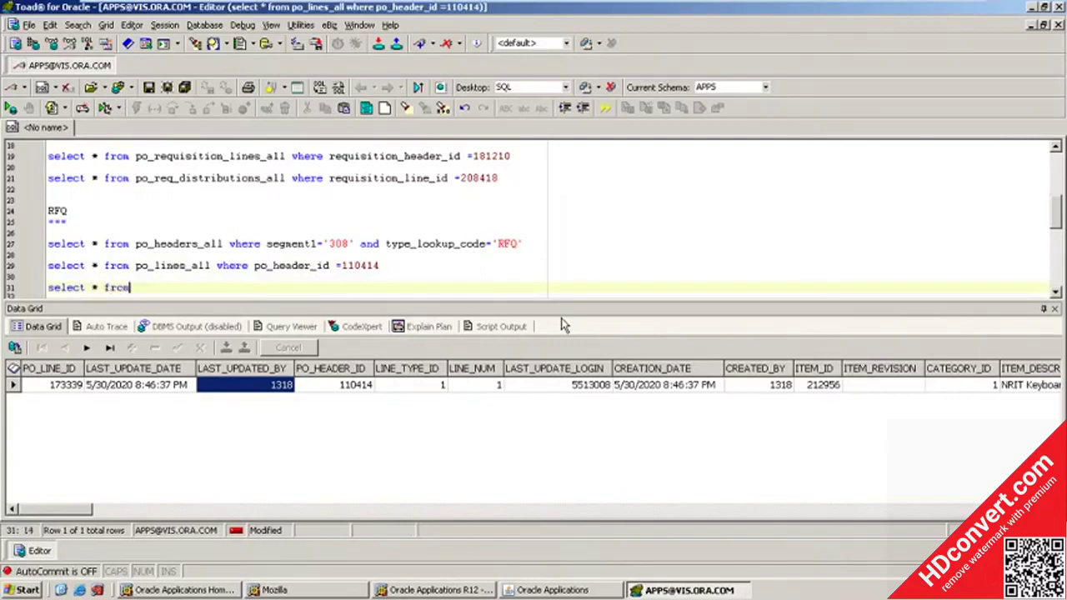
{"action": "type", "text": " po_lines"}
{"action": "key", "text": "BackSpace"}
{"action": "type", "text": "_locations_al"}
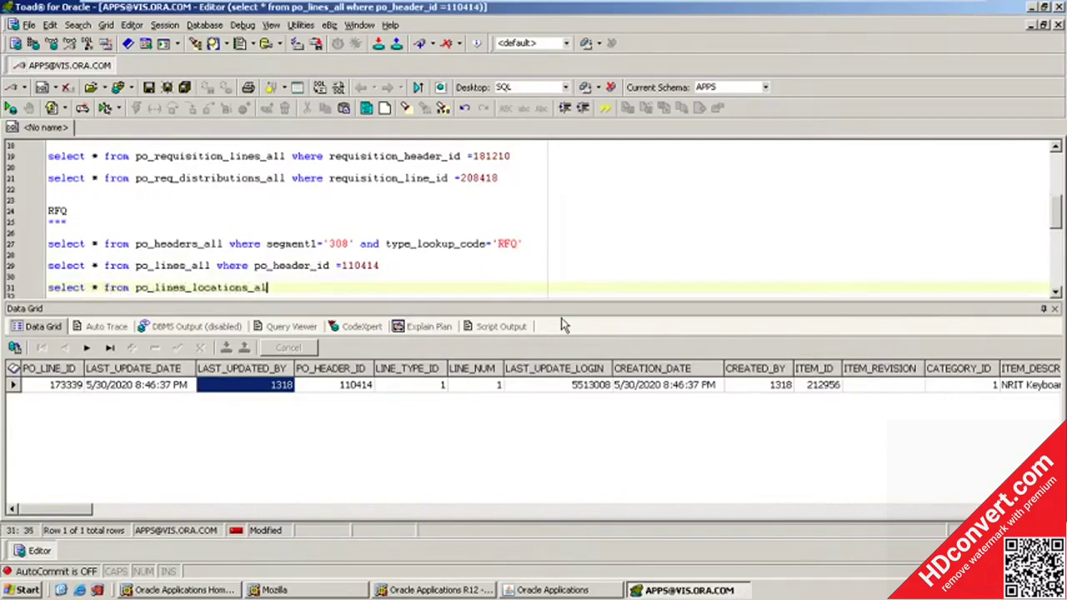
{"action": "type", "text": "l where po_line"}
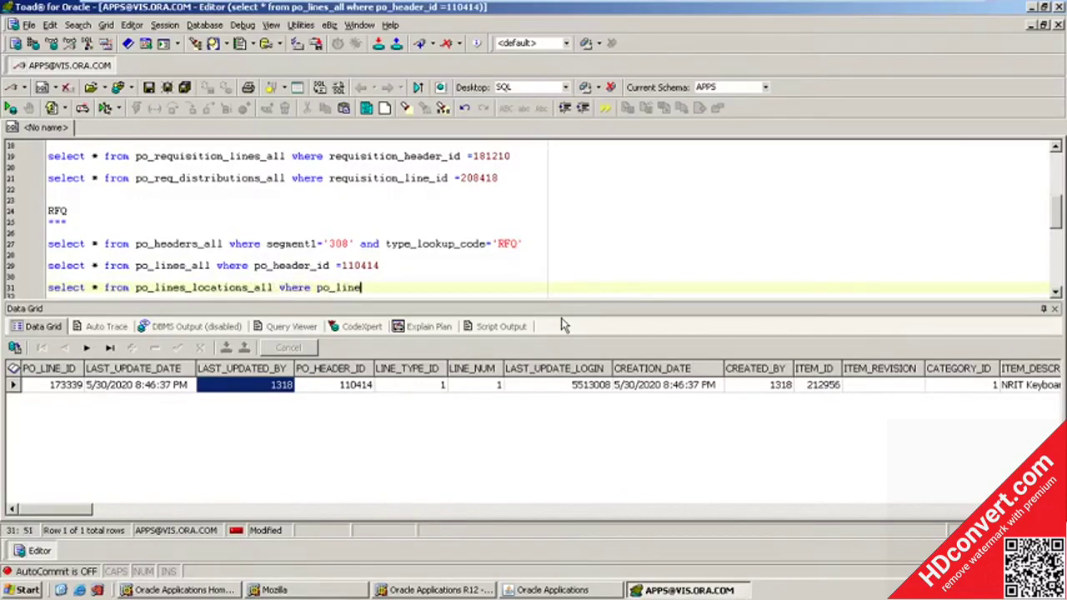
{"action": "type", "text": "_id="}
Complete the filter with po_line_id 173339 from the result row, try to run the query, and dismiss the error.
{"action": "left_click", "coordinate": [50, 384]}
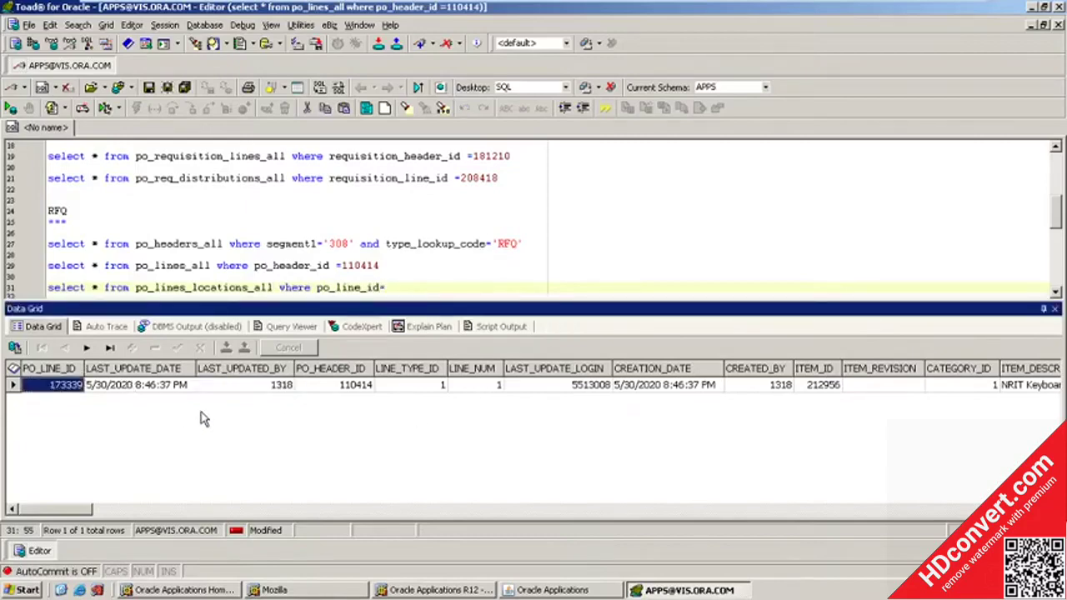
{"action": "left_click", "coordinate": [462, 290]}
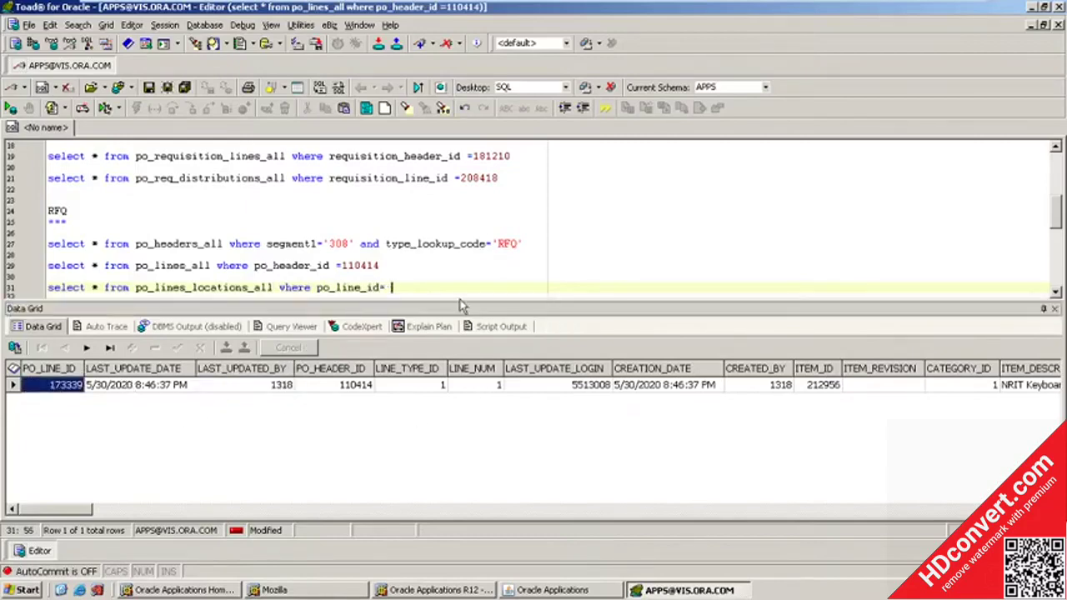
{"action": "type", "text": "173339"}
{"action": "key", "text": "F9"}
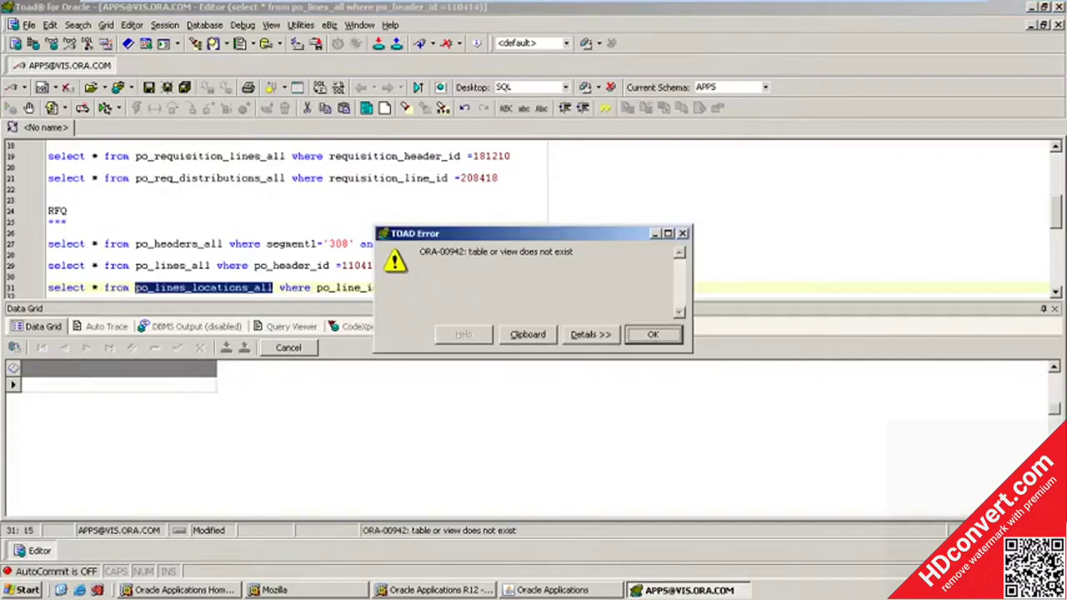
{"action": "left_click", "coordinate": [653, 334]}
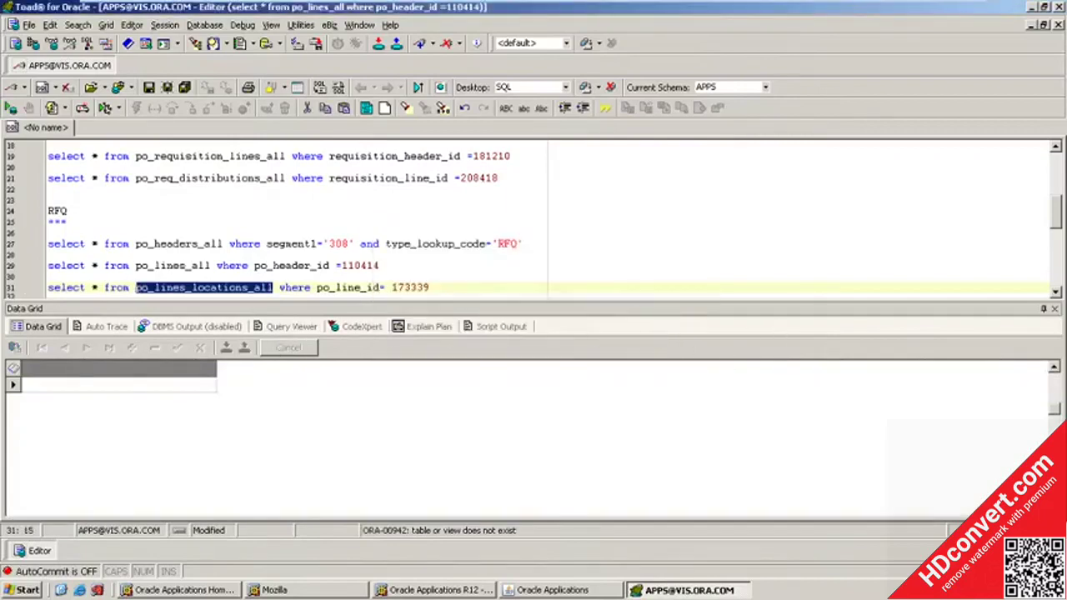
Change the table name in the last RFQ query to po_lines_locations, try to run it, and dismiss the error.
{"action": "key", "text": "Right"}
{"action": "key", "text": "BackSpace"}
{"action": "key", "text": "BackSpace"}
{"action": "key", "text": "BackSpace"}
{"action": "key", "text": "BackSpace"}
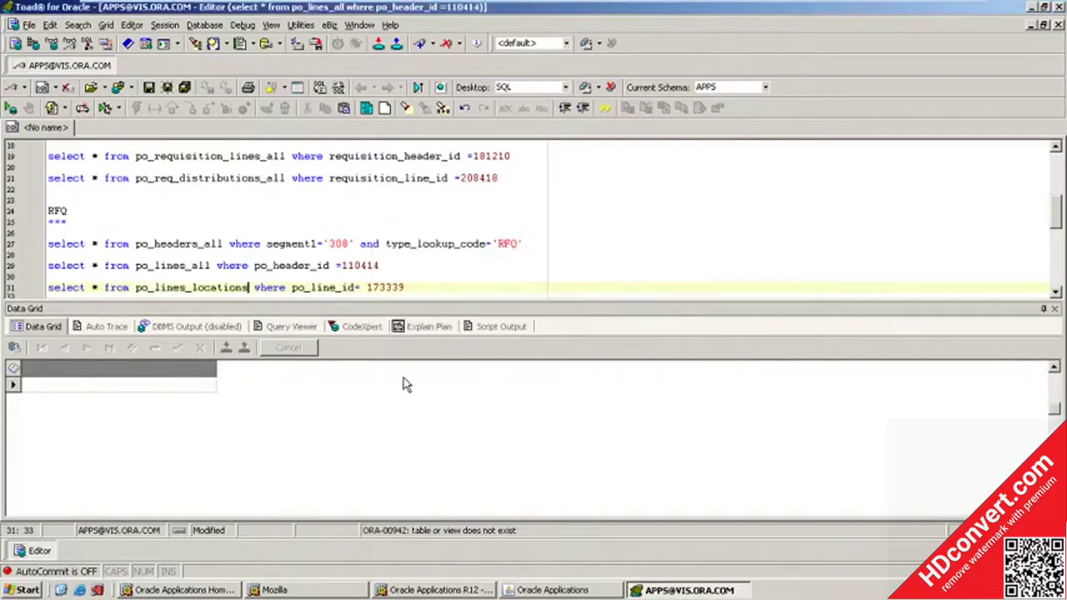
{"action": "key", "text": "F9"}
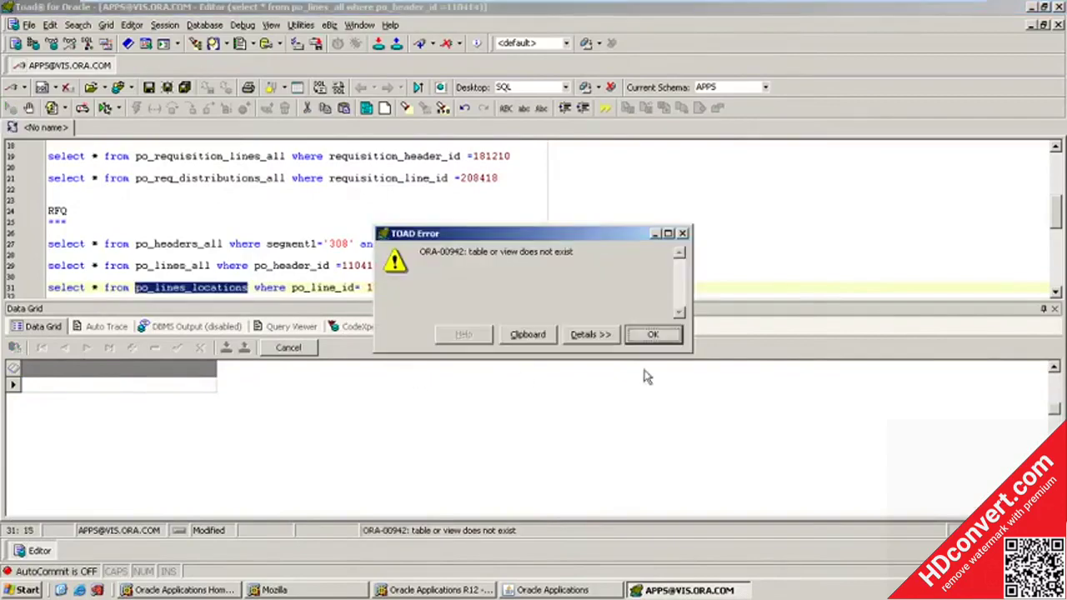
{"action": "left_click", "coordinate": [671, 335]}
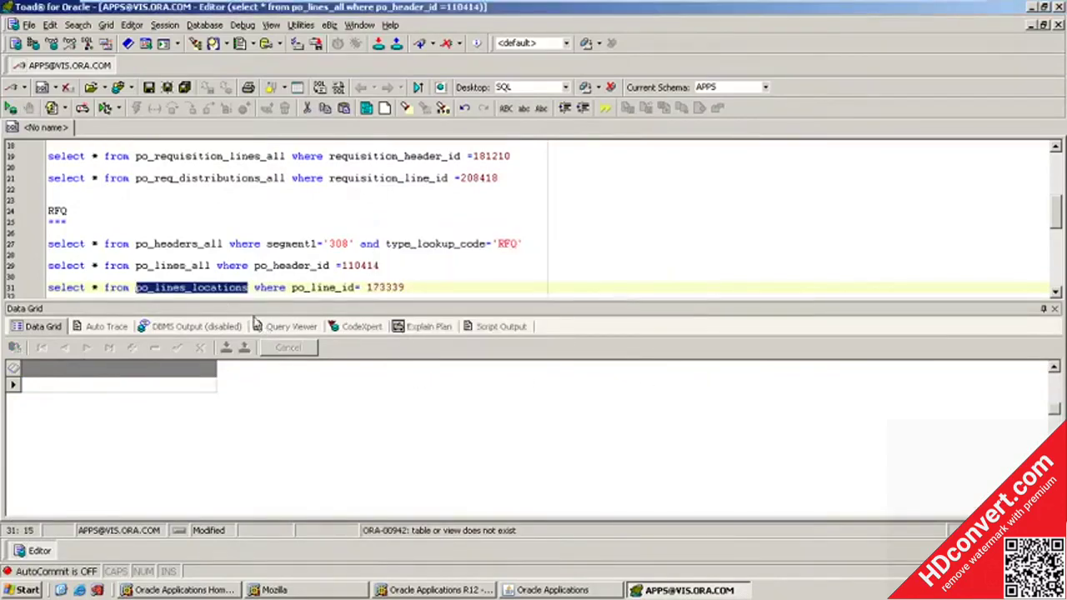
Correct the table name to po_line_locations and run the query for po_line_id 173339.
{"action": "left_click", "coordinate": [185, 288]}
{"action": "key", "text": "BackSpace"}
{"action": "key", "text": "F9"}
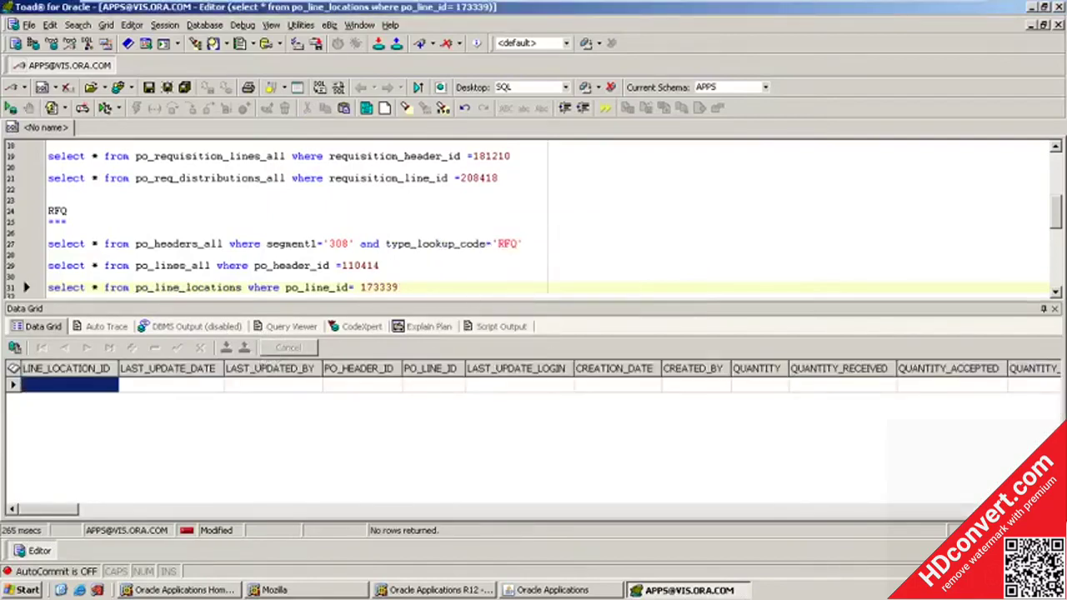
Change the table name to po_line_locations_ll, try to run the query again, and dismiss the error.
{"action": "left_click", "coordinate": [248, 287]}
{"action": "key", "text": "Left"}
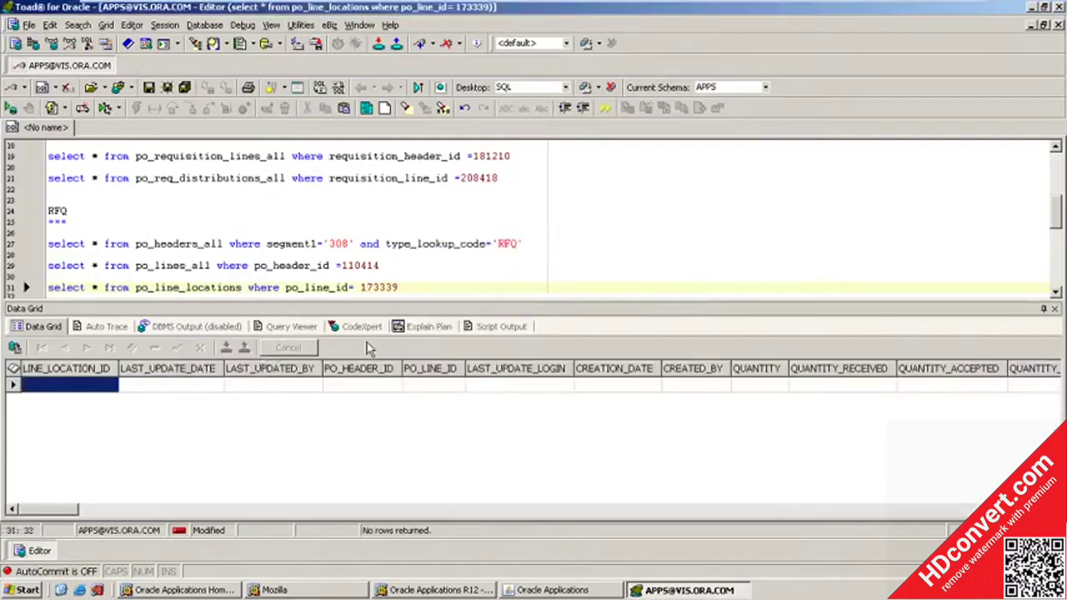
{"action": "type", "text": "_al"}
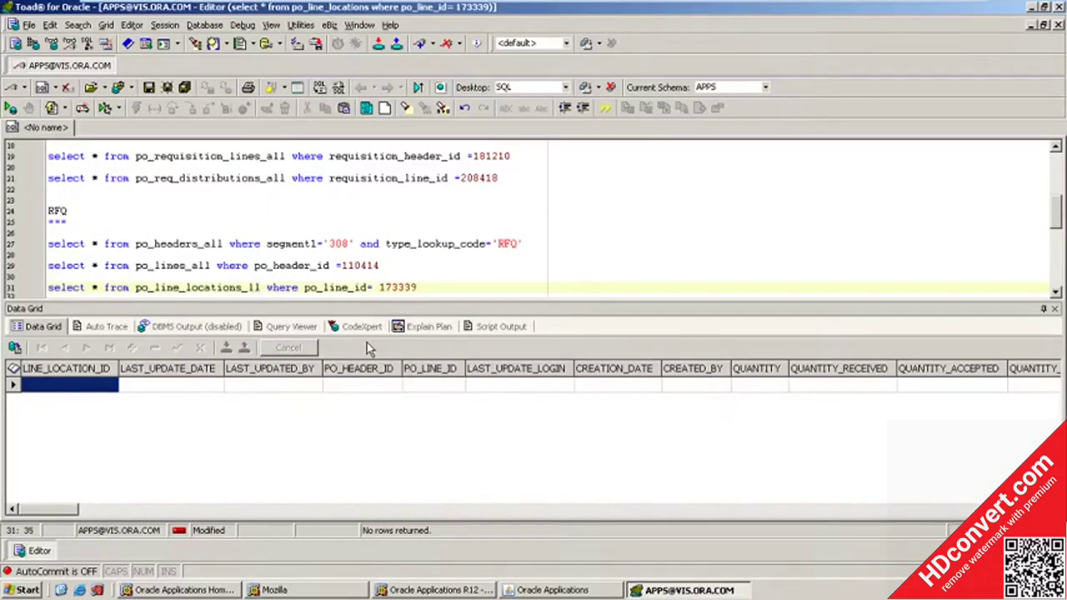
{"action": "key", "text": "F9"}
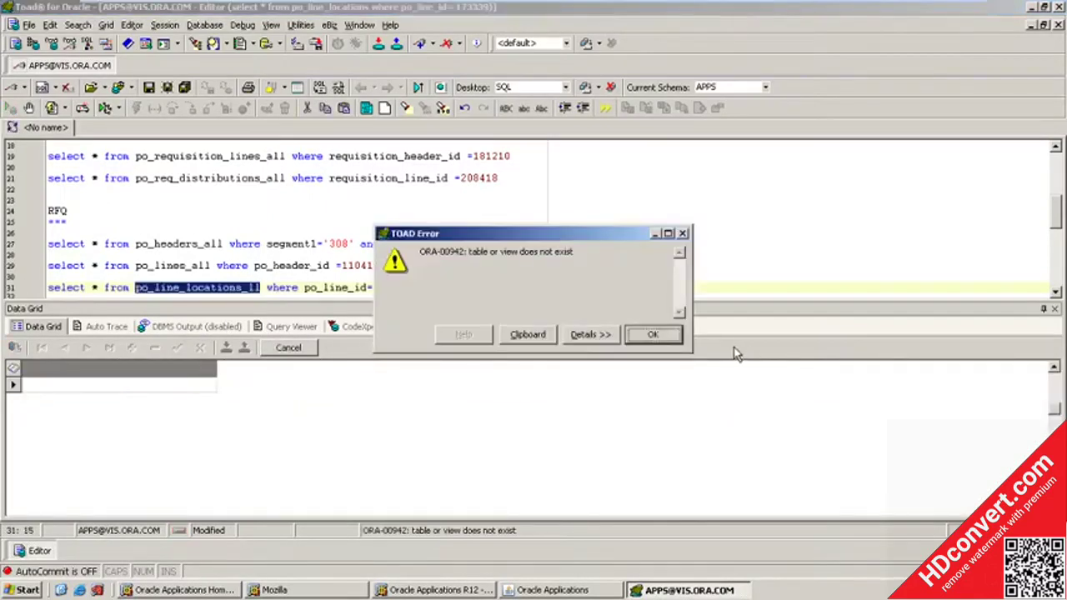
{"action": "left_click", "coordinate": [655, 334]}
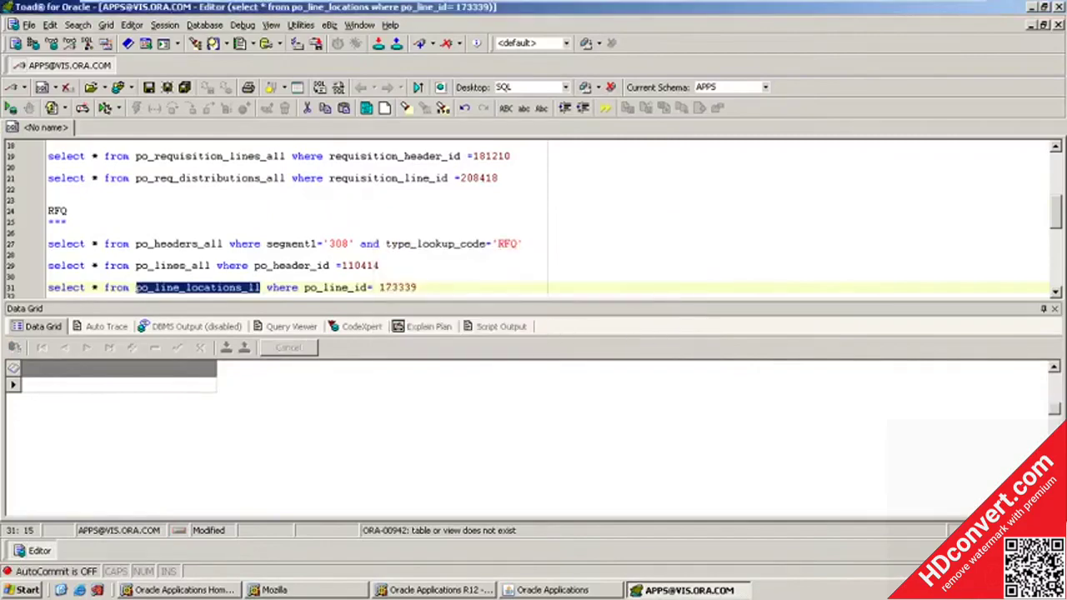
Delete the line locations query and the extra blank line so the po_rfq_vendors query follows the po_lines_all query.
{"action": "left_click", "coordinate": [207, 294]}
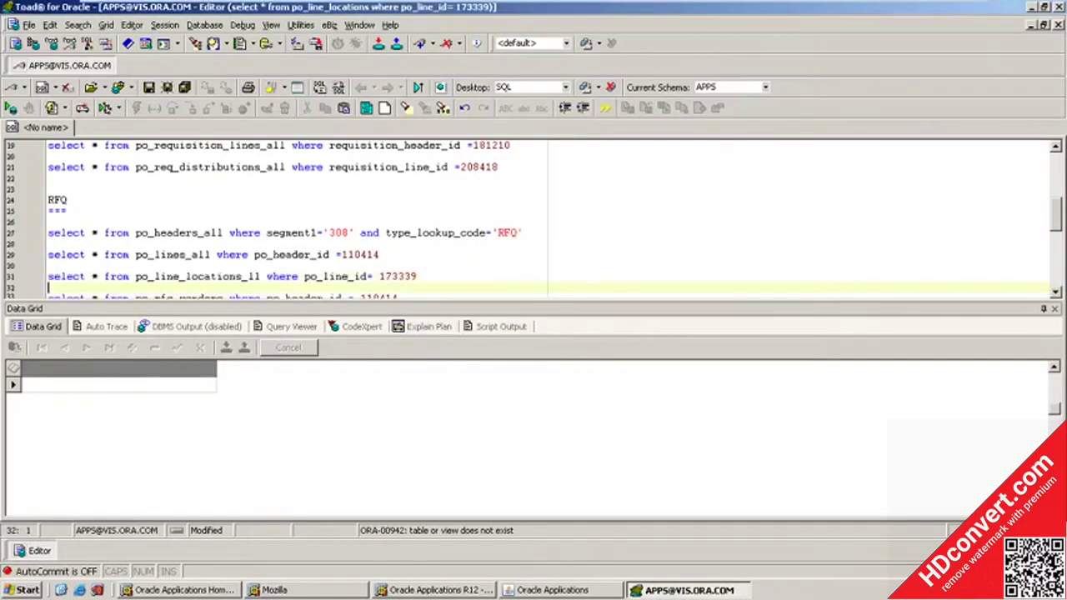
{"action": "scroll", "coordinate": [541, 218], "scroll_direction": "down", "scroll_amount": 1}
{"action": "key", "text": "shift+Up"}
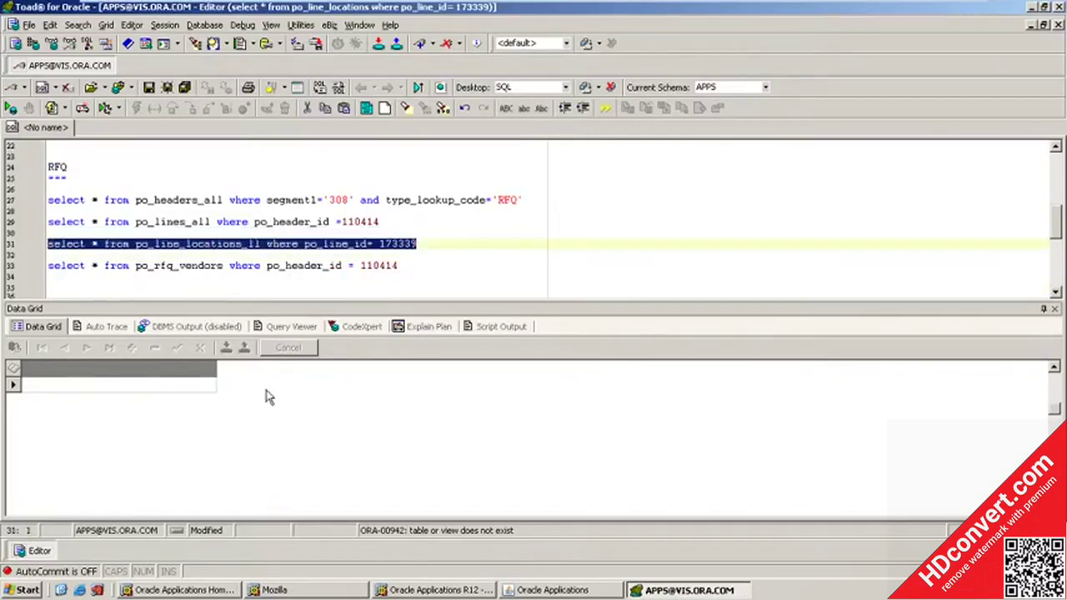
{"action": "key", "text": "Delete"}
{"action": "key", "text": "Delete"}
{"action": "key", "text": "Delete"}
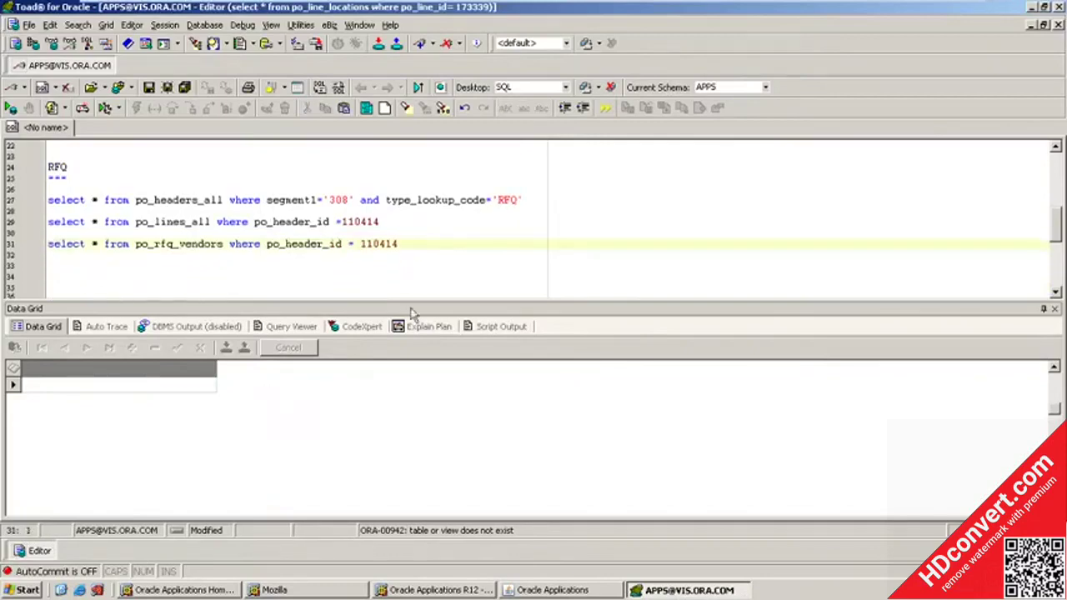
Add a heading "quotation" underlined with equals signs below the po_rfq_vendors query.
{"action": "key", "text": "End"}
{"action": "key", "text": "Return"}
{"action": "key", "text": "Return"}
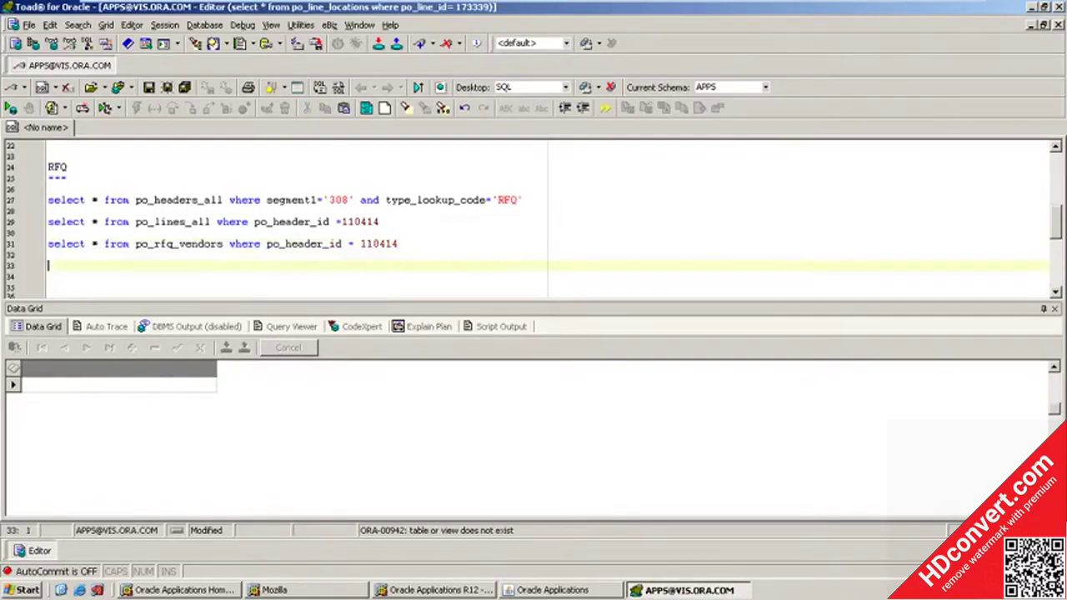
{"action": "type", "text": "quotation"}
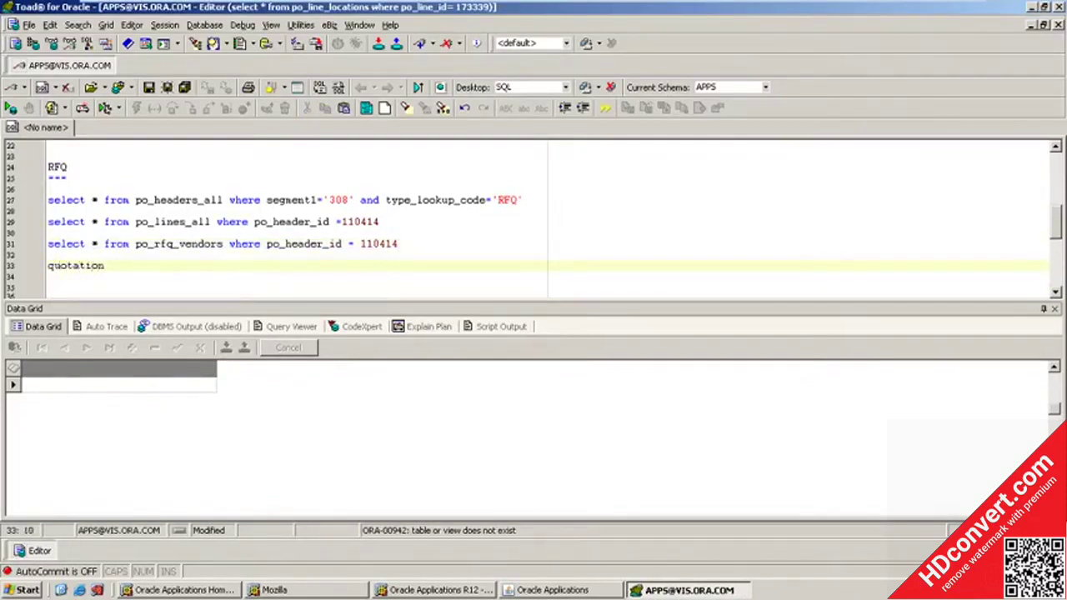
{"action": "key", "text": "Return"}
{"action": "type", "text": "========="}
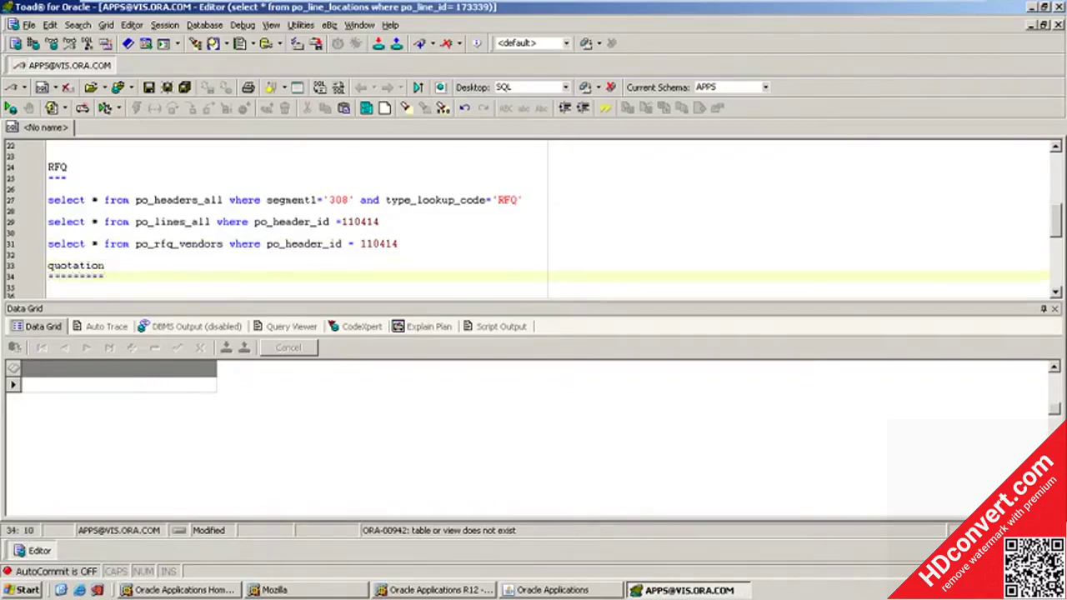
Copy the RFQ section's po_headers_all and po_lines_all queries to below the quotation heading.
{"action": "left_click_drag", "start_coordinate": [47, 254], "coordinate": [47, 211]}
{"action": "left_click", "coordinate": [331, 222]}
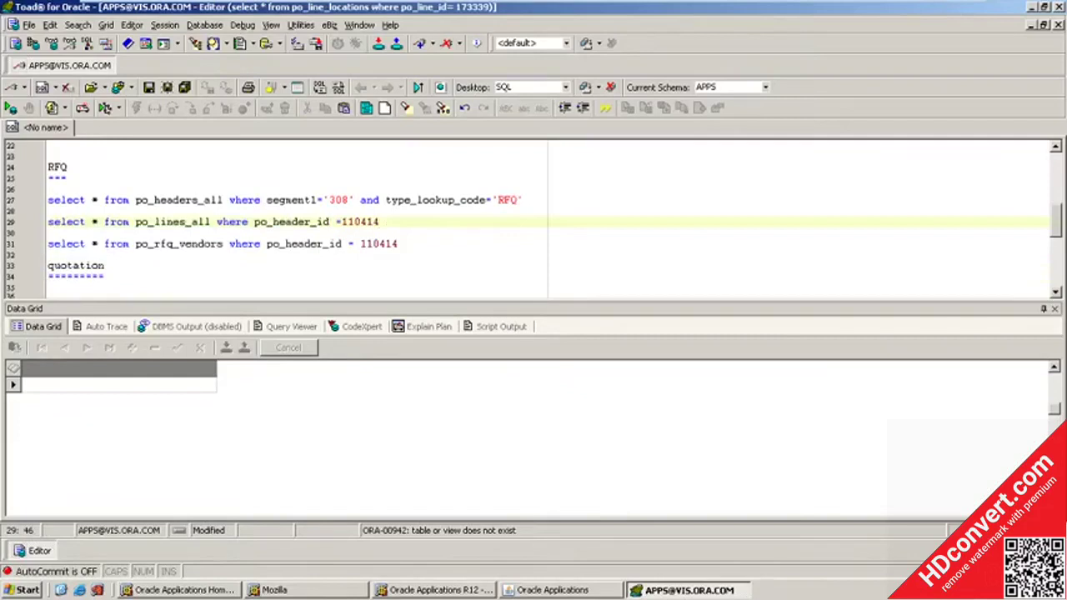
{"action": "left_click_drag", "start_coordinate": [380, 222], "coordinate": [48, 200]}
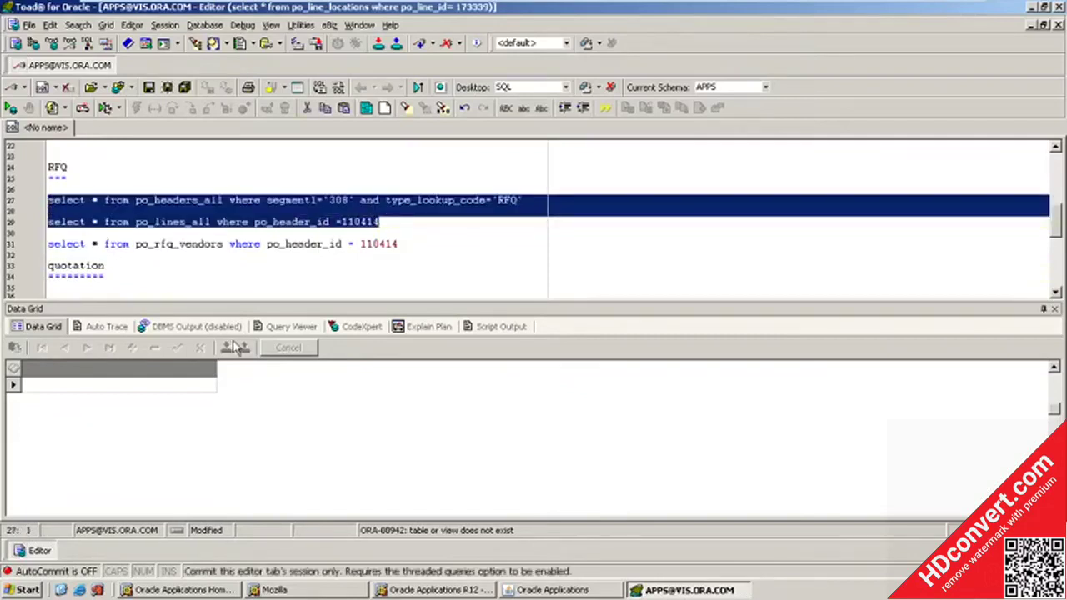
{"action": "key", "text": "ctrl+c"}
{"action": "key", "text": "ctrl+End"}
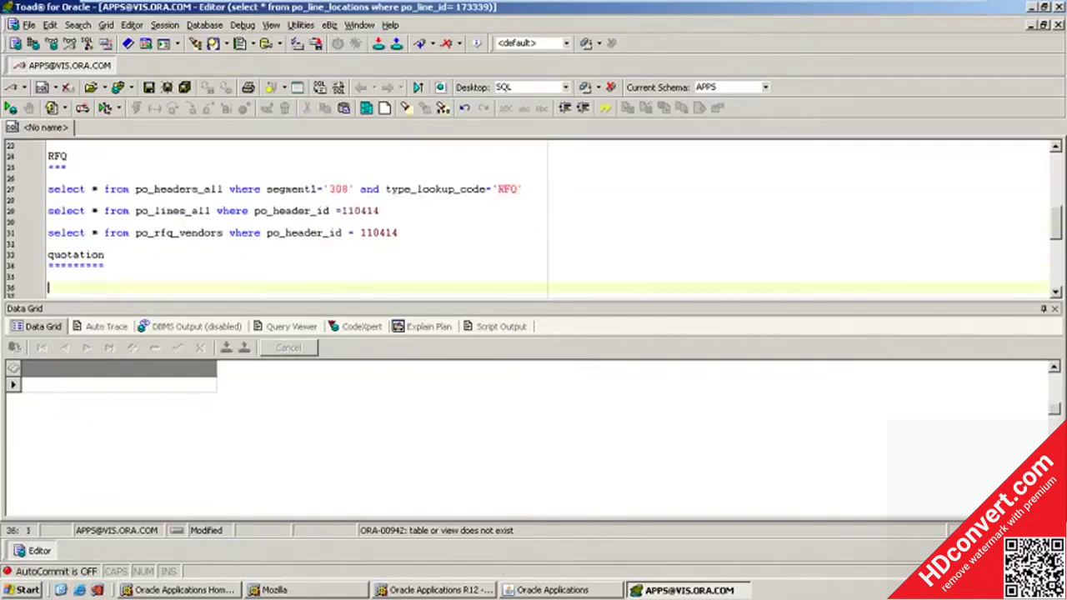
{"action": "key", "text": "ctrl+v"}
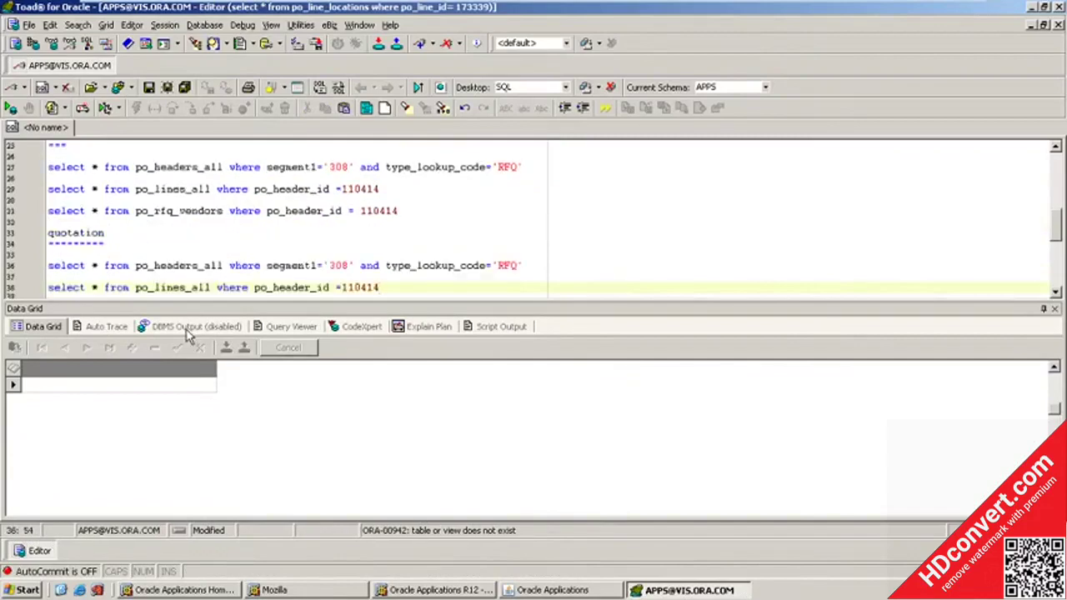
{"action": "scroll", "coordinate": [333, 216], "scroll_direction": "down", "scroll_amount": 1}
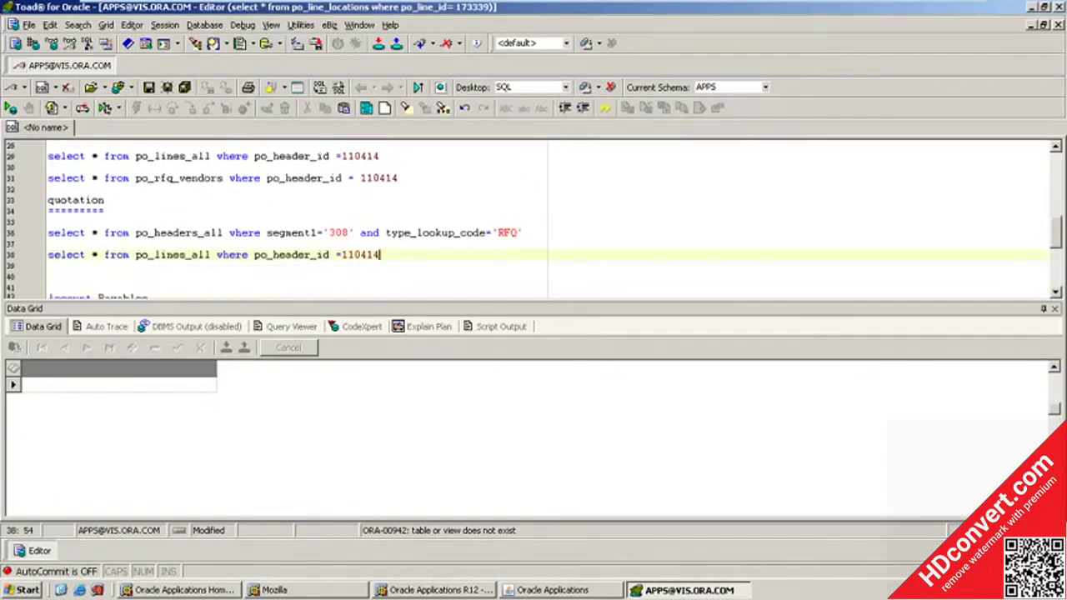
Set the copied po_headers_all query's type_lookup_code to 'QUOTATION' and its segment1 to '502', and run it.
{"action": "double_click", "coordinate": [507, 233]}
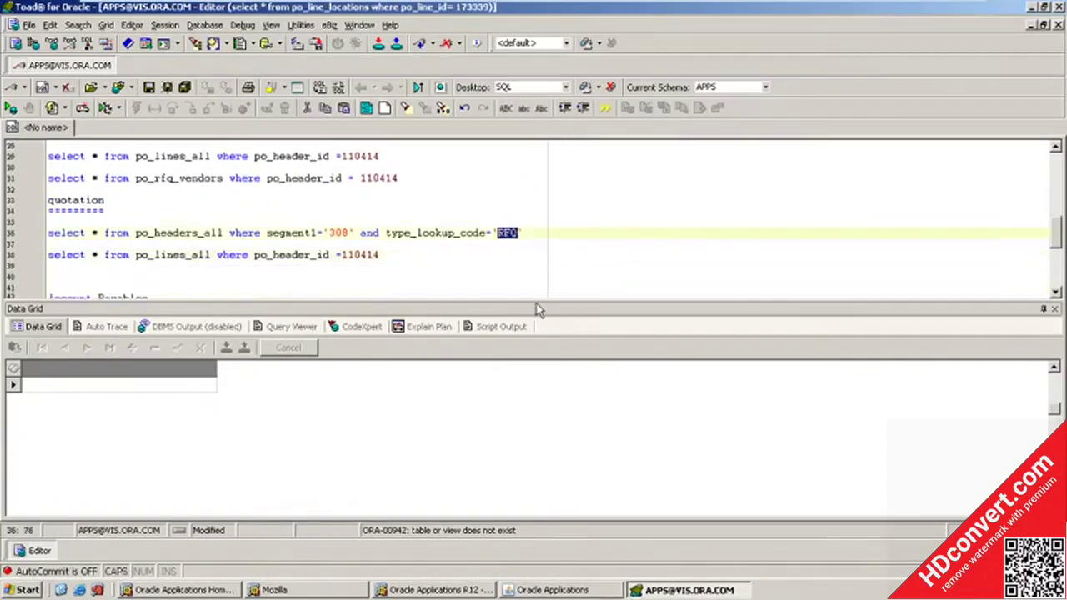
{"action": "type", "text": "QUOTATION"}
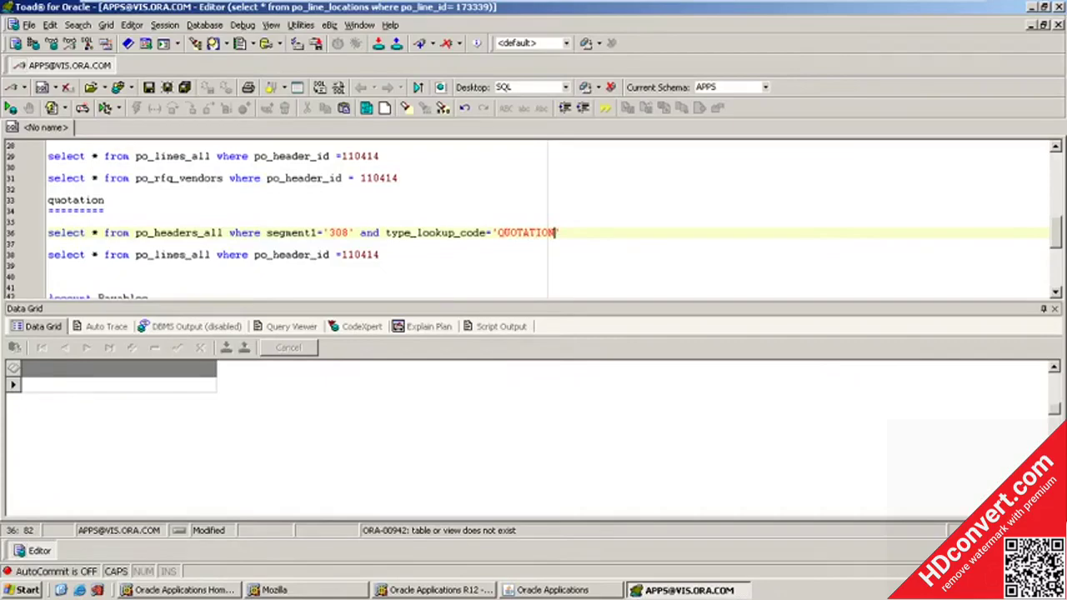
{"action": "double_click", "coordinate": [340, 233]}
{"action": "left_click", "coordinate": [567, 590]}
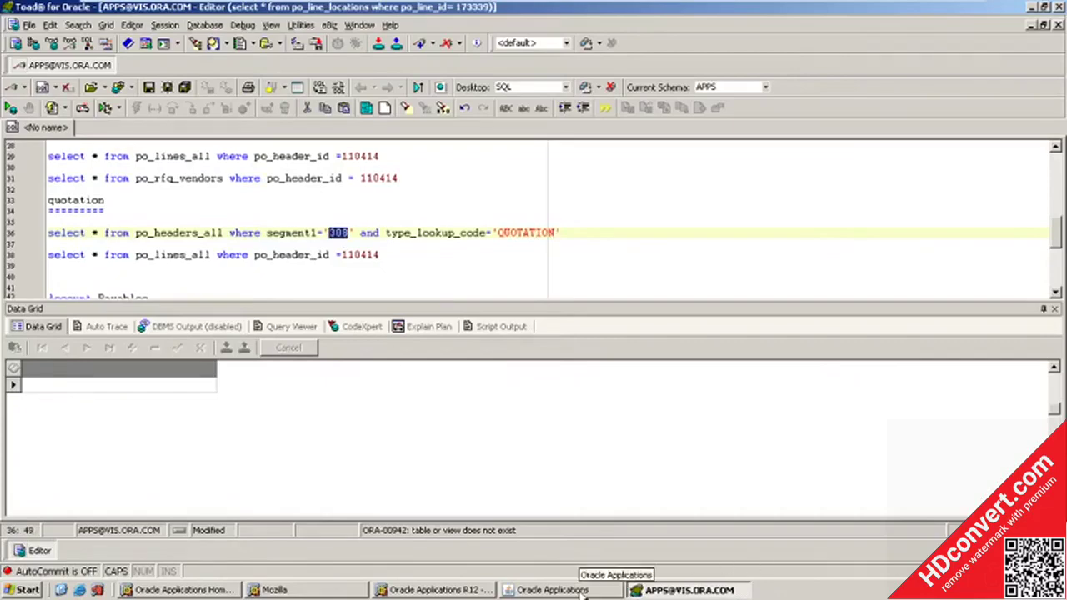
{"action": "key", "text": "alt+Tab"}
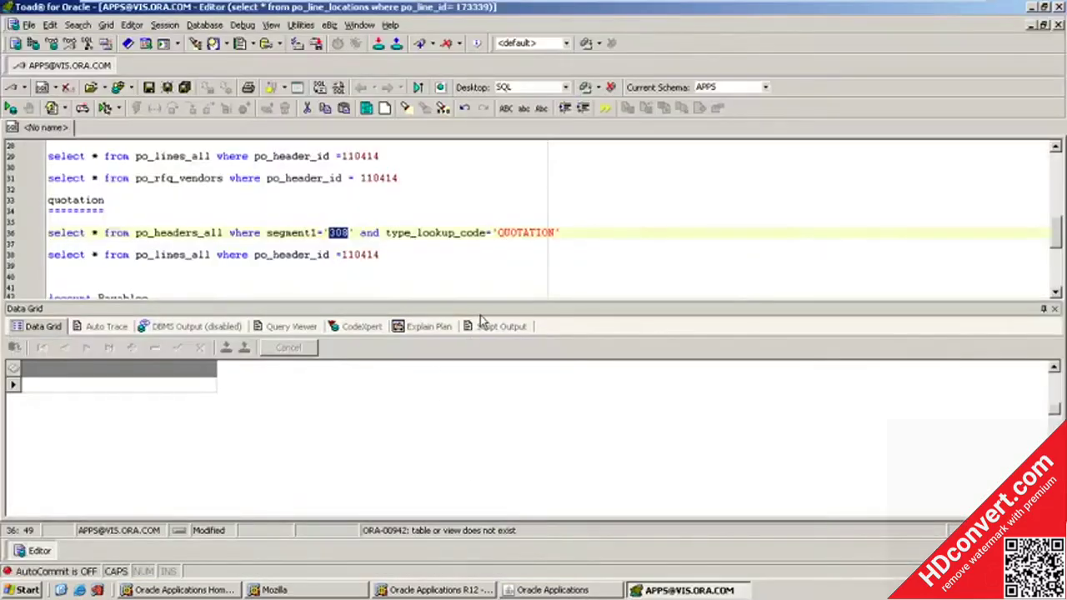
{"action": "type", "text": "502"}
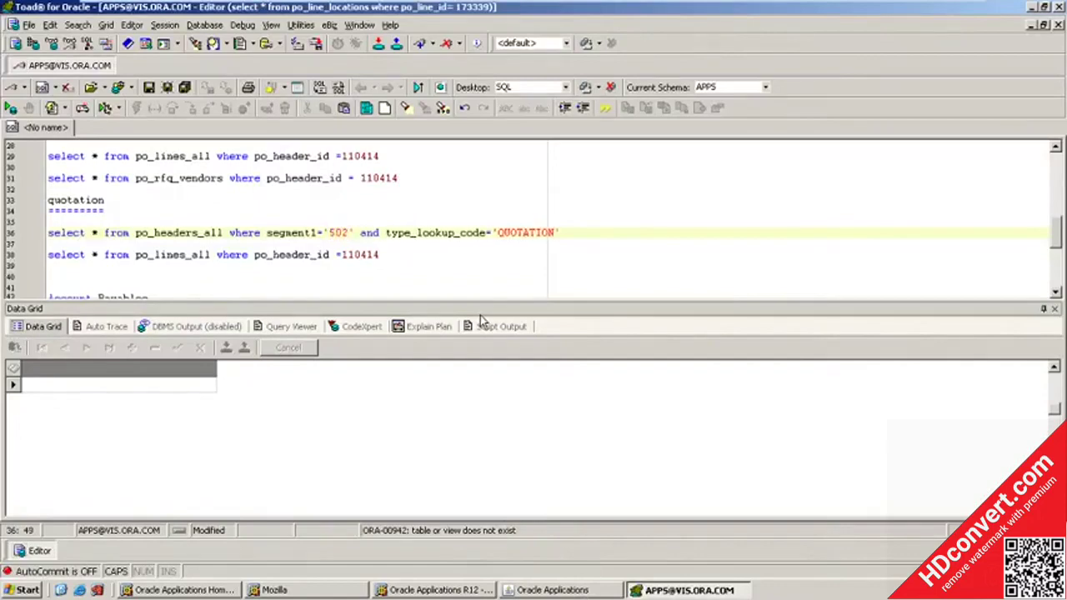
{"action": "key", "text": "F9"}
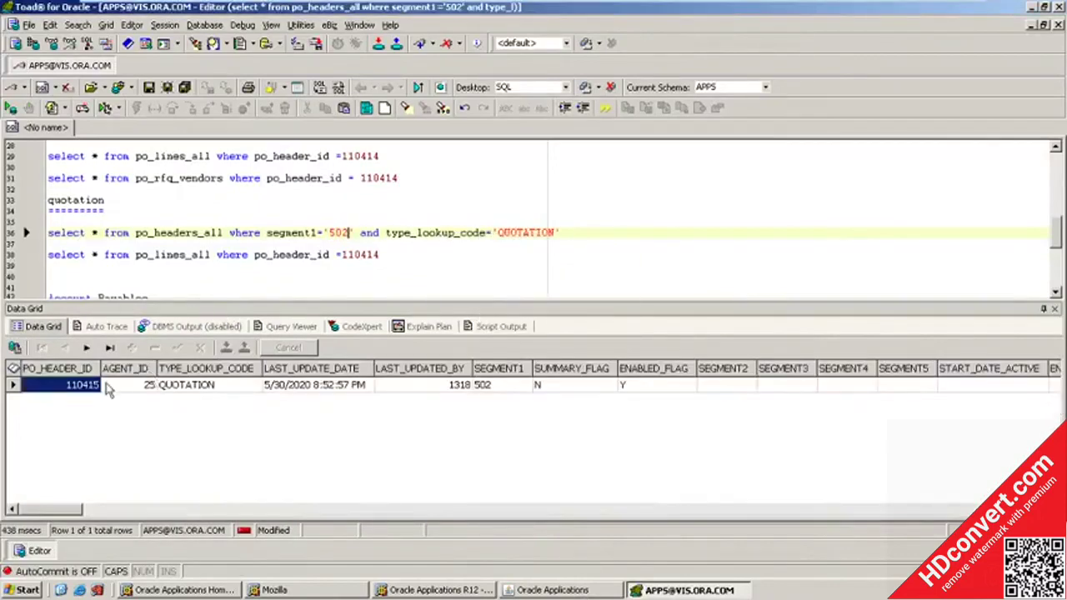
Set po_header_id to 110415 from the result row in the quotation's po_lines_all query, and run it.
{"action": "left_click", "coordinate": [108, 388]}
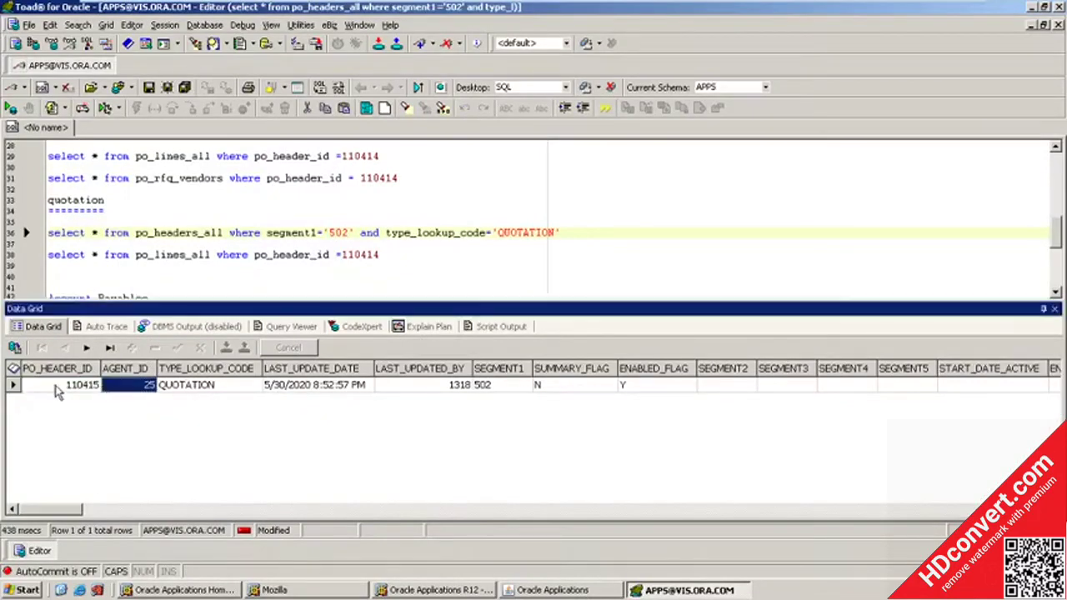
{"action": "left_click", "coordinate": [58, 388]}
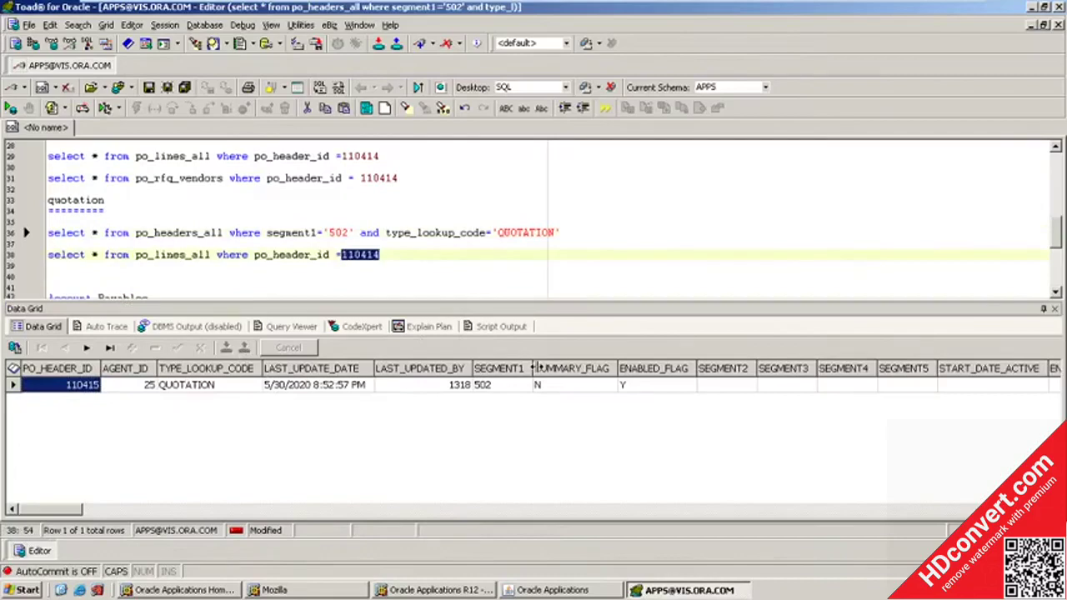
{"action": "type", "text": "110415"}
{"action": "key", "text": "F9"}
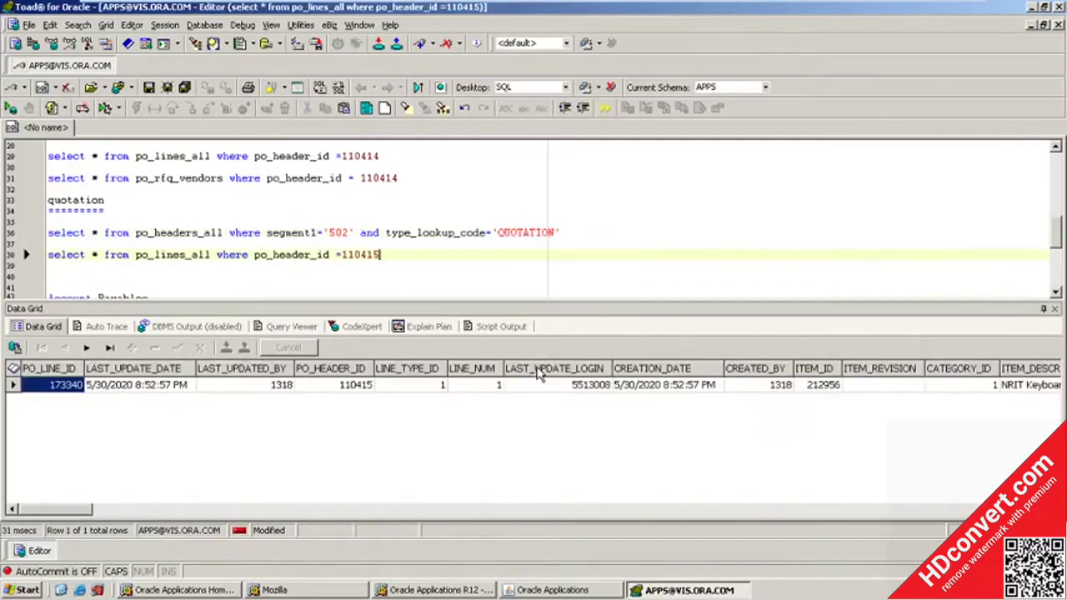
Write a SELECT query on PO_LINE_LOCATIONS_ALL with a PO_LINE_ID condition below the quotation's po_lines_all query.
{"action": "key", "text": "Return"}
{"action": "key", "text": "Return"}
{"action": "type", "text": "SELECT "}
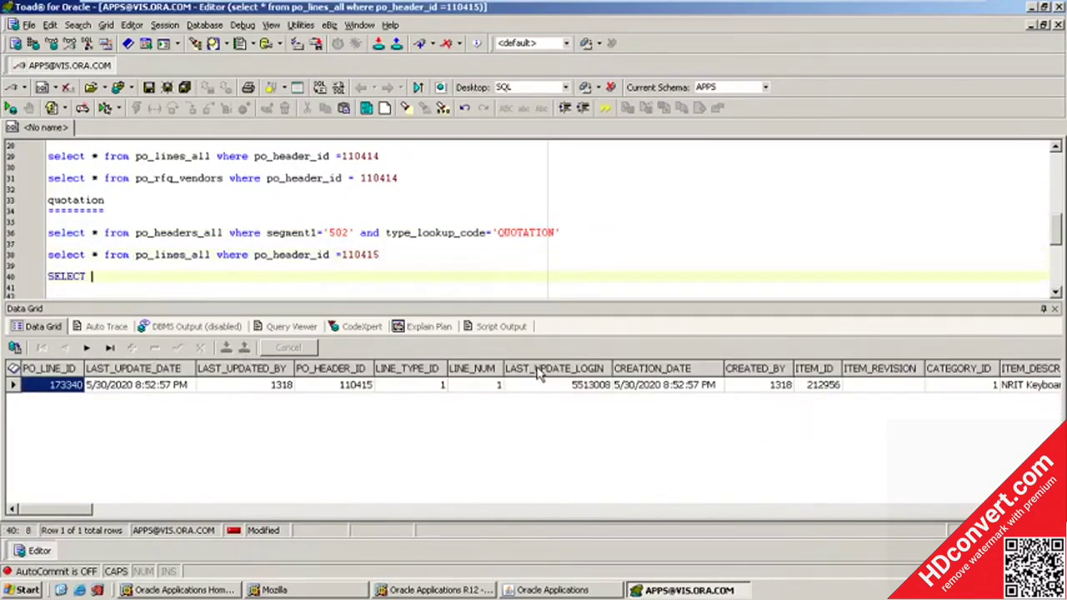
{"action": "type", "text": "* FROM PO_"}
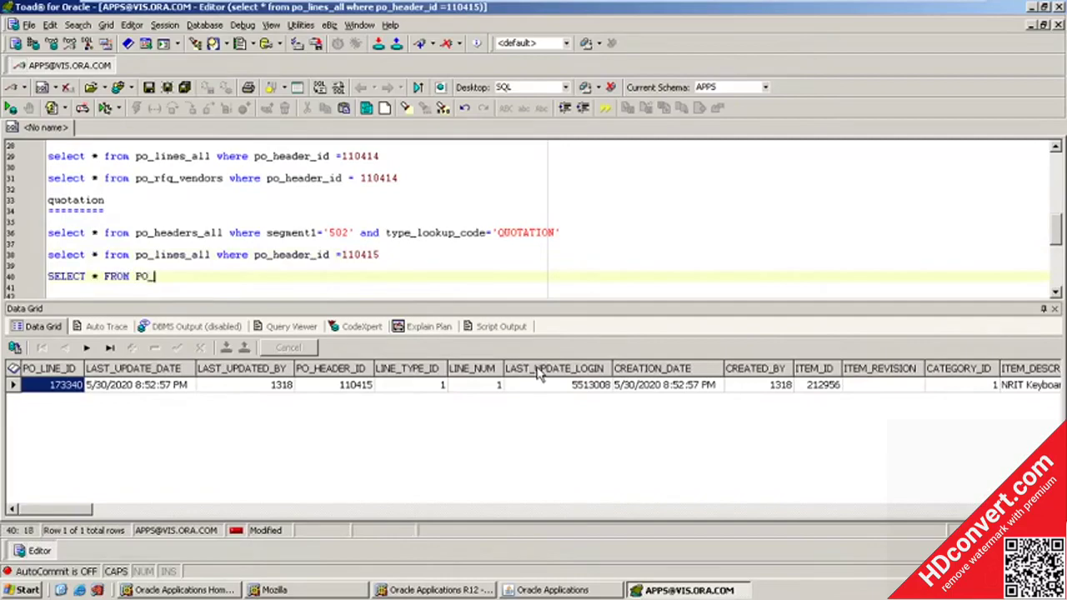
{"action": "type", "text": "LINE_LOCATIONS"}
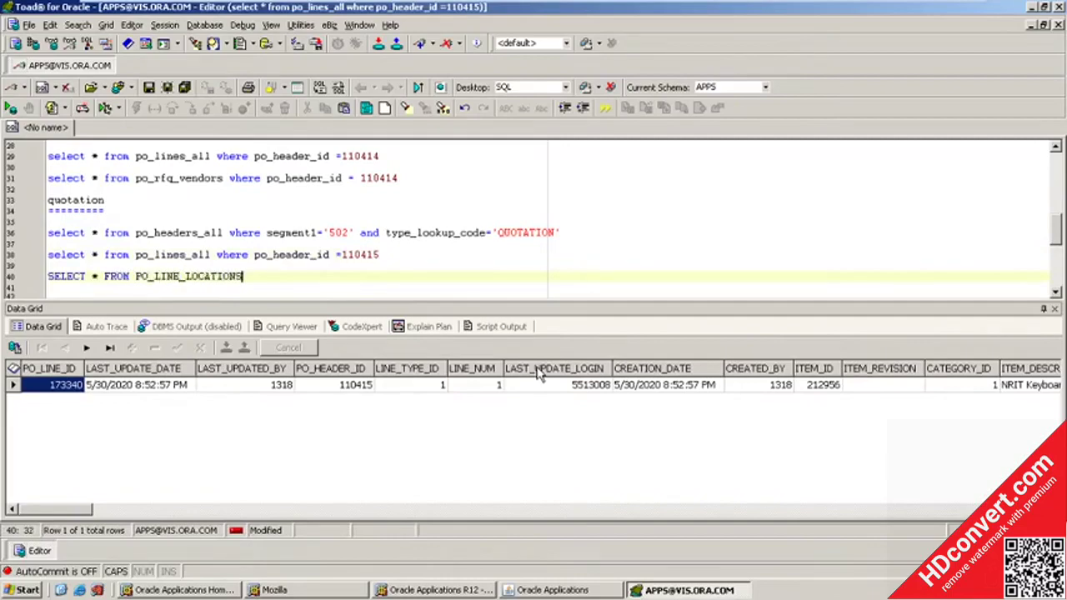
{"action": "type", "text": "_ALL WHERE "}
{"action": "type", "text": "PO_LINE"}
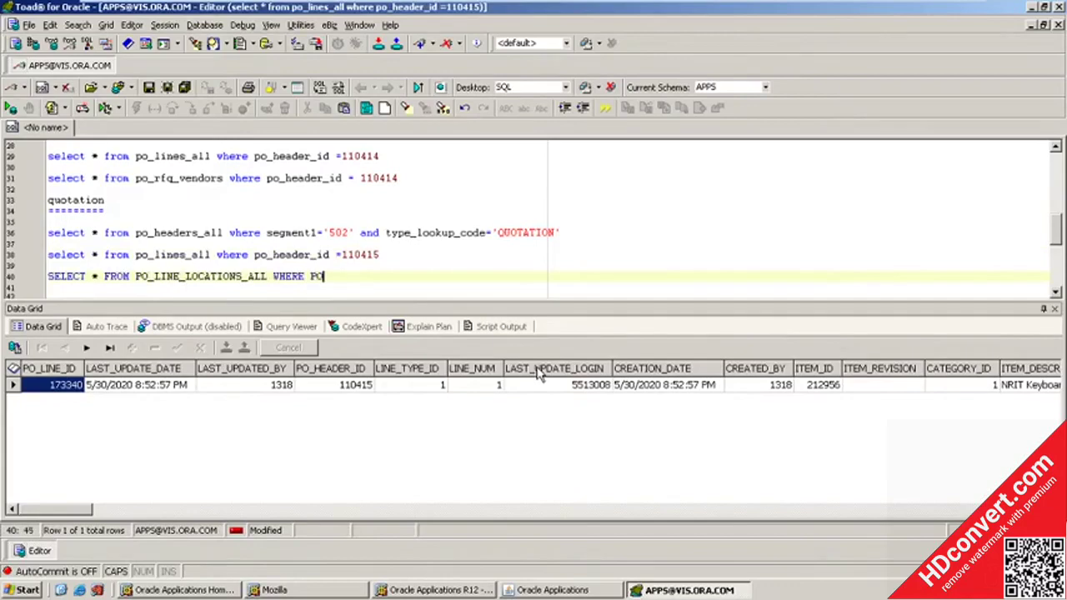
{"action": "type", "text": "_ID ="}
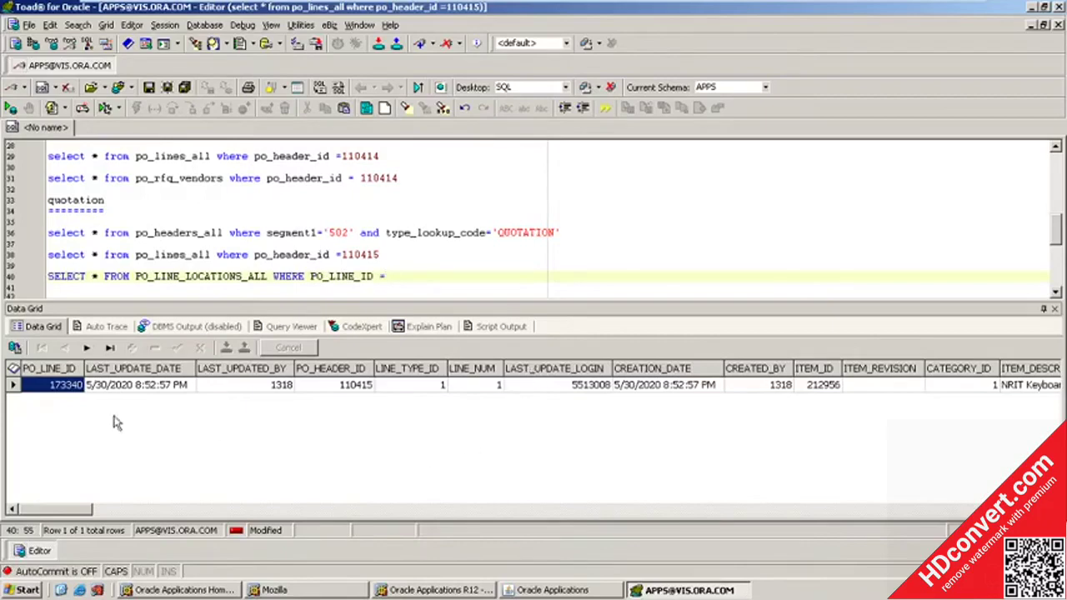
Set PO_LINE_ID to 173340 from the result row in the PO_LINE_LOCATIONS_ALL query, and run it.
{"action": "left_click", "coordinate": [107, 391]}
{"action": "left_click", "coordinate": [75, 388]}
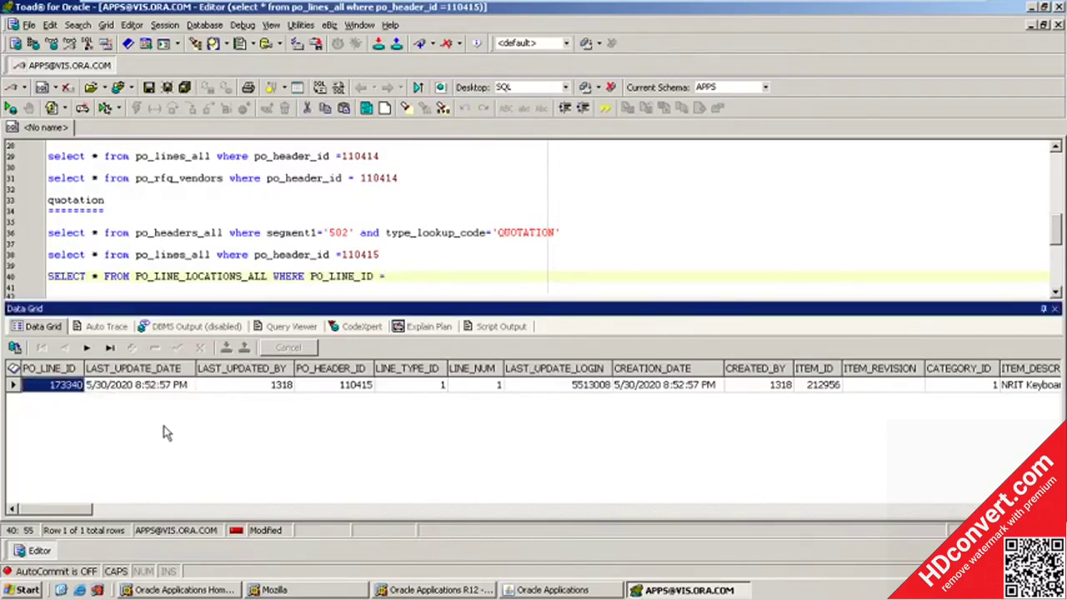
{"action": "left_click", "coordinate": [397, 280]}
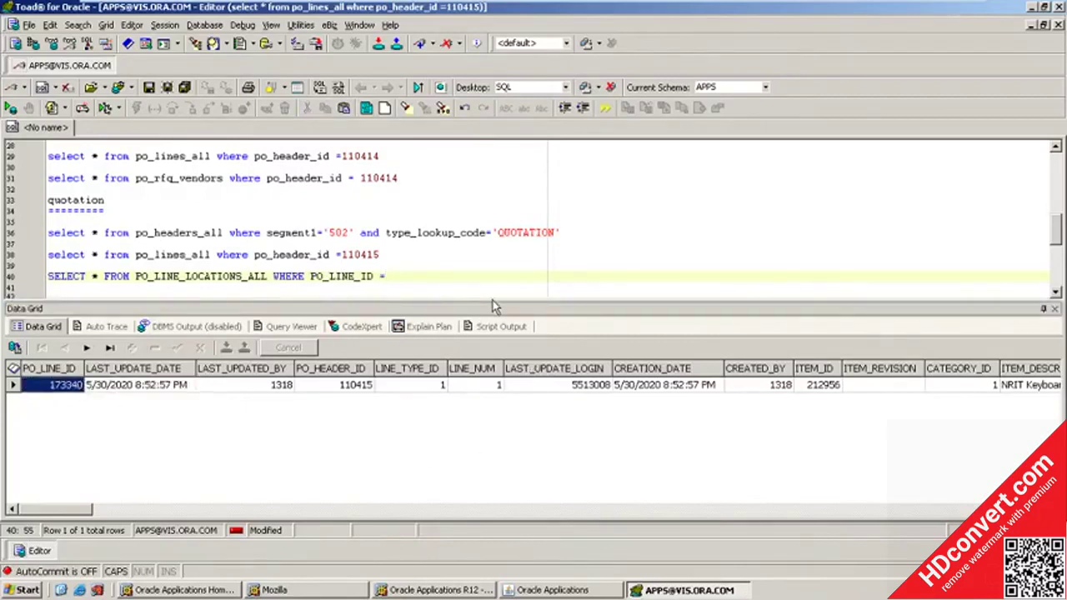
{"action": "type", "text": "173340"}
{"action": "key", "text": "F9"}
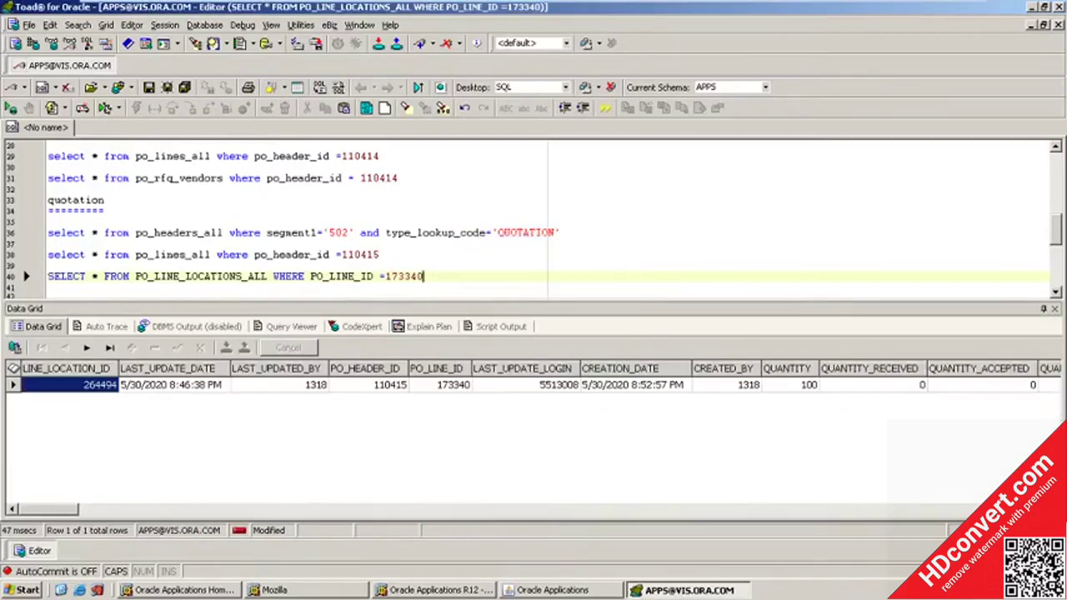
{"action": "scroll", "coordinate": [534, 220], "scroll_direction": "down", "scroll_amount": 1}
{"action": "left_click", "coordinate": [358, 200]}
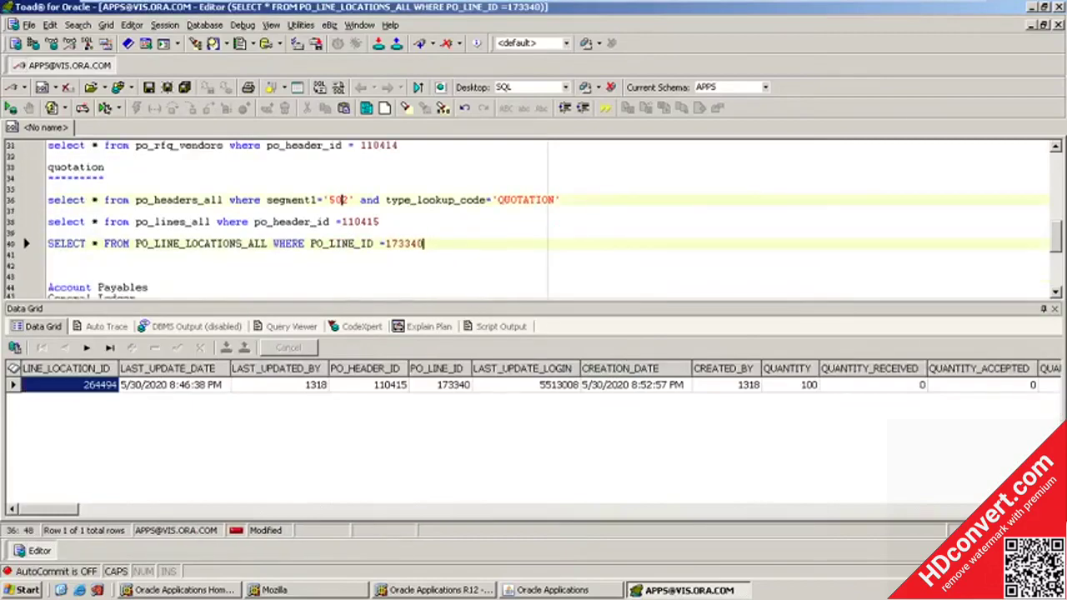
{"action": "left_click", "coordinate": [355, 222]}
{"action": "left_click", "coordinate": [360, 244]}
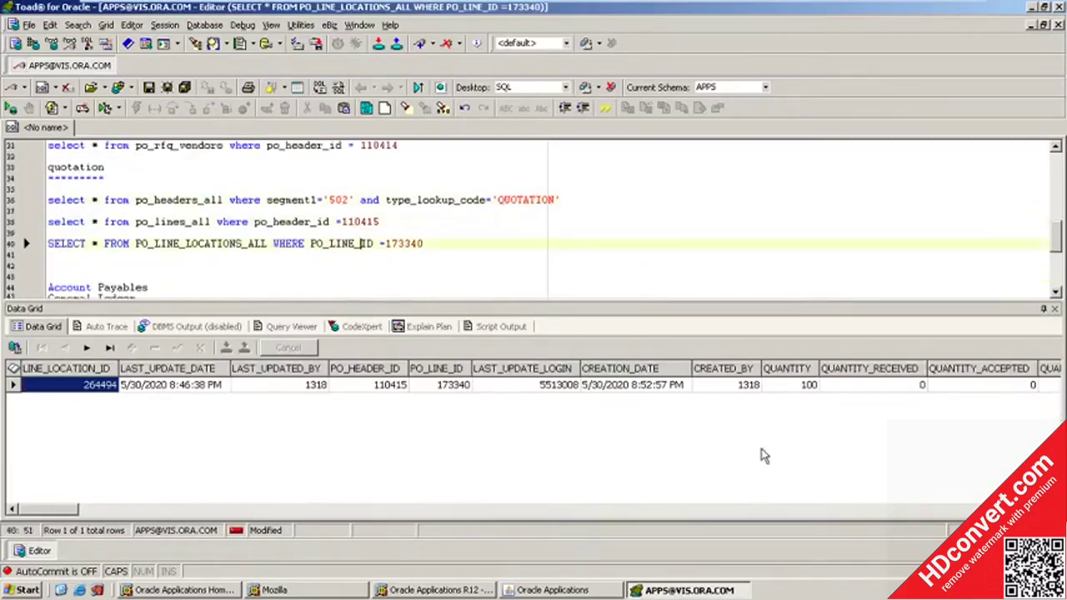
Switch to Oracle Applications and close the RFQ to Quotation window for quotation 502.
{"action": "left_click", "coordinate": [554, 590]}
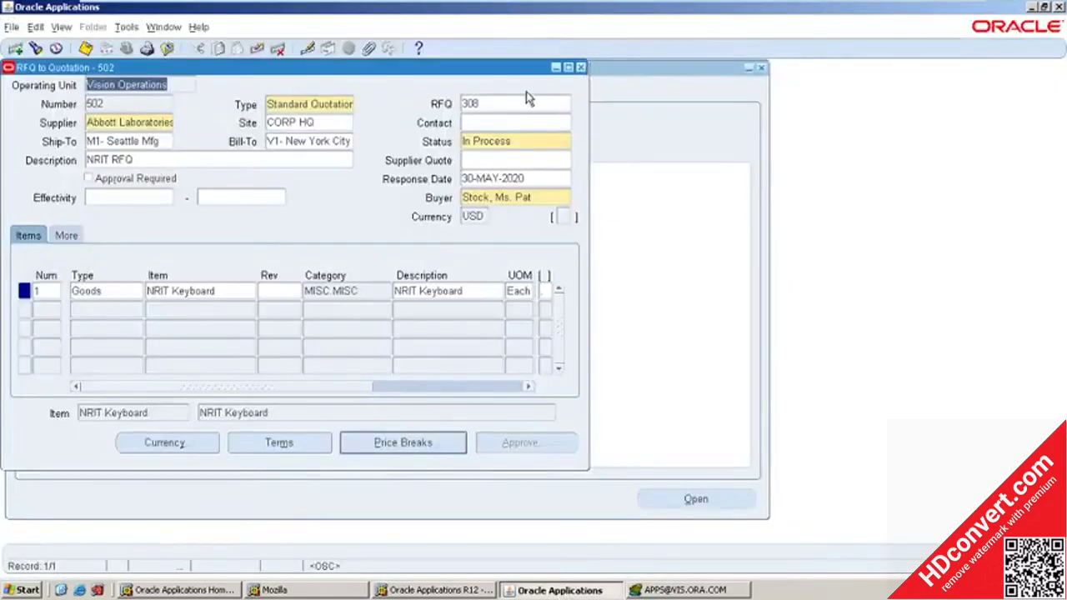
{"action": "left_click", "coordinate": [487, 103]}
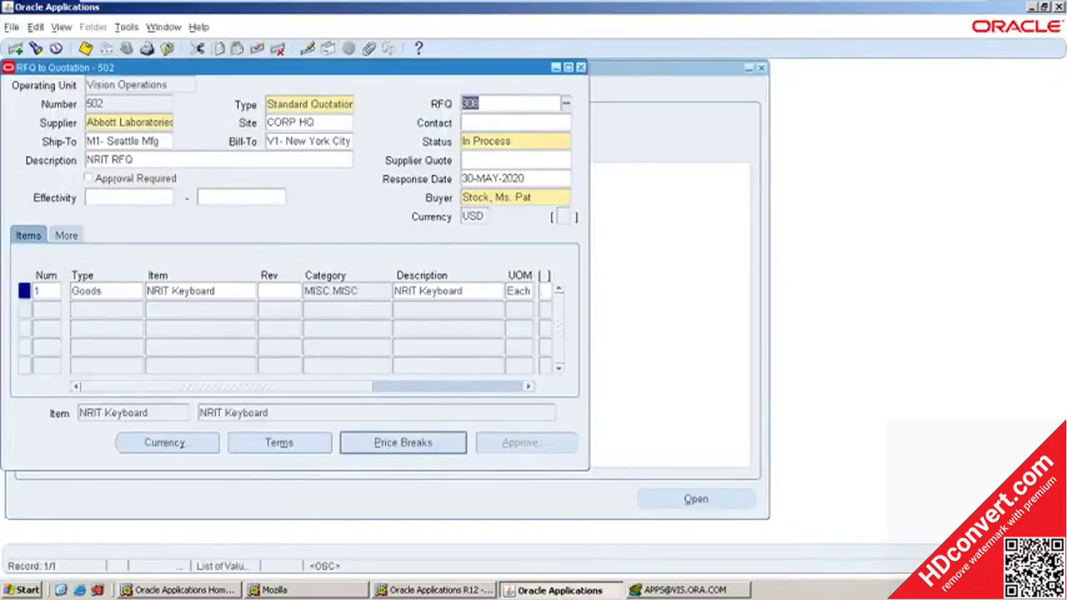
{"action": "left_click", "coordinate": [581, 67]}
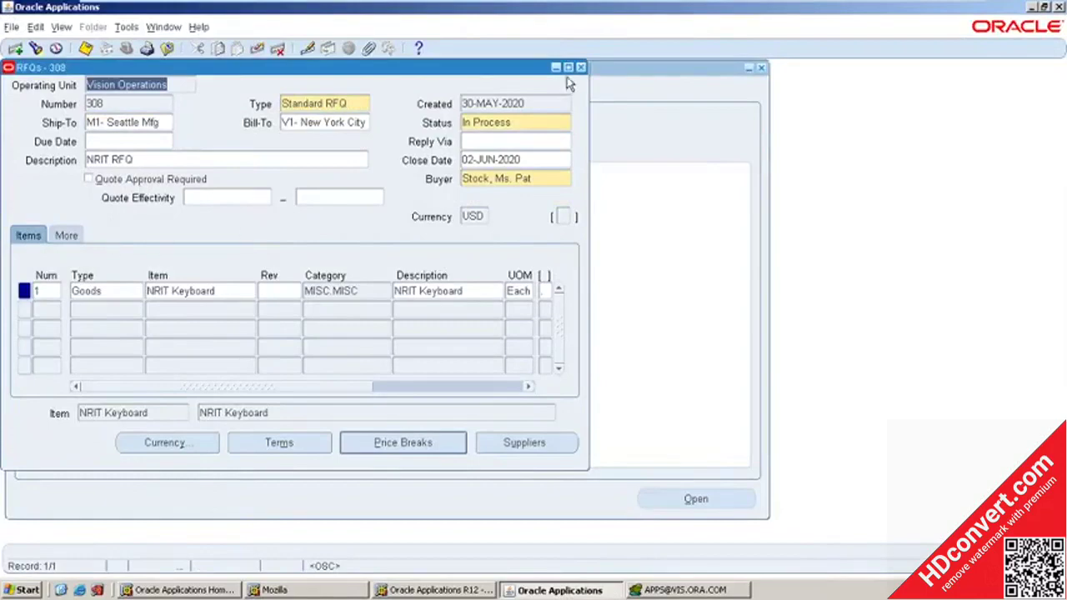
Set the status of RFQ 308 to Active, save it, and close the RFQ.
{"action": "left_click", "coordinate": [557, 122]}
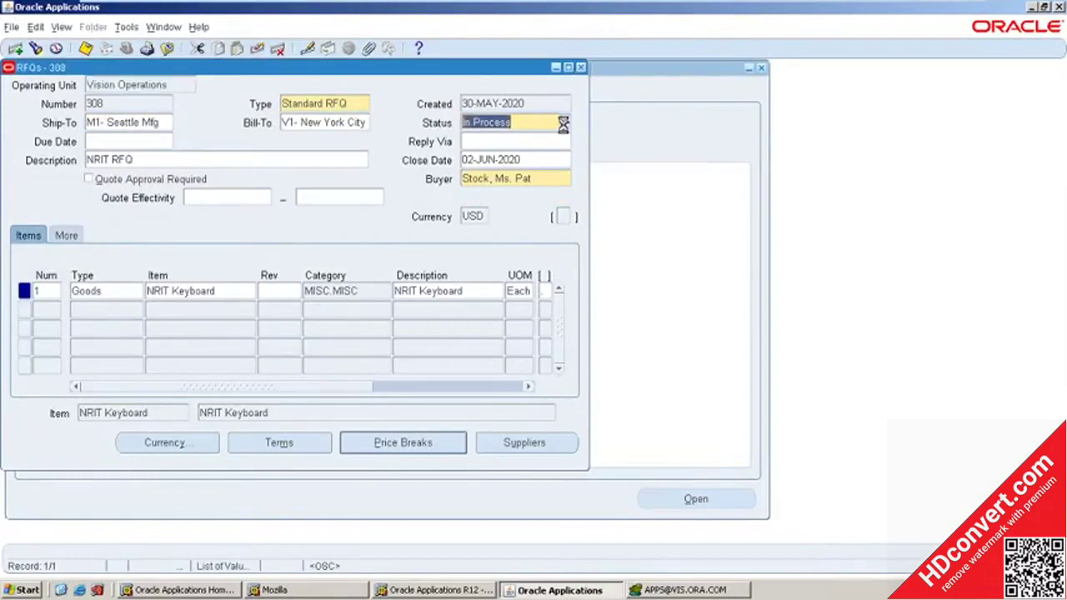
{"action": "double_click", "coordinate": [487, 215]}
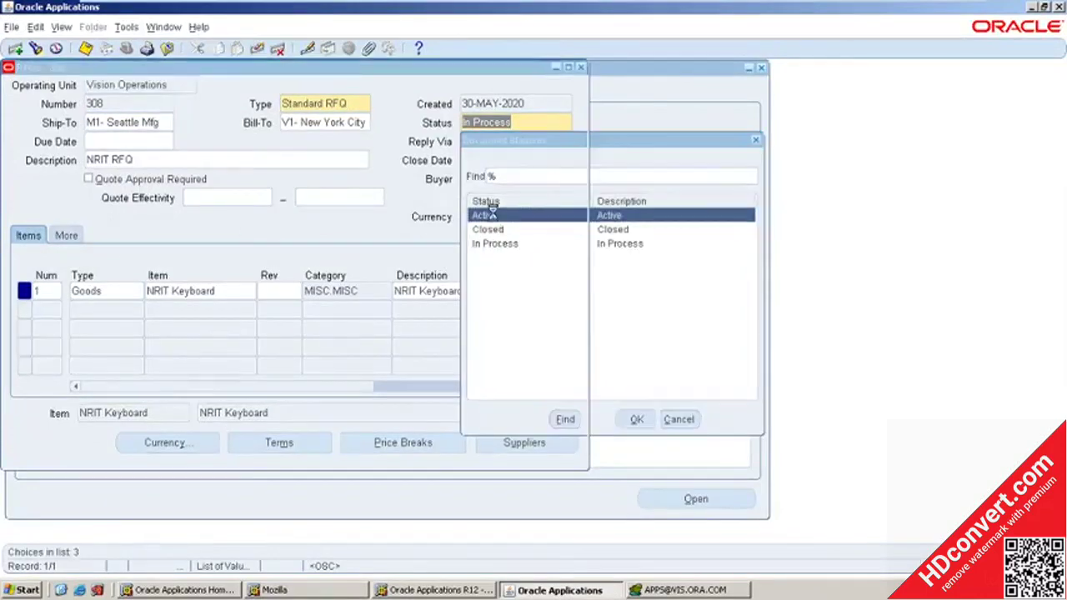
{"action": "left_click", "coordinate": [85, 47]}
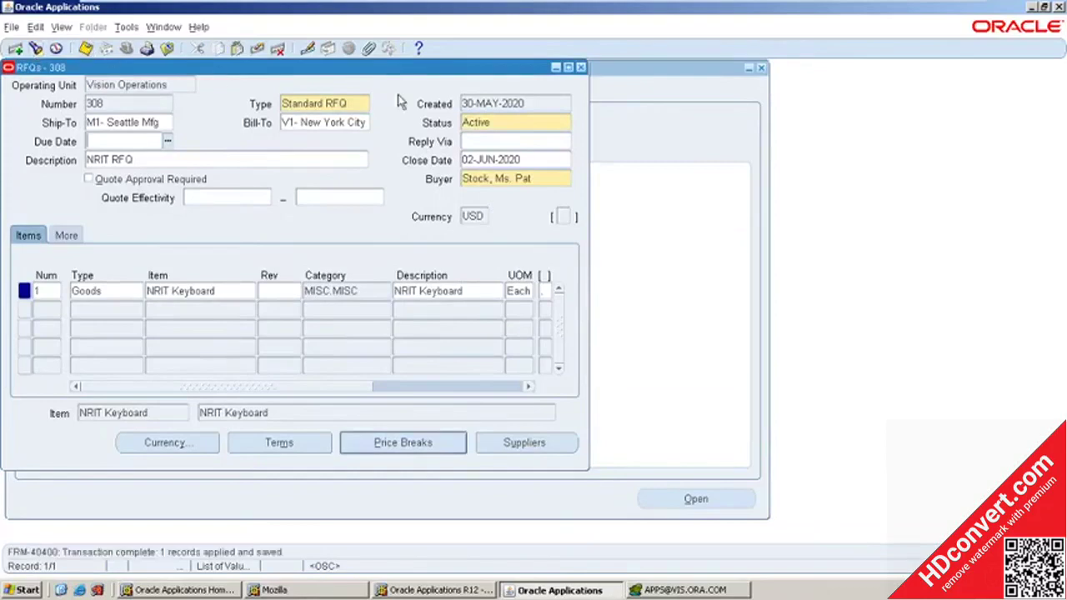
{"action": "left_click", "coordinate": [581, 68]}
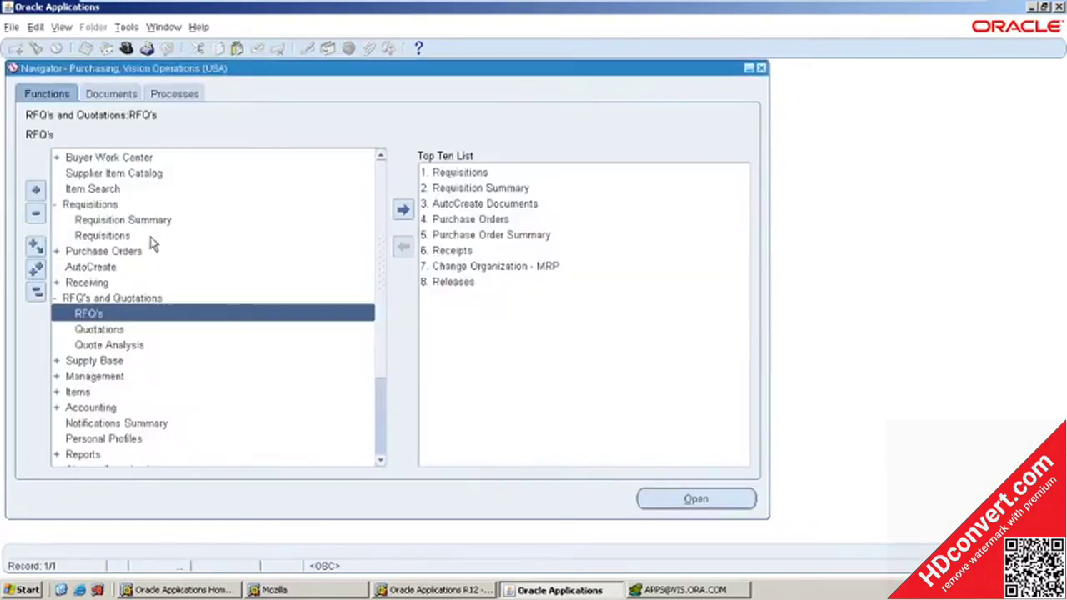
Open the Quotations form and query quotation number 502.
{"action": "double_click", "coordinate": [102, 329]}
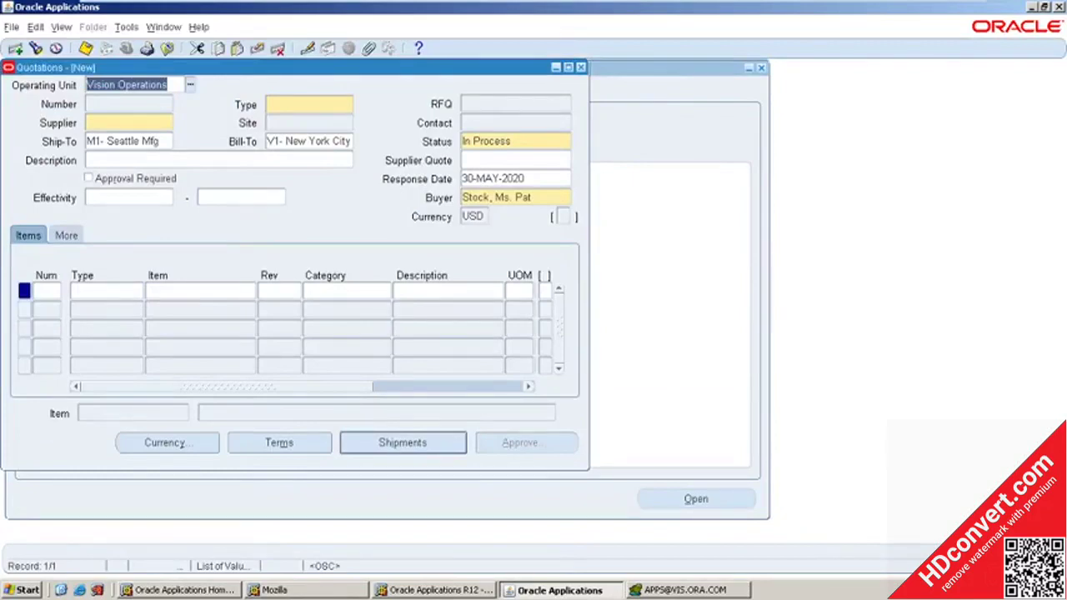
{"action": "key", "text": "F11"}
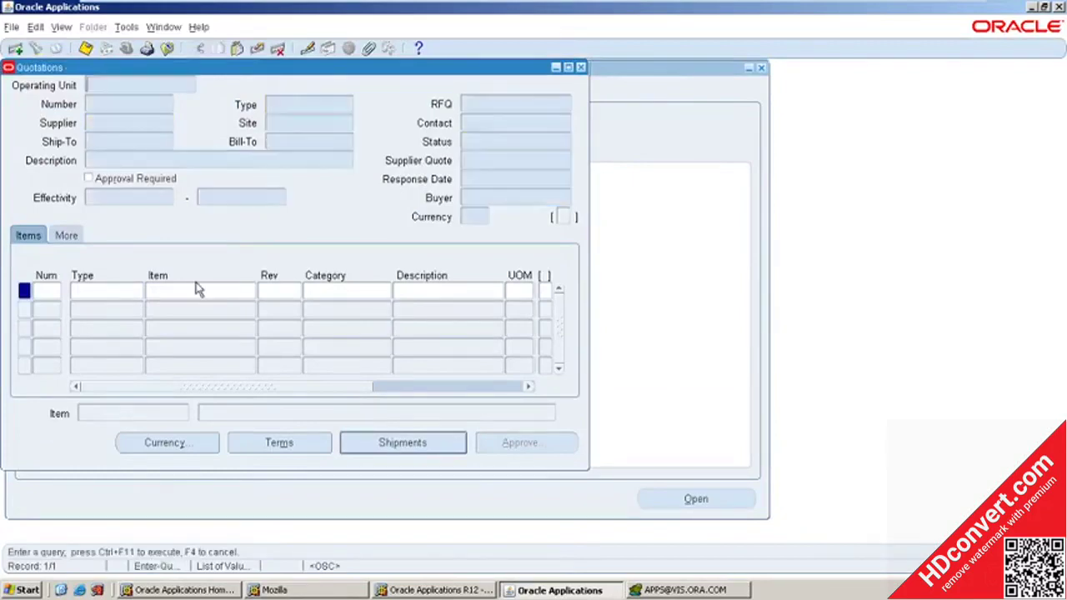
{"action": "left_click", "coordinate": [685, 590]}
{"action": "key", "text": "alt+Tab"}
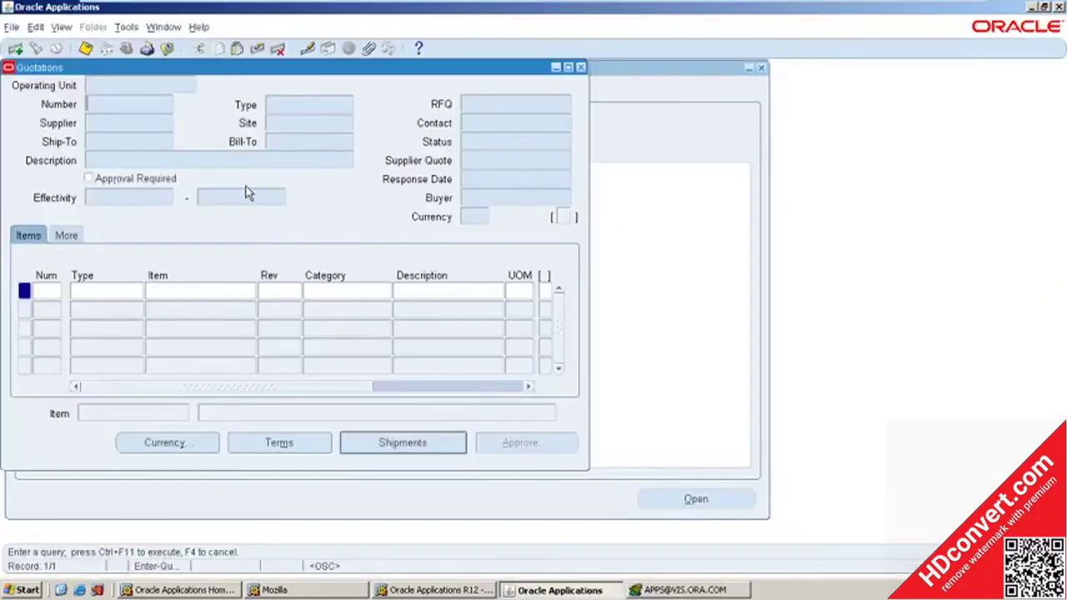
{"action": "type", "text": "502"}
{"action": "key", "text": "ctrl+F11"}
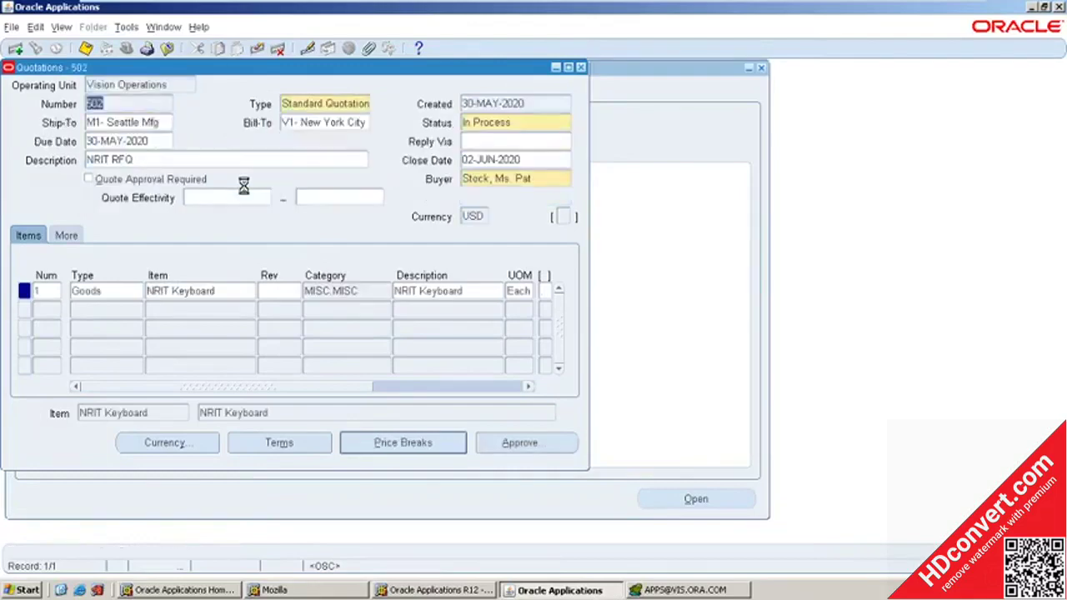
Set the status of quotation 502 to Active and save it.
{"action": "left_click", "coordinate": [500, 141]}
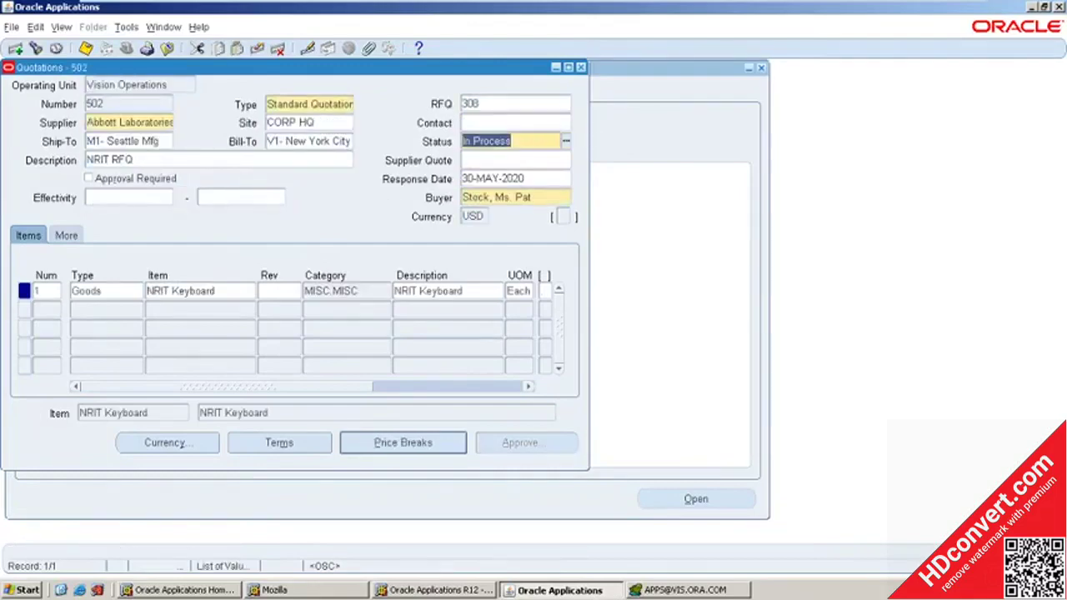
{"action": "type", "text": "Act"}
{"action": "key", "text": "Tab"}
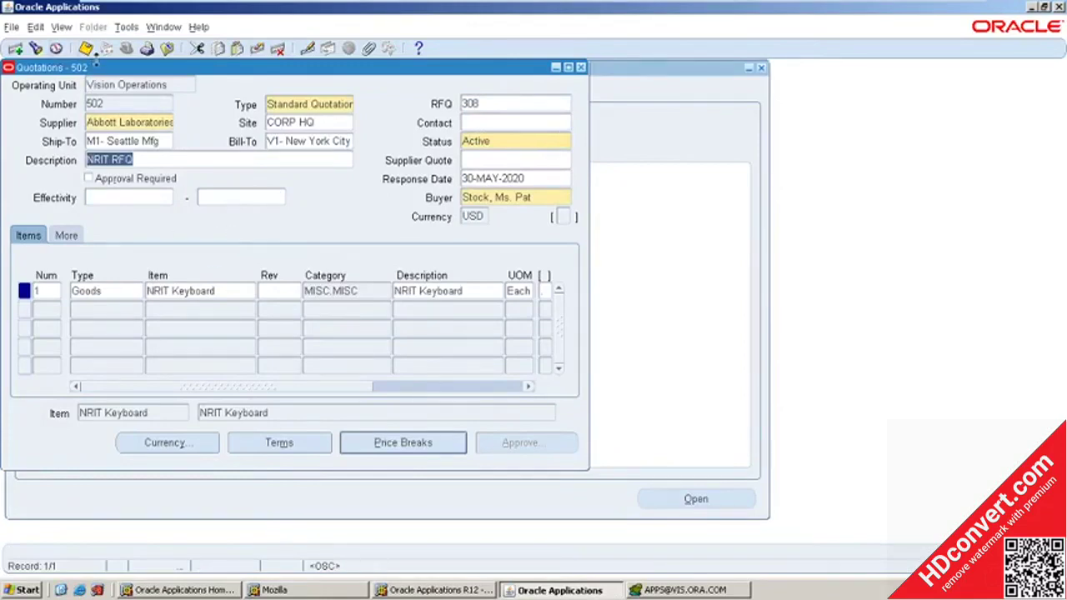
{"action": "left_click", "coordinate": [86, 49]}
Accept USD as the quotation's currency, and choose COD (Cash on Delivery) as the freight terms in its Quotation Terms.
{"action": "left_click", "coordinate": [157, 445]}
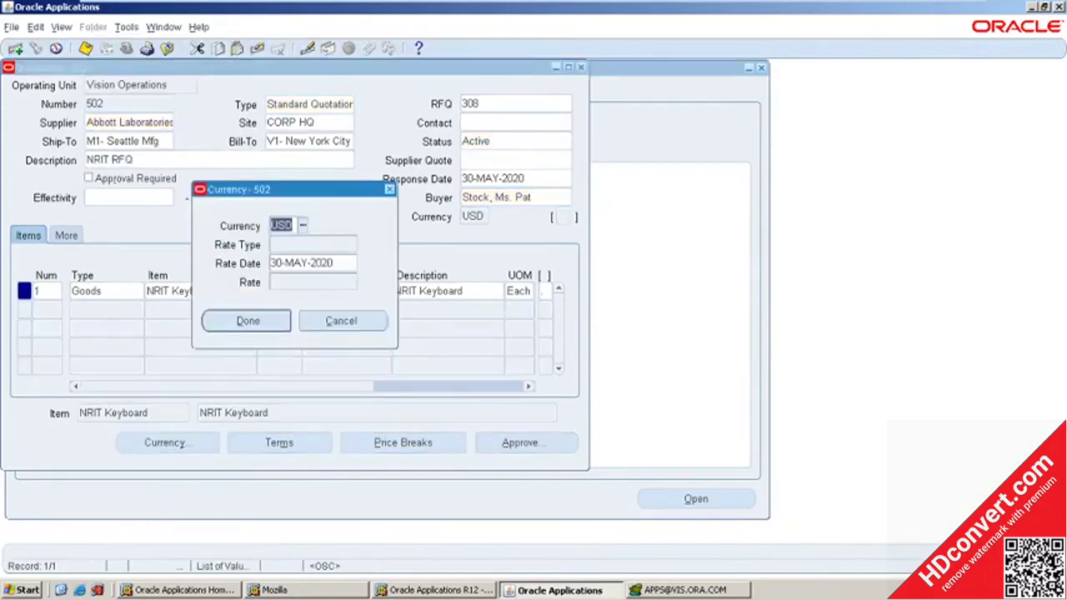
{"action": "left_click", "coordinate": [246, 321]}
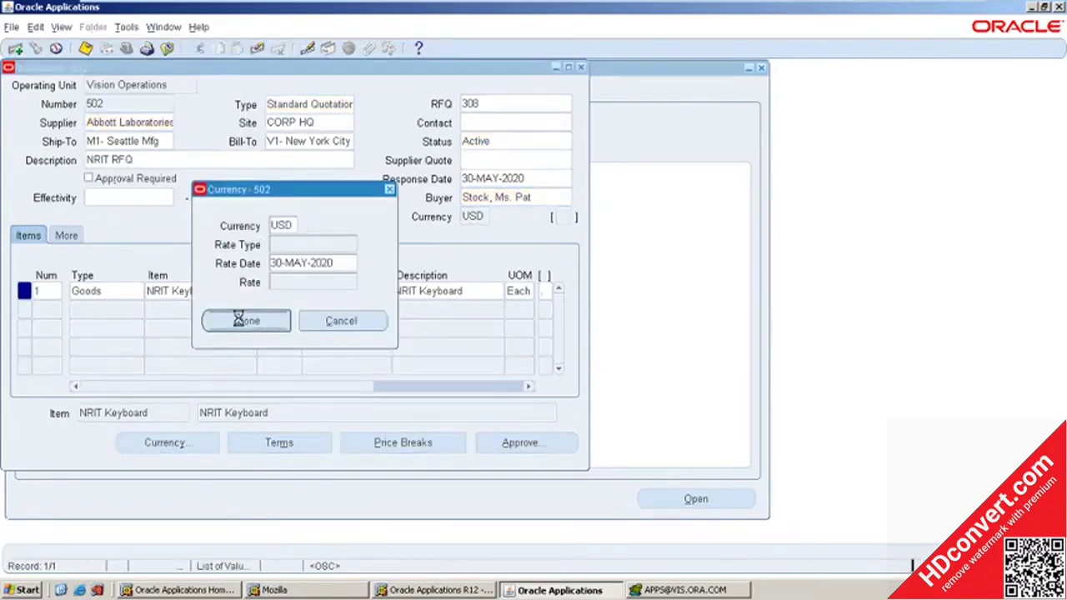
{"action": "left_click", "coordinate": [276, 442]}
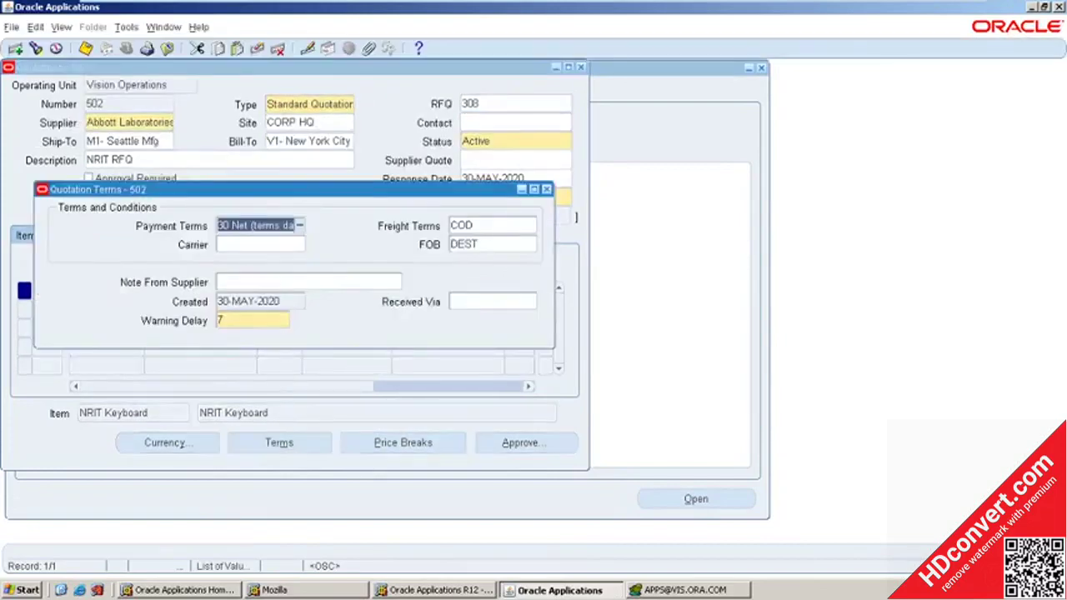
{"action": "key", "text": "Tab"}
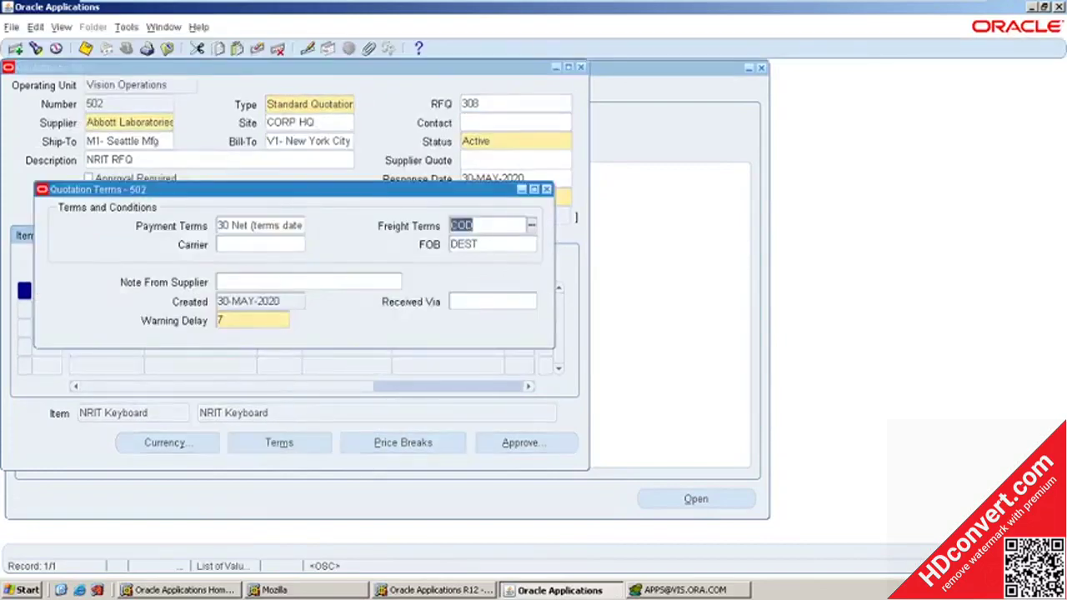
{"action": "left_click", "coordinate": [531, 225]}
{"action": "left_click", "coordinate": [493, 348]}
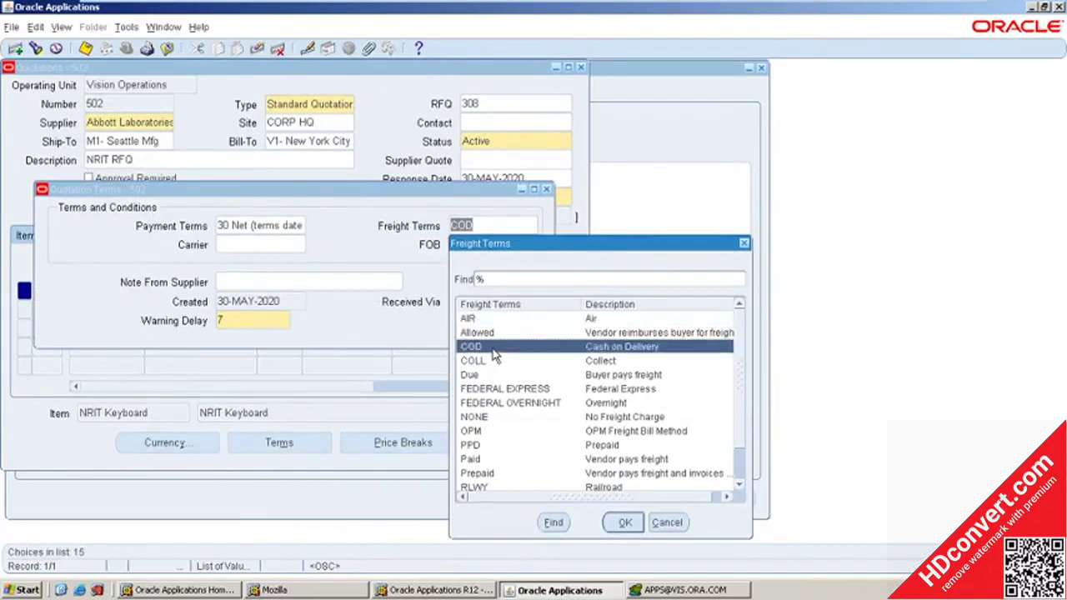
Set the quotation's freight terms to COD and FOB to DEST, then save and close the quotation terms.
{"action": "double_click", "coordinate": [492, 355]}
{"action": "left_click", "coordinate": [505, 246]}
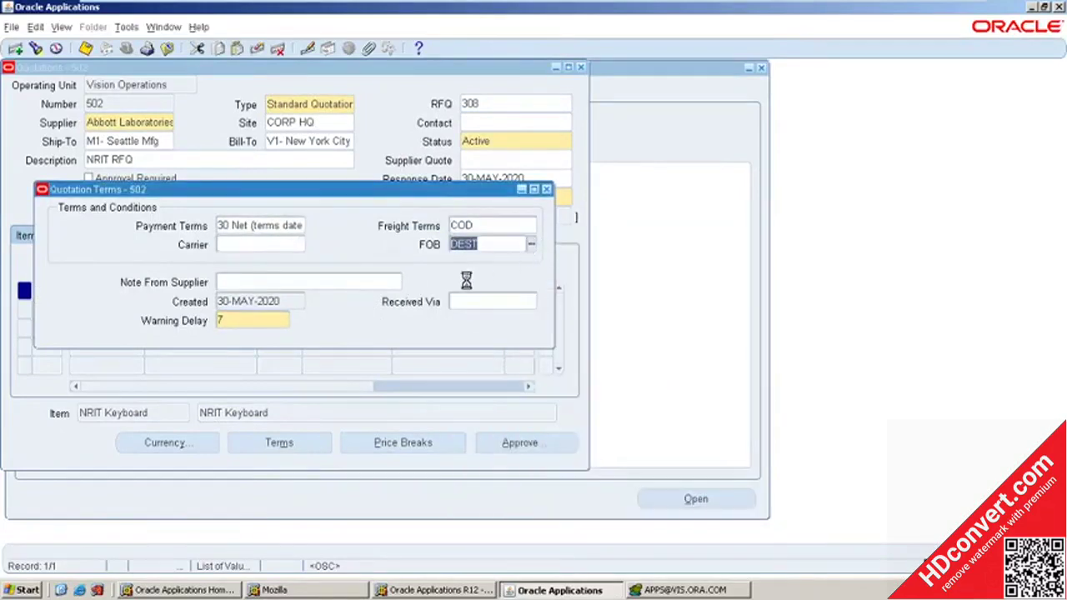
{"action": "double_click", "coordinate": [570, 335]}
{"action": "left_click", "coordinate": [299, 278]}
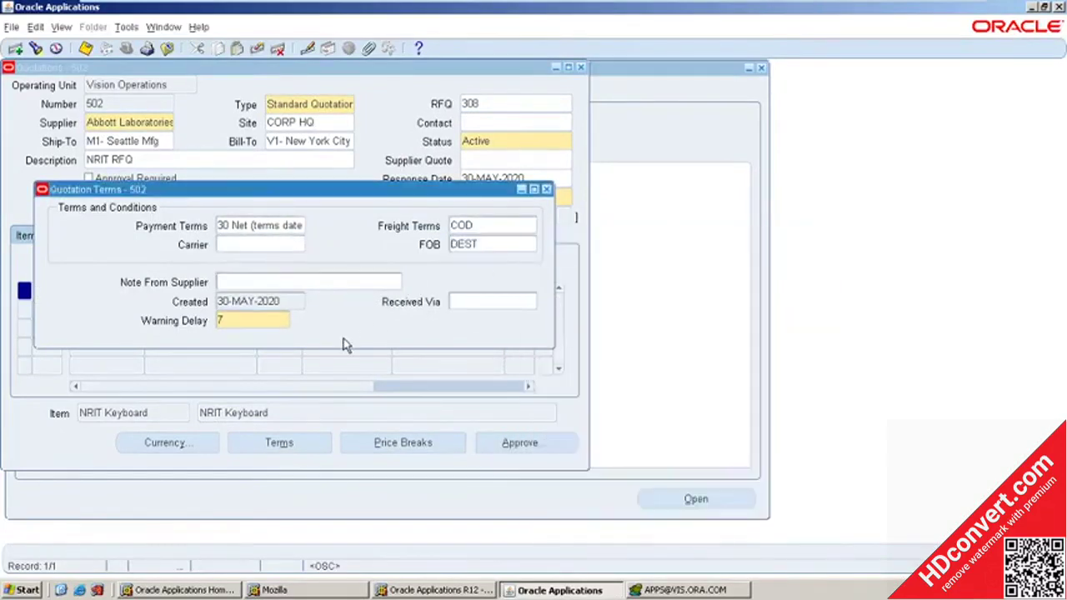
{"action": "left_click", "coordinate": [86, 48]}
{"action": "left_click", "coordinate": [547, 190]}
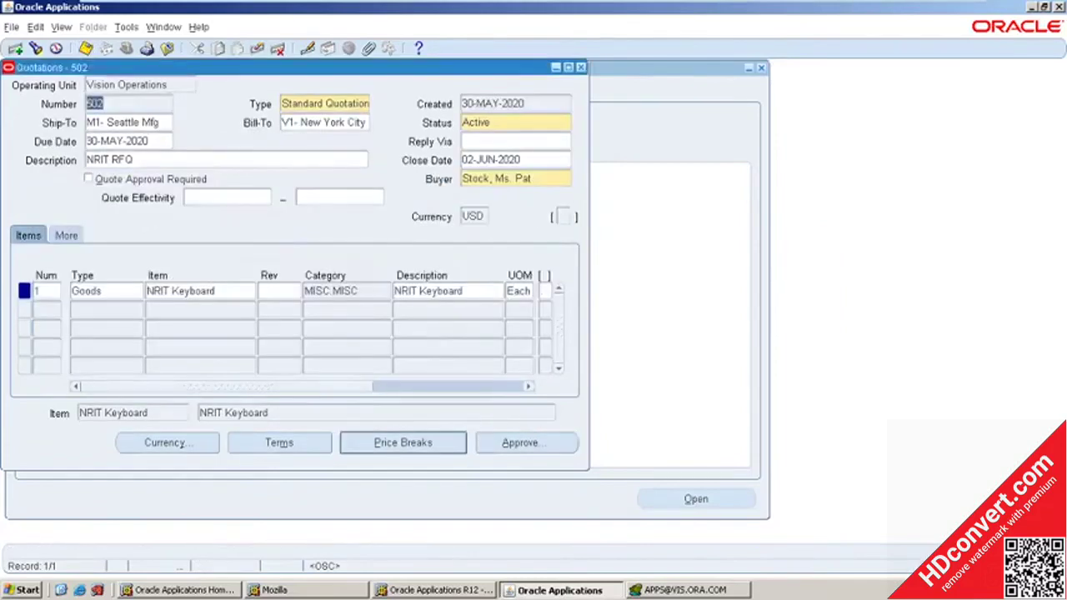
Review the price break of the NRIT Keyboard quotation line, including its quantity, price and discount.
{"action": "left_click", "coordinate": [419, 443]}
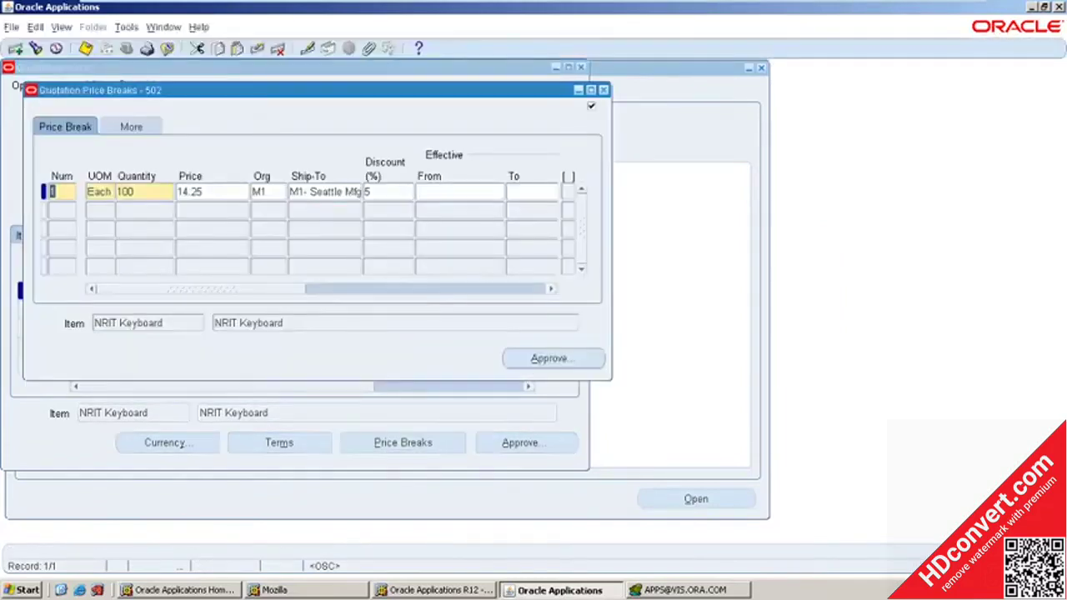
{"action": "key", "text": "Tab"}
{"action": "key", "text": "Tab"}
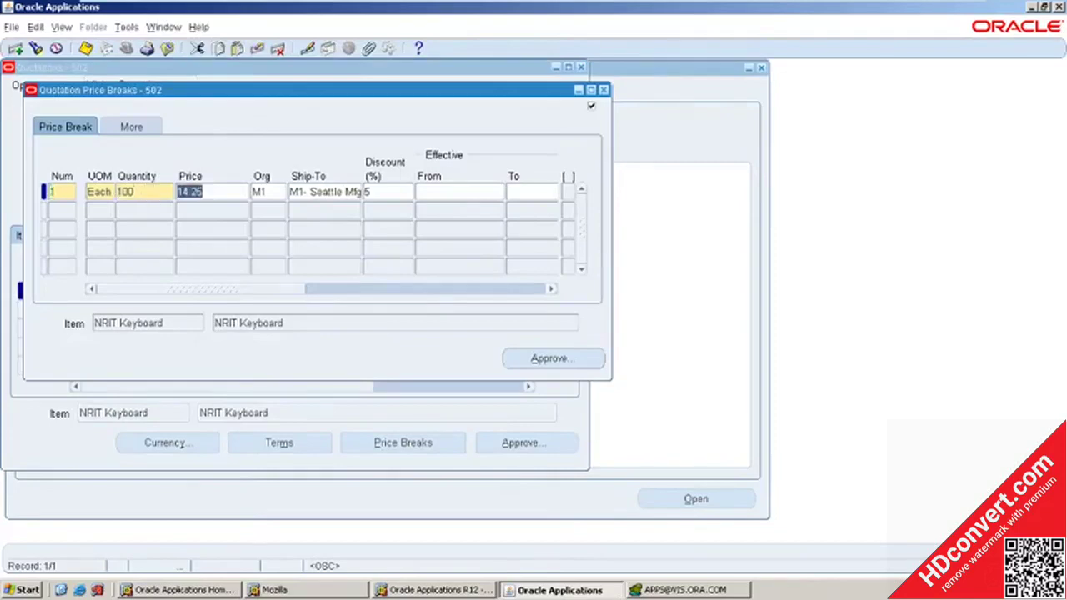
{"action": "left_click", "coordinate": [605, 90]}
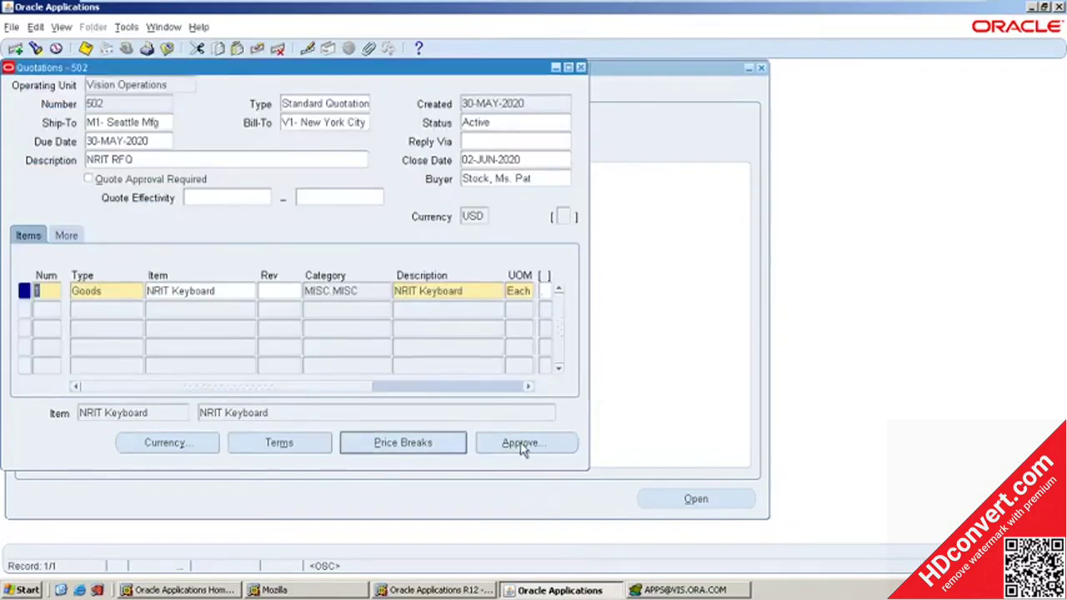
Approve the entire quotation with type All Orders and reason Quality, then save and close the quotation.
{"action": "left_click", "coordinate": [521, 444]}
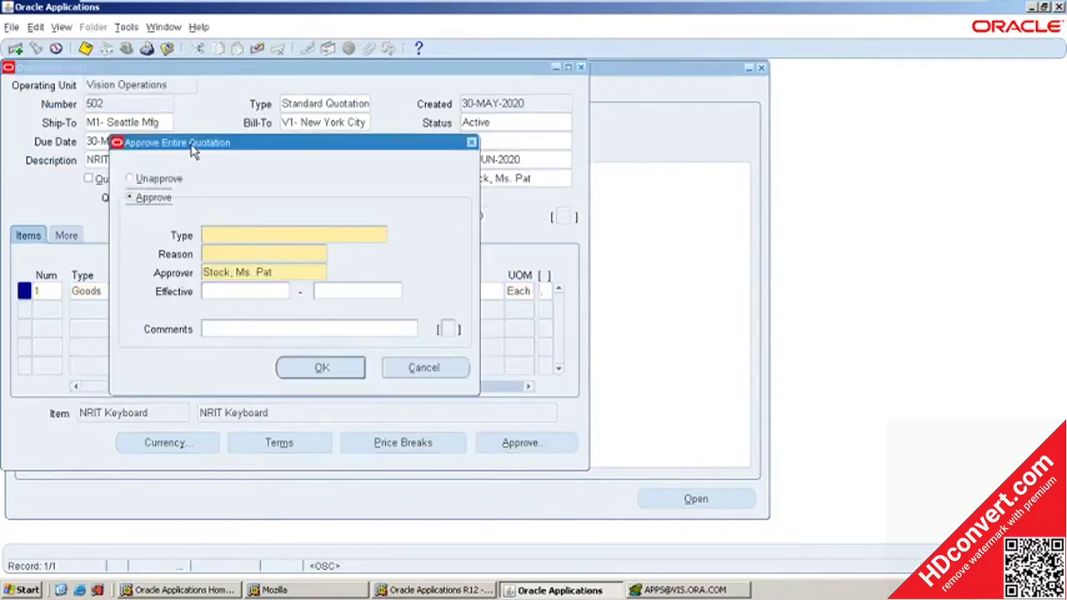
{"action": "left_click_drag", "start_coordinate": [187, 147], "coordinate": [276, 190]}
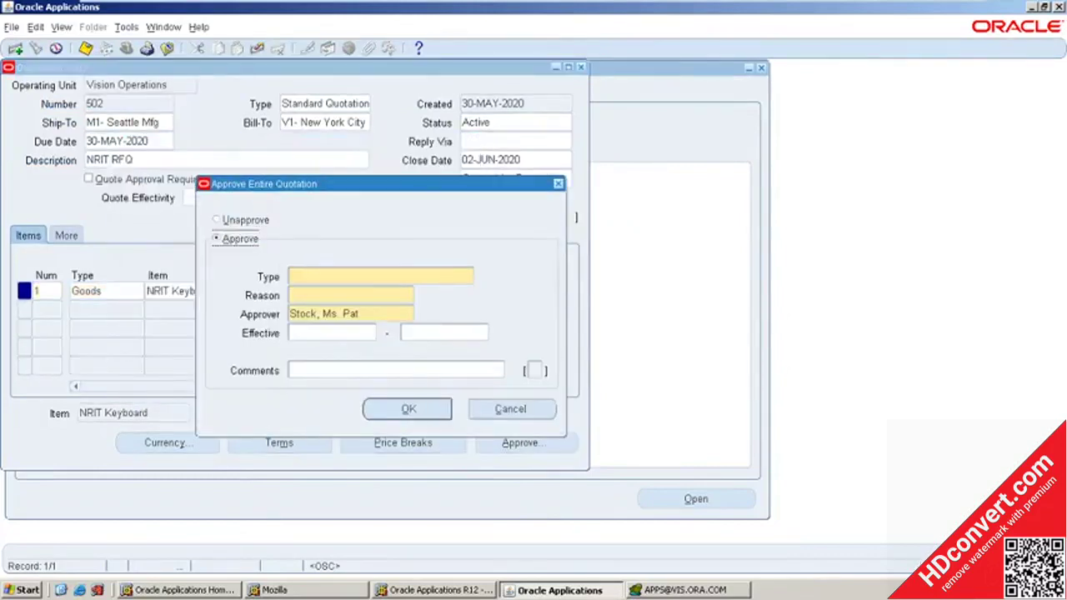
{"action": "left_click", "coordinate": [350, 280]}
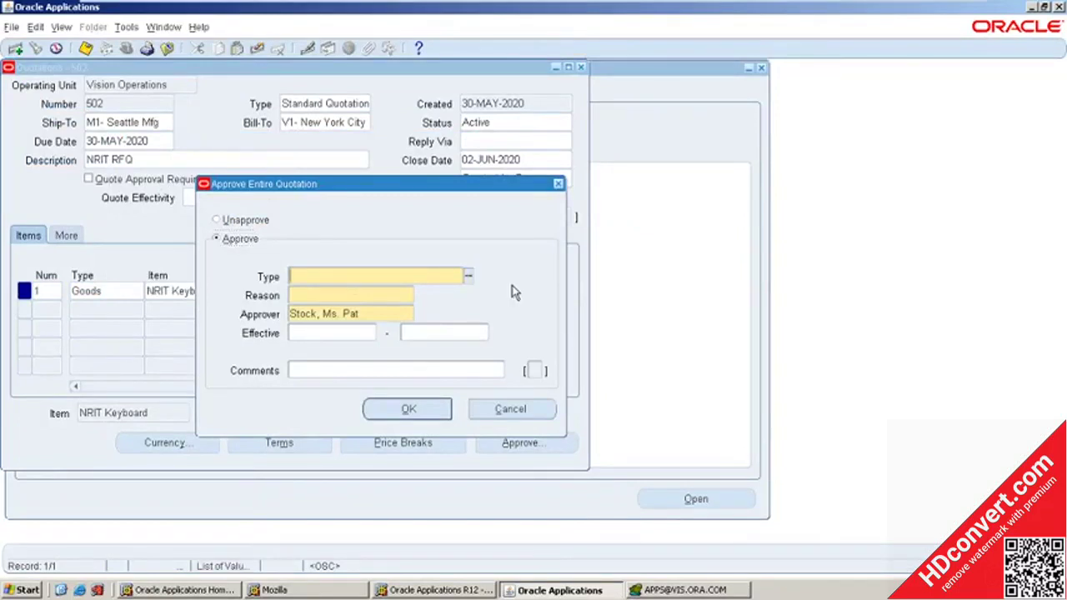
{"action": "key", "text": "ctrl+l"}
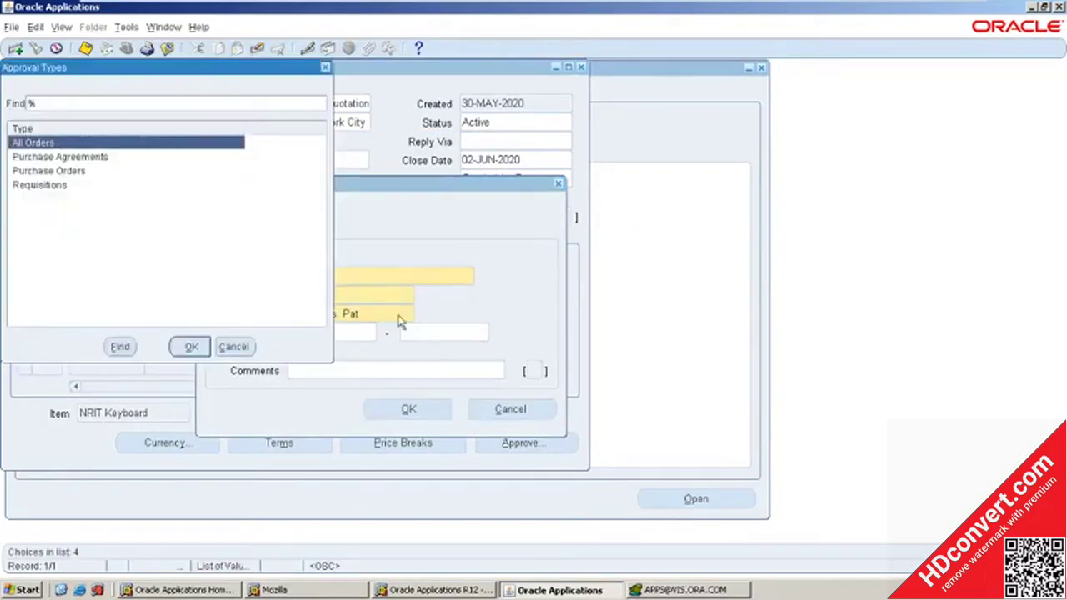
{"action": "double_click", "coordinate": [36, 144]}
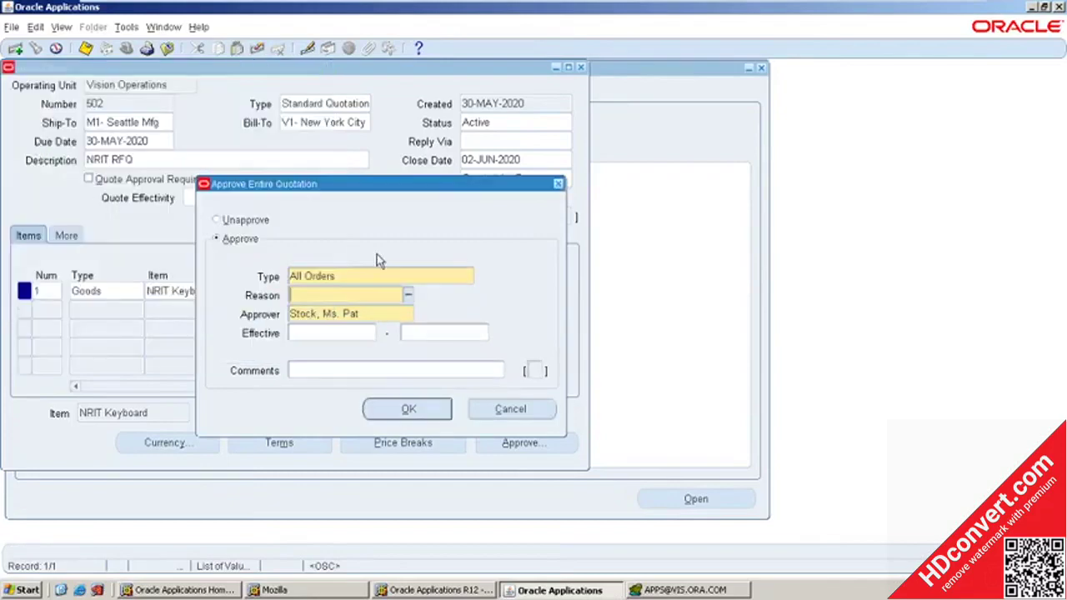
{"action": "key", "text": "ctrl+l"}
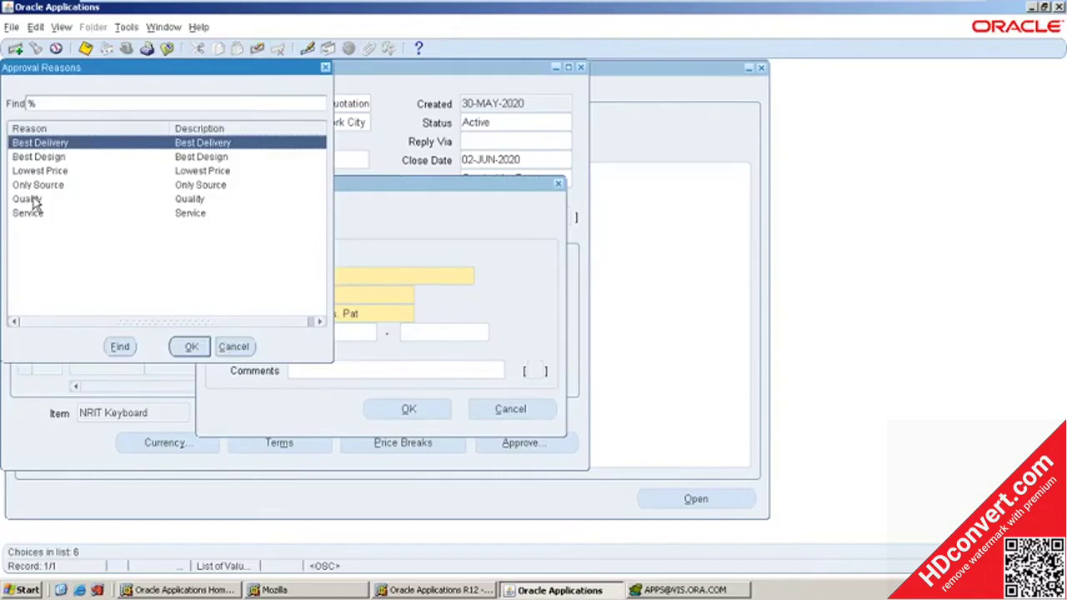
{"action": "double_click", "coordinate": [33, 201]}
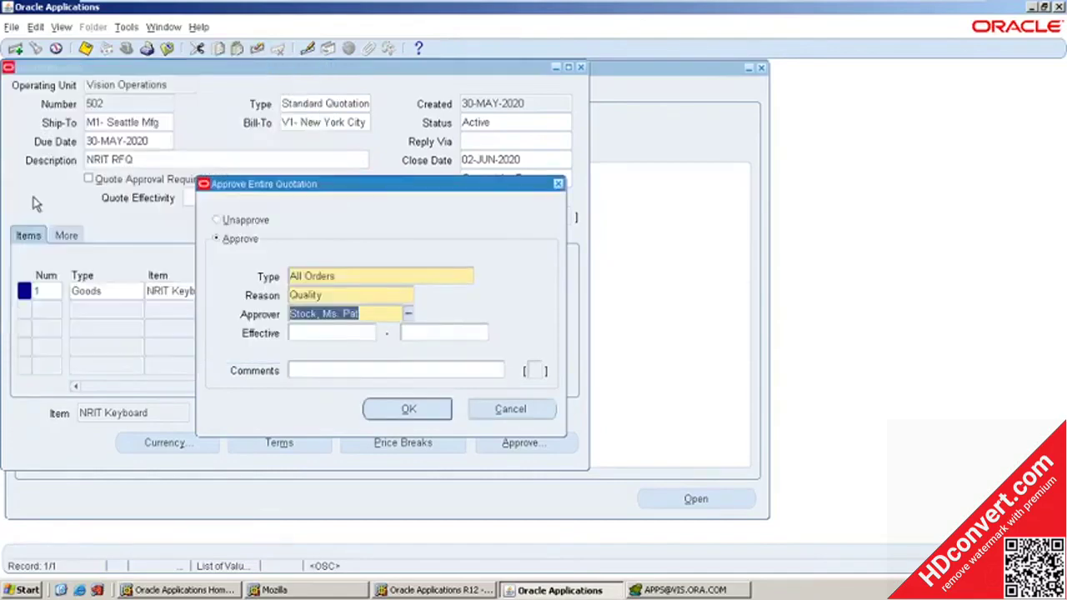
{"action": "left_click", "coordinate": [402, 413]}
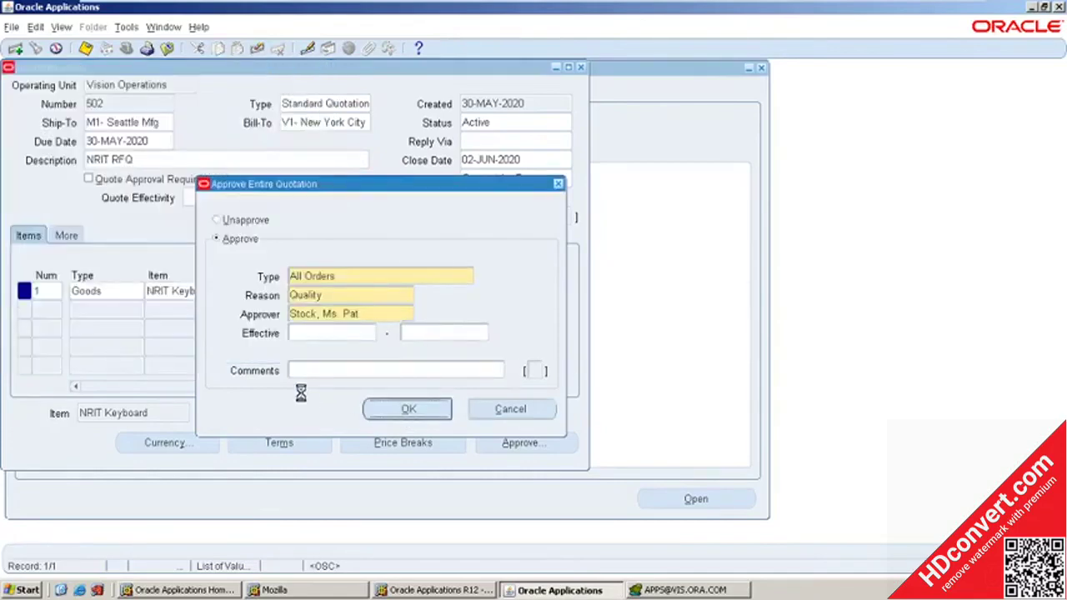
{"action": "left_click", "coordinate": [606, 326]}
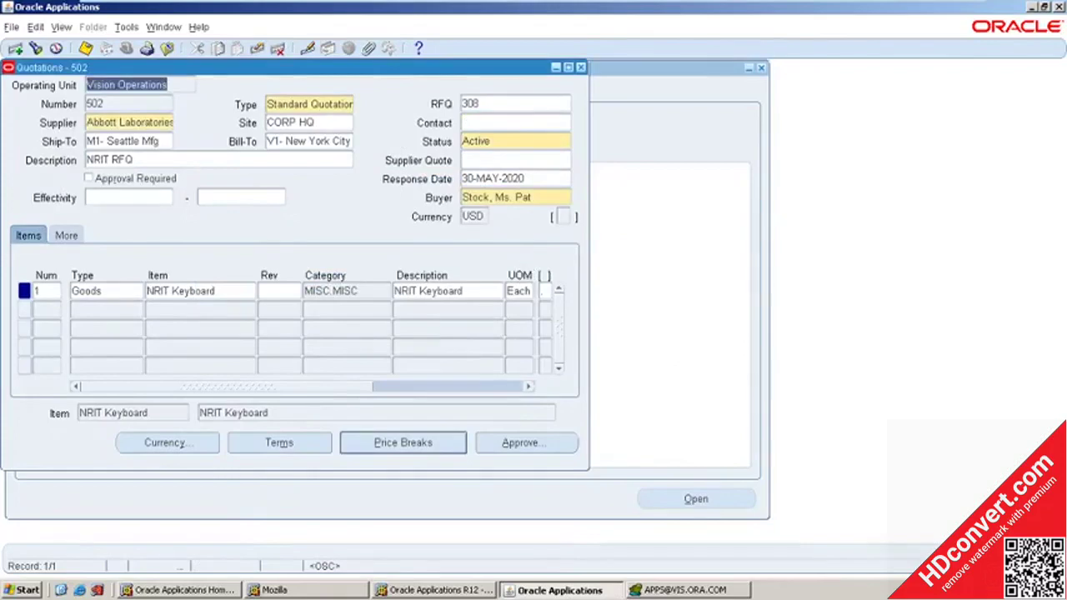
{"action": "left_click", "coordinate": [85, 49]}
{"action": "left_click", "coordinate": [581, 67]}
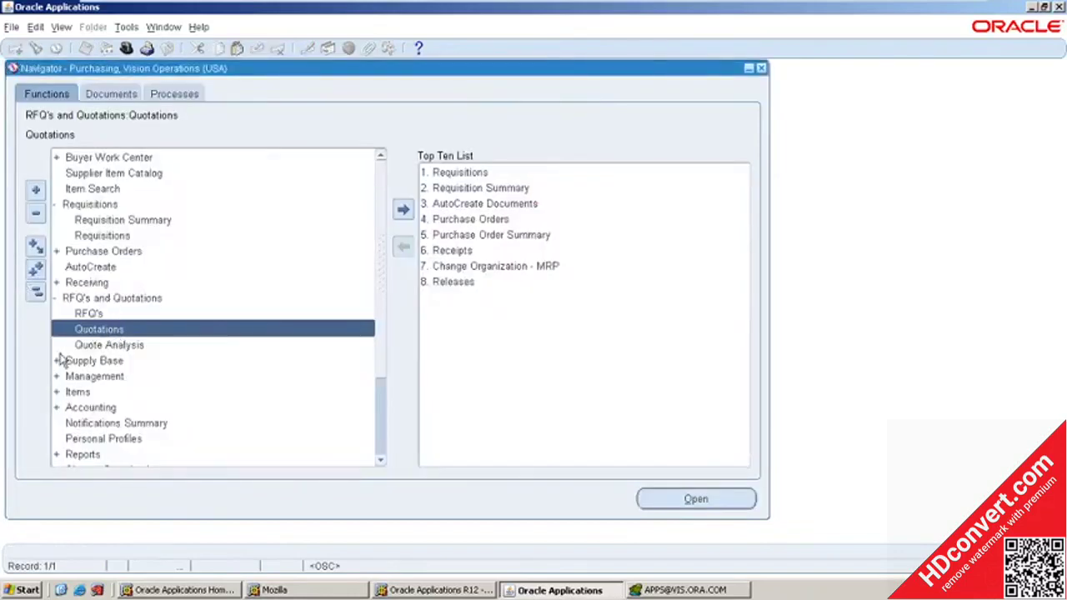
Open Quote Analysis and find the quotations for RFQ 308 in Vision Operations.
{"action": "double_click", "coordinate": [116, 345]}
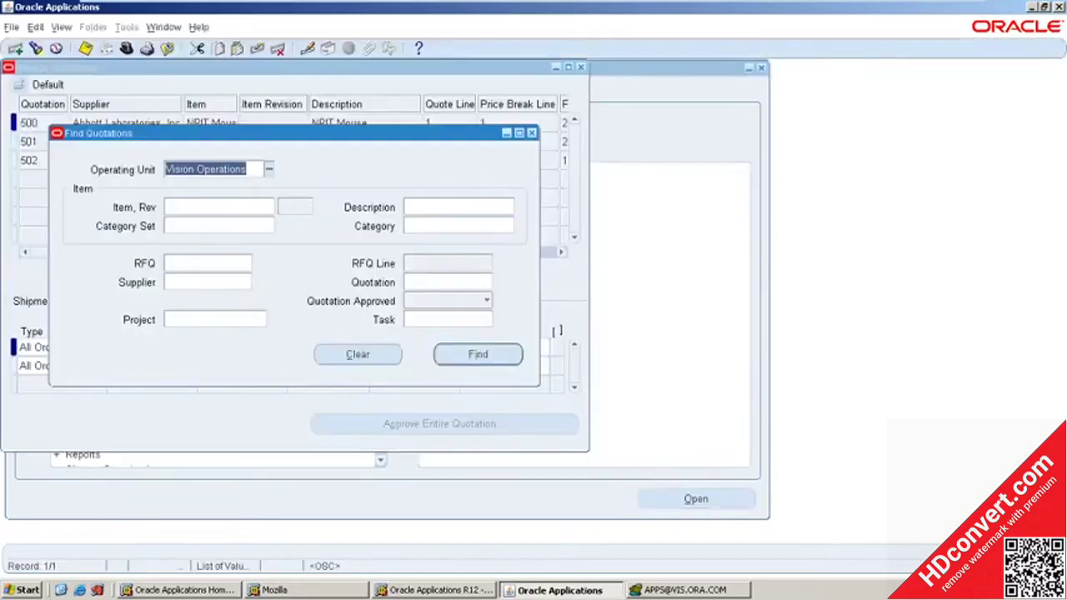
{"action": "left_click", "coordinate": [203, 262]}
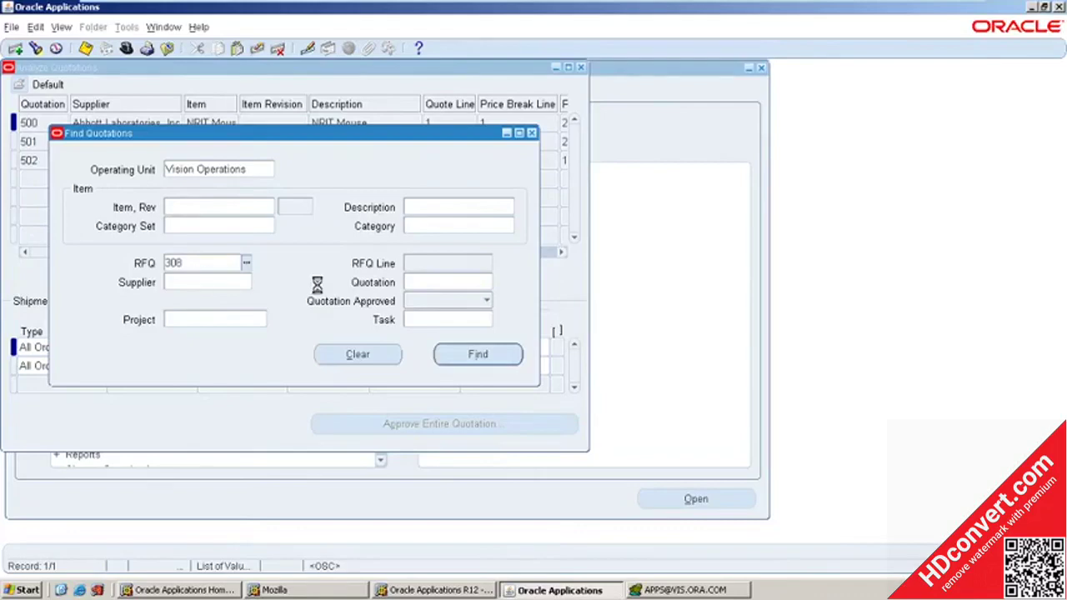
{"action": "left_click", "coordinate": [488, 355]}
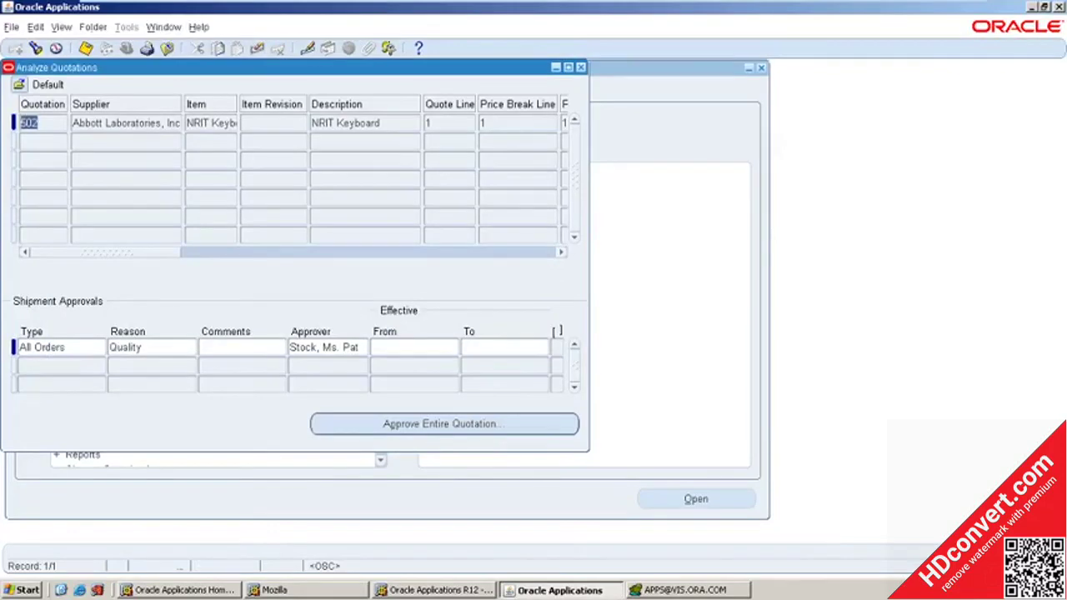
Approve the entire quotation from the quote analysis with type All Orders and reason Quality, then save and close the analysis.
{"action": "left_click", "coordinate": [425, 431]}
{"action": "left_click", "coordinate": [241, 223]}
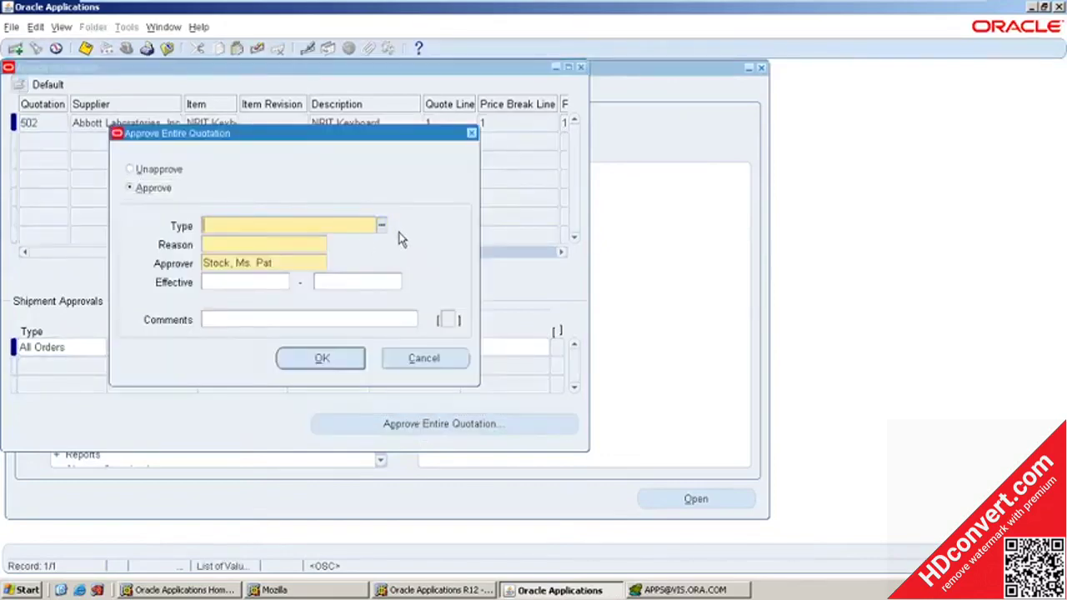
{"action": "left_click", "coordinate": [385, 223]}
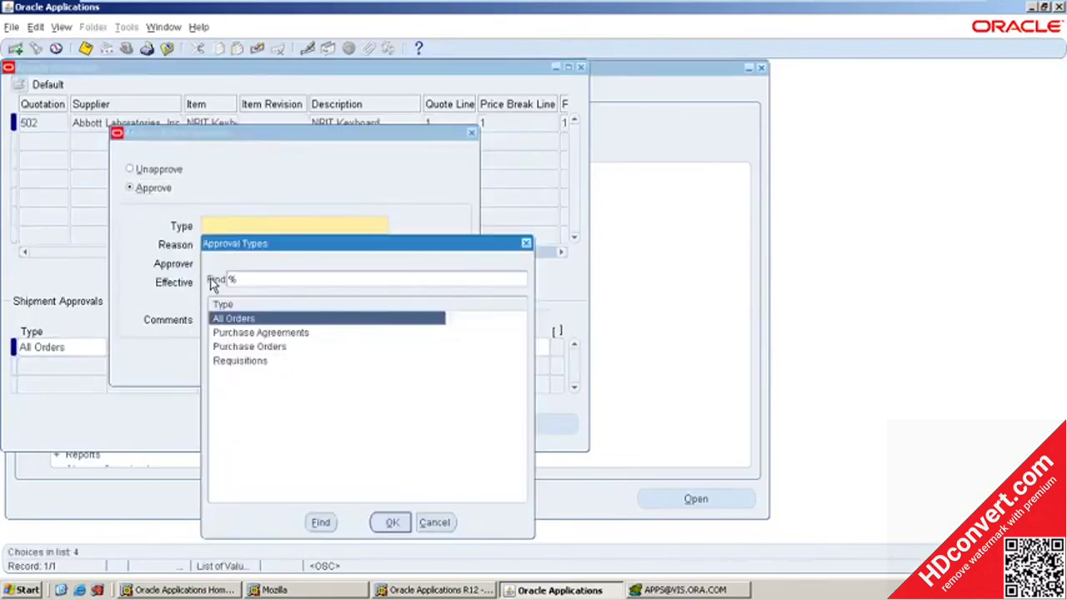
{"action": "left_click", "coordinate": [402, 523]}
{"action": "left_click", "coordinate": [321, 243]}
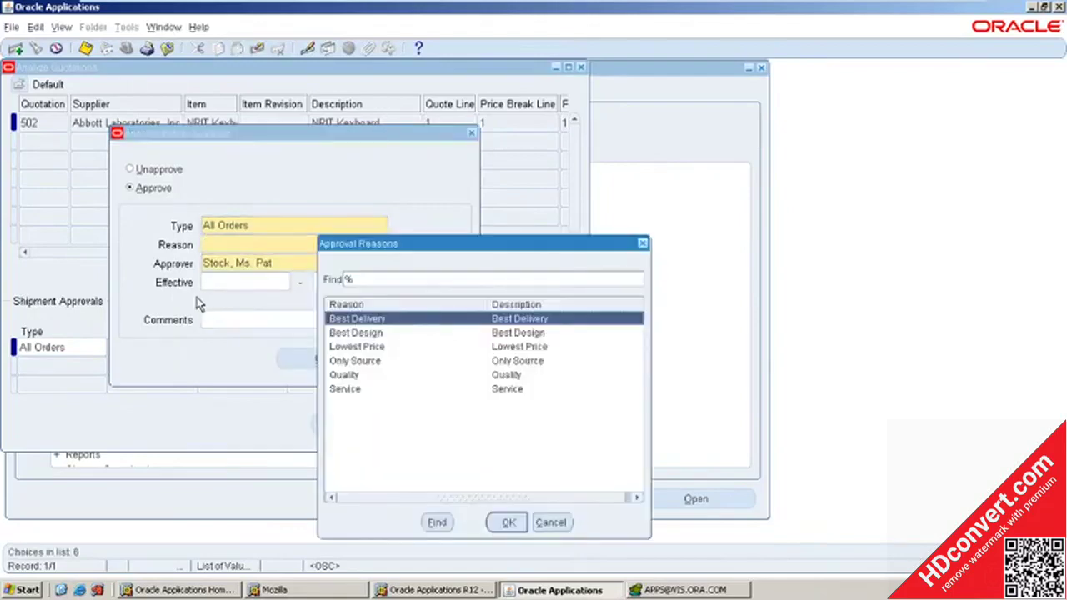
{"action": "left_click", "coordinate": [361, 376]}
{"action": "double_click", "coordinate": [360, 376]}
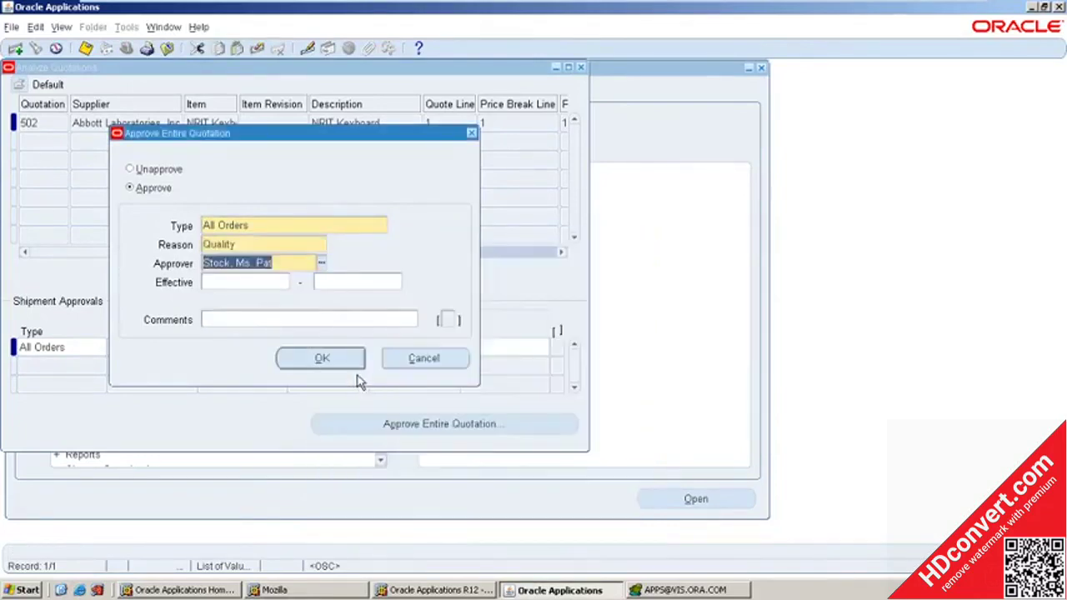
{"action": "left_click", "coordinate": [325, 354]}
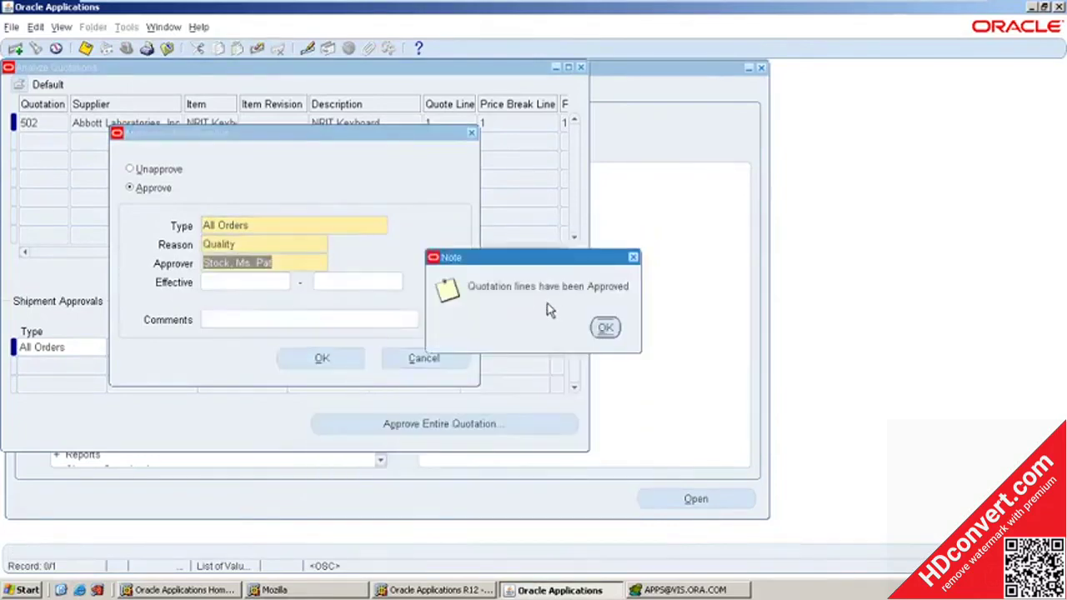
{"action": "key", "text": "Return"}
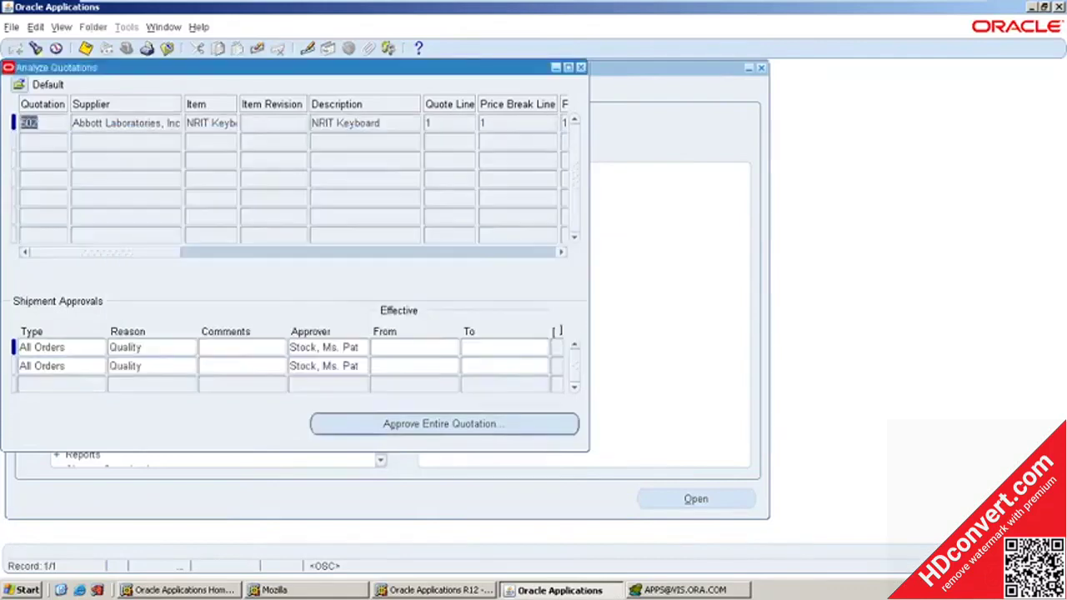
{"action": "left_click", "coordinate": [86, 50]}
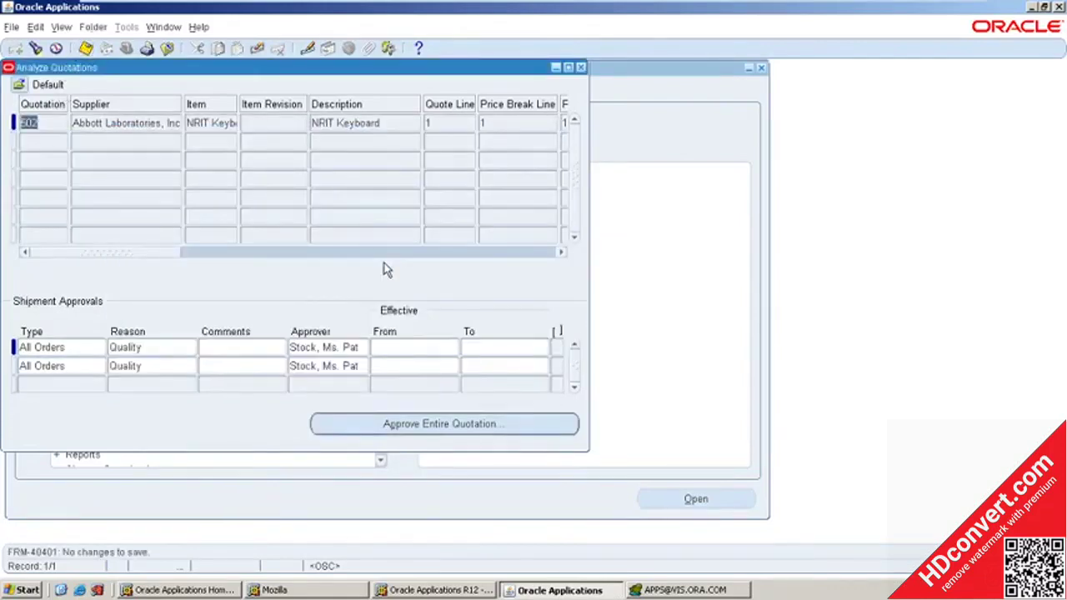
{"action": "left_click_drag", "start_coordinate": [152, 254], "coordinate": [98, 262]}
{"action": "left_click", "coordinate": [581, 66]}
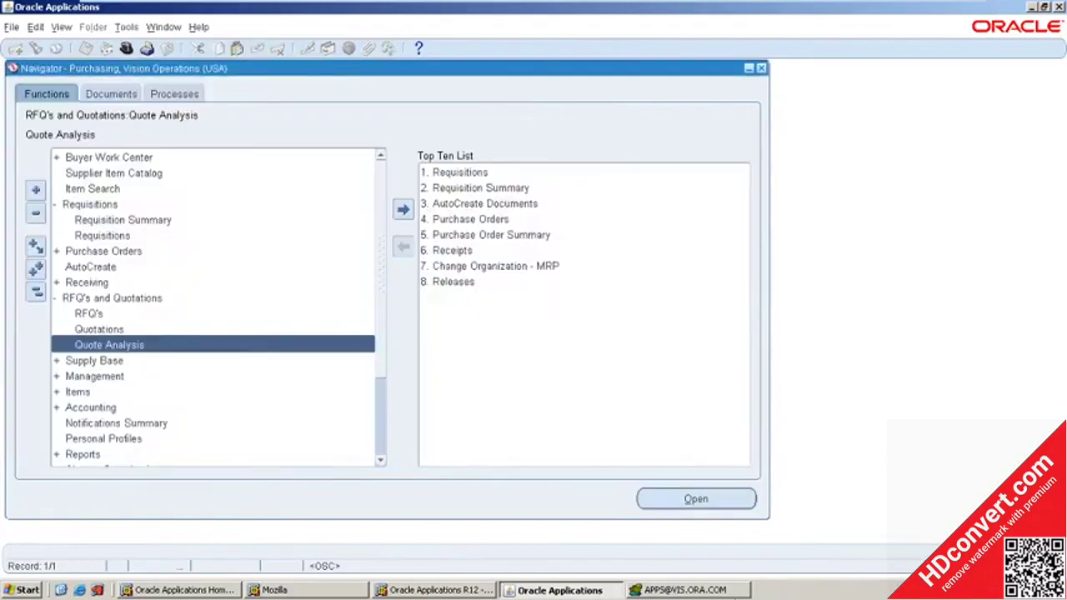
Switch to Toad, rerun the PO_LINE_LOCATIONS_ALL query for PO_LINE_ID 173340, and add two blank lines below it.
{"action": "left_click", "coordinate": [713, 591]}
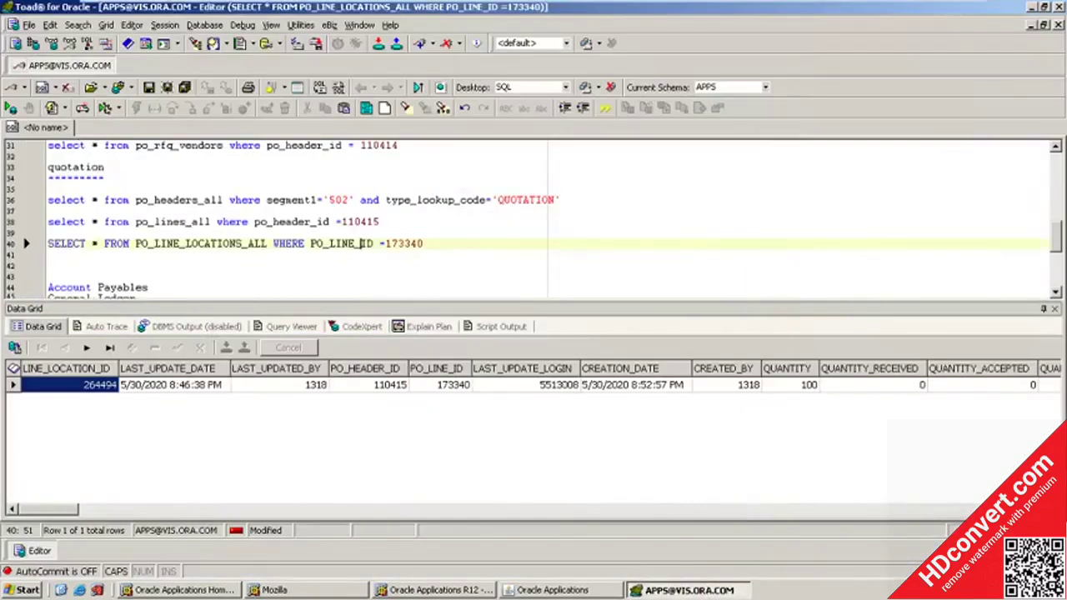
{"action": "key", "text": "F9"}
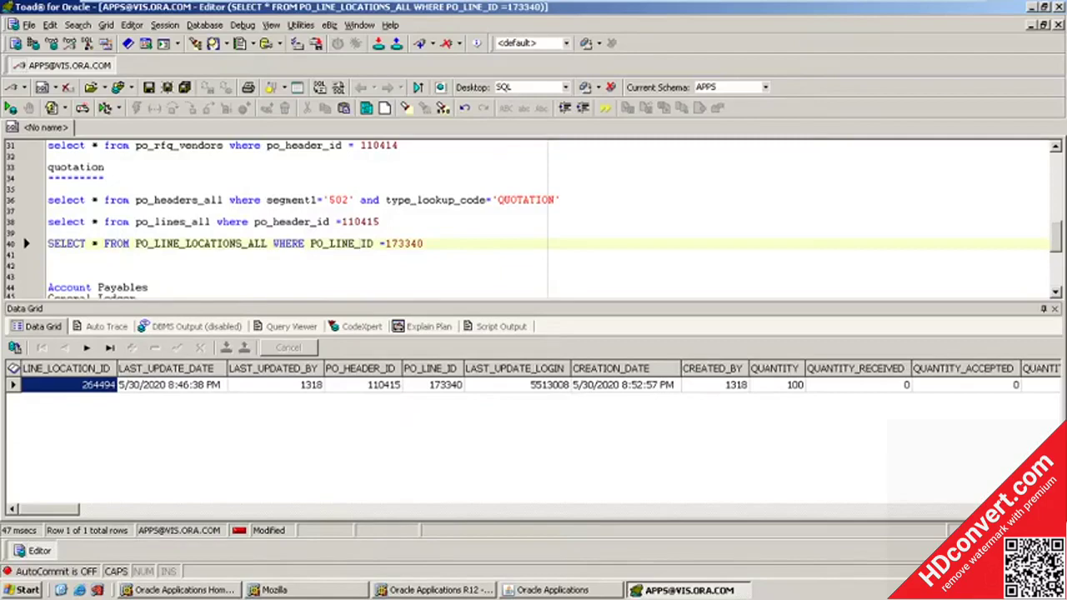
{"action": "left_click", "coordinate": [425, 244]}
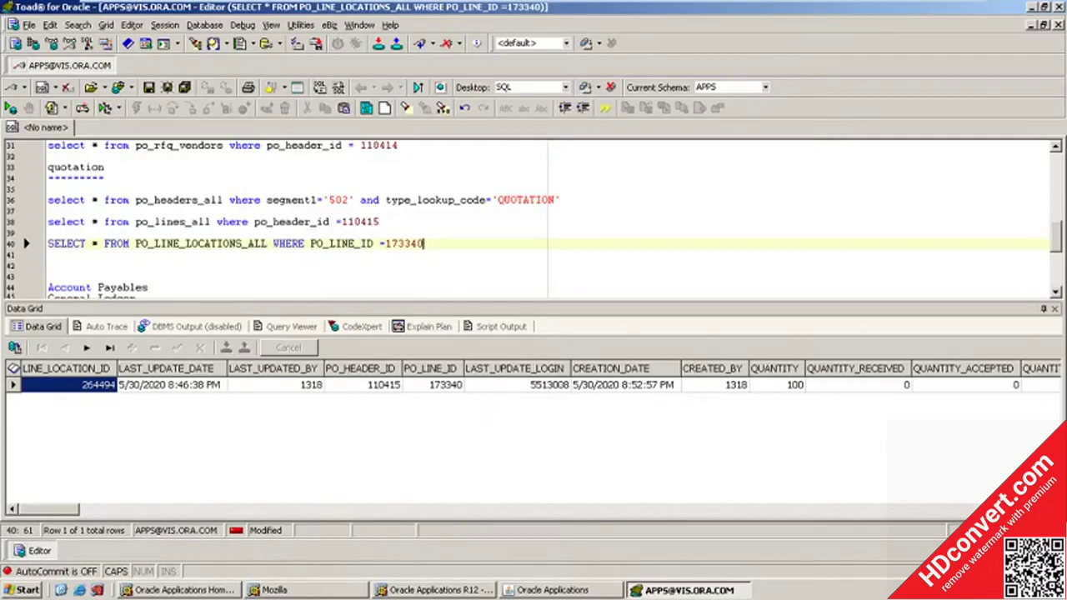
{"action": "key", "text": "Return"}
{"action": "key", "text": "Return"}
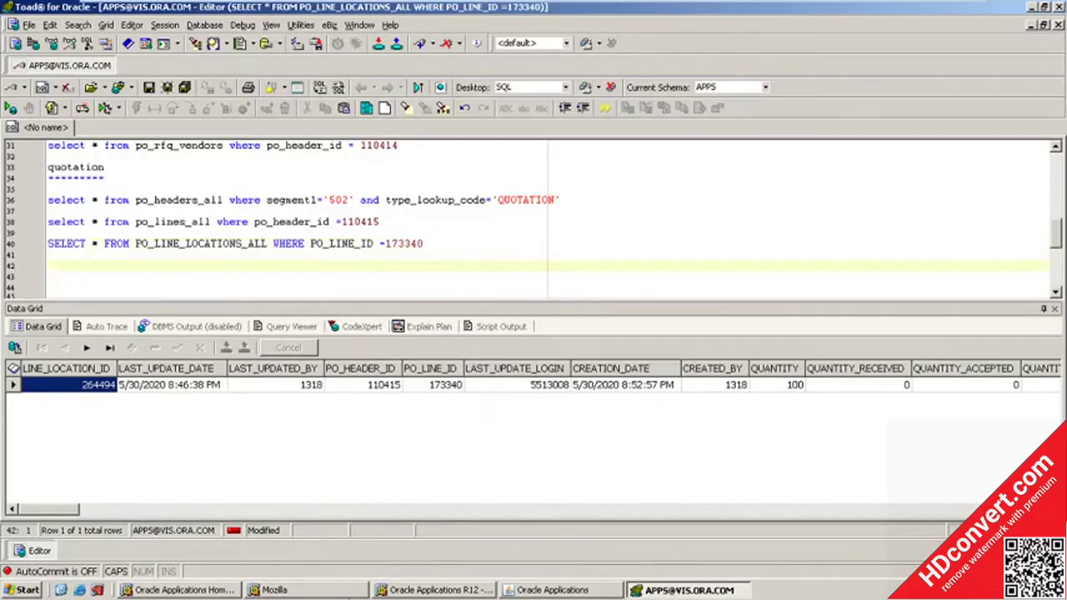
Return to Oracle Applications and open a new standard purchase order, keeping Vision Operations and moving to the supplier.
{"action": "left_click", "coordinate": [529, 591]}
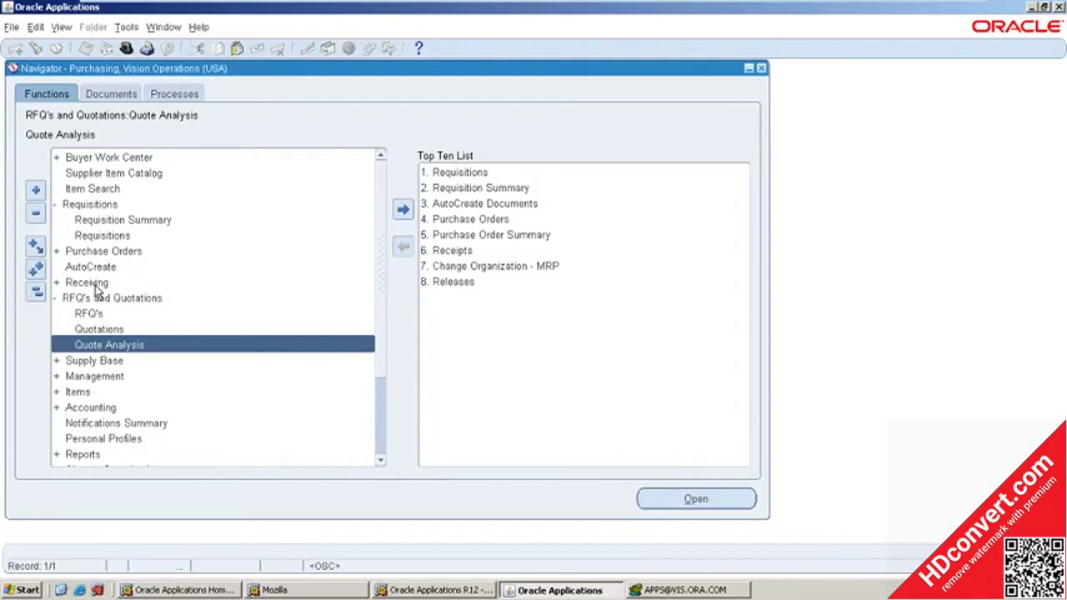
{"action": "double_click", "coordinate": [117, 251]}
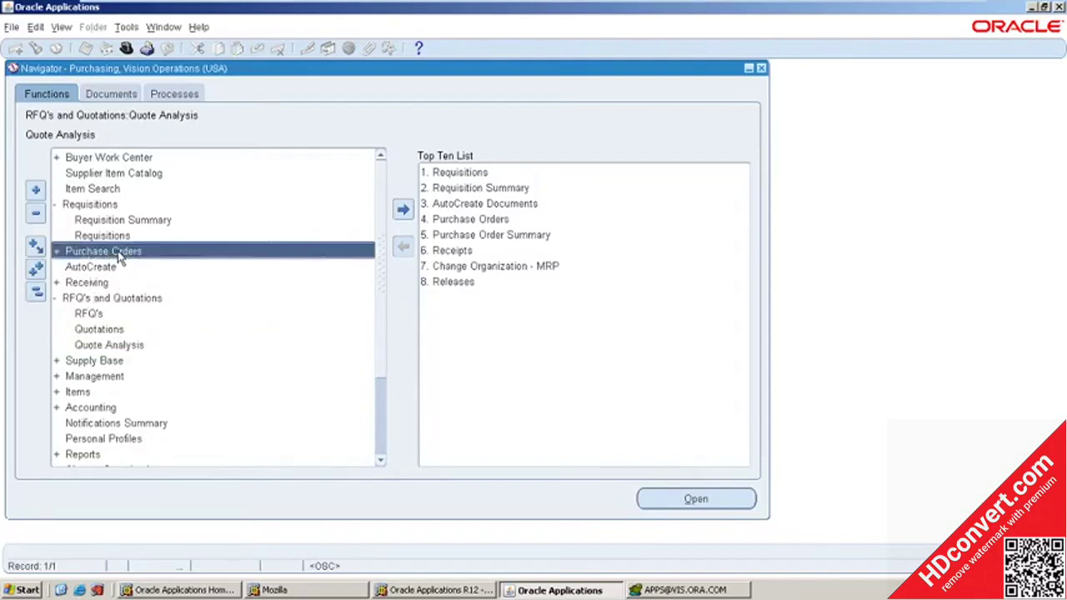
{"action": "double_click", "coordinate": [116, 283]}
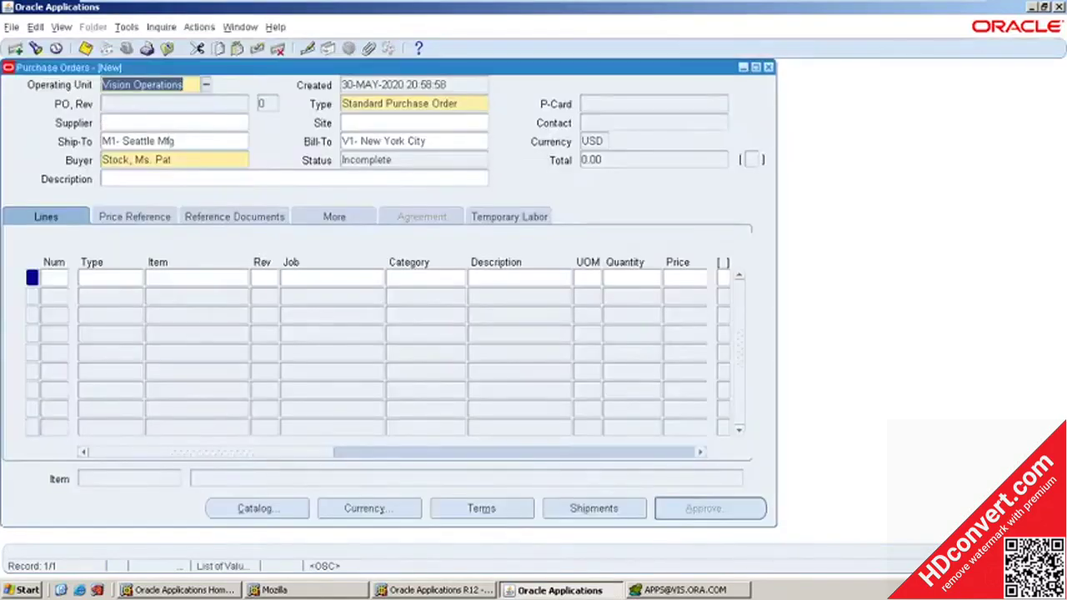
{"action": "key", "text": "Tab"}
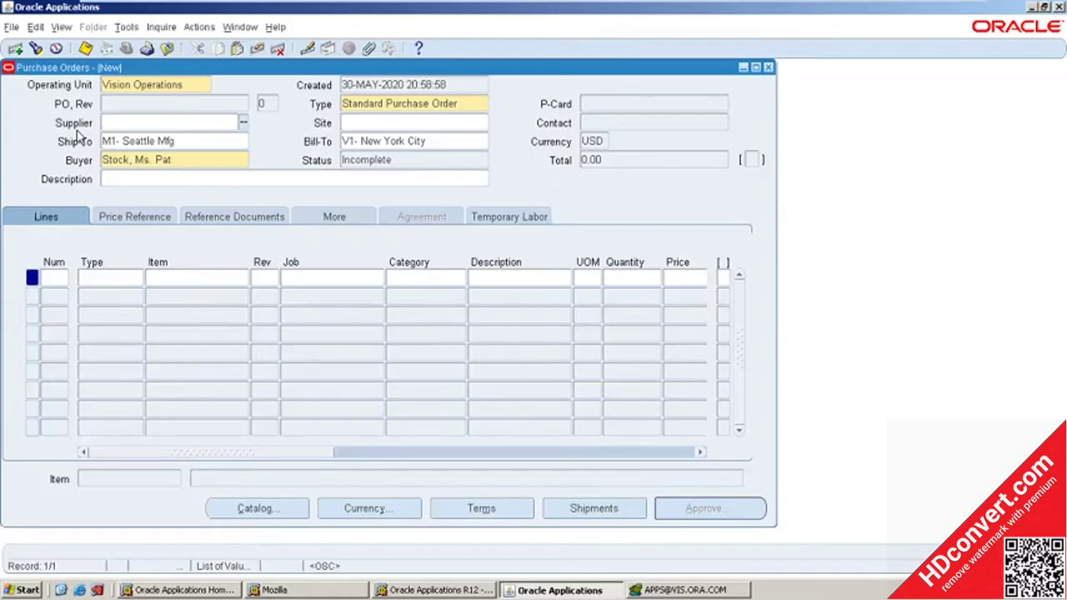
Set the purchase order's supplier to Abbott Laboratories, Inc. from the full list of suppliers.
{"action": "left_click", "coordinate": [245, 125]}
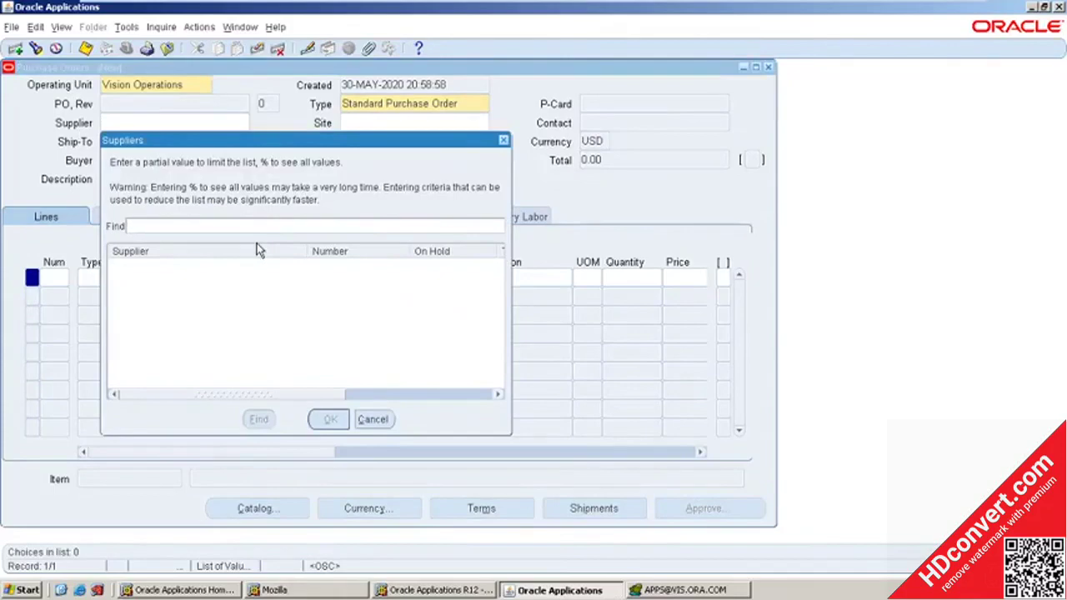
{"action": "type", "text": "%"}
{"action": "left_click", "coordinate": [259, 420]}
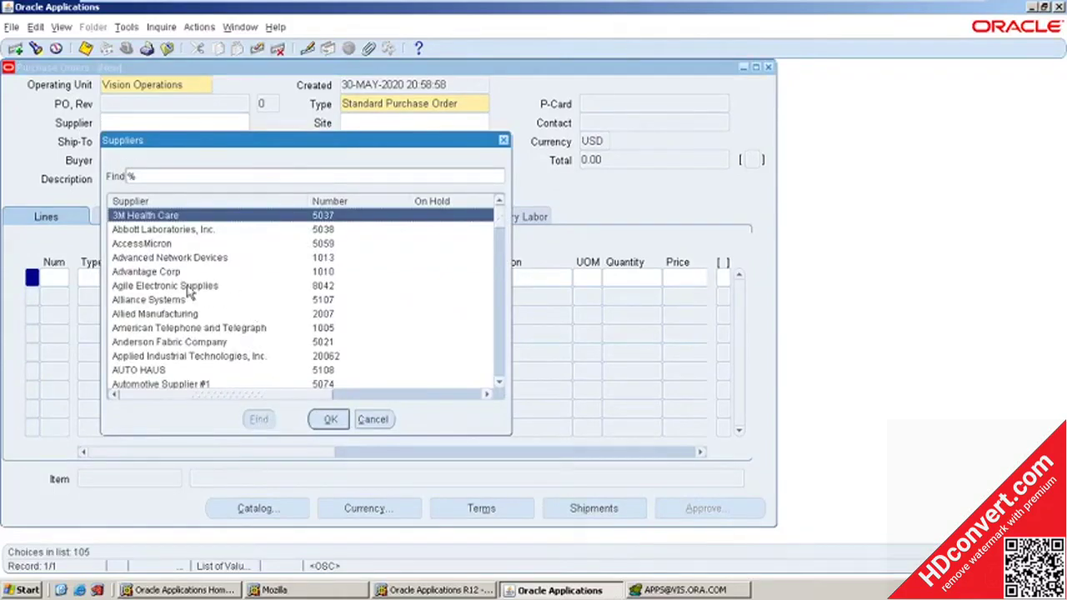
{"action": "left_click", "coordinate": [148, 231]}
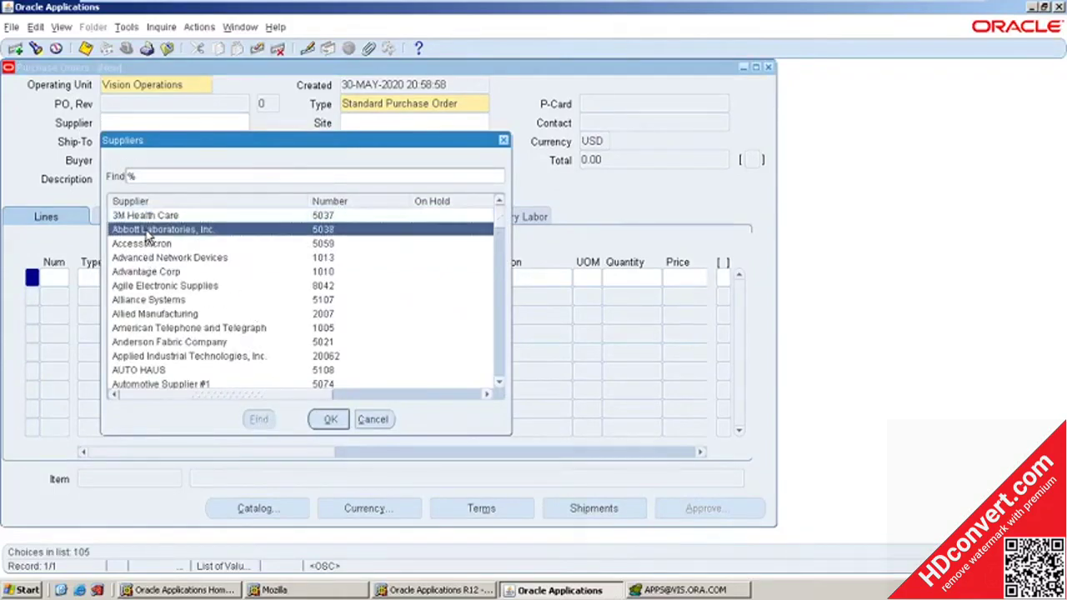
{"action": "double_click", "coordinate": [147, 237]}
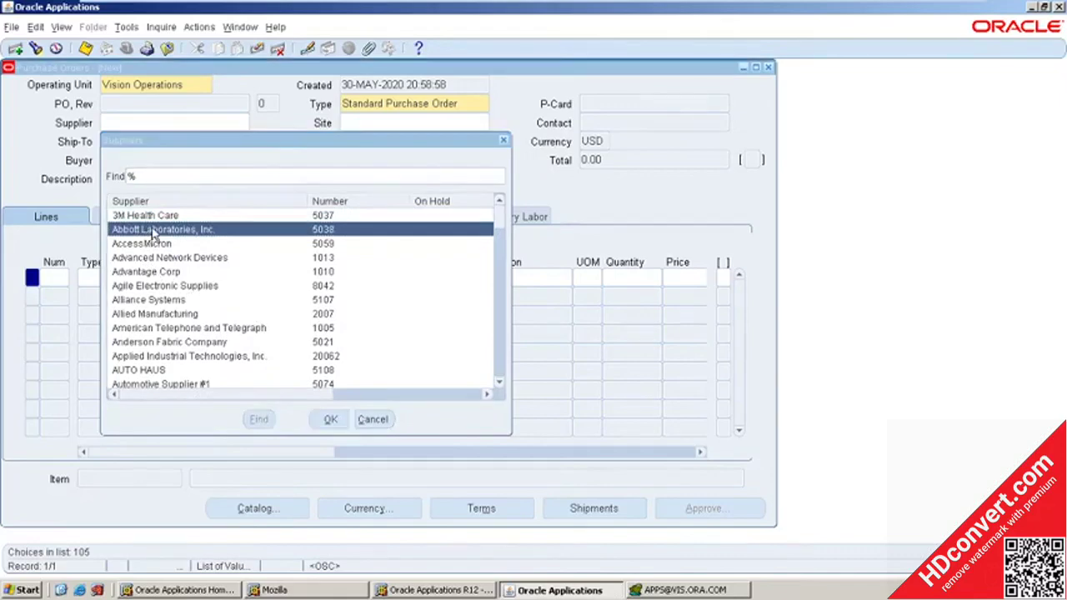
{"action": "left_click", "coordinate": [331, 419]}
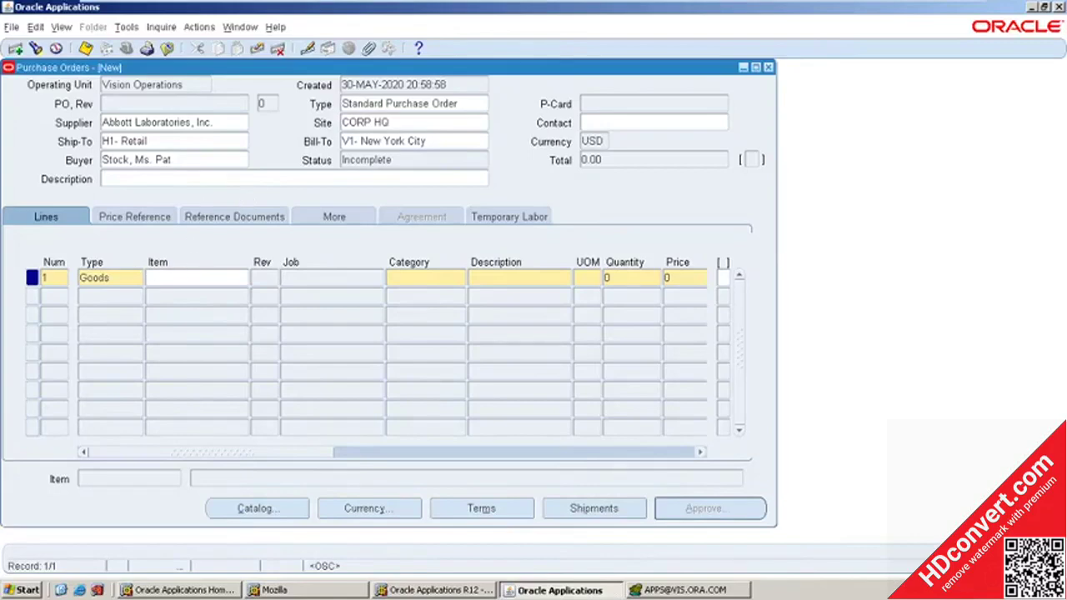
Enter NRIT Keyboard as the item on line 1 of the purchase order, with a quantity of 100.
{"action": "left_click", "coordinate": [240, 279]}
{"action": "type", "text": "NRIT"}
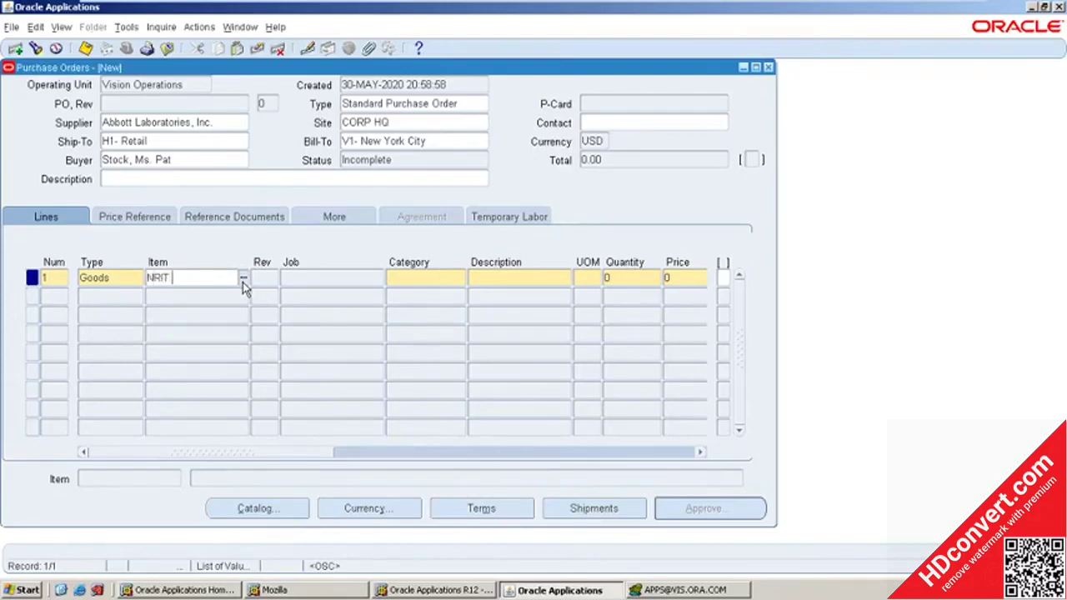
{"action": "type", "text": " Keyb"}
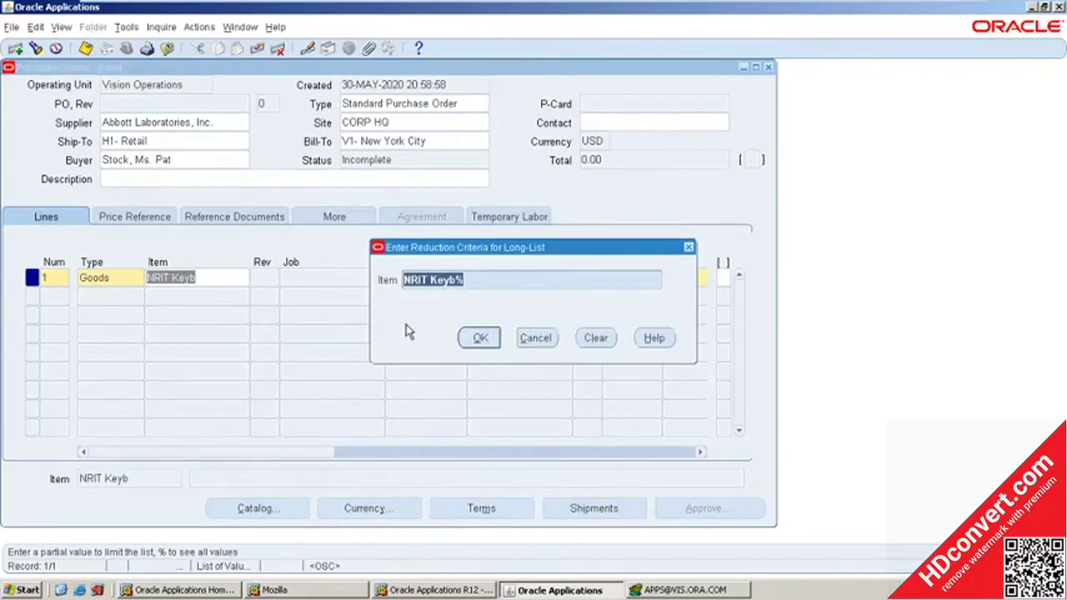
{"action": "left_click", "coordinate": [479, 336]}
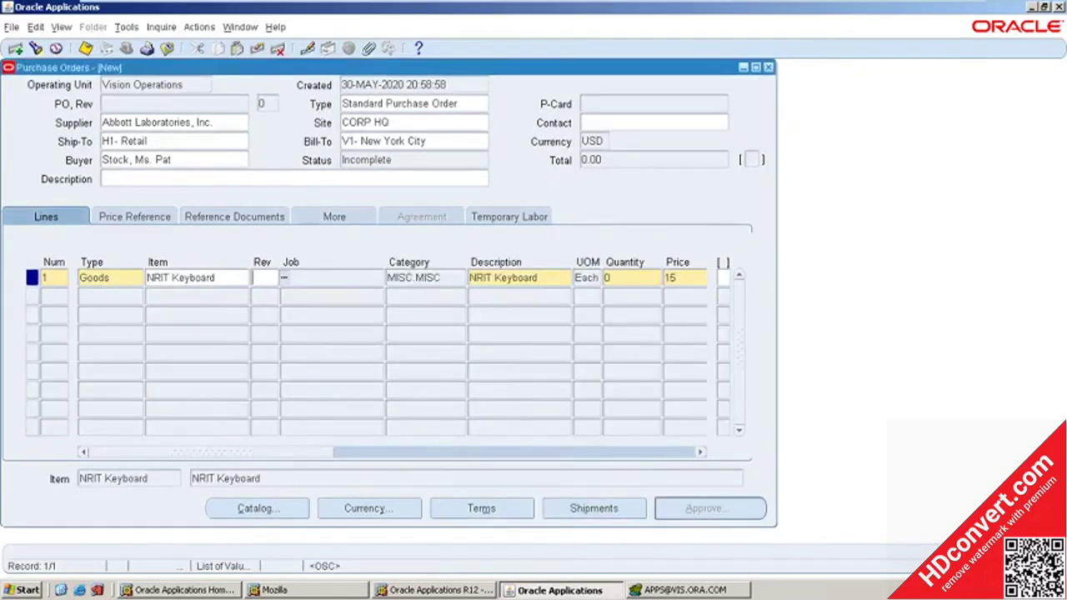
{"action": "key", "text": "Tab"}
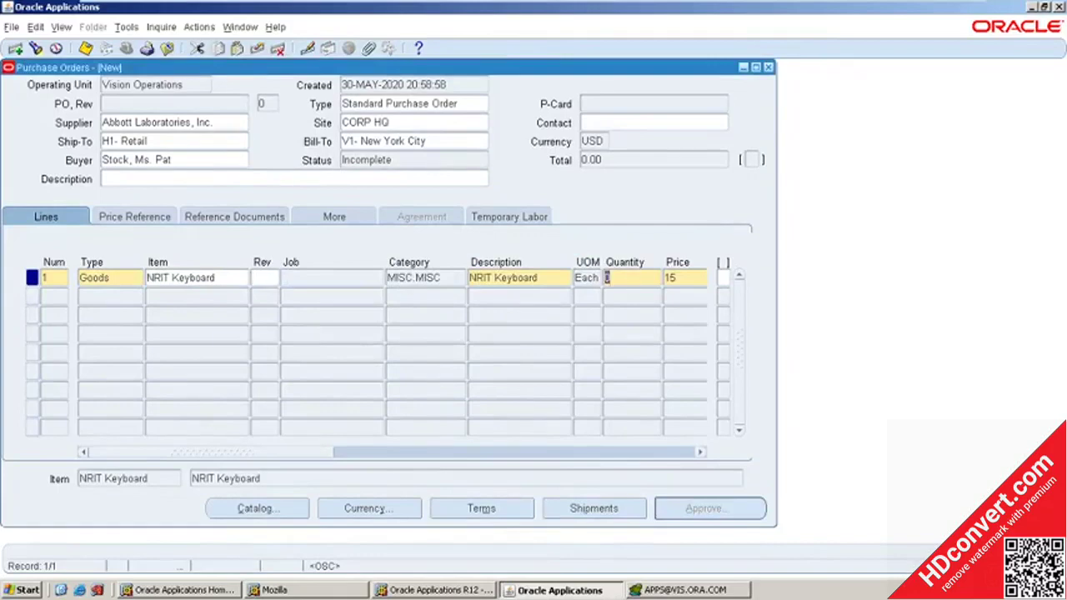
{"action": "type", "text": "100"}
{"action": "key", "text": "Tab"}
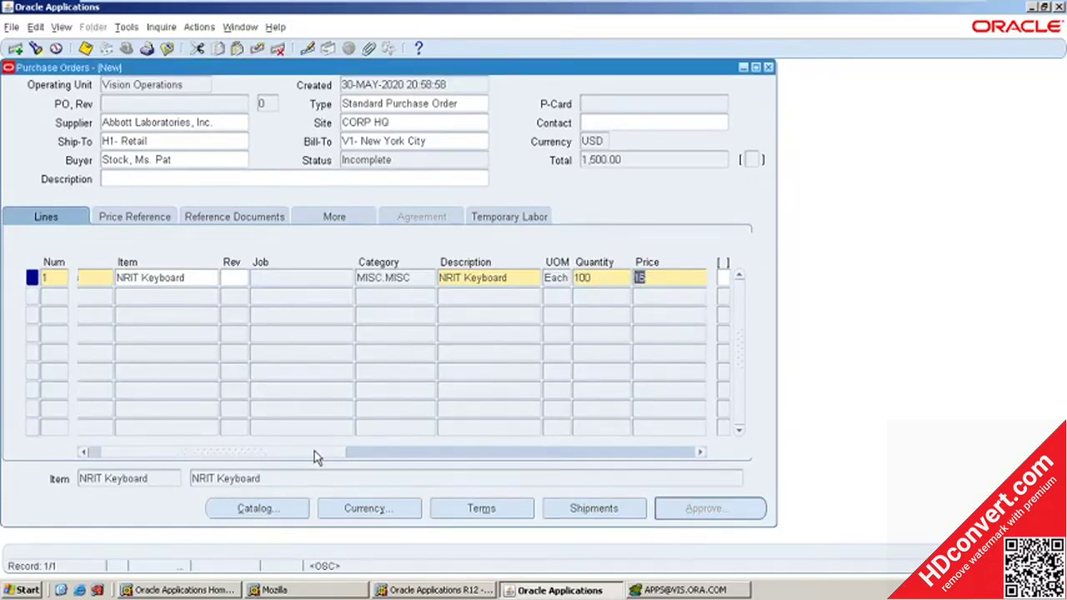
{"action": "left_click_drag", "start_coordinate": [315, 454], "coordinate": [262, 429]}
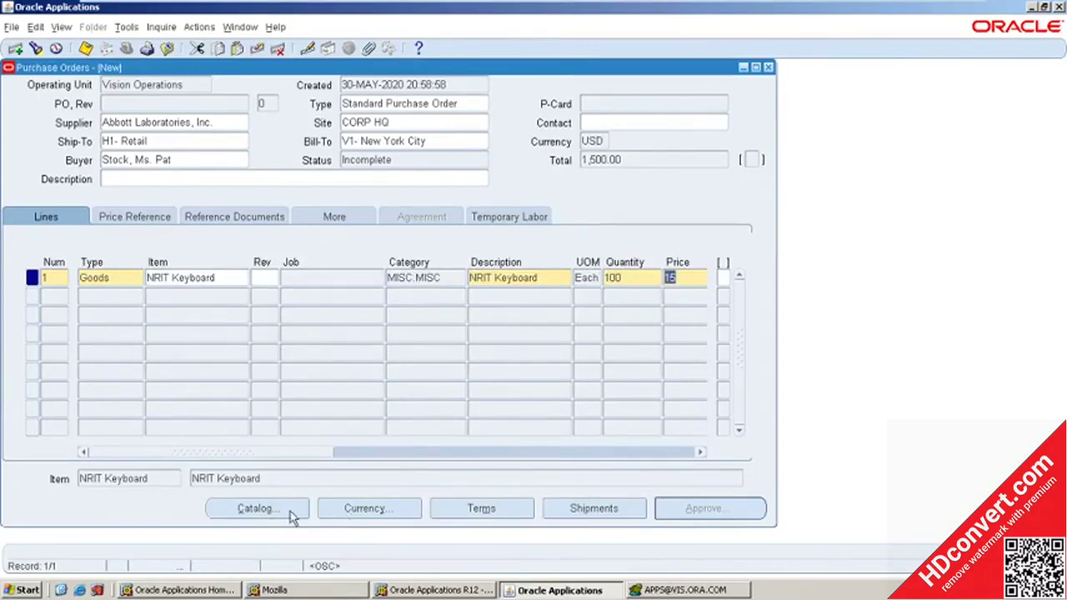
Accept USD as the order currency, and set the terms to freight COD and FOB DEST.
{"action": "left_click", "coordinate": [390, 510]}
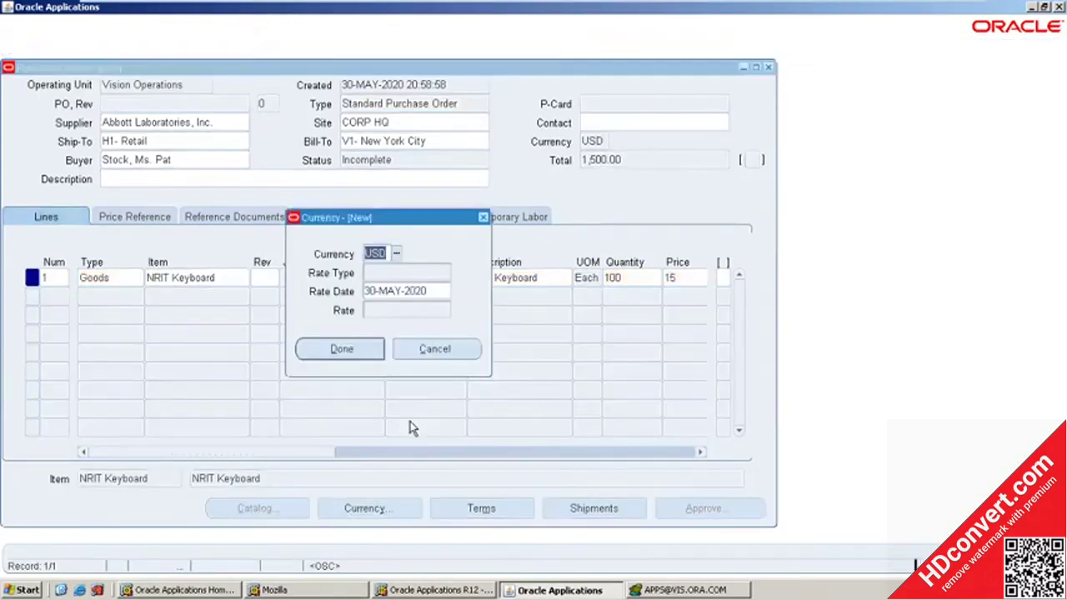
{"action": "left_click", "coordinate": [360, 351]}
{"action": "left_click", "coordinate": [473, 510]}
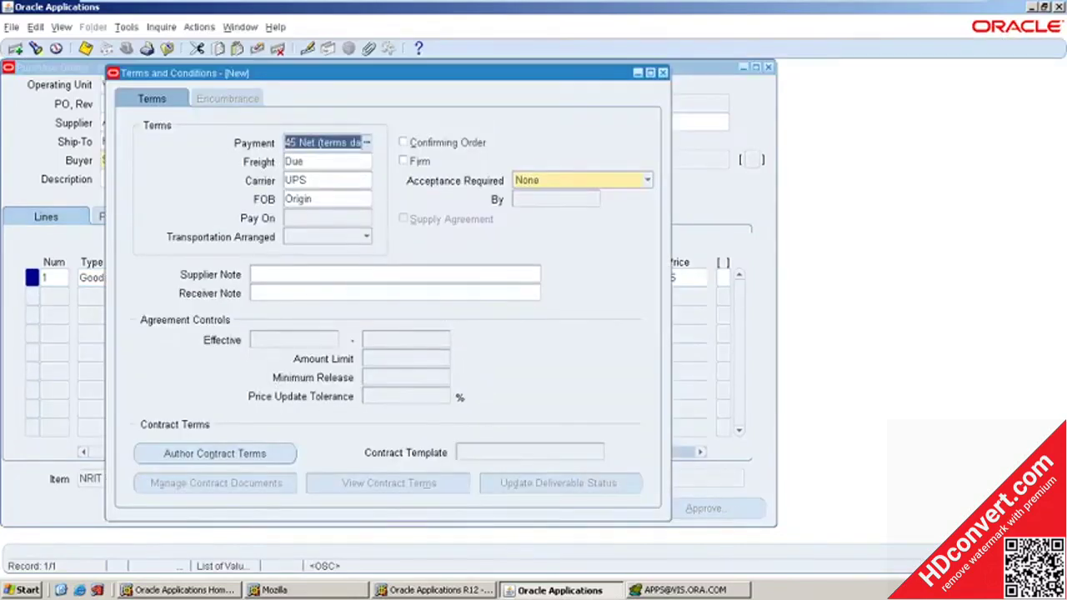
{"action": "key", "text": "Tab"}
{"action": "left_click", "coordinate": [367, 162]}
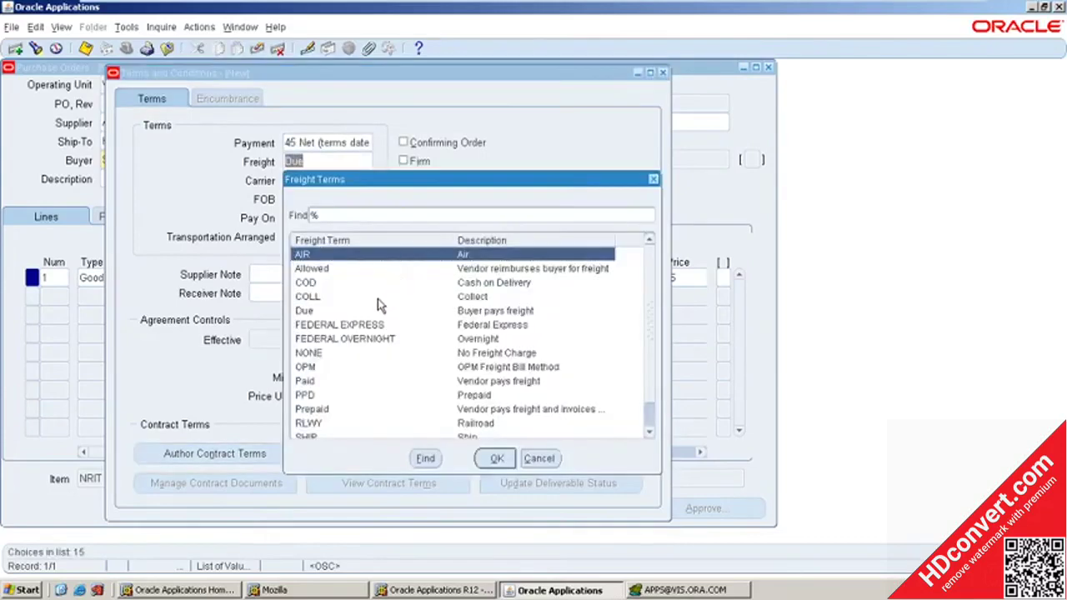
{"action": "double_click", "coordinate": [316, 283]}
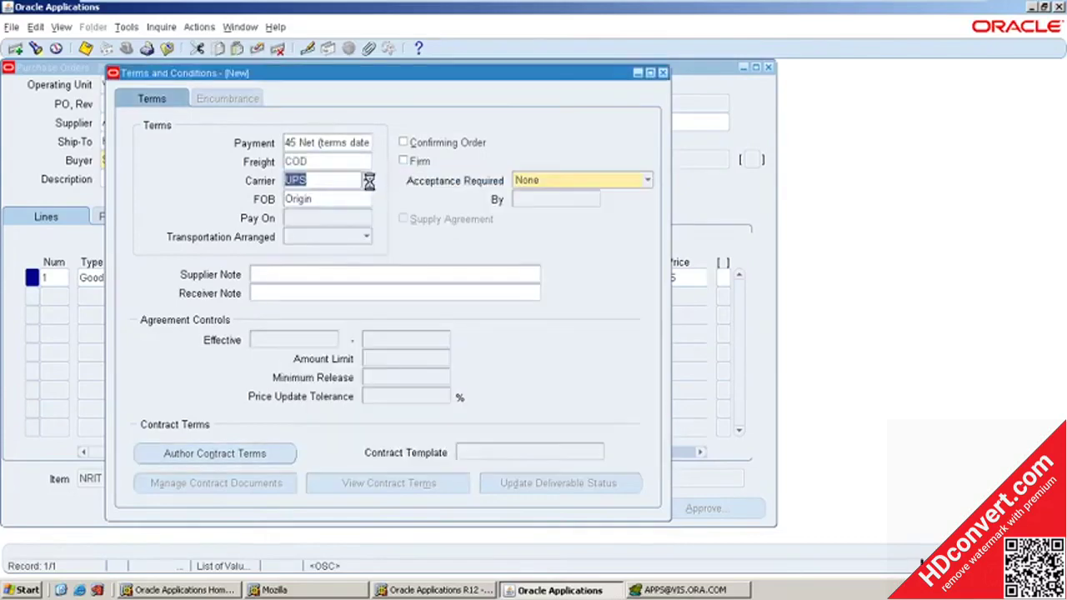
{"action": "left_click", "coordinate": [548, 475]}
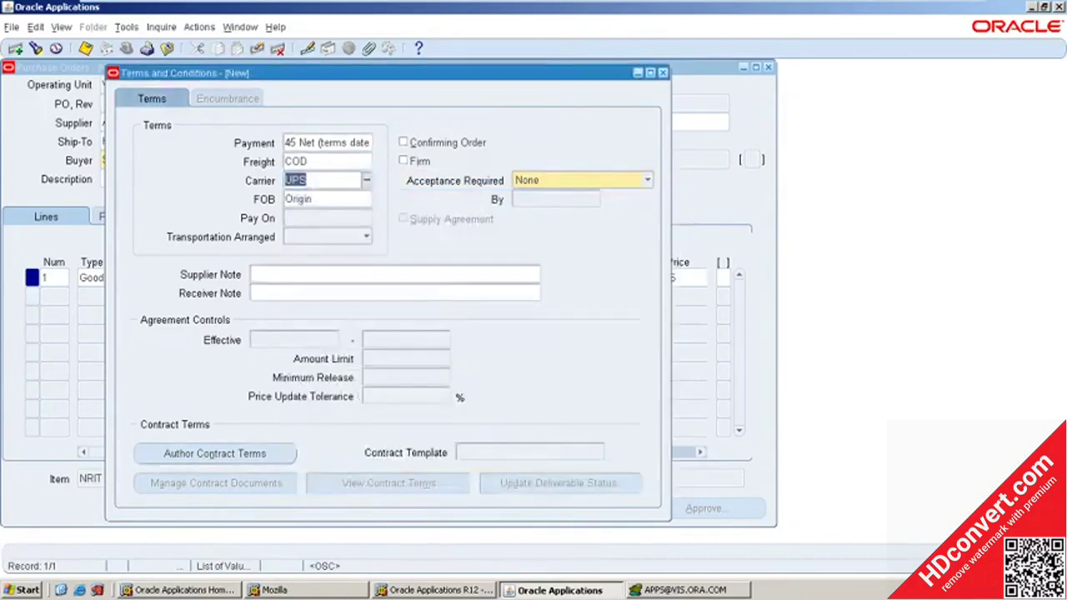
{"action": "key", "text": "Tab"}
{"action": "left_click", "coordinate": [367, 198]}
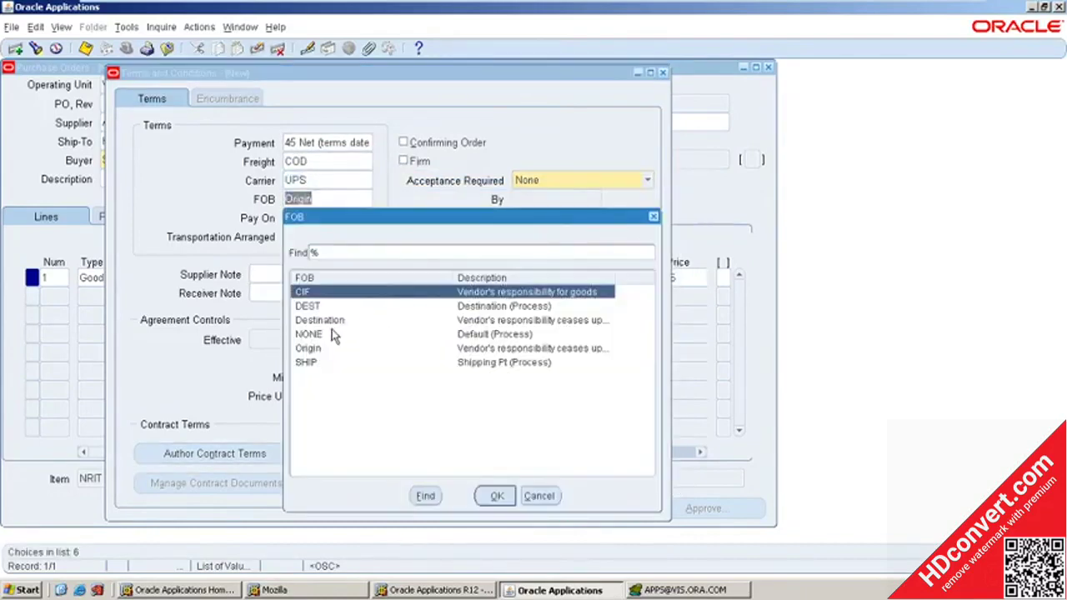
{"action": "double_click", "coordinate": [320, 307]}
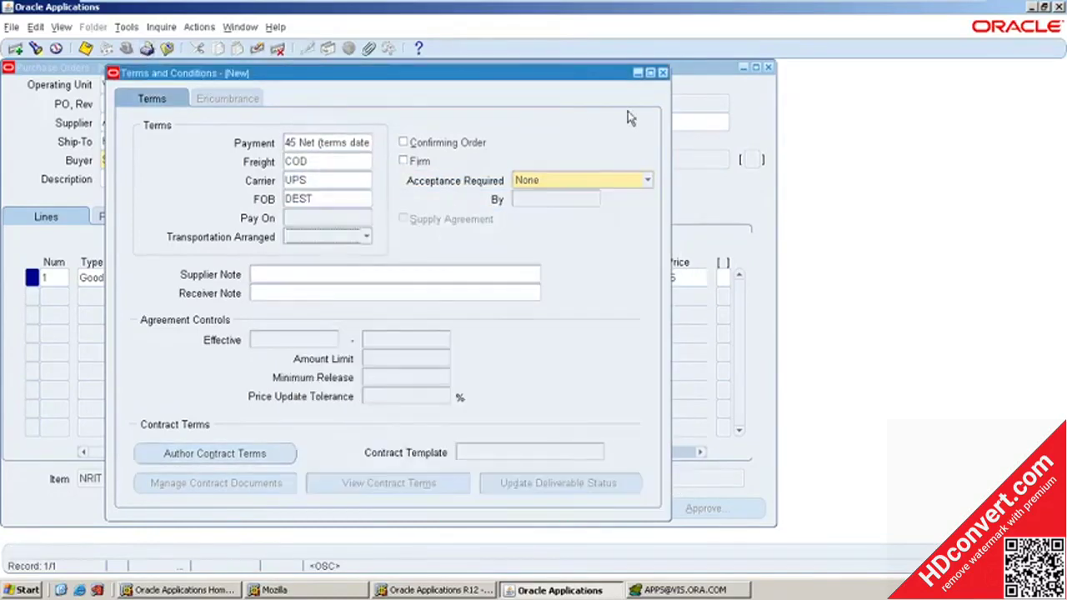
{"action": "left_click", "coordinate": [662, 73]}
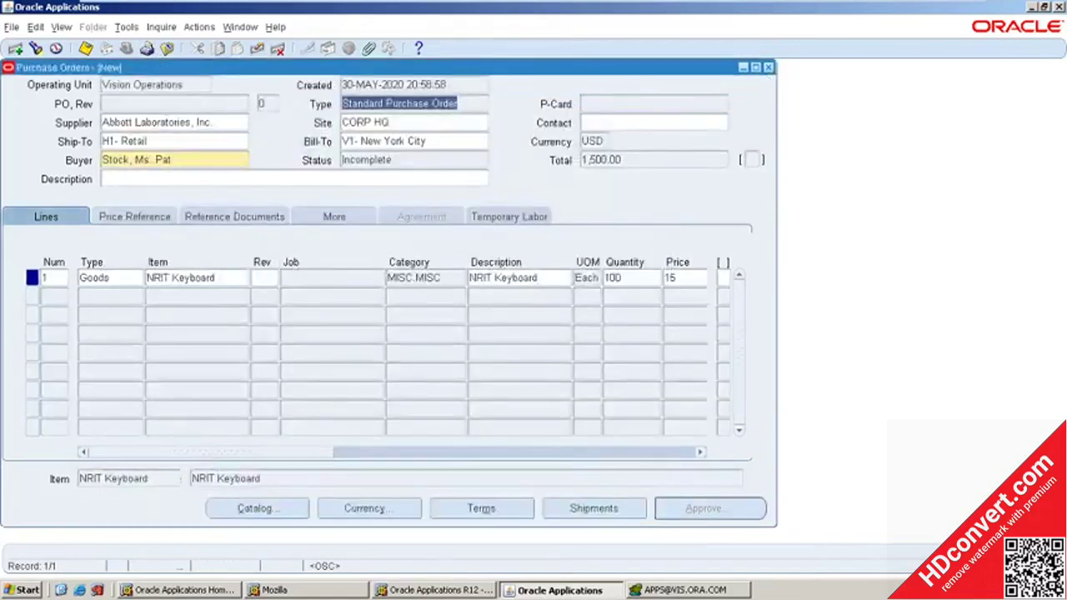
Open the line's shipments and set the shipment's organization to M1-Seattle Manufacturing and its ship-to location to Auckland.
{"action": "left_click", "coordinate": [575, 511]}
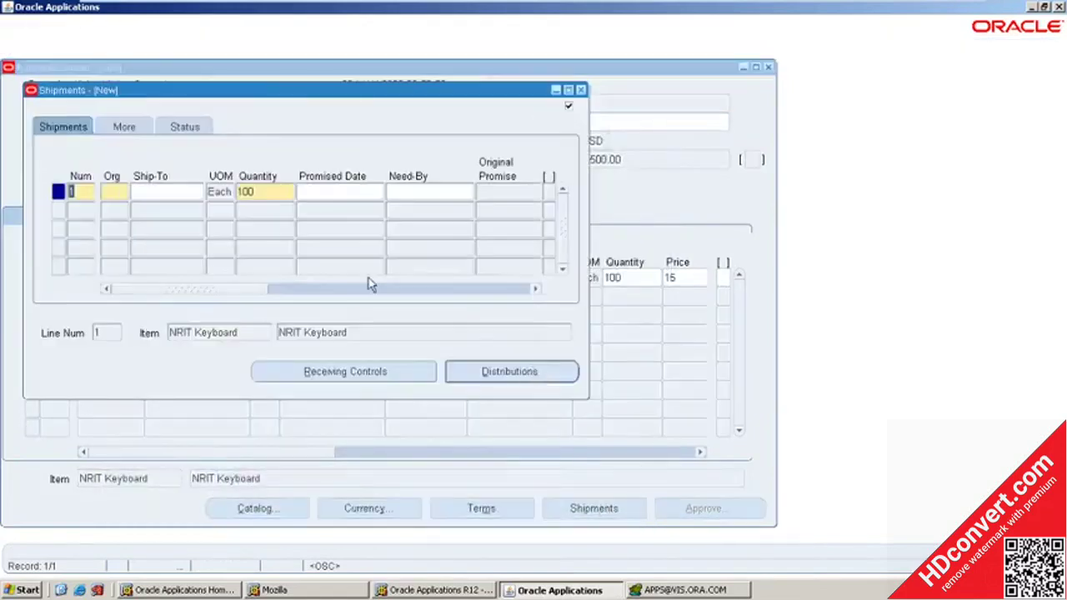
{"action": "left_click_drag", "start_coordinate": [326, 90], "coordinate": [399, 235]}
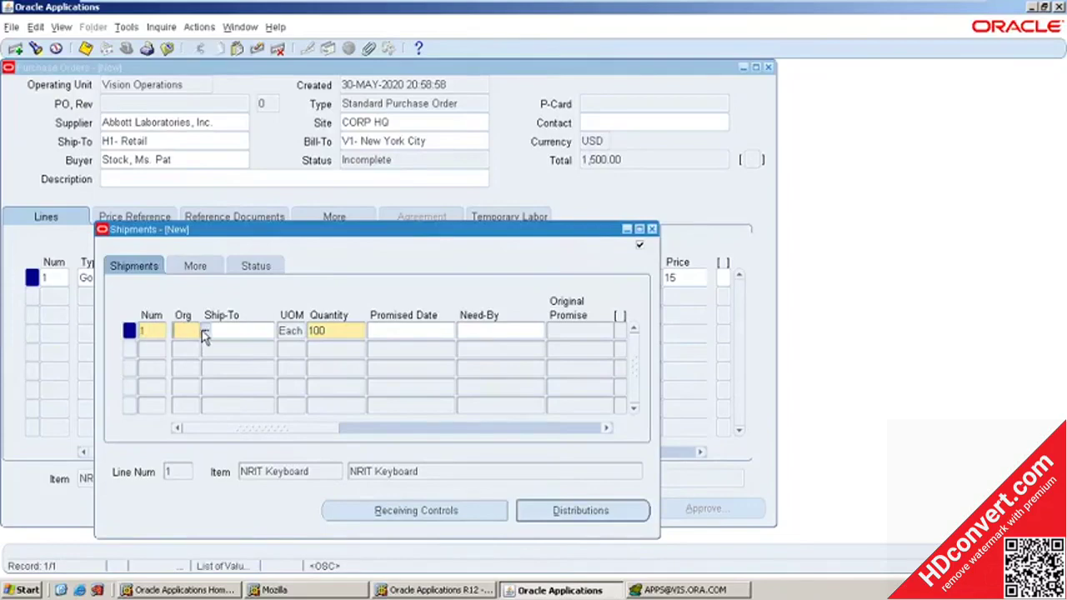
{"action": "left_click", "coordinate": [205, 332]}
{"action": "key", "text": "ctrl+l"}
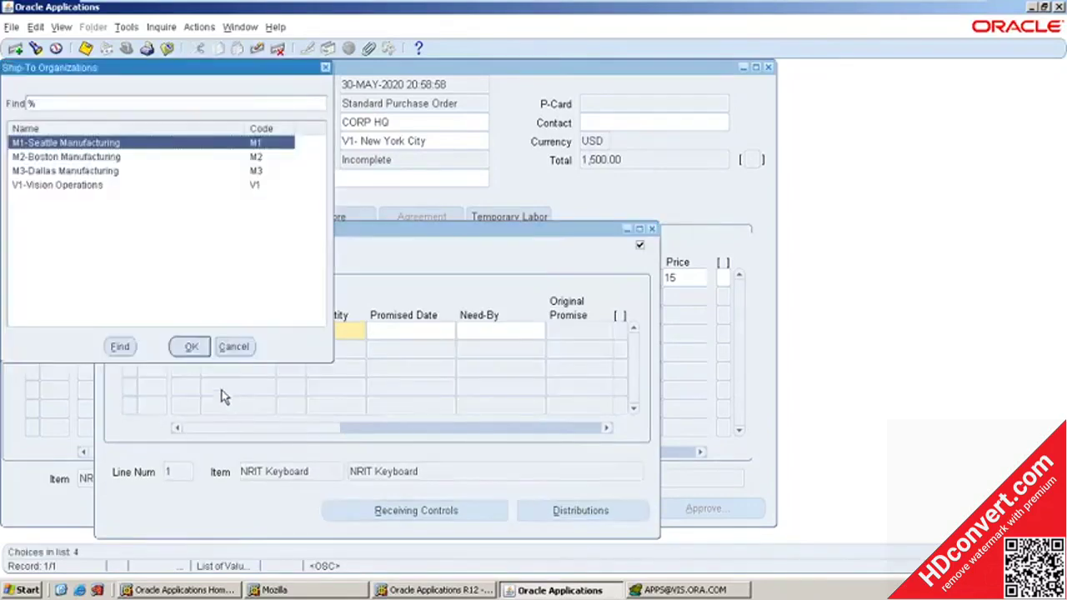
{"action": "double_click", "coordinate": [50, 147]}
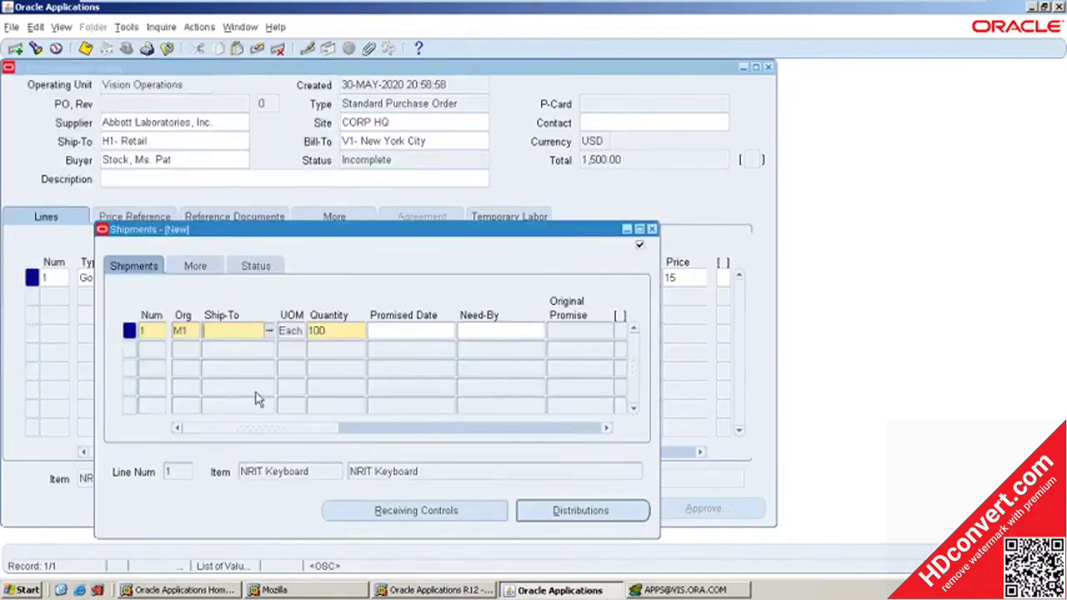
{"action": "key", "text": "ctrl+l"}
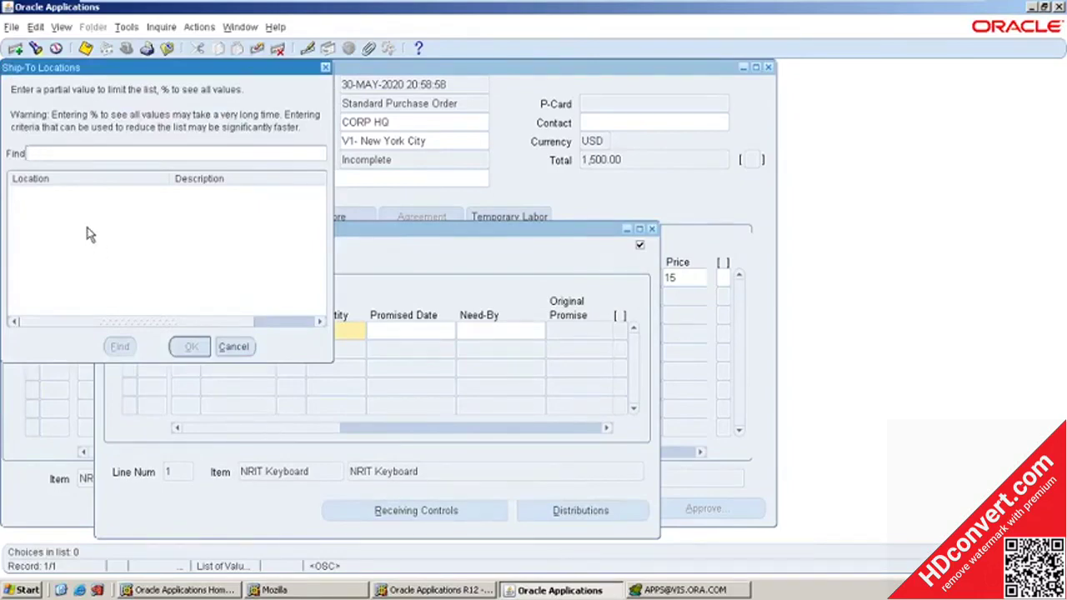
{"action": "type", "text": "%"}
{"action": "left_click", "coordinate": [120, 347]}
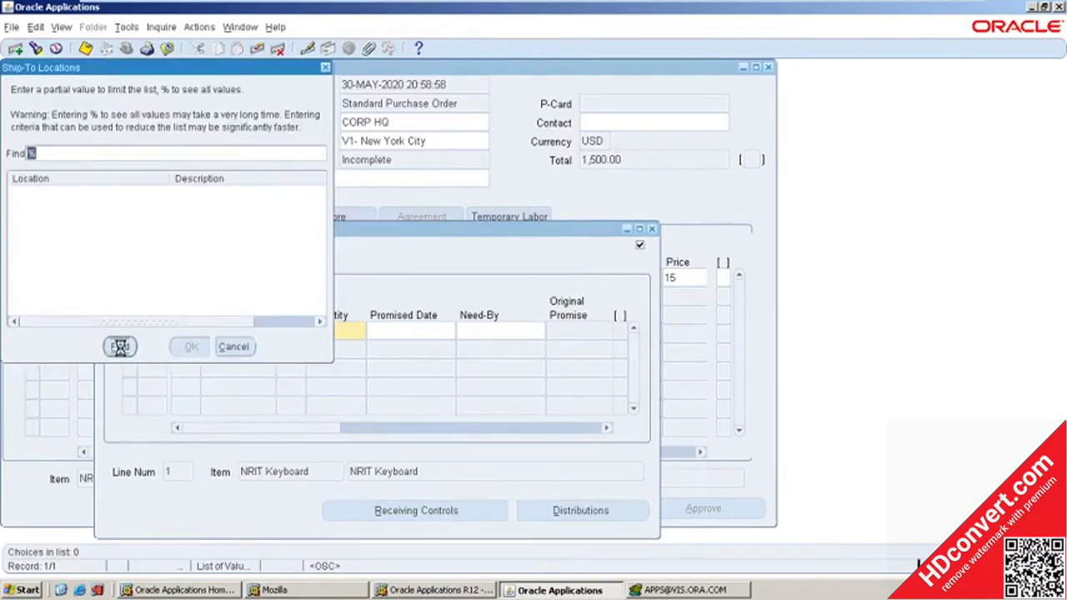
{"action": "left_click", "coordinate": [50, 271]}
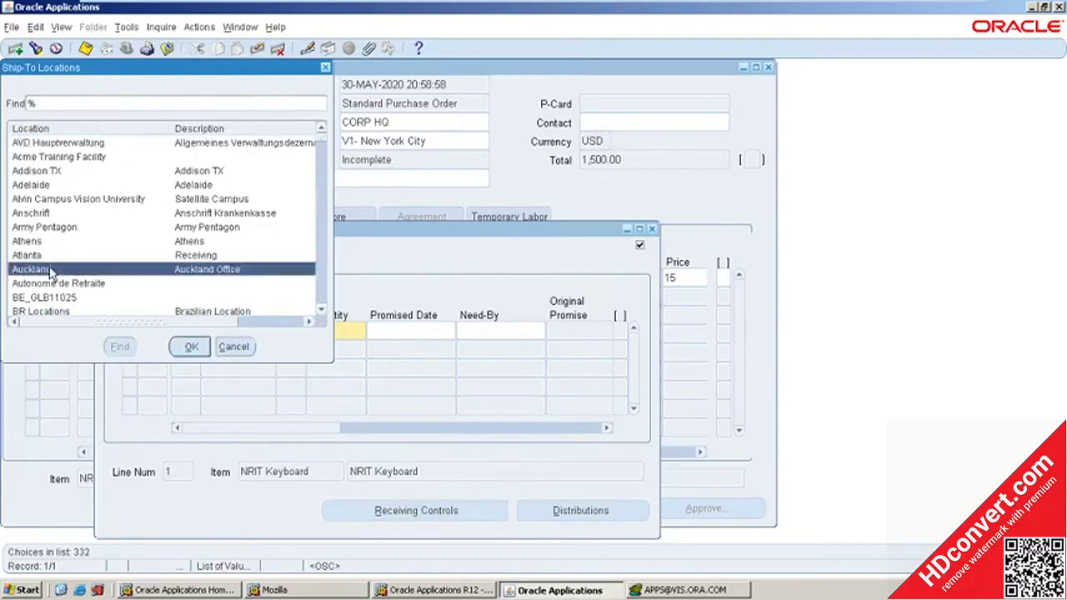
{"action": "double_click", "coordinate": [50, 271]}
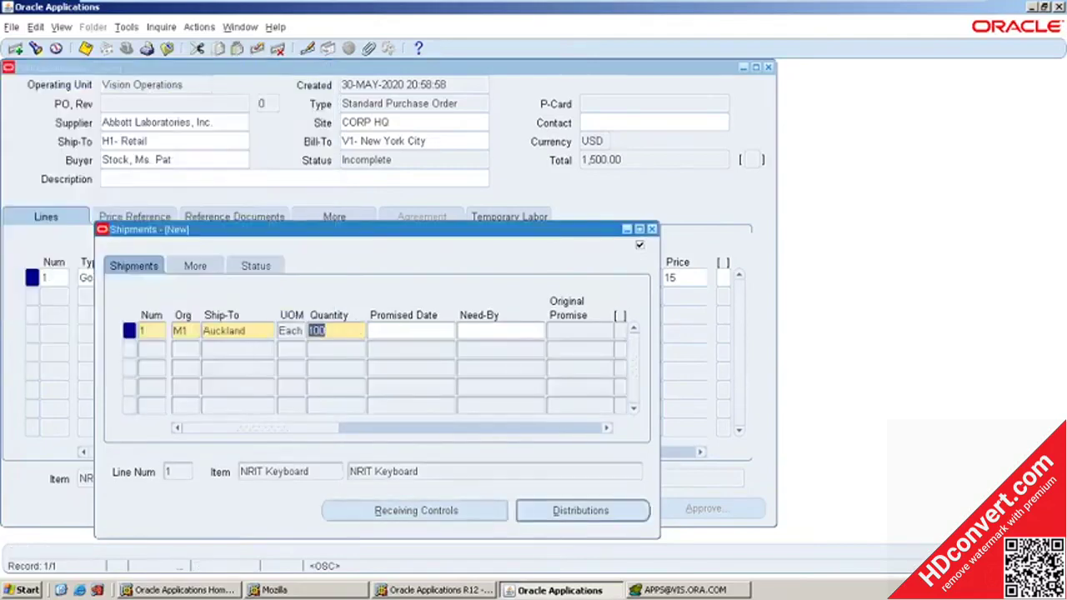
Set the shipment's need-by date to 03-JUN-2020 at 00:00.
{"action": "left_click_drag", "start_coordinate": [337, 434], "coordinate": [255, 429]}
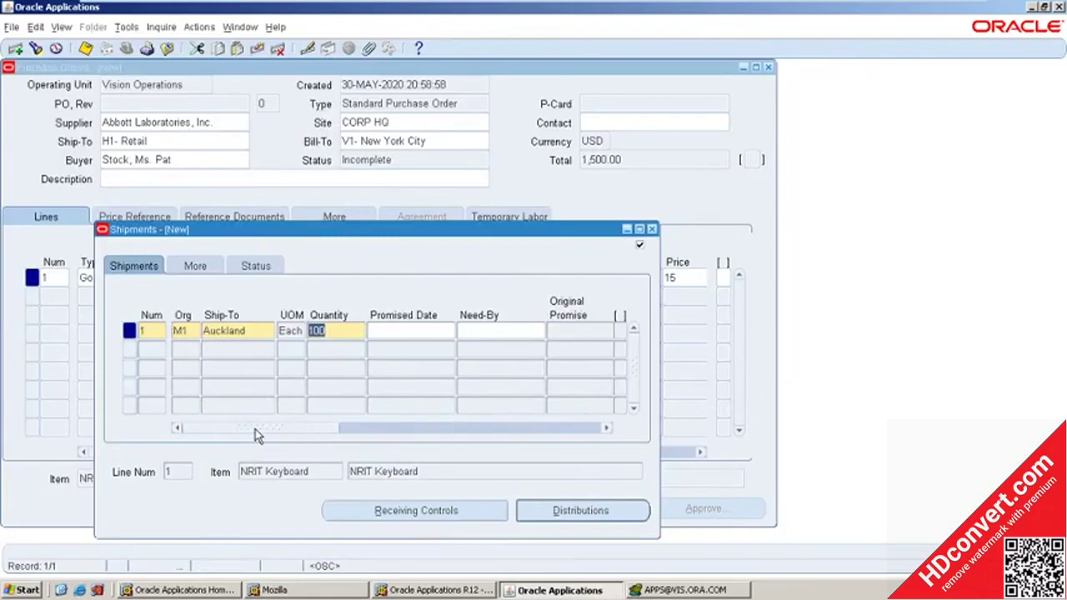
{"action": "left_click", "coordinate": [575, 510]}
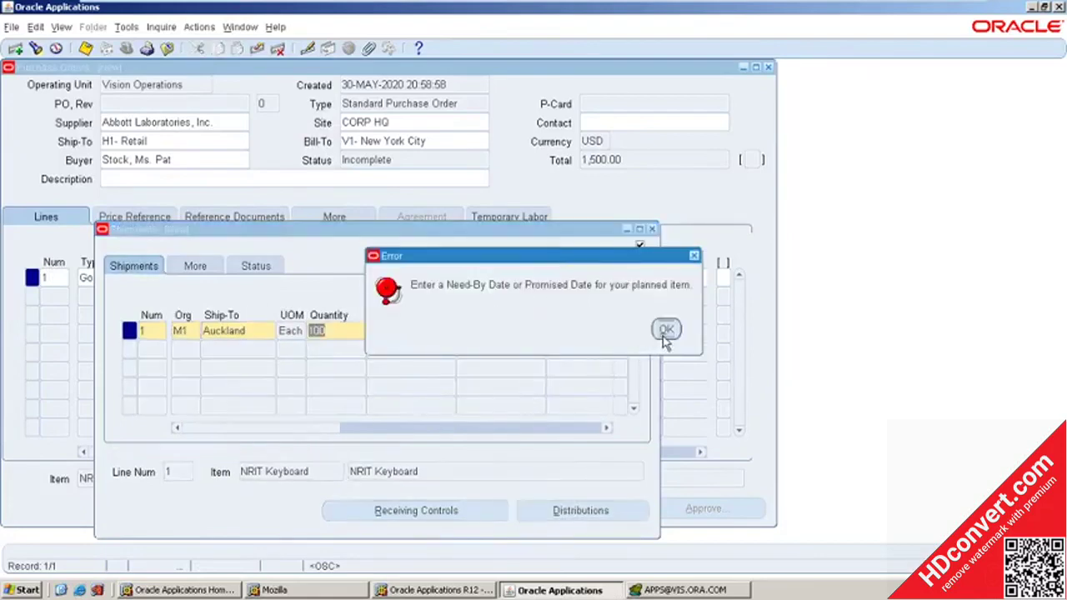
{"action": "left_click", "coordinate": [665, 330]}
{"action": "left_click", "coordinate": [538, 330]}
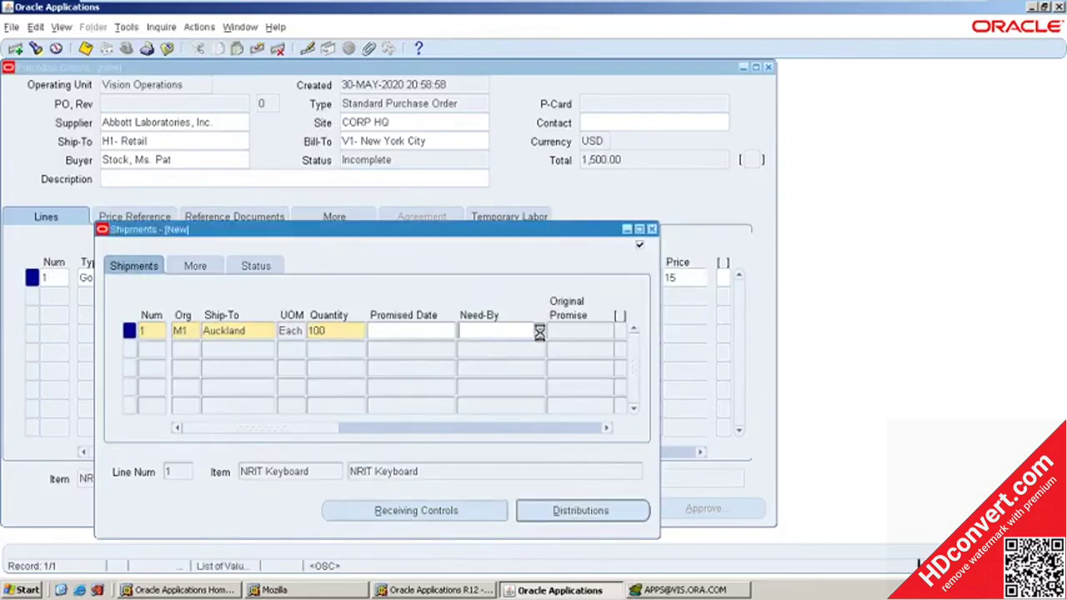
{"action": "key", "text": "ctrl+l"}
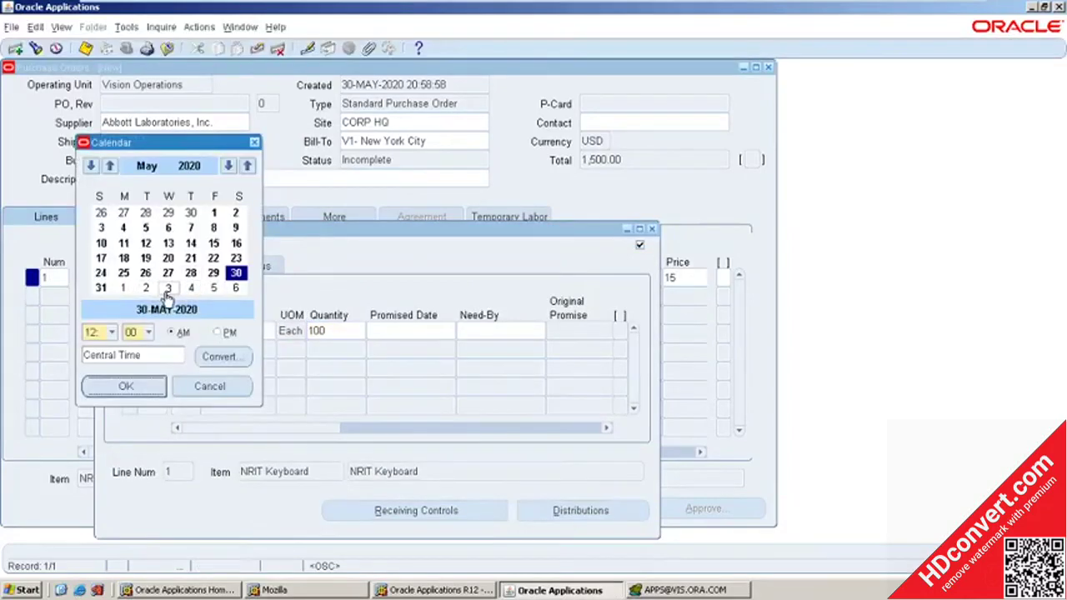
{"action": "left_click", "coordinate": [168, 288]}
{"action": "left_click", "coordinate": [120, 389]}
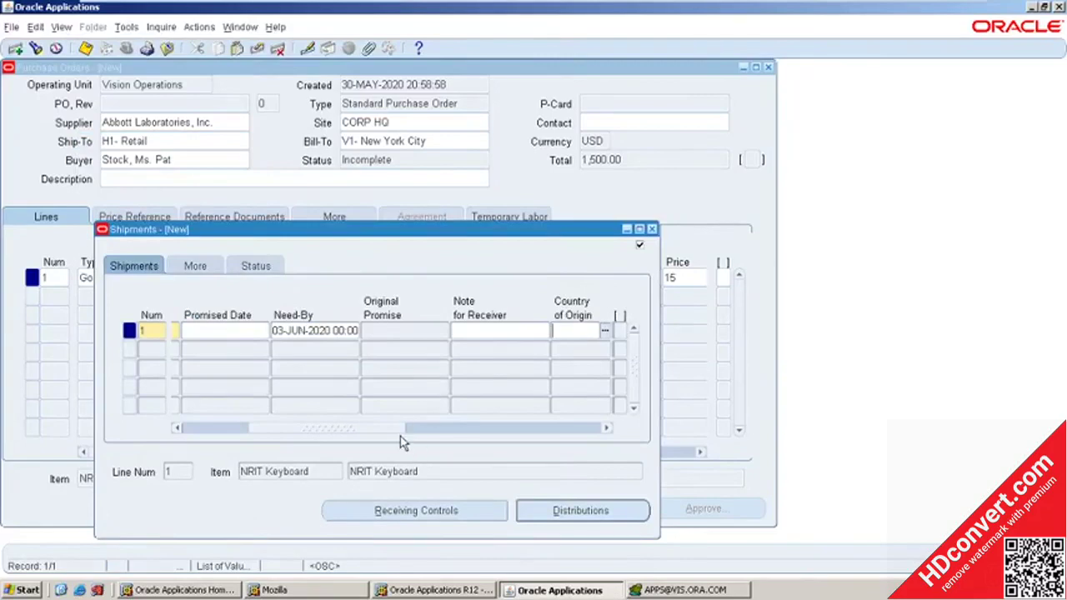
{"action": "left_click_drag", "start_coordinate": [400, 436], "coordinate": [280, 436]}
View the shipment's distributions, then close them and the shipments to return to the purchase order.
{"action": "left_click", "coordinate": [581, 510]}
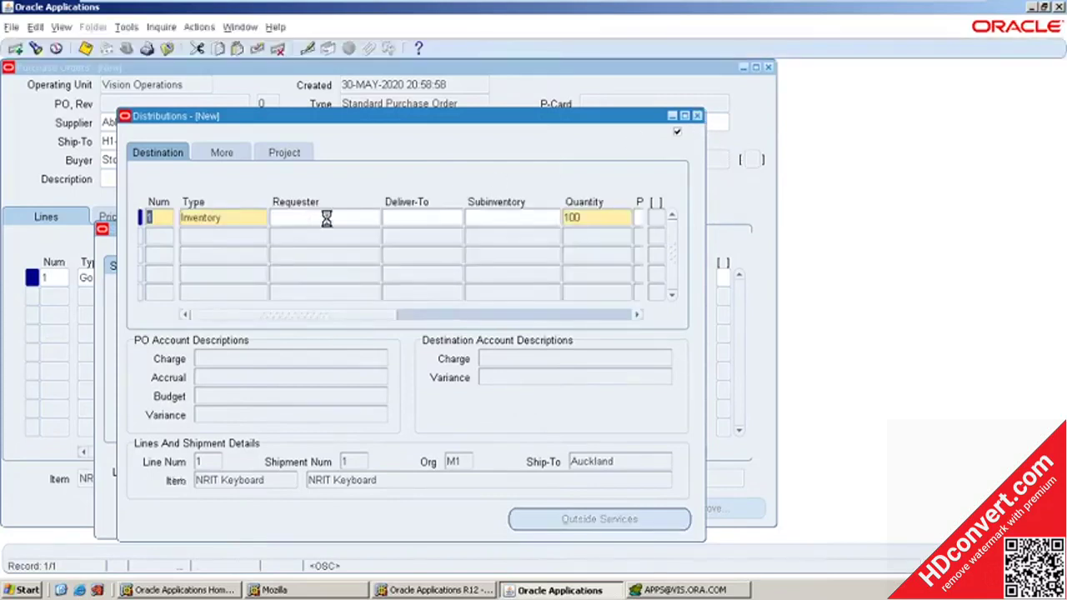
{"action": "key", "text": "ctrl+F4"}
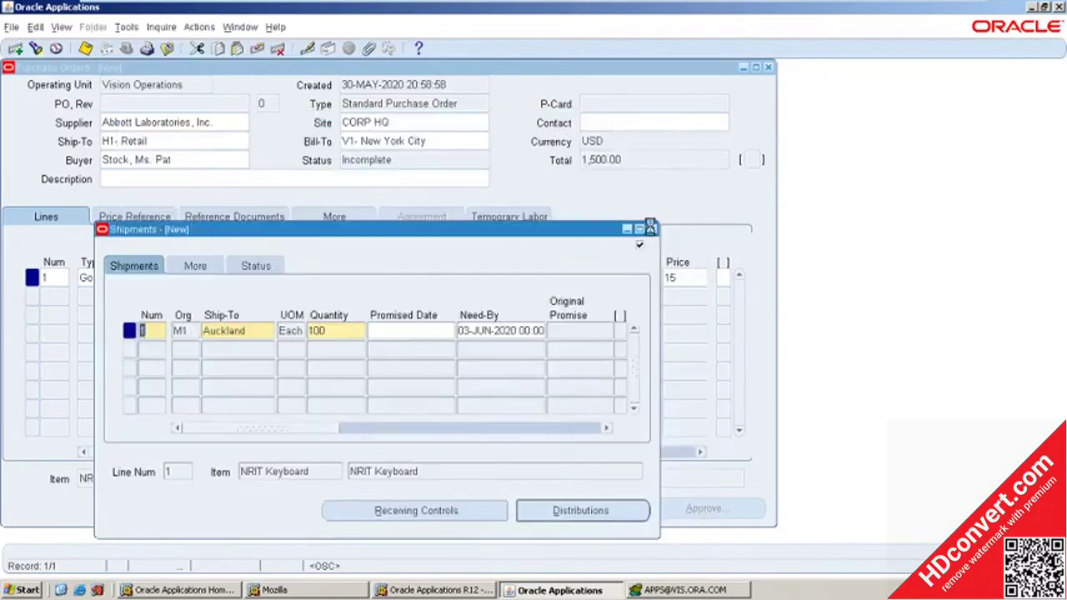
{"action": "left_click", "coordinate": [652, 229]}
Set the NRIT Keyboard order line's need-by date to 03-JUN-2020 at 00:00 and save the purchase order.
{"action": "left_click_drag", "start_coordinate": [313, 458], "coordinate": [438, 460]}
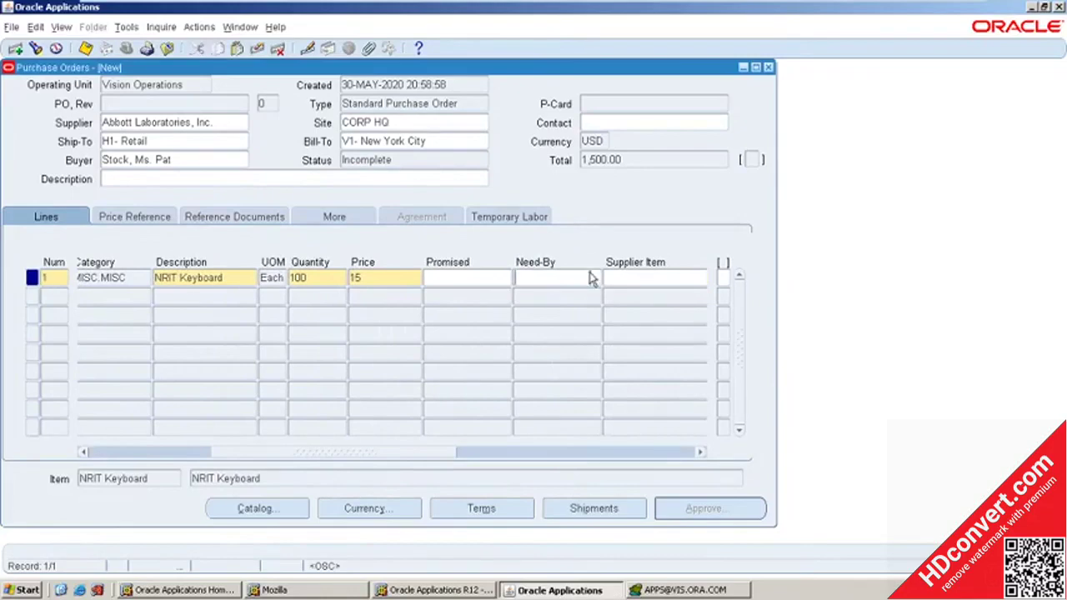
{"action": "left_click", "coordinate": [599, 278]}
{"action": "left_click", "coordinate": [599, 278]}
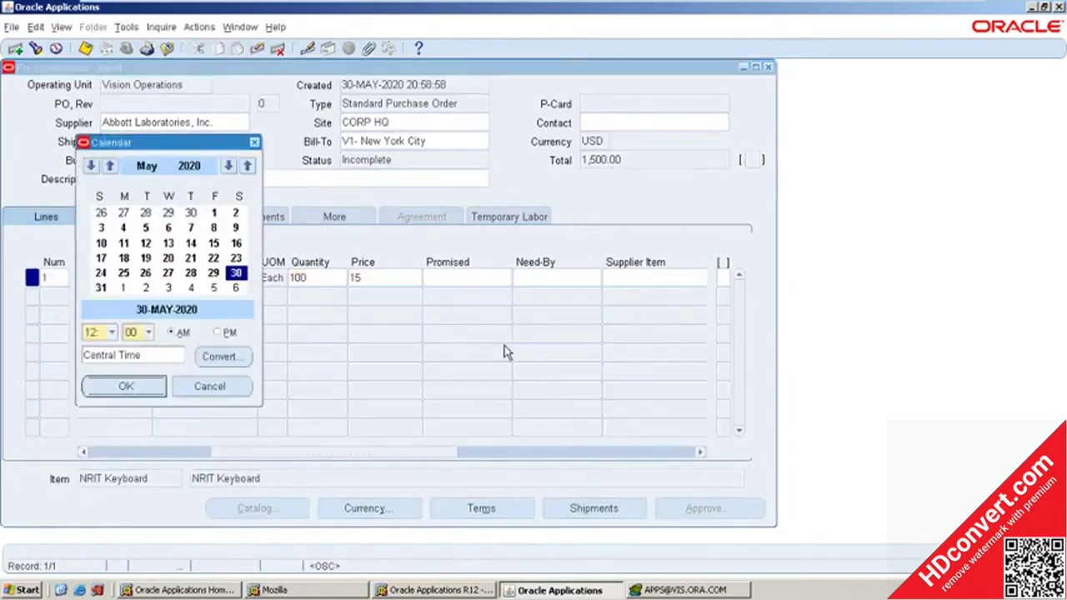
{"action": "left_click", "coordinate": [168, 287]}
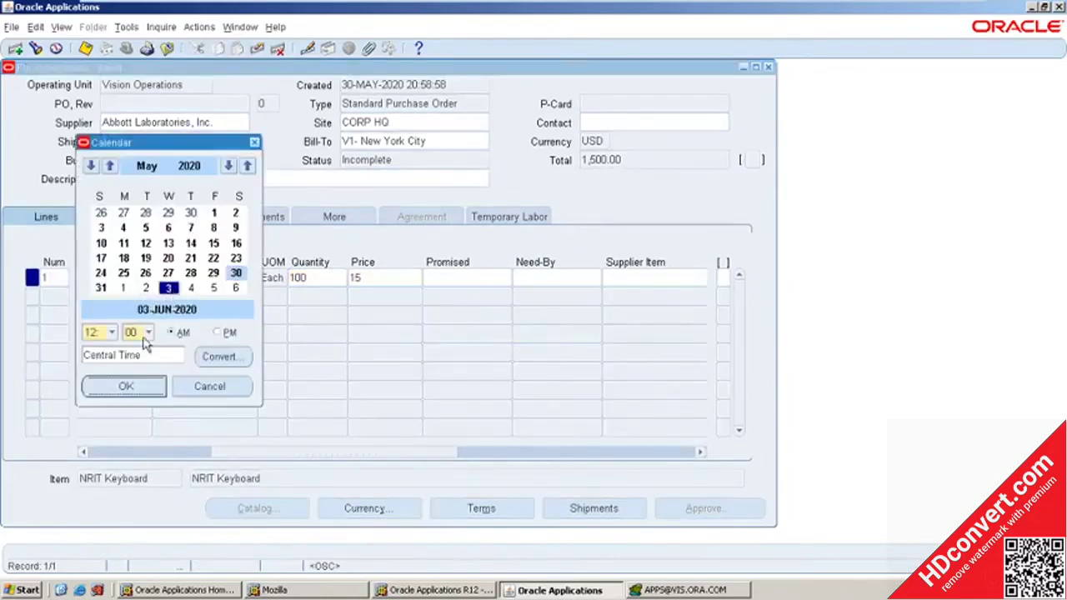
{"action": "left_click", "coordinate": [127, 389]}
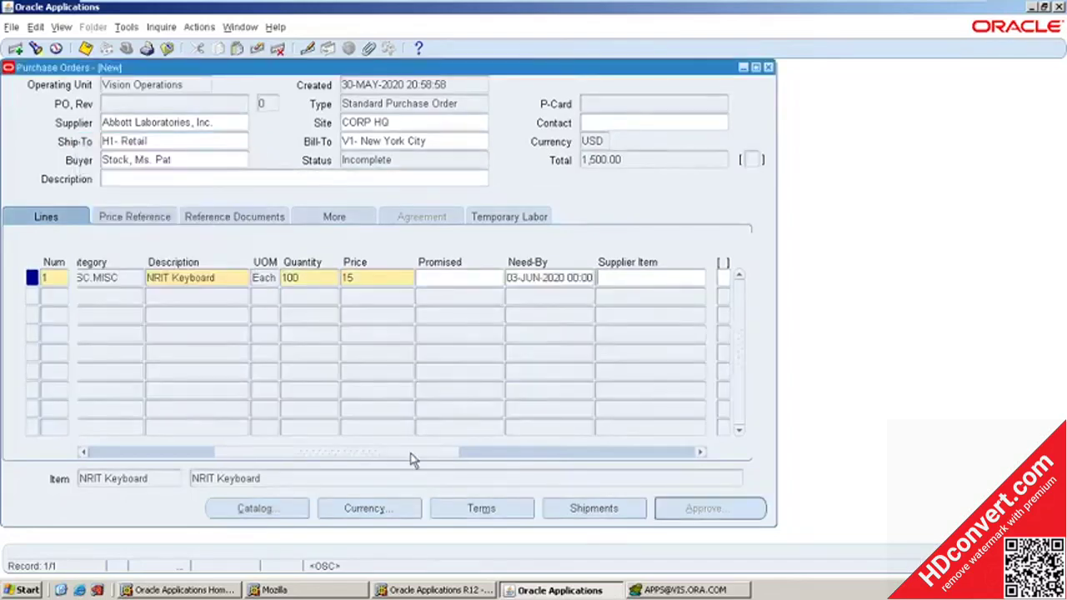
{"action": "left_click", "coordinate": [286, 455]}
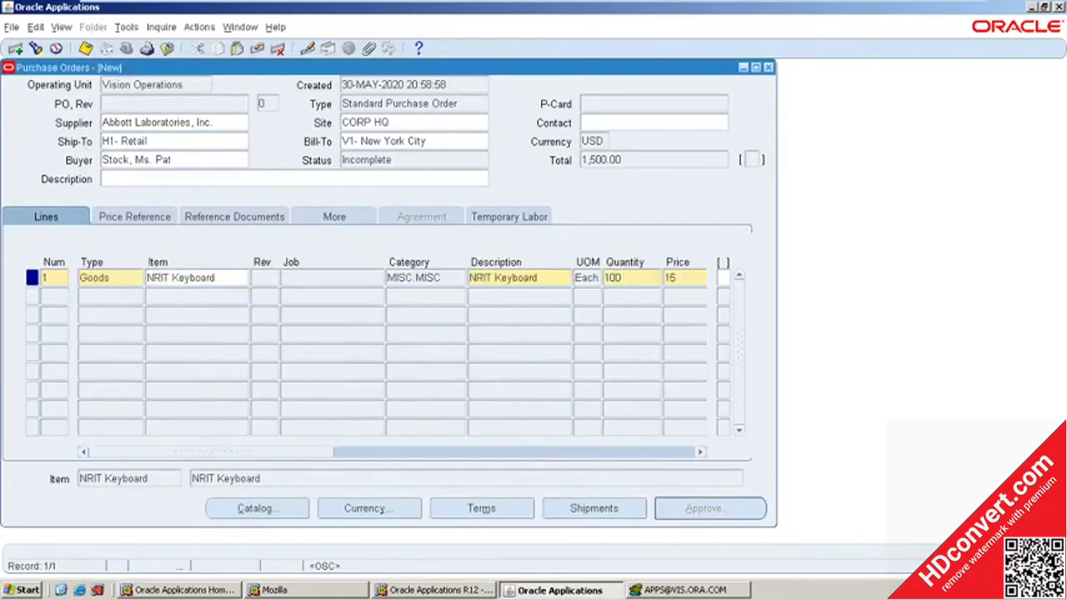
{"action": "left_click", "coordinate": [85, 48]}
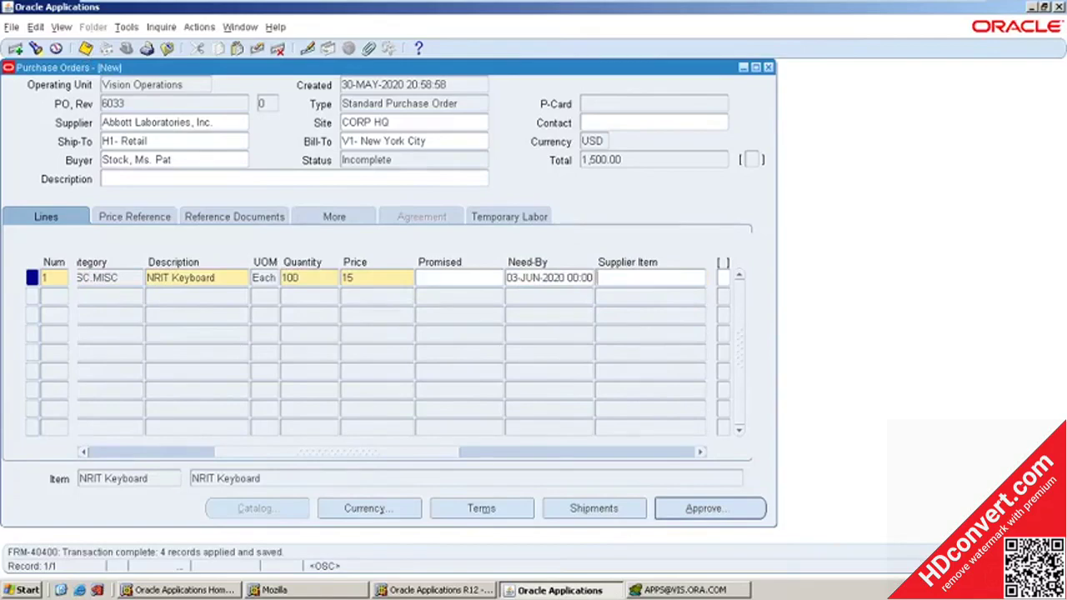
Review the line's shipment and its distribution, including the PO charge account, and return to the purchase order.
{"action": "left_click", "coordinate": [593, 508]}
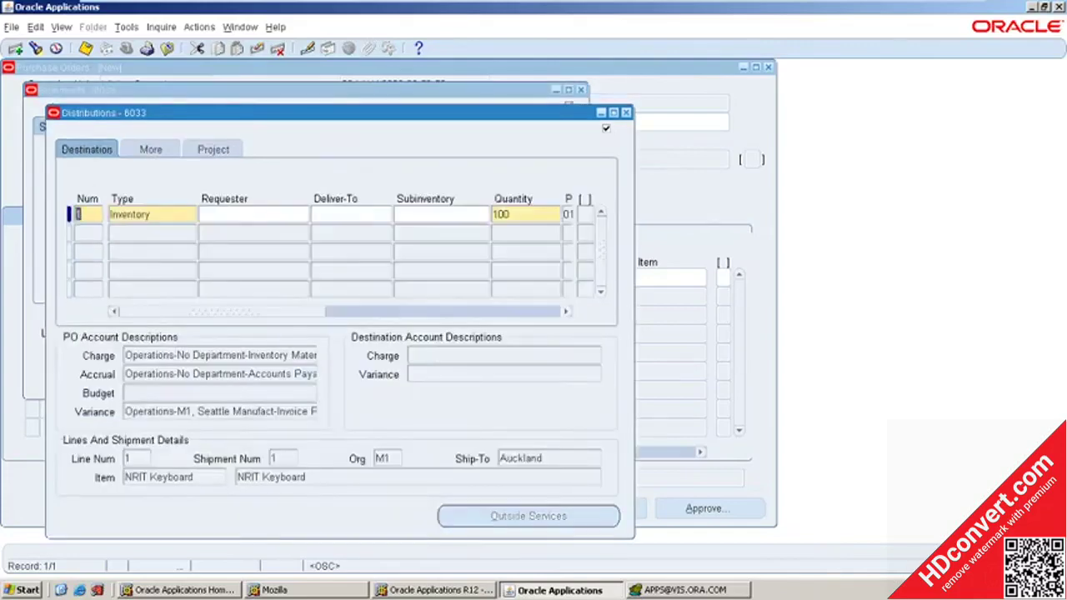
{"action": "left_click_drag", "start_coordinate": [222, 313], "coordinate": [314, 312]}
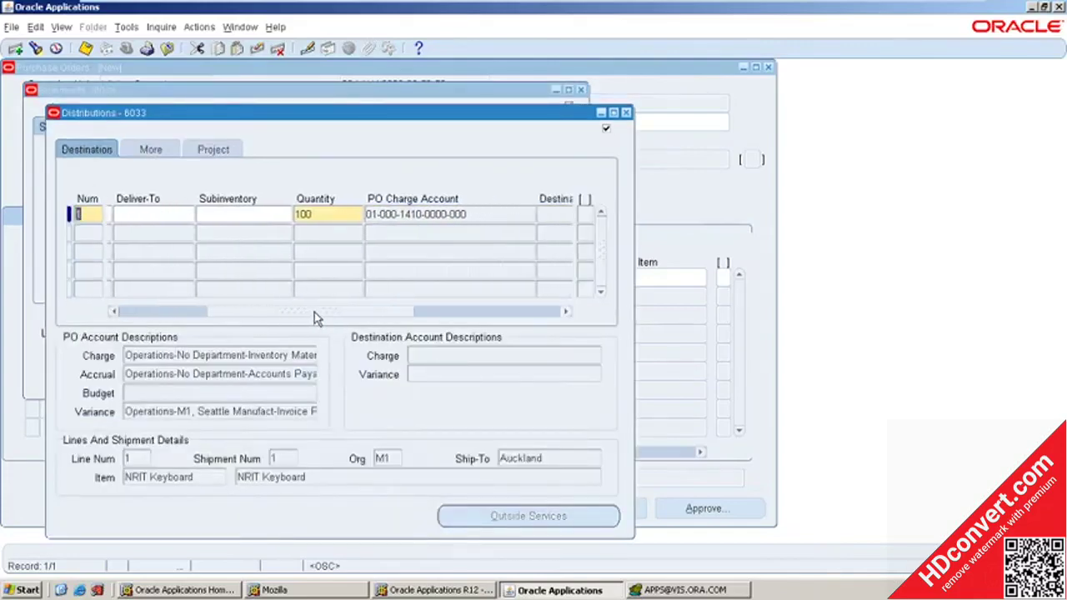
{"action": "left_click", "coordinate": [414, 215]}
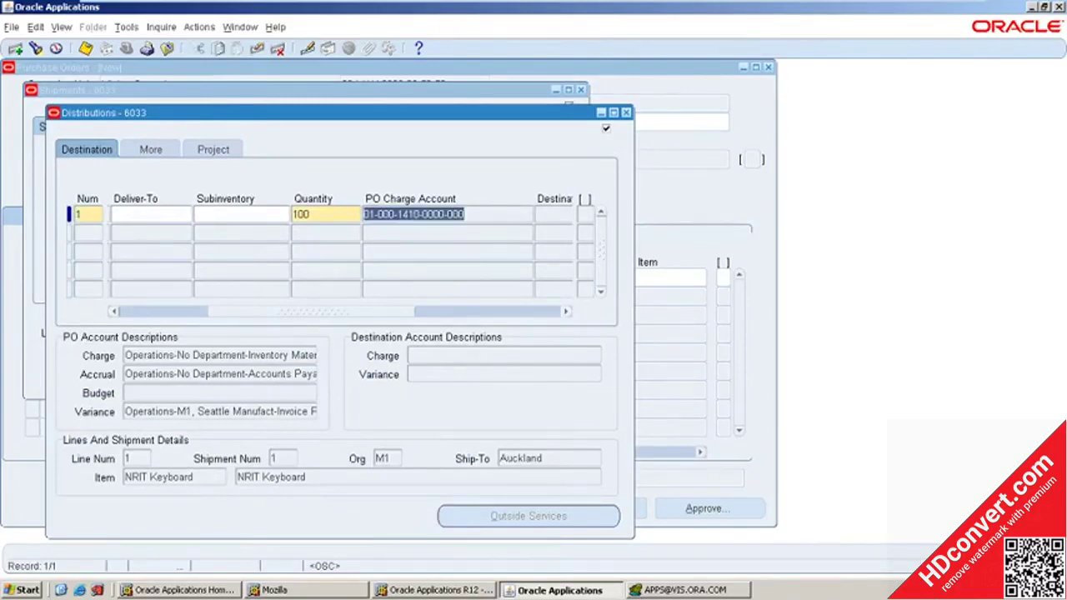
{"action": "left_click", "coordinate": [625, 111]}
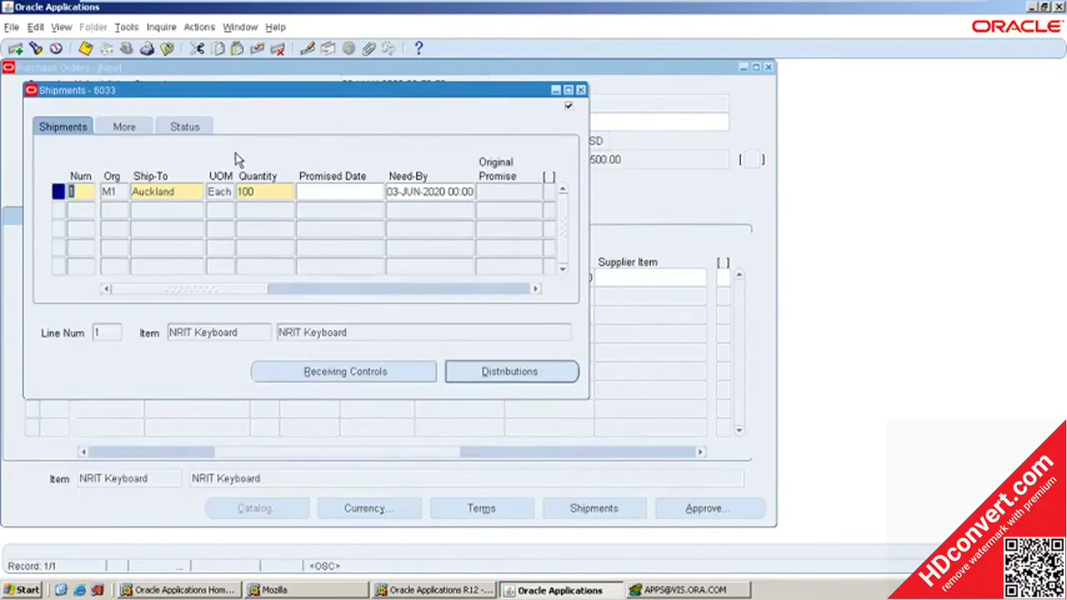
{"action": "left_click", "coordinate": [178, 191]}
{"action": "left_click", "coordinate": [581, 89]}
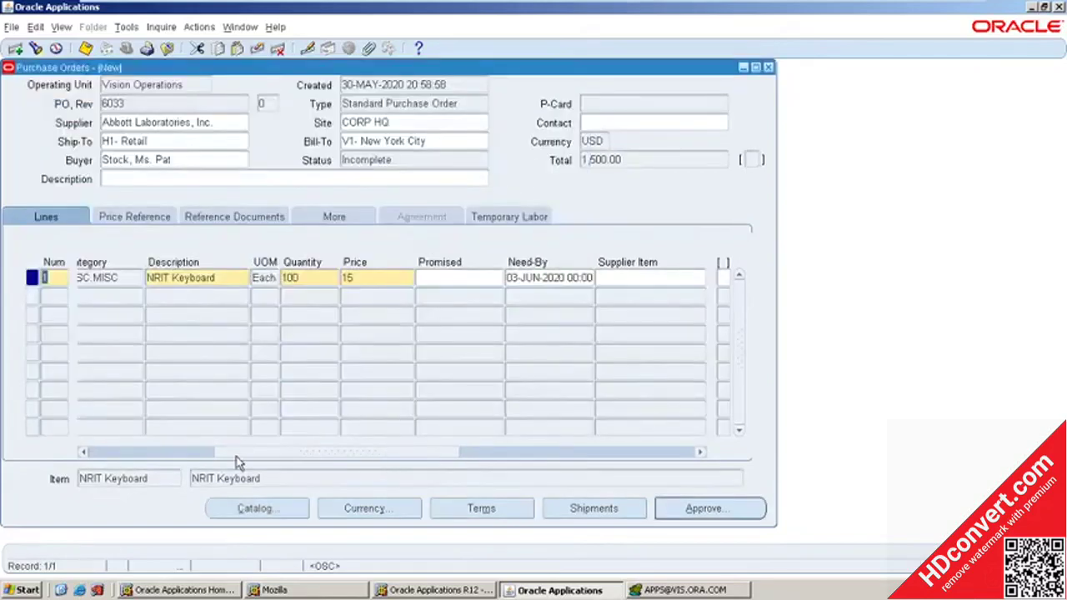
Save the purchase order, submit it for approval with Print as the transmission method, and check its status and number.
{"action": "left_click_drag", "start_coordinate": [239, 455], "coordinate": [119, 456]}
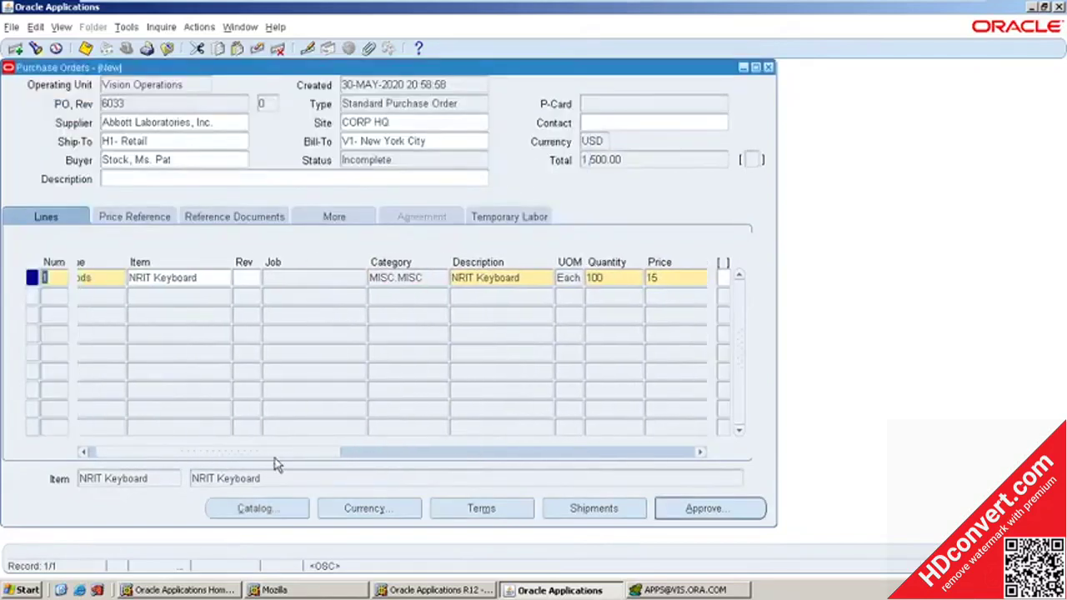
{"action": "left_click", "coordinate": [137, 455]}
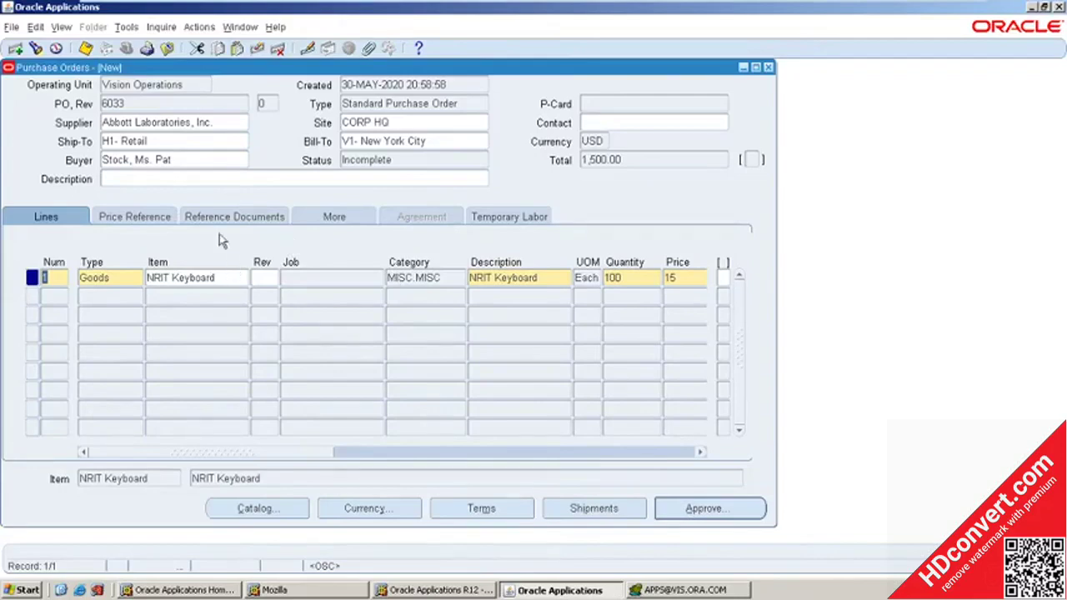
{"action": "key", "text": "ctrl+s"}
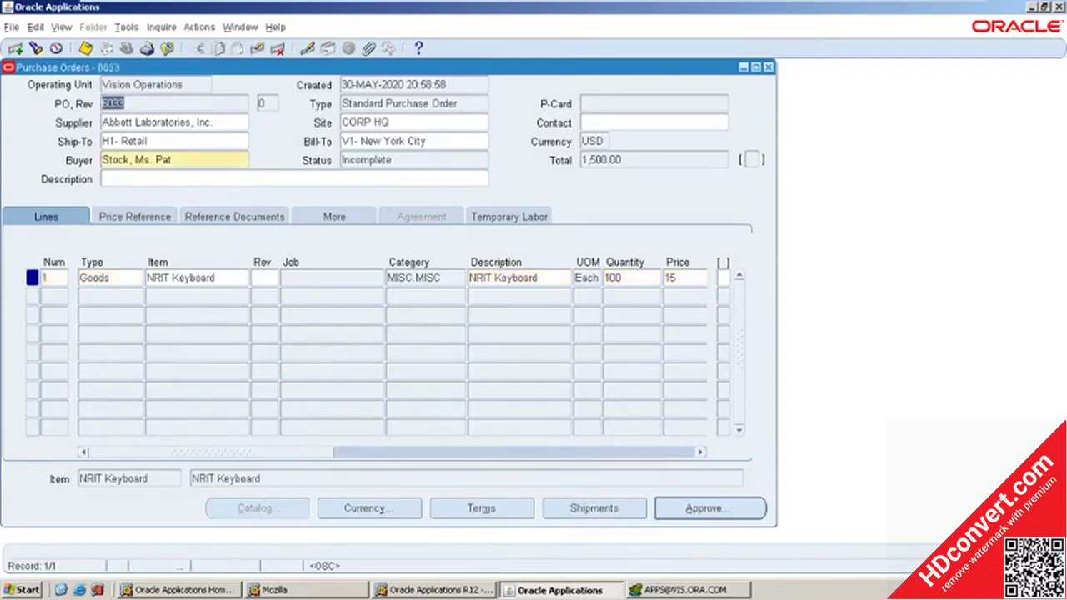
{"action": "left_click", "coordinate": [703, 514]}
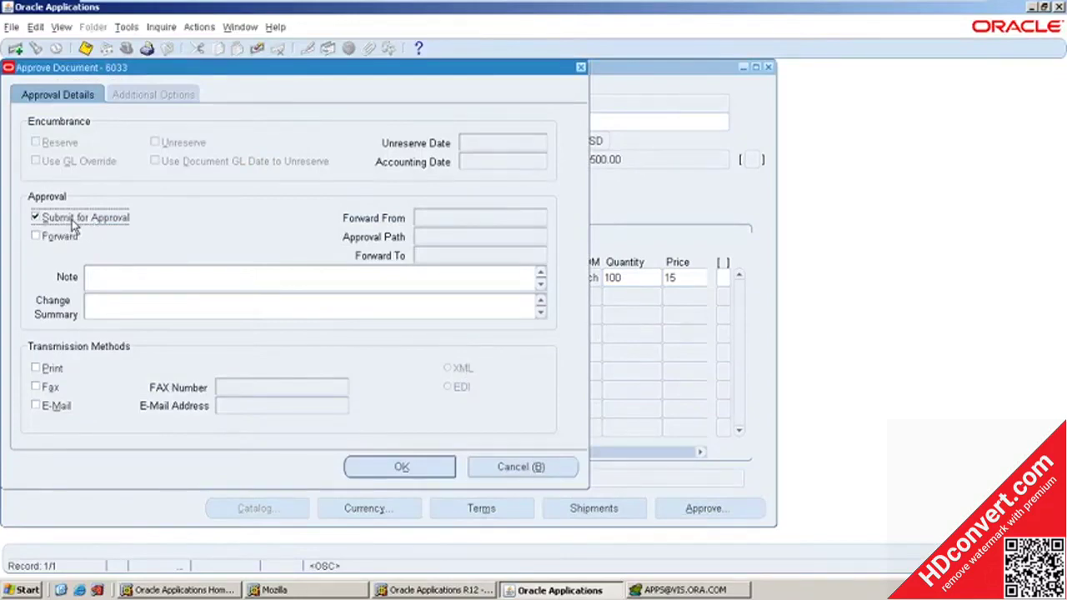
{"action": "left_click", "coordinate": [37, 369]}
{"action": "left_click", "coordinate": [421, 465]}
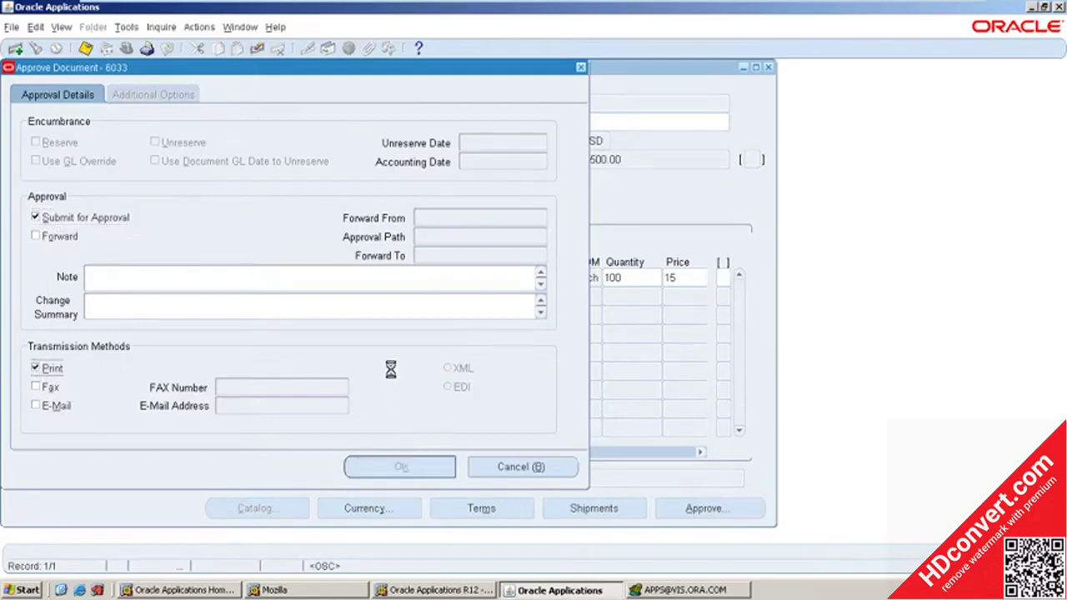
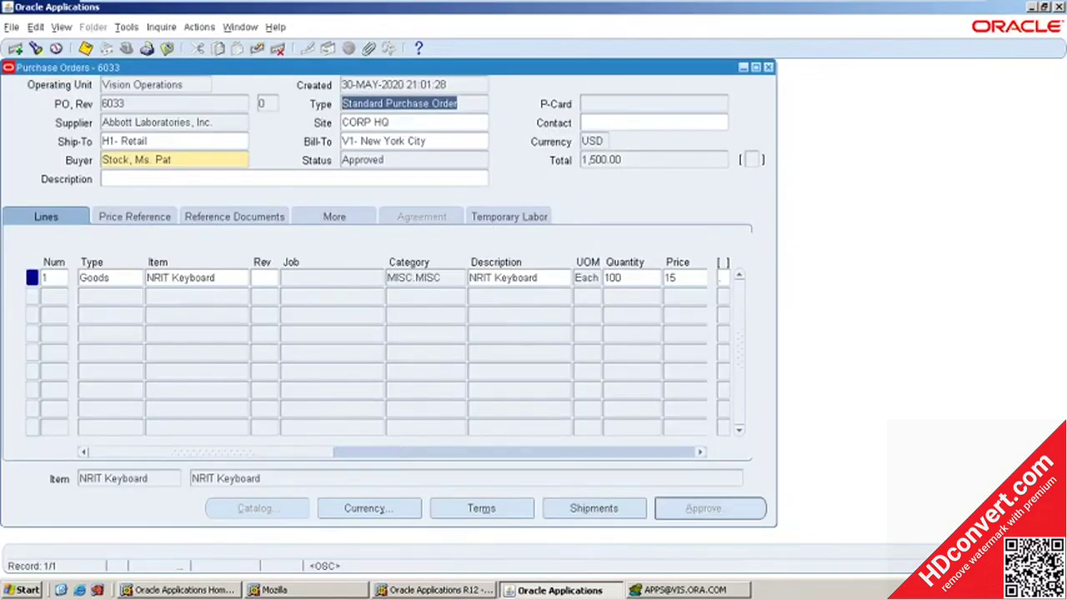
{"action": "left_click", "coordinate": [394, 160]}
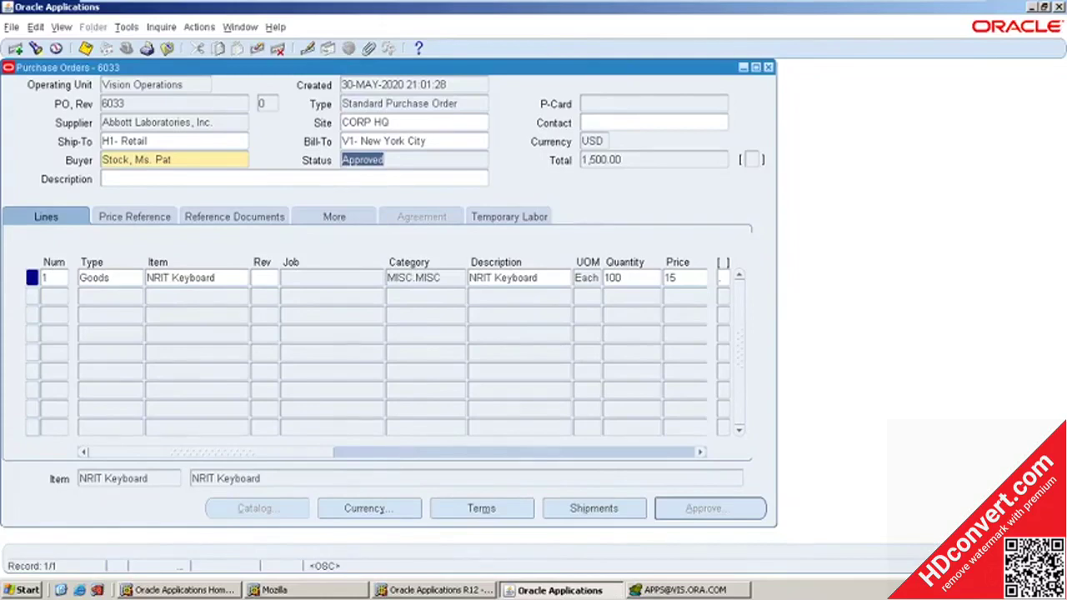
{"action": "left_click", "coordinate": [112, 103]}
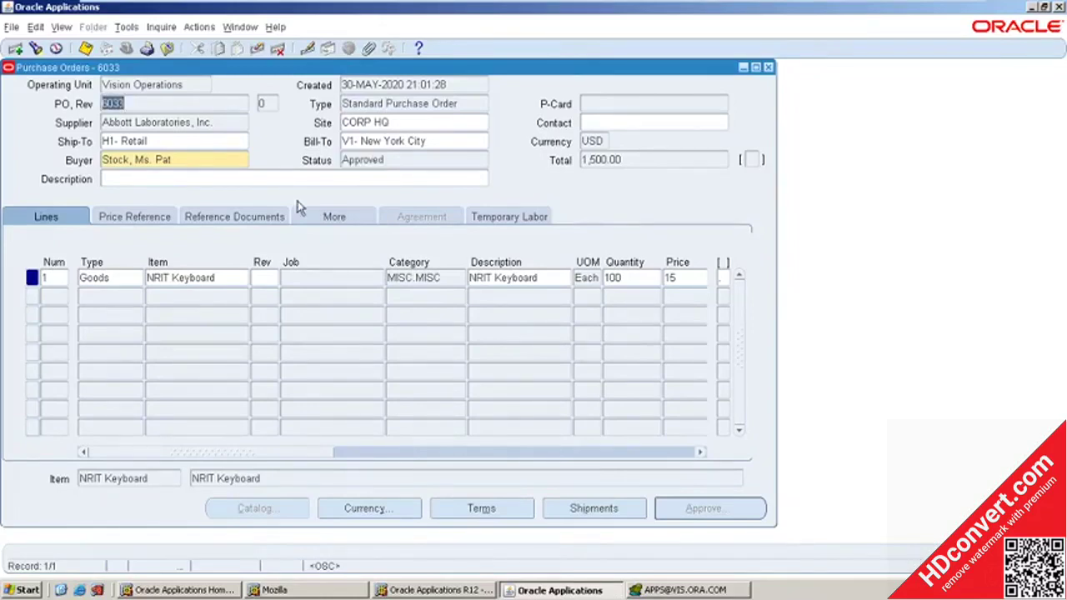
Switch to Toad for Oracle and add a "Purchase Order" heading underlined with equals signs below the quotation queries.
{"action": "left_click", "coordinate": [702, 594]}
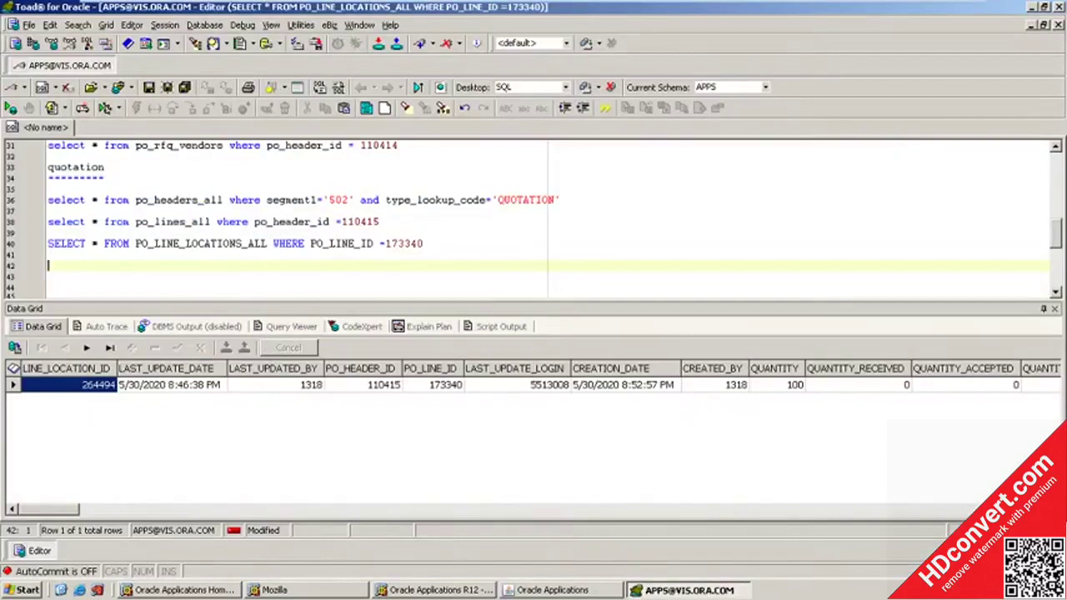
{"action": "type", "text": "Purchase Order"}
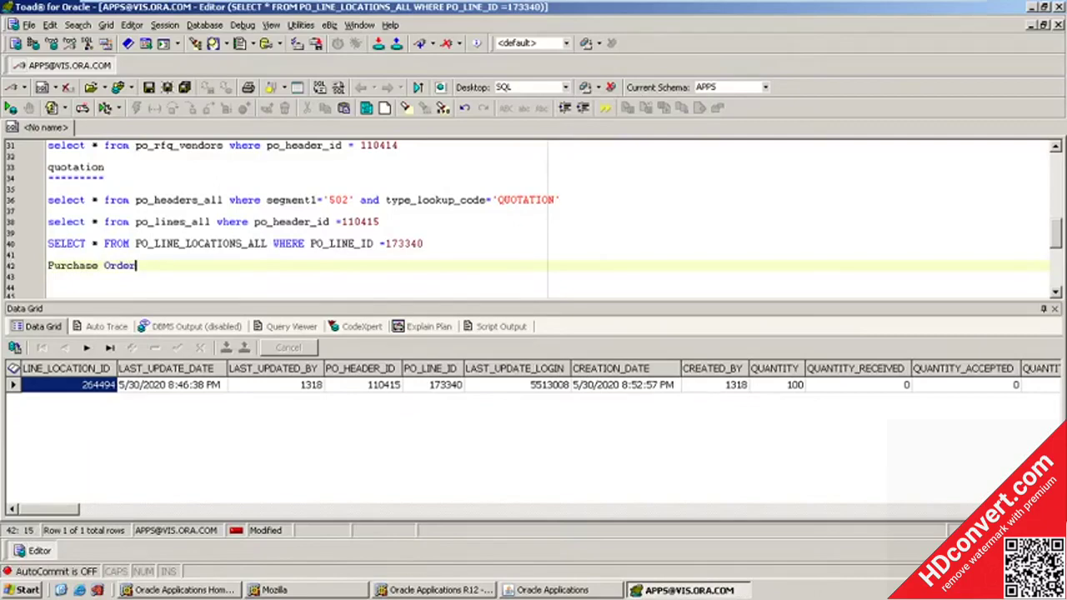
{"action": "key", "text": "Return"}
{"action": "type", "text": "-"}
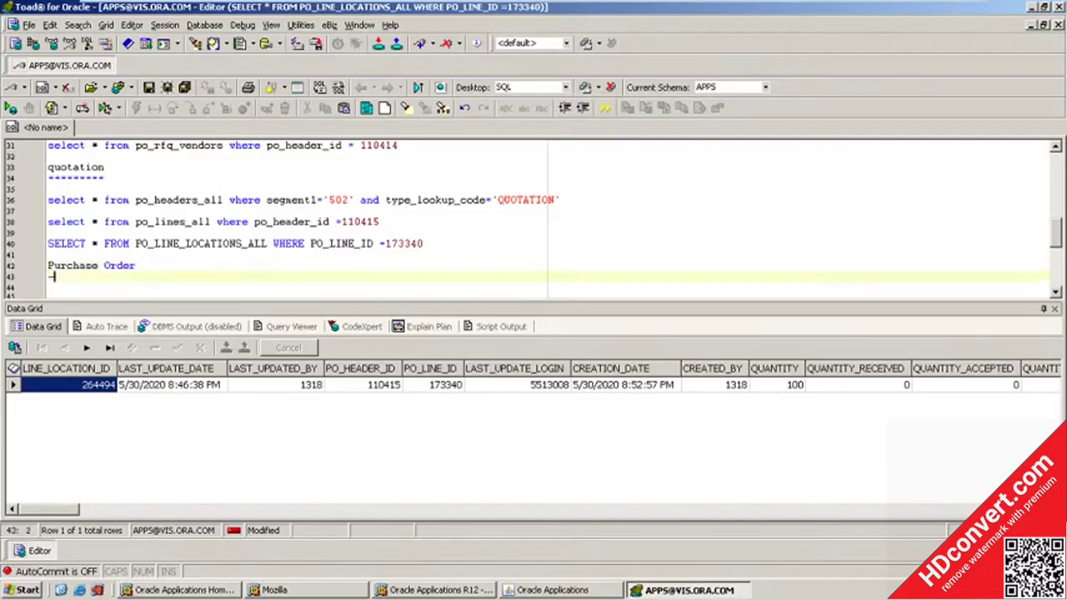
{"action": "type", "text": "--"}
{"action": "key", "text": "BackSpace"}
{"action": "key", "text": "BackSpace"}
{"action": "key", "text": "BackSpace"}
{"action": "type", "text": "=============="}
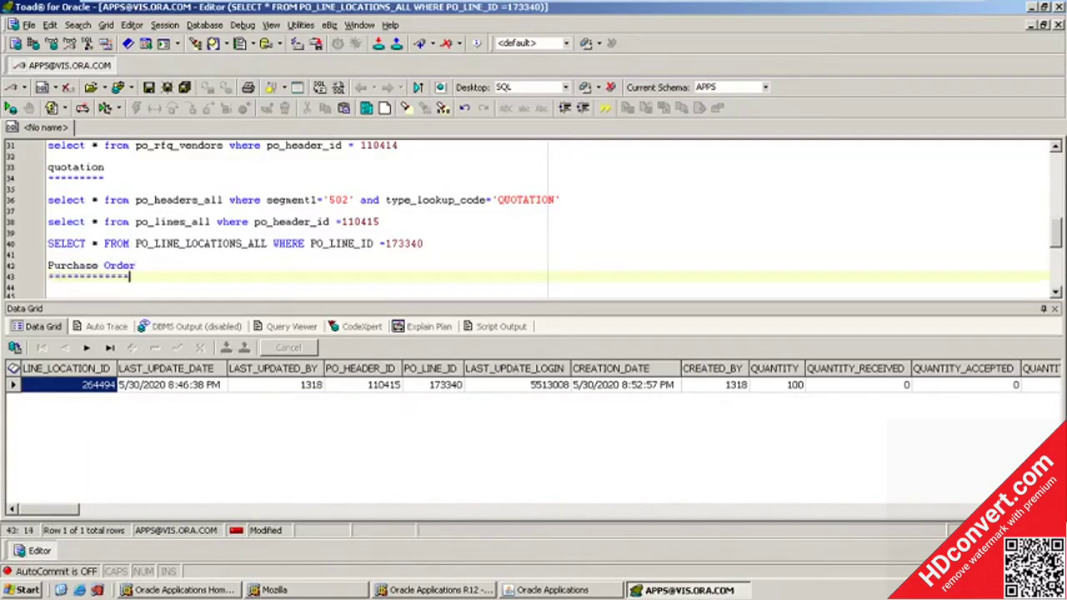
{"action": "key", "text": "Return"}
{"action": "key", "text": "Return"}
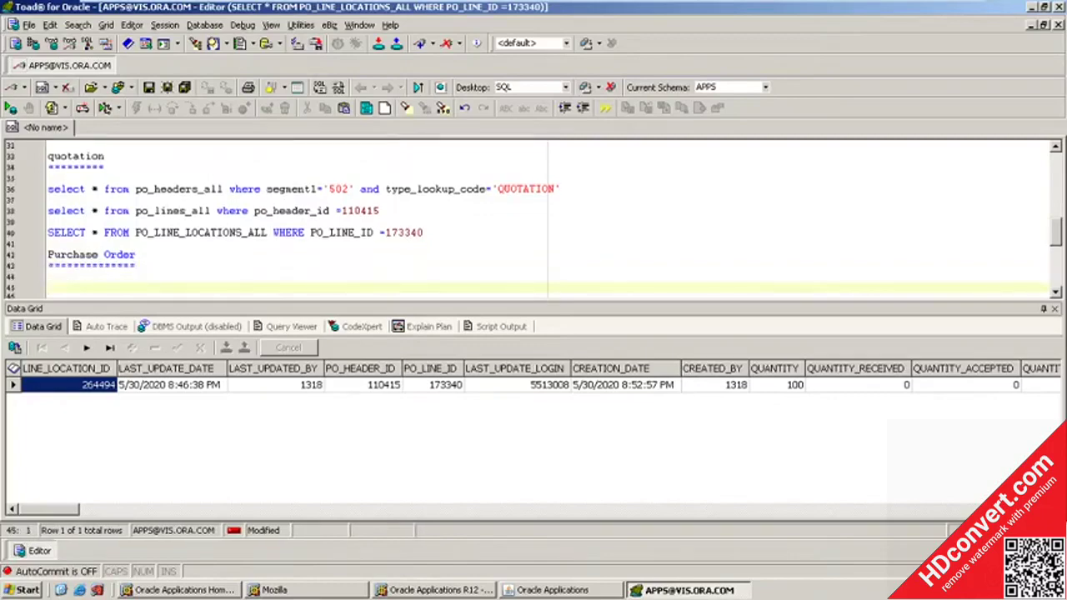
Write and run a query selecting all columns from po_headers_all where segment1 equals the new purchase order's number.
{"action": "type", "text": "select * from po_head"}
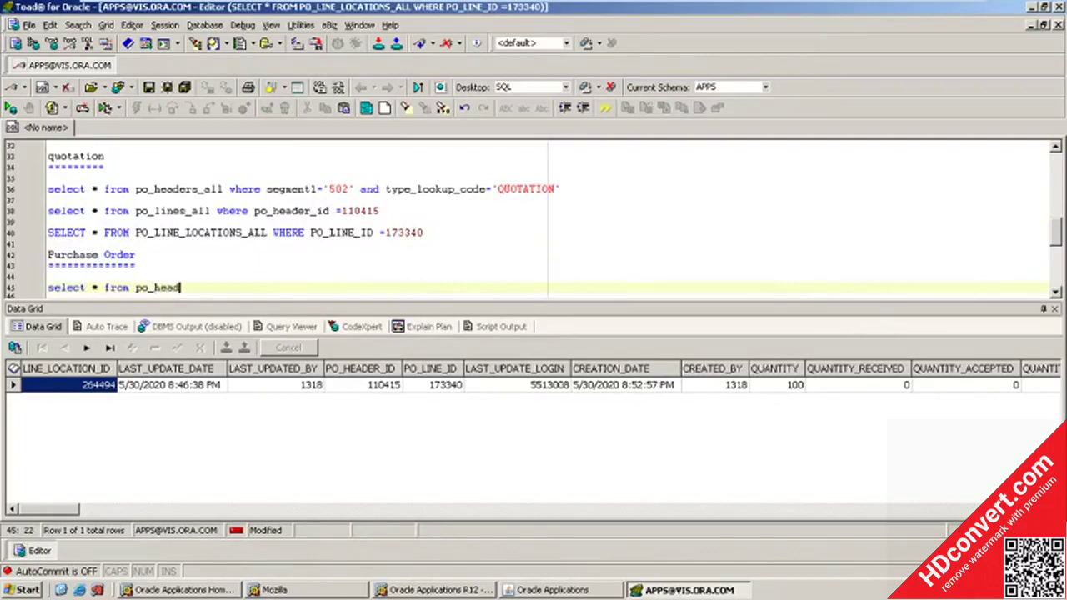
{"action": "type", "text": "ers_all where segment"}
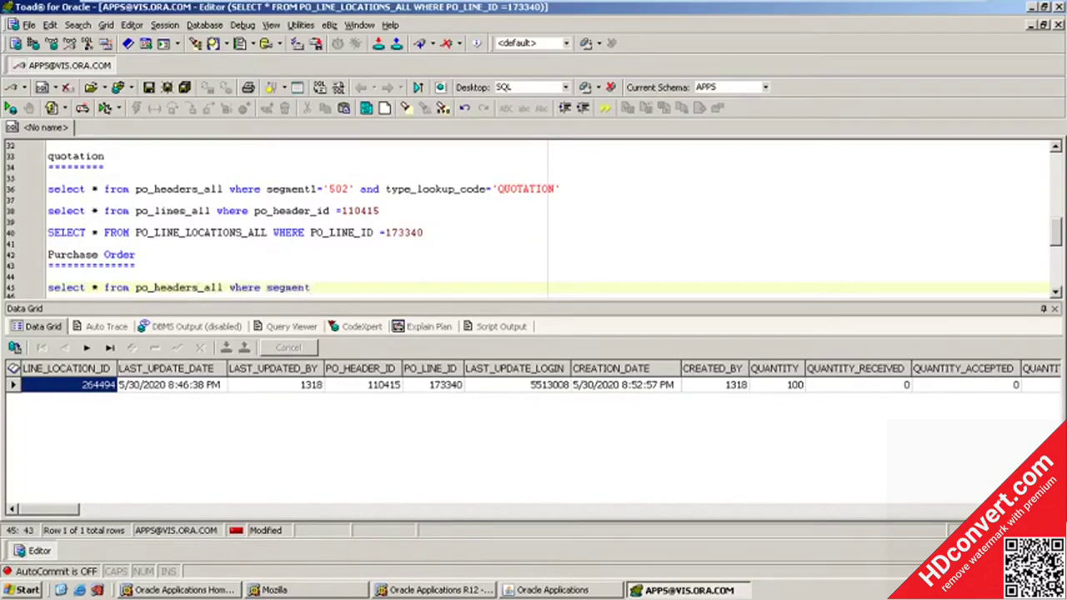
{"action": "type", "text": "1='6033"}
{"action": "key", "text": "F9"}
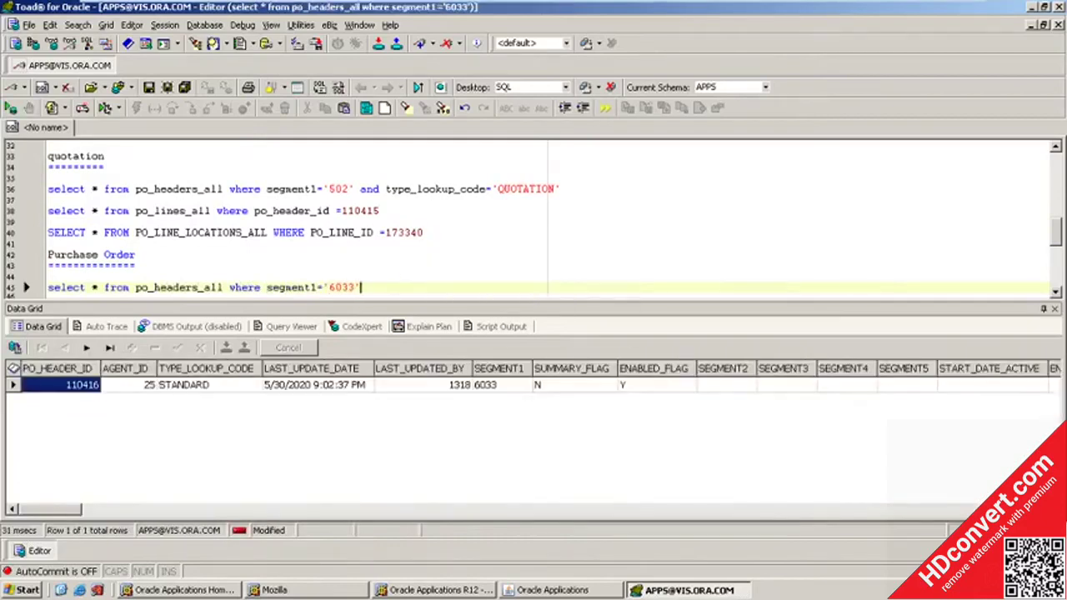
Write and run "select * from po_lines_all where po_header_id = 110416" below the header query.
{"action": "key", "text": "Return"}
{"action": "key", "text": "Return"}
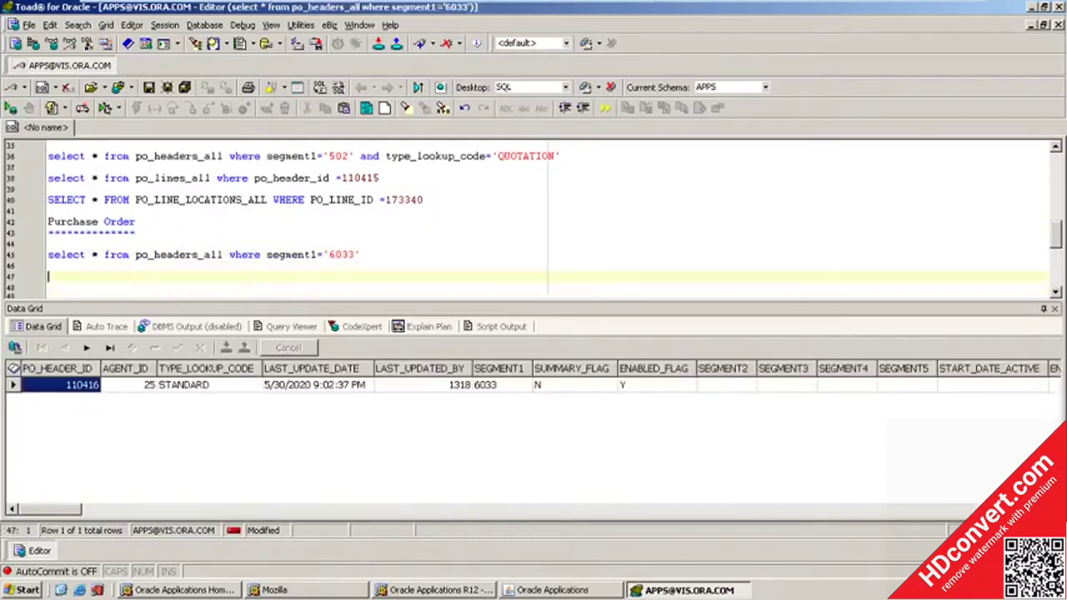
{"action": "type", "text": "select * from "}
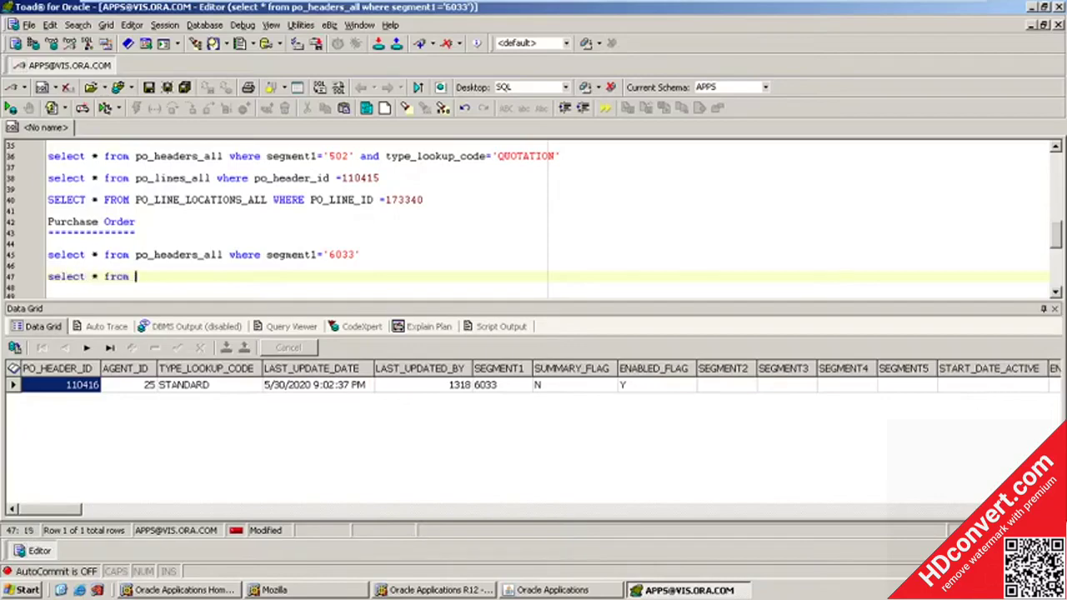
{"action": "type", "text": "po_lines_all where po"}
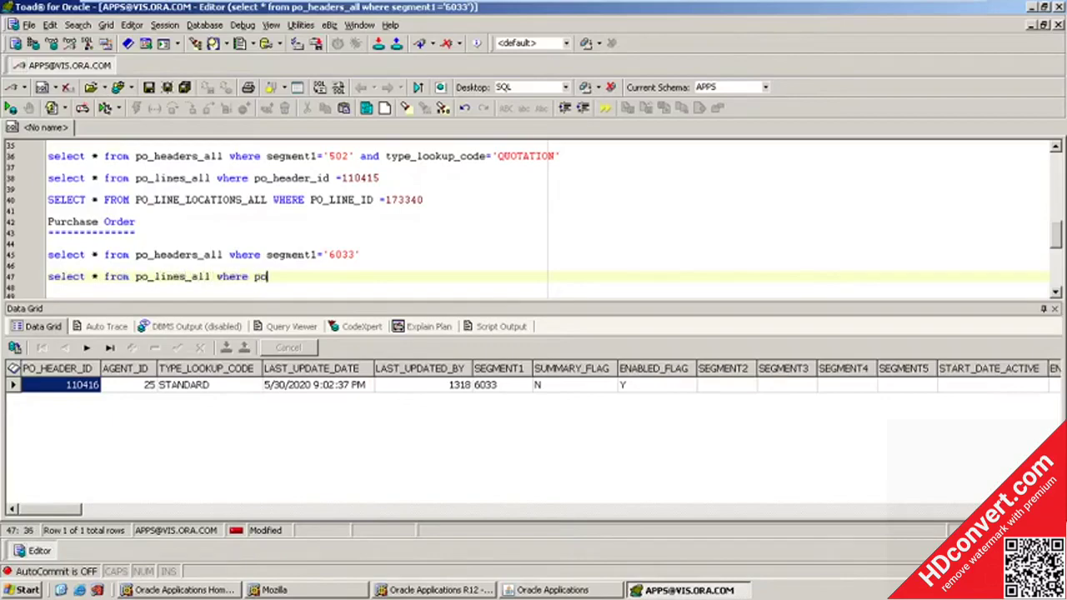
{"action": "type", "text": "_header_id ="}
{"action": "left_click", "coordinate": [110, 411]}
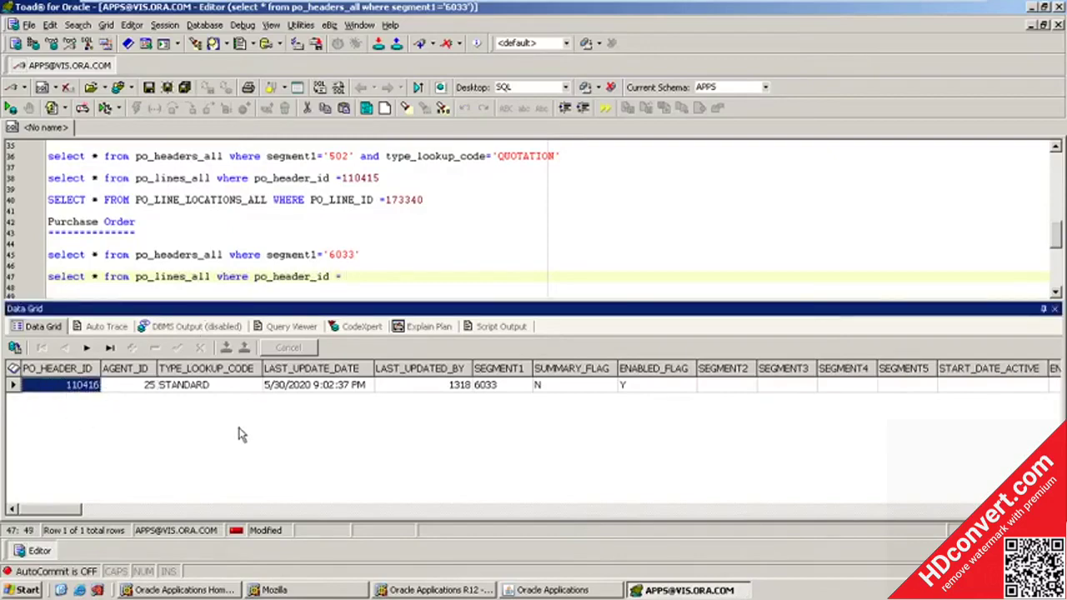
{"action": "left_click", "coordinate": [350, 276]}
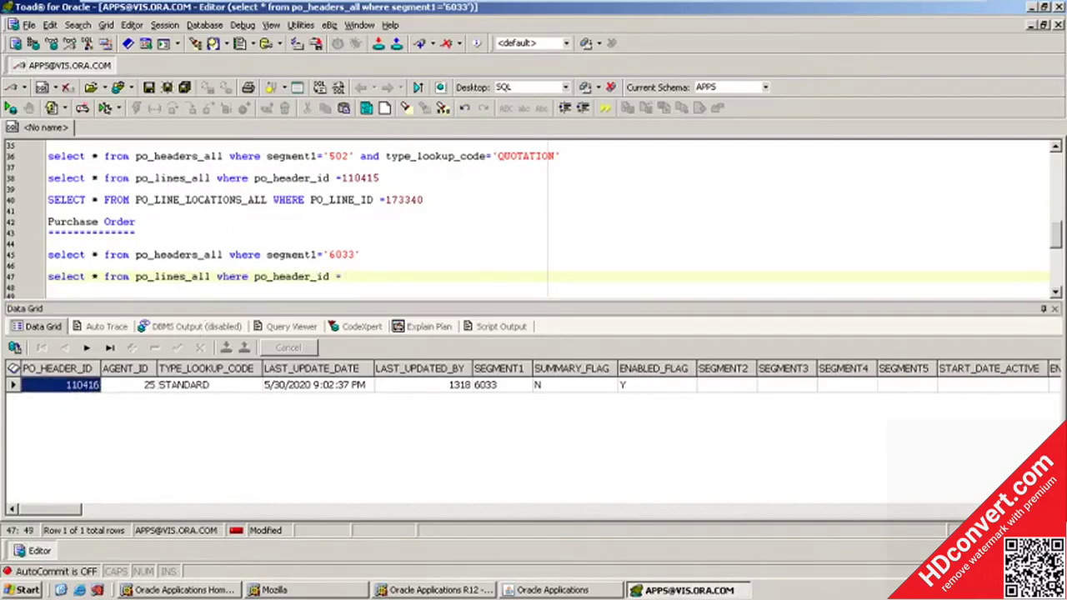
{"action": "type", "text": "110416"}
{"action": "key", "text": "ctrl+Return"}
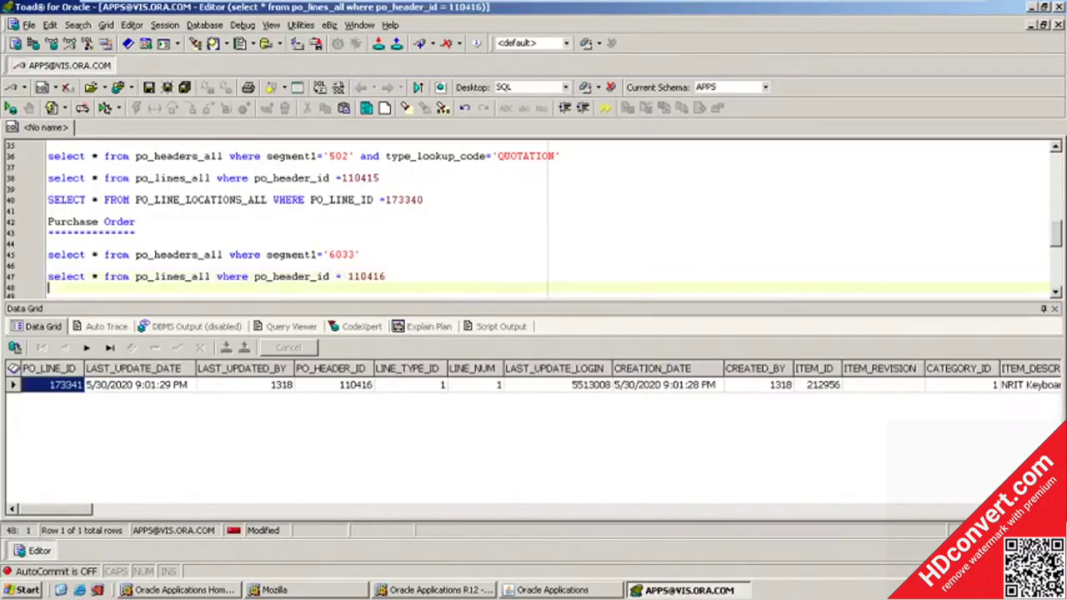
Write and run "select * from po_line_locations_all where po_line_id = 173341" below the purchase order lines query.
{"action": "key", "text": "Return"}
{"action": "key", "text": "Return"}
{"action": "type", "text": "selec"}
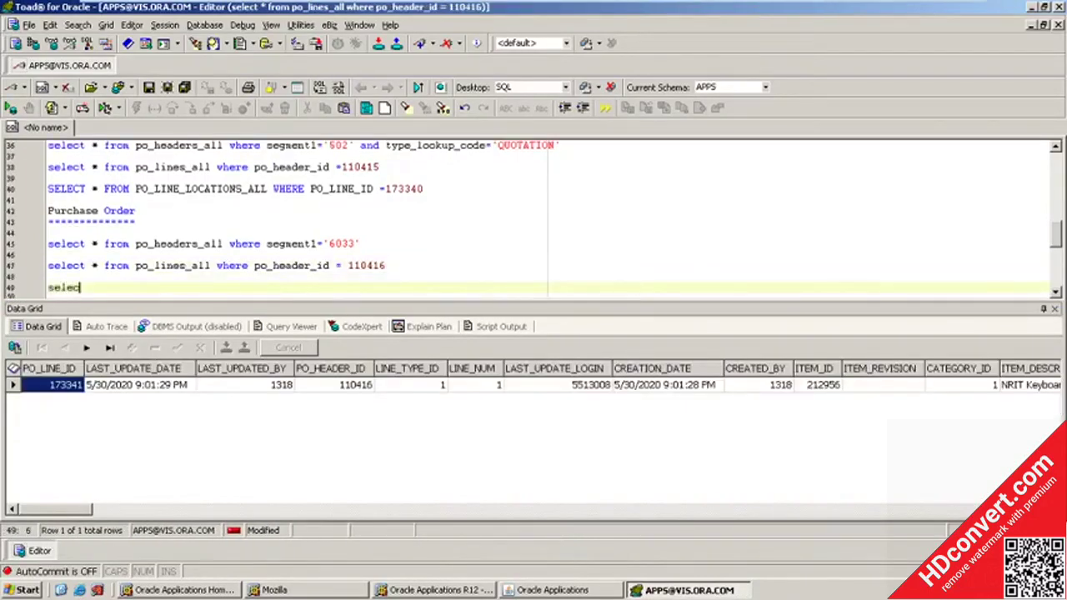
{"action": "type", "text": "t * from "}
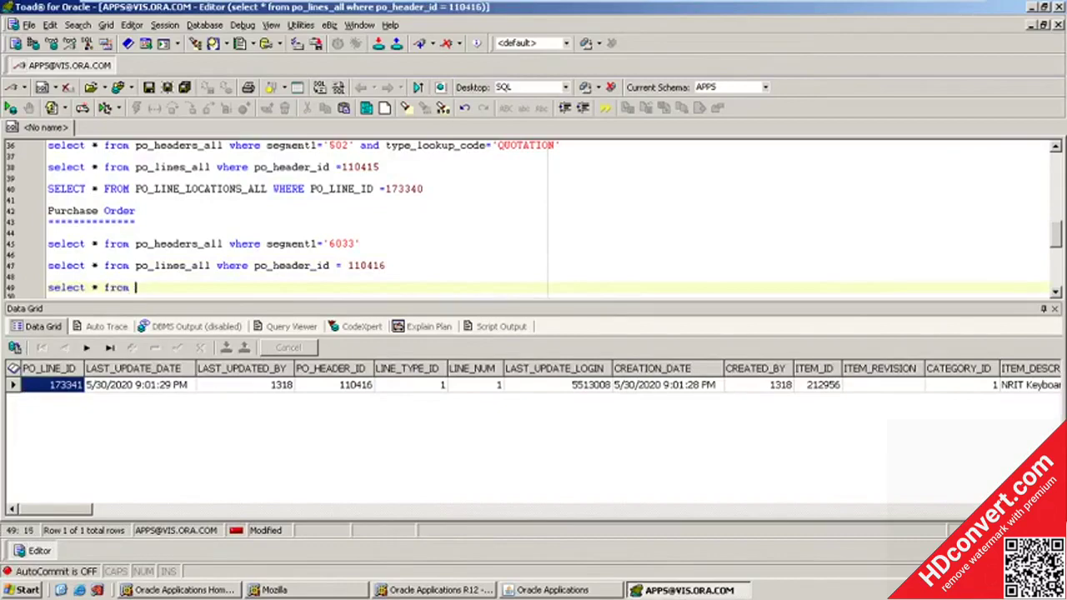
{"action": "type", "text": "po_line_locations_"}
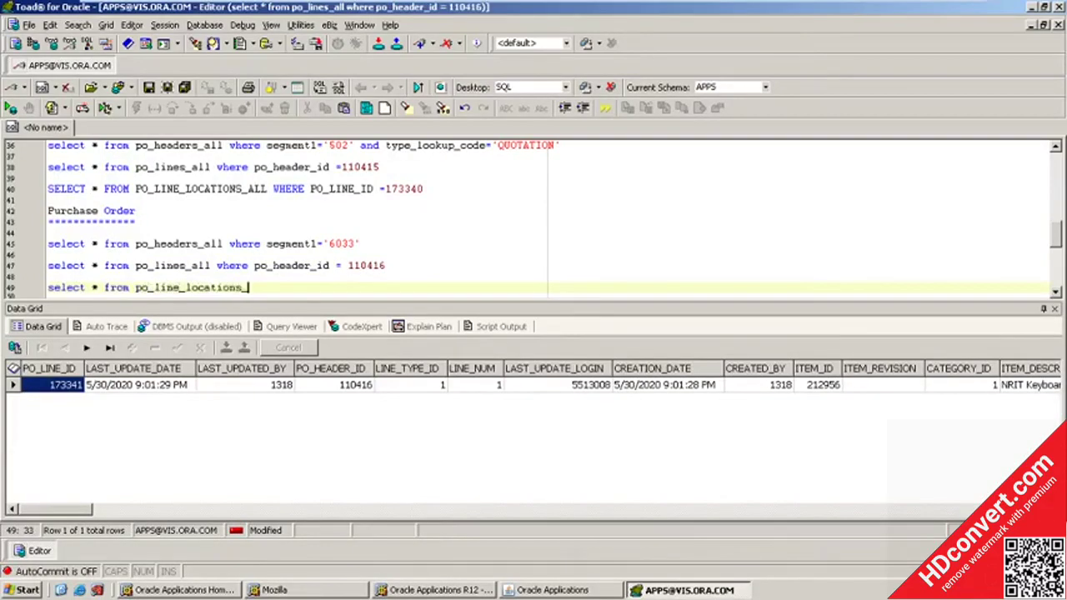
{"action": "type", "text": "all where po_line_id "}
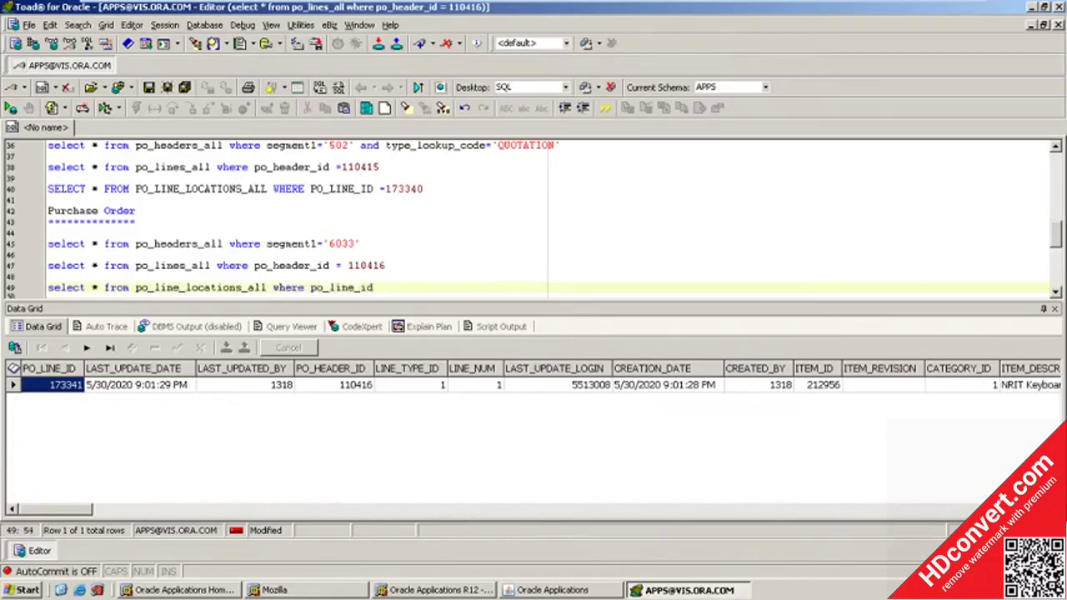
{"action": "type", "text": "="}
{"action": "left_click", "coordinate": [122, 389]}
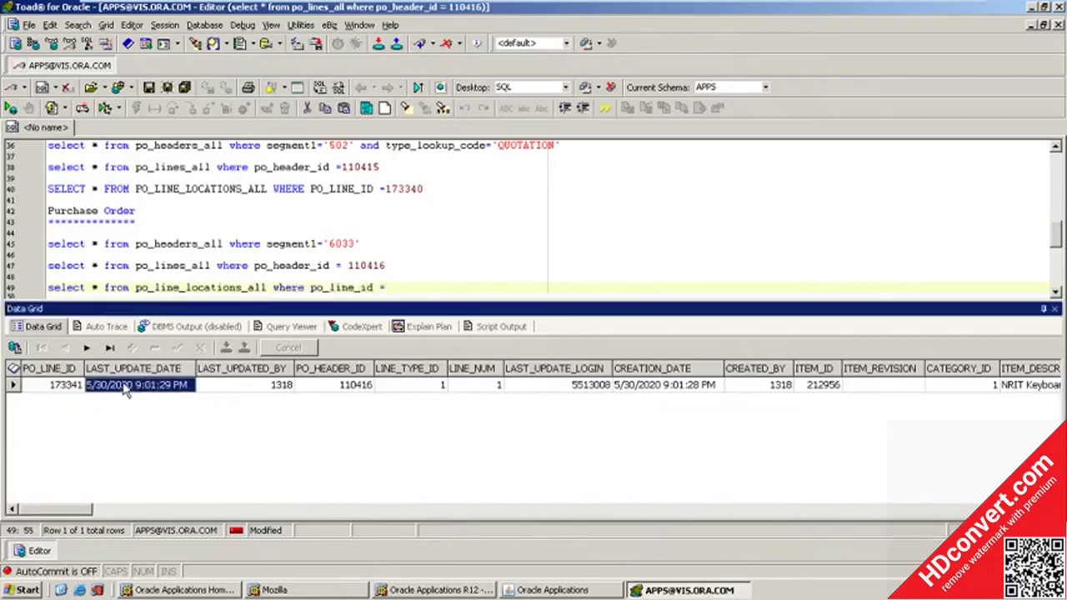
{"action": "left_click", "coordinate": [54, 388]}
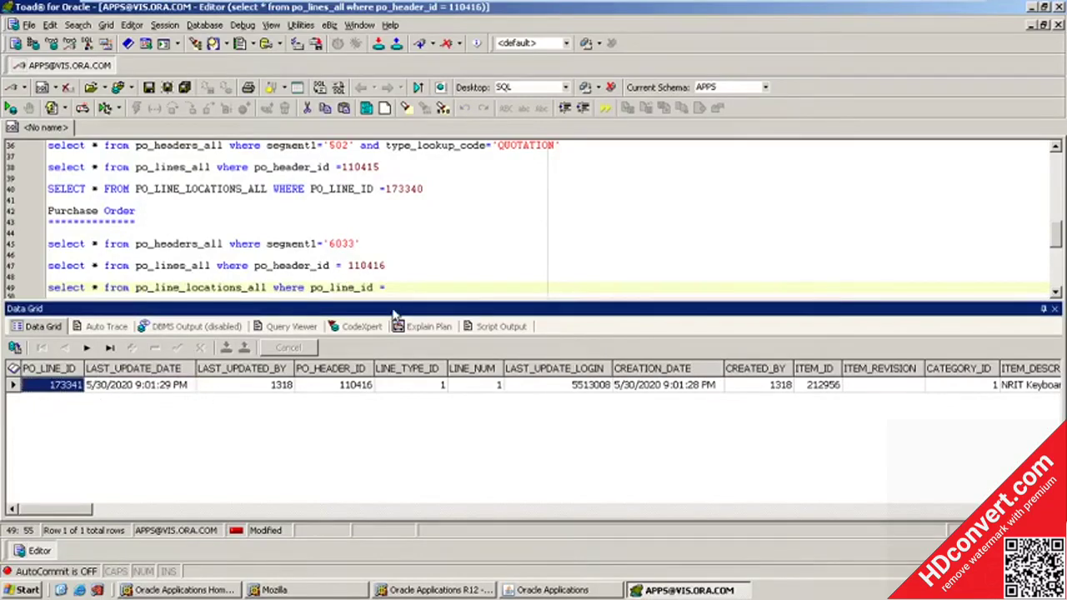
{"action": "left_click", "coordinate": [391, 287]}
{"action": "type", "text": "173341"}
{"action": "key", "text": "F9"}
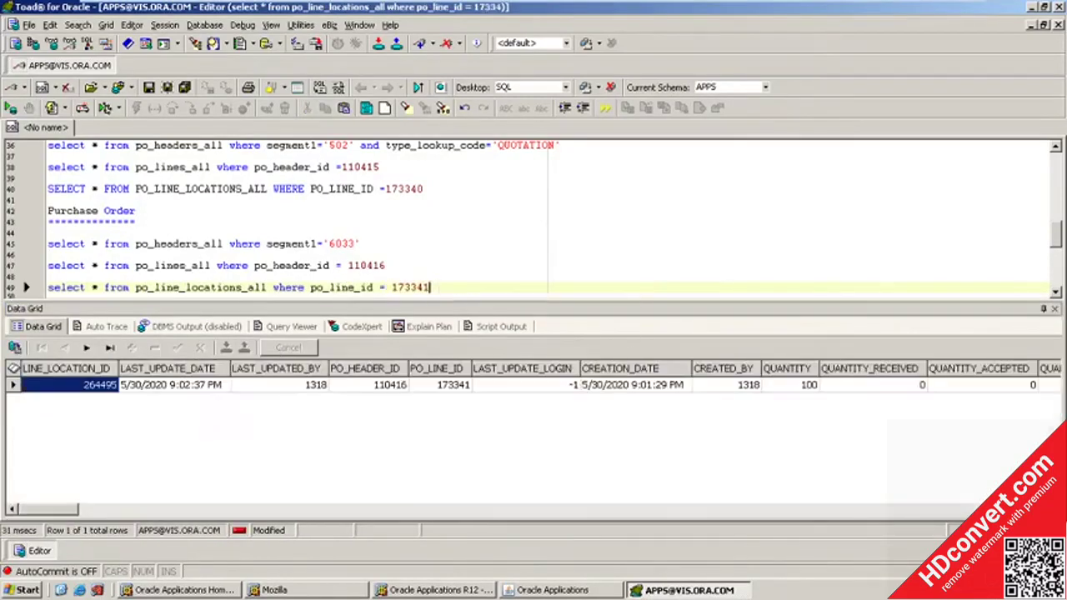
Write and run "select * from po_distributions_all where line_location_id=264495" below the line locations query.
{"action": "key", "text": "Return"}
{"action": "key", "text": "Return"}
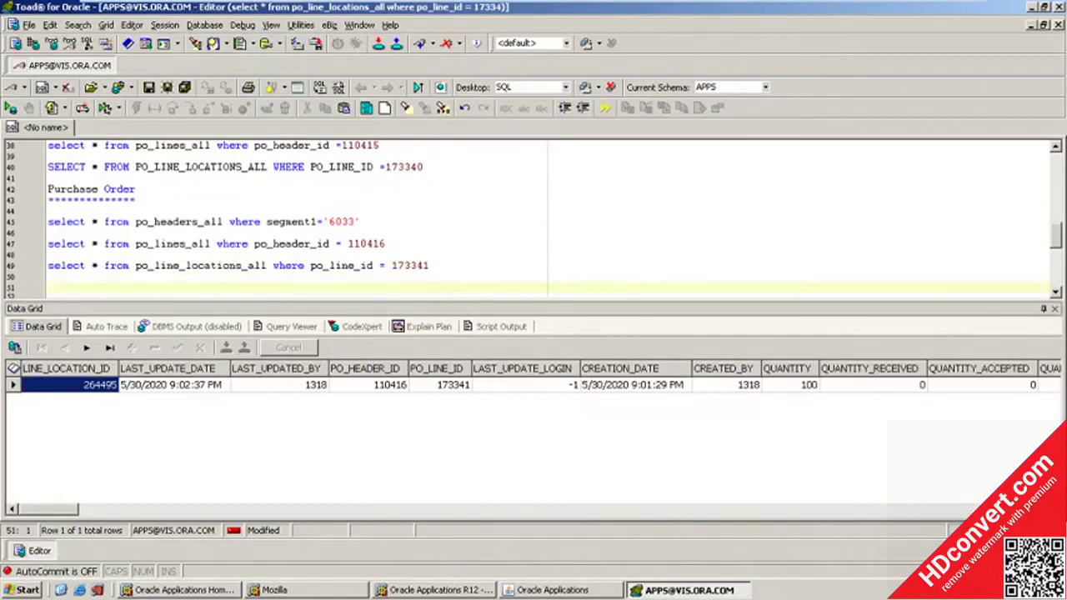
{"action": "type", "text": "select * from po_dis"}
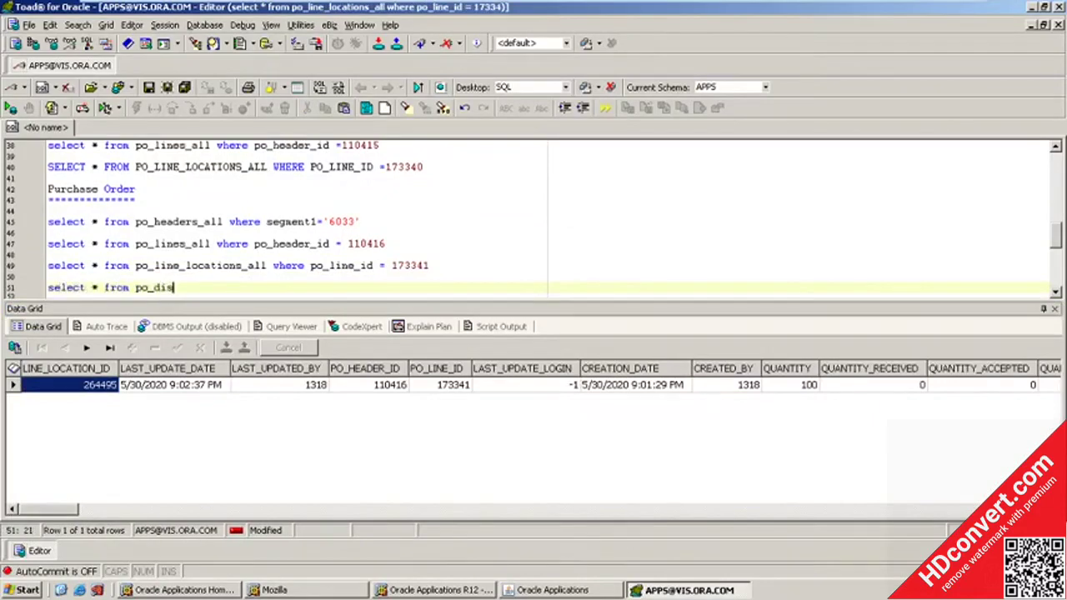
{"action": "type", "text": "tributions_all where "}
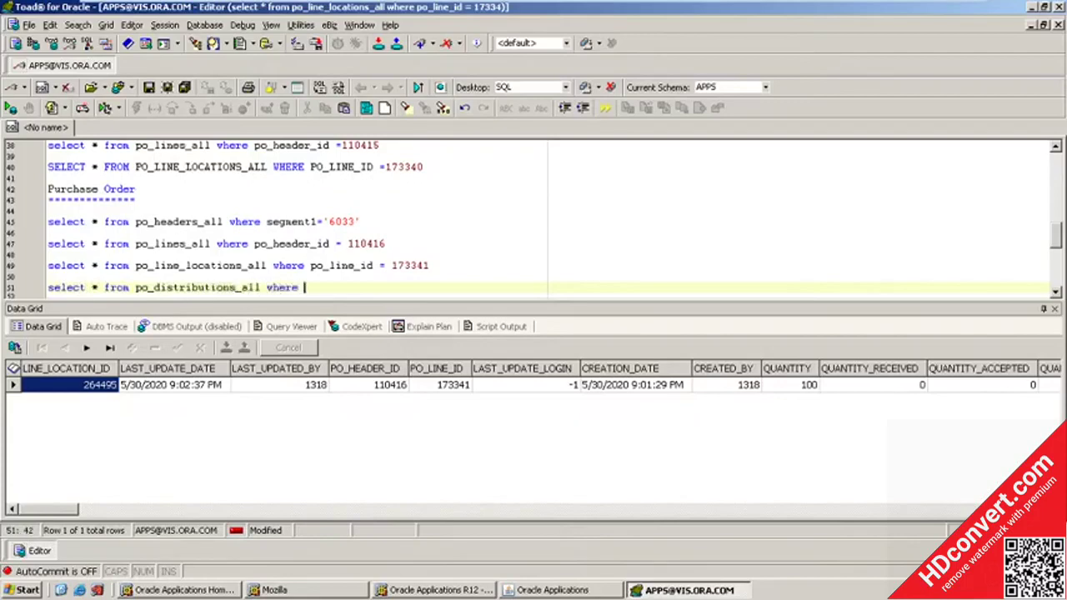
{"action": "type", "text": "line_location_id"}
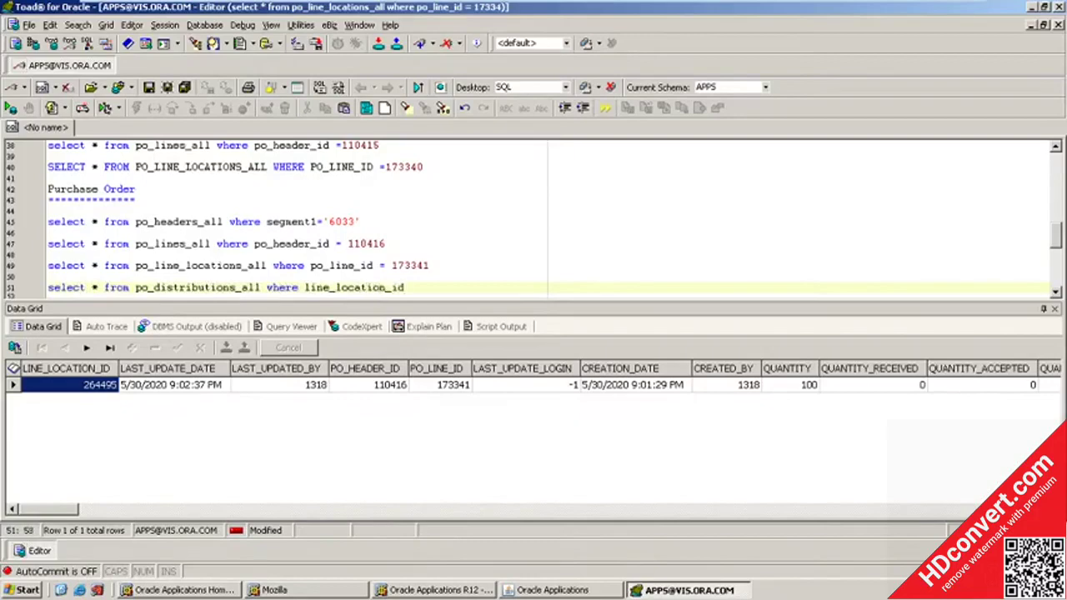
{"action": "type", "text": "="}
{"action": "left_click", "coordinate": [205, 385]}
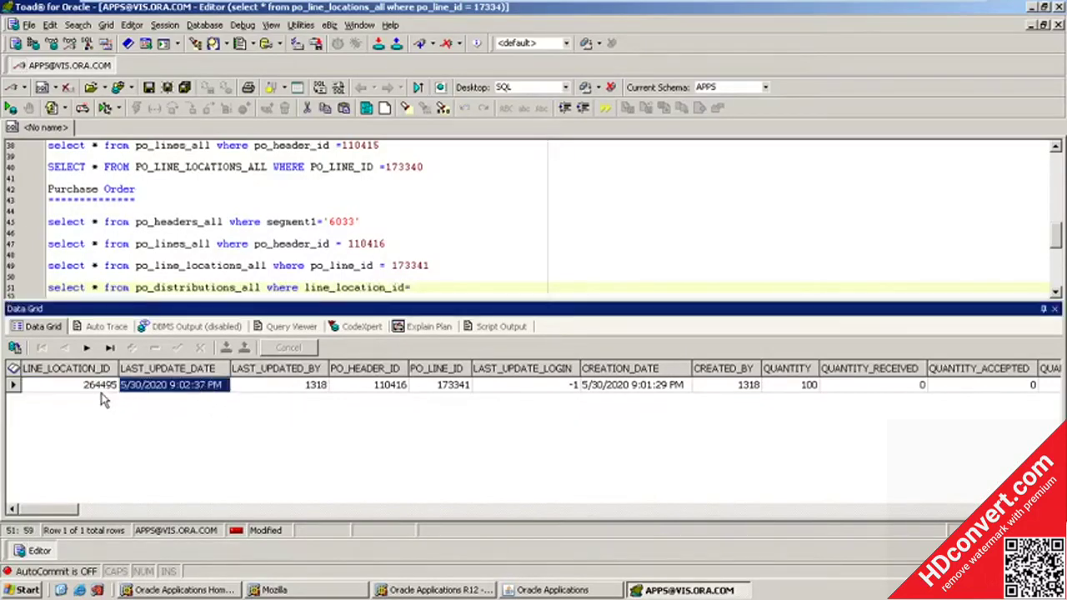
{"action": "left_click", "coordinate": [96, 385]}
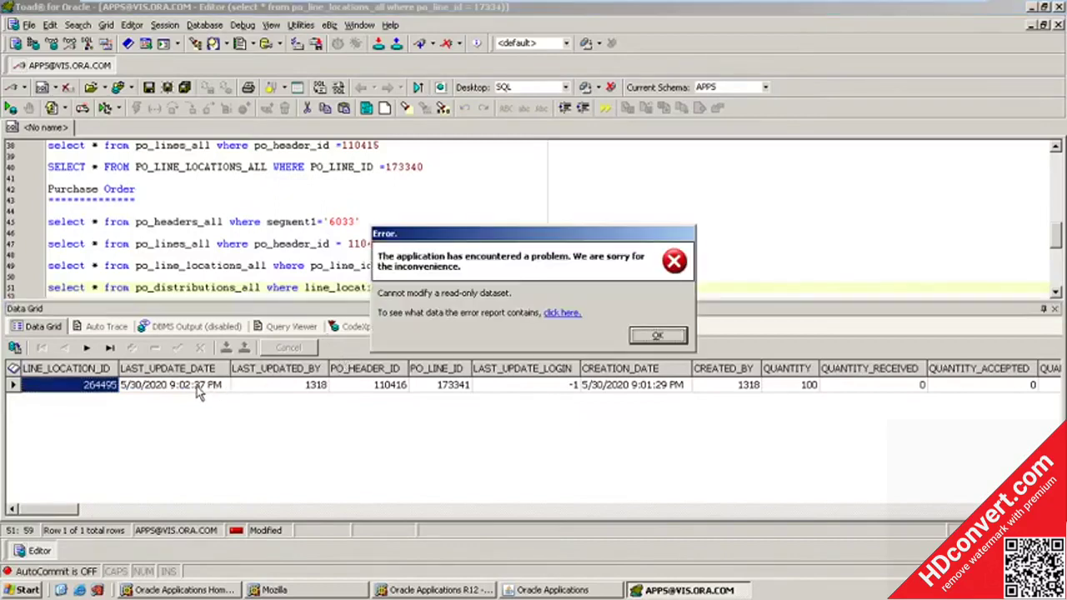
{"action": "left_click", "coordinate": [658, 330]}
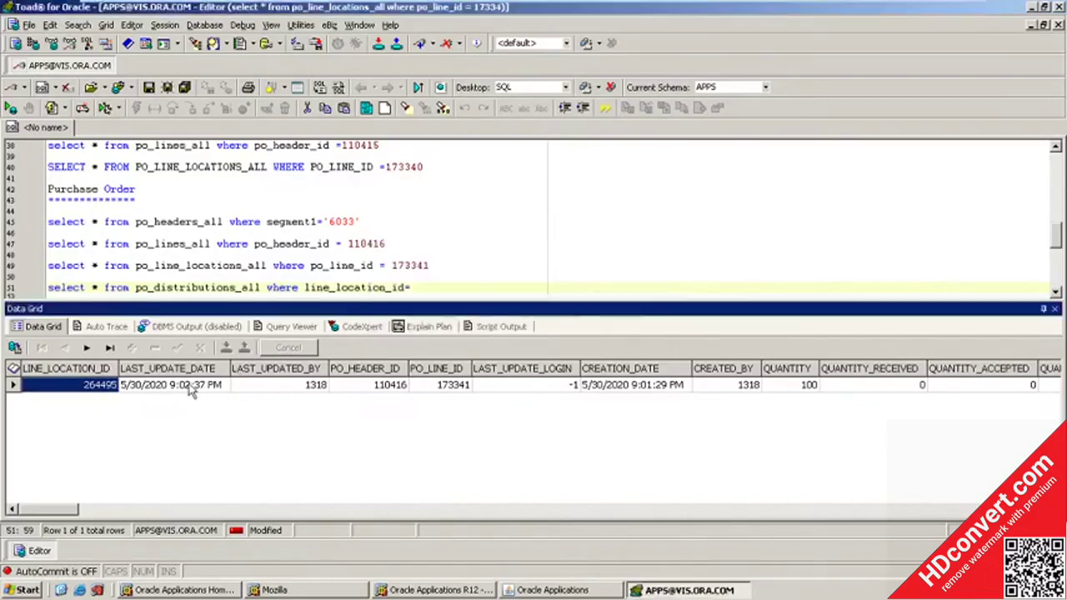
{"action": "left_click", "coordinate": [188, 385]}
{"action": "left_click", "coordinate": [110, 389]}
{"action": "left_click", "coordinate": [594, 315]}
{"action": "type", "text": "264495"}
{"action": "key", "text": "F9"}
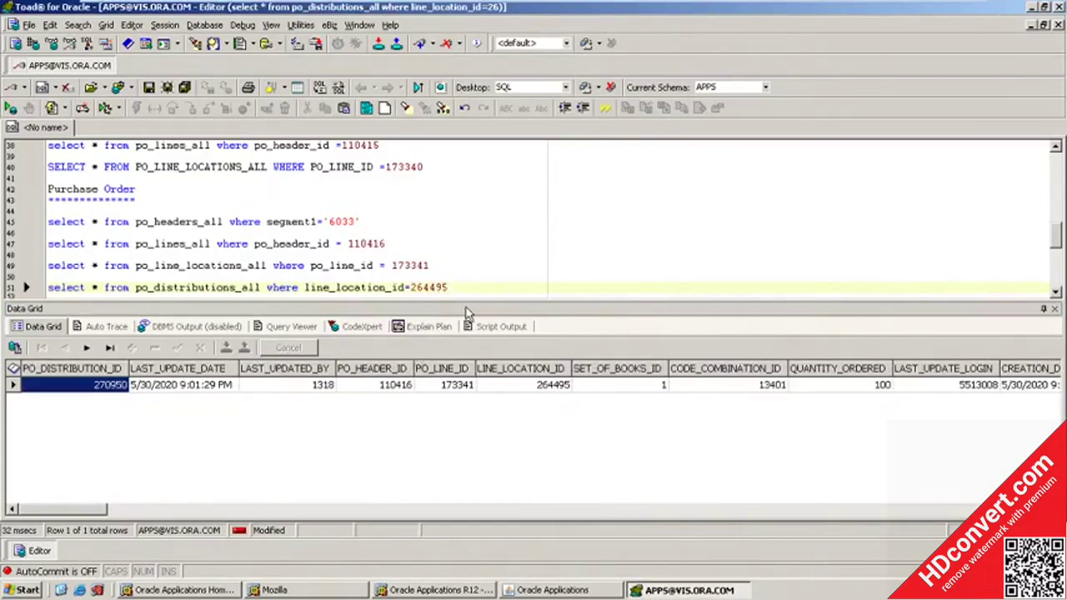
Switch to Oracle Applications, close the purchase order, and open Receipts under Receiving for organization V1, Vision Operations.
{"action": "left_click", "coordinate": [577, 590]}
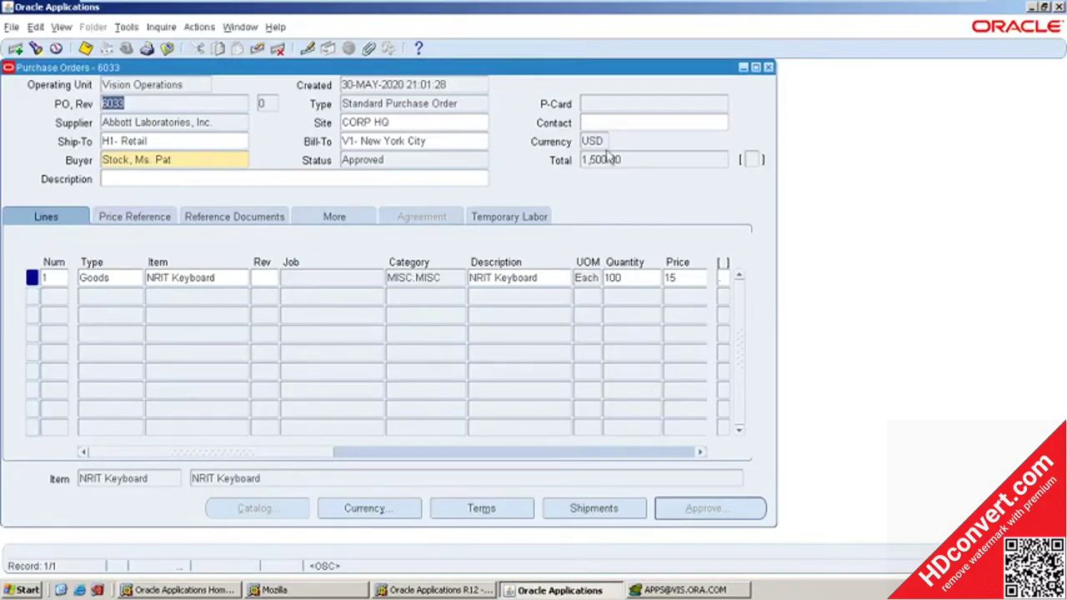
{"action": "left_click", "coordinate": [771, 69]}
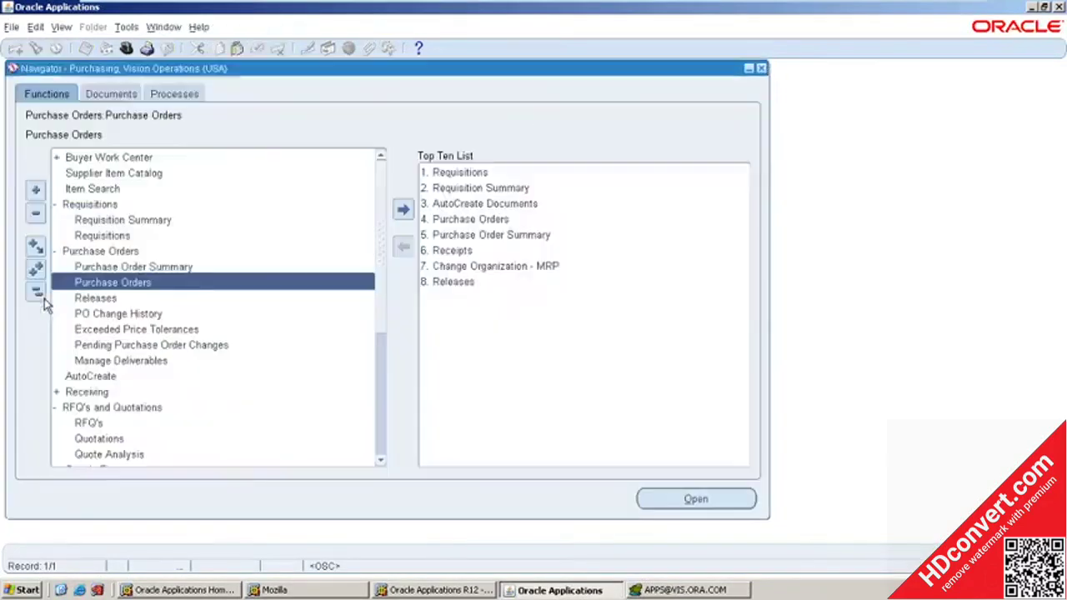
{"action": "double_click", "coordinate": [113, 394]}
{"action": "left_click", "coordinate": [90, 405]}
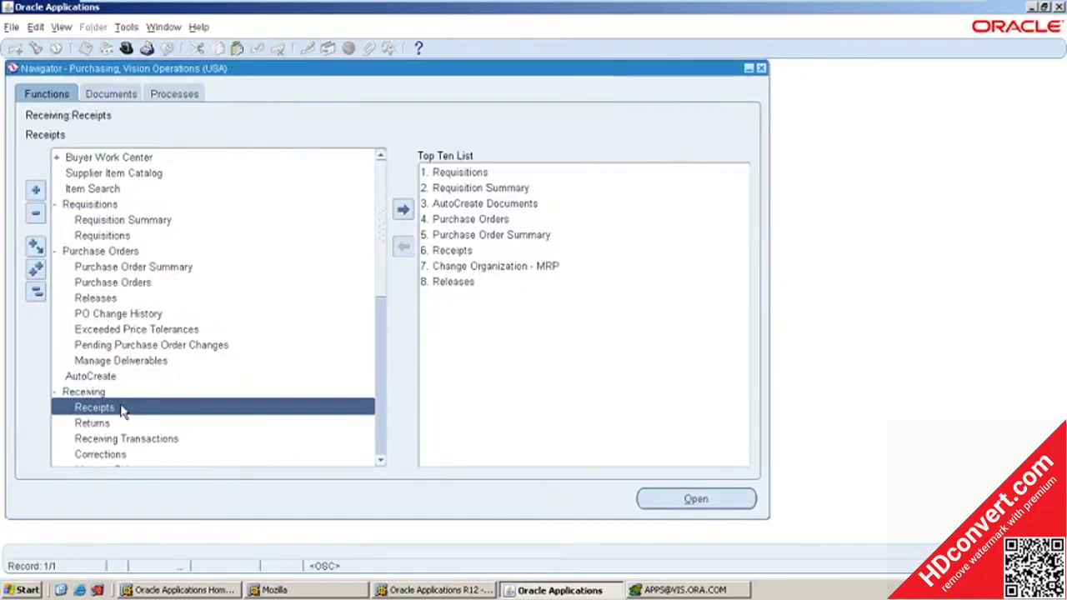
{"action": "double_click", "coordinate": [121, 407]}
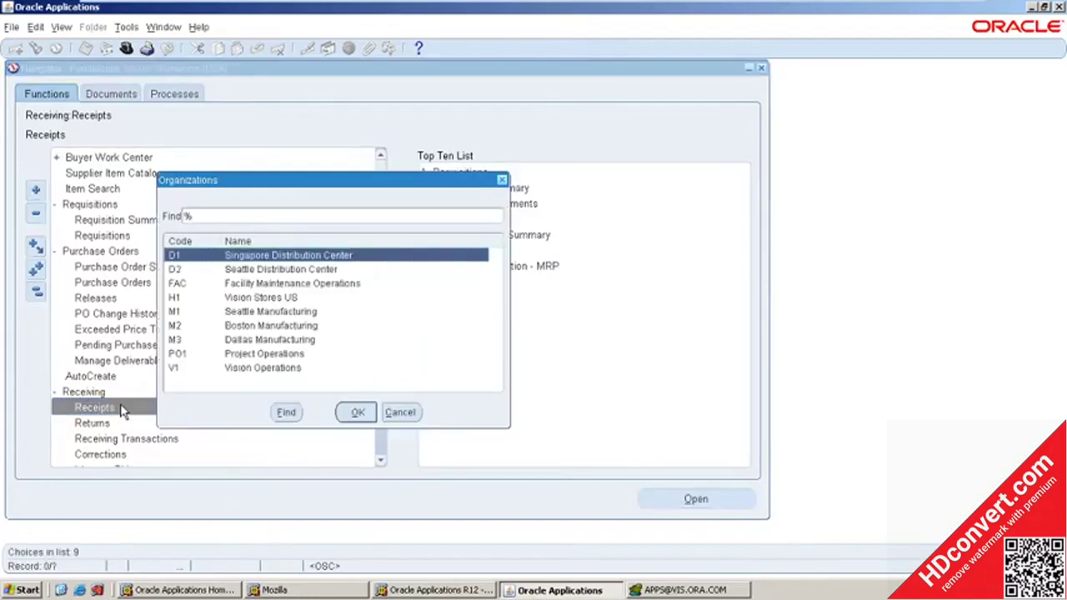
{"action": "double_click", "coordinate": [225, 368]}
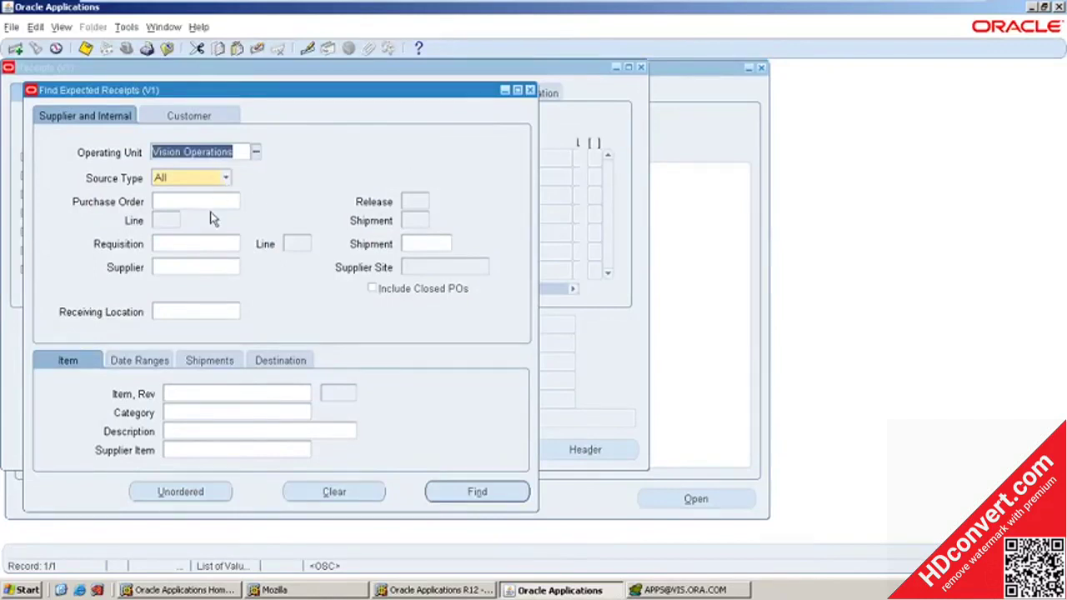
Try to enter the purchase order's number as the expected receipts criterion and check it against the query in Toad.
{"action": "left_click", "coordinate": [203, 201]}
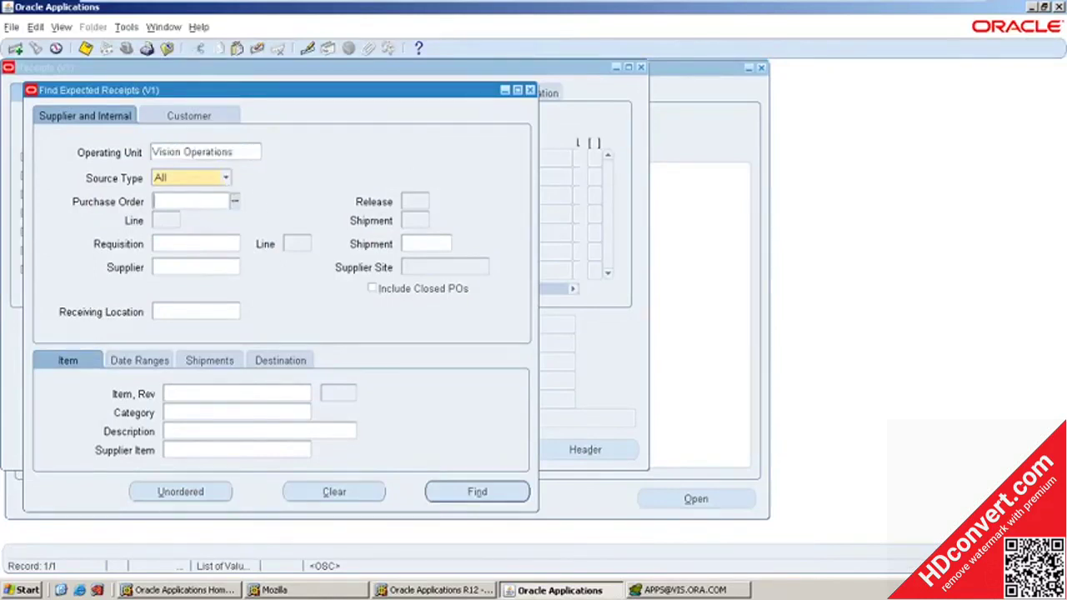
{"action": "type", "text": "6033"}
{"action": "key", "text": "Tab"}
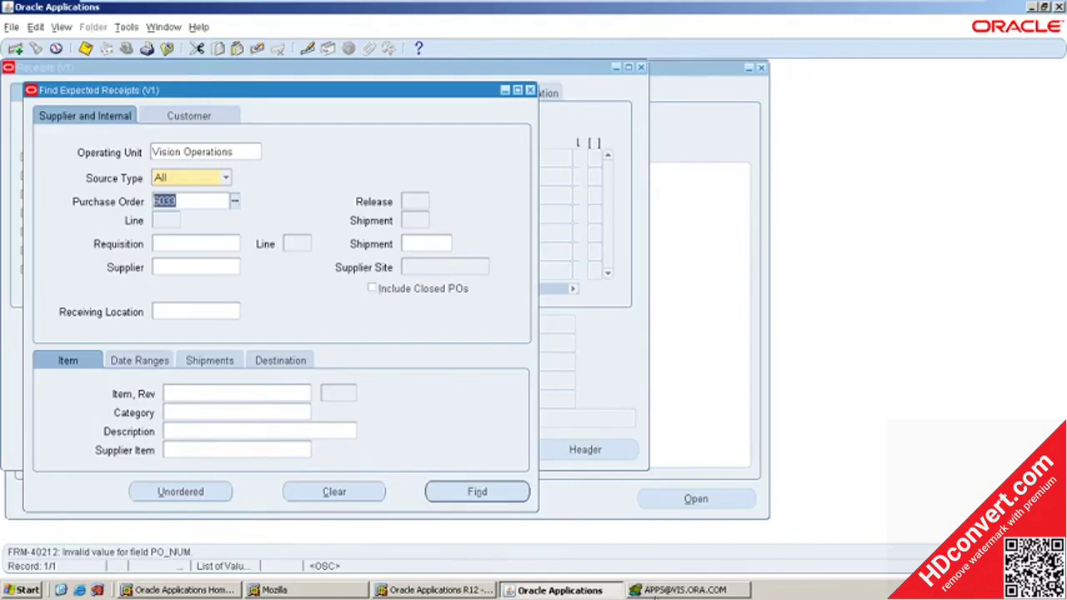
{"action": "left_click", "coordinate": [655, 594]}
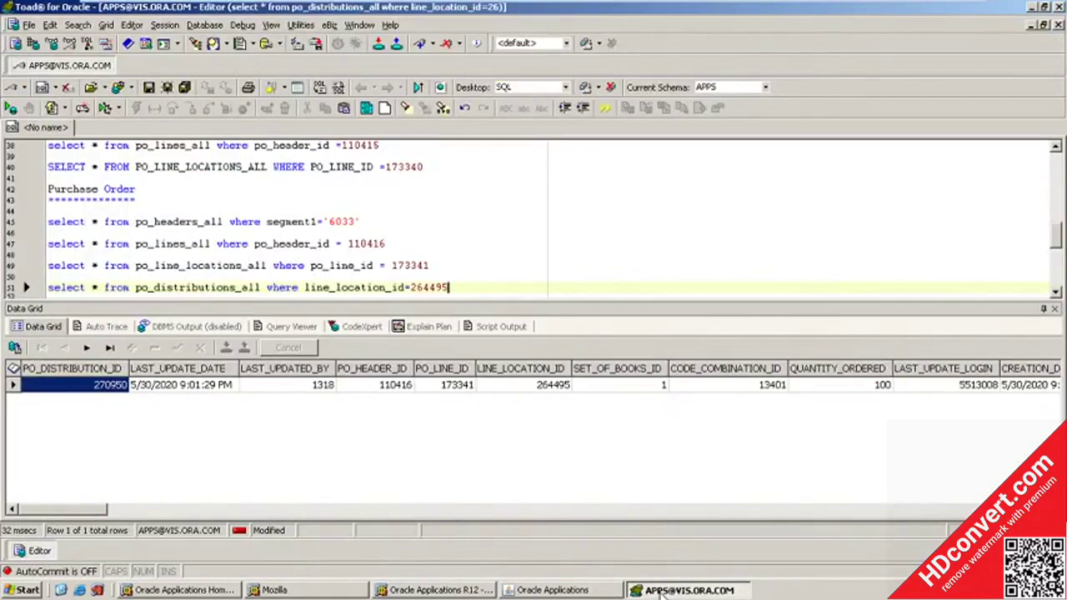
{"action": "left_click", "coordinate": [659, 593]}
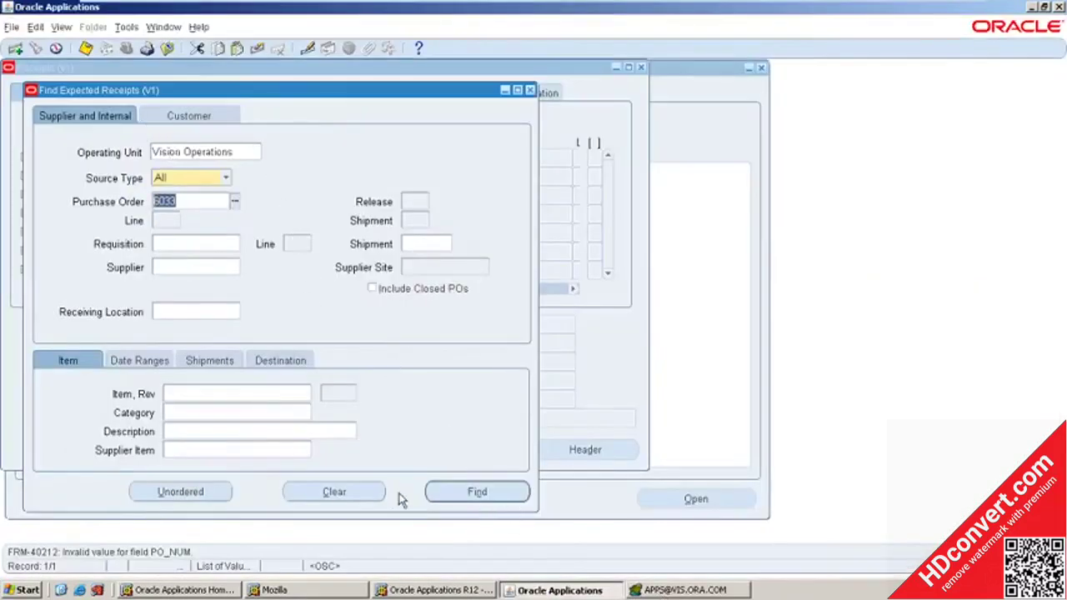
Clear and reopen the expected receipts search, retry the purchase order's number, and close the search form.
{"action": "left_click", "coordinate": [334, 493]}
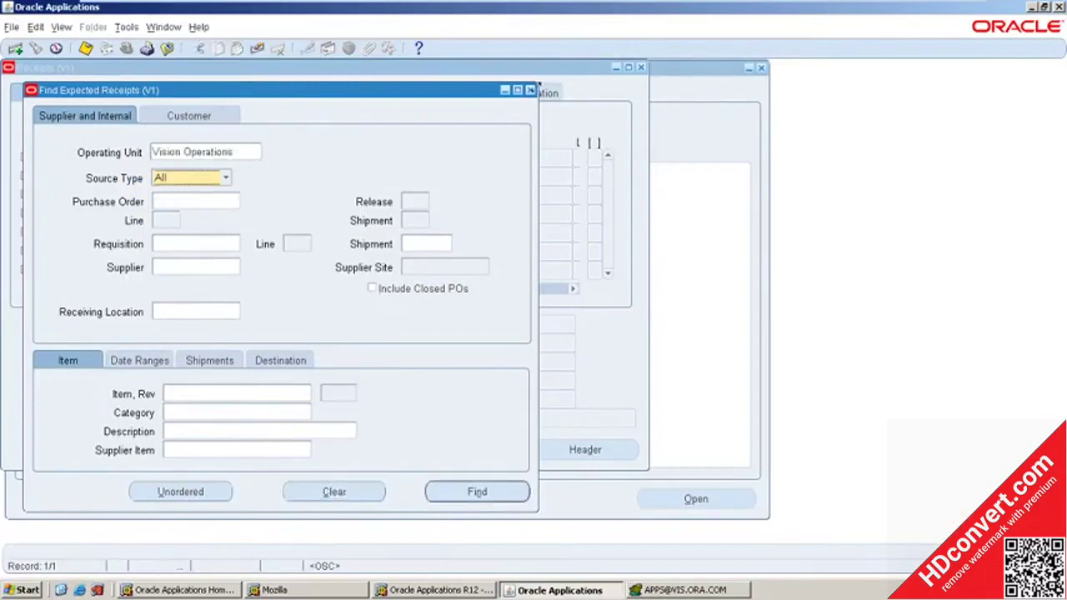
{"action": "left_click", "coordinate": [530, 89]}
{"action": "double_click", "coordinate": [93, 409]}
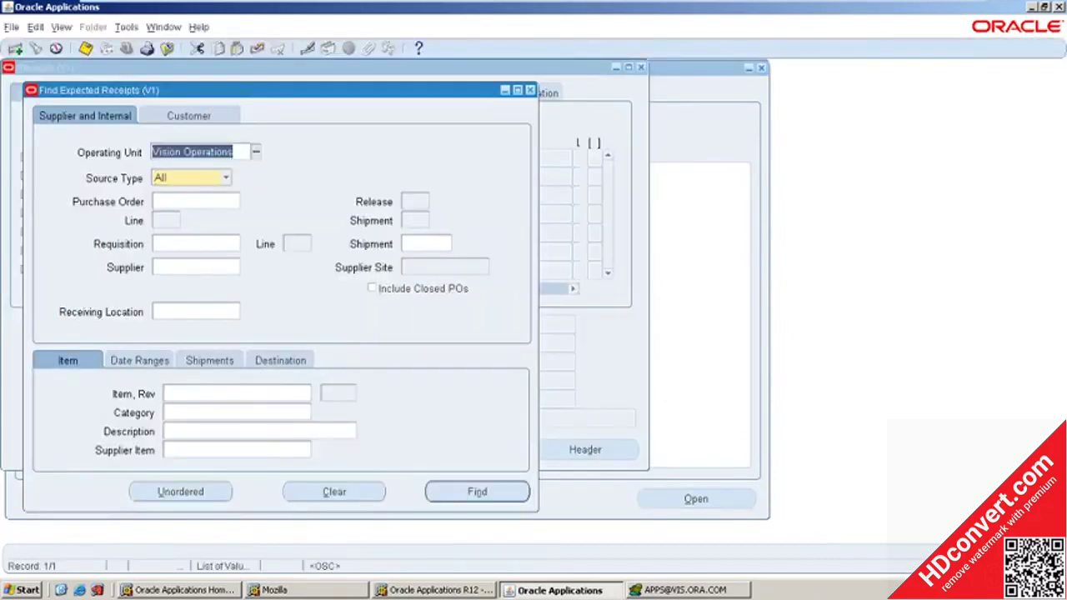
{"action": "left_click", "coordinate": [193, 202]}
{"action": "type", "text": "6033"}
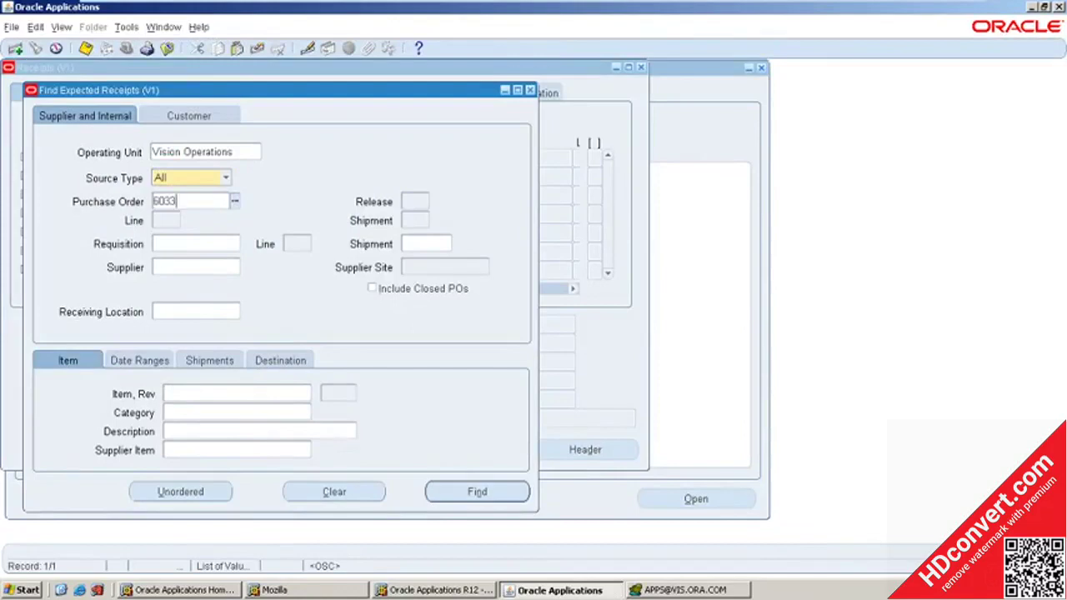
{"action": "key", "text": "Tab"}
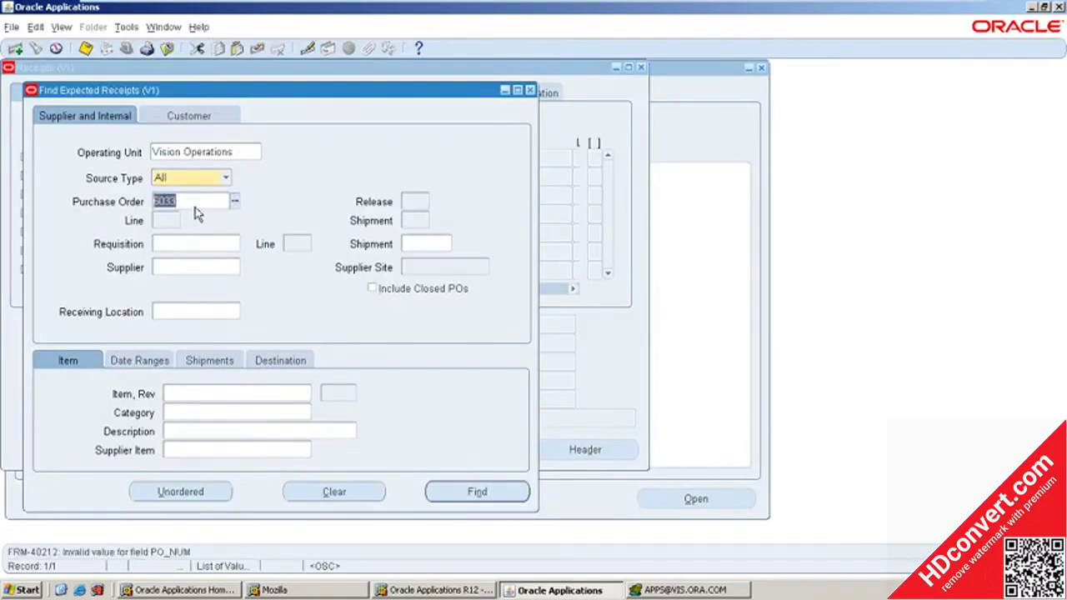
{"action": "left_click", "coordinate": [315, 492]}
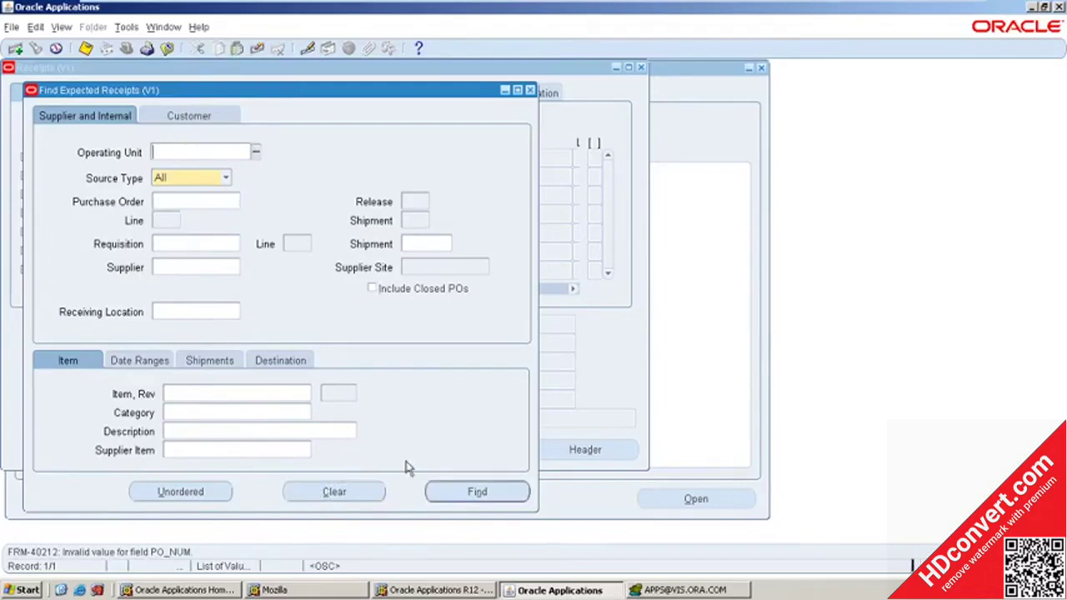
{"action": "left_click", "coordinate": [530, 90]}
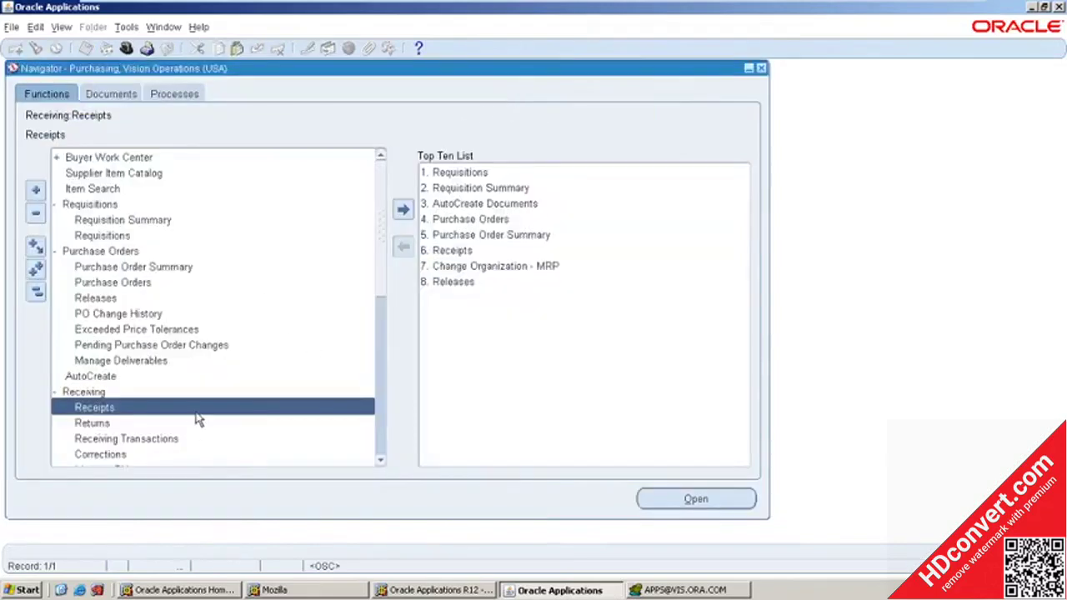
{"action": "double_click", "coordinate": [125, 423]}
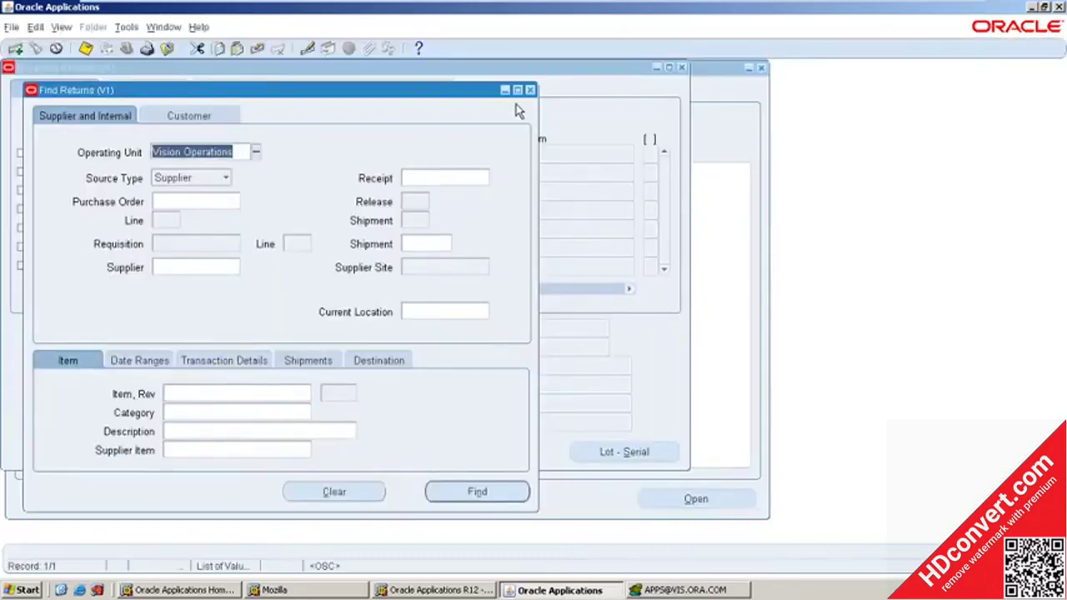
{"action": "left_click", "coordinate": [530, 90]}
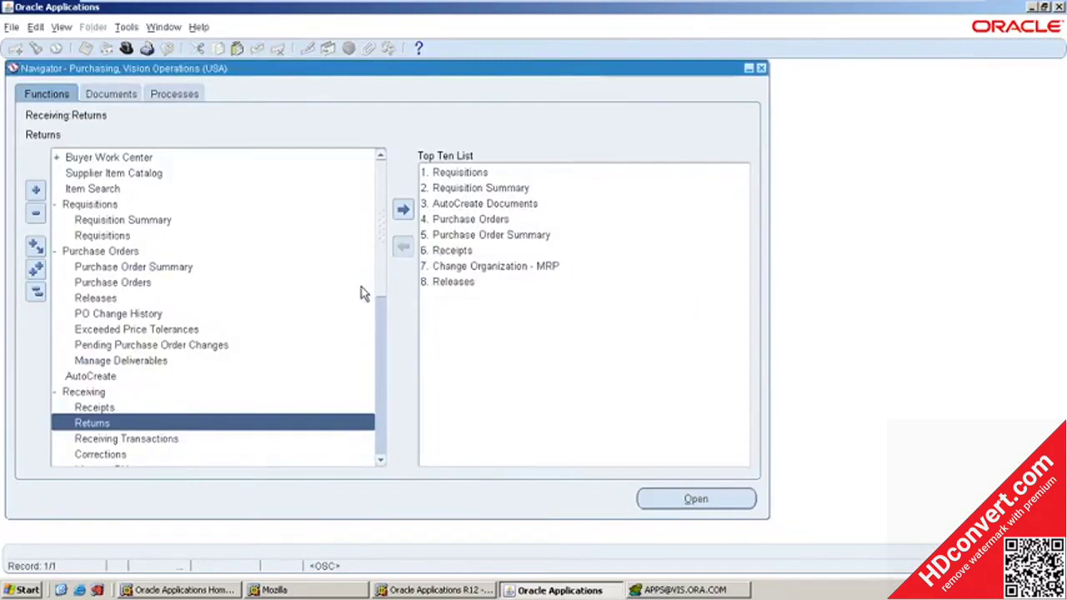
Switch the responsibility from Purchasing to Application Developer.
{"action": "left_click", "coordinate": [105, 408]}
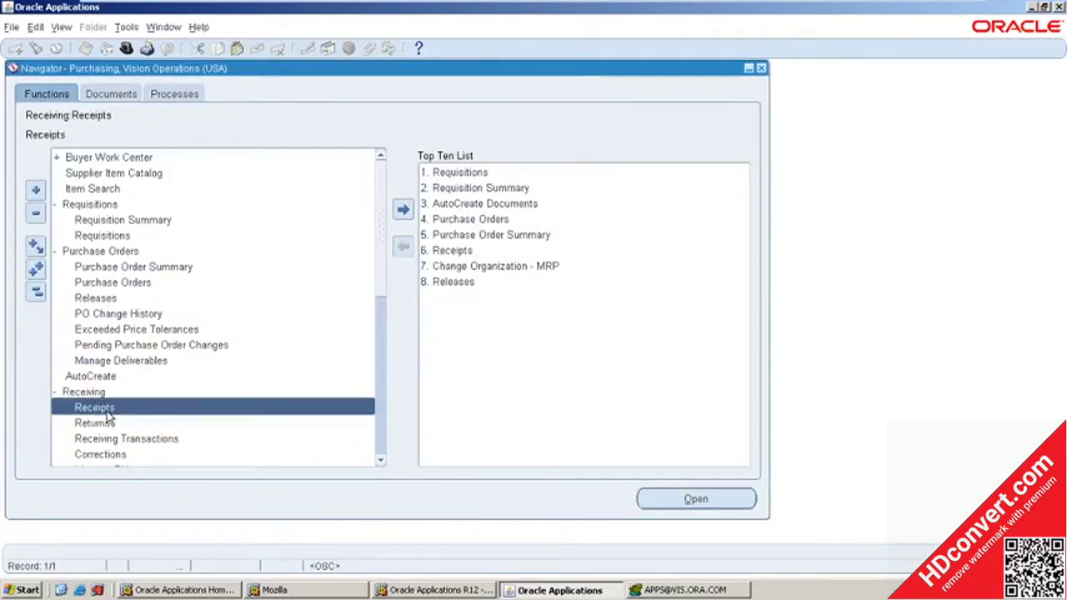
{"action": "left_click", "coordinate": [126, 48]}
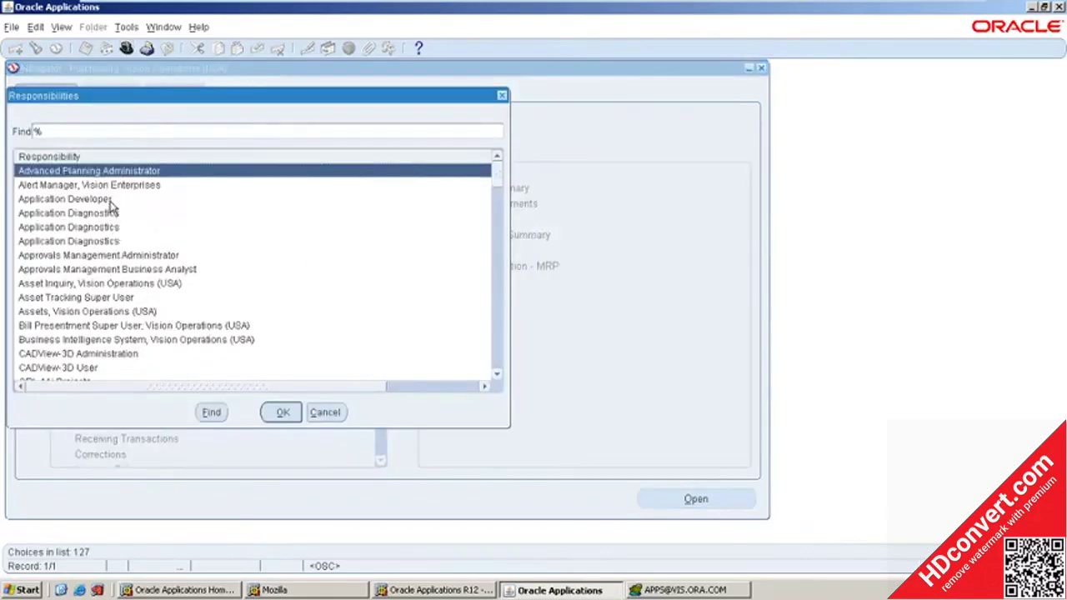
{"action": "double_click", "coordinate": [109, 200]}
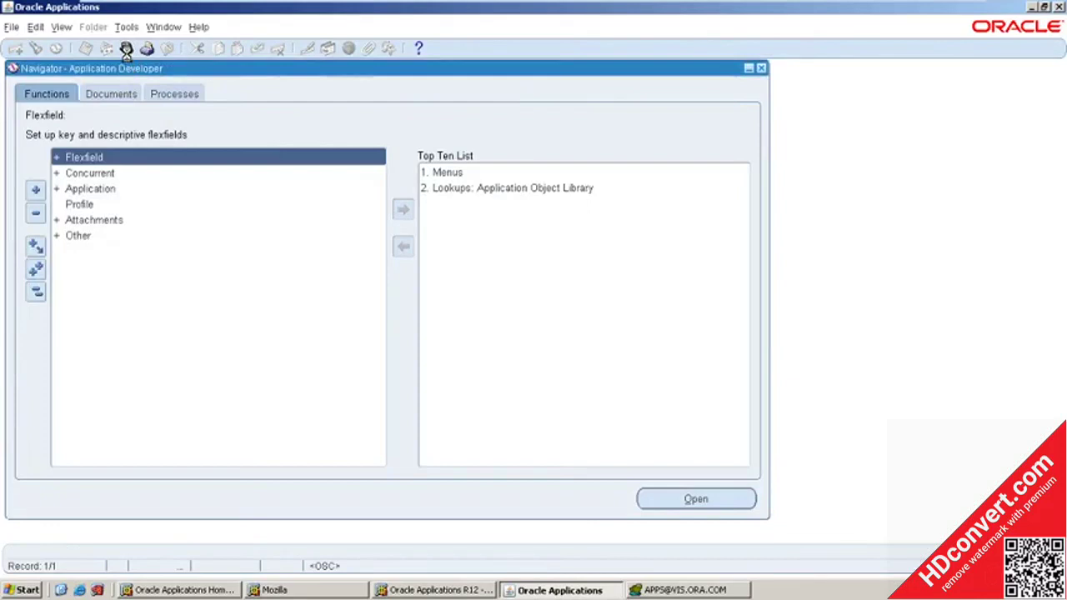
Switch the responsibility to Purchasing, Vision Operations (USA), and open Receipts under Receiving for organization M1.
{"action": "left_click", "coordinate": [127, 49]}
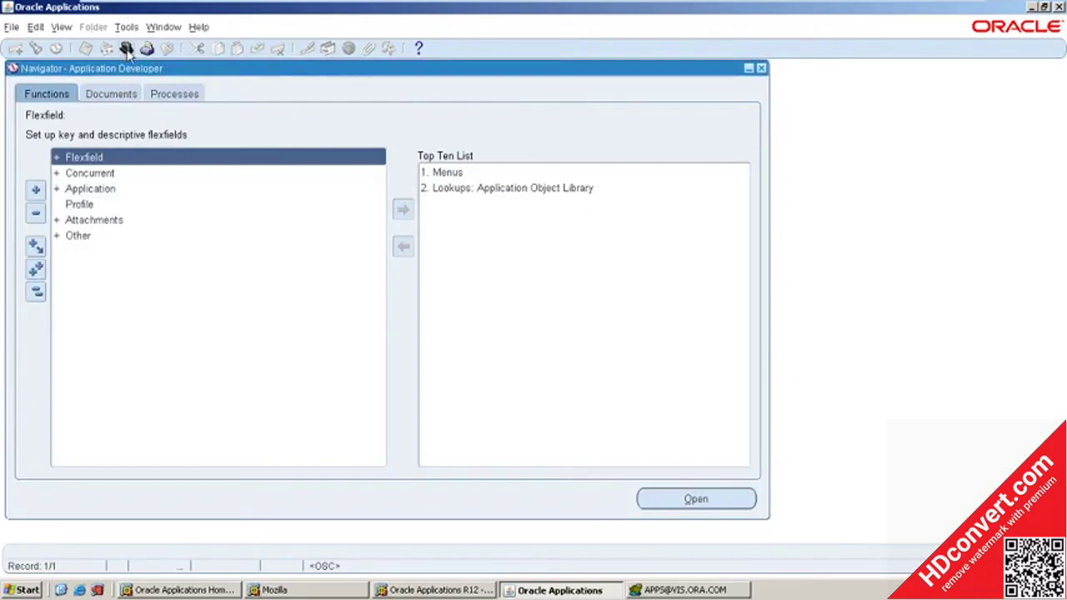
{"action": "type", "text": "p%"}
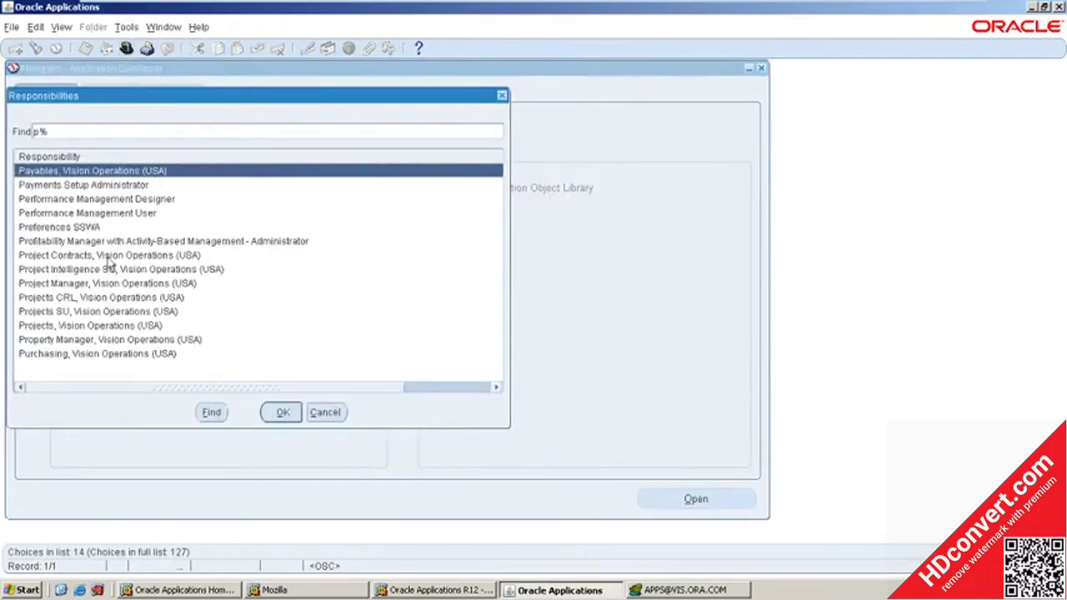
{"action": "double_click", "coordinate": [139, 353]}
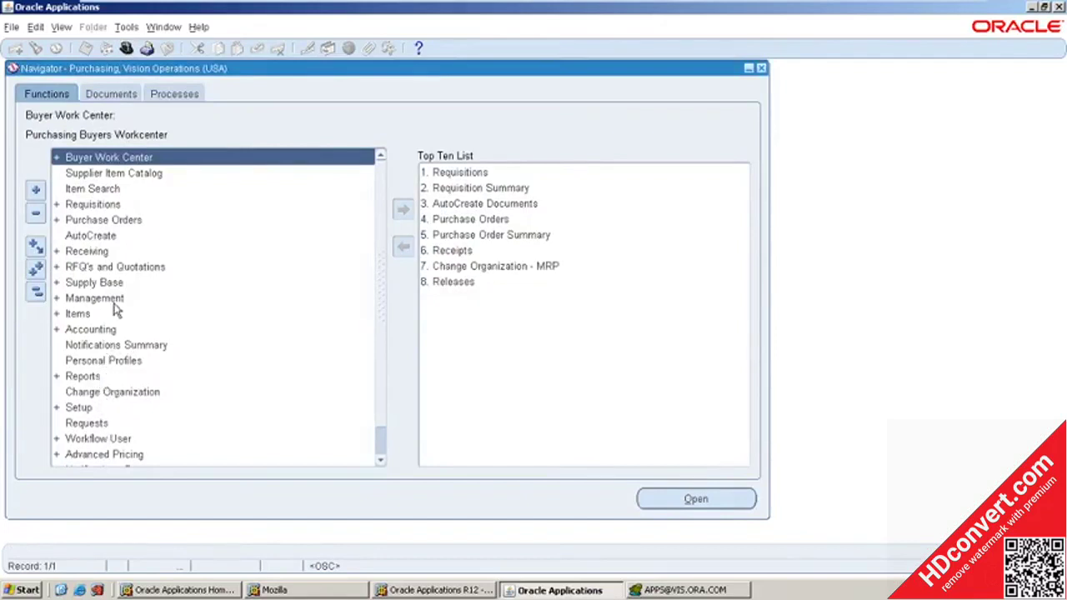
{"action": "double_click", "coordinate": [97, 250]}
{"action": "double_click", "coordinate": [106, 267]}
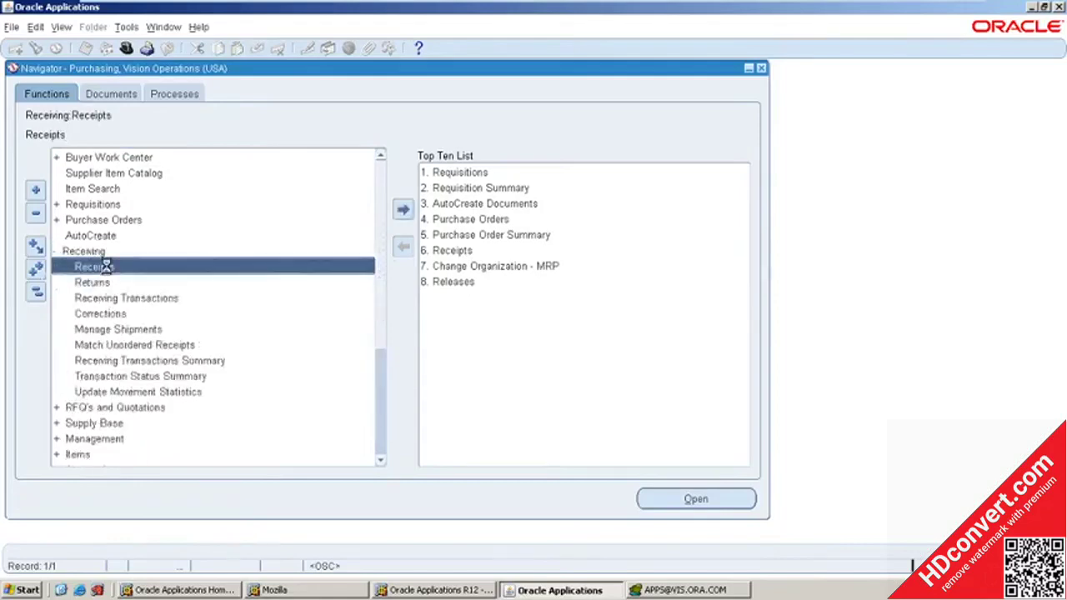
{"action": "double_click", "coordinate": [186, 311]}
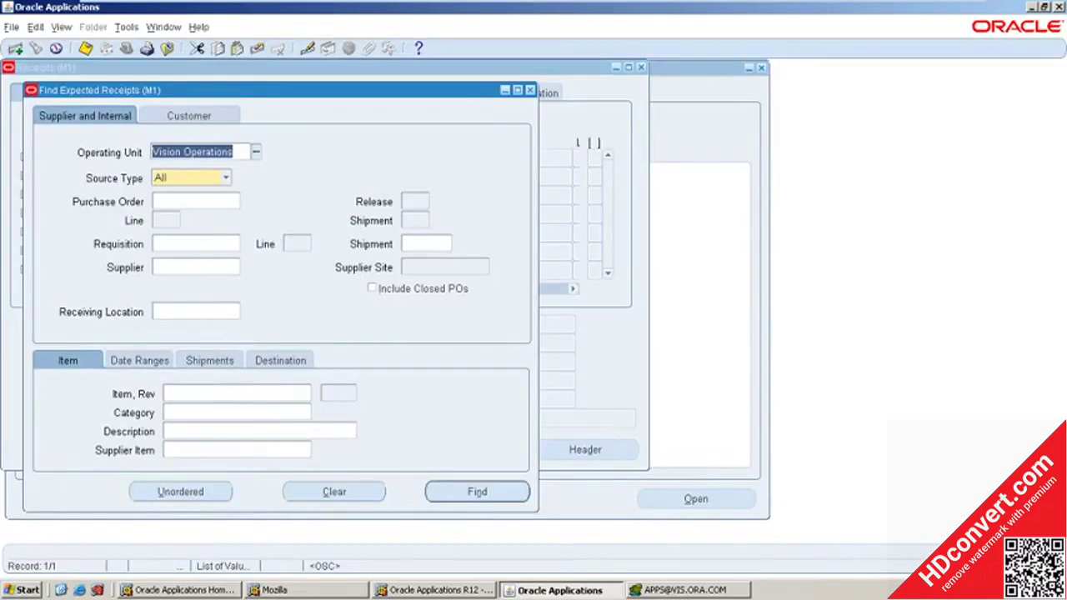
Enter the purchase order's number as the expected receipts criterion and fill in the supplier site CORP HQ.
{"action": "left_click", "coordinate": [191, 201]}
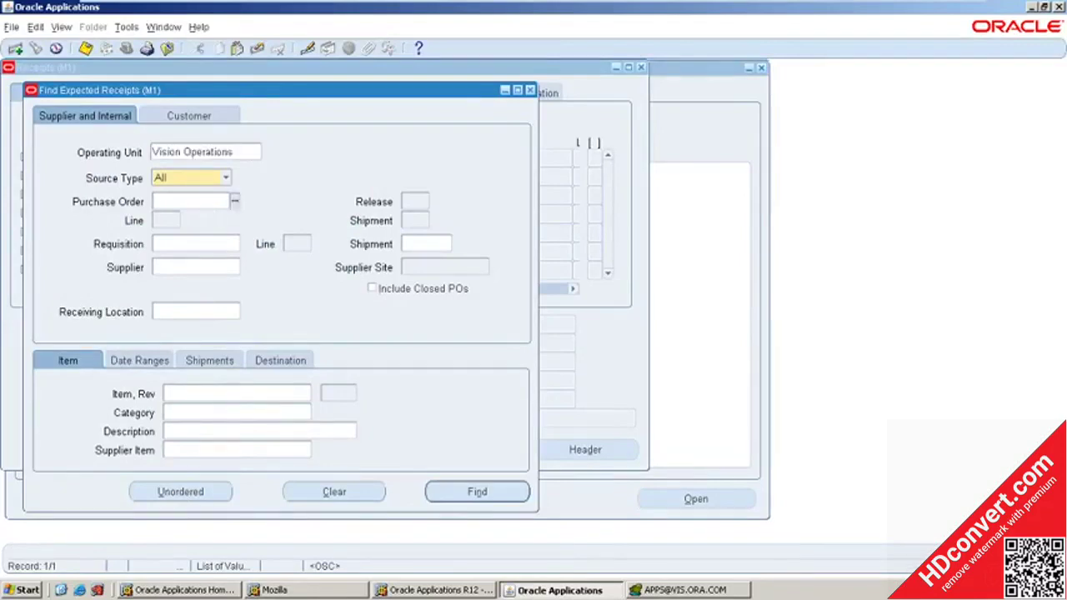
{"action": "type", "text": "6033"}
{"action": "key", "text": "Tab"}
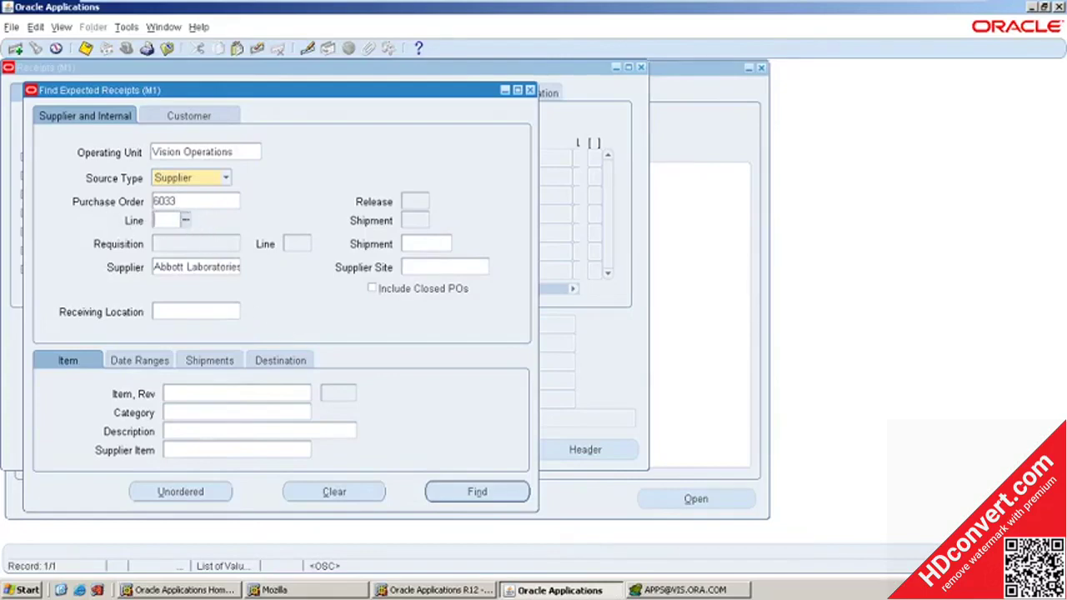
{"action": "key", "text": "Tab"}
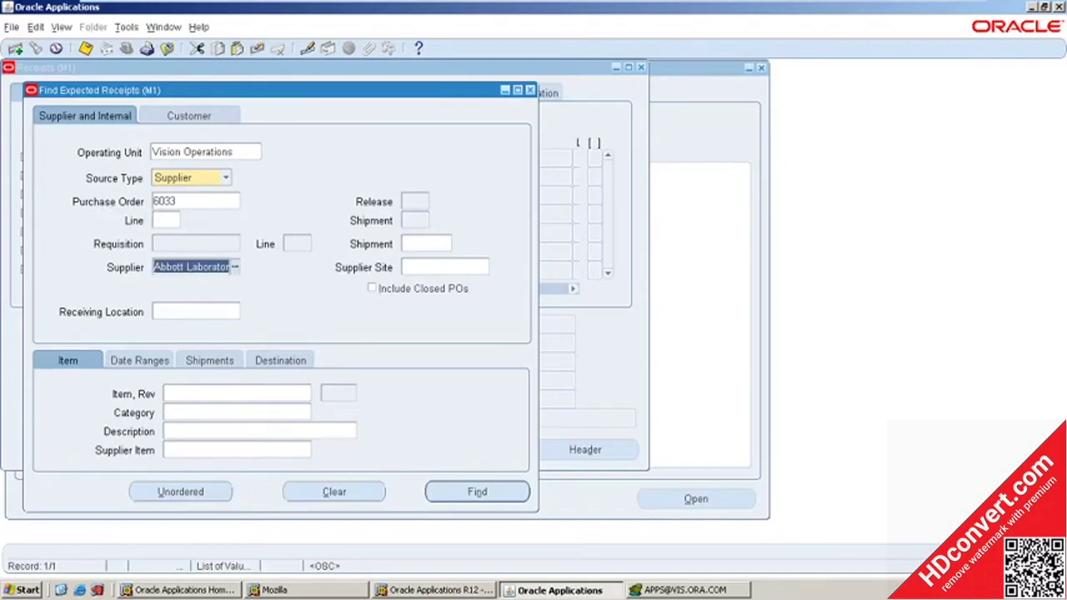
{"action": "key", "text": "Tab"}
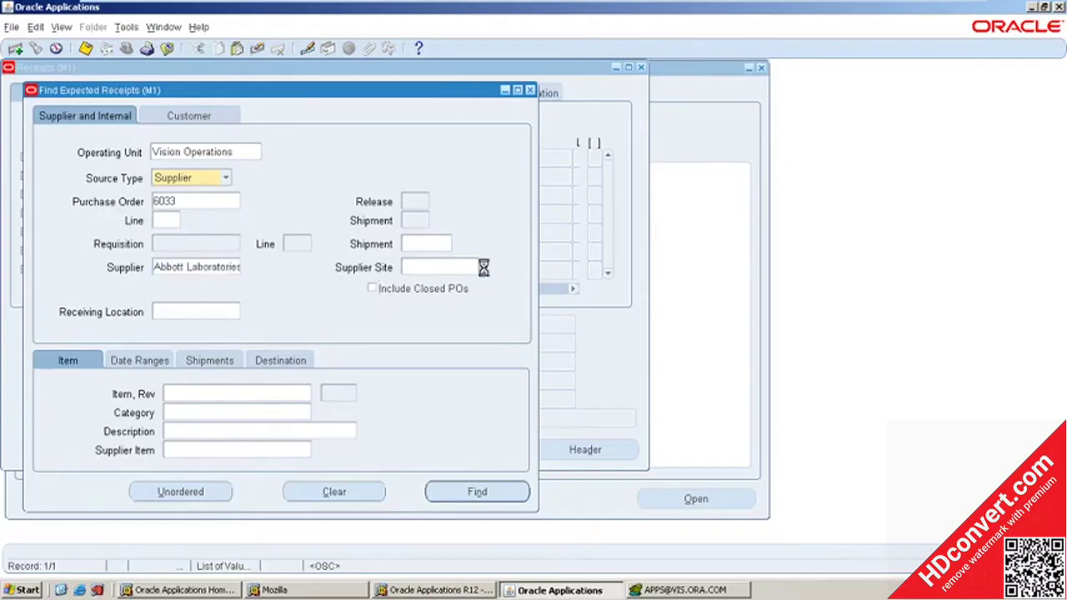
{"action": "key", "text": "Tab"}
{"action": "key", "text": "shift+Tab"}
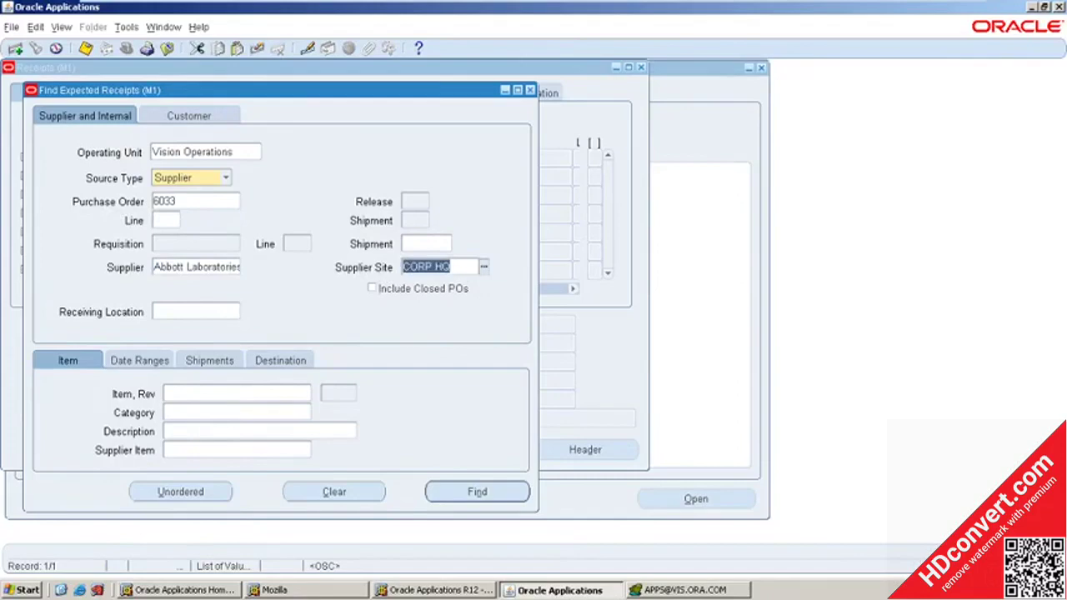
Set the receiving location to Auckland and find the expected receipts.
{"action": "left_click", "coordinate": [232, 311]}
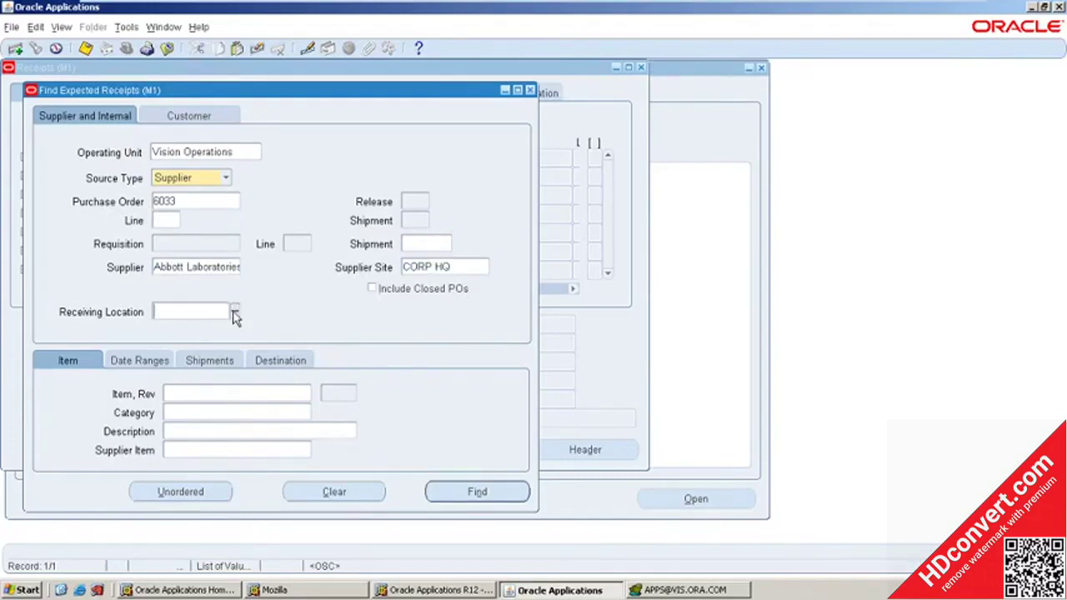
{"action": "left_click", "coordinate": [244, 311]}
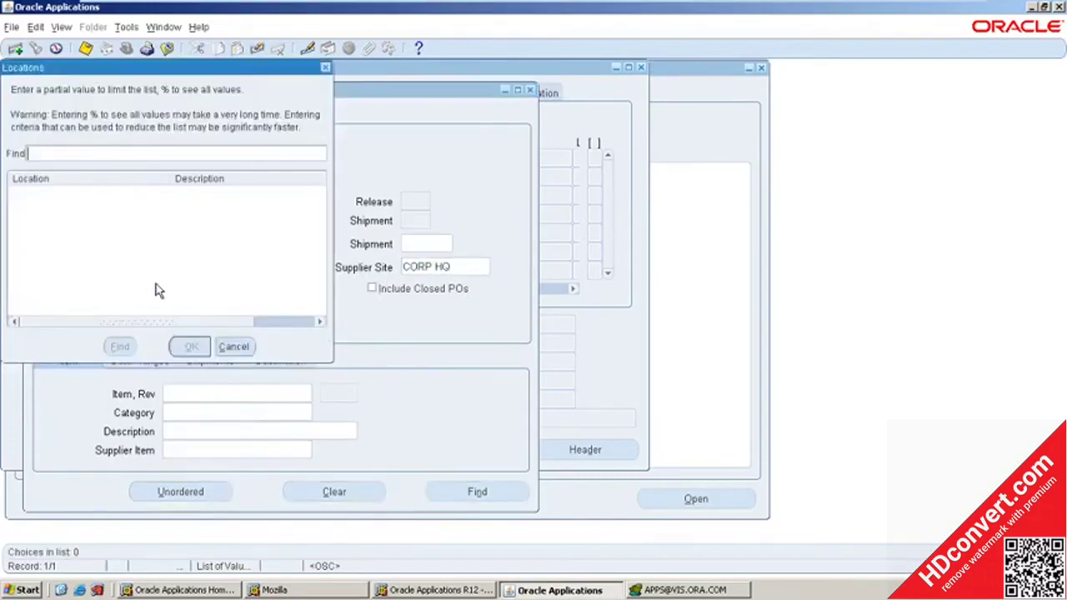
{"action": "type", "text": "%"}
{"action": "left_click", "coordinate": [119, 346]}
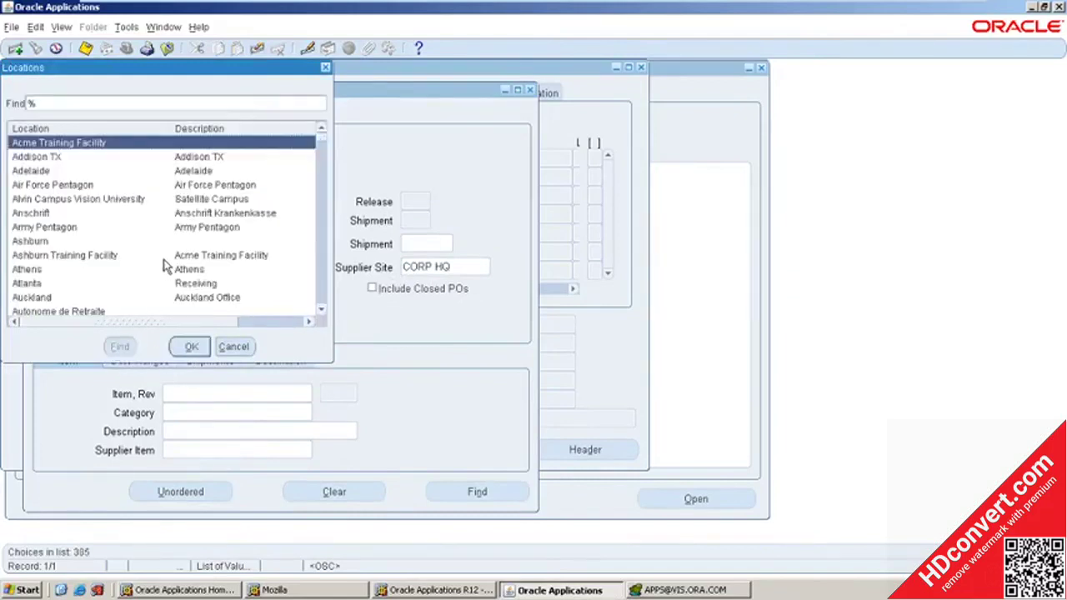
{"action": "left_click", "coordinate": [37, 304]}
{"action": "double_click", "coordinate": [36, 305]}
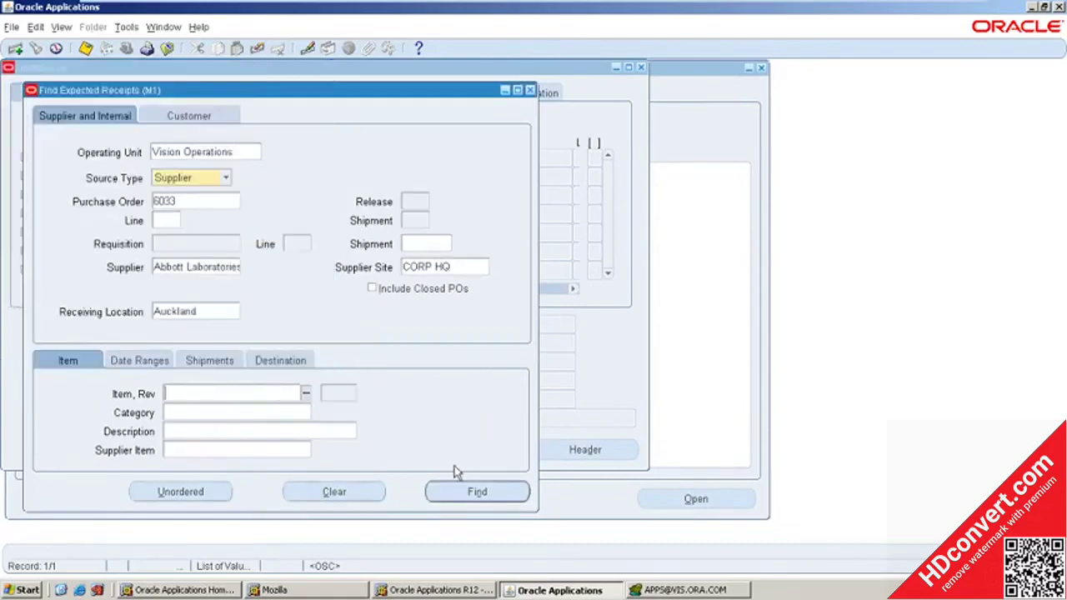
{"action": "left_click", "coordinate": [469, 493]}
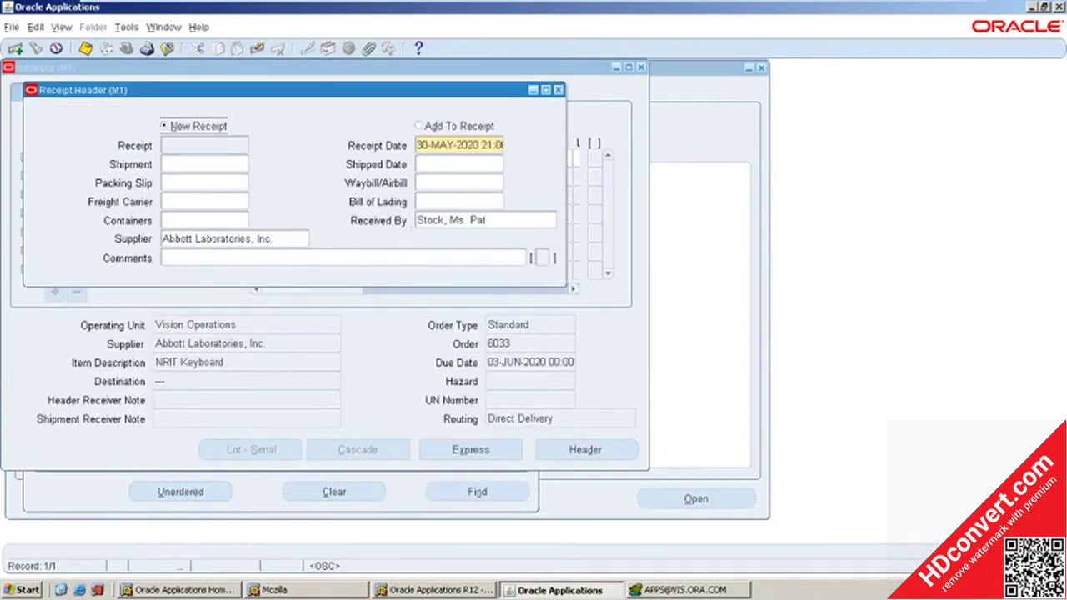
Go to the receipt lines and select the NRIT Keyboard line with quantity 100 and Inventory destination.
{"action": "left_click", "coordinate": [380, 354]}
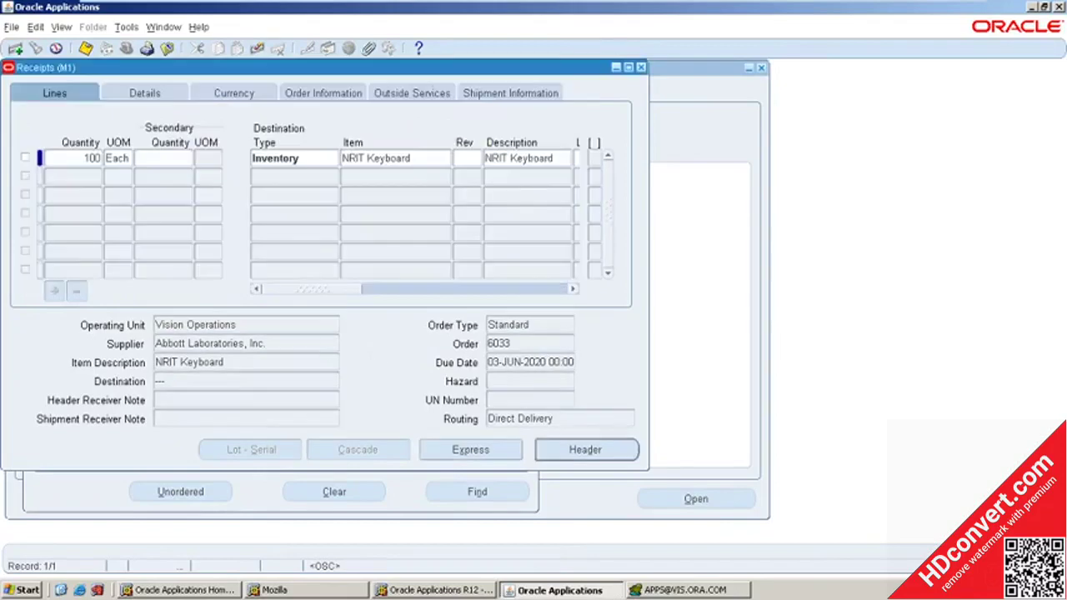
{"action": "left_click", "coordinate": [26, 158]}
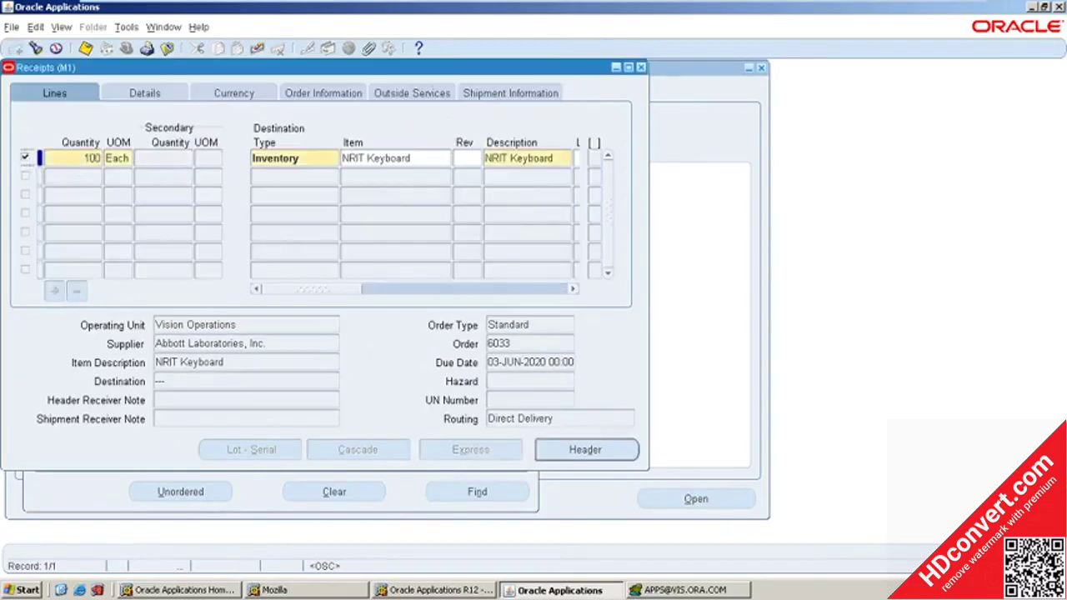
{"action": "double_click", "coordinate": [91, 158]}
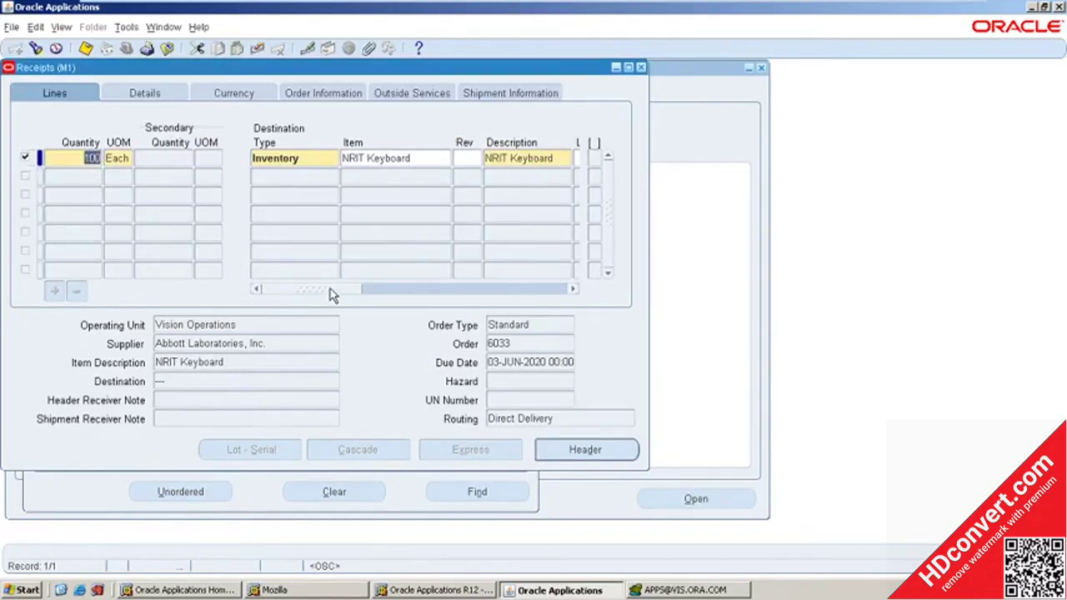
{"action": "key", "text": "Tab"}
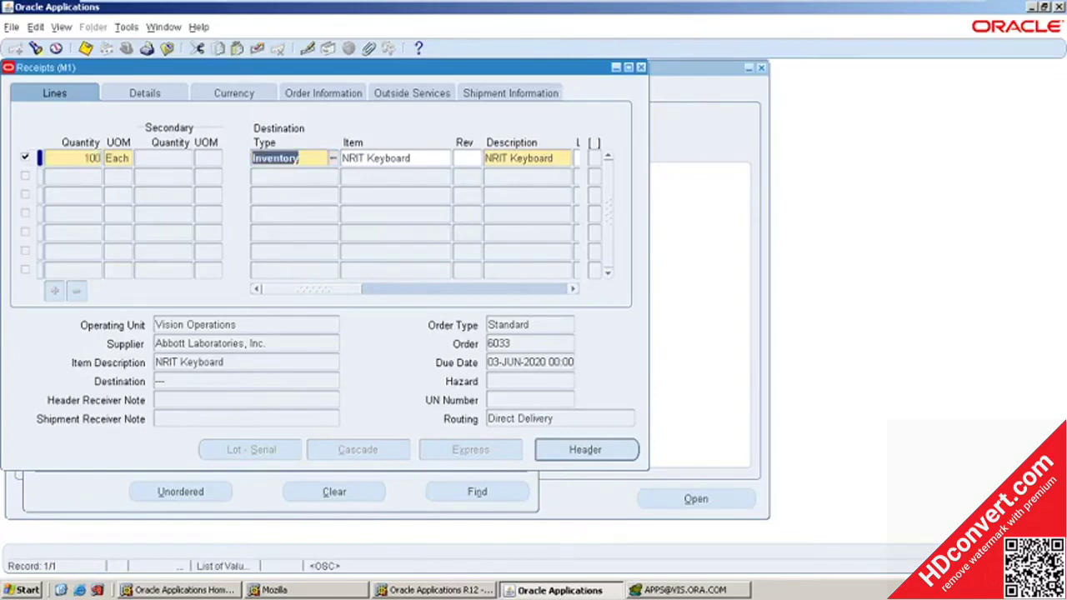
Set the NRIT Keyboard receipt line's subinventory to Depot.
{"action": "left_click_drag", "start_coordinate": [336, 290], "coordinate": [463, 250]}
{"action": "left_click", "coordinate": [380, 159]}
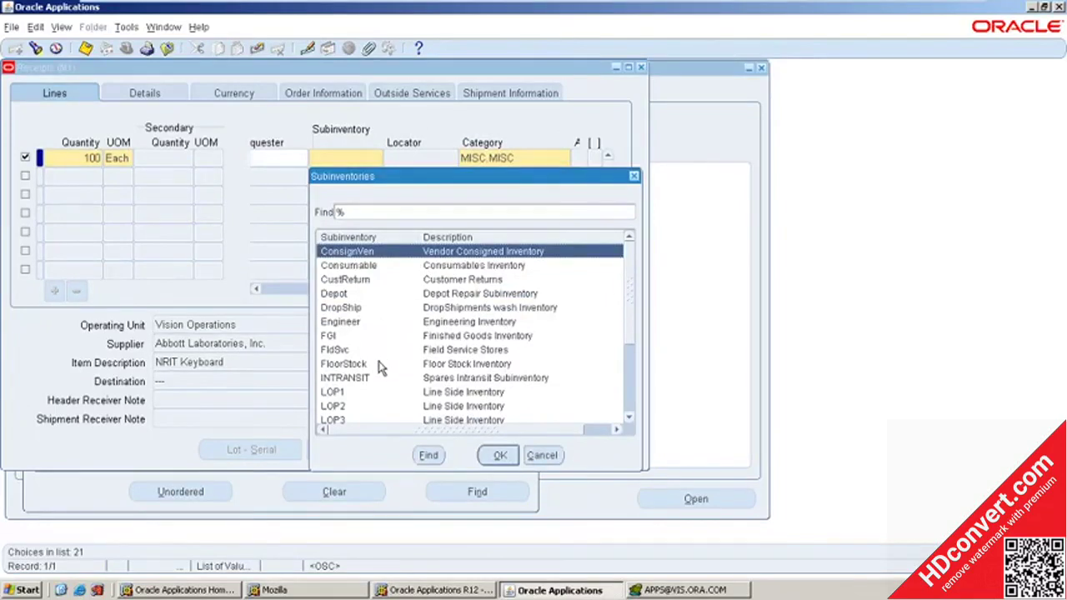
{"action": "left_click", "coordinate": [370, 299]}
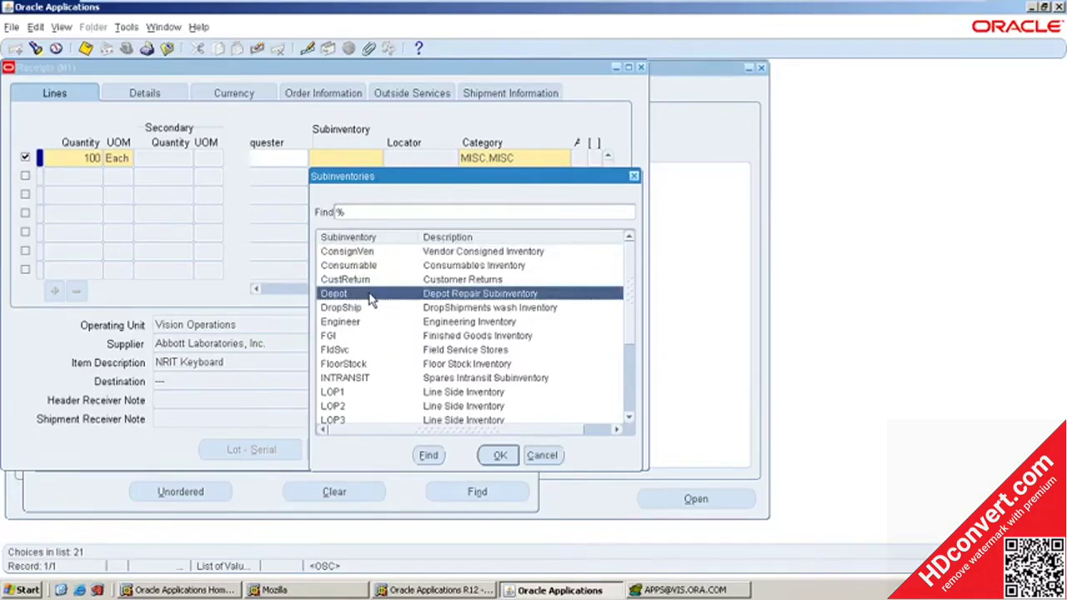
{"action": "double_click", "coordinate": [370, 299]}
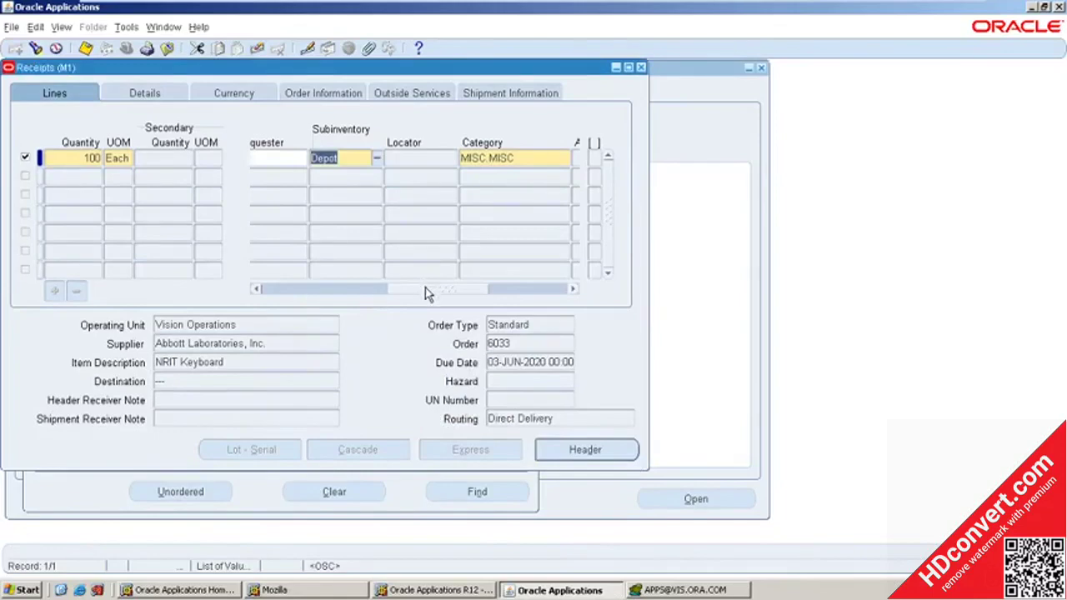
{"action": "left_click_drag", "start_coordinate": [425, 287], "coordinate": [56, 258]}
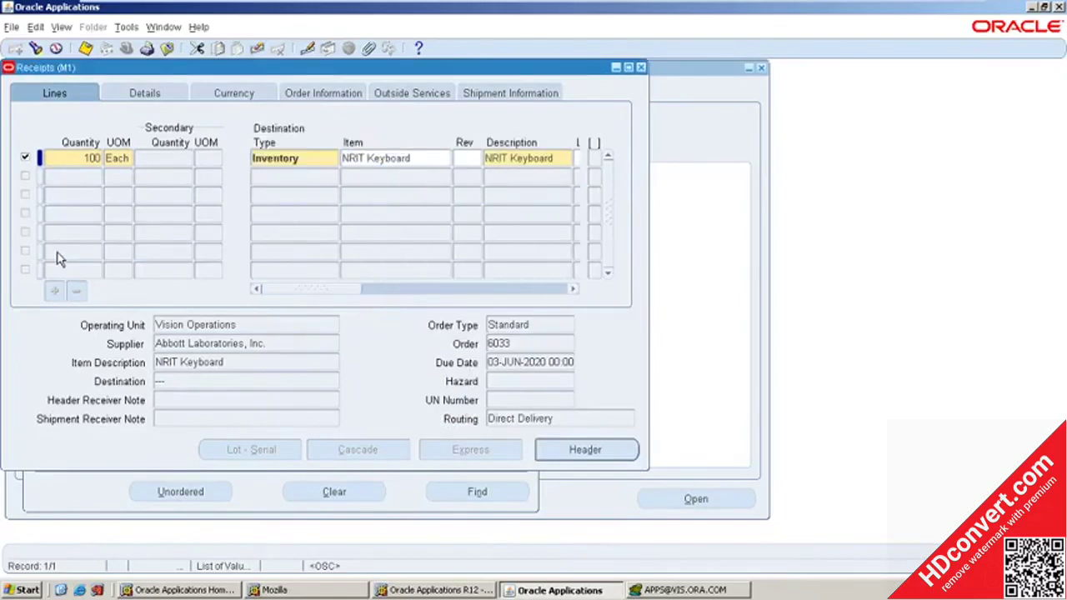
Try to save the receipt, and inspect the receipt date's calendar without changing the date.
{"action": "left_click", "coordinate": [87, 49]}
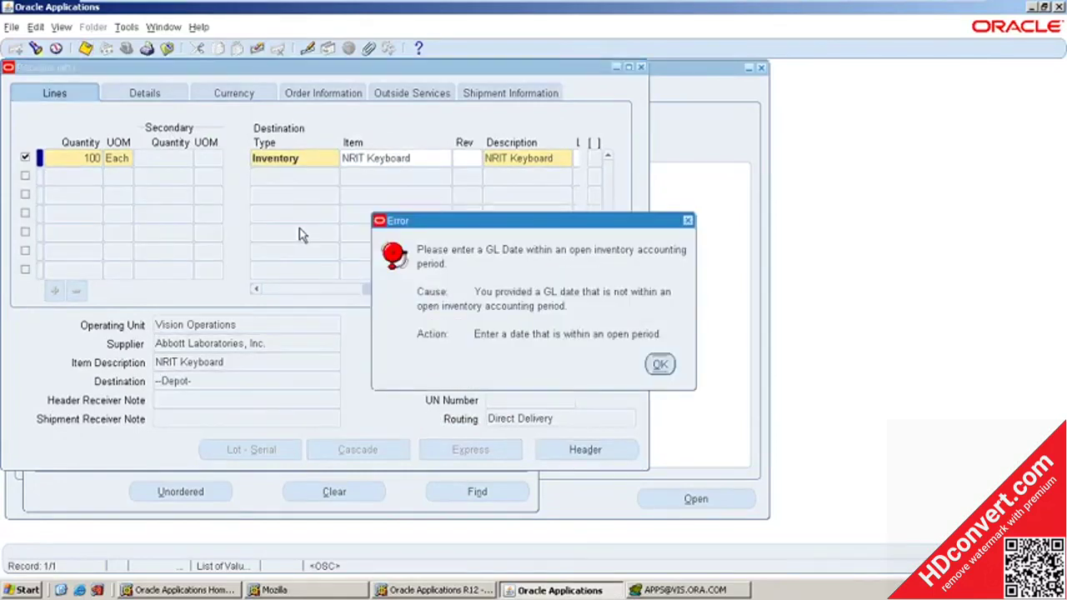
{"action": "left_click", "coordinate": [660, 367]}
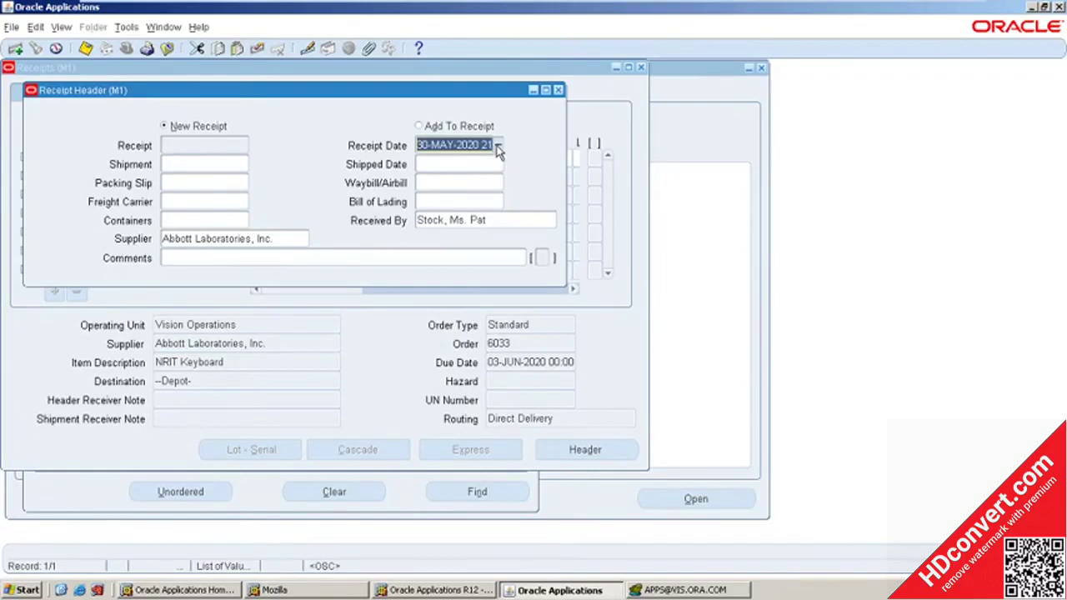
{"action": "left_click", "coordinate": [498, 148]}
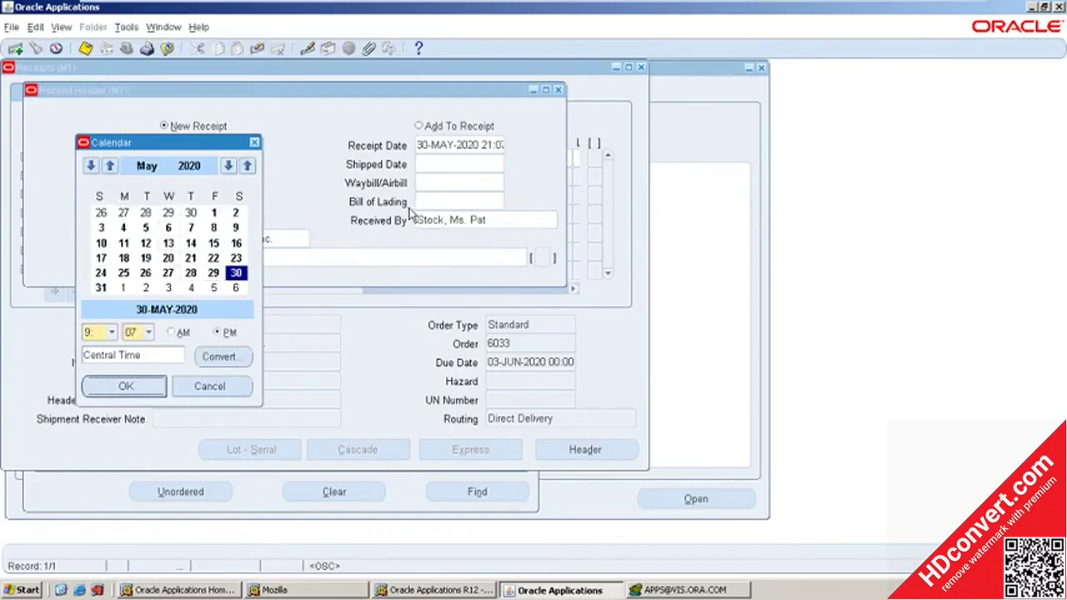
{"action": "left_click", "coordinate": [236, 387]}
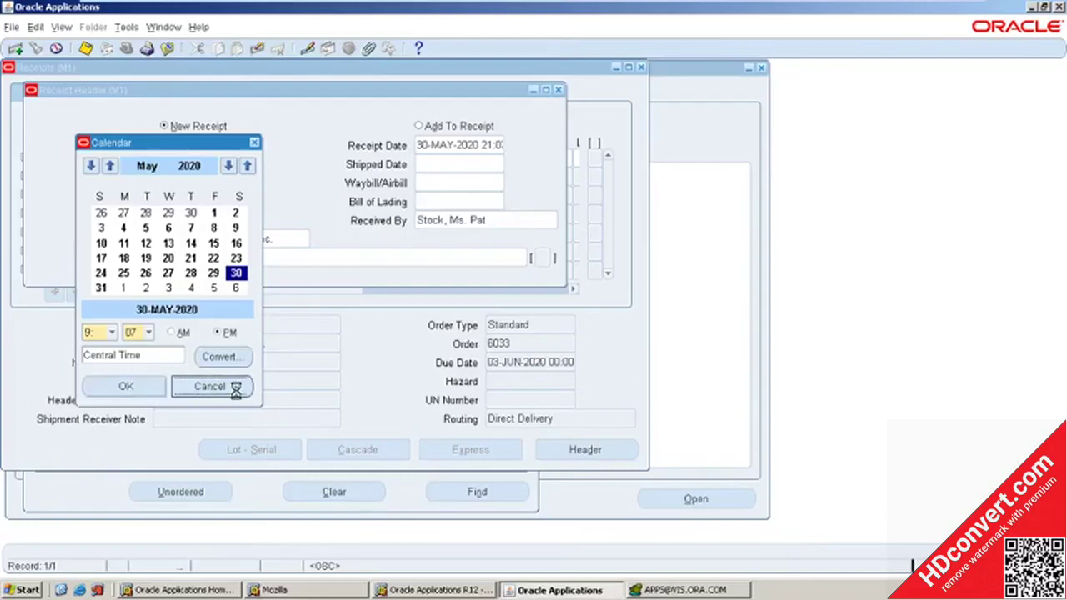
Close the receipt header and the Receipts form, discarding the receipt.
{"action": "left_click", "coordinate": [557, 89]}
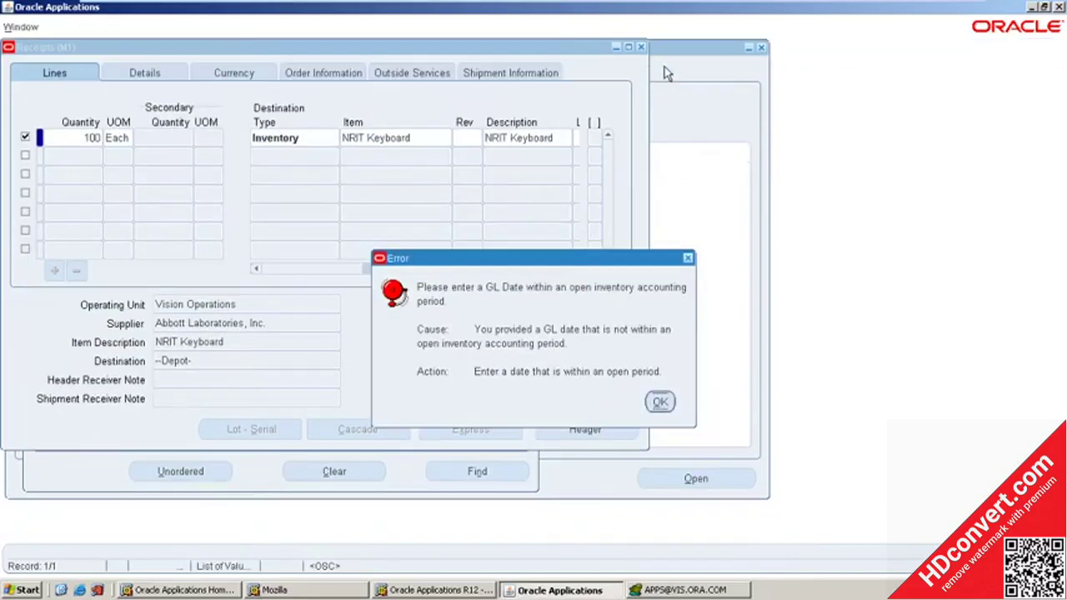
{"action": "left_click", "coordinate": [660, 401]}
{"action": "left_click", "coordinate": [658, 375]}
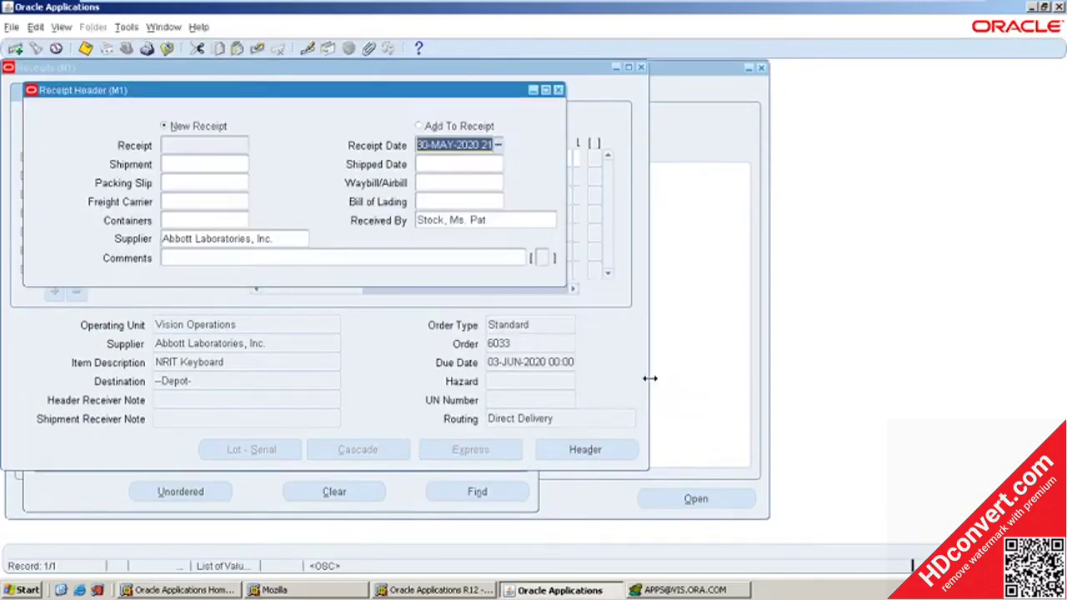
{"action": "left_click", "coordinate": [557, 90]}
{"action": "left_click", "coordinate": [538, 328]}
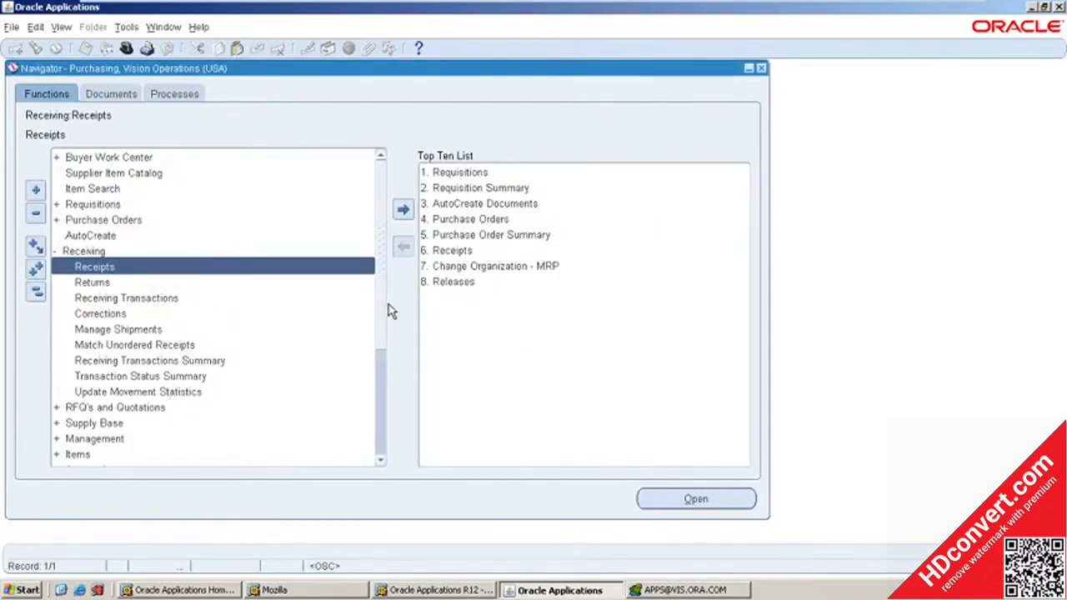
Search the form functions for %period% and open Open and Close Periods.
{"action": "left_click_drag", "start_coordinate": [379, 314], "coordinate": [379, 383]}
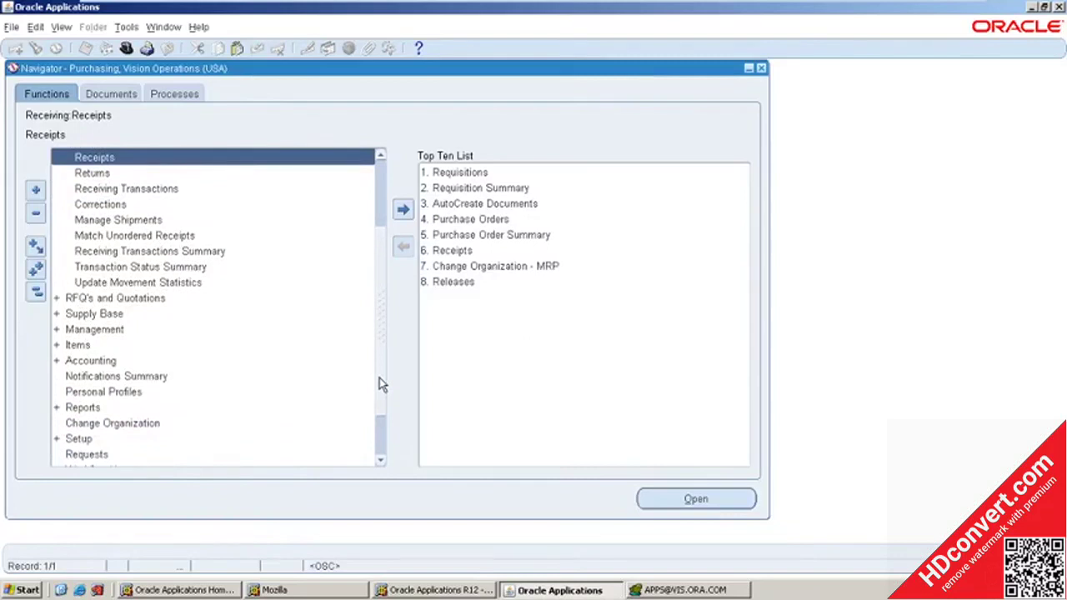
{"action": "key", "text": "ctrl+l"}
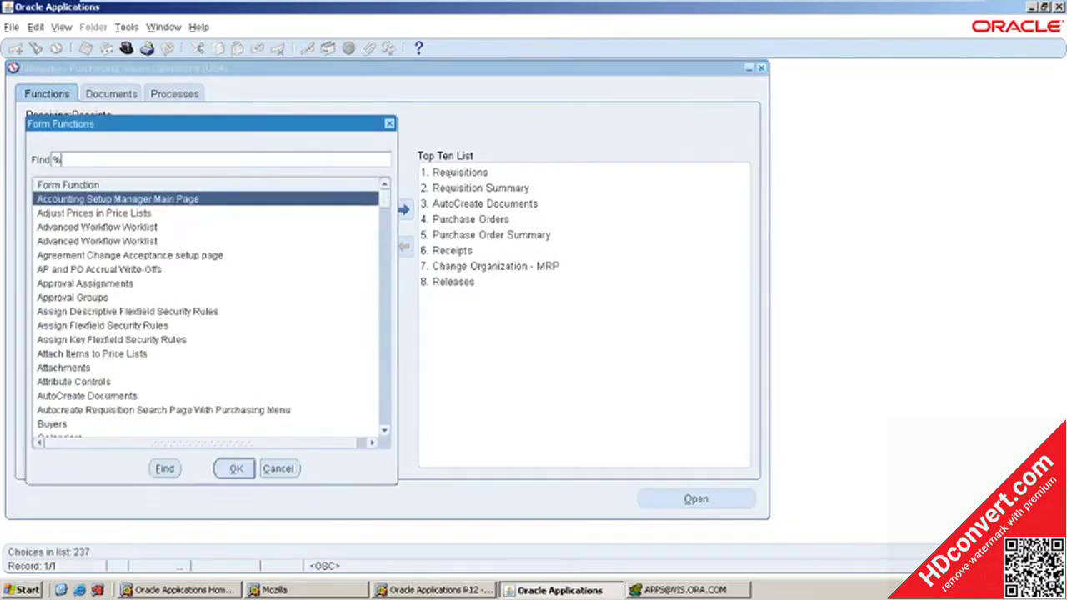
{"action": "type", "text": "eriod%"}
{"action": "left_click", "coordinate": [171, 468]}
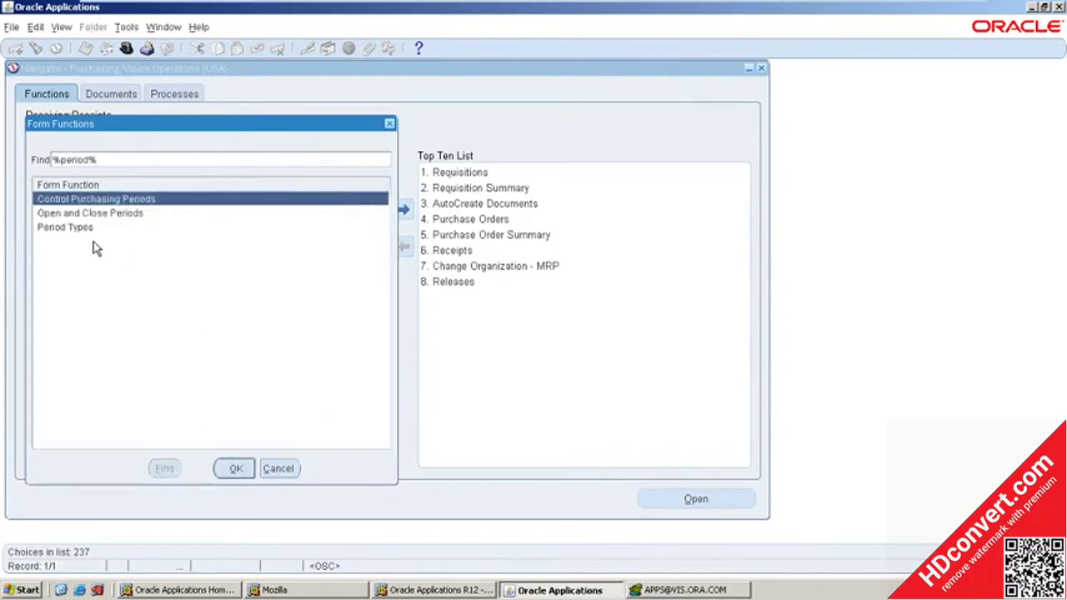
{"action": "double_click", "coordinate": [73, 225]}
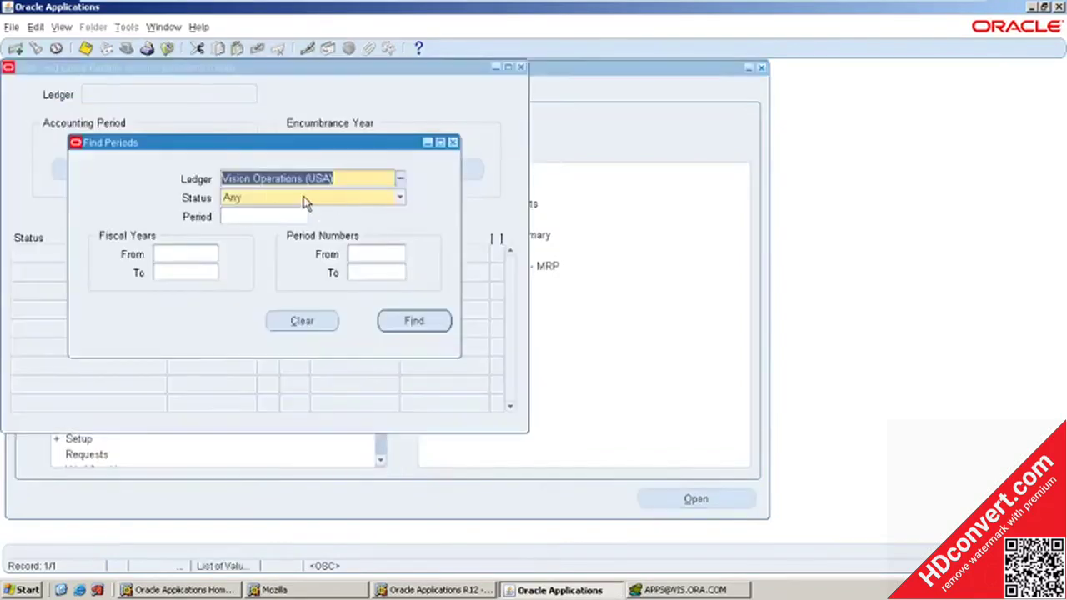
Find the Vision Operations (USA) ledger's periods with status Any and go to the May-20 period.
{"action": "left_click", "coordinate": [258, 216]}
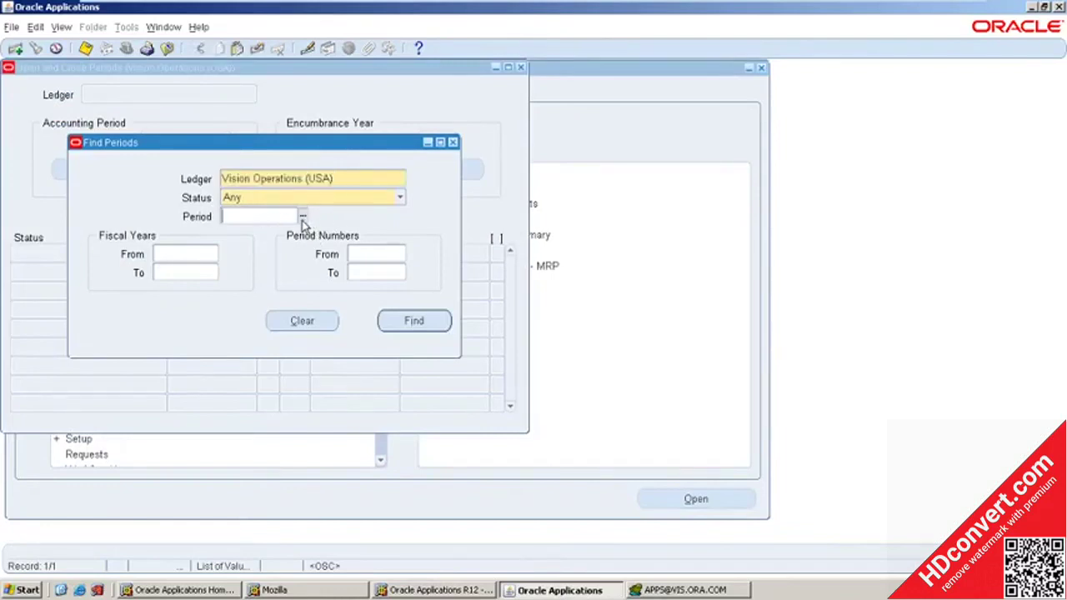
{"action": "left_click", "coordinate": [427, 320]}
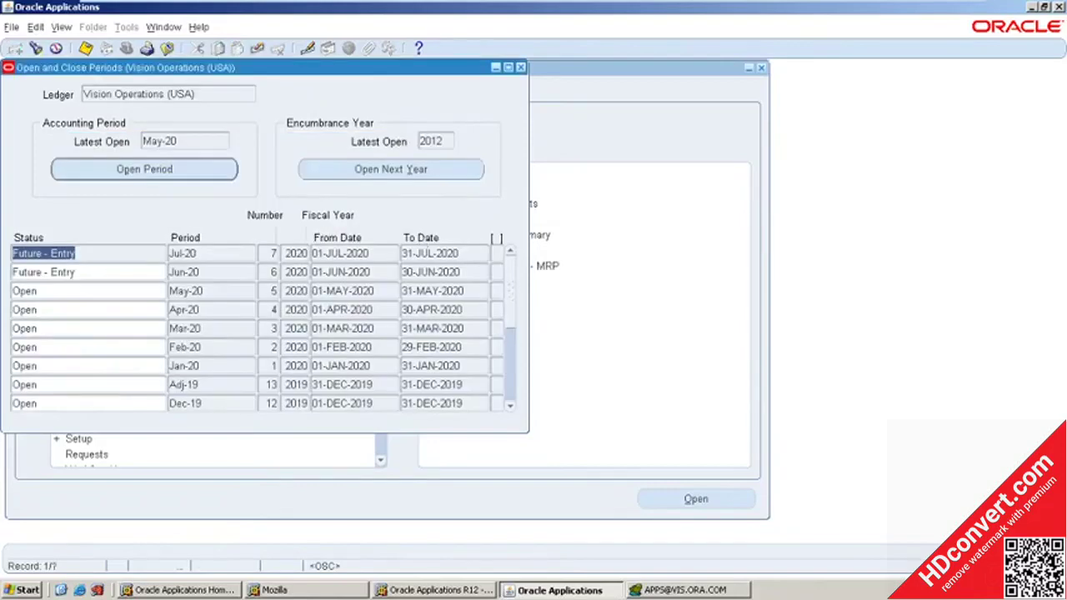
{"action": "key", "text": "Down"}
{"action": "key", "text": "Down"}
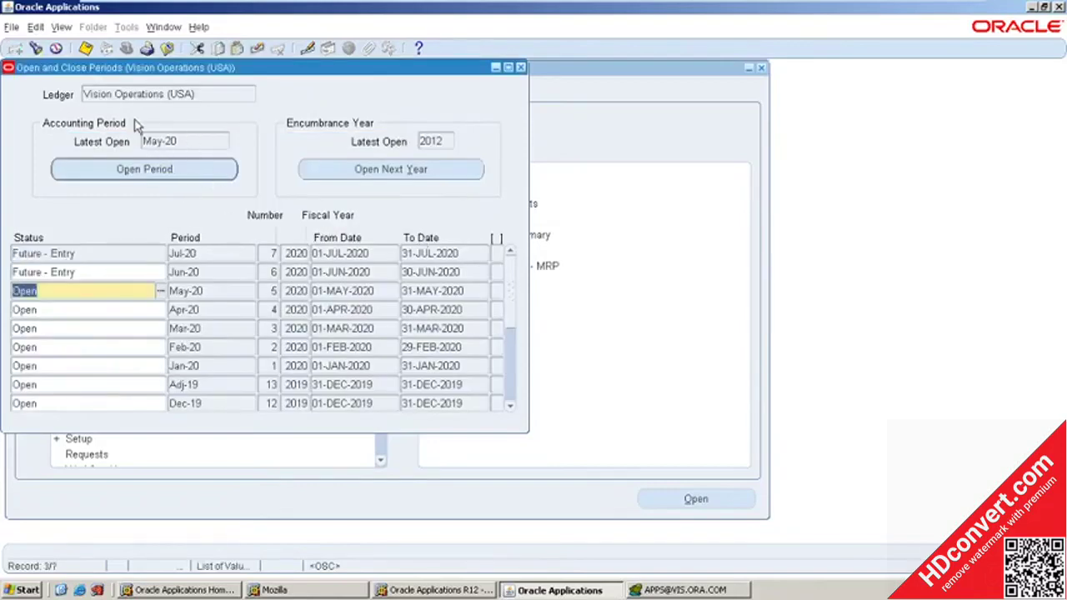
Inspect the ledger and status criteria in a new period search, clear it, and close Open and Close Periods.
{"action": "left_click", "coordinate": [38, 49]}
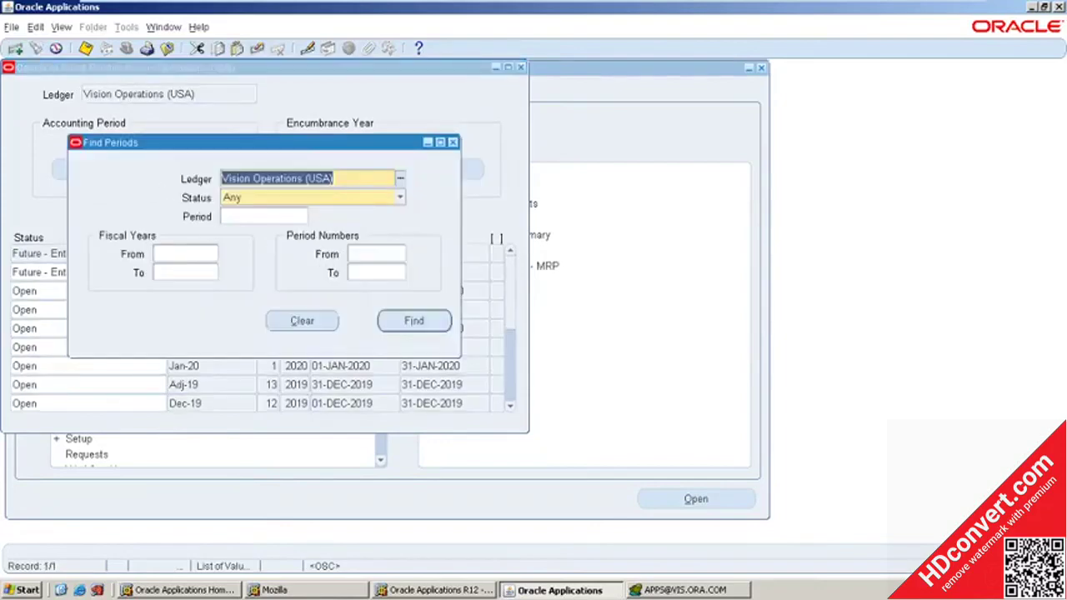
{"action": "left_click", "coordinate": [398, 194]}
{"action": "left_click", "coordinate": [381, 179]}
{"action": "left_click", "coordinate": [399, 196]}
{"action": "left_click", "coordinate": [310, 321]}
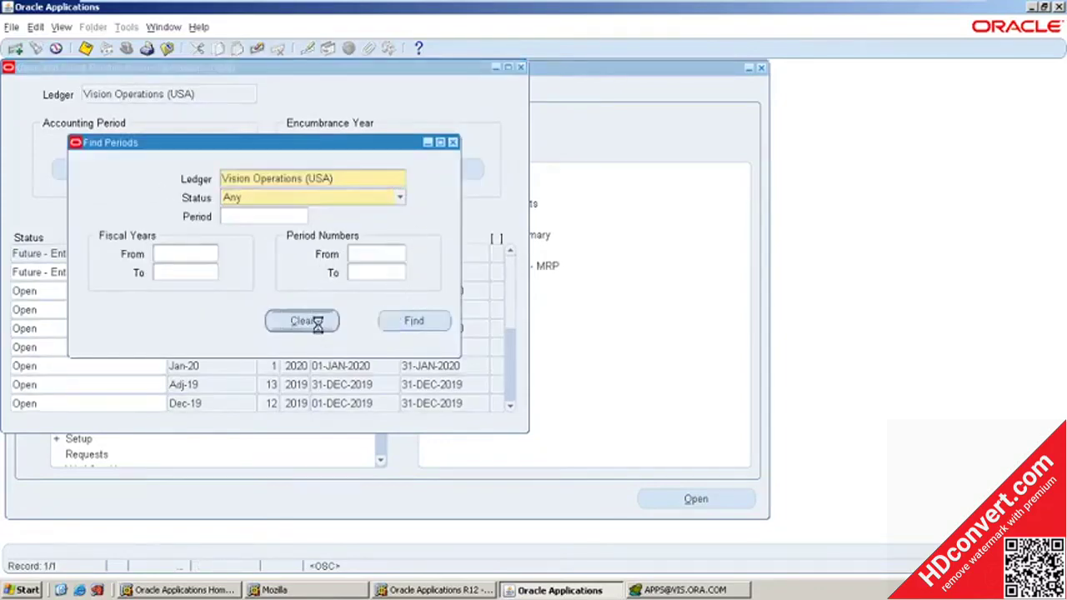
{"action": "left_click", "coordinate": [400, 178]}
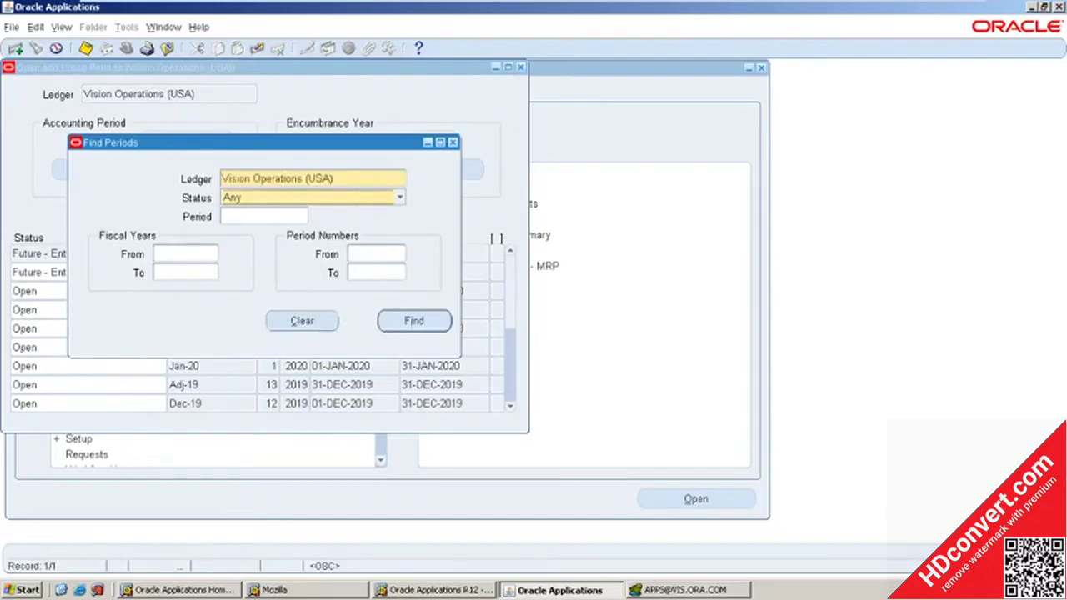
{"action": "left_click", "coordinate": [452, 143]}
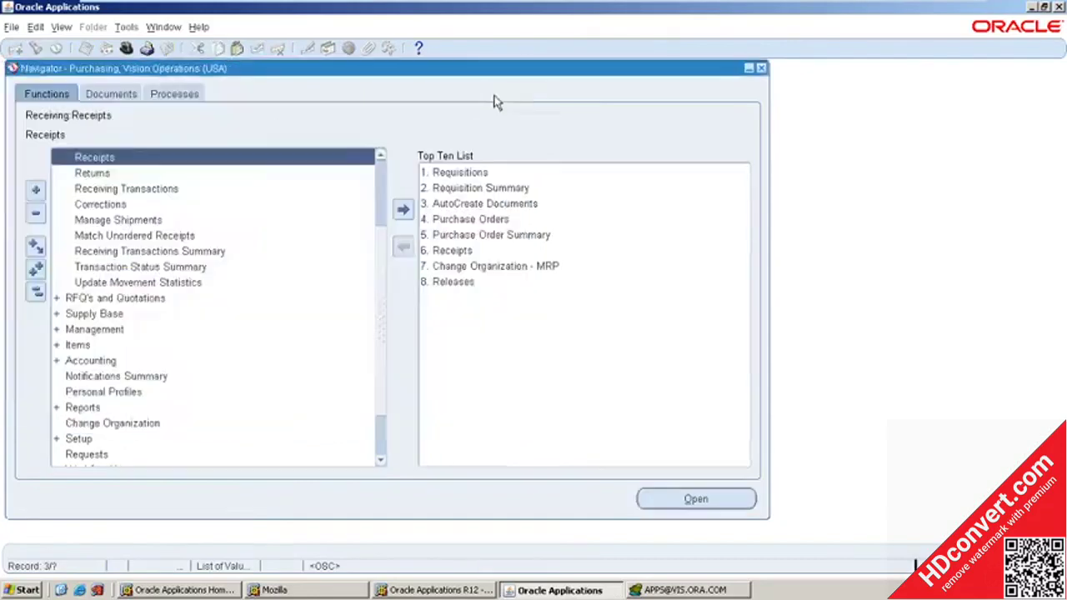
{"action": "left_click", "coordinate": [519, 66]}
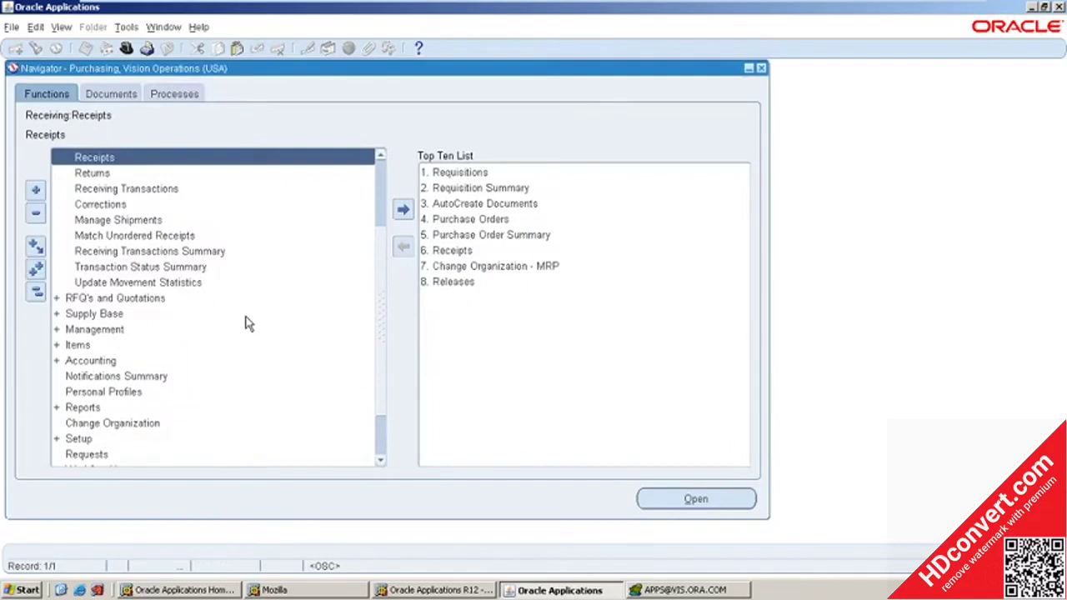
Search the form functions for %Period% and open Control Purchasing Periods.
{"action": "key", "text": "ctrl+l"}
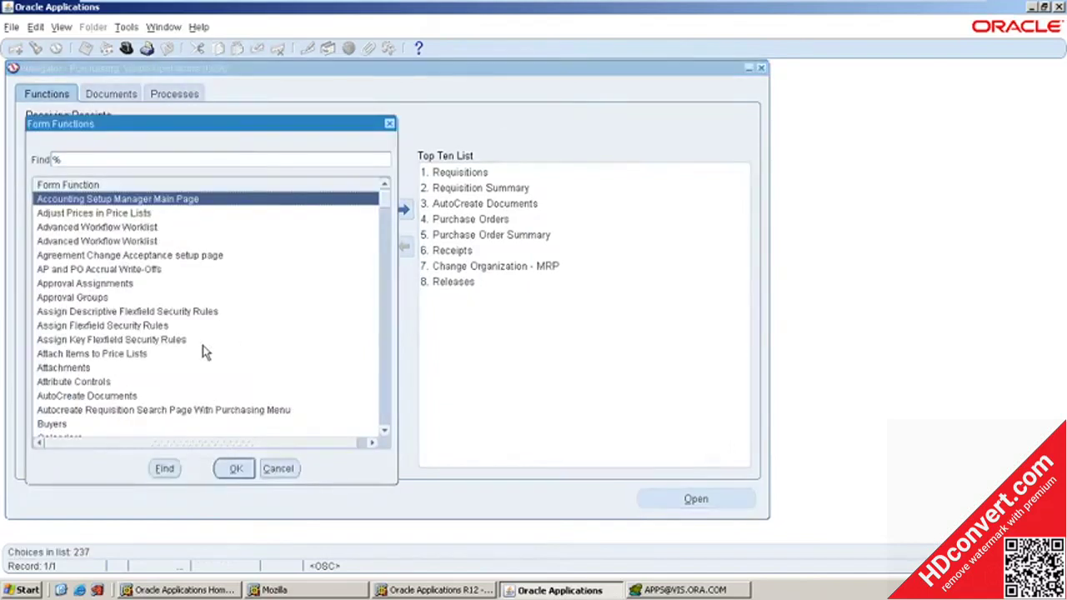
{"action": "type", "text": "p"}
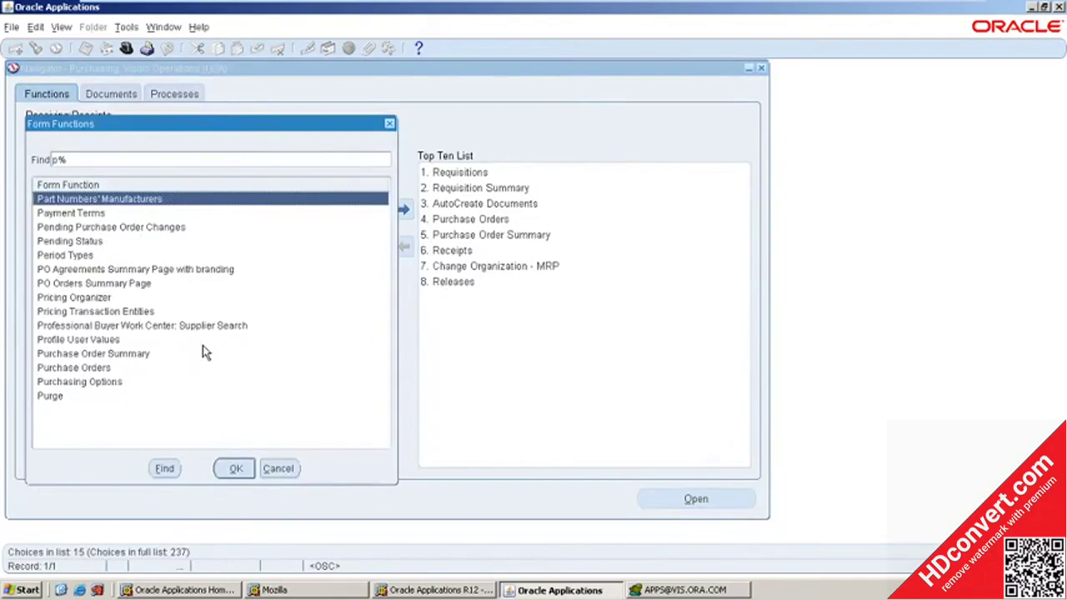
{"action": "key", "text": "BackSpace"}
{"action": "left_click", "coordinate": [119, 155]}
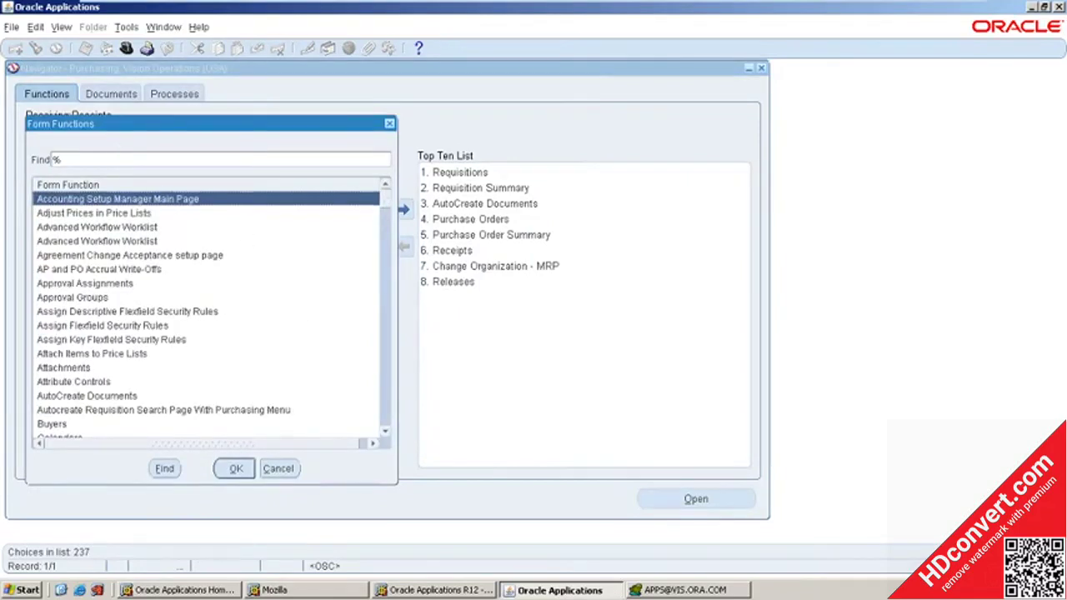
{"action": "type", "text": "Period%"}
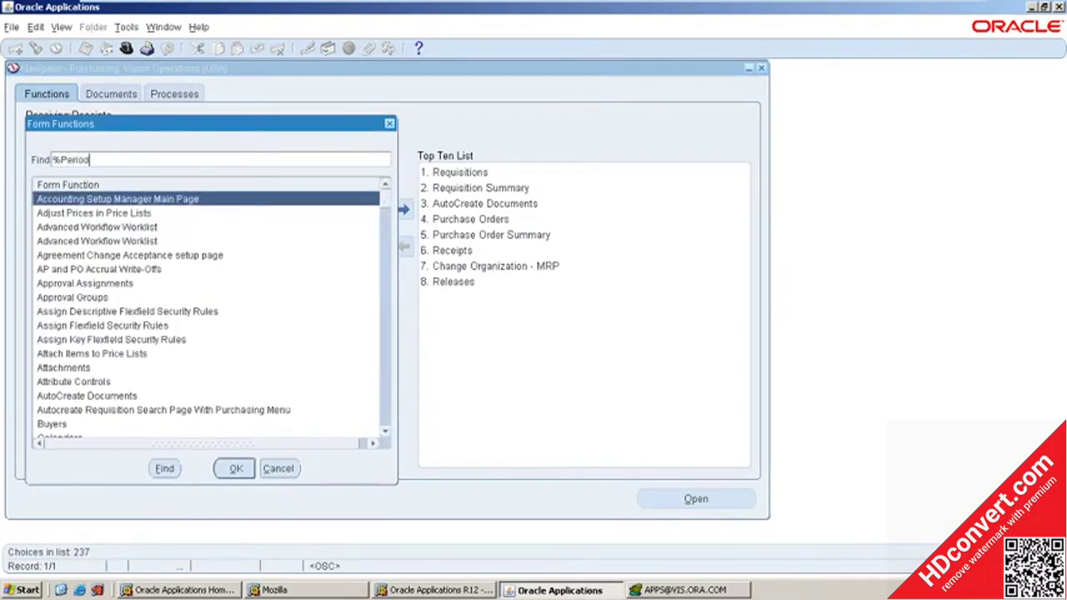
{"action": "left_click", "coordinate": [163, 468]}
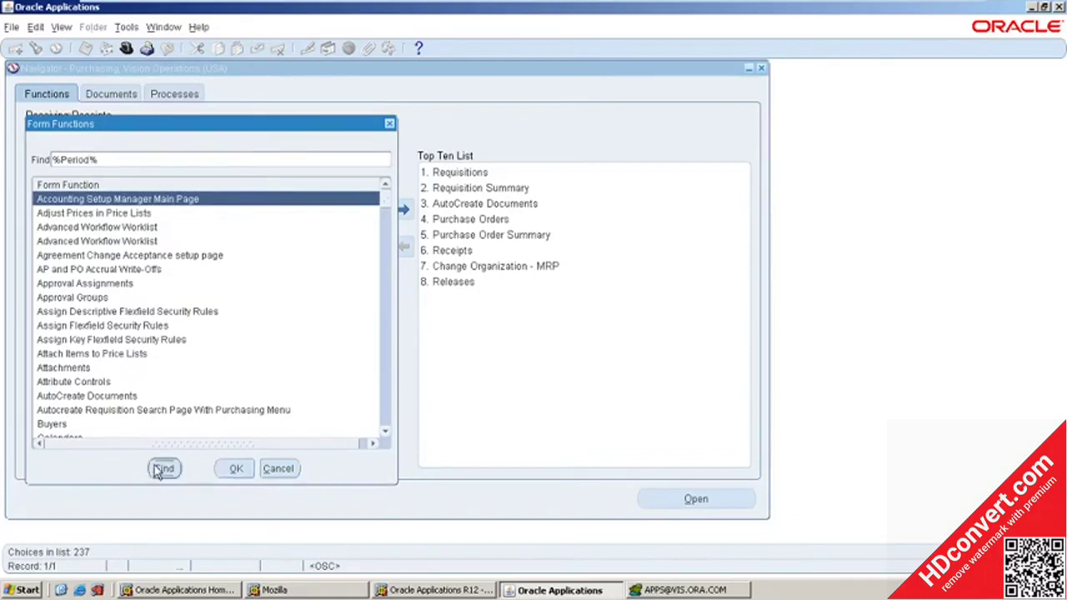
{"action": "left_click", "coordinate": [87, 215]}
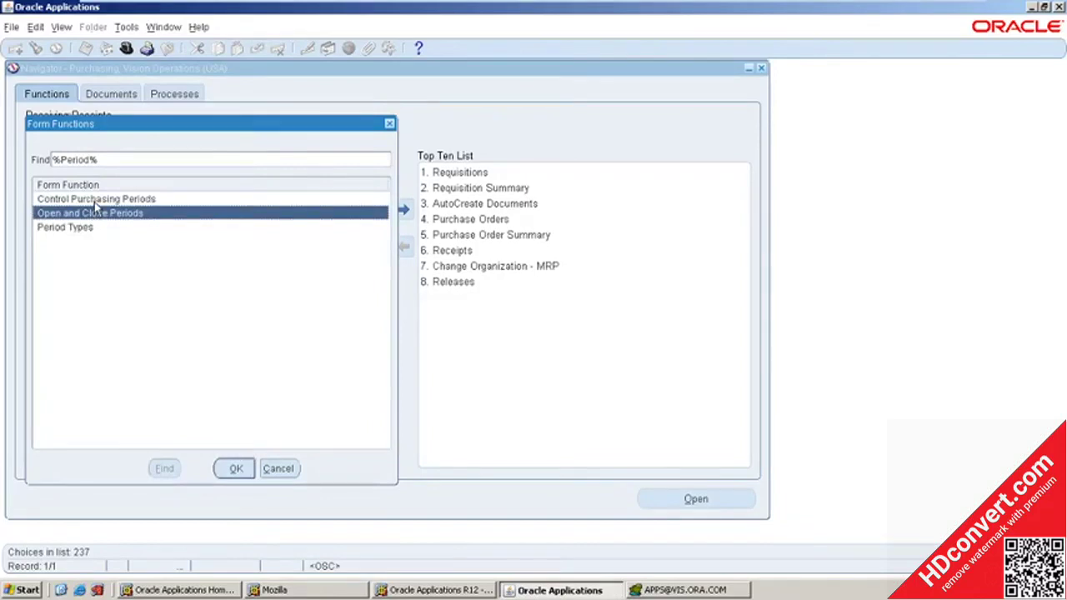
{"action": "double_click", "coordinate": [90, 200]}
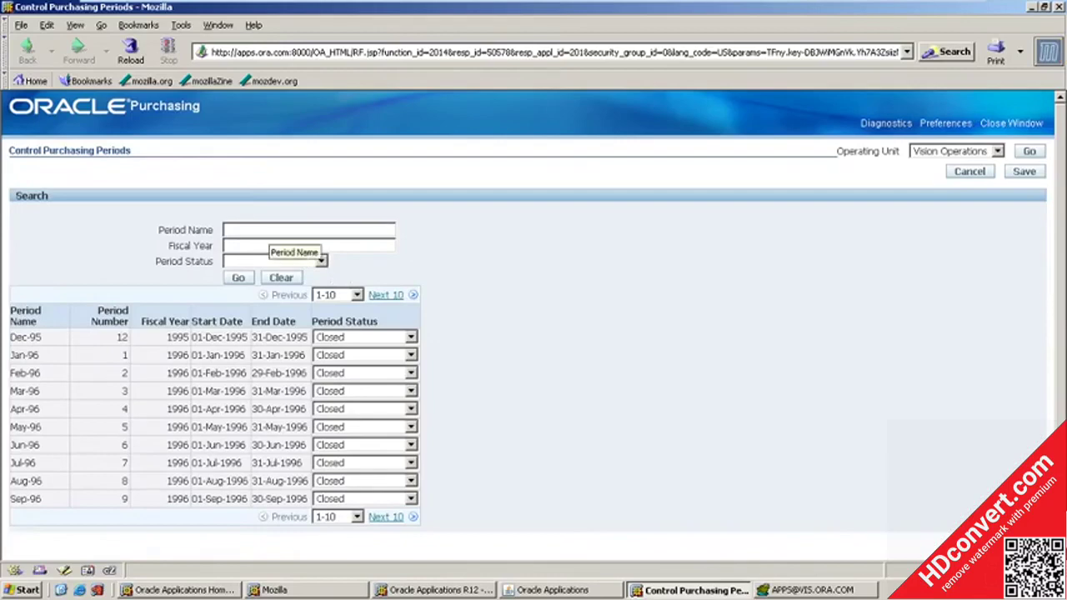
Search the additional operating units, choose Vision Operations, and apply it to the purchasing periods page.
{"action": "left_click", "coordinate": [946, 151]}
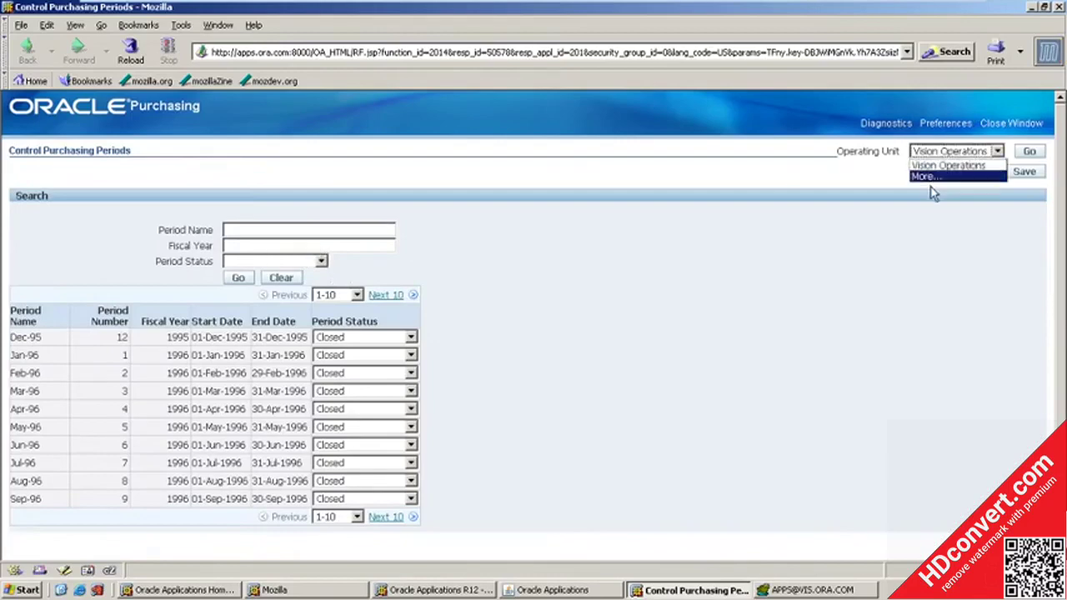
{"action": "left_click", "coordinate": [929, 177]}
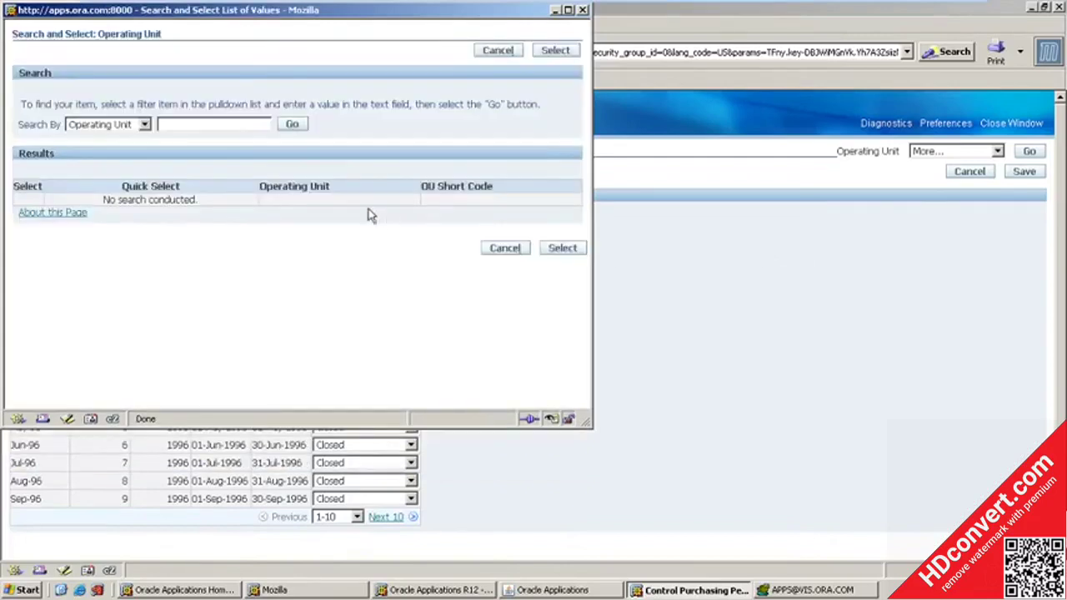
{"action": "left_click", "coordinate": [290, 124]}
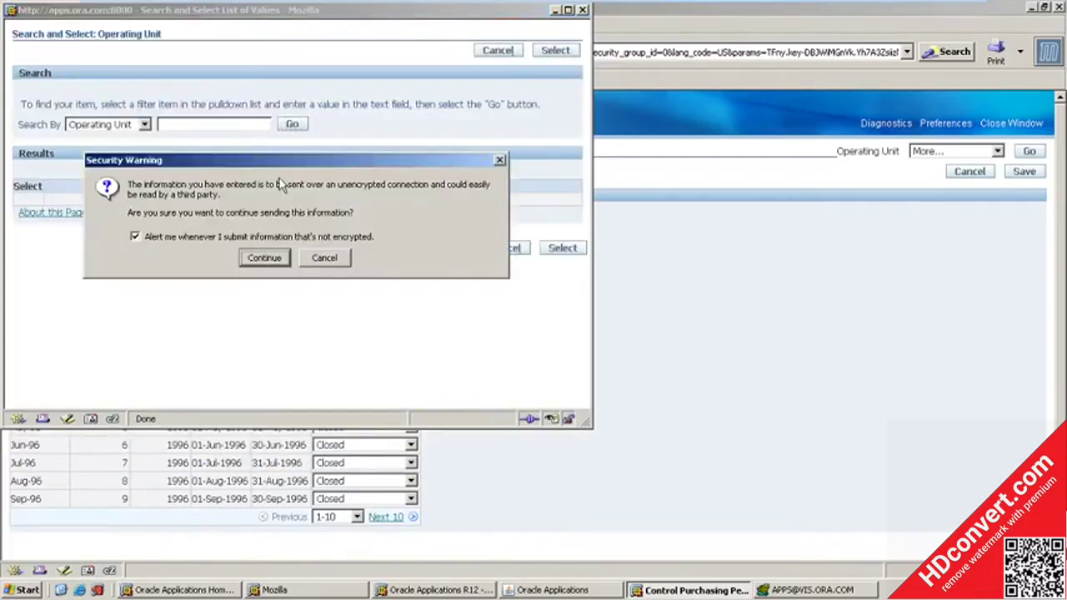
{"action": "left_click", "coordinate": [261, 257]}
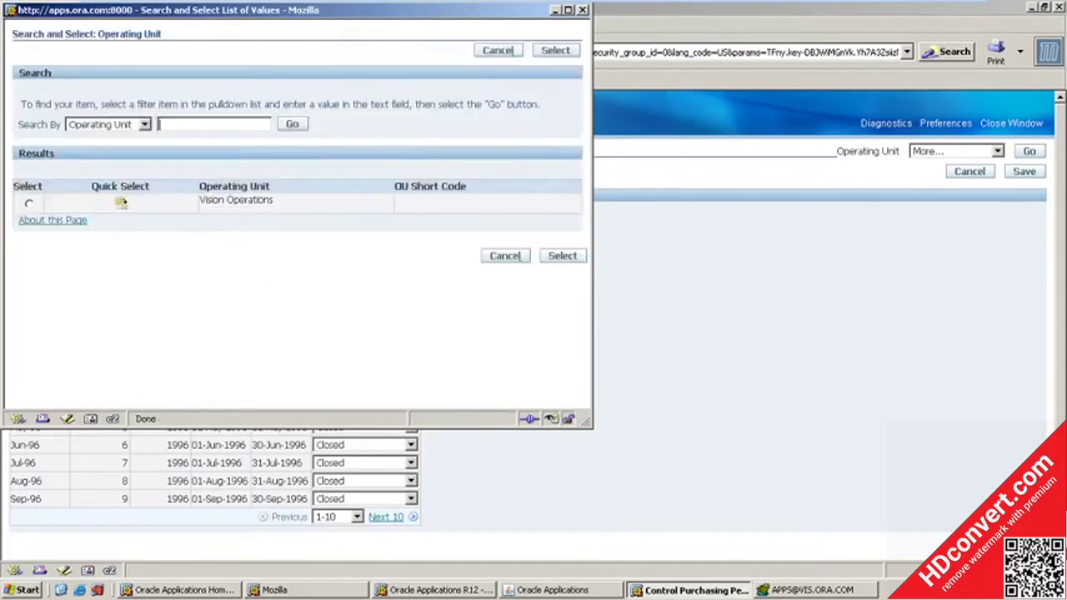
{"action": "left_click", "coordinate": [145, 124]}
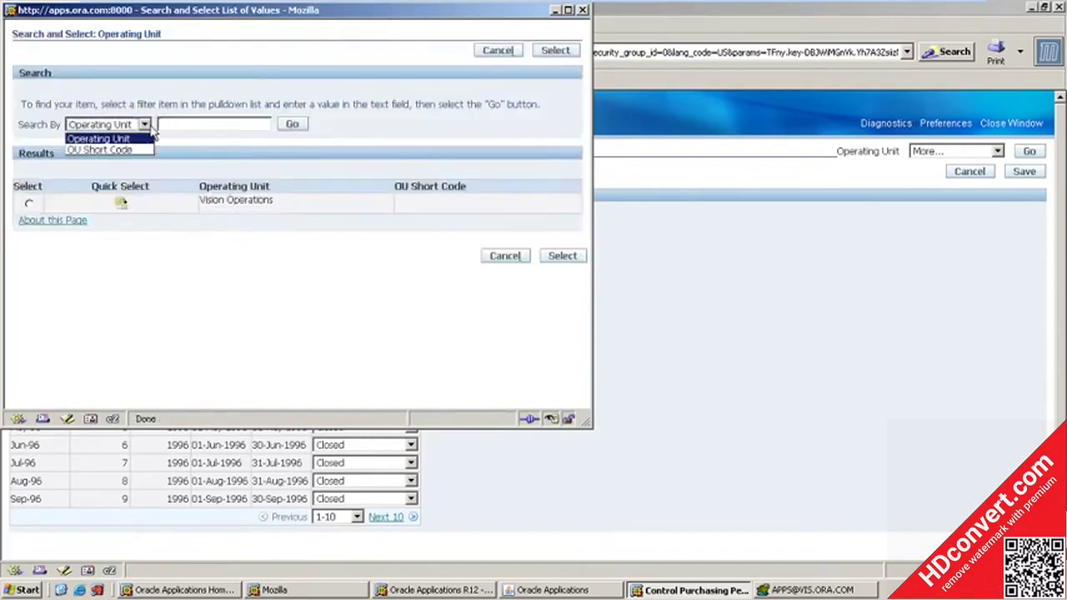
{"action": "left_click", "coordinate": [151, 137]}
{"action": "left_click", "coordinate": [122, 205]}
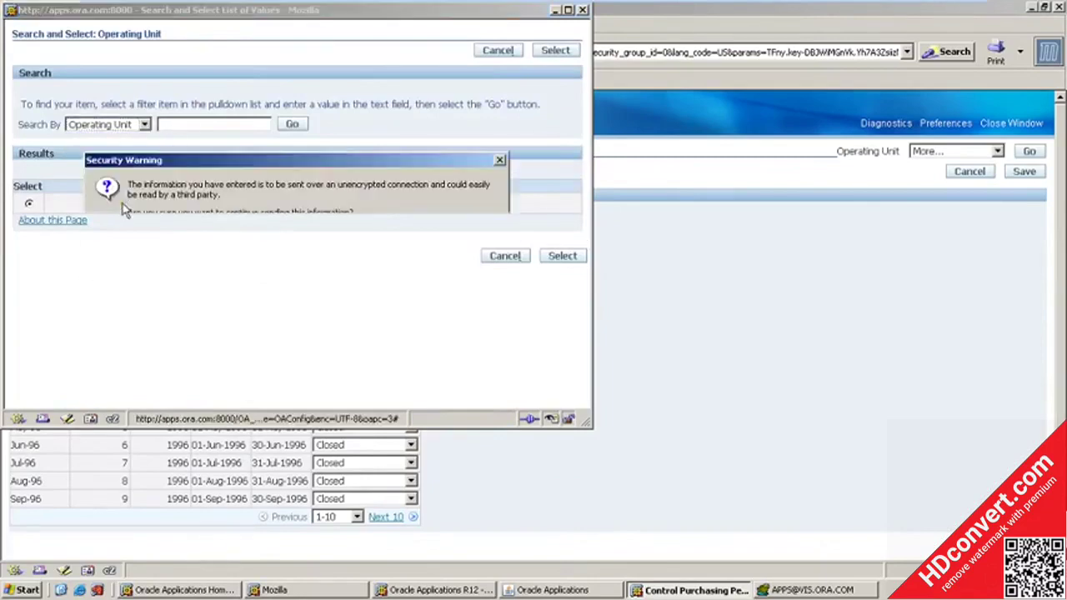
{"action": "left_click", "coordinate": [267, 258]}
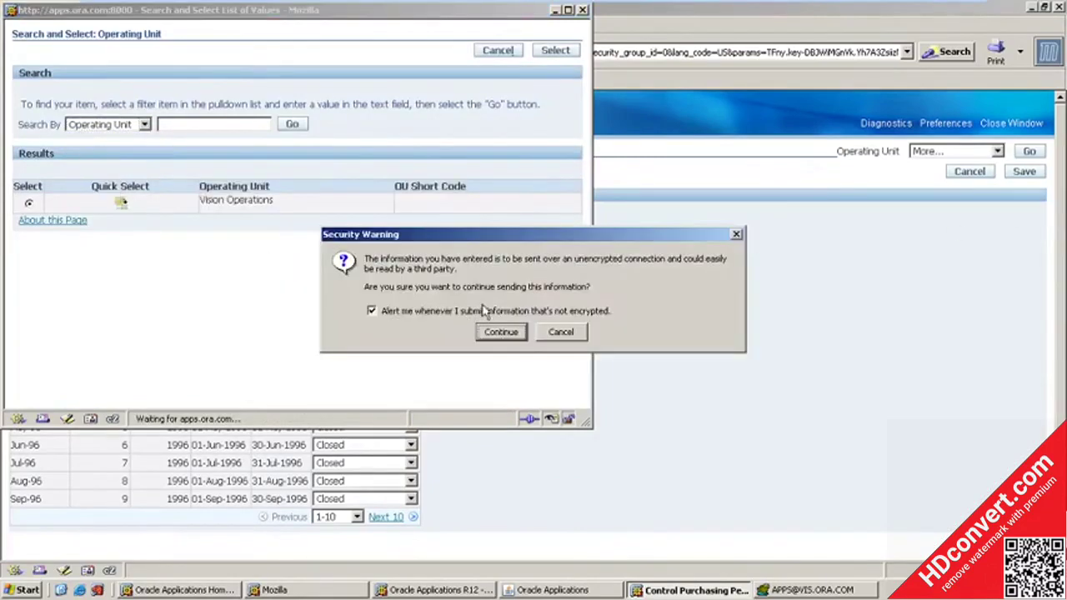
{"action": "left_click", "coordinate": [500, 331]}
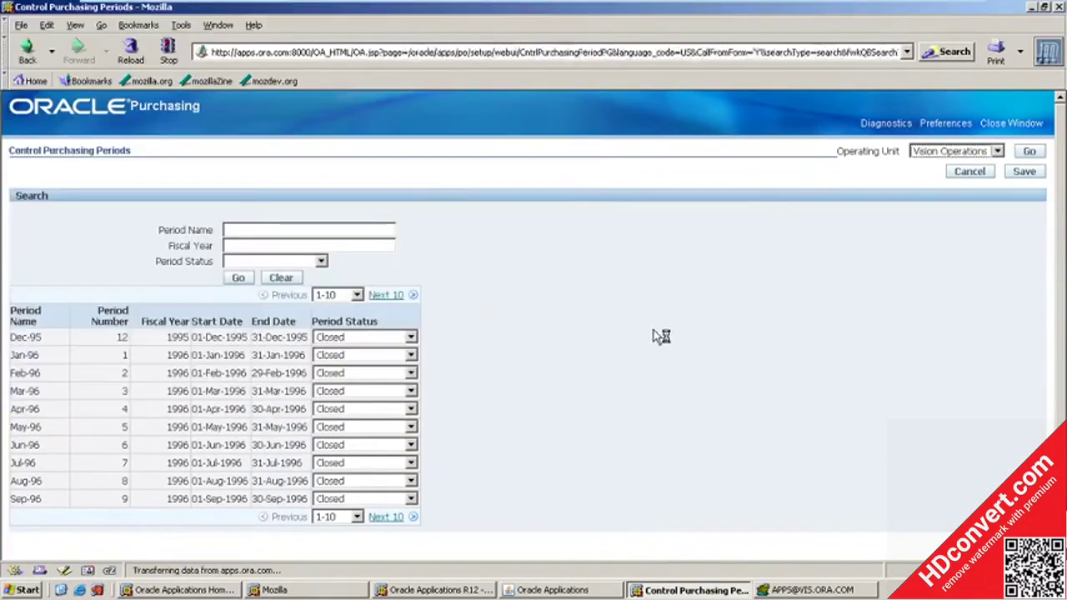
{"action": "left_click", "coordinate": [1033, 155]}
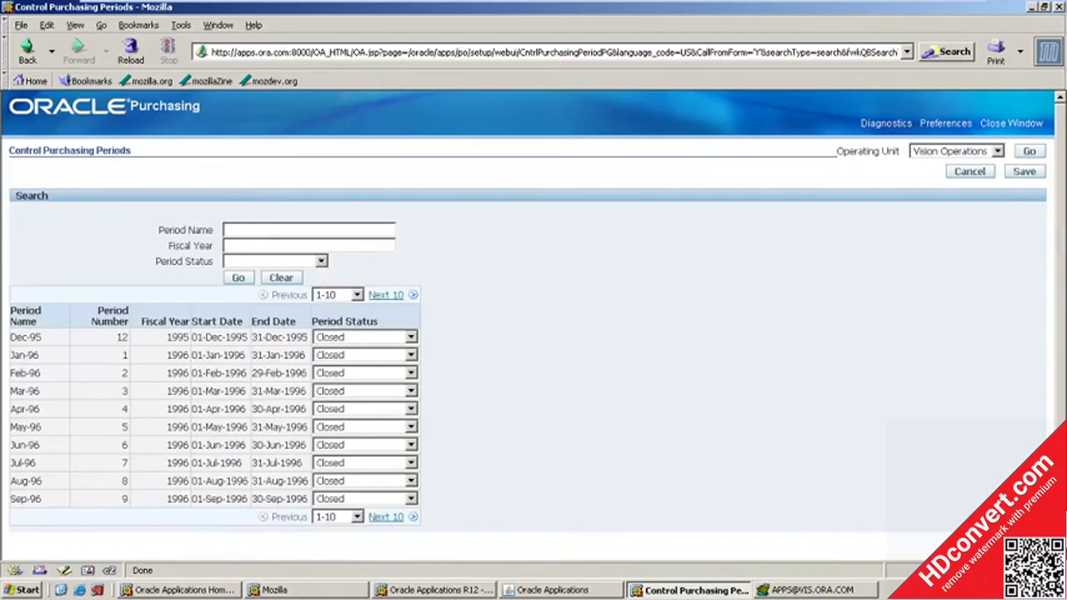
Try to find the purchasing periods using May-20 as the fiscal year.
{"action": "key", "text": "Tab"}
{"action": "type", "text": "May-20"}
{"action": "left_click", "coordinate": [242, 278]}
{"action": "left_click", "coordinate": [499, 333]}
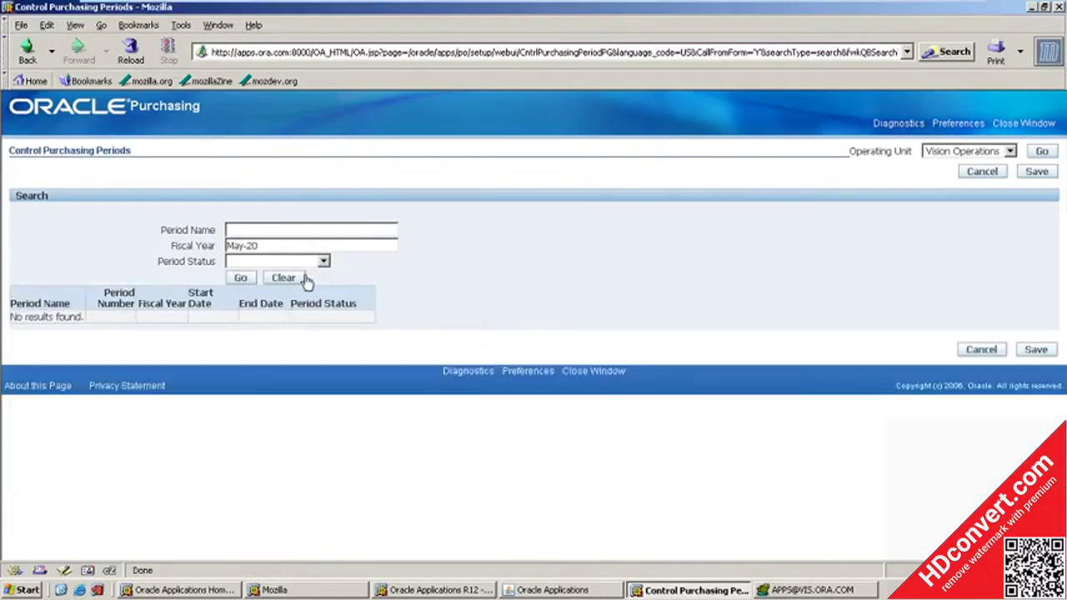
Add the Open period status to the May-20 fiscal year criterion and repeat the search.
{"action": "left_click", "coordinate": [324, 264]}
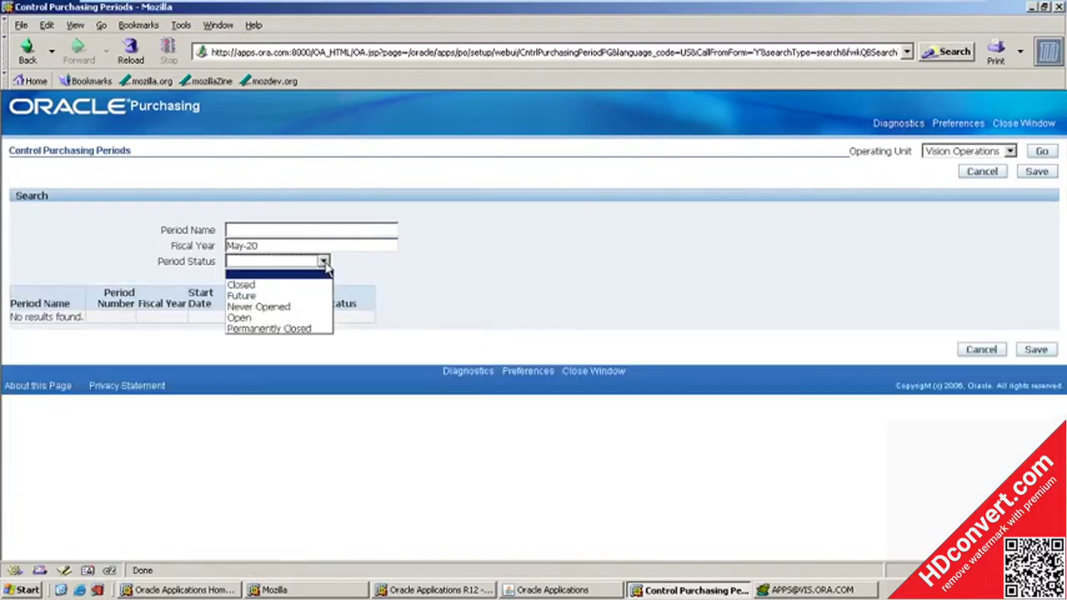
{"action": "left_click", "coordinate": [250, 317]}
{"action": "left_click", "coordinate": [240, 278]}
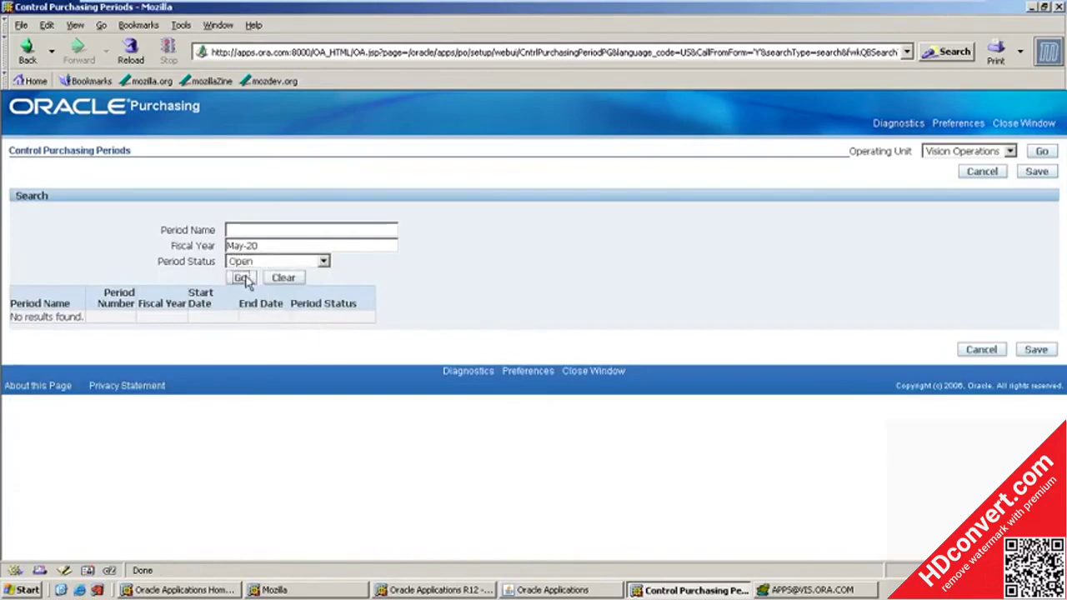
{"action": "left_click", "coordinate": [516, 333]}
{"action": "left_click", "coordinate": [240, 278]}
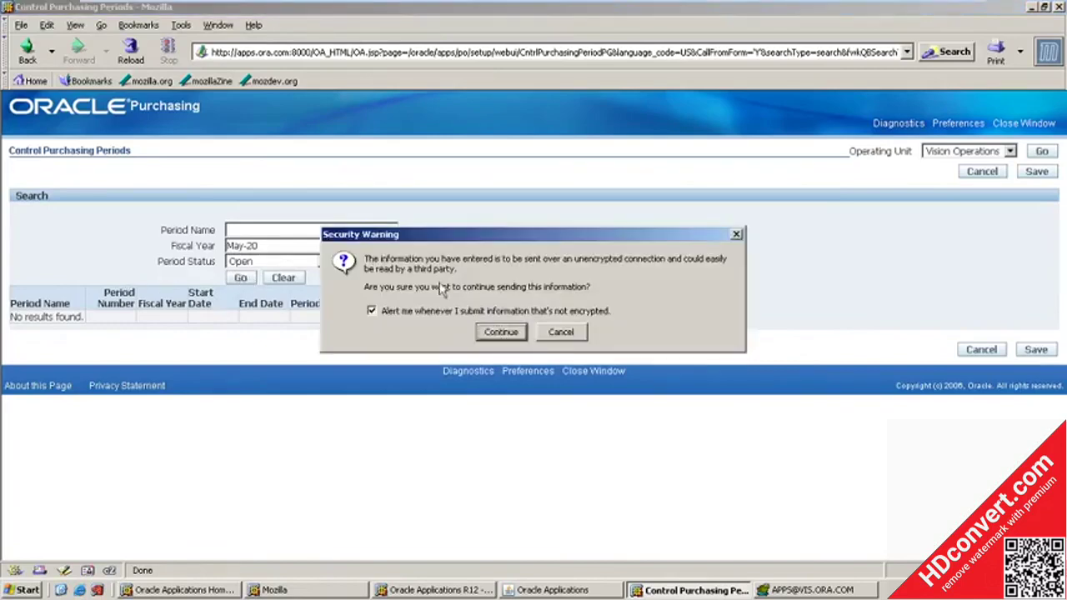
{"action": "left_click", "coordinate": [501, 332]}
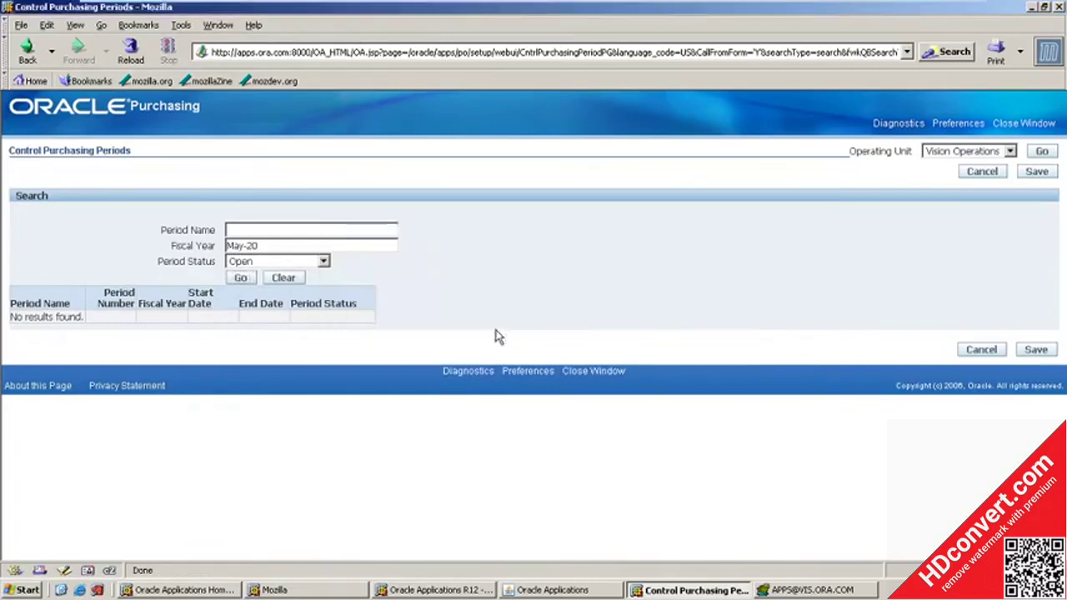
Clear the purchasing period search criteria, reapply the Vision Operations operating unit, and close the purchasing periods page.
{"action": "left_click", "coordinate": [282, 279]}
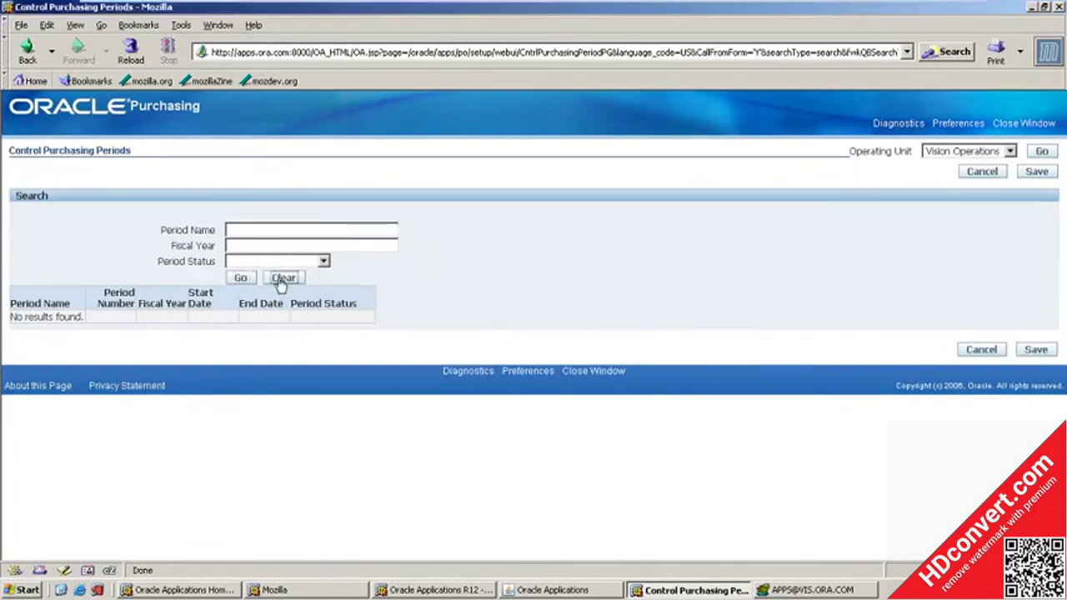
{"action": "left_click", "coordinate": [1041, 152]}
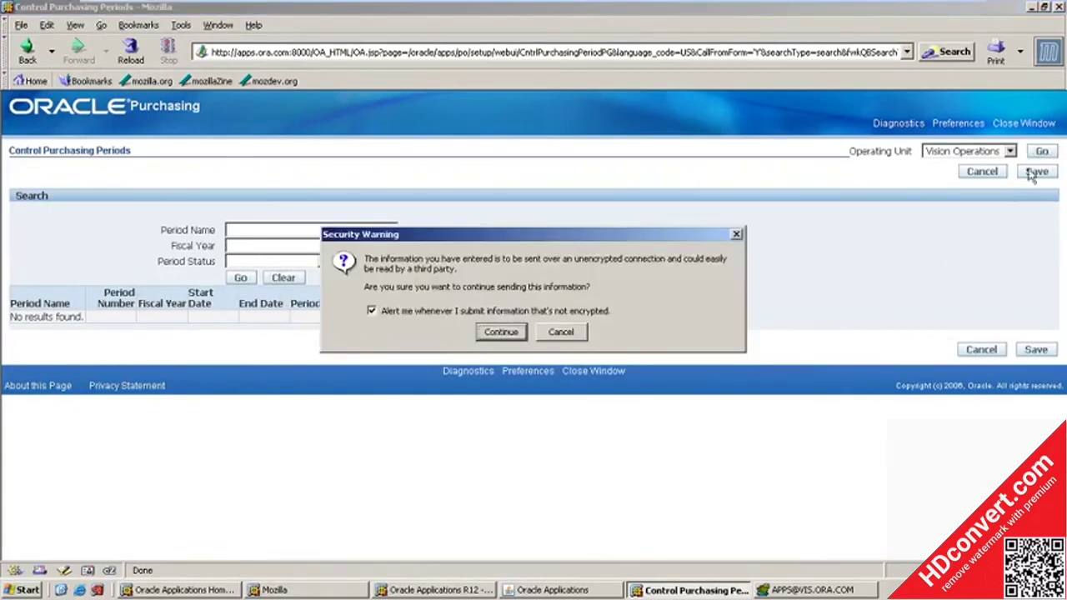
{"action": "left_click", "coordinate": [502, 333]}
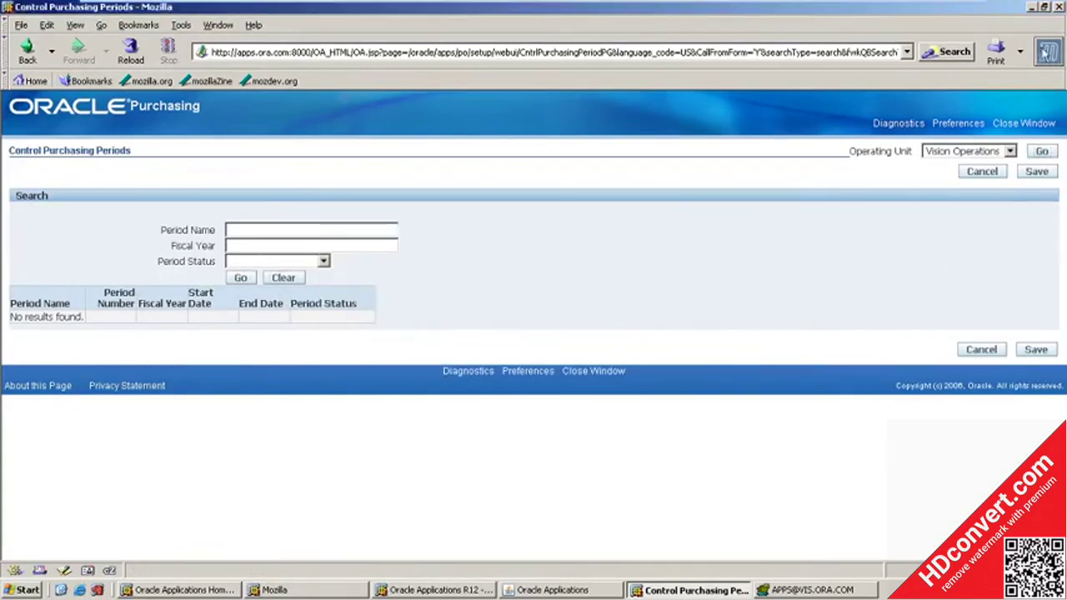
{"action": "left_click", "coordinate": [1059, 7]}
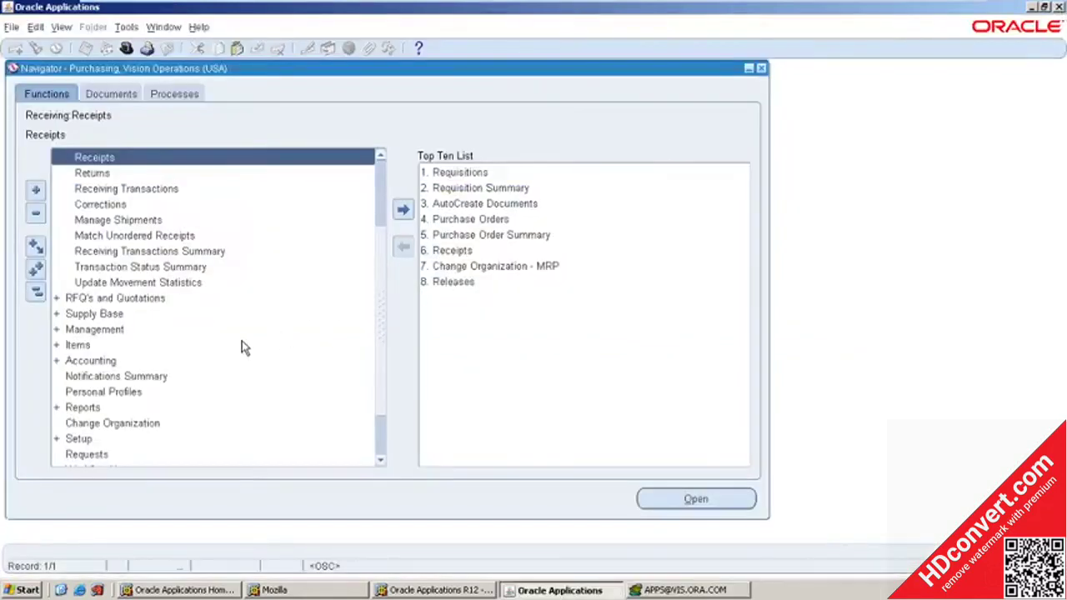
Open Receipts and find the expected receipts for the keyboard purchase order with supplier site CORP HQ.
{"action": "double_click", "coordinate": [138, 156]}
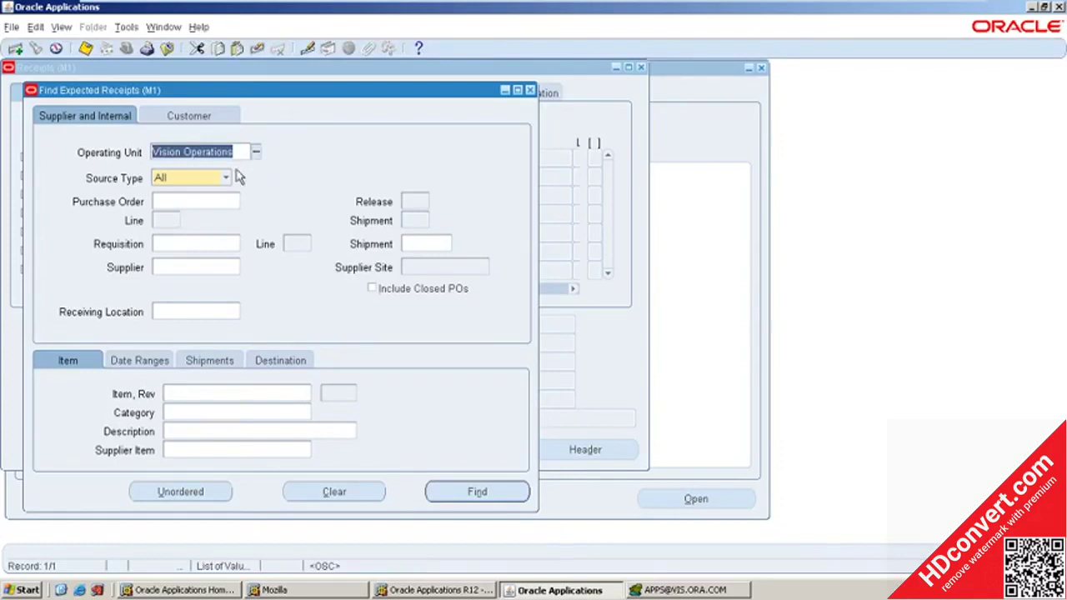
{"action": "left_click", "coordinate": [192, 200]}
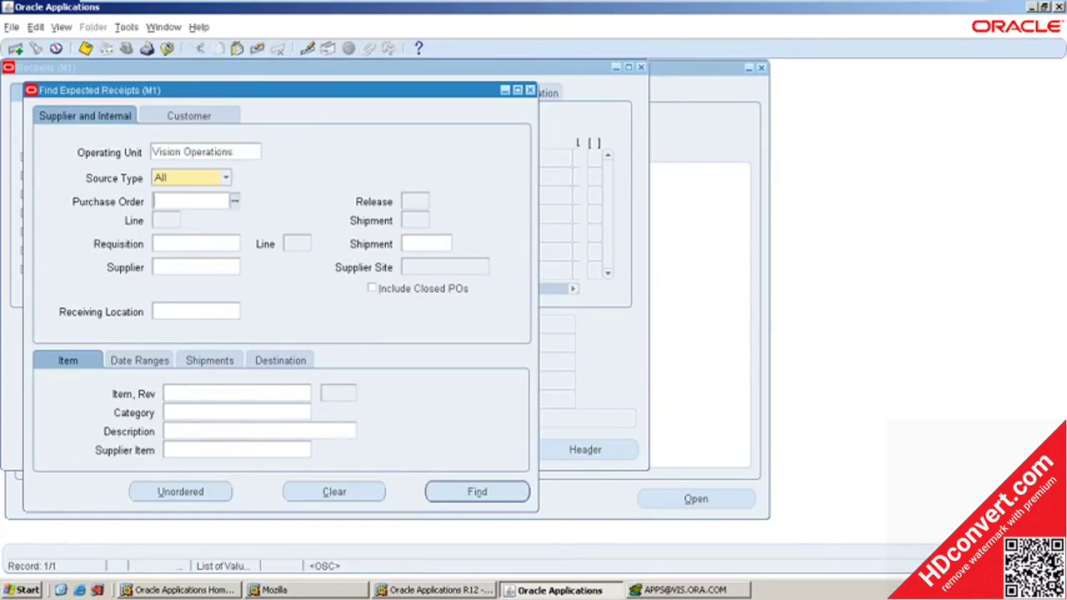
{"action": "type", "text": "6033"}
{"action": "key", "text": "Tab"}
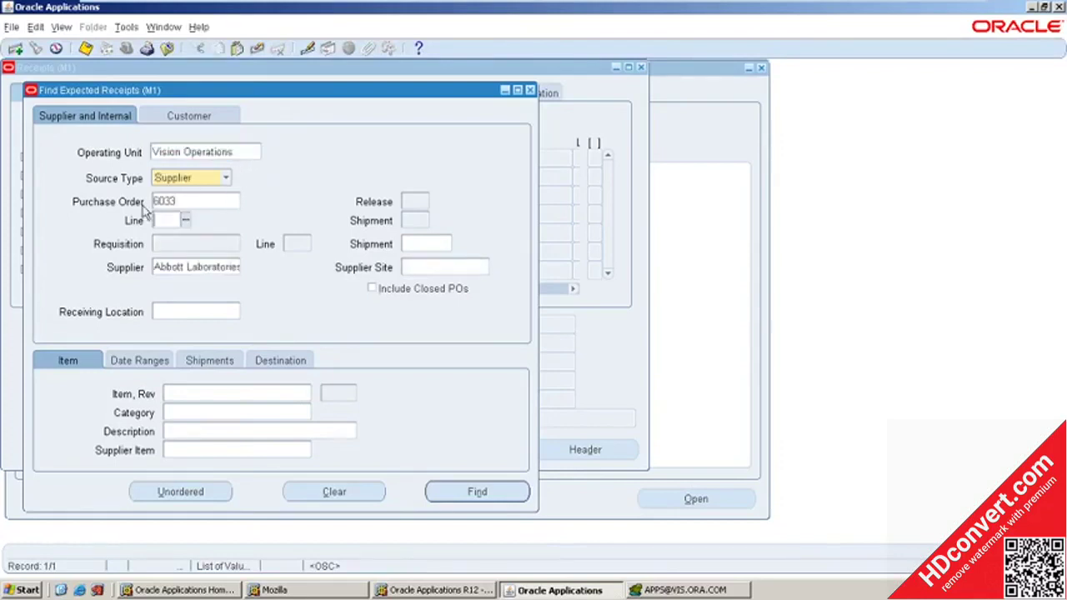
{"action": "left_click", "coordinate": [479, 266]}
{"action": "type", "text": "CORP HQ"}
{"action": "key", "text": "Tab"}
{"action": "left_click", "coordinate": [443, 492]}
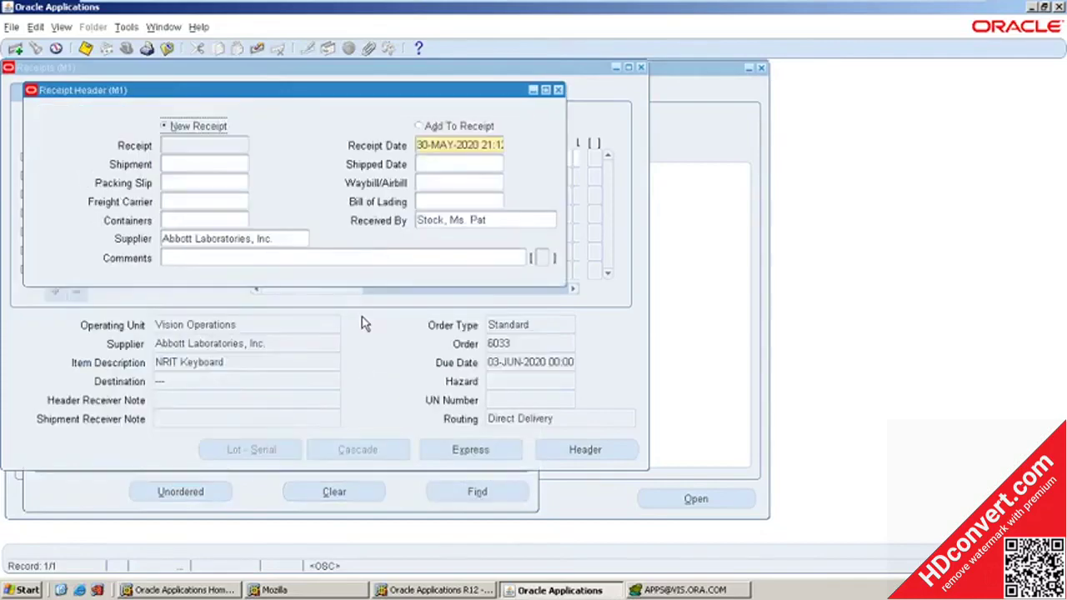
Go back from the receipt lines to the search form and rerun the expected receipts search.
{"action": "left_click", "coordinate": [363, 324]}
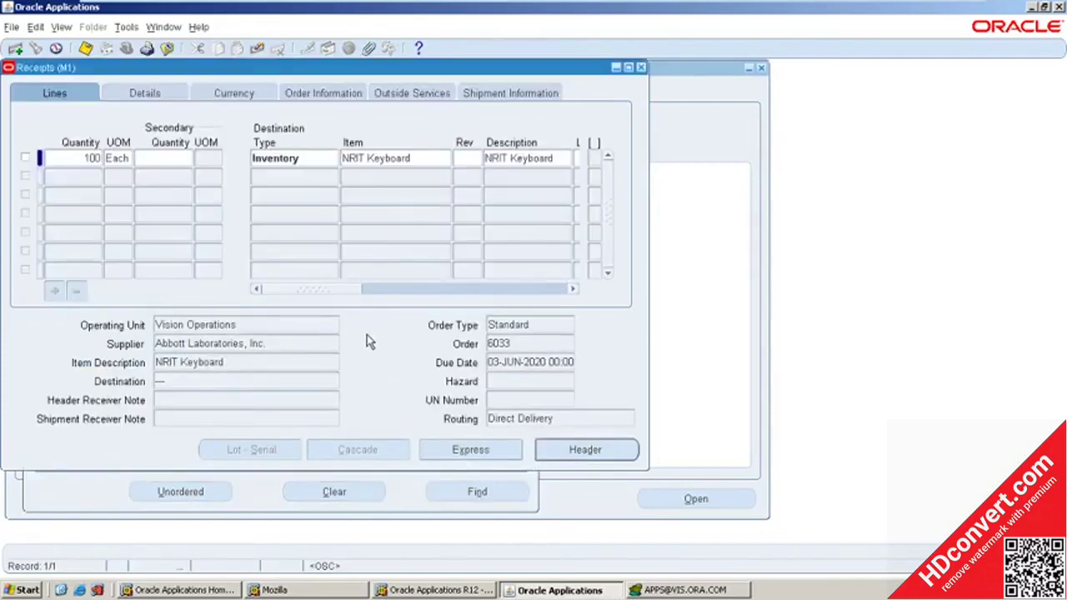
{"action": "left_click", "coordinate": [404, 496]}
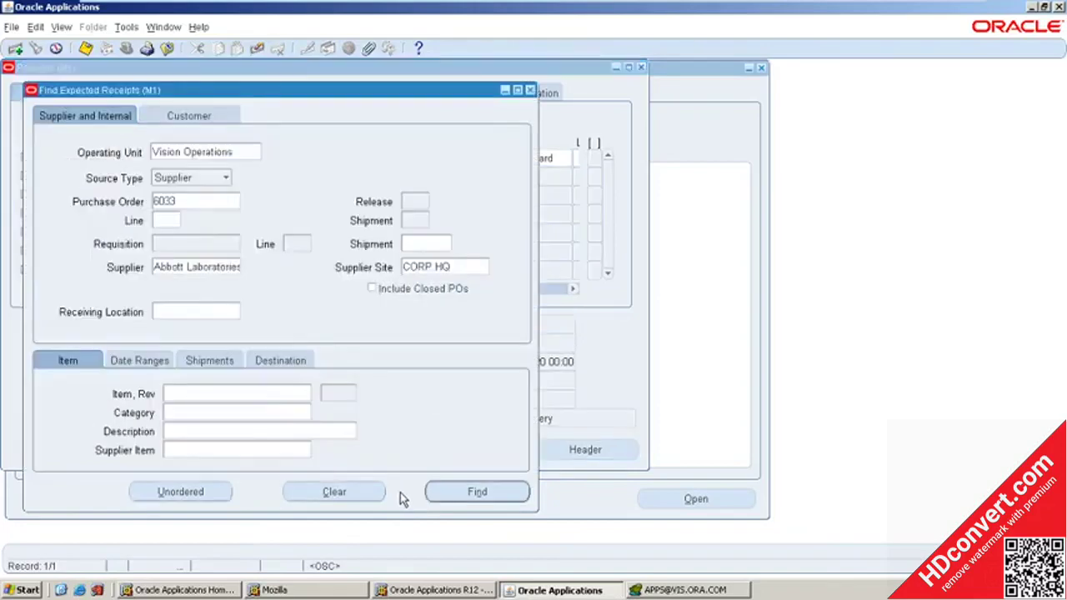
{"action": "left_click", "coordinate": [477, 490]}
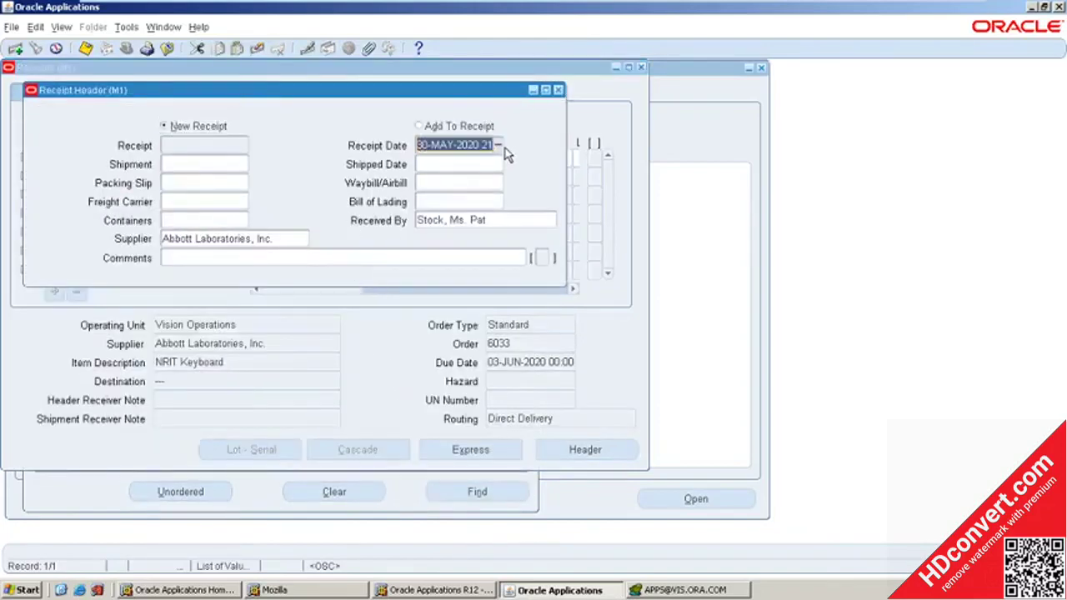
Set the receipt date in the new receipt's header to 30-MAY-2010.
{"action": "left_click", "coordinate": [498, 145]}
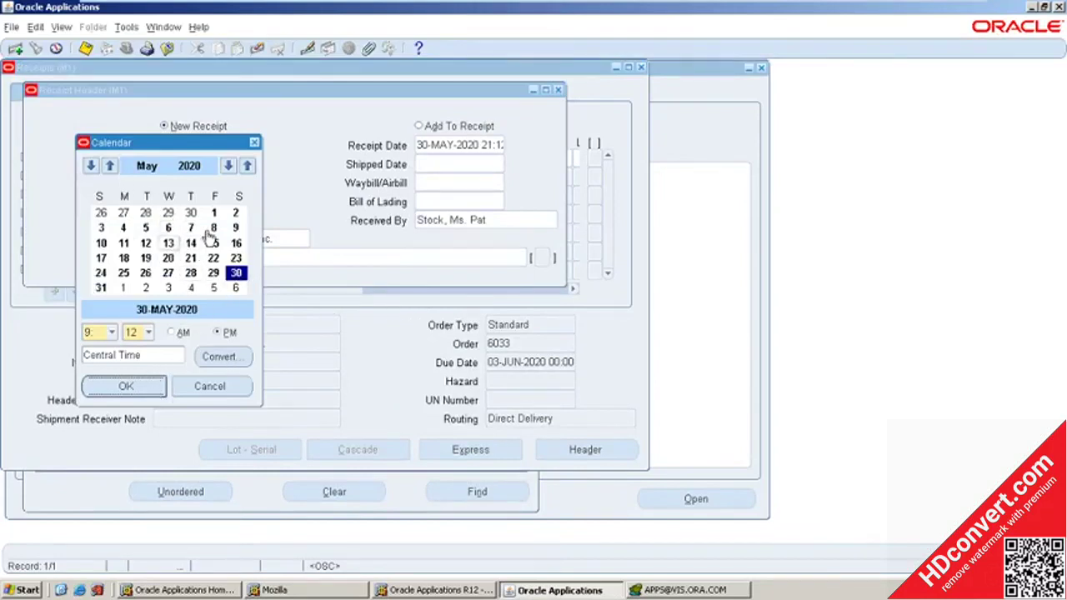
{"action": "left_click", "coordinate": [108, 165]}
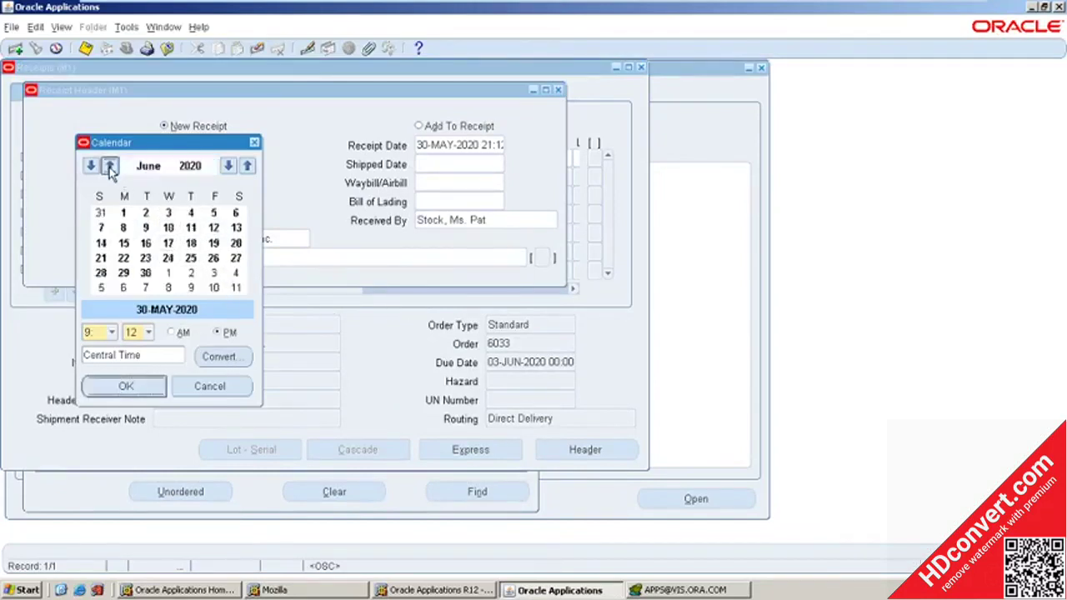
{"action": "left_click", "coordinate": [89, 166]}
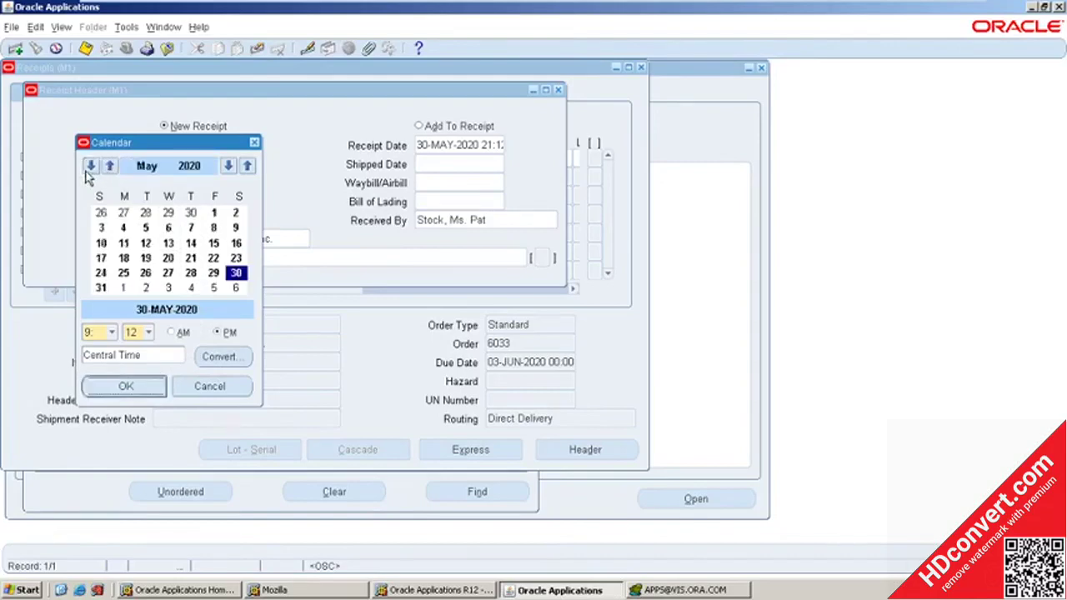
{"action": "left_click", "coordinate": [229, 166]}
{"action": "left_click", "coordinate": [228, 166]}
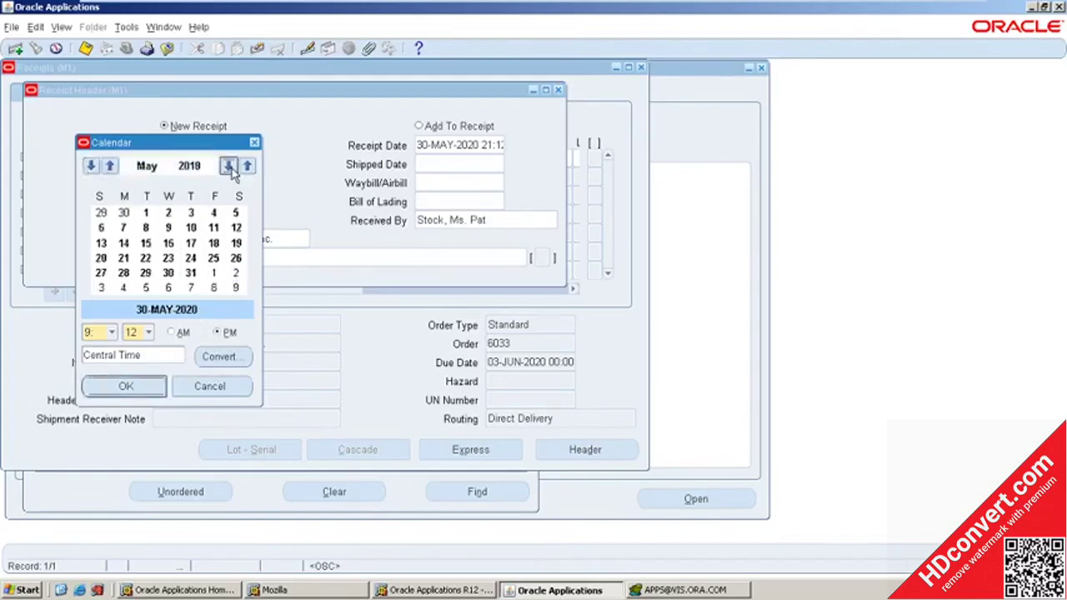
{"action": "left_click", "coordinate": [228, 166]}
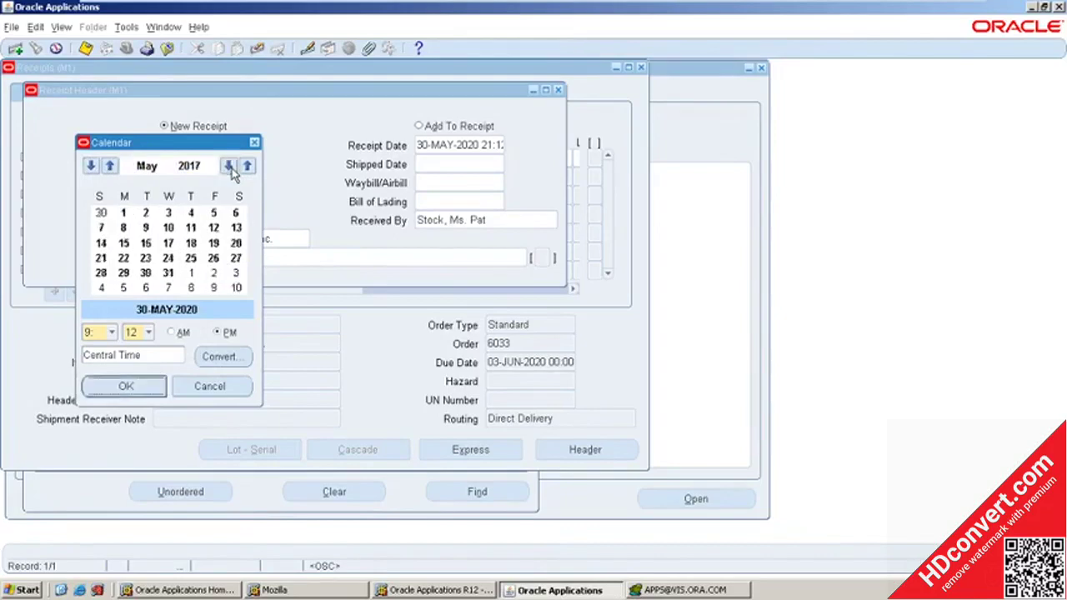
{"action": "left_click", "coordinate": [228, 166]}
{"action": "left_click", "coordinate": [229, 166]}
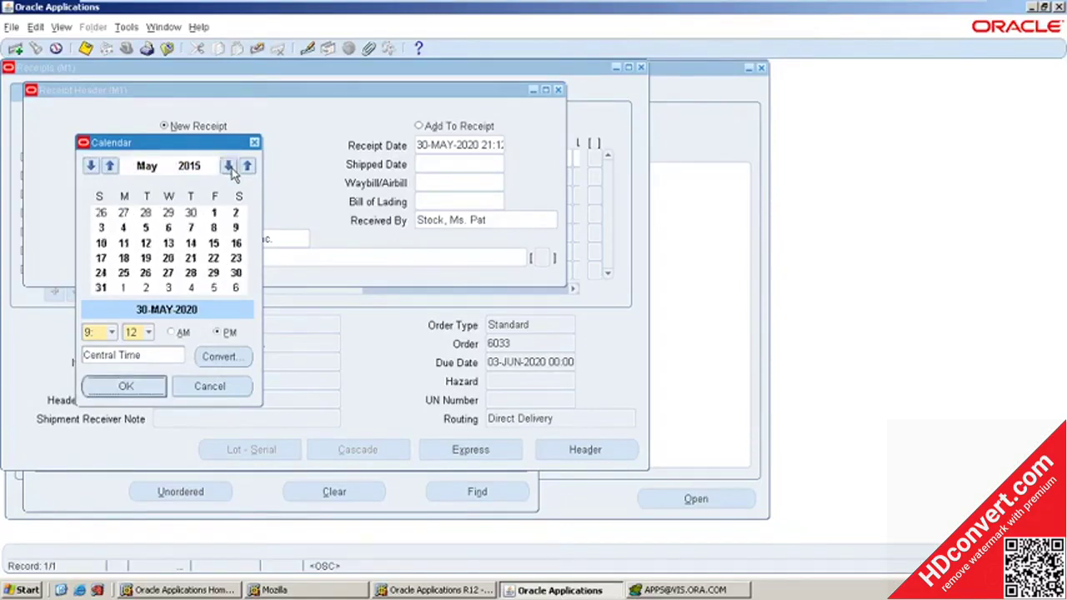
{"action": "left_click", "coordinate": [229, 165]}
{"action": "left_click", "coordinate": [228, 166]}
{"action": "left_click", "coordinate": [228, 166]}
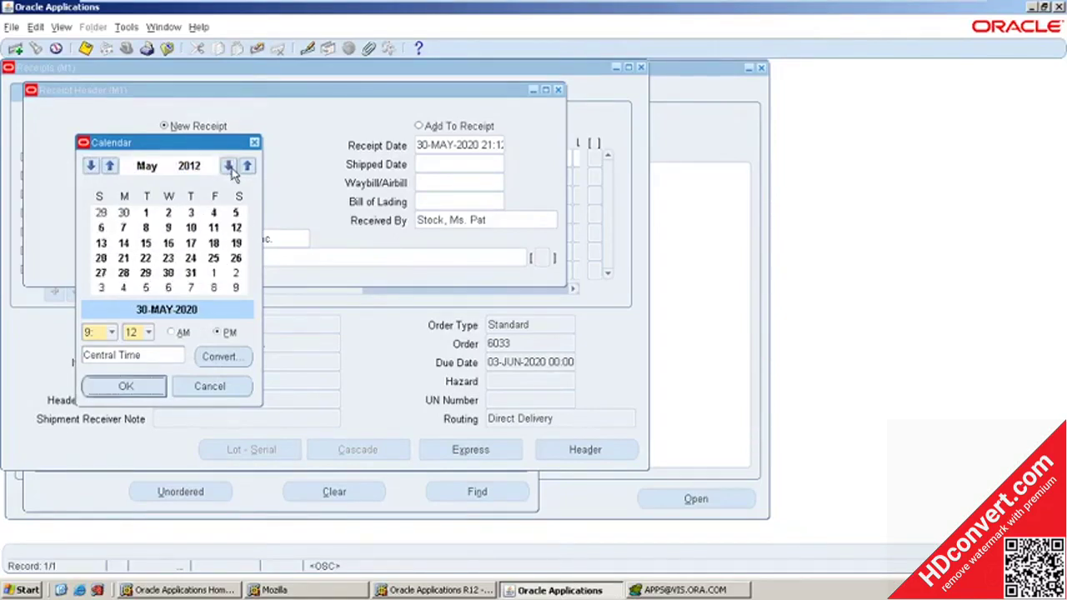
{"action": "left_click", "coordinate": [228, 165]}
{"action": "left_click", "coordinate": [228, 166]}
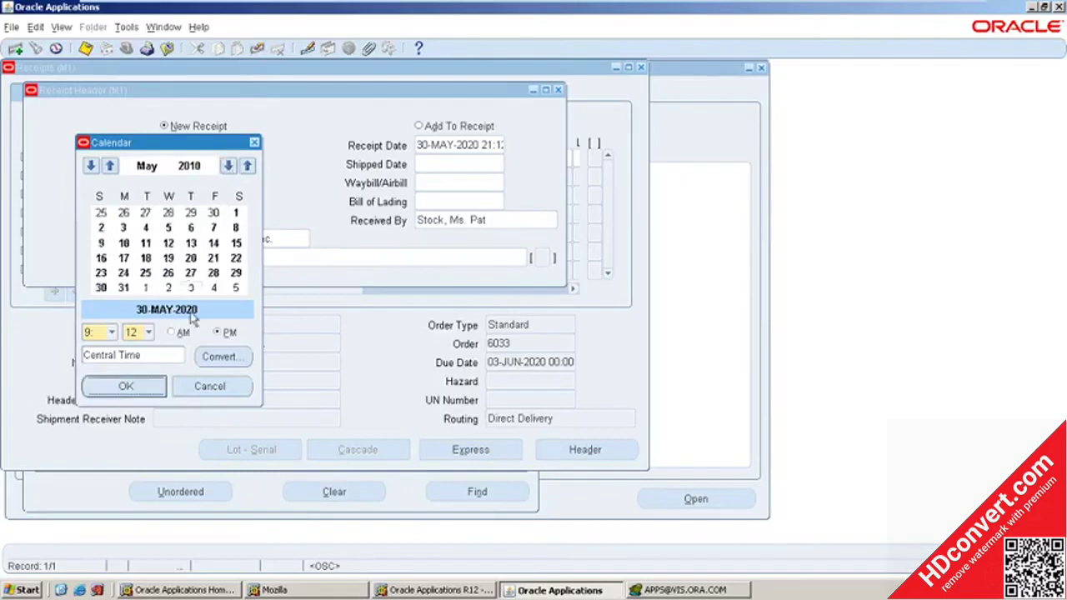
{"action": "left_click", "coordinate": [101, 288]}
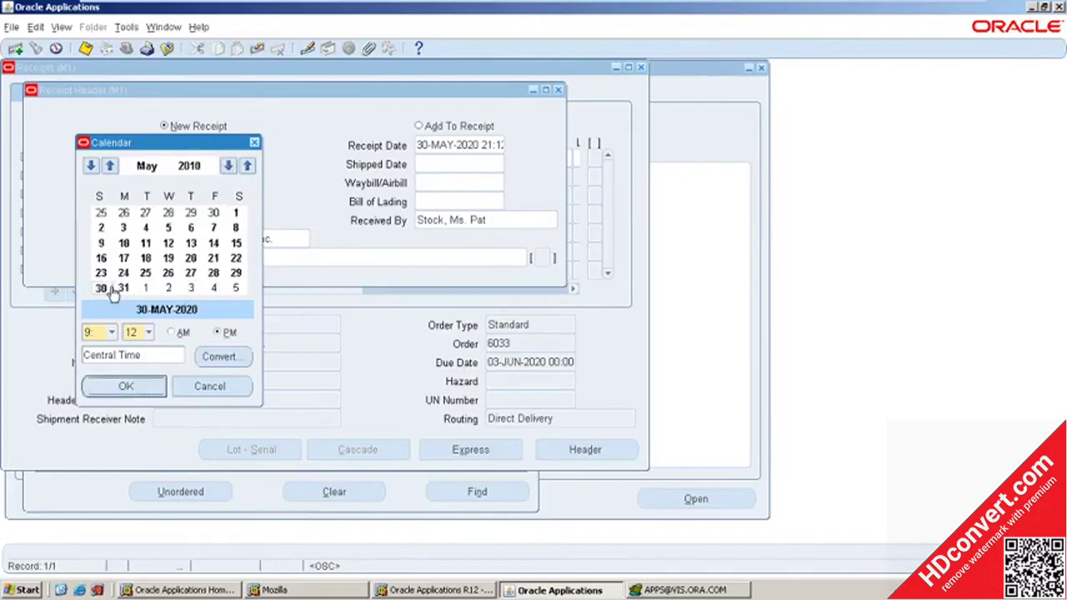
{"action": "left_click", "coordinate": [125, 387]}
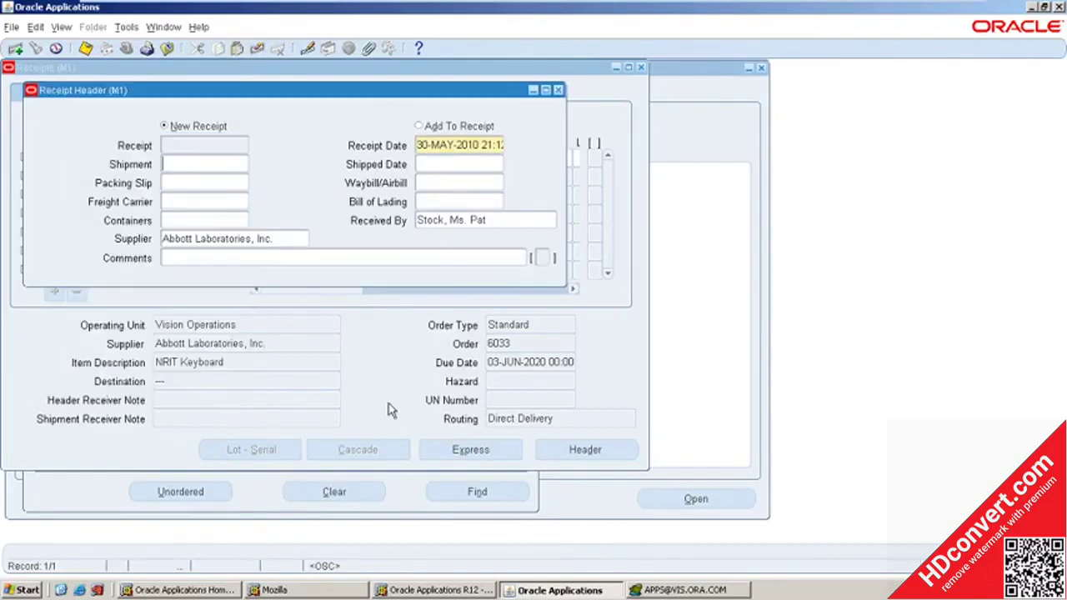
Switch to the receipt lines and select the NRIT Keyboard line for receiving, acknowledging the date tolerance note.
{"action": "left_click", "coordinate": [598, 94]}
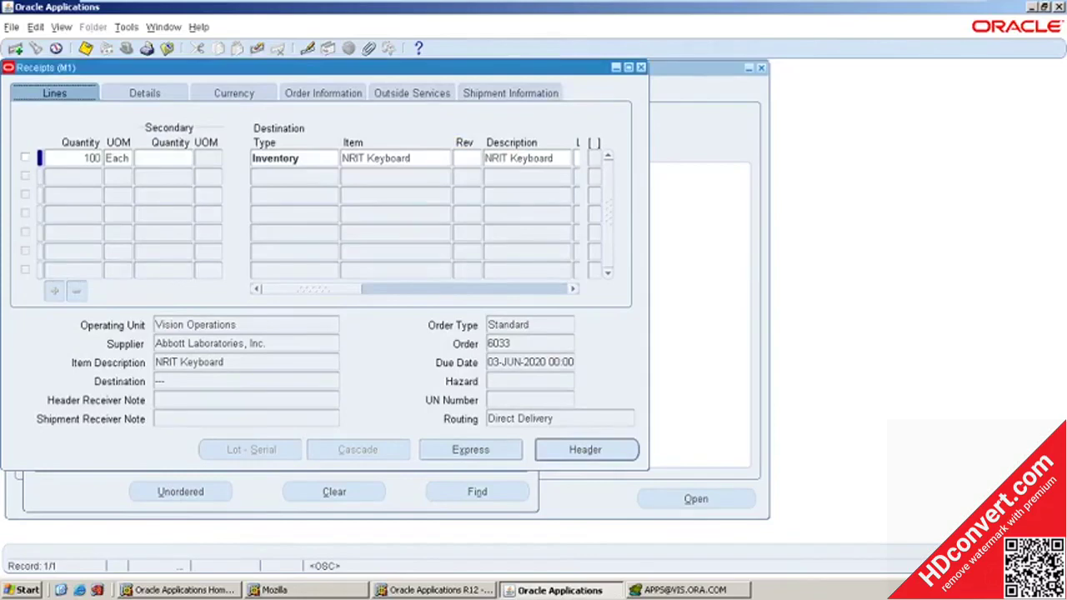
{"action": "left_click", "coordinate": [25, 158]}
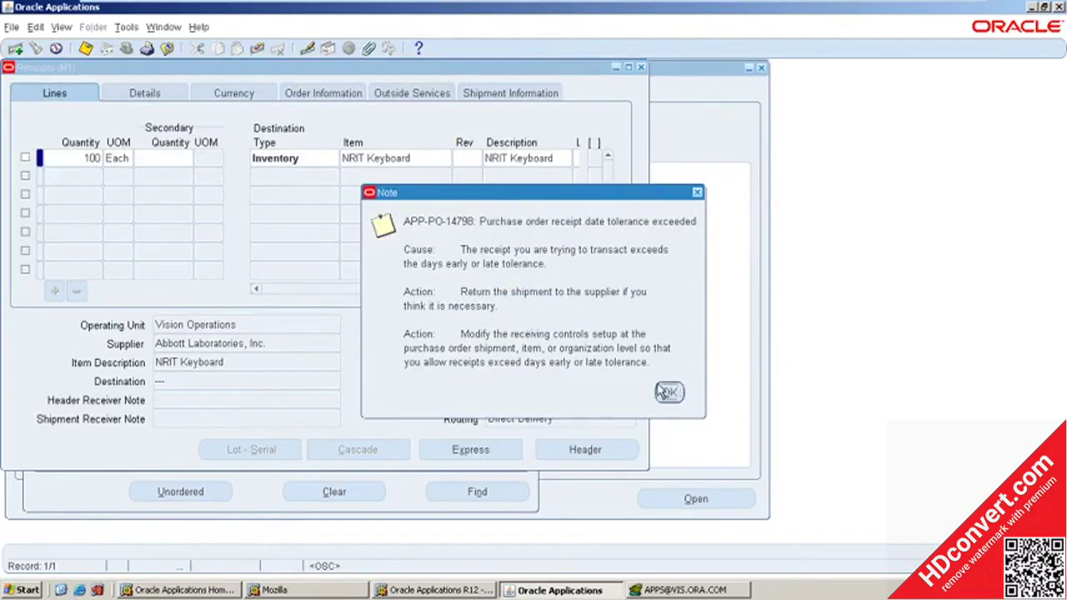
{"action": "left_click", "coordinate": [670, 394]}
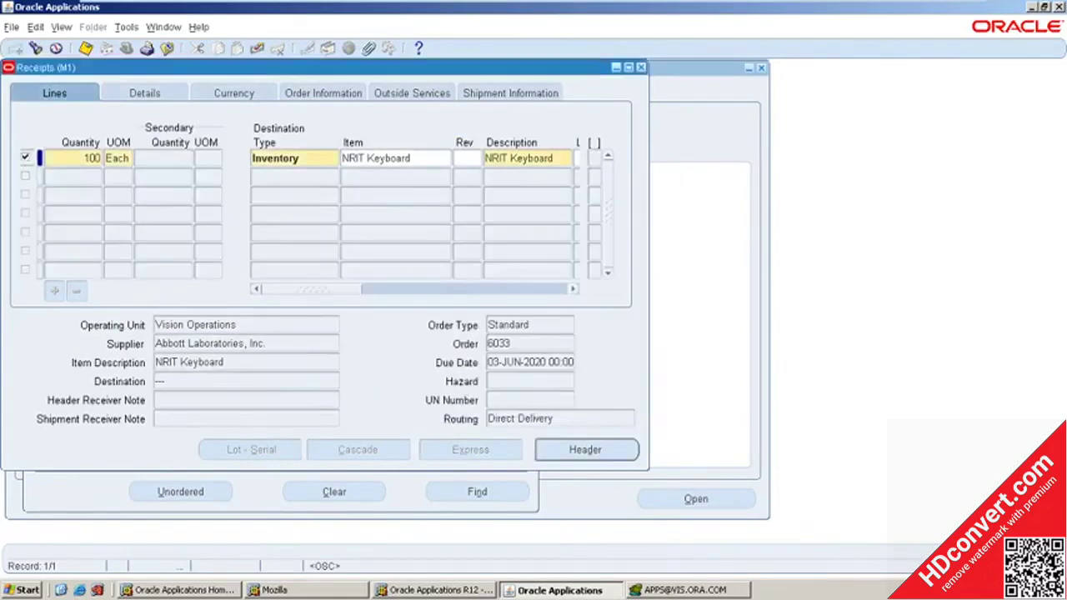
List all deliver-to locations and choose Auckland as the keyboard line's location.
{"action": "left_click_drag", "start_coordinate": [351, 295], "coordinate": [382, 295]}
{"action": "left_click", "coordinate": [542, 158]}
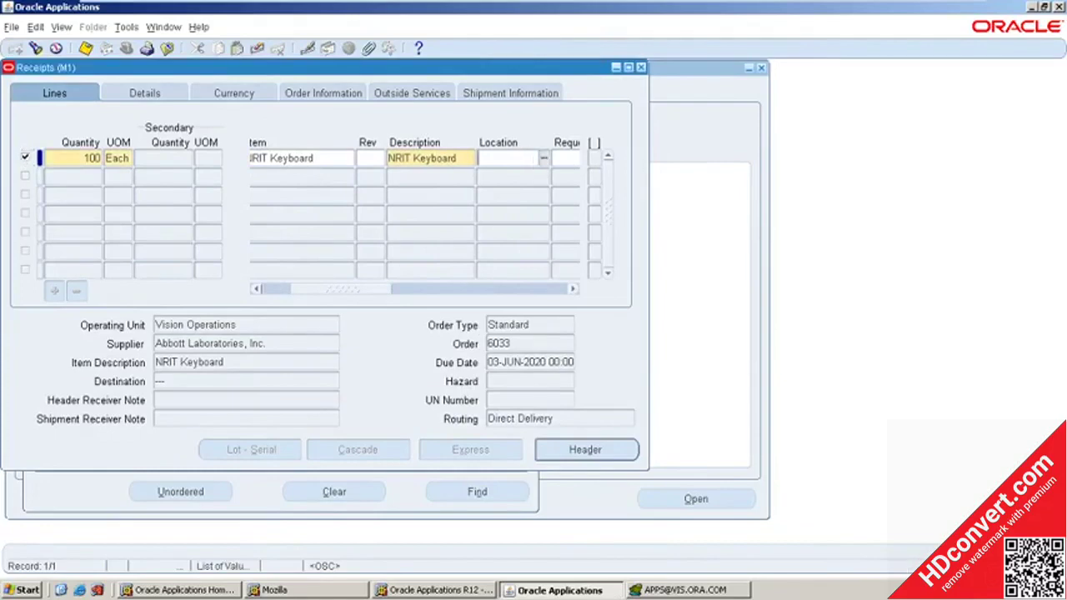
{"action": "left_click", "coordinate": [542, 158]}
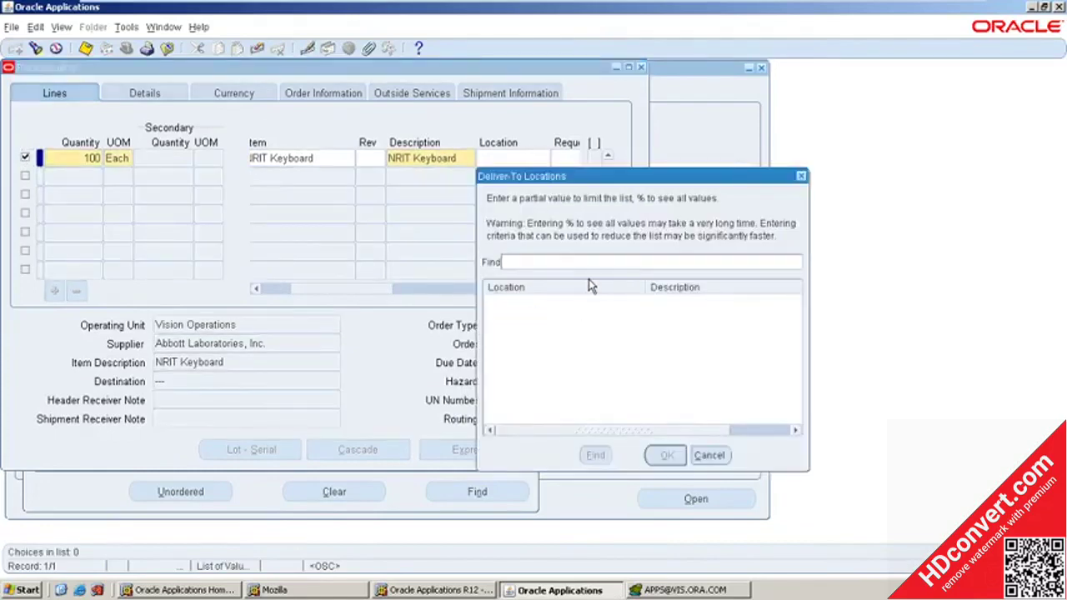
{"action": "type", "text": "%"}
{"action": "left_click", "coordinate": [595, 455]}
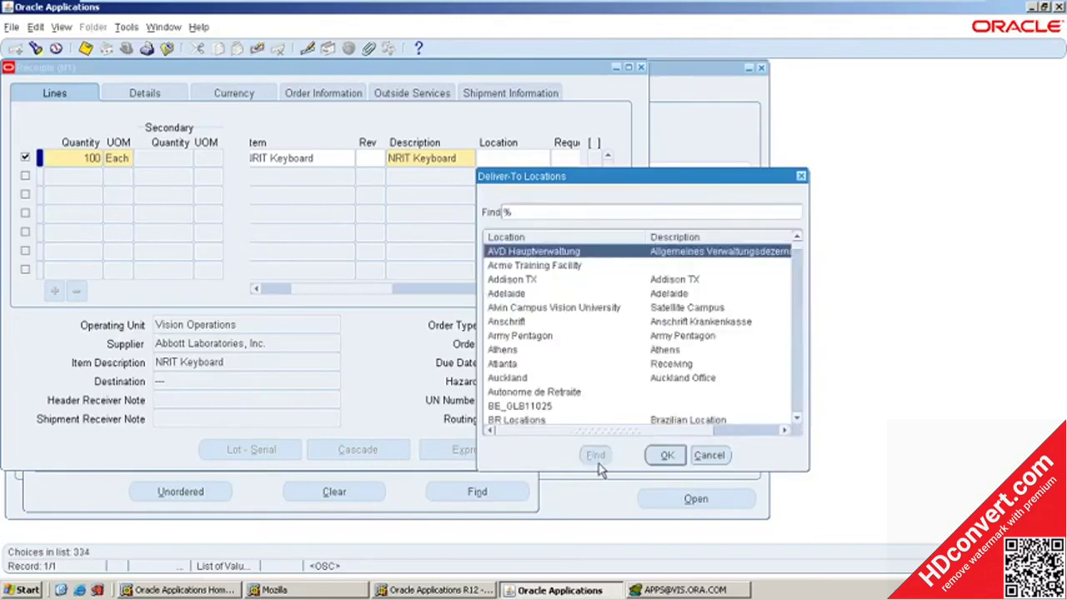
{"action": "double_click", "coordinate": [508, 377]}
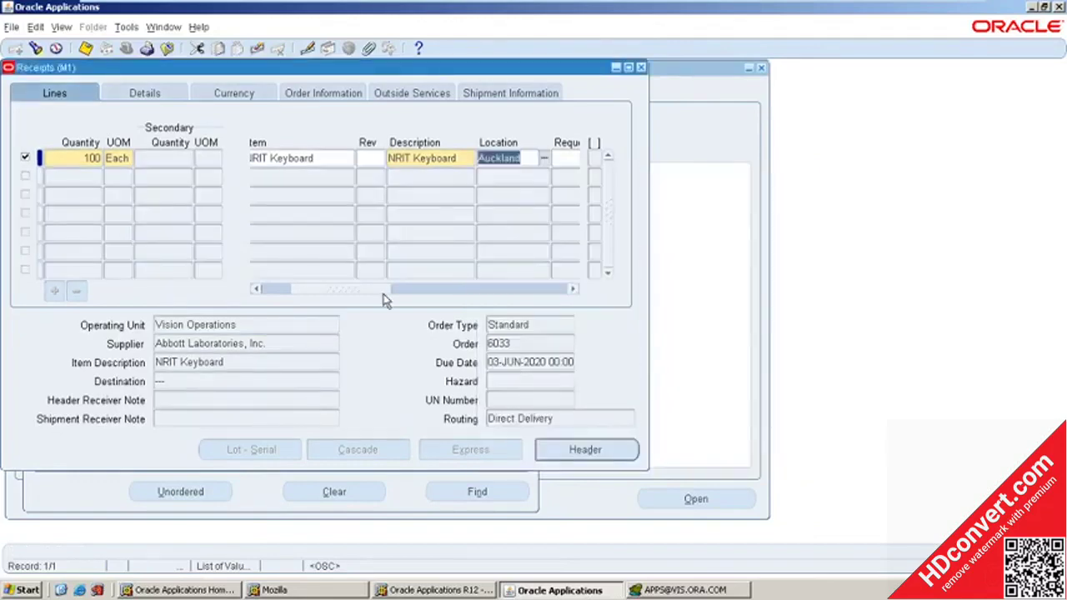
Choose the Depot subinventory for the keyboard receipt line and save the receipt.
{"action": "left_click_drag", "start_coordinate": [385, 290], "coordinate": [451, 290]}
{"action": "key", "text": "Tab"}
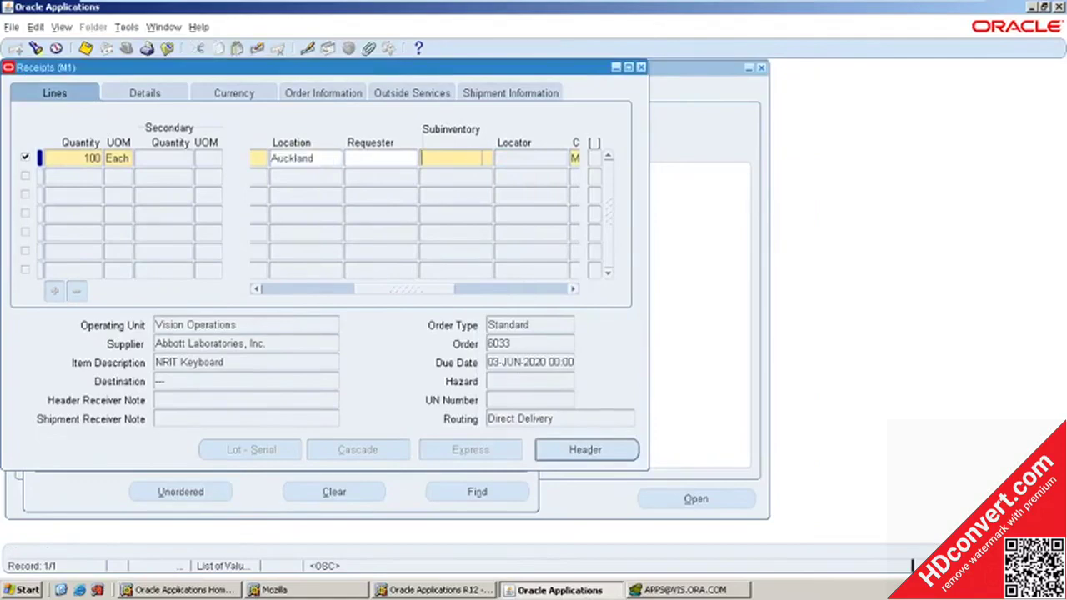
{"action": "key", "text": "ctrl+l"}
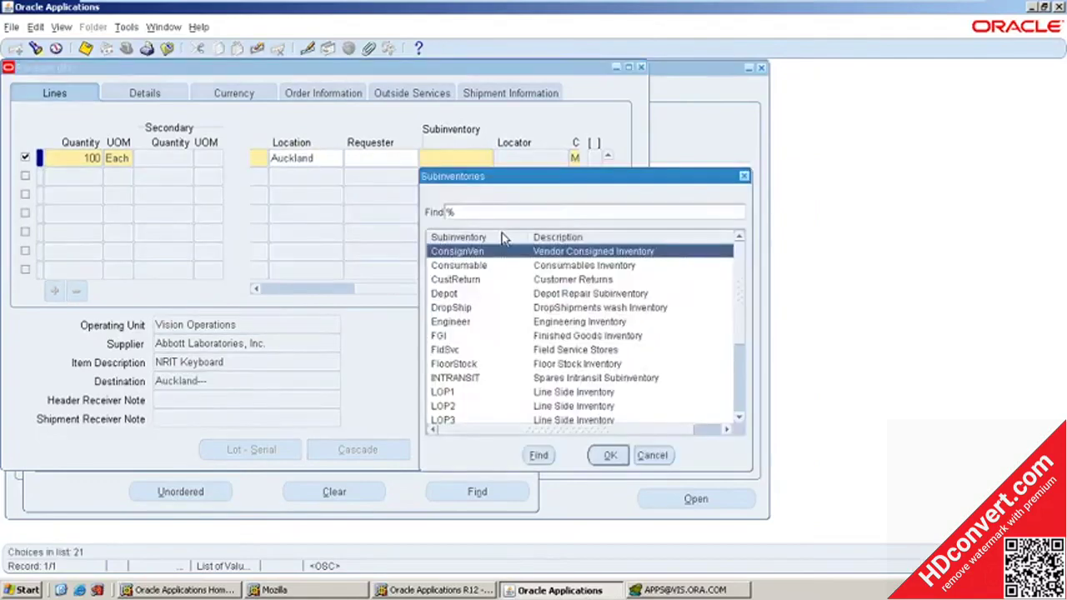
{"action": "double_click", "coordinate": [479, 293]}
{"action": "key", "text": "Tab"}
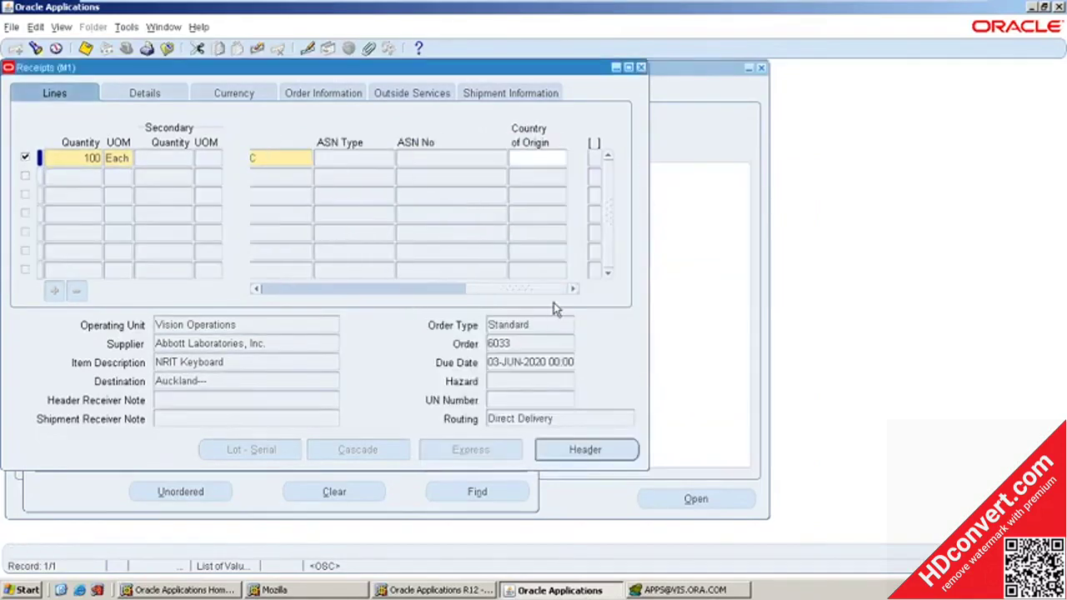
{"action": "left_click", "coordinate": [85, 48]}
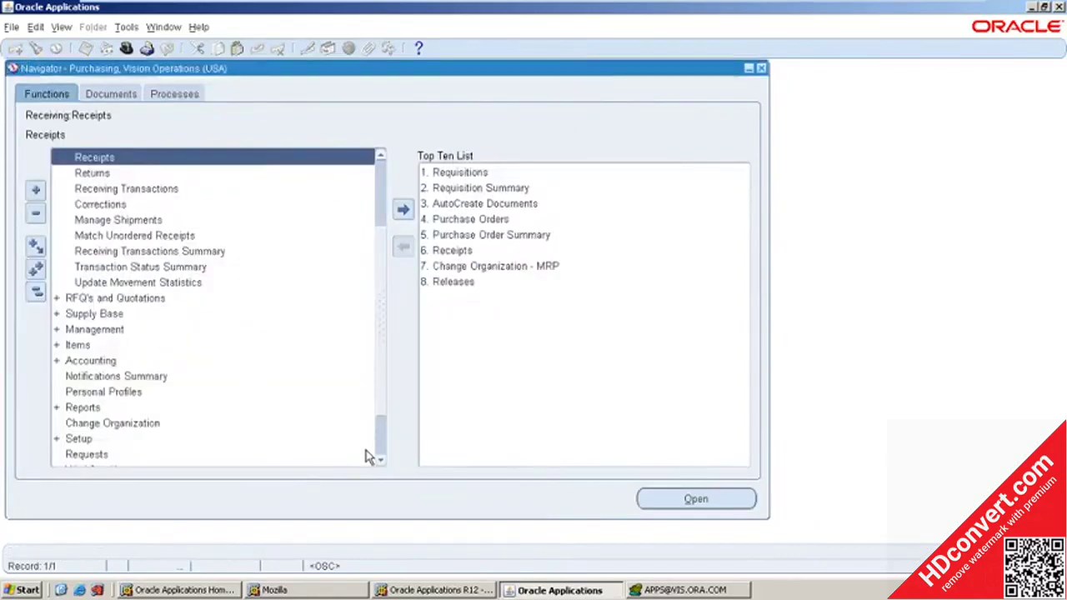
Find the expected receipts for the keyboard purchase order, check its receipt header and line, and close the receipt windows.
{"action": "double_click", "coordinate": [190, 160]}
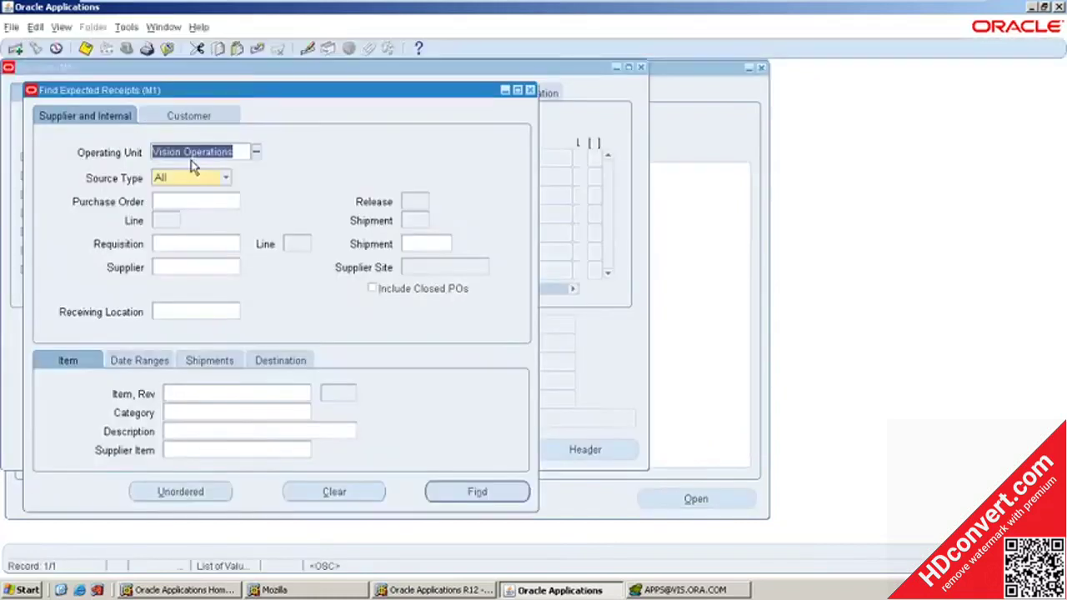
{"action": "left_click", "coordinate": [192, 201]}
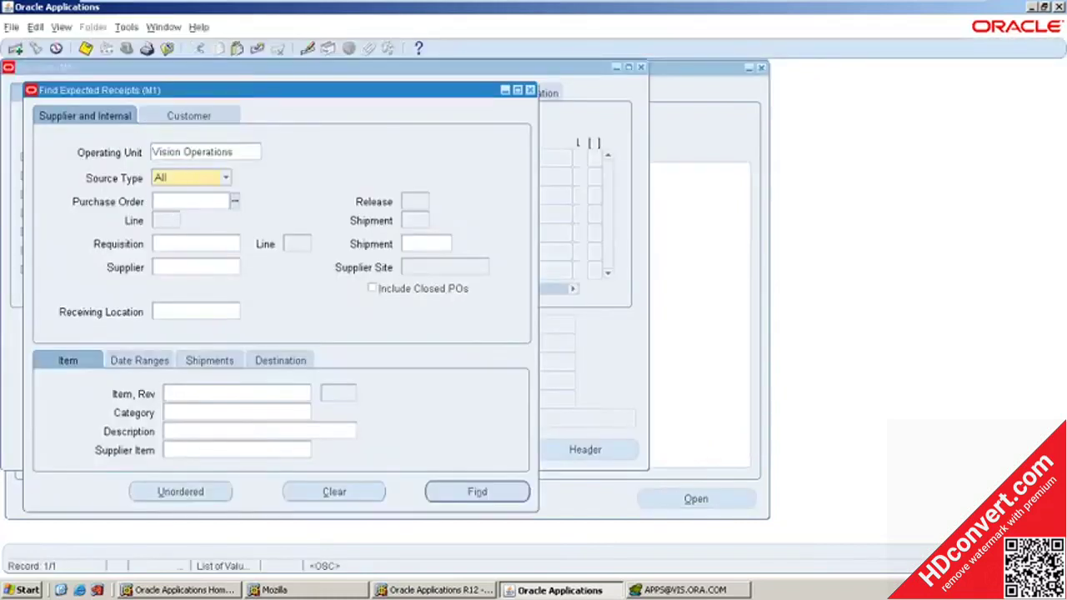
{"action": "type", "text": "6033"}
{"action": "key", "text": "Tab"}
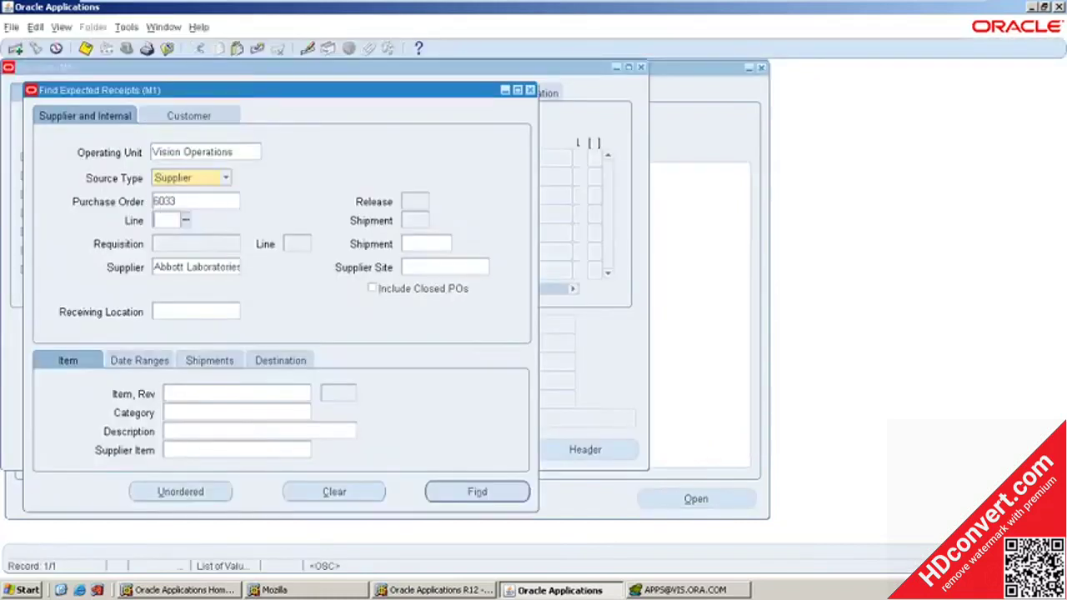
{"action": "left_click", "coordinate": [453, 499]}
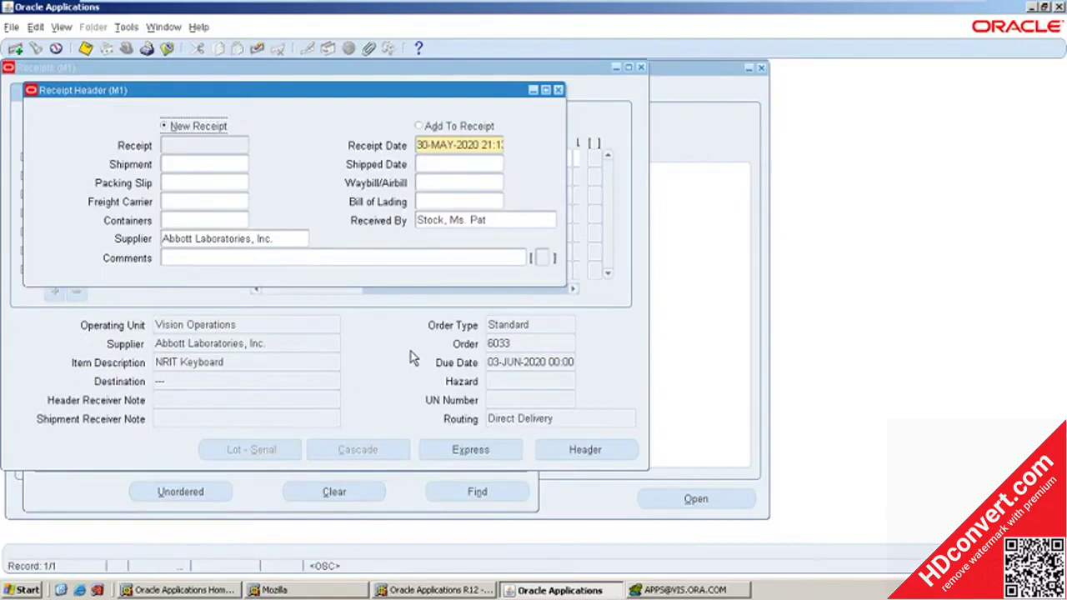
{"action": "left_click", "coordinate": [558, 90]}
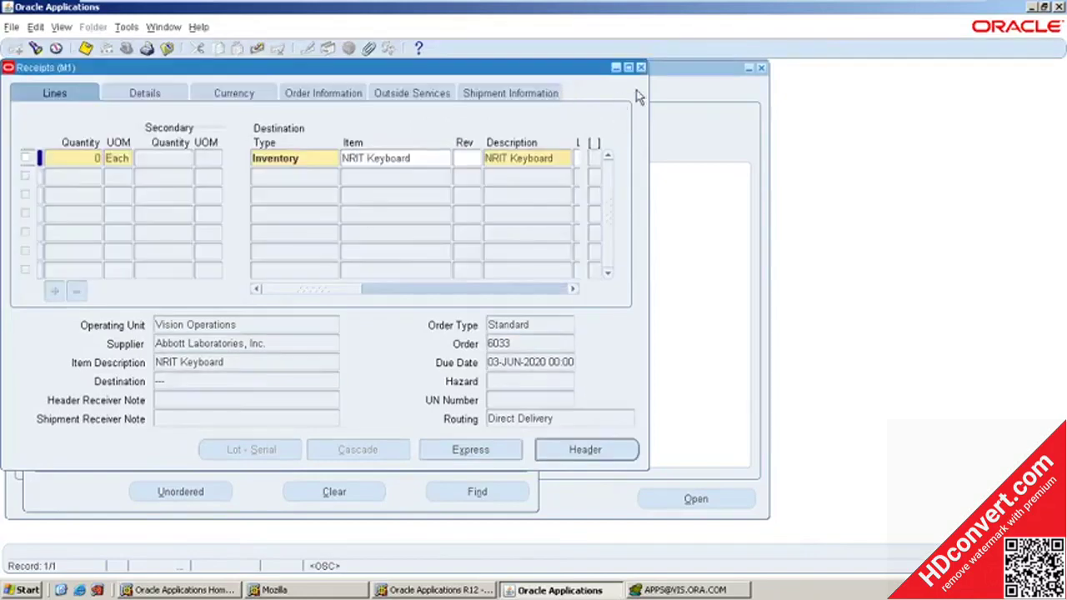
{"action": "left_click", "coordinate": [641, 68]}
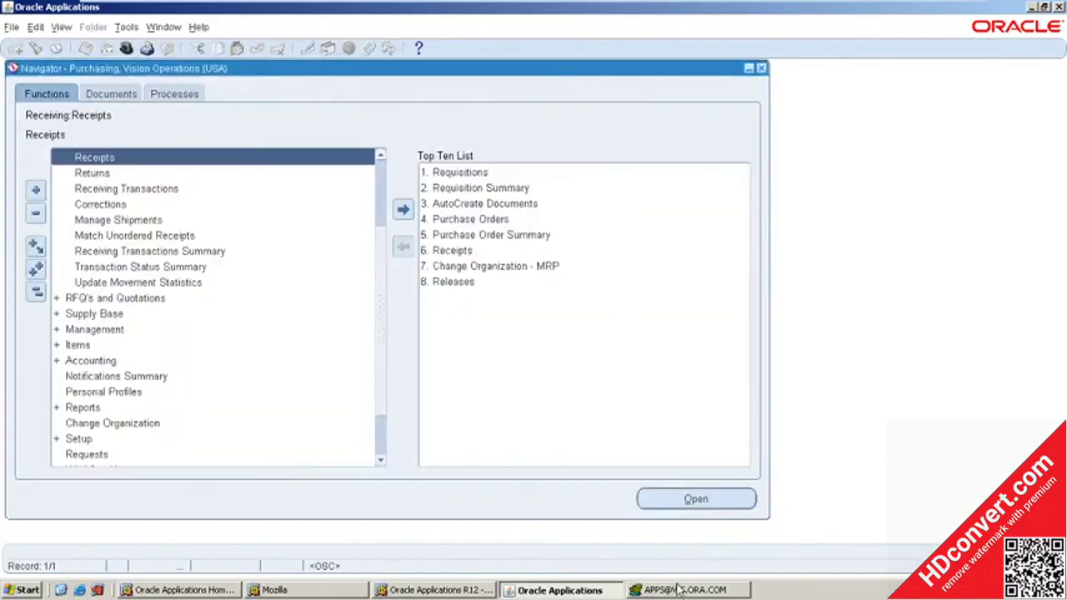
Switch to Toad and add the heading "Receiving", underlined with equals signs, below the po_distributions_all query.
{"action": "left_click", "coordinate": [675, 590]}
{"action": "scroll", "coordinate": [533, 217], "scroll_direction": "down", "scroll_amount": 3}
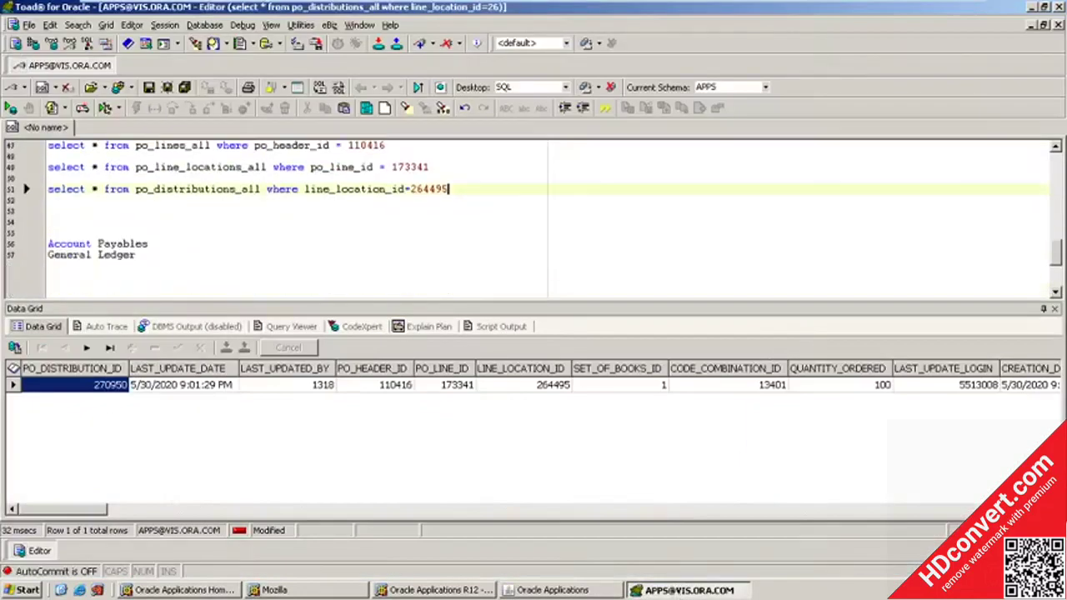
{"action": "key", "text": "Return"}
{"action": "key", "text": "Return"}
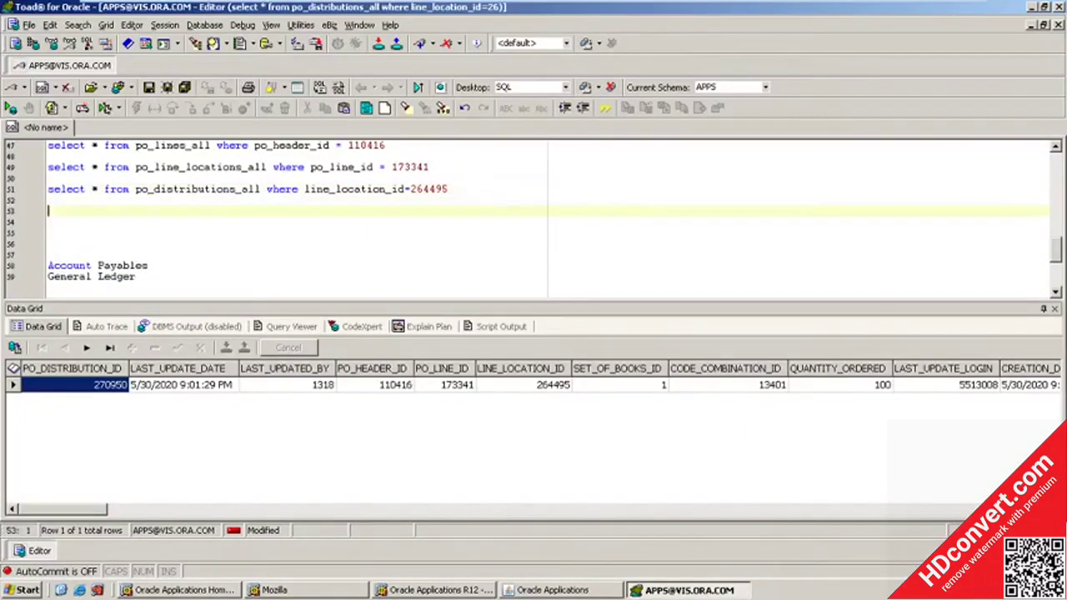
{"action": "key", "text": "Return"}
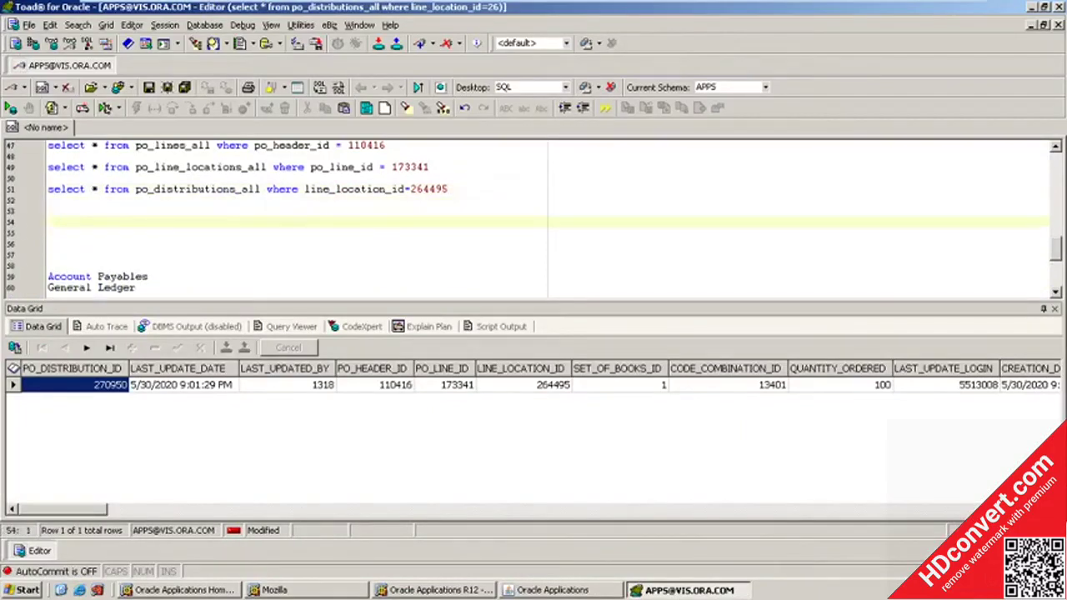
{"action": "type", "text": "Receiving"}
{"action": "key", "text": "Return"}
{"action": "type", "text": "-------"}
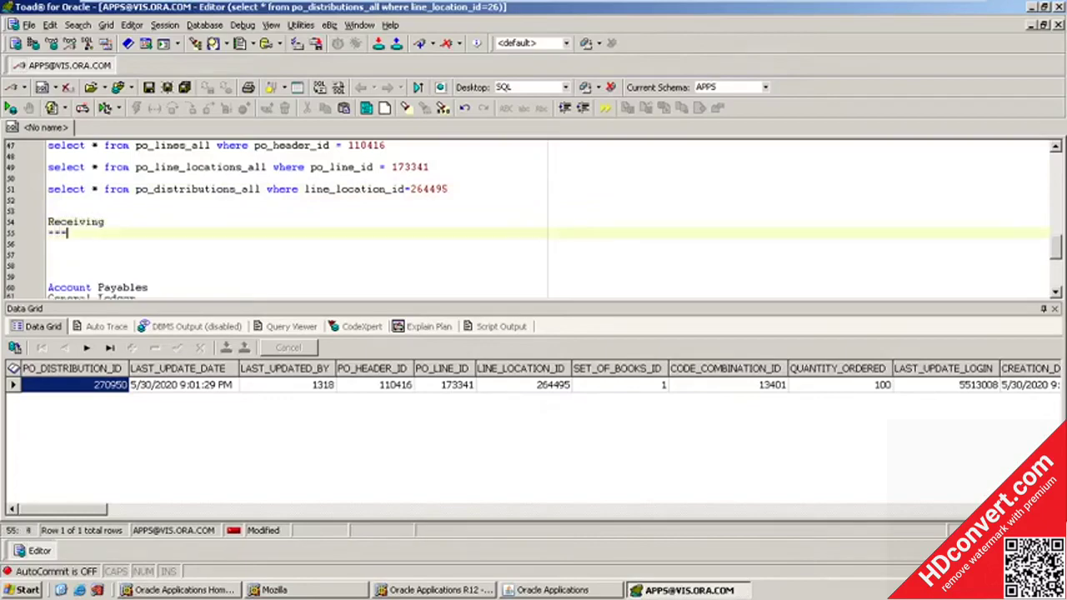
{"action": "type", "text": "--"}
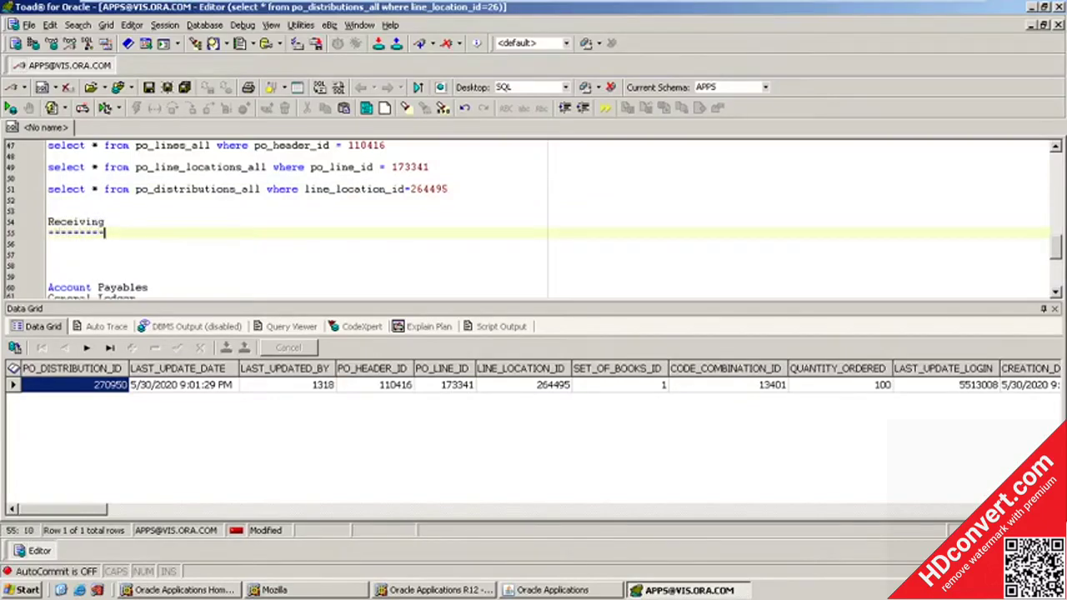
{"action": "key", "text": "Return"}
{"action": "key", "text": "Return"}
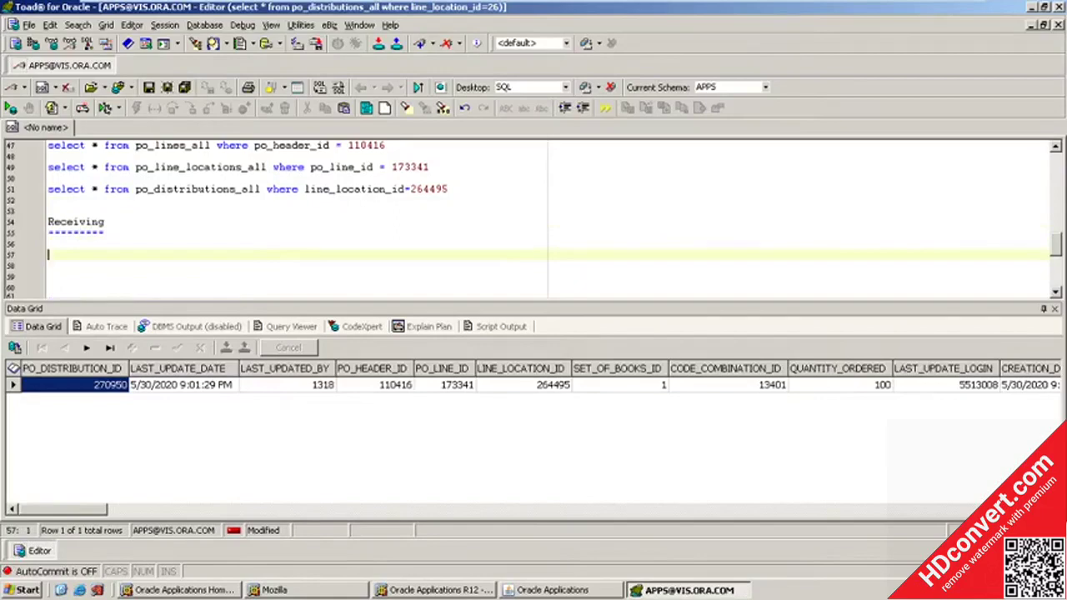
Write and run the query "Select * from rcv_shipment_headers order by receipt_num desc" under the Receiving heading.
{"action": "type", "text": "Select * from"}
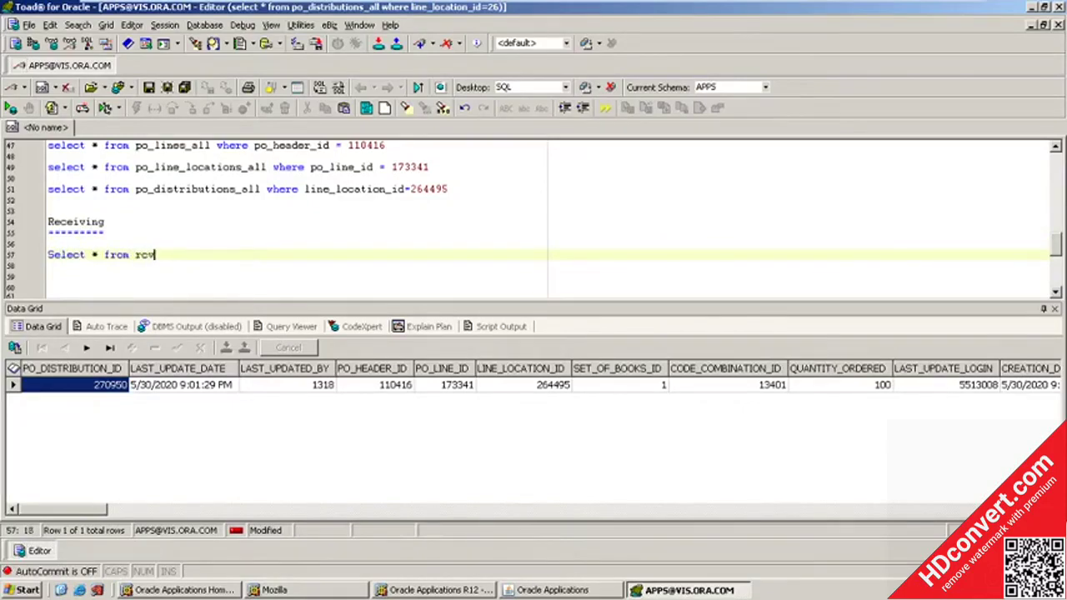
{"action": "type", "text": "rcv_shipment_header"}
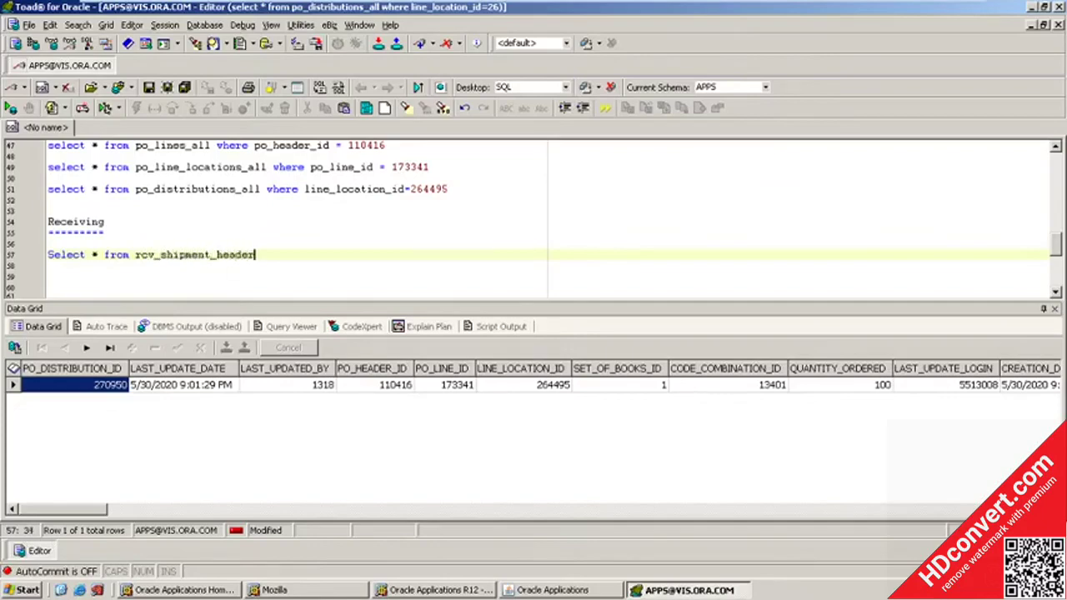
{"action": "type", "text": "s where"}
{"action": "key", "text": "BackSpace"}
{"action": "key", "text": "BackSpace"}
{"action": "key", "text": "BackSpace"}
{"action": "key", "text": "BackSpace"}
{"action": "key", "text": "BackSpace"}
{"action": "key", "text": "BackSpace"}
{"action": "type", "text": "order by rec"}
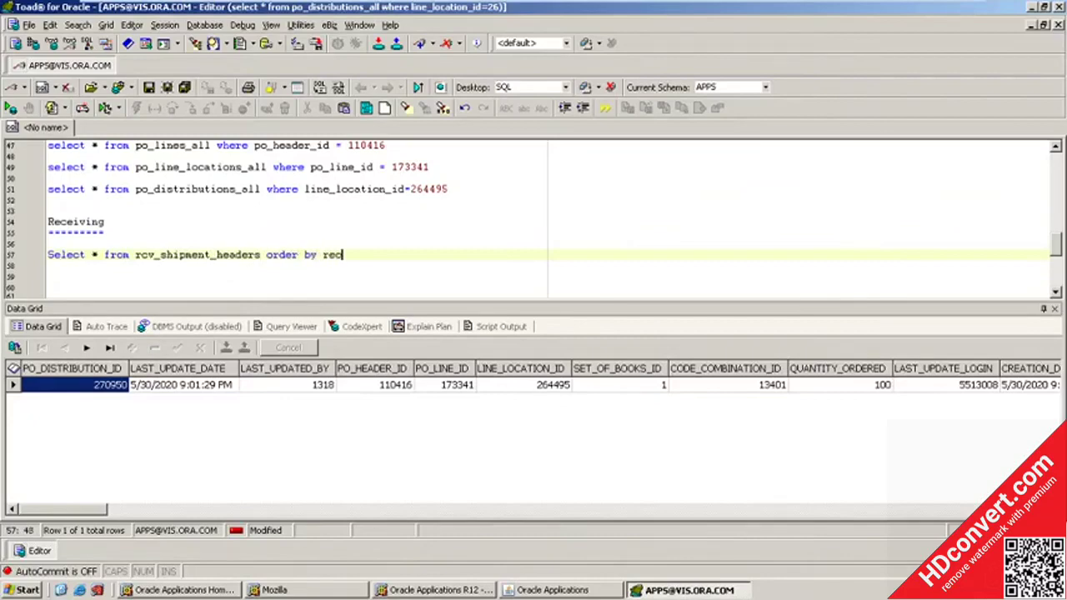
{"action": "type", "text": "eipt_num desc"}
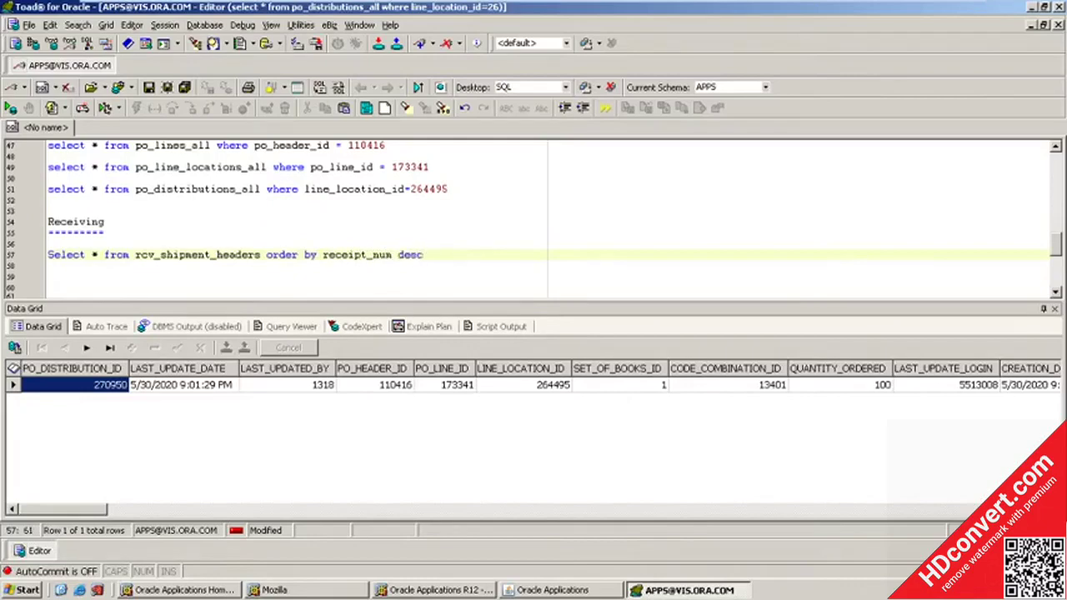
{"action": "key", "text": "F9"}
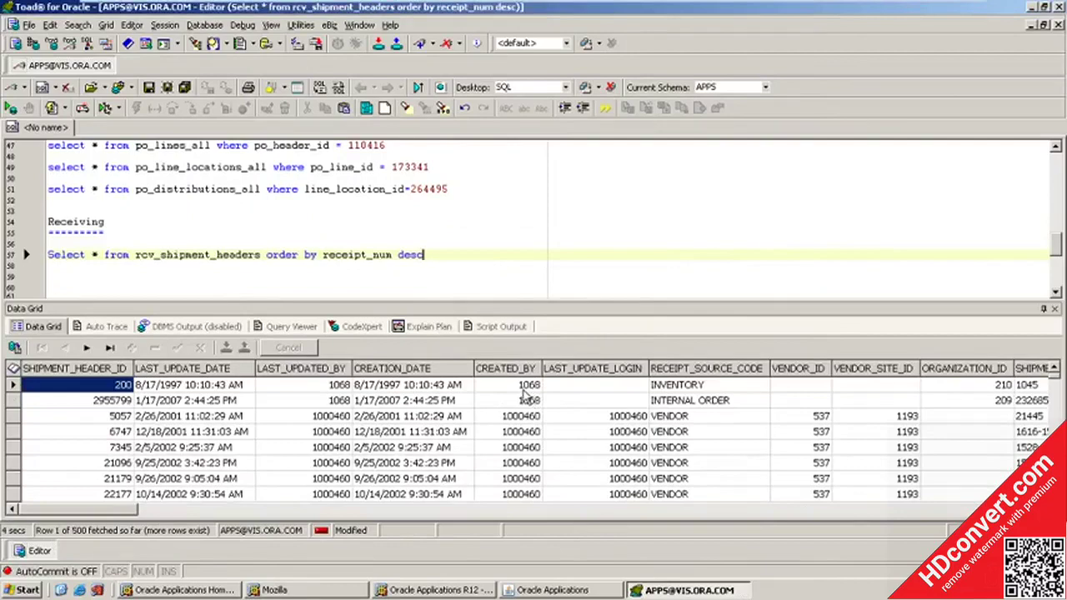
Examine the columns of the rcv_shipment_headers results, including the shipment and receipt numbers, and return to the first columns.
{"action": "left_click", "coordinate": [524, 390]}
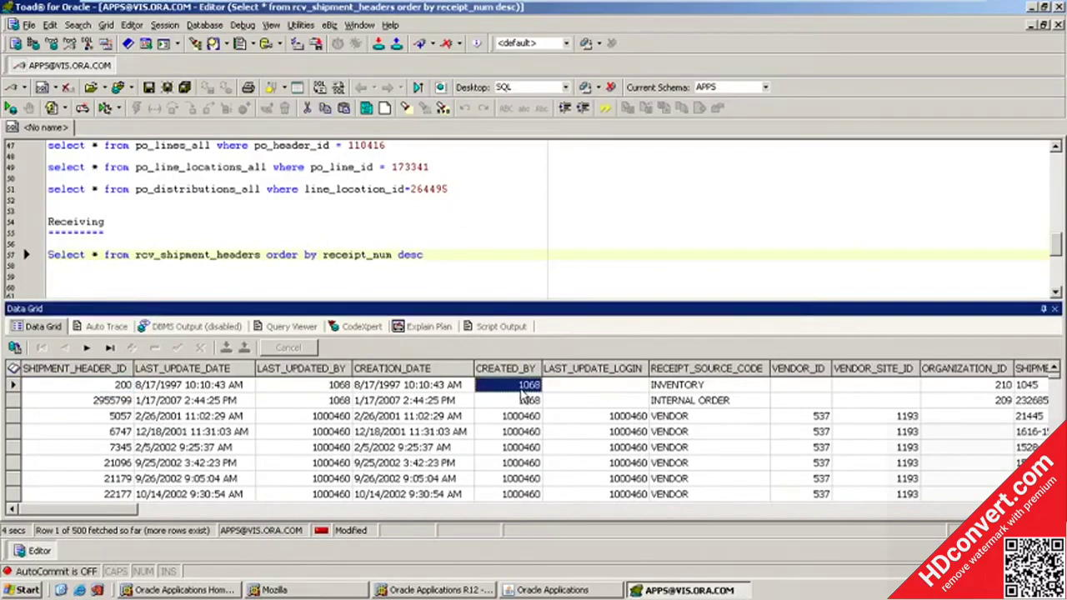
{"action": "key", "text": "Right"}
{"action": "key", "text": "Right"}
{"action": "key", "text": "Right"}
{"action": "key", "text": "Right"}
{"action": "key", "text": "Right"}
{"action": "key", "text": "Right"}
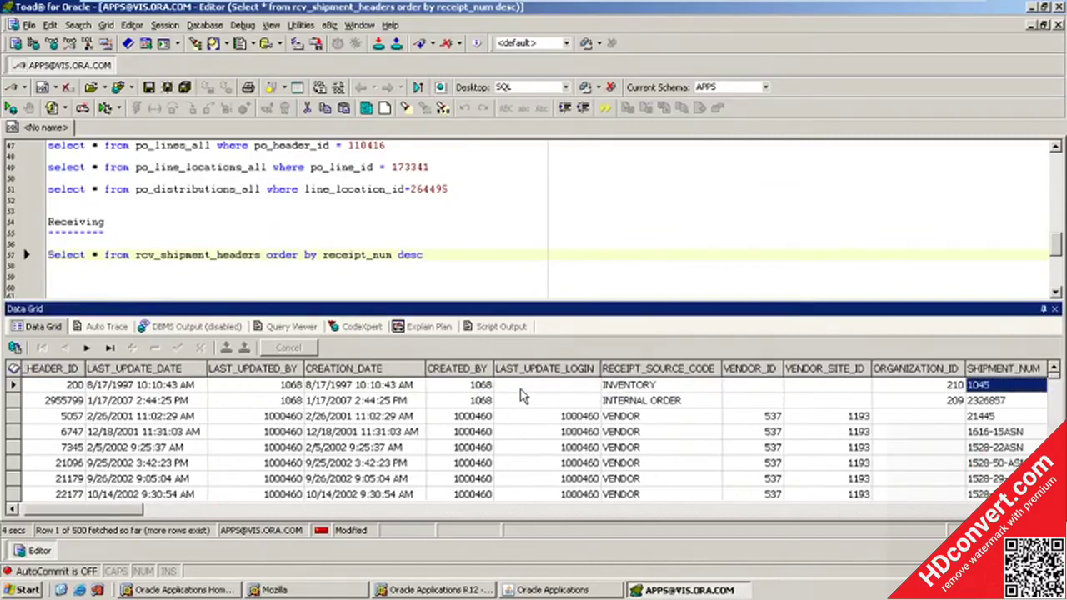
{"action": "key", "text": "Right"}
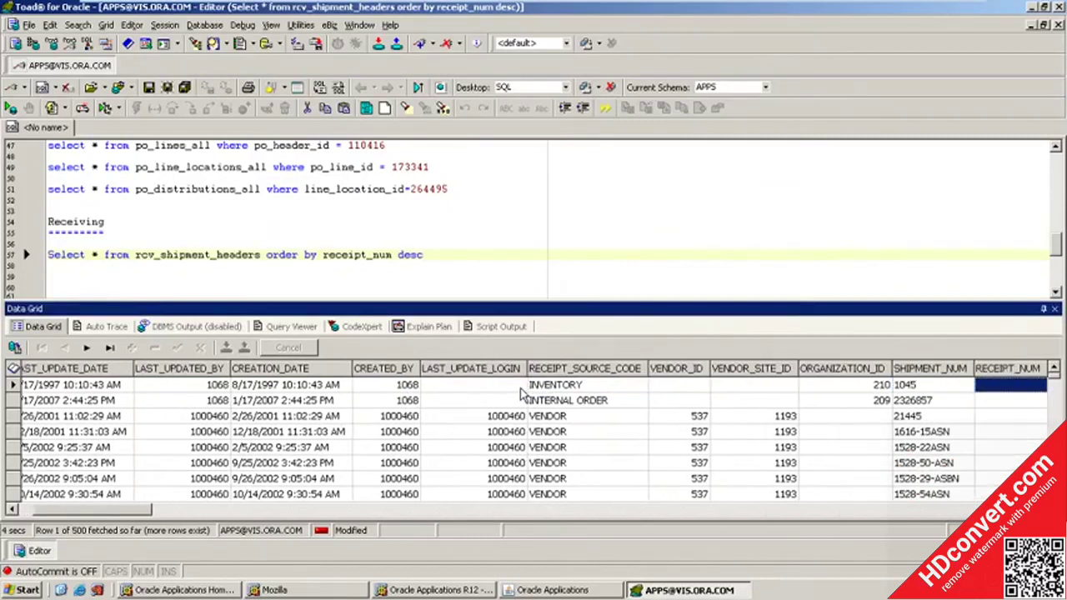
{"action": "key", "text": "Right"}
{"action": "key", "text": "Right"}
{"action": "key", "text": "Right"}
{"action": "key", "text": "Right"}
{"action": "key", "text": "Right"}
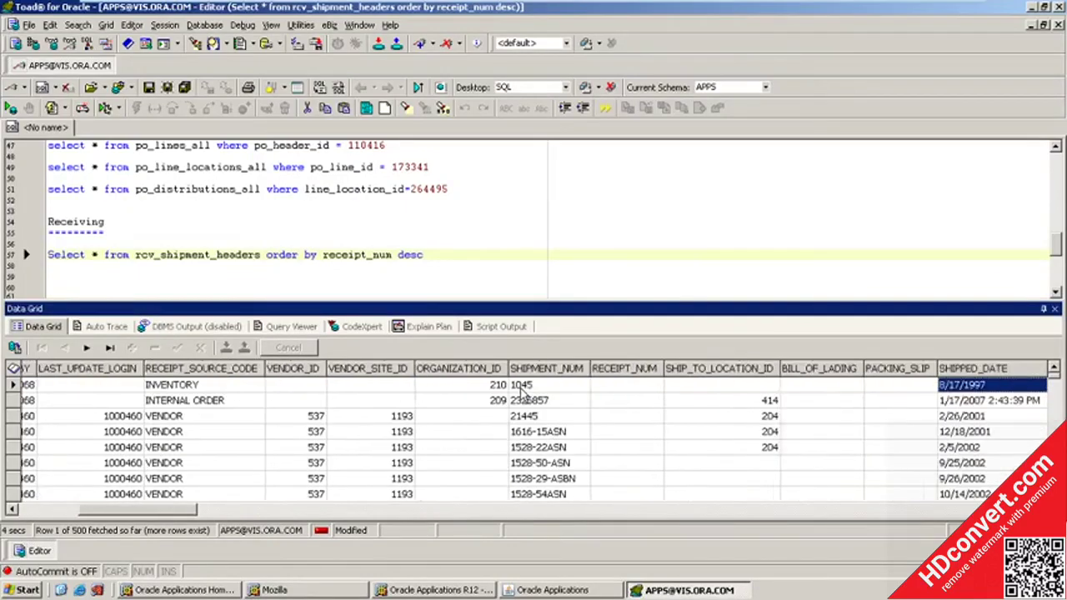
{"action": "key", "text": "Right"}
{"action": "key", "text": "Right"}
{"action": "key", "text": "Right"}
{"action": "key", "text": "Right"}
{"action": "key", "text": "Right"}
{"action": "key", "text": "Right"}
{"action": "key", "text": "Right"}
{"action": "key", "text": "Right"}
{"action": "key", "text": "Right"}
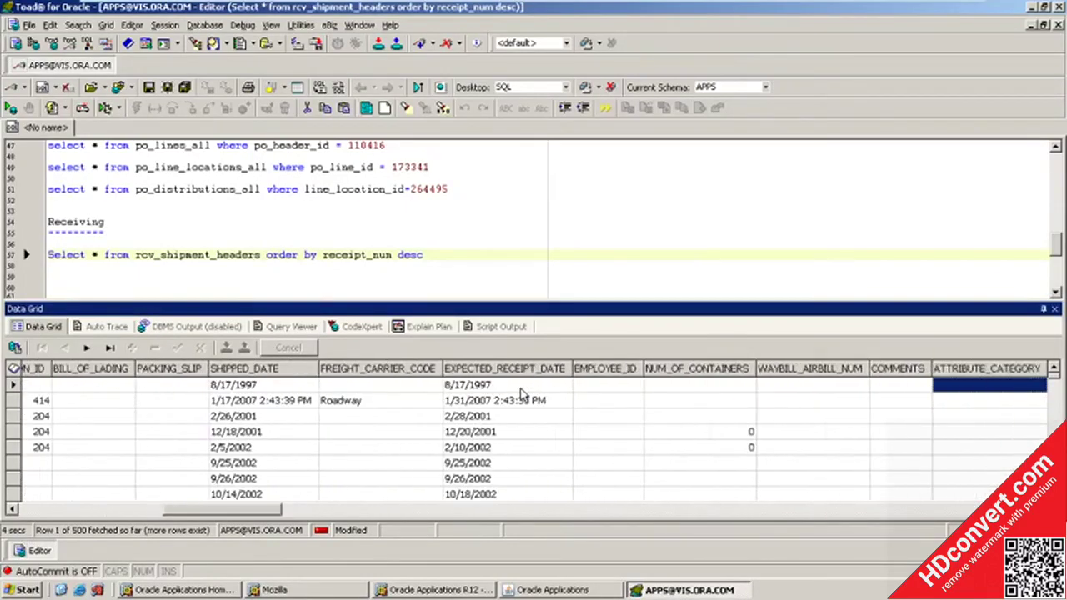
{"action": "key", "text": "Right"}
{"action": "key", "text": "Right"}
{"action": "key", "text": "Right"}
{"action": "key", "text": "Right"}
{"action": "key", "text": "Right"}
{"action": "key", "text": "Right"}
{"action": "key", "text": "Right"}
{"action": "key", "text": "Right"}
{"action": "key", "text": "Right"}
{"action": "key", "text": "Right"}
{"action": "key", "text": "Right"}
{"action": "key", "text": "Right"}
{"action": "key", "text": "Right"}
{"action": "key", "text": "Right"}
{"action": "key", "text": "Right"}
{"action": "key", "text": "Right"}
{"action": "key", "text": "Right"}
{"action": "key", "text": "Right"}
{"action": "key", "text": "Right"}
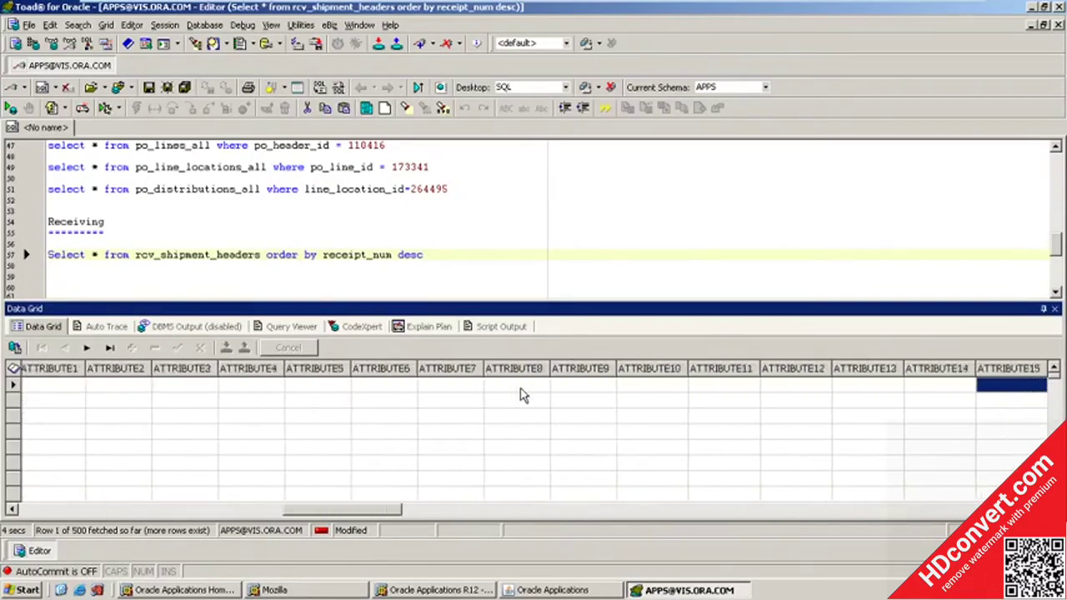
{"action": "key", "text": "Right"}
{"action": "key", "text": "Right"}
{"action": "key", "text": "Right"}
{"action": "key", "text": "Right"}
{"action": "key", "text": "Right"}
{"action": "key", "text": "Right"}
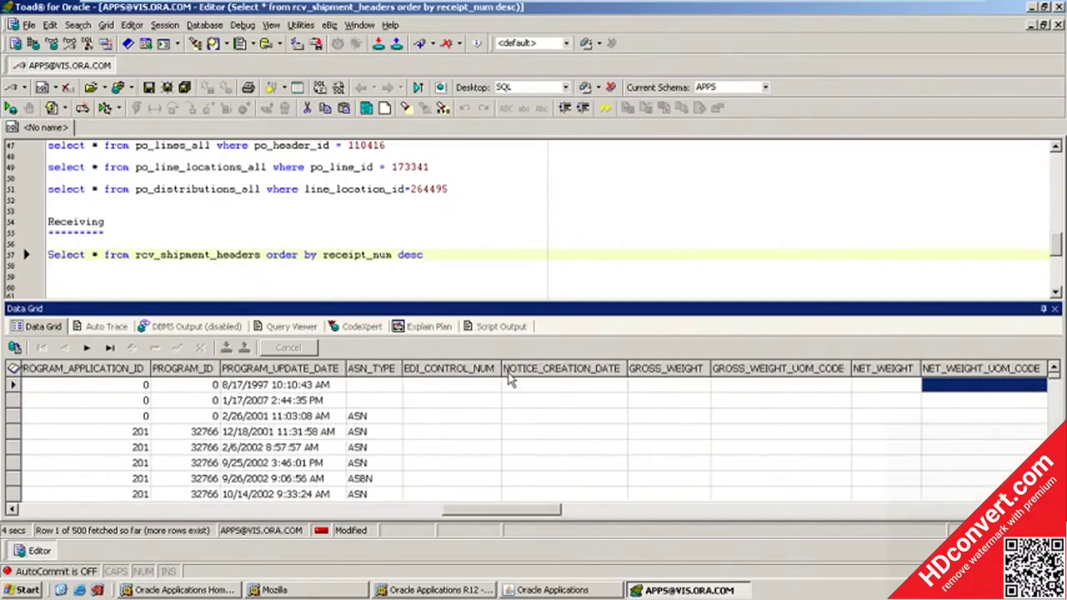
{"action": "left_click_drag", "start_coordinate": [533, 518], "coordinate": [9, 387]}
{"action": "scroll", "coordinate": [497, 457], "scroll_direction": "left", "scroll_amount": 10}
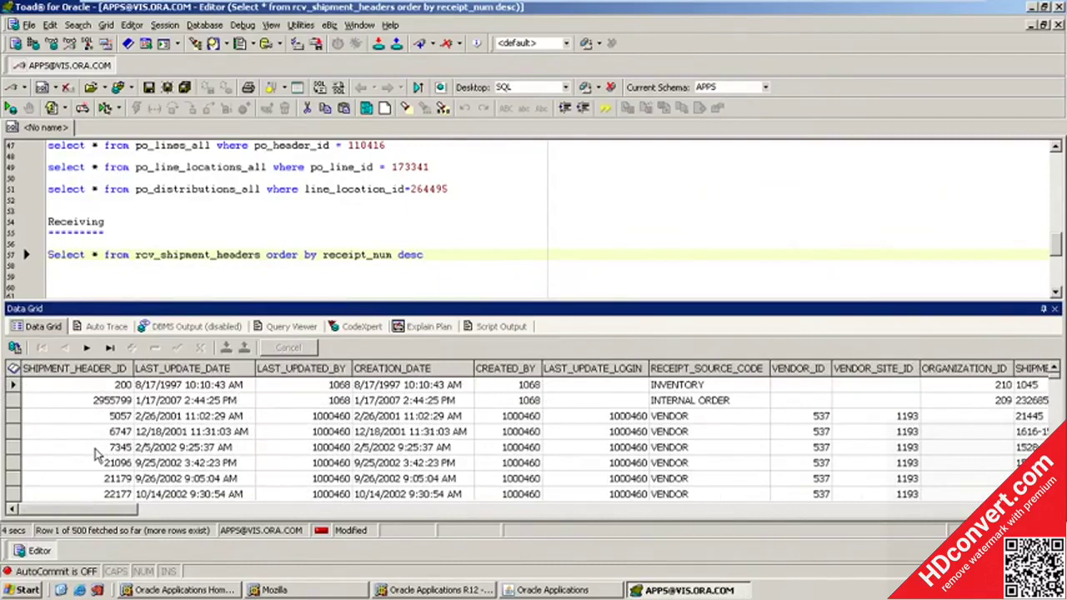
{"action": "left_click", "coordinate": [171, 385]}
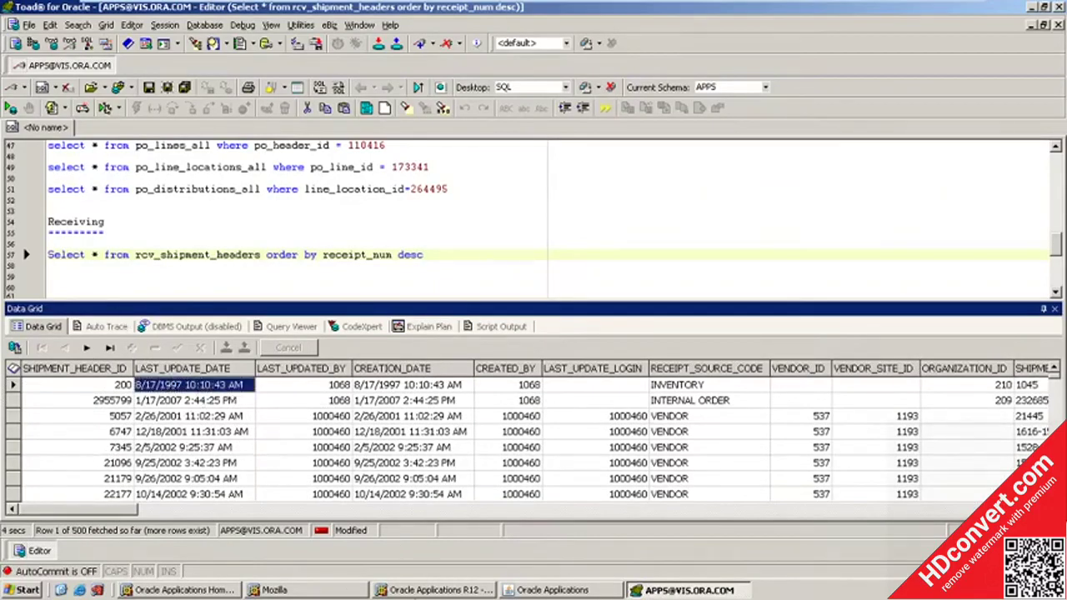
Limit the rcv_shipment_headers query to the receipt_num column, run it, and look through the returned rows.
{"action": "left_click", "coordinate": [104, 254]}
{"action": "key", "text": "Left"}
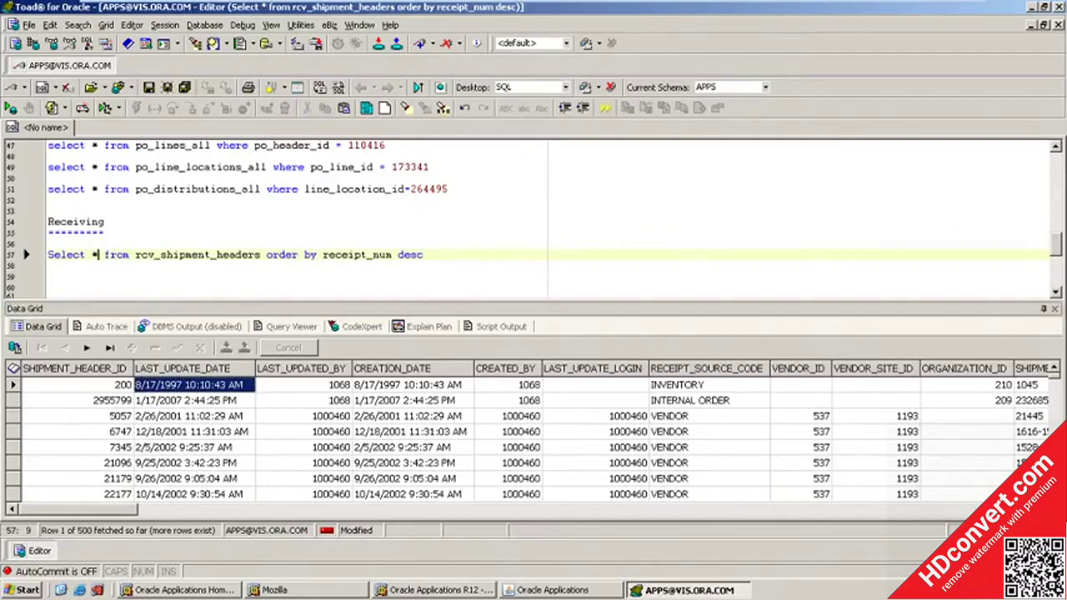
{"action": "key", "text": "BackSpace"}
{"action": "type", "text": "receipt_n"}
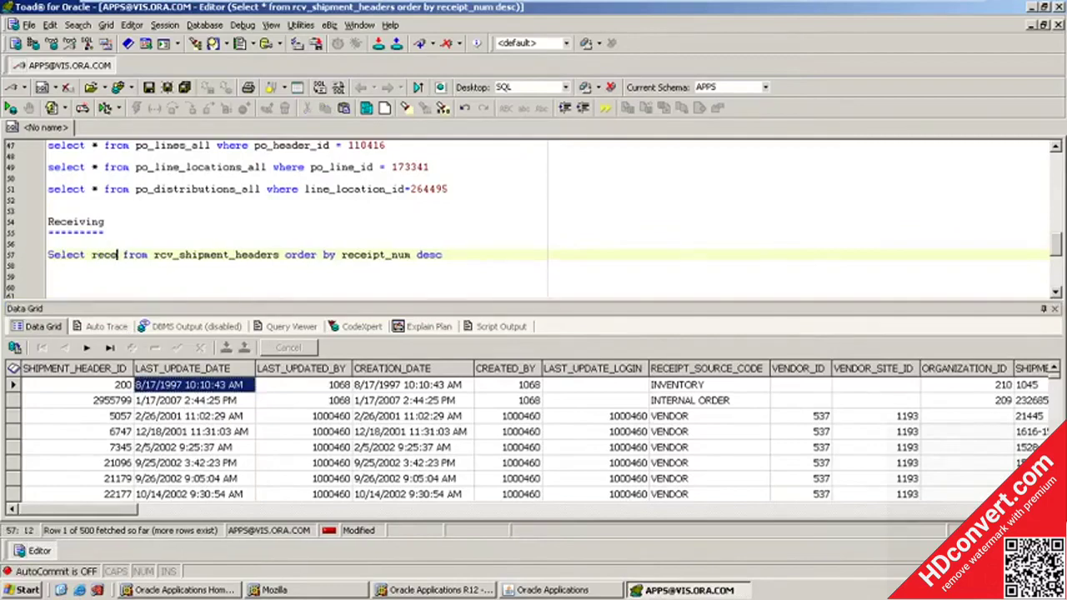
{"action": "type", "text": "um"}
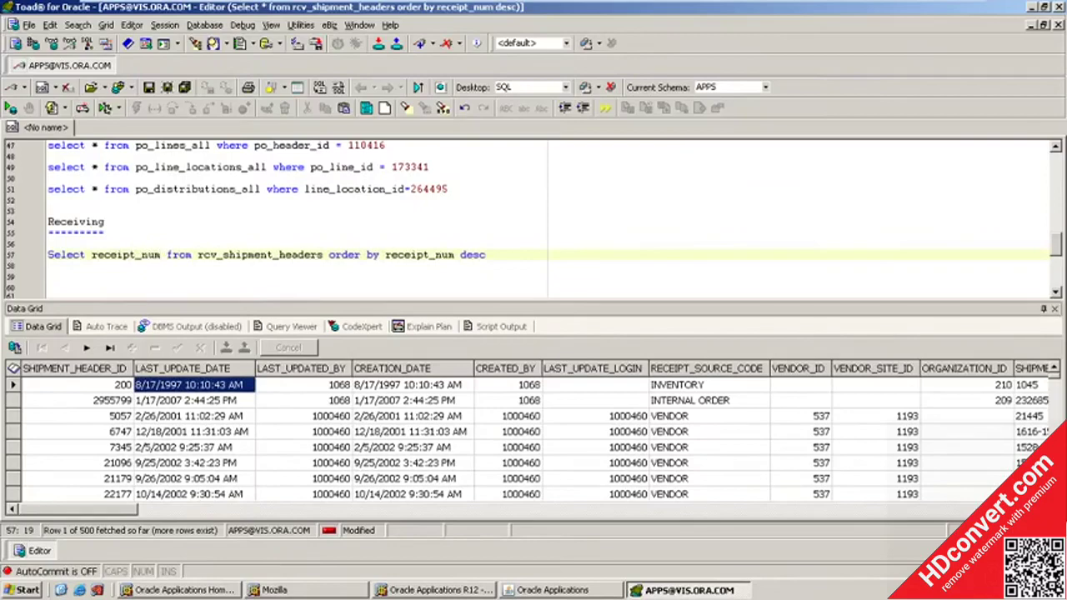
{"action": "key", "text": "F9"}
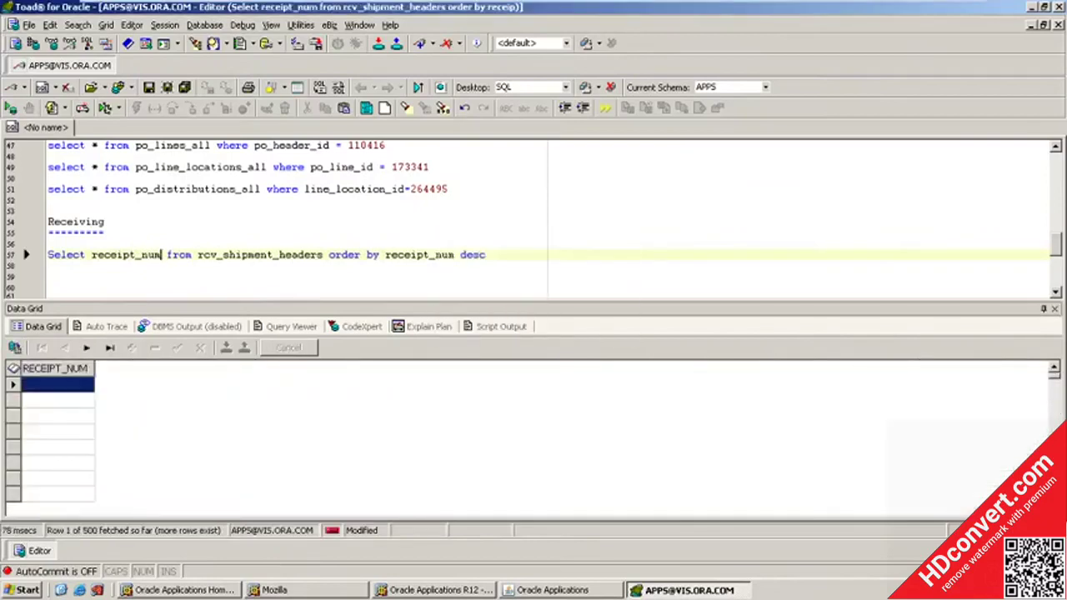
{"action": "left_click", "coordinate": [75, 402]}
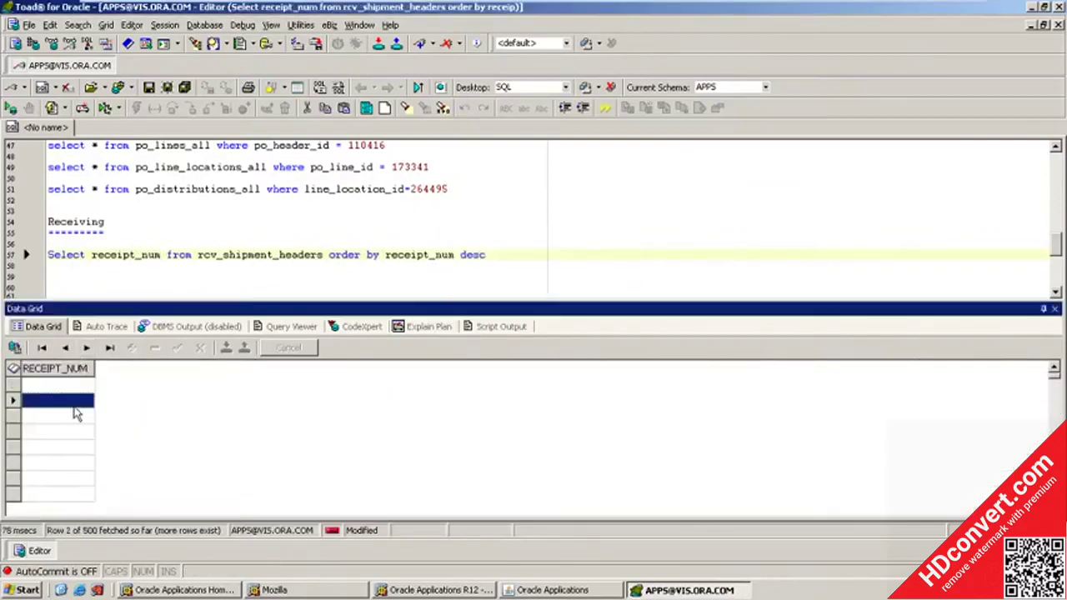
{"action": "scroll", "coordinate": [75, 414], "scroll_direction": "down", "scroll_amount": 4}
Replace the selected column with shipment_number in the rcv_shipment_headers query and try to run it.
{"action": "key", "text": "F6"}
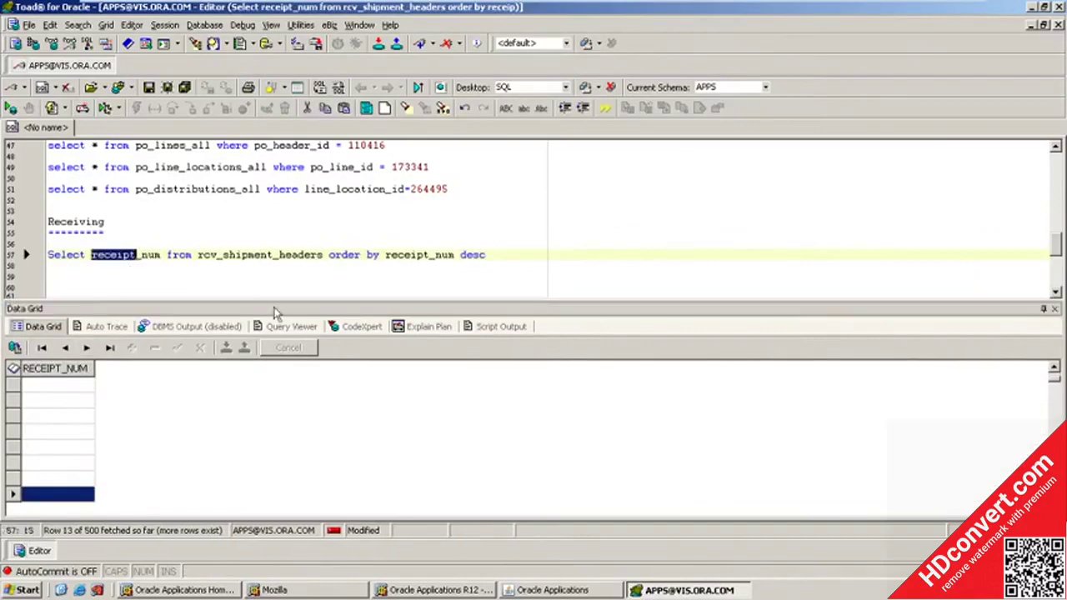
{"action": "type", "text": "shipment"}
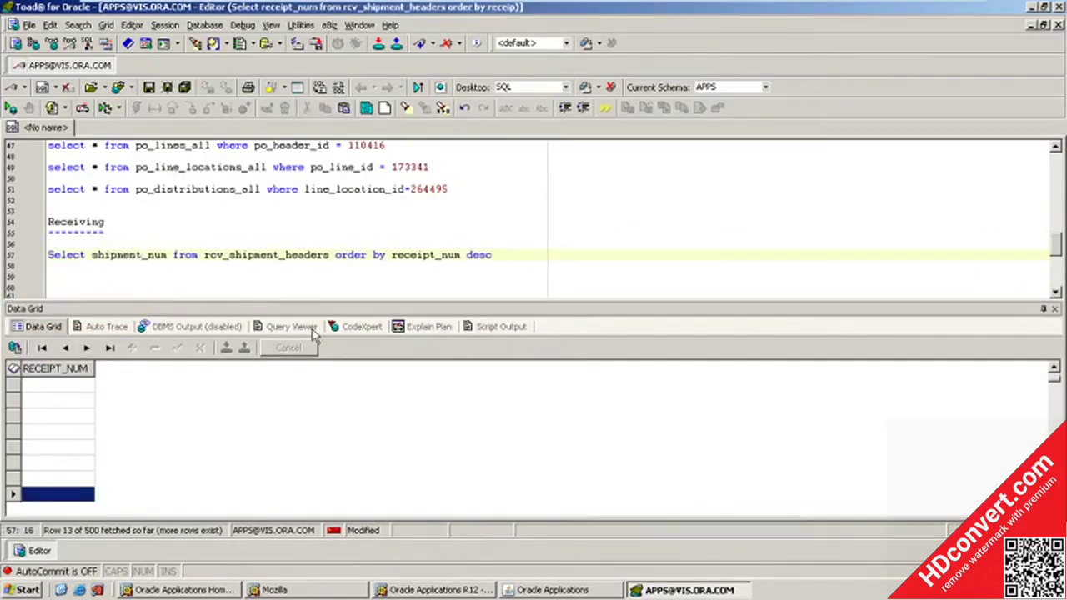
{"action": "key", "text": "Right"}
{"action": "key", "text": "Right"}
{"action": "key", "text": "Right"}
{"action": "key", "text": "Right"}
{"action": "type", "text": "ber"}
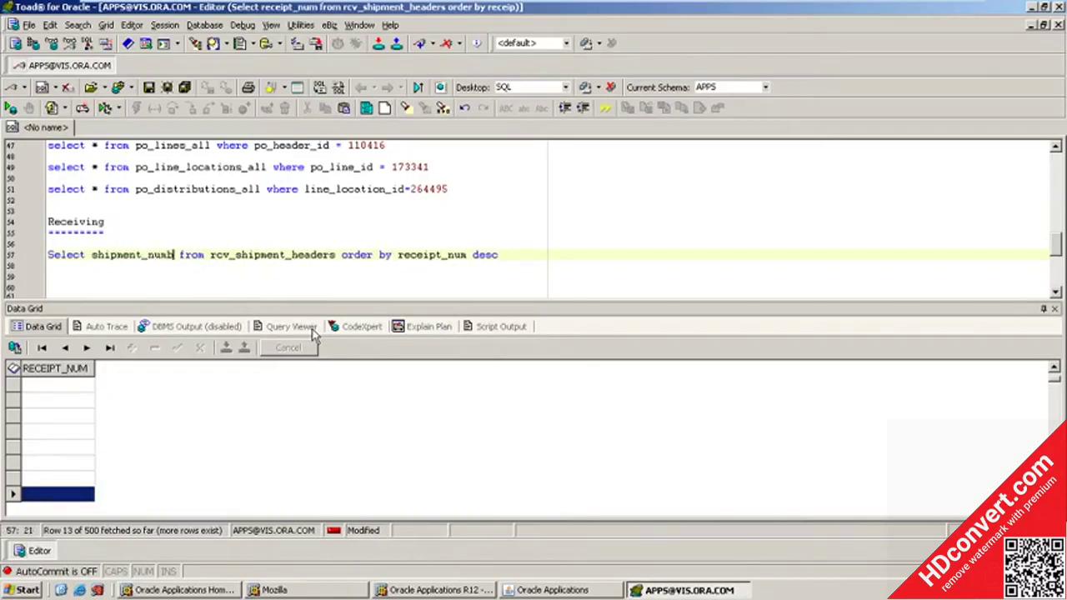
{"action": "key", "text": "F9"}
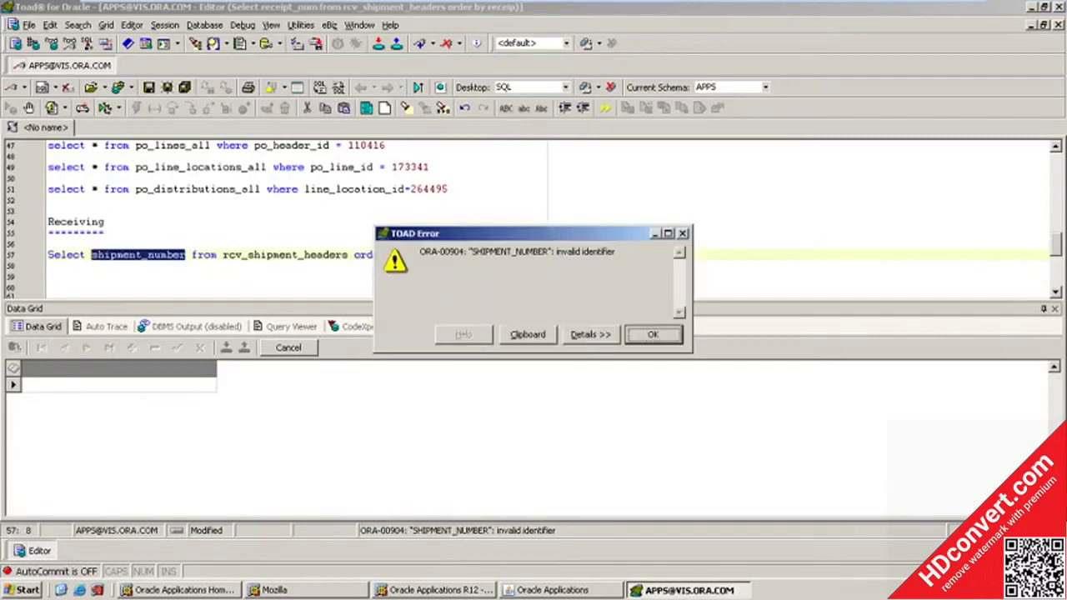
Select all columns again in the rcv_shipment_headers query, run it, and look across the results to the SHIPMENT_NUM column.
{"action": "left_click", "coordinate": [648, 337]}
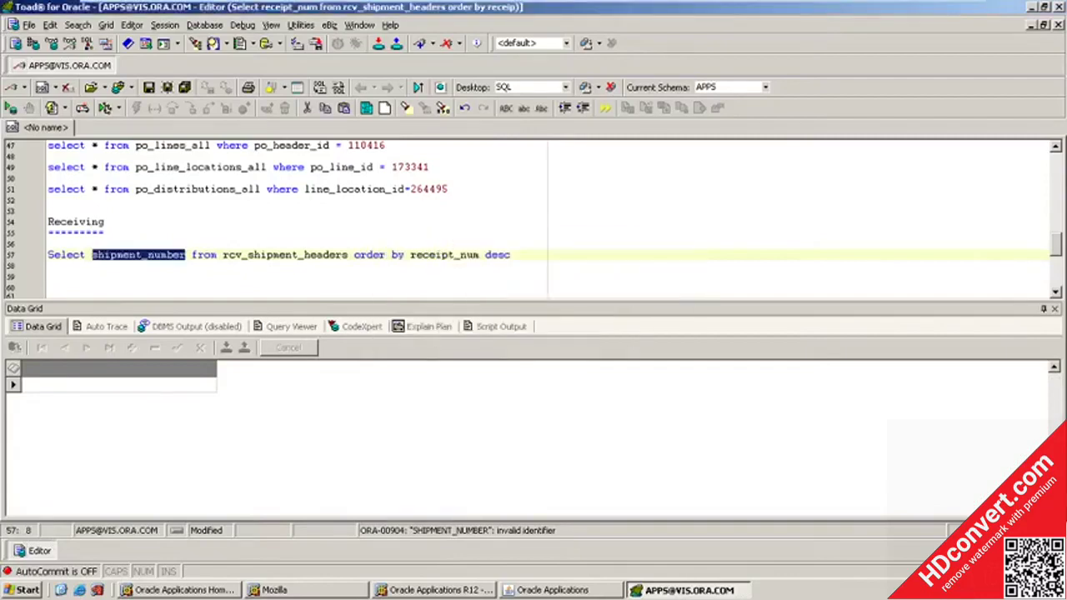
{"action": "type", "text": "*"}
{"action": "key", "text": "F9"}
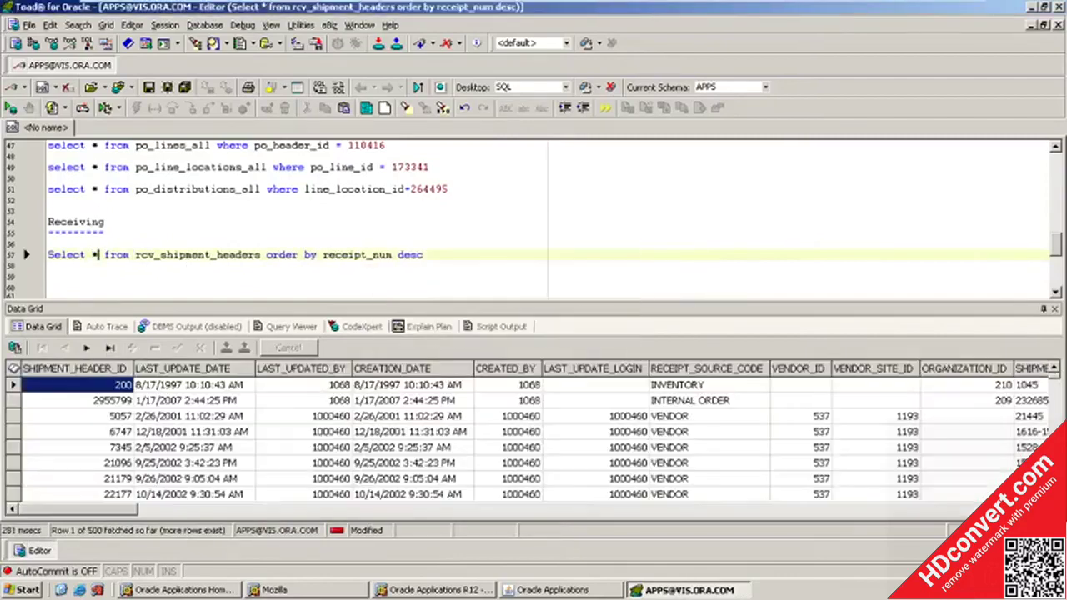
{"action": "left_click", "coordinate": [737, 387]}
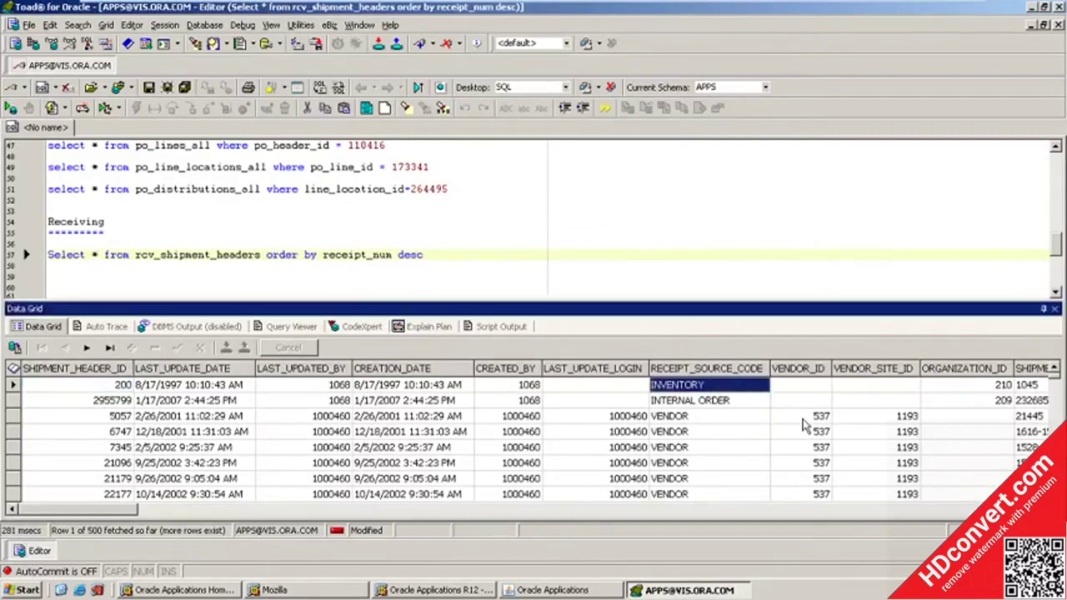
{"action": "key", "text": "Right"}
{"action": "key", "text": "Right"}
{"action": "key", "text": "Right"}
{"action": "key", "text": "Right"}
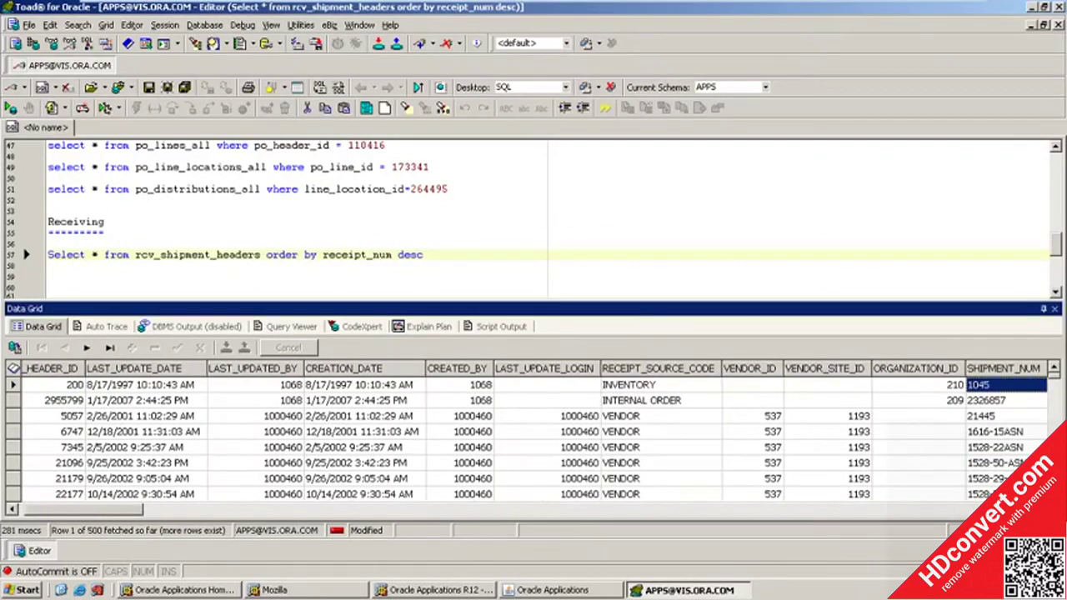
Replace the order by clause of the rcv_shipment_headers query with "where shipment_num=1045" and try to run it.
{"action": "left_click_drag", "start_coordinate": [266, 254], "coordinate": [48, 265]}
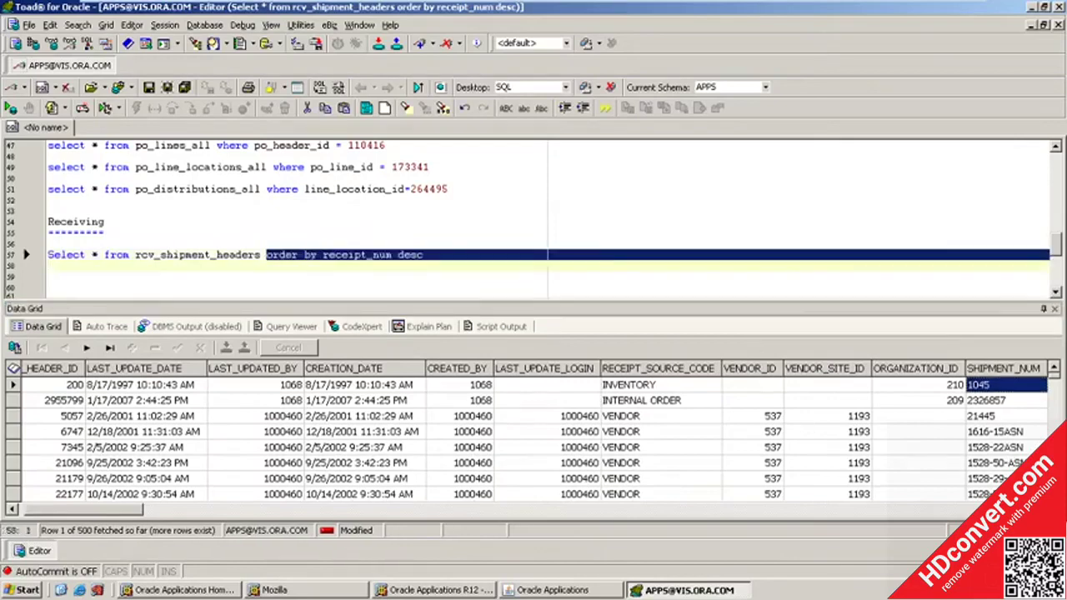
{"action": "type", "text": "where "}
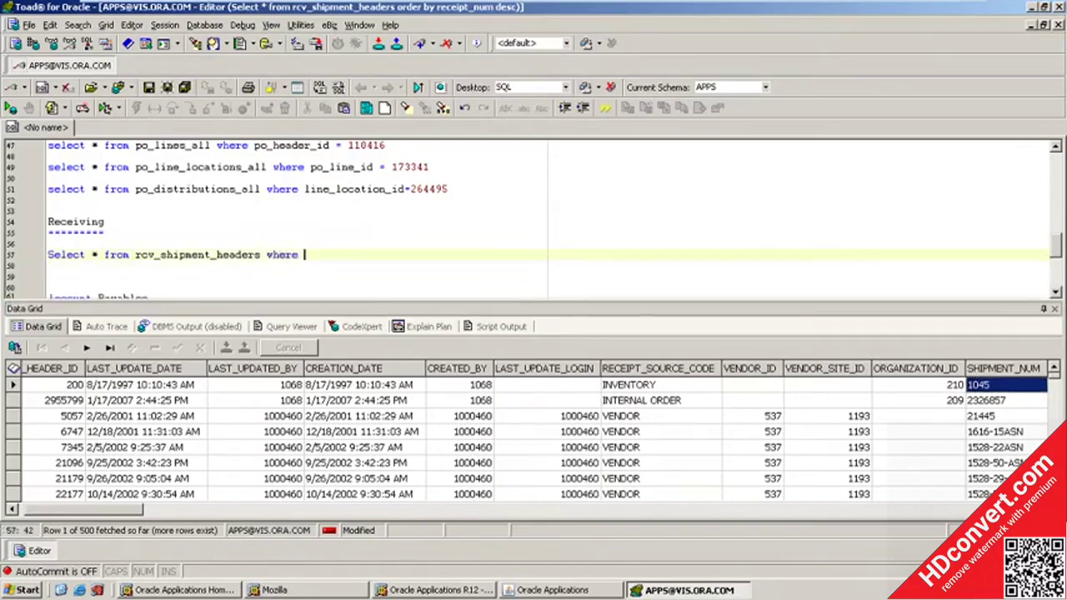
{"action": "type", "text": "shipment_num"}
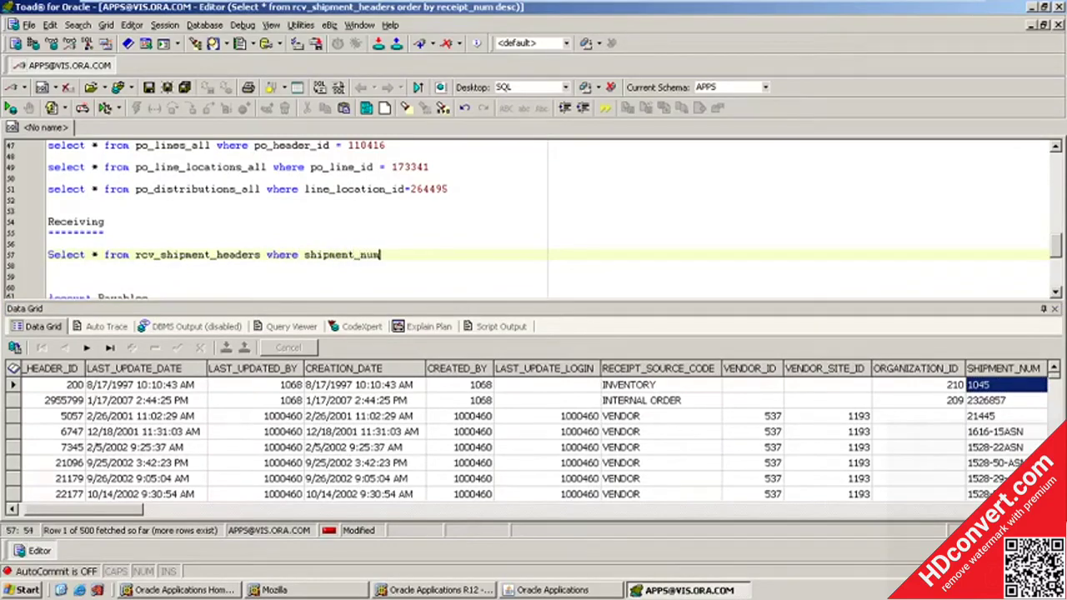
{"action": "type", "text": "=1045"}
{"action": "key", "text": "F9"}
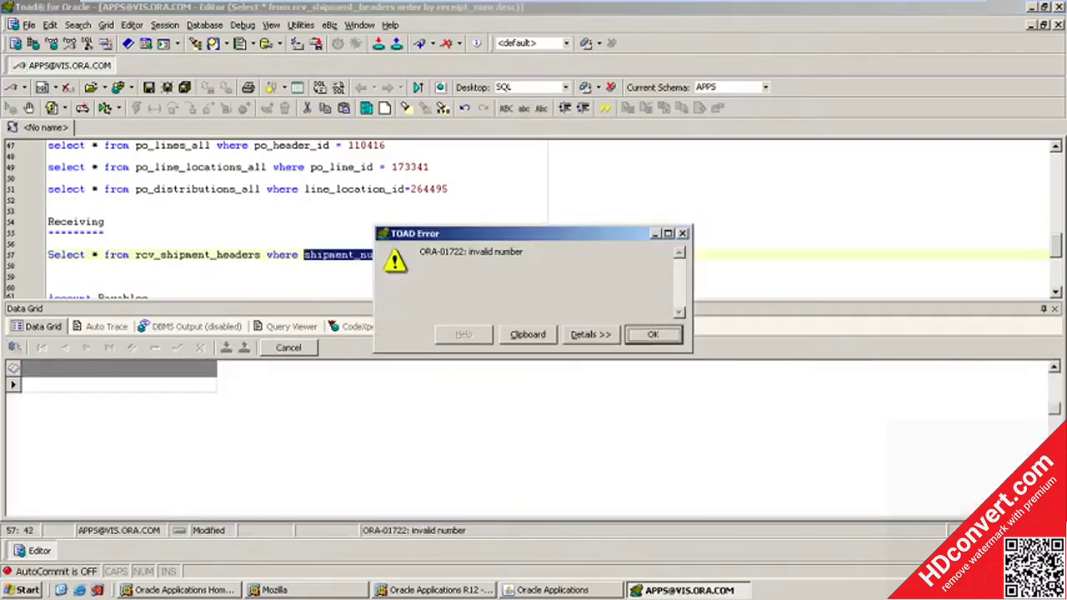
{"action": "key", "text": "Return"}
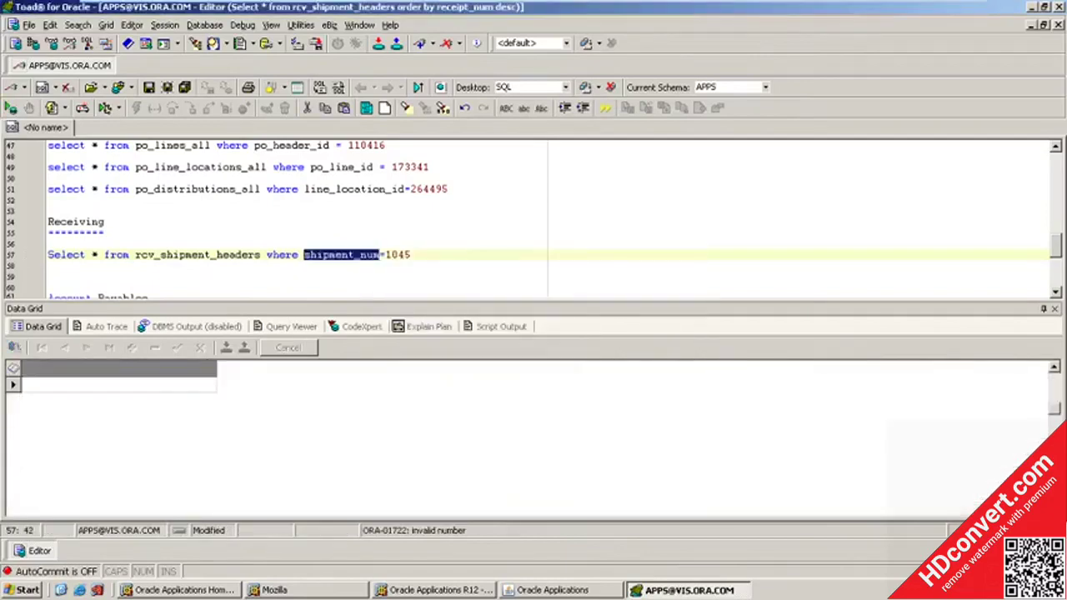
Enclose the shipment number in single quotes as '1045' and run the rcv_shipment_headers query.
{"action": "left_click", "coordinate": [385, 254]}
{"action": "type", "text": "'"}
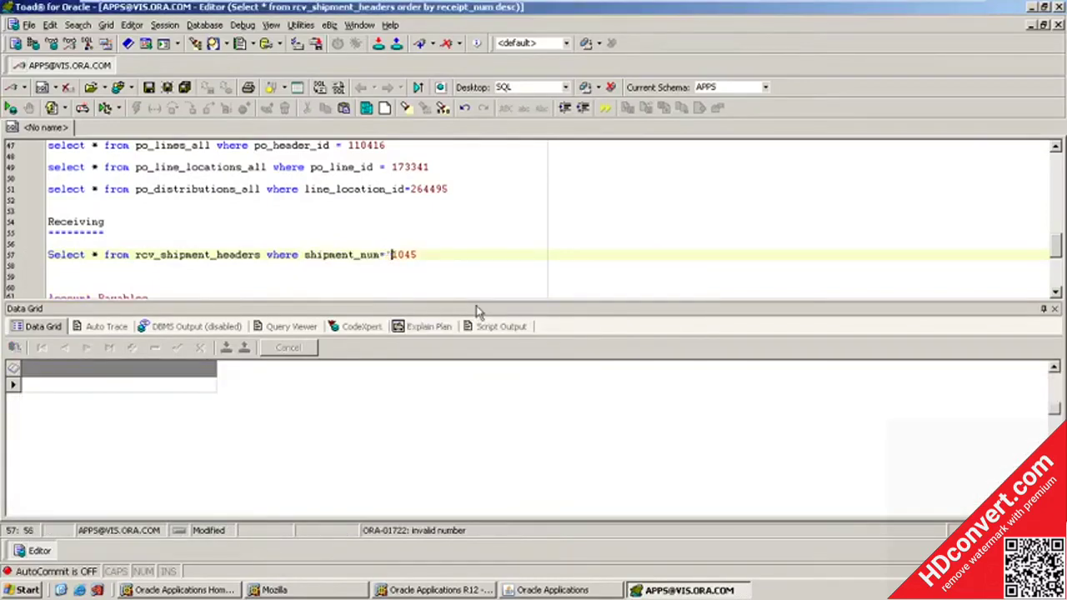
{"action": "key", "text": "End"}
{"action": "type", "text": "'"}
{"action": "key", "text": "F9"}
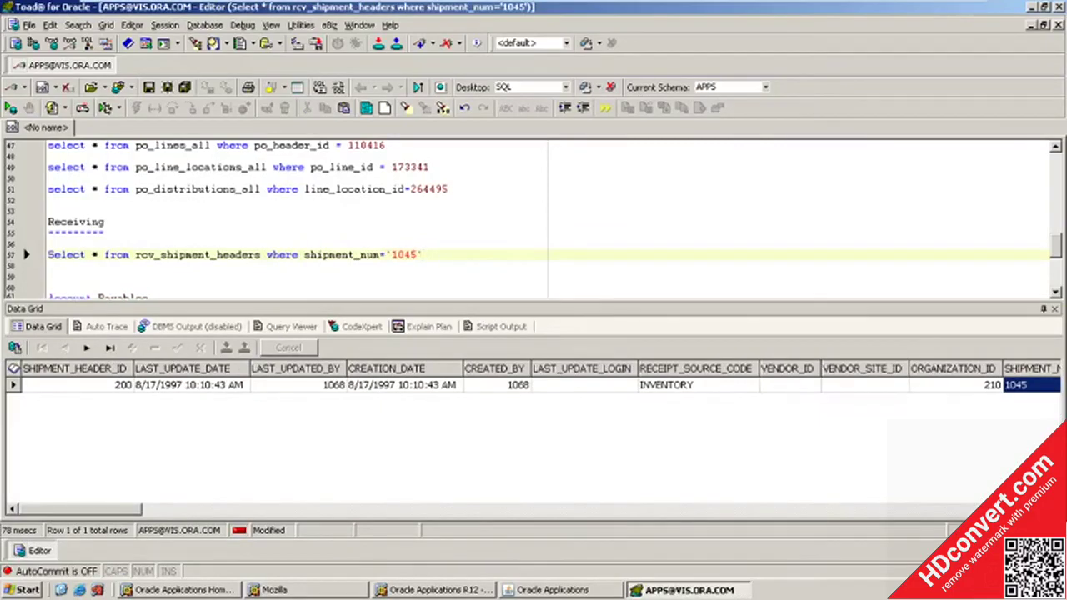
Write and run "select * from rcv_shipment_lines where shipment_header_id =200" two lines below the shipment headers query.
{"action": "key", "text": "Return"}
{"action": "key", "text": "Return"}
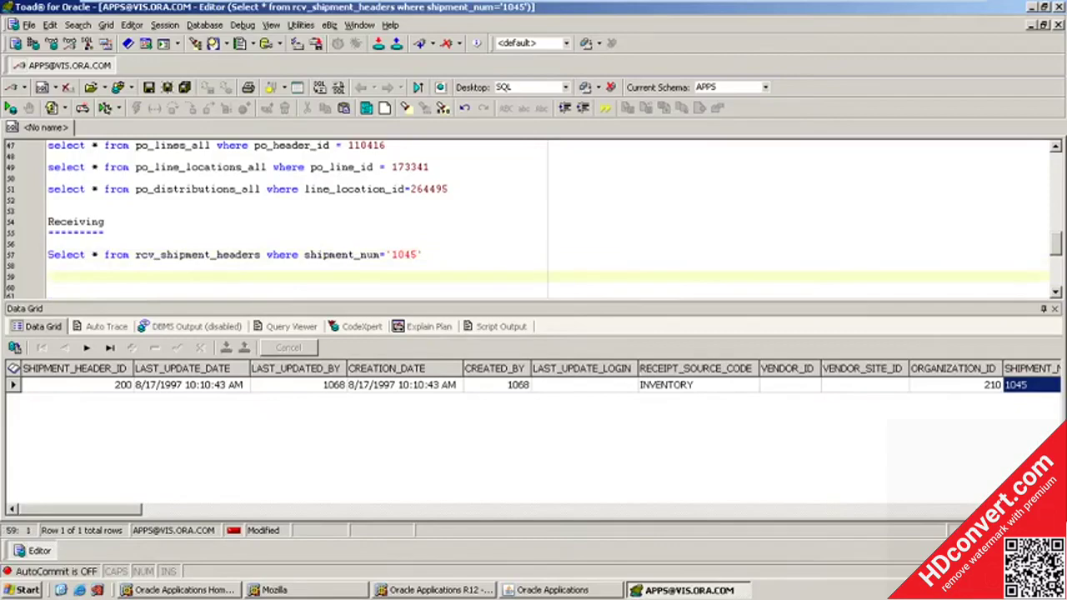
{"action": "type", "text": "select * from rc"}
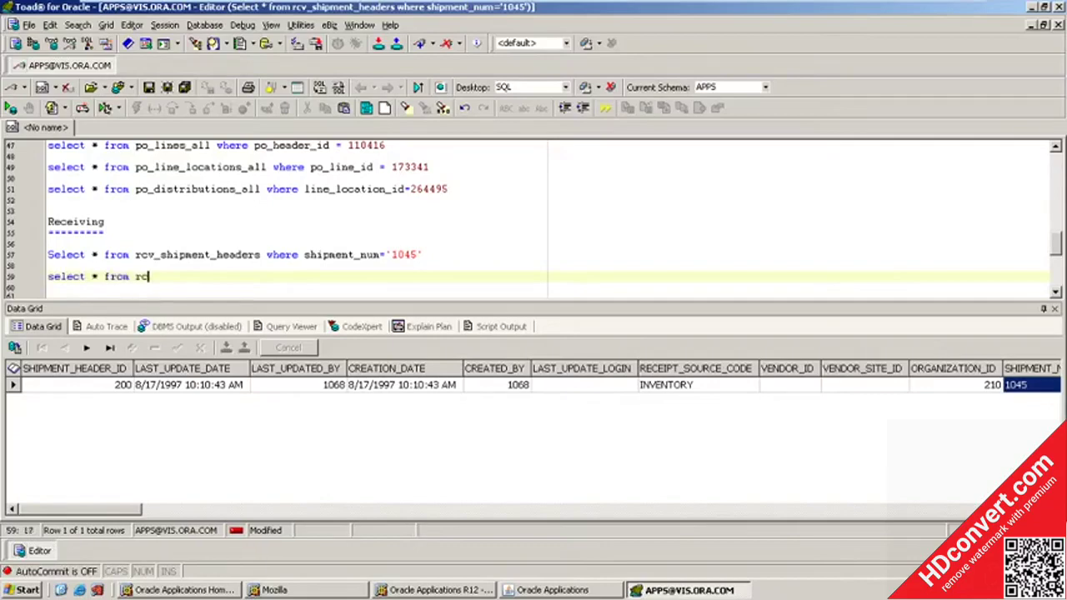
{"action": "type", "text": "v_shipment_lin"}
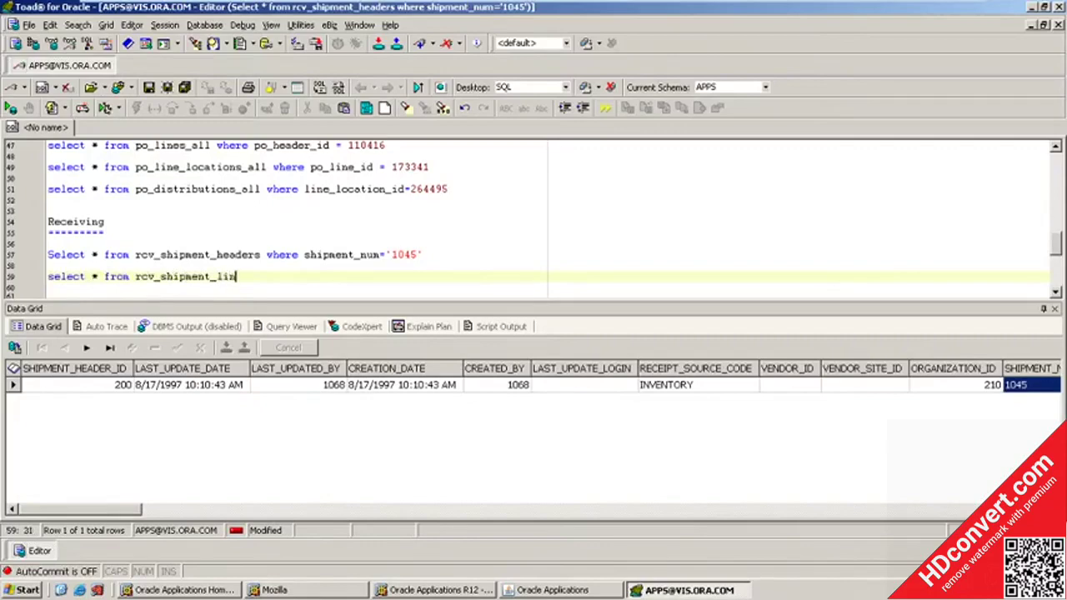
{"action": "type", "text": "es where shipment"}
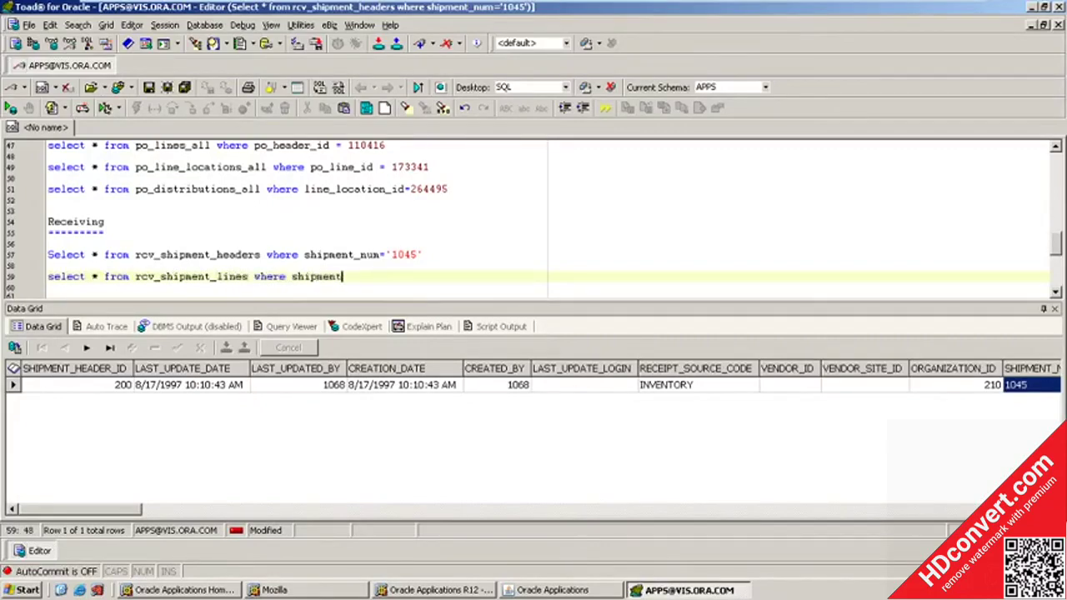
{"action": "type", "text": "_header_id ="}
{"action": "left_click", "coordinate": [106, 388]}
{"action": "left_click", "coordinate": [421, 277]}
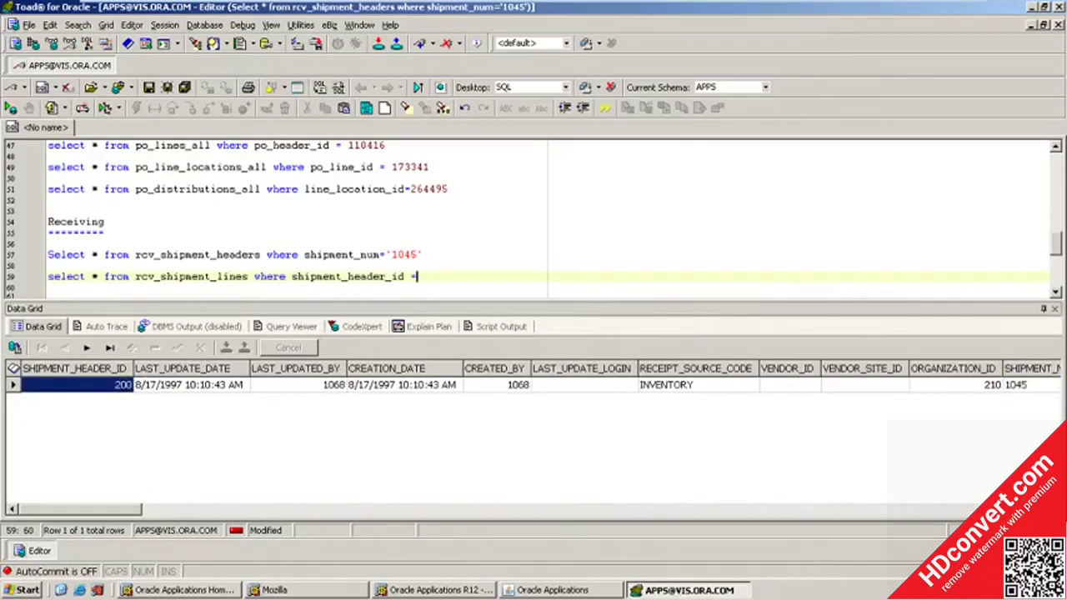
{"action": "type", "text": "200"}
{"action": "key", "text": "F9"}
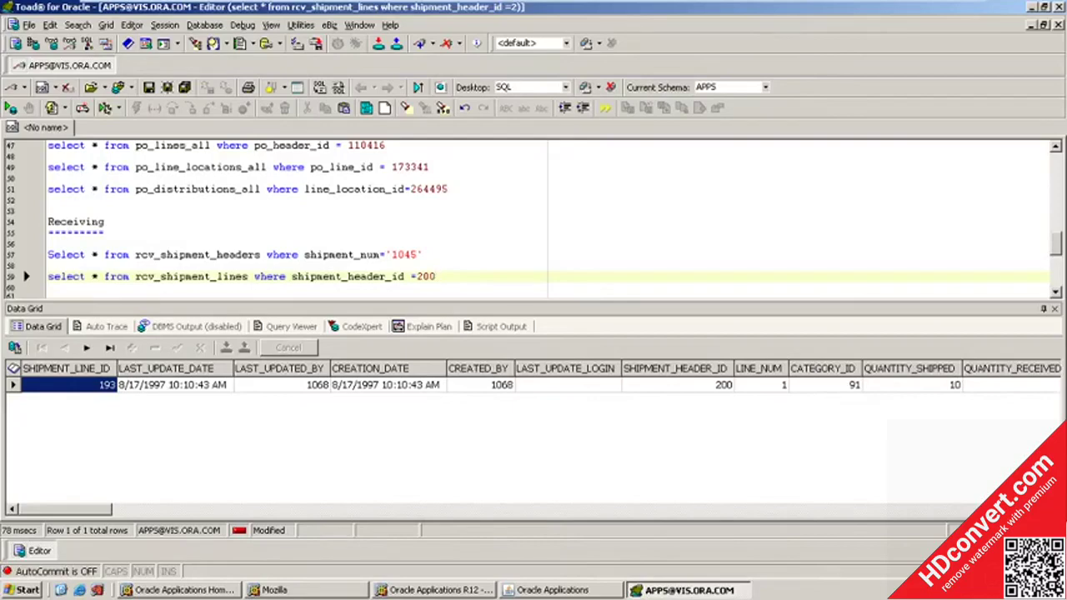
Write a "select * from rcv_transactions where" query below, copy the shipment_header_id =200 condition from the lines query into it, and run it.
{"action": "key", "text": "Return"}
{"action": "key", "text": "Return"}
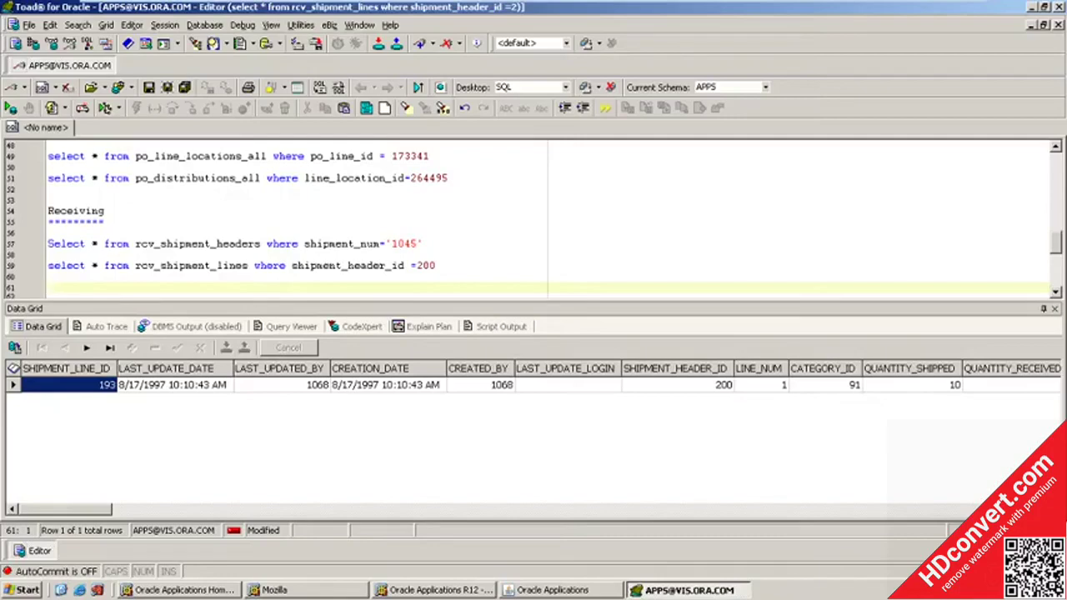
{"action": "type", "text": "select * from"}
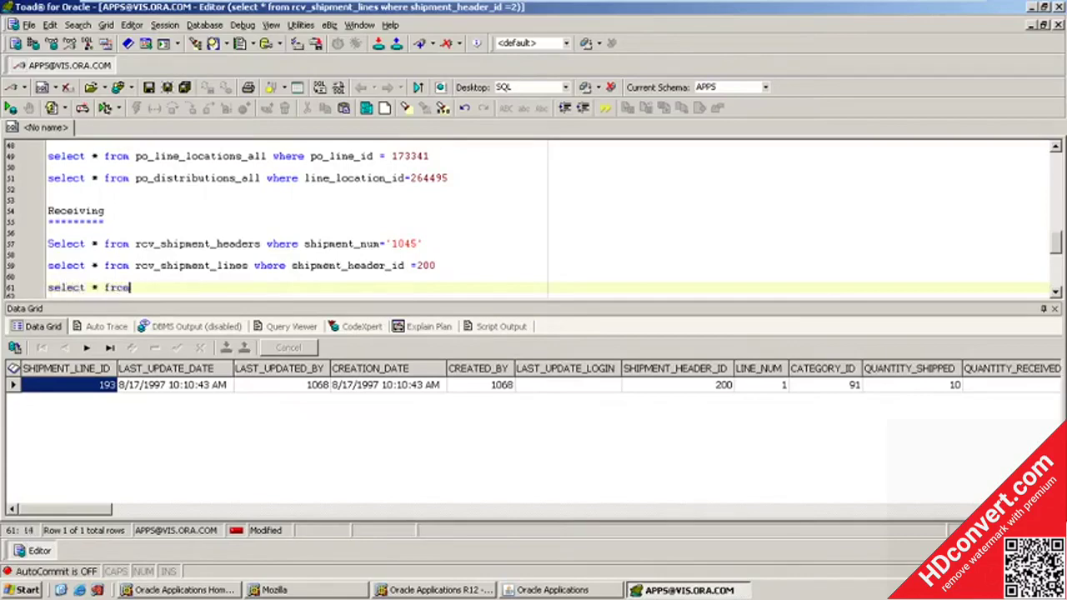
{"action": "type", "text": " rcv_transactions where"}
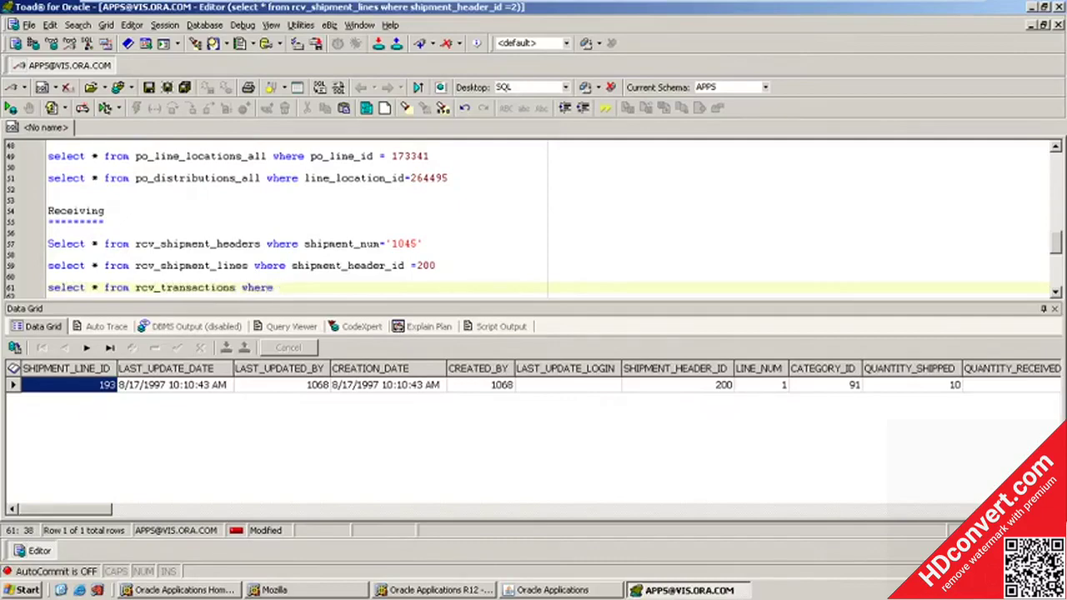
{"action": "left_click_drag", "start_coordinate": [293, 265], "coordinate": [398, 264]}
{"action": "left_click", "coordinate": [294, 265]}
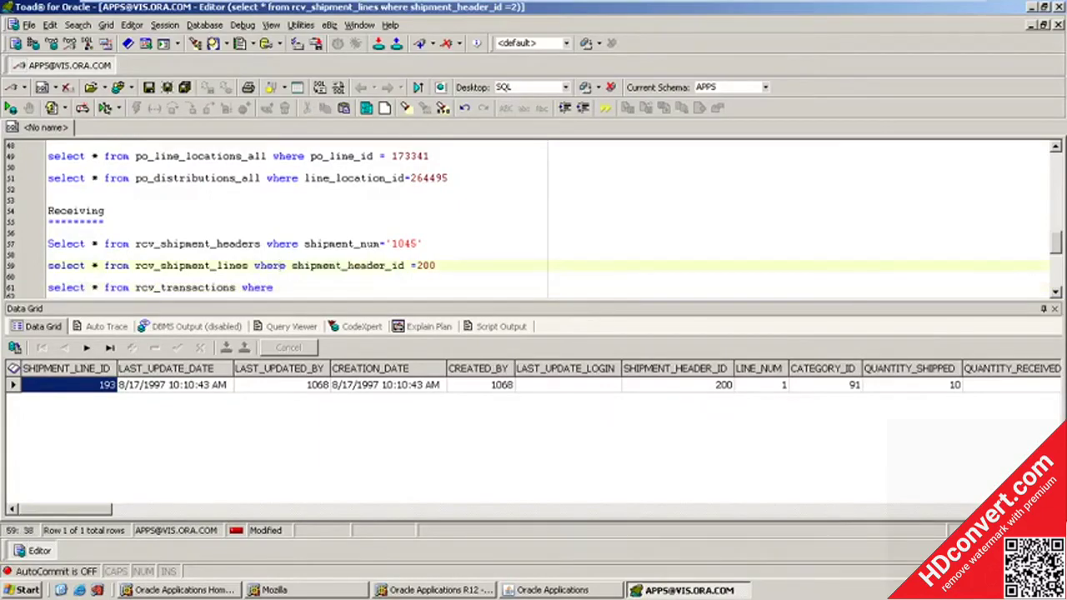
{"action": "left_click_drag", "start_coordinate": [292, 265], "coordinate": [435, 265]}
{"action": "key", "text": "ctrl+c"}
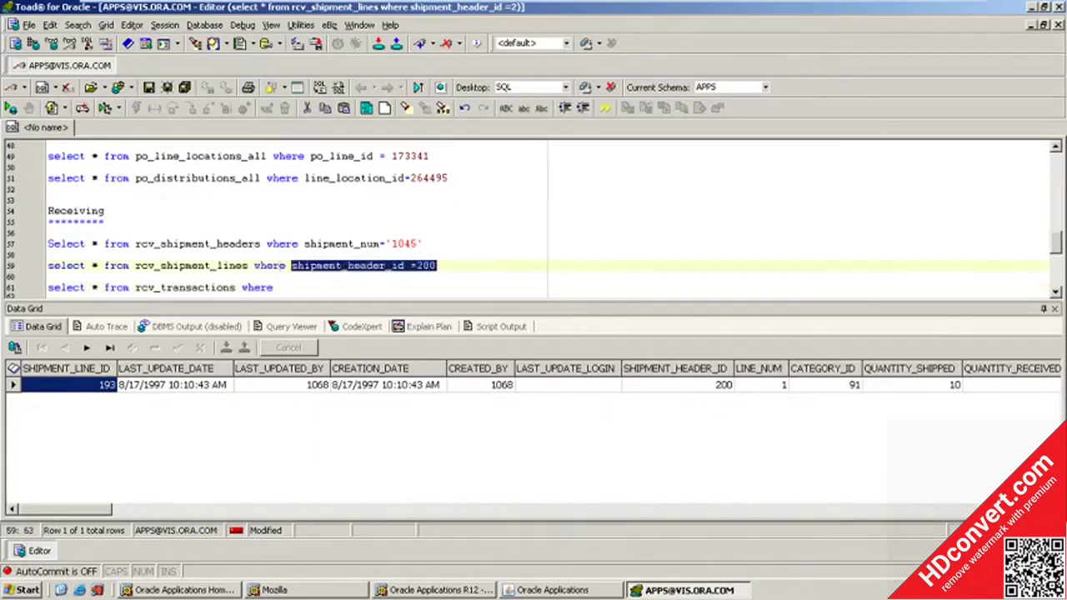
{"action": "left_click", "coordinate": [49, 276]}
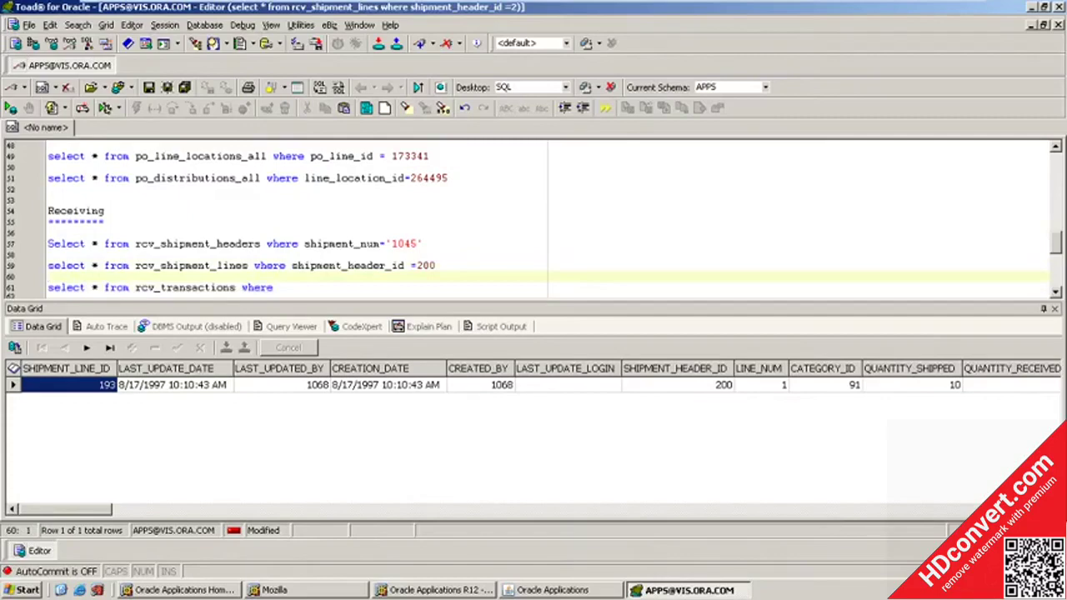
{"action": "left_click", "coordinate": [308, 289]}
{"action": "key", "text": "ctrl+v"}
{"action": "key", "text": "F9"}
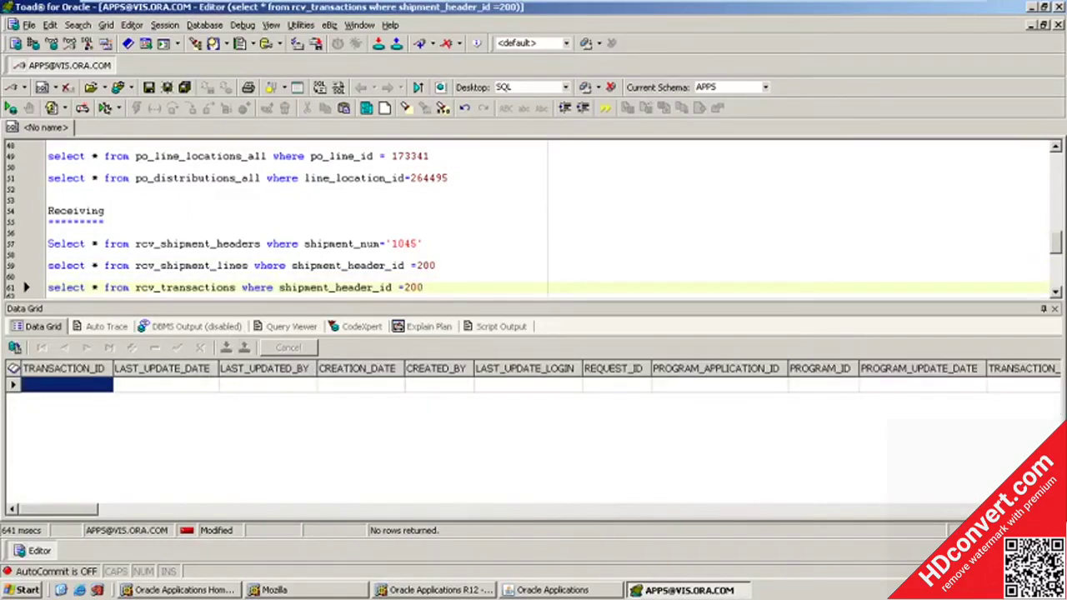
Remove two blank lines between the rcv_transactions query and the Account Payables heading.
{"action": "left_click", "coordinate": [48, 276]}
{"action": "left_click", "coordinate": [372, 288]}
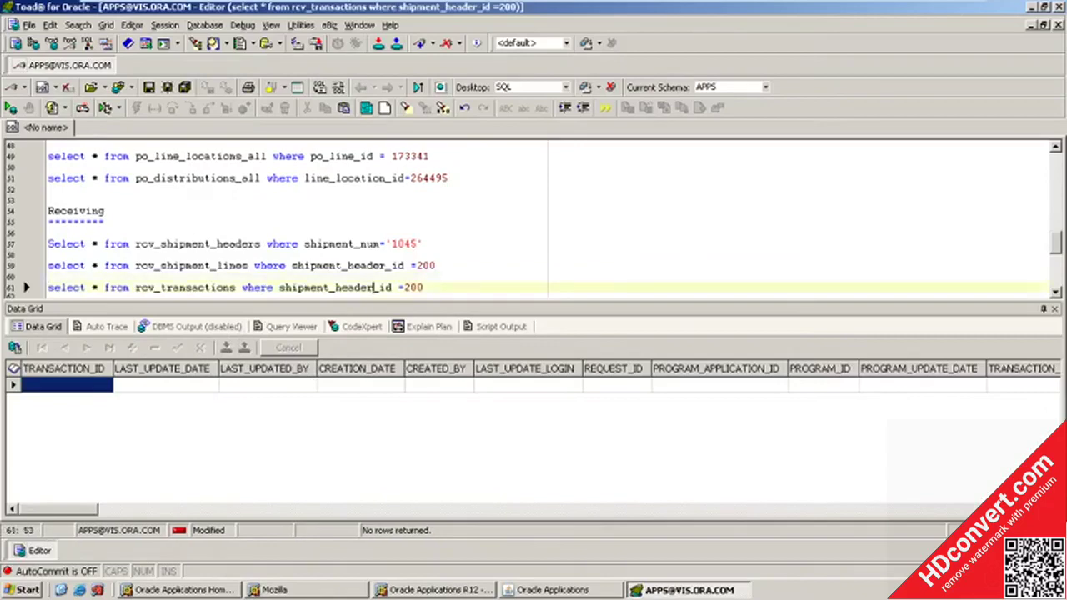
{"action": "key", "text": "End"}
{"action": "left_click", "coordinate": [435, 264]}
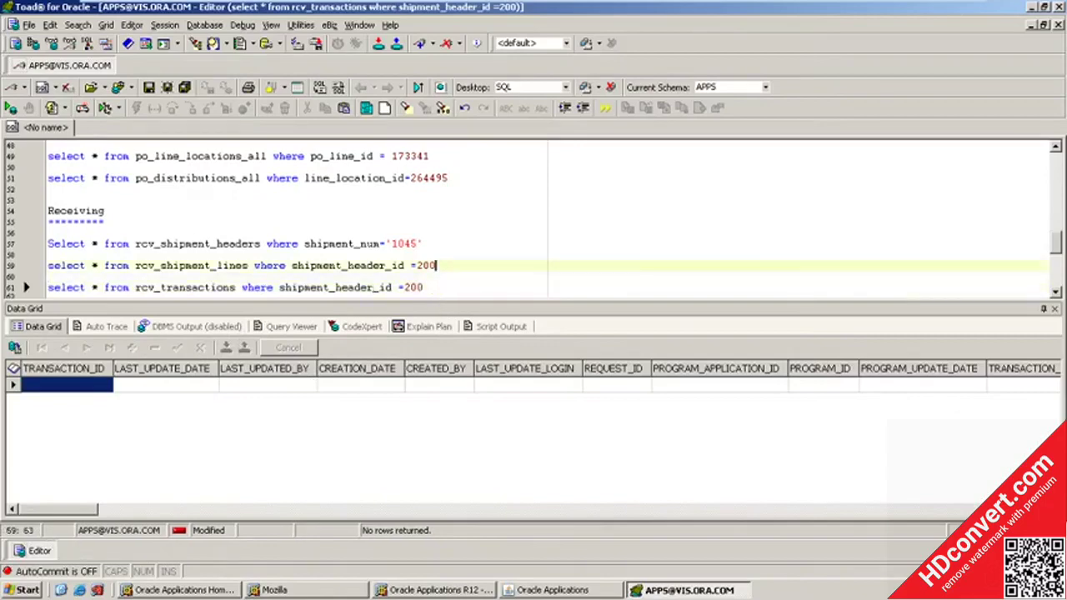
{"action": "scroll", "coordinate": [533, 217], "scroll_direction": "down", "scroll_amount": 3}
{"action": "left_click", "coordinate": [424, 188]}
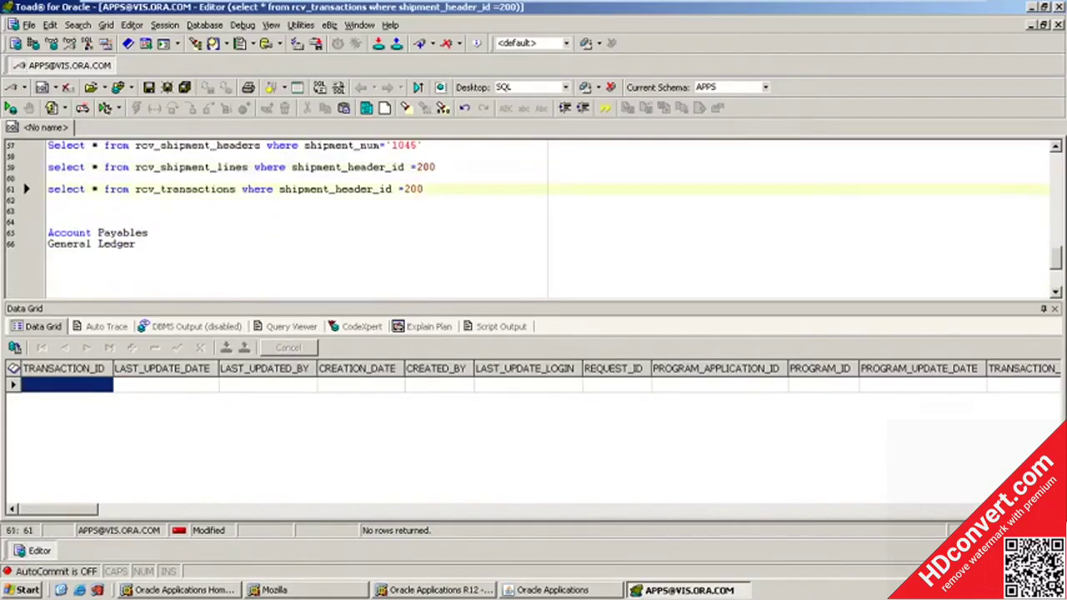
{"action": "key", "text": "Delete"}
{"action": "key", "text": "Delete"}
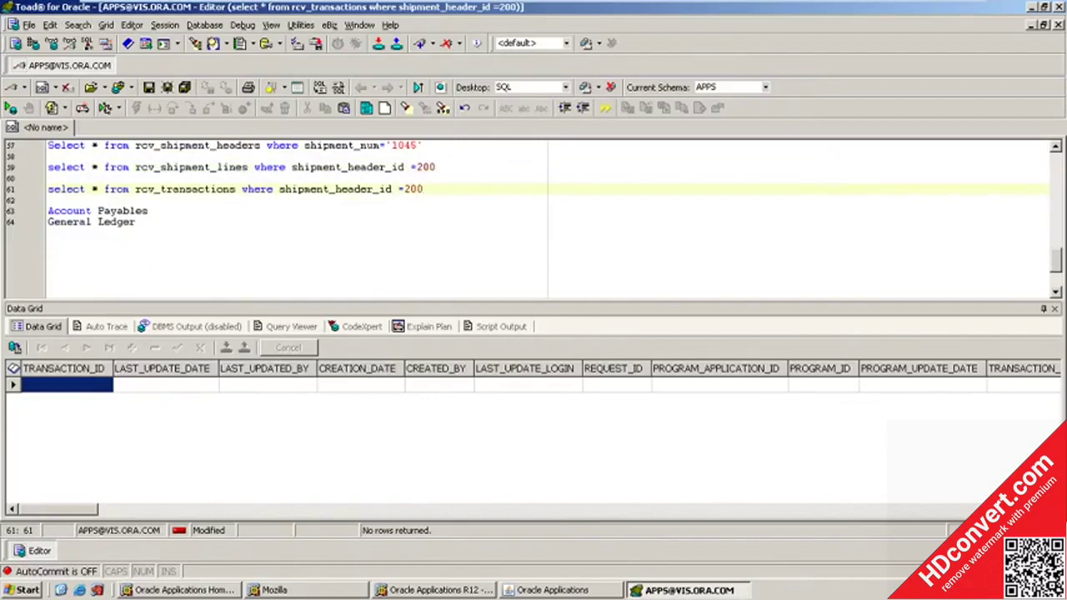
Underline the Account Payables heading with a row of equal signs and add blank lines above General Ledger.
{"action": "left_click", "coordinate": [149, 211]}
{"action": "key", "text": "Return"}
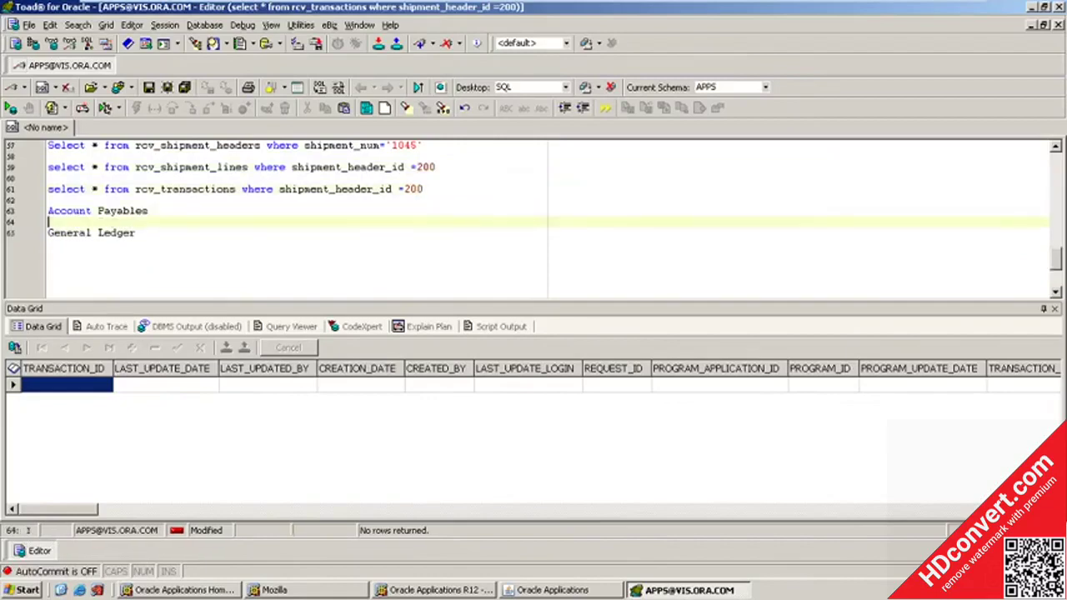
{"action": "type", "text": "================"}
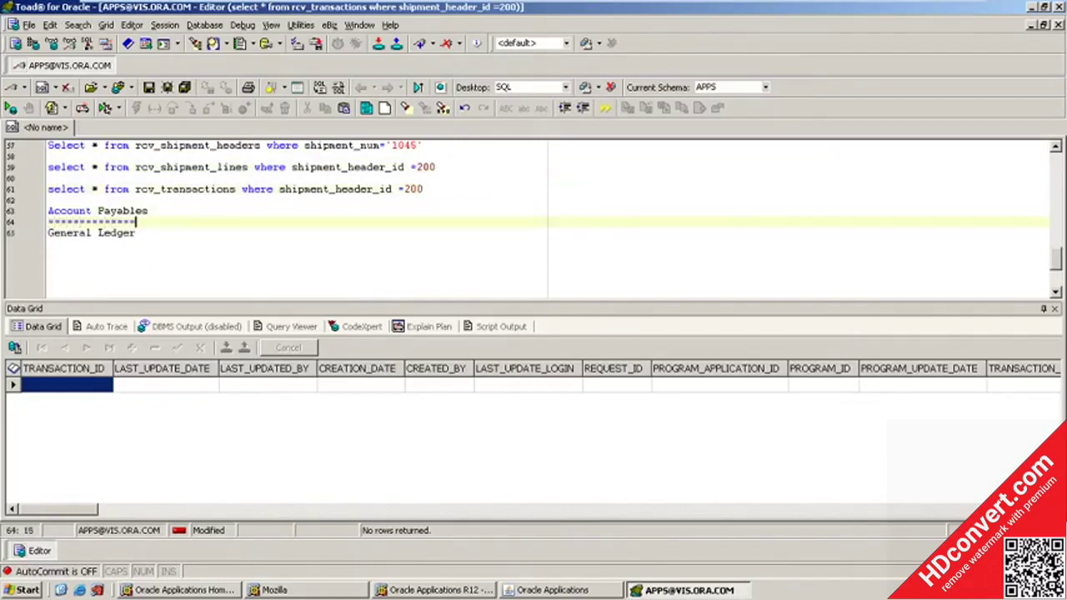
{"action": "key", "text": "Return"}
{"action": "key", "text": "Return"}
{"action": "key", "text": "Return"}
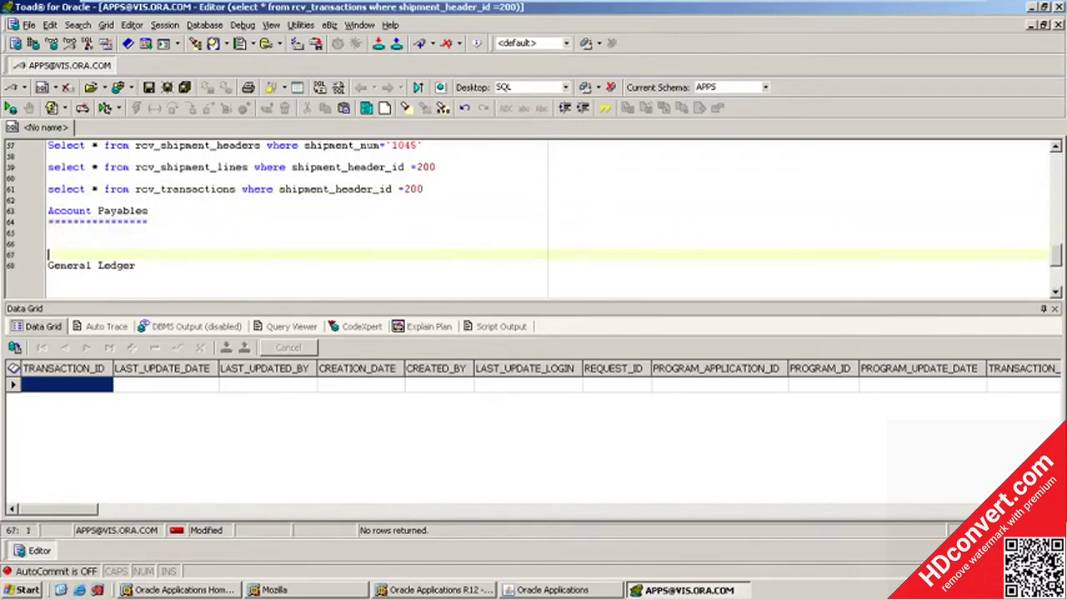
{"action": "key", "text": "Up"}
Switch to Oracle Applications and change the responsibility to Payables, Vision Operations (USA).
{"action": "left_click", "coordinate": [551, 590]}
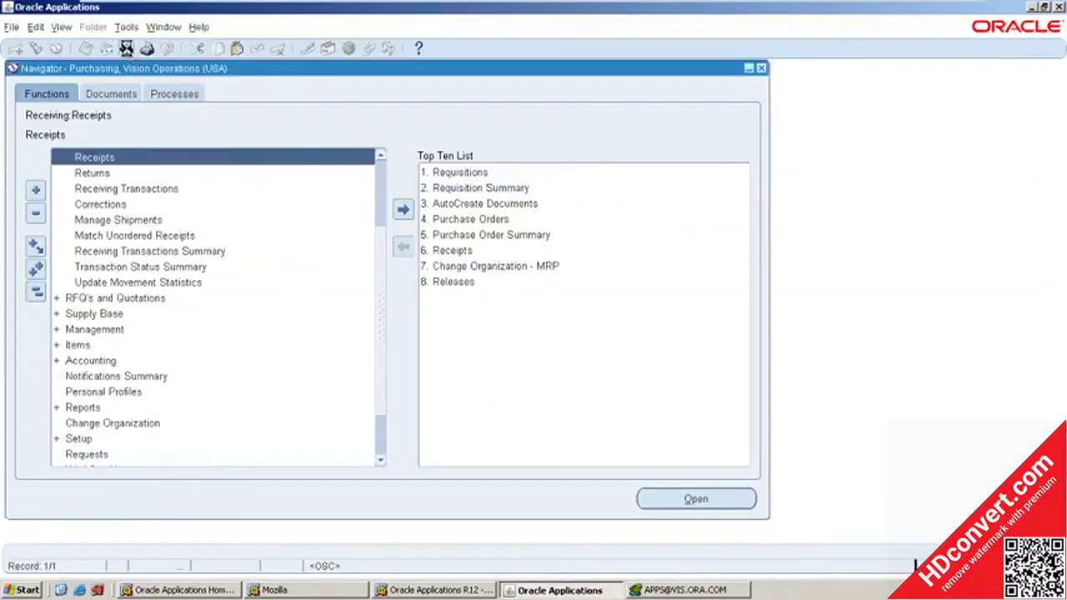
{"action": "left_click", "coordinate": [126, 47]}
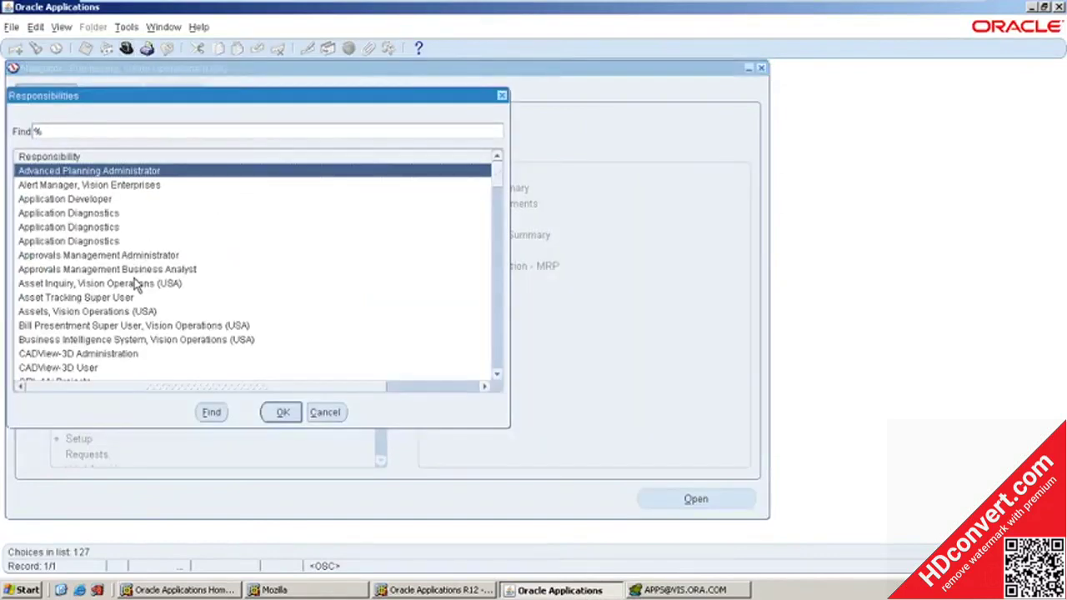
{"action": "type", "text": "p"}
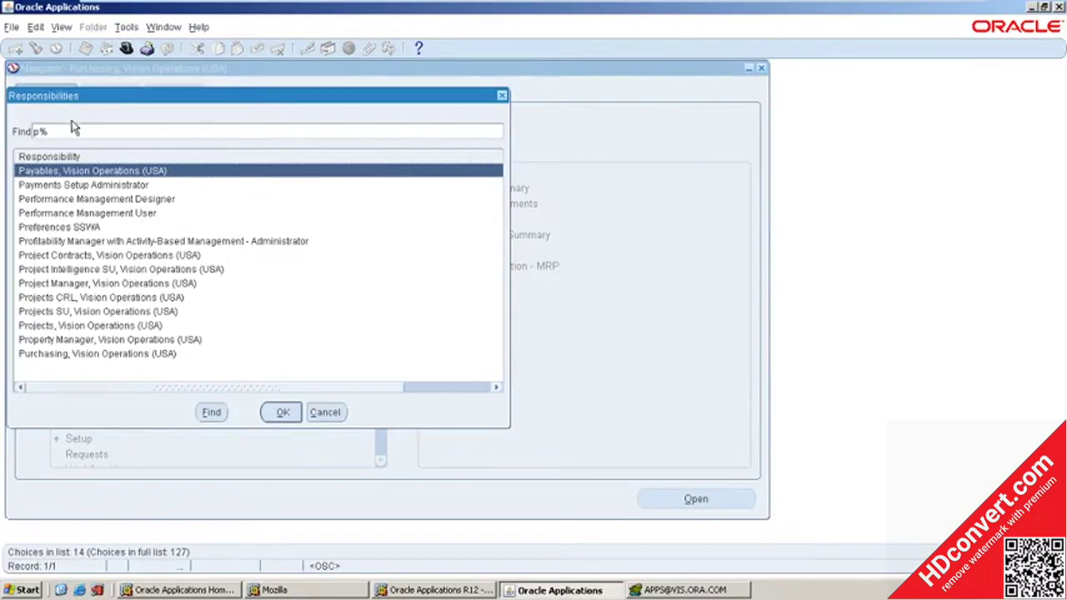
{"action": "double_click", "coordinate": [64, 175]}
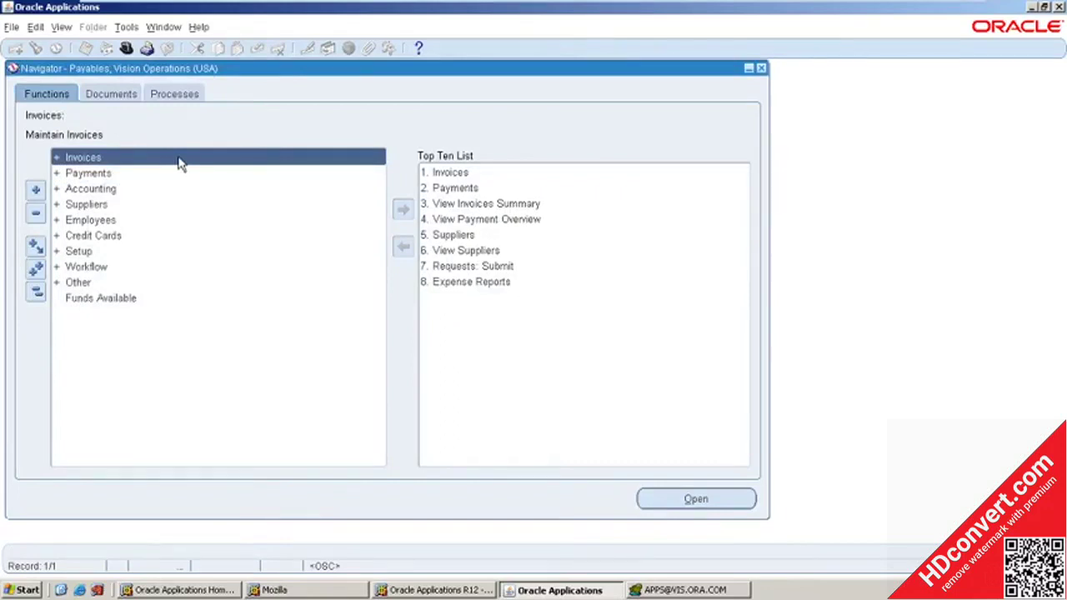
Open the Invoices entry form in Payables and go to the new standard invoice's PO Number.
{"action": "double_click", "coordinate": [174, 166]}
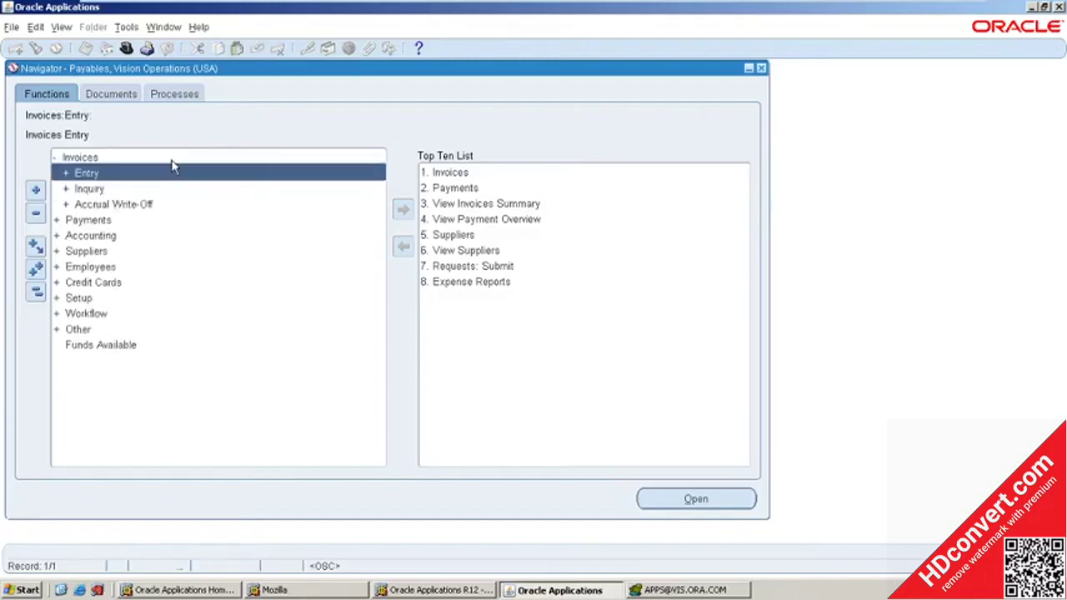
{"action": "double_click", "coordinate": [111, 174]}
{"action": "double_click", "coordinate": [106, 208]}
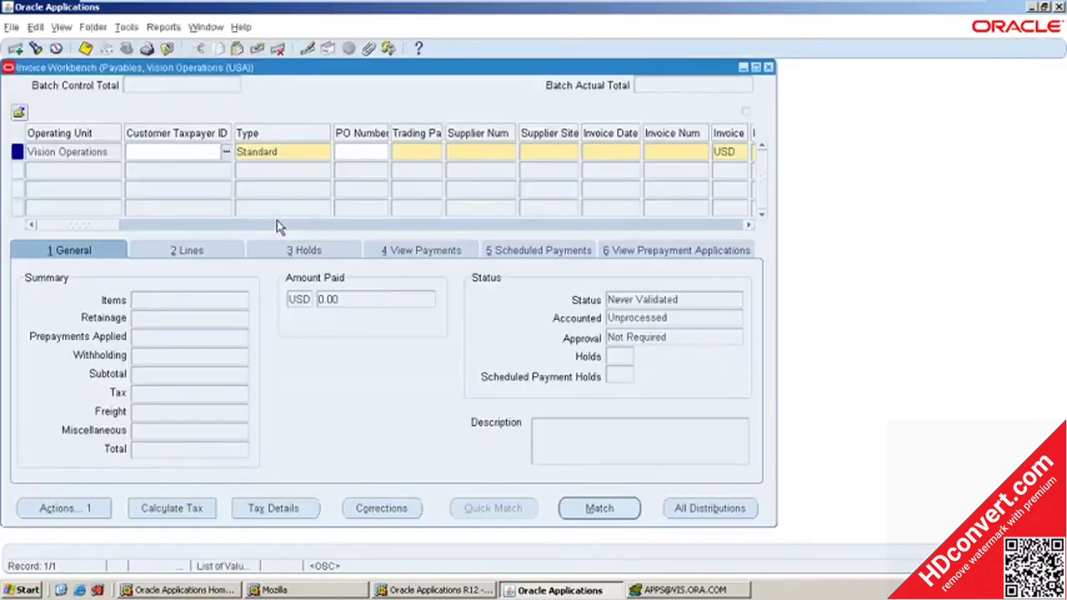
{"action": "key", "text": "Tab"}
Copy the purchase order number from the po_headers_all query under Purchase Order in Toad and paste it as the invoice's PO Number in Oracle Applications.
{"action": "left_click", "coordinate": [721, 589]}
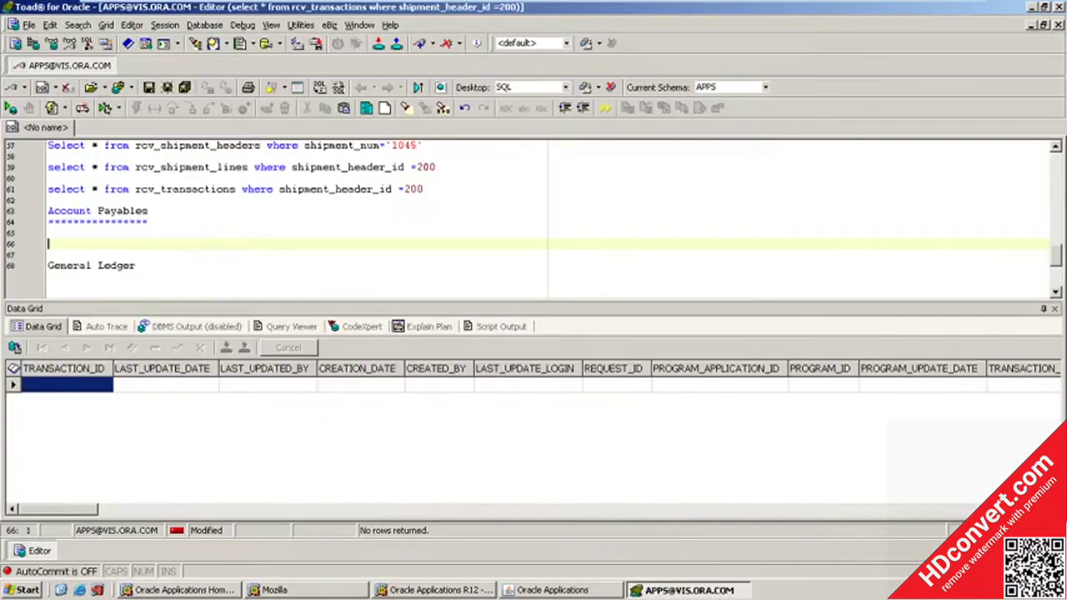
{"action": "scroll", "coordinate": [541, 217], "scroll_direction": "up", "scroll_amount": 7}
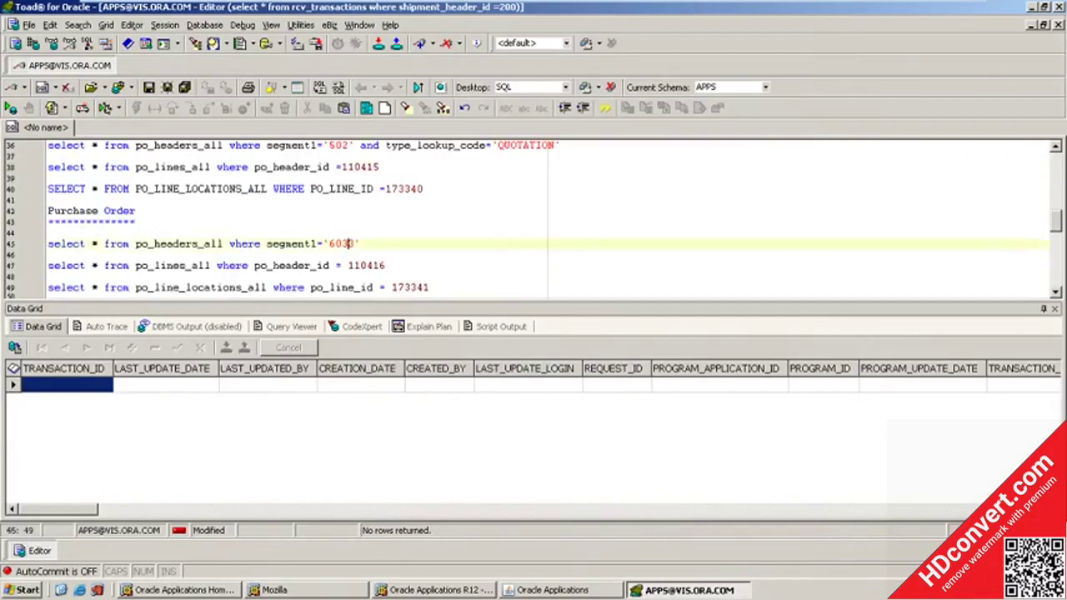
{"action": "double_click", "coordinate": [342, 243]}
{"action": "key", "text": "ctrl+c"}
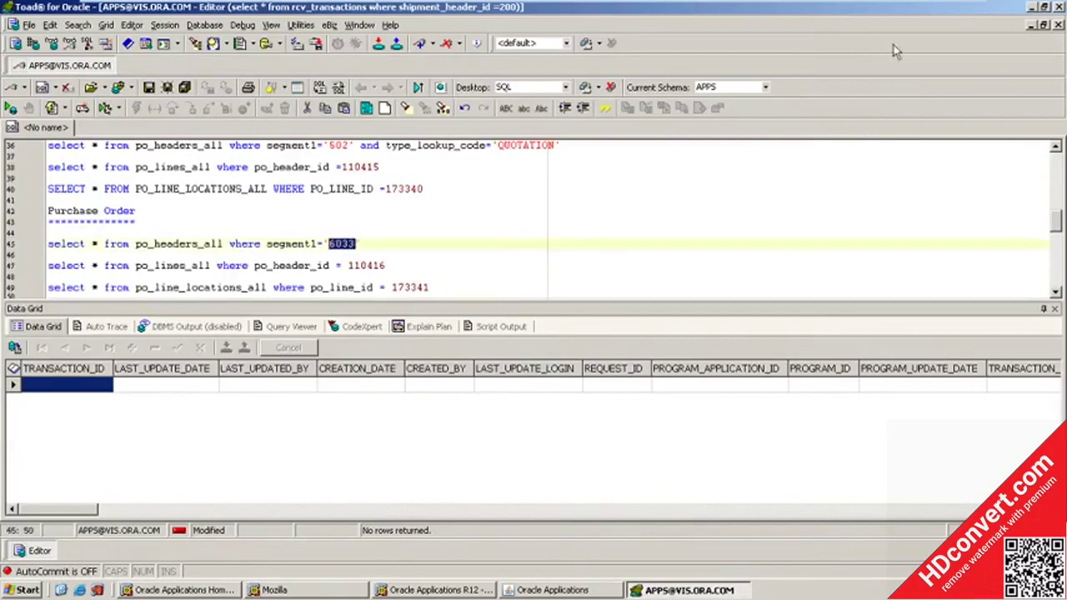
{"action": "left_click", "coordinate": [1032, 9]}
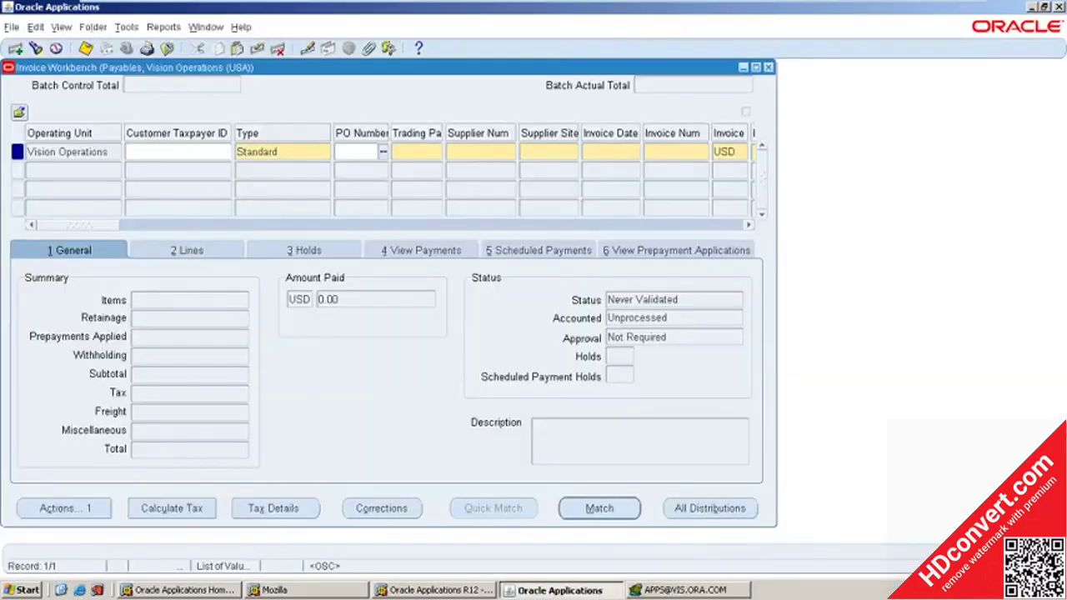
{"action": "key", "text": "ctrl+v"}
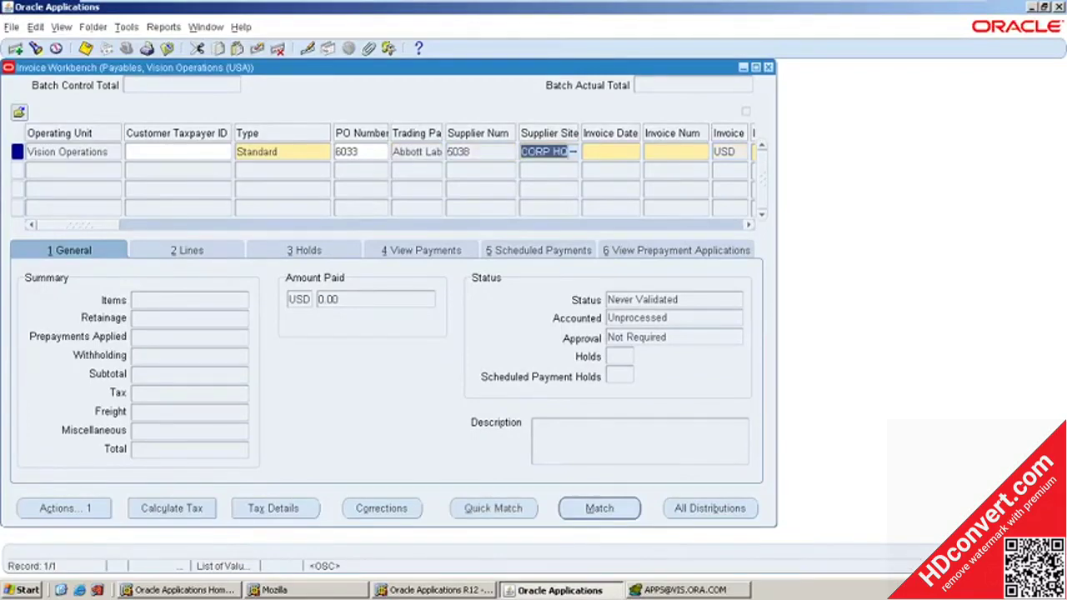
{"action": "left_click", "coordinate": [358, 151]}
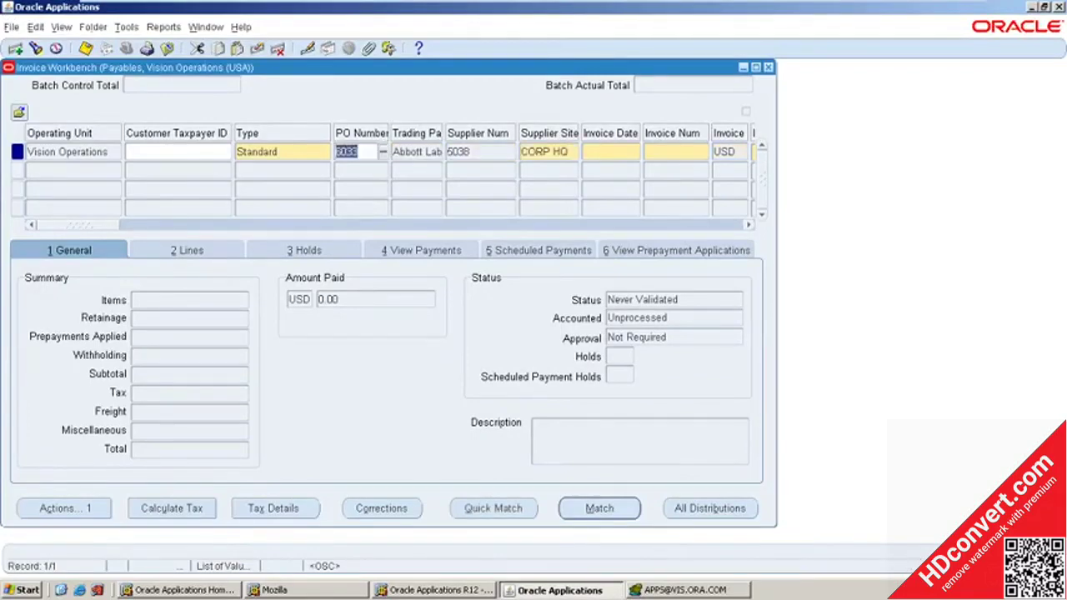
{"action": "key", "text": "Tab"}
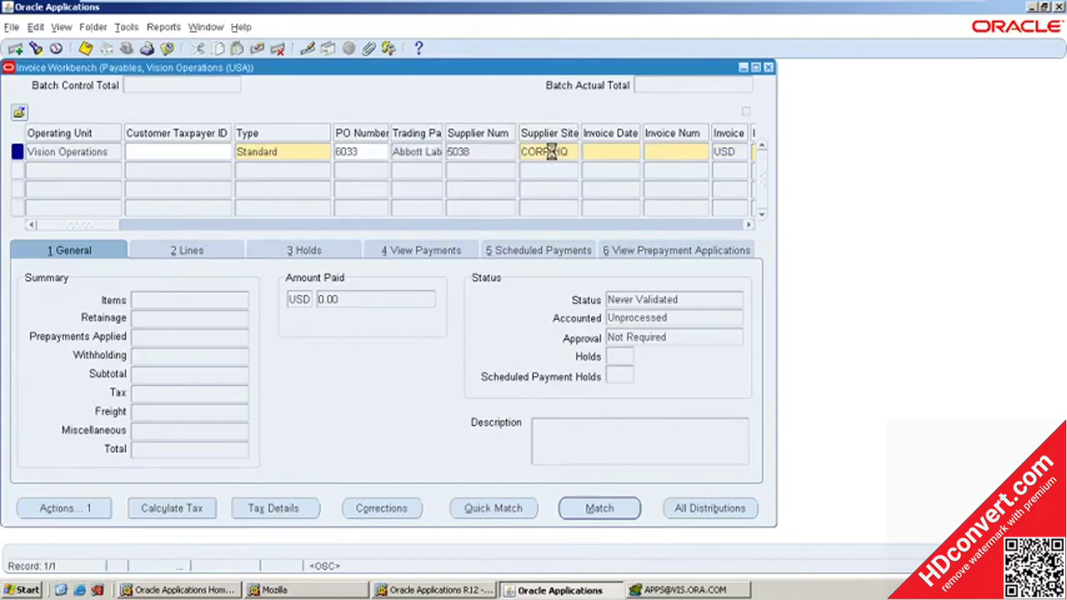
Try to date the invoice 30-MAY-2020, and close the invoice form without saving.
{"action": "left_click", "coordinate": [546, 151]}
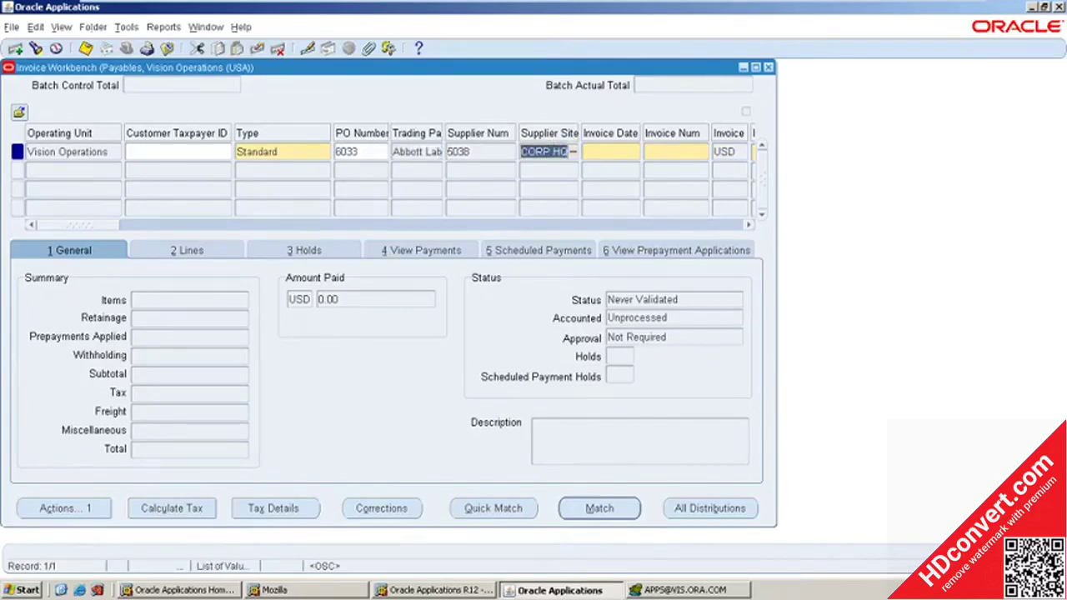
{"action": "left_click", "coordinate": [600, 151]}
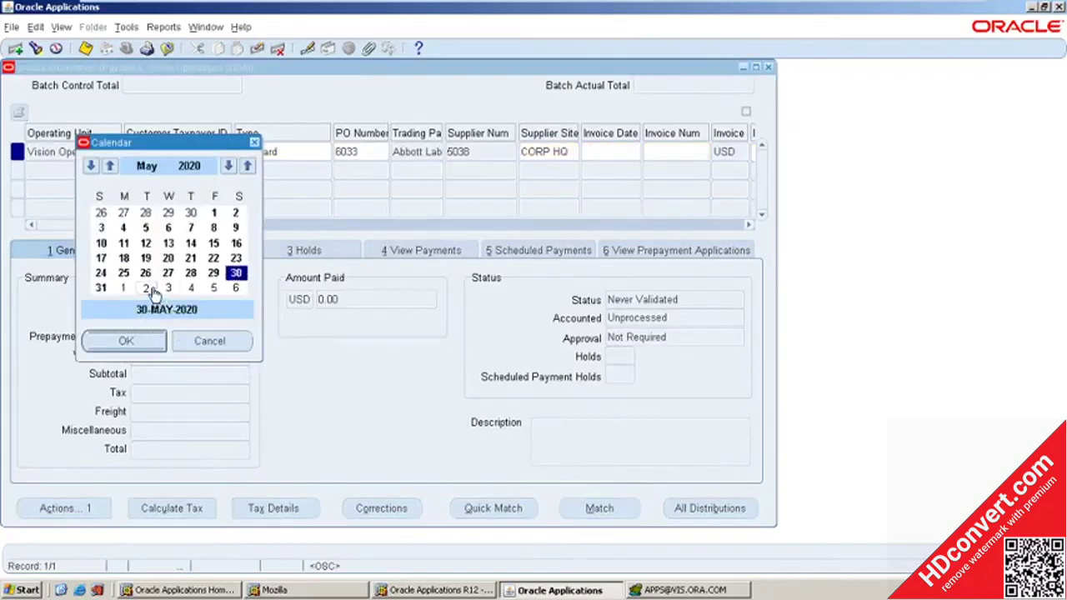
{"action": "left_click", "coordinate": [156, 343]}
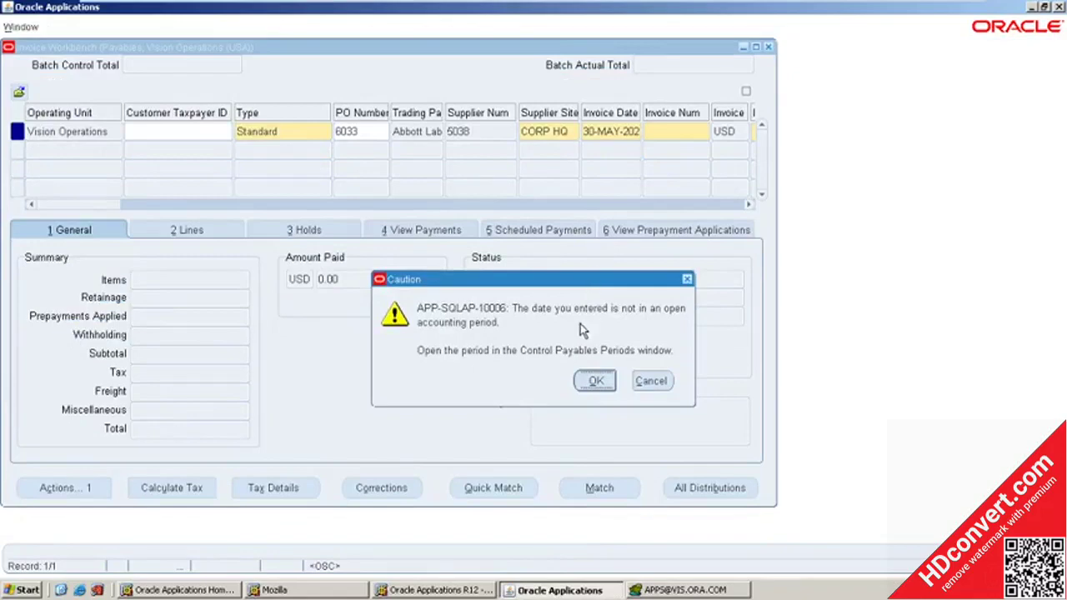
{"action": "left_click", "coordinate": [594, 382]}
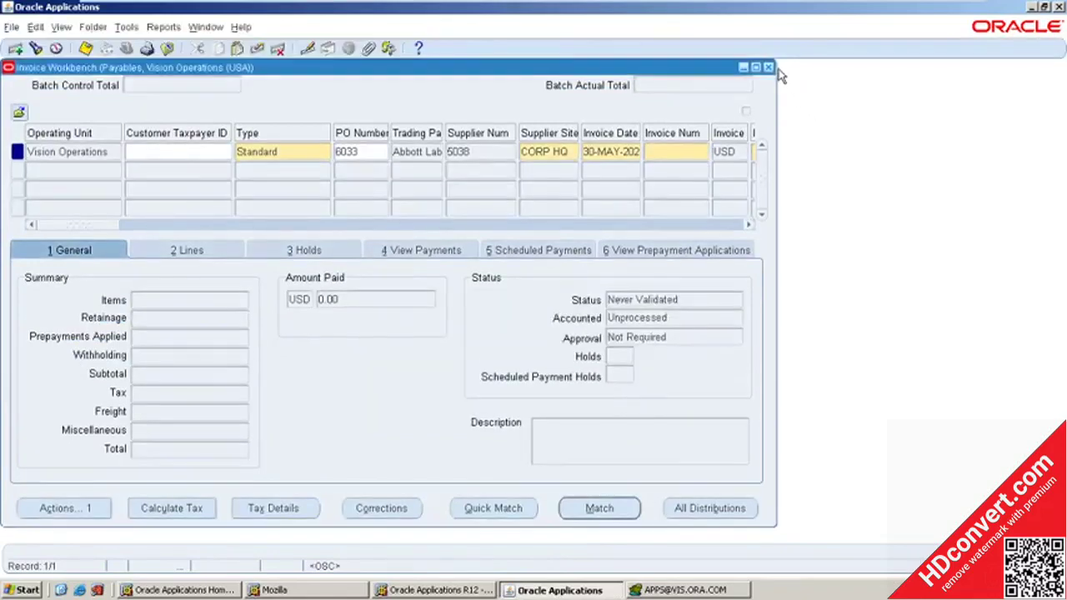
{"action": "left_click", "coordinate": [768, 67]}
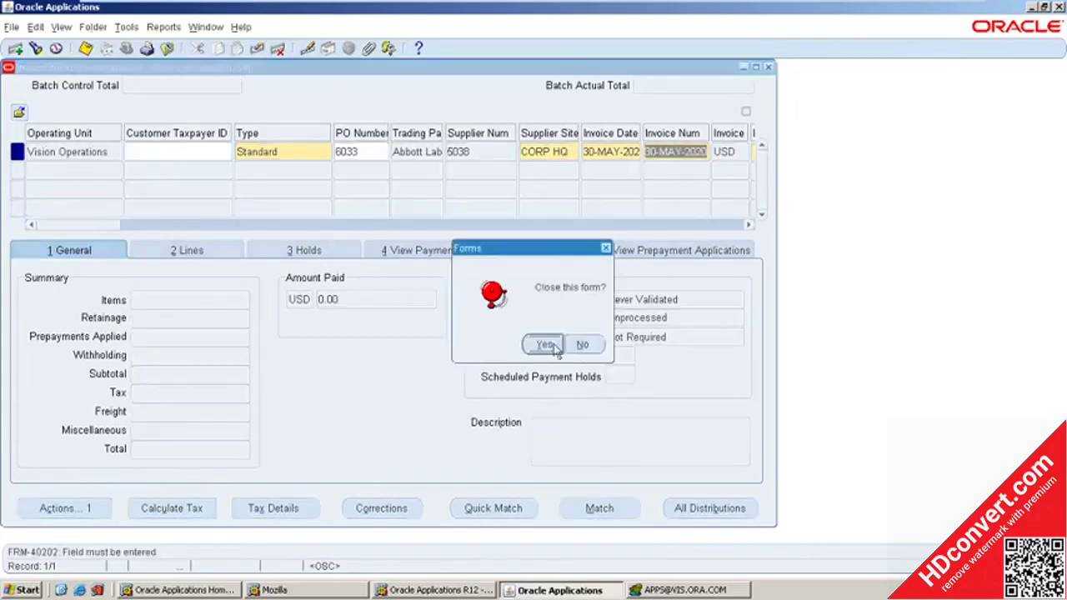
{"action": "left_click", "coordinate": [528, 345]}
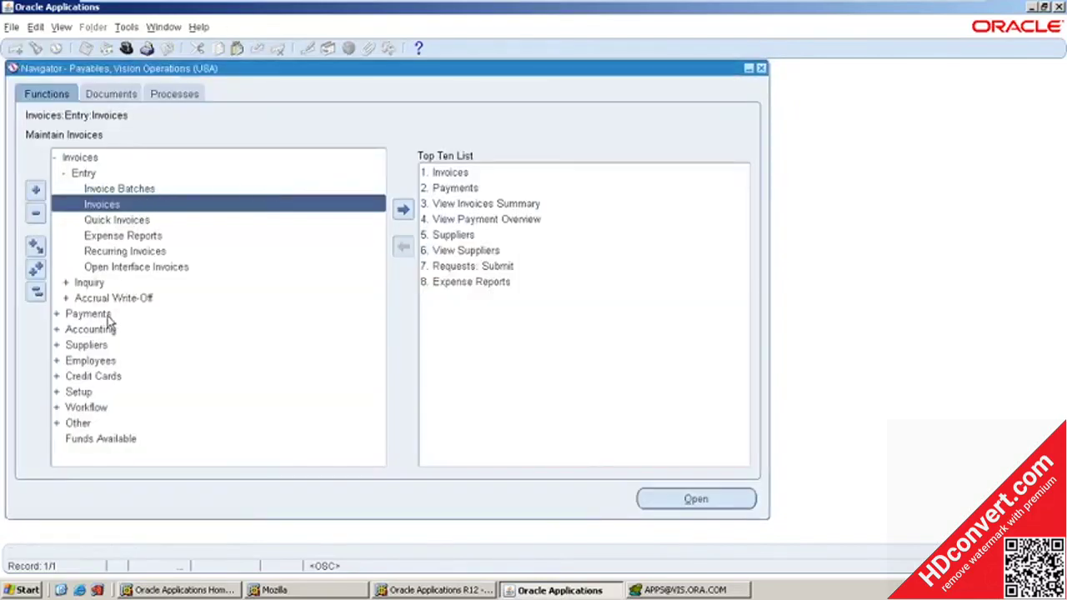
Set the May-20 period to Open in Control Payables Periods, save the change and close the form.
{"action": "double_click", "coordinate": [94, 327]}
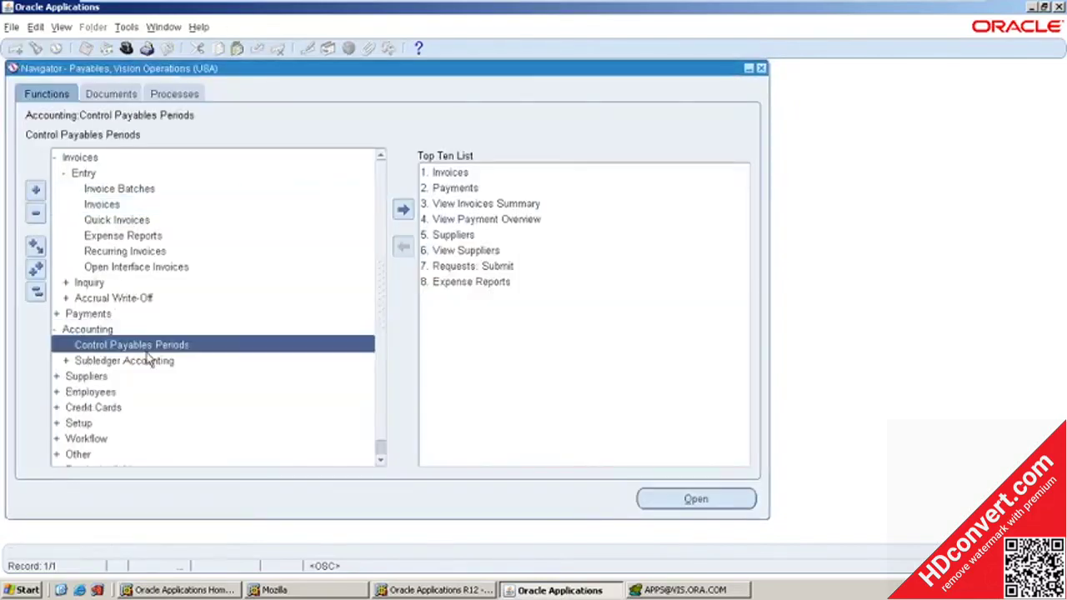
{"action": "double_click", "coordinate": [150, 344]}
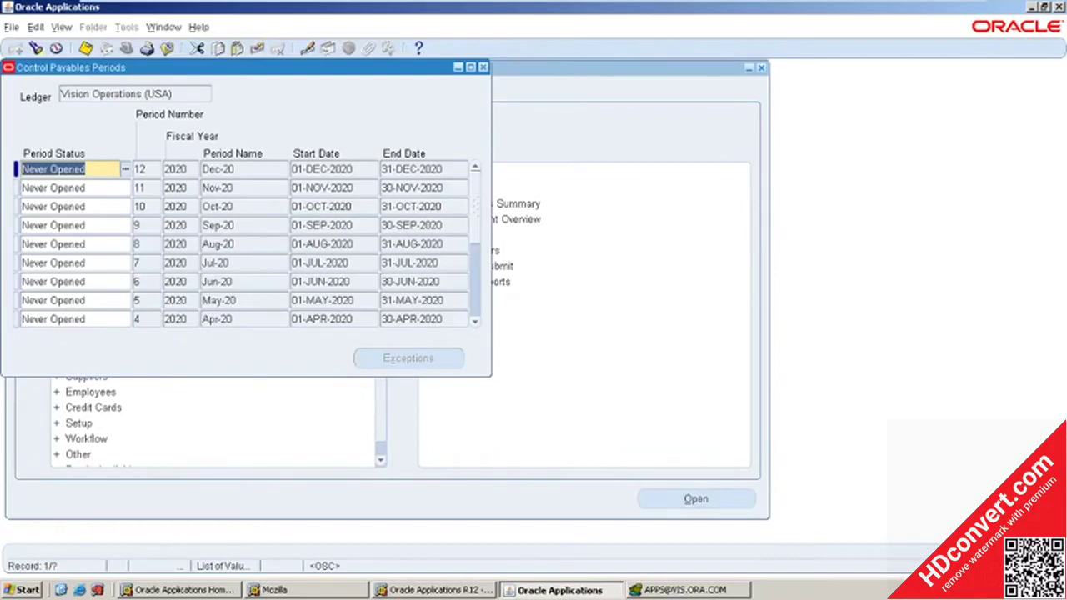
{"action": "left_click", "coordinate": [218, 300]}
{"action": "left_click", "coordinate": [119, 302]}
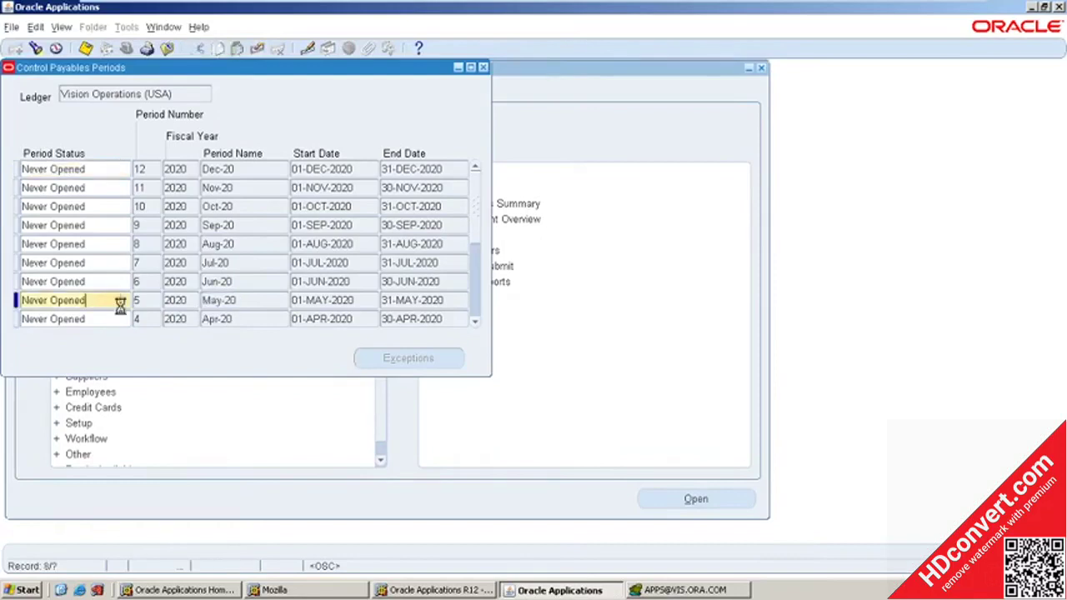
{"action": "type", "text": "Open"}
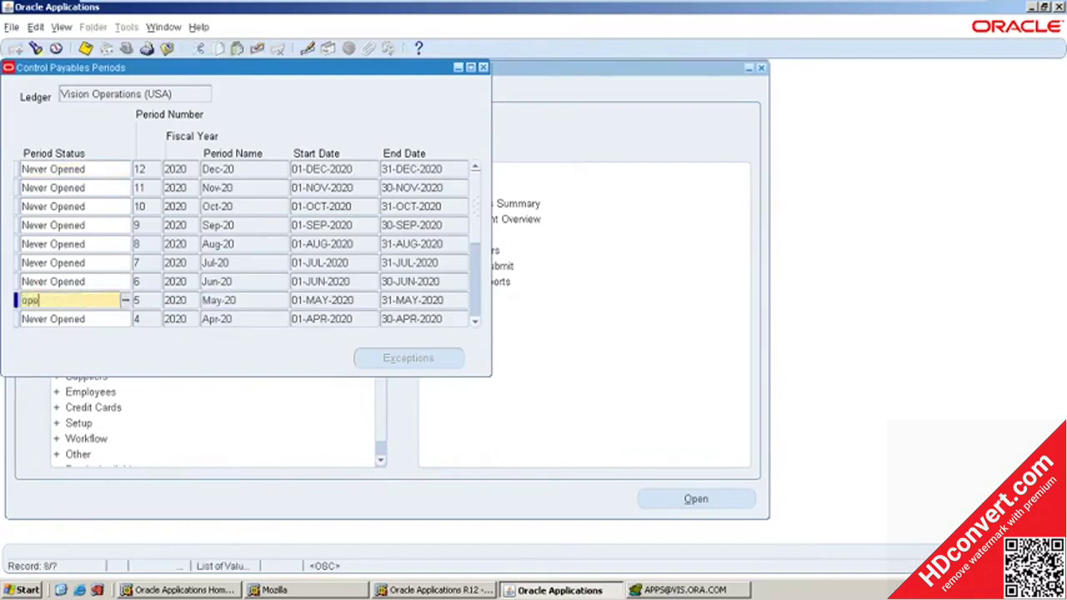
{"action": "key", "text": "Tab"}
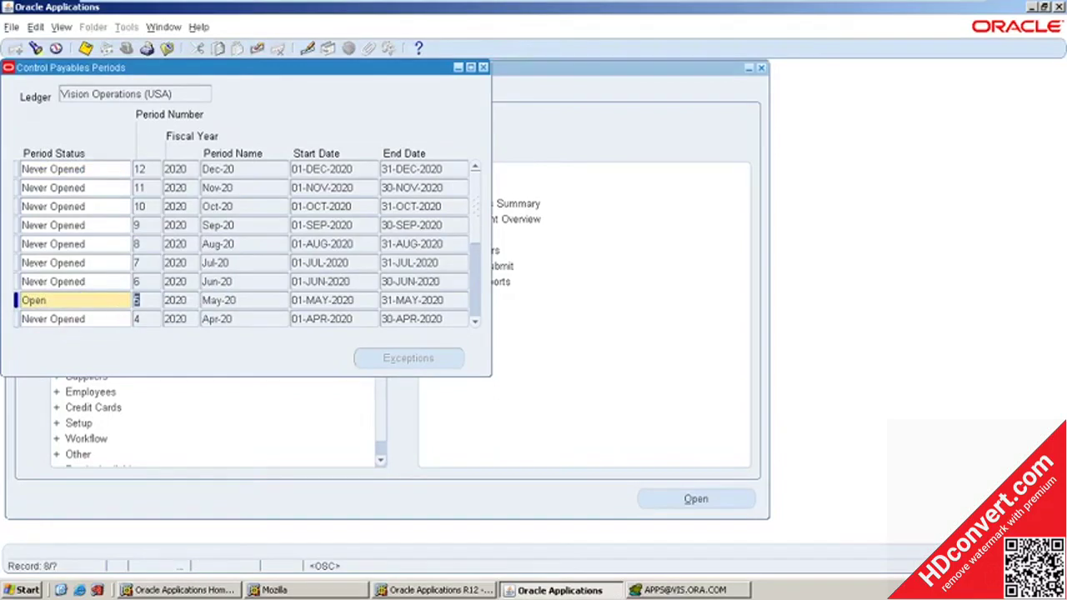
{"action": "left_click", "coordinate": [86, 49]}
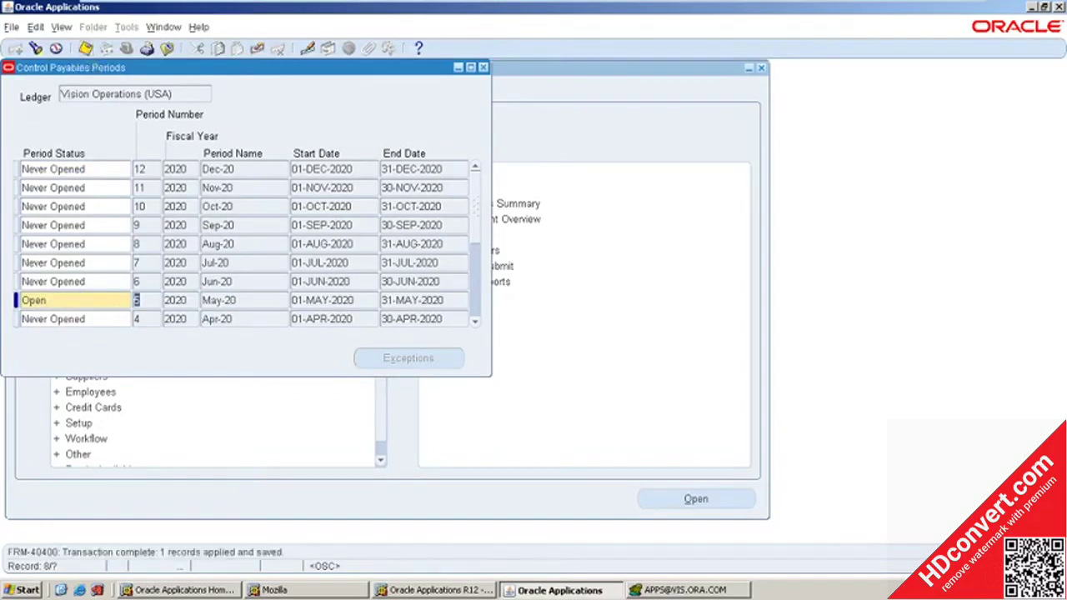
{"action": "left_click", "coordinate": [482, 67]}
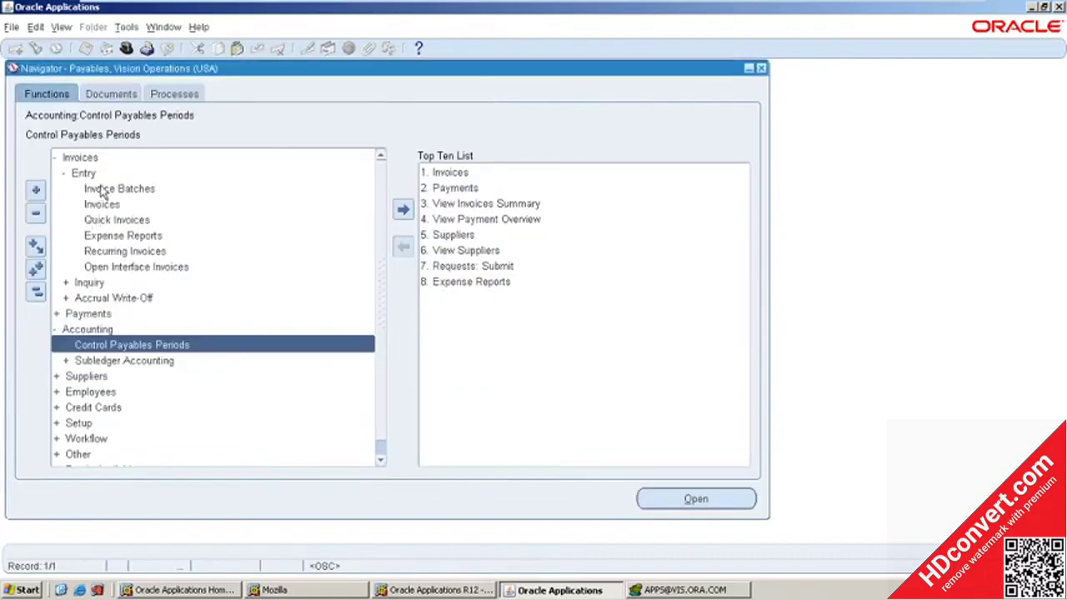
Start a new standard invoice against the same purchase order number, with the invoice date 30-MAY-2020.
{"action": "double_click", "coordinate": [101, 206]}
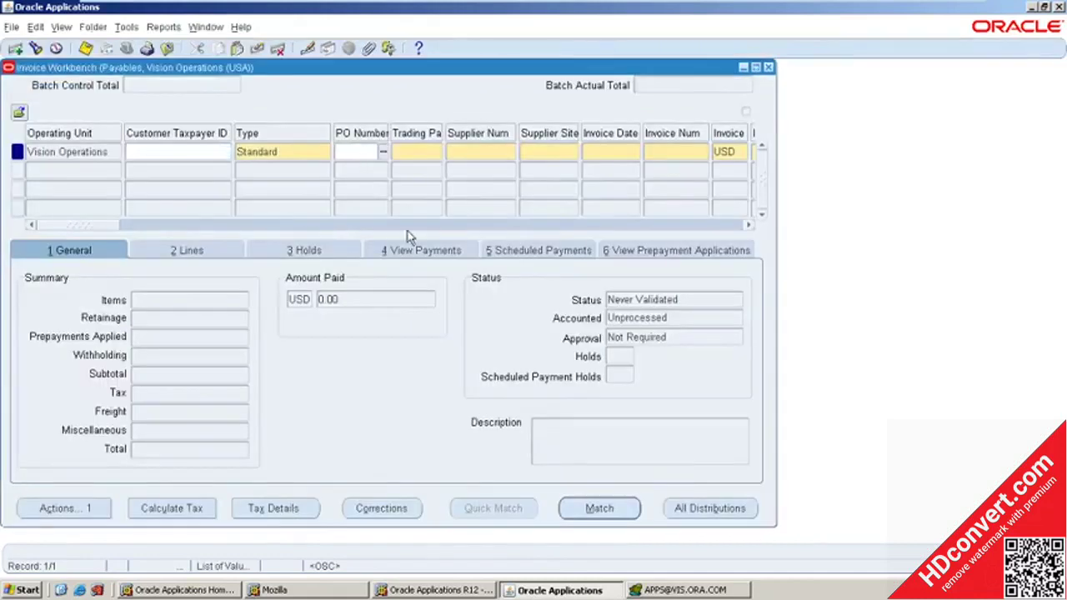
{"action": "type", "text": "6033"}
{"action": "key", "text": "Tab"}
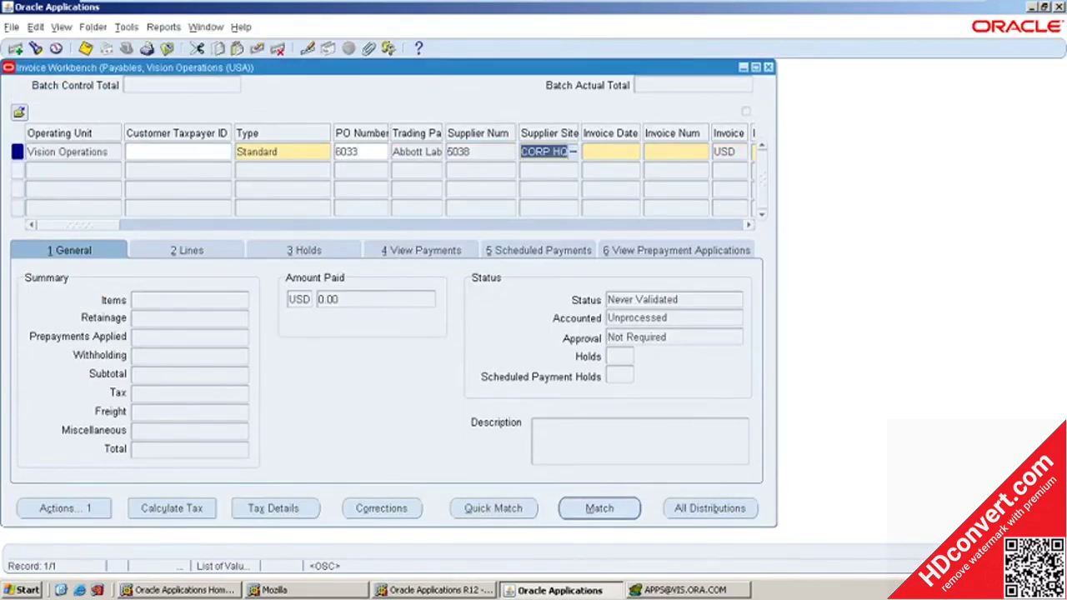
{"action": "key", "text": "Tab"}
{"action": "key", "text": "ctrl+l"}
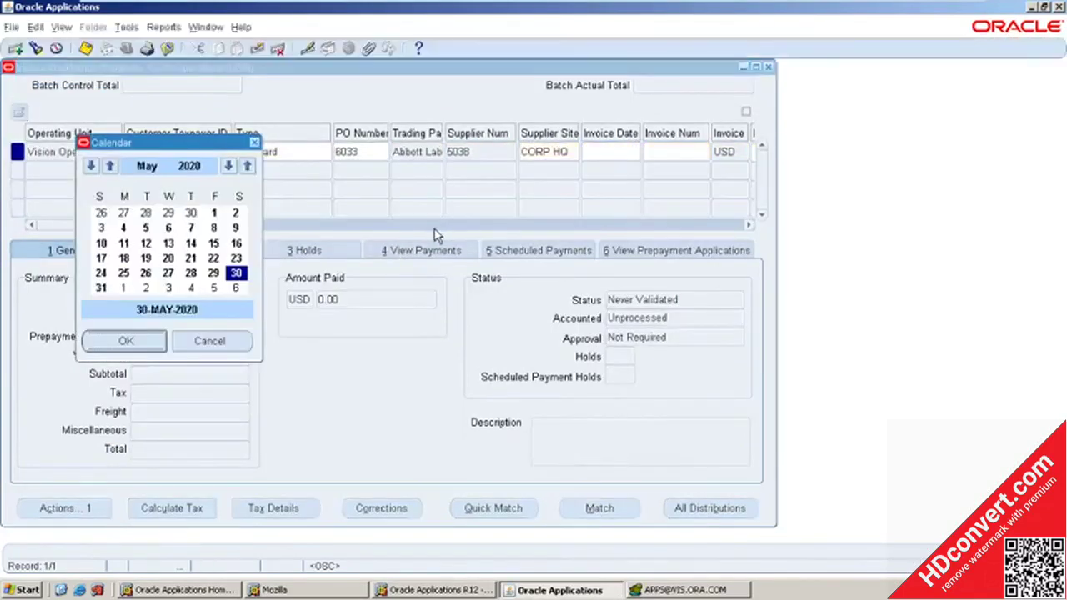
{"action": "left_click", "coordinate": [147, 345]}
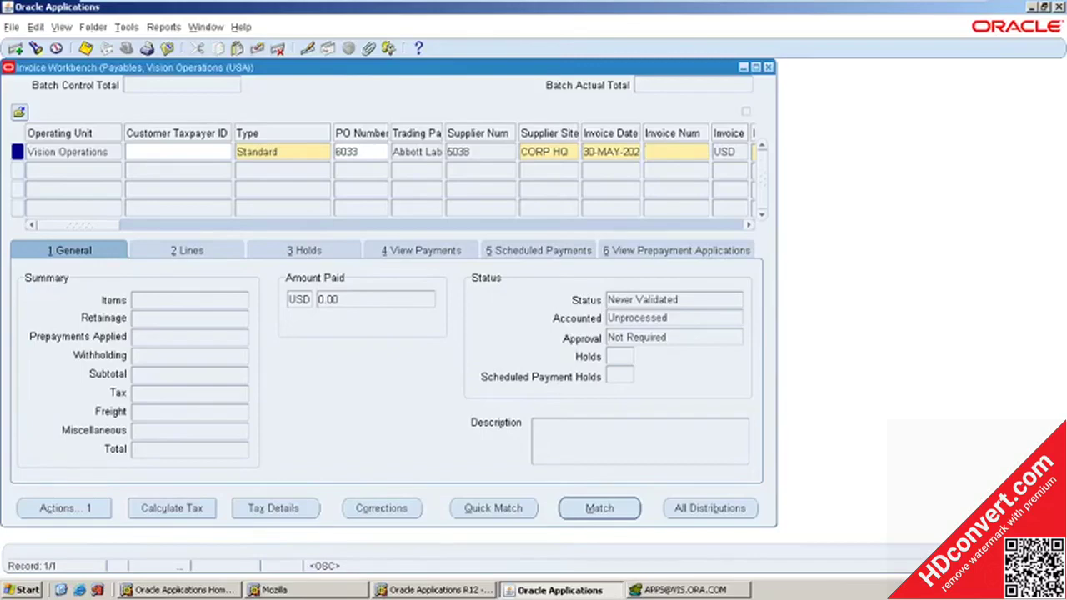
Enter "NRIT Invoice" as the invoice number and 1500 as the invoice amount.
{"action": "type", "text": "NRIT Invoice"}
{"action": "key", "text": "Tab"}
{"action": "key", "text": "Tab"}
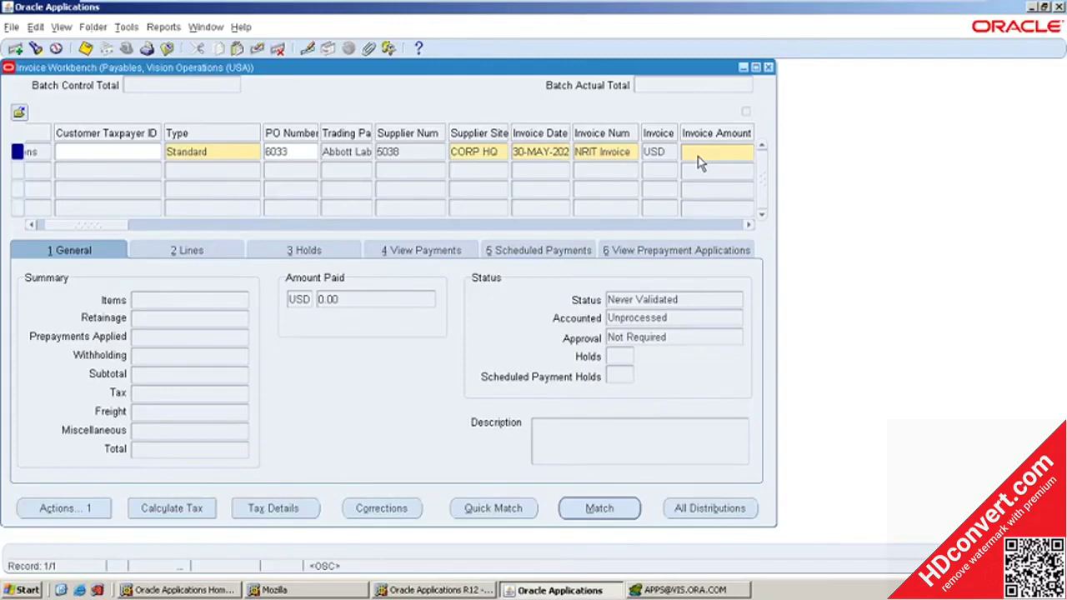
{"action": "type", "text": "1500"}
{"action": "key", "text": "Tab"}
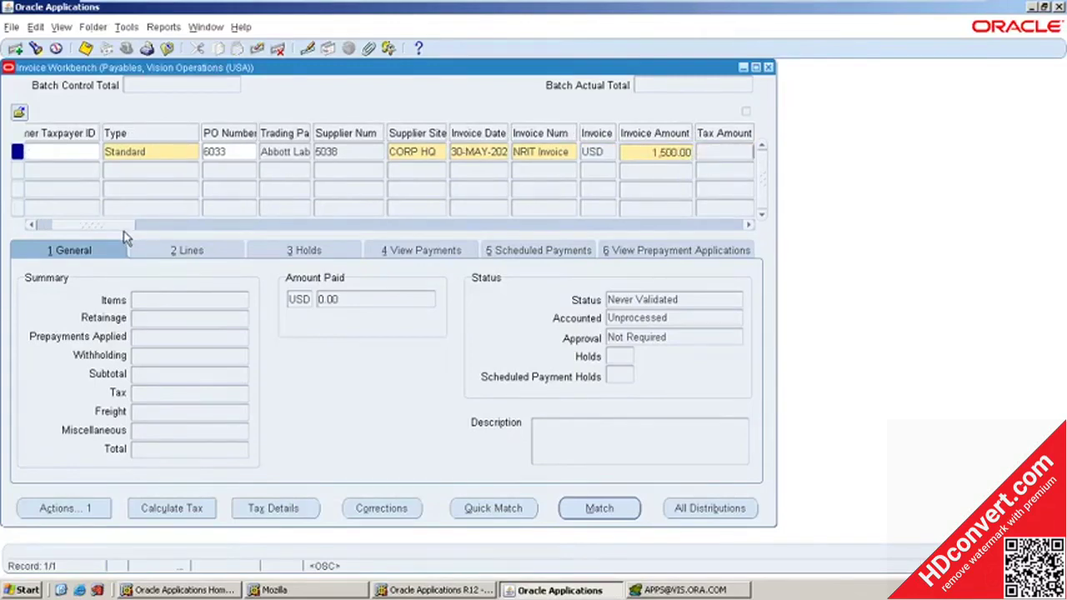
Look through the remaining invoice header fields after the invoice amount.
{"action": "key", "text": "Tab"}
{"action": "key", "text": "Tab"}
{"action": "key", "text": "Tab"}
{"action": "key", "text": "Tab"}
{"action": "key", "text": "Tab"}
{"action": "key", "text": "Tab"}
{"action": "key", "text": "Tab"}
{"action": "key", "text": "Tab"}
{"action": "key", "text": "Tab"}
{"action": "key", "text": "Tab"}
{"action": "key", "text": "Tab"}
{"action": "key", "text": "Tab"}
{"action": "key", "text": "Tab"}
{"action": "key", "text": "Tab"}
{"action": "key", "text": "Tab"}
{"action": "key", "text": "Tab"}
{"action": "key", "text": "Tab"}
{"action": "key", "text": "Tab"}
{"action": "key", "text": "Tab"}
{"action": "key", "text": "Tab"}
{"action": "key", "text": "Tab"}
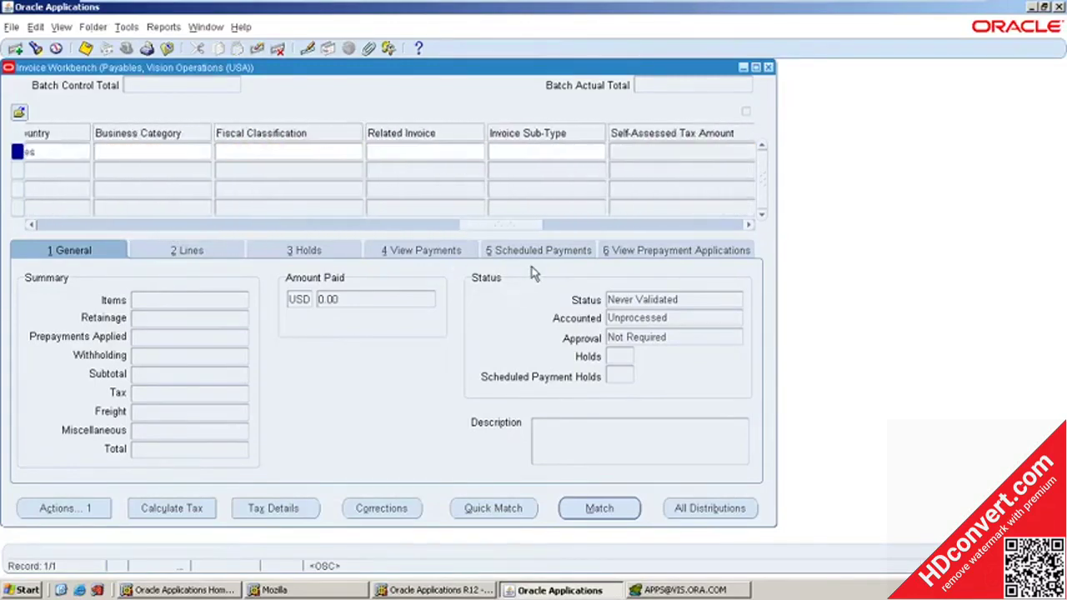
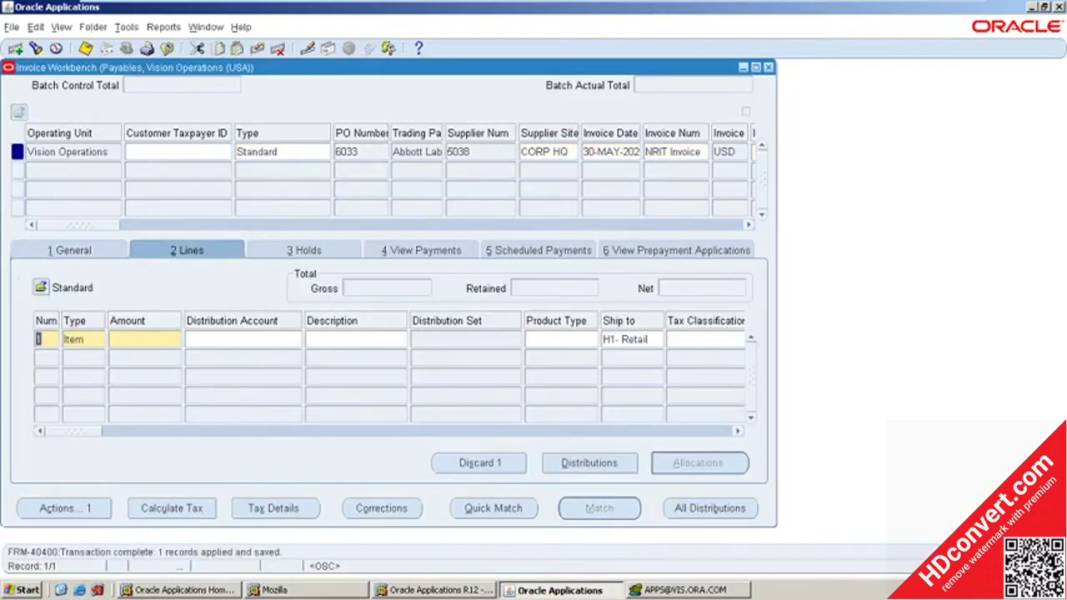
Set the amount of the invoice's first Item line to 1500.
{"action": "type", "text": "1"}
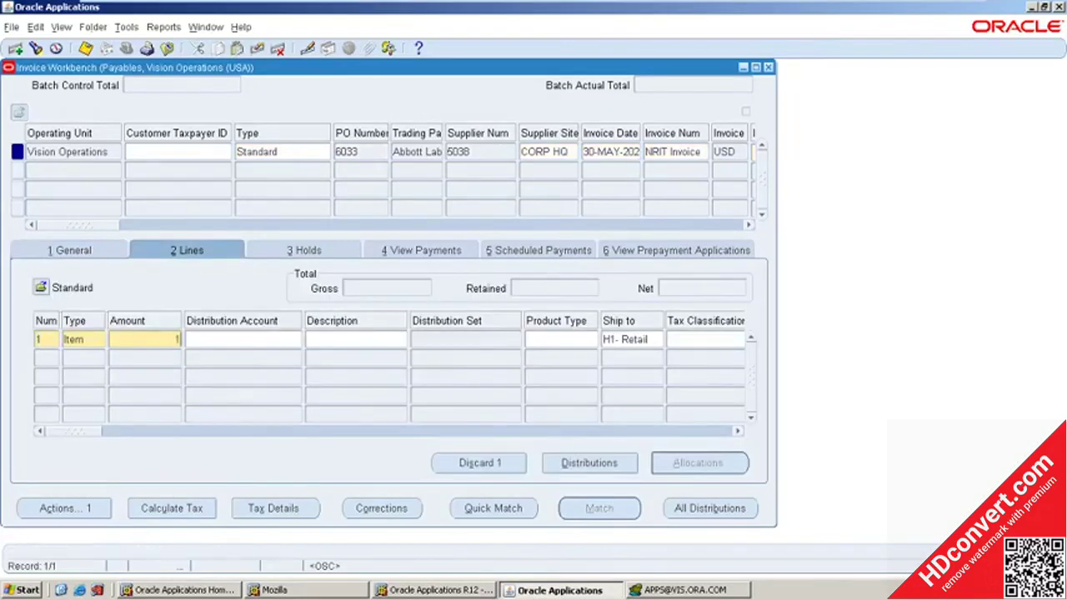
{"action": "type", "text": "5000"}
{"action": "key", "text": "BackSpace"}
{"action": "key", "text": "Tab"}
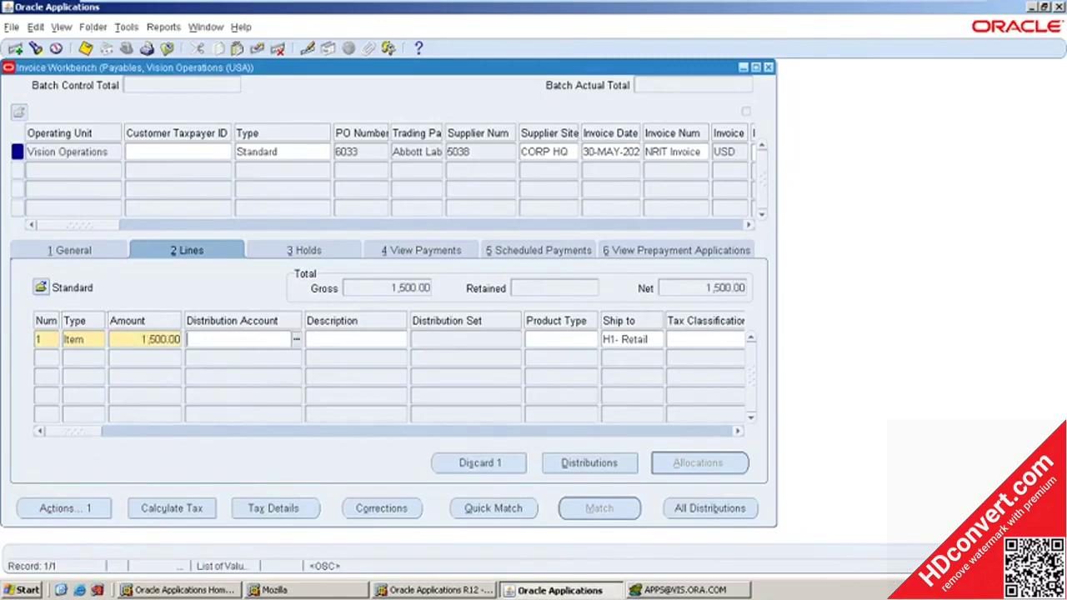
Match the invoice line to the purchase order with PO Line 1, PO Shipment 1 and PO Distribution 1.
{"action": "left_click", "coordinate": [104, 431]}
{"action": "left_click_drag", "start_coordinate": [103, 431], "coordinate": [140, 430]}
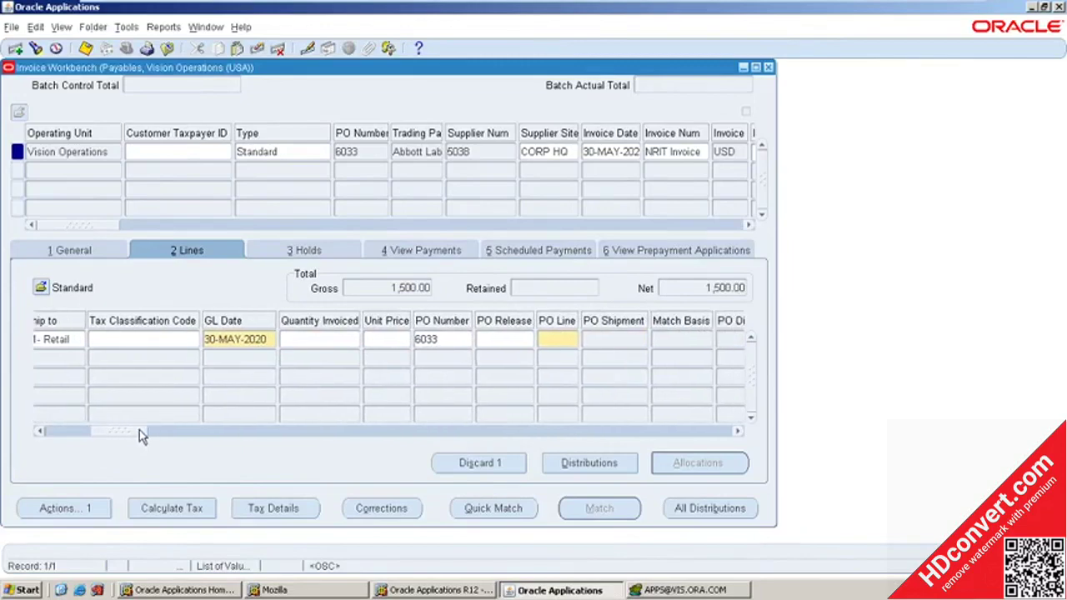
{"action": "left_click", "coordinate": [554, 345]}
{"action": "type", "text": "1"}
{"action": "key", "text": "Tab"}
{"action": "type", "text": "1"}
{"action": "key", "text": "Tab"}
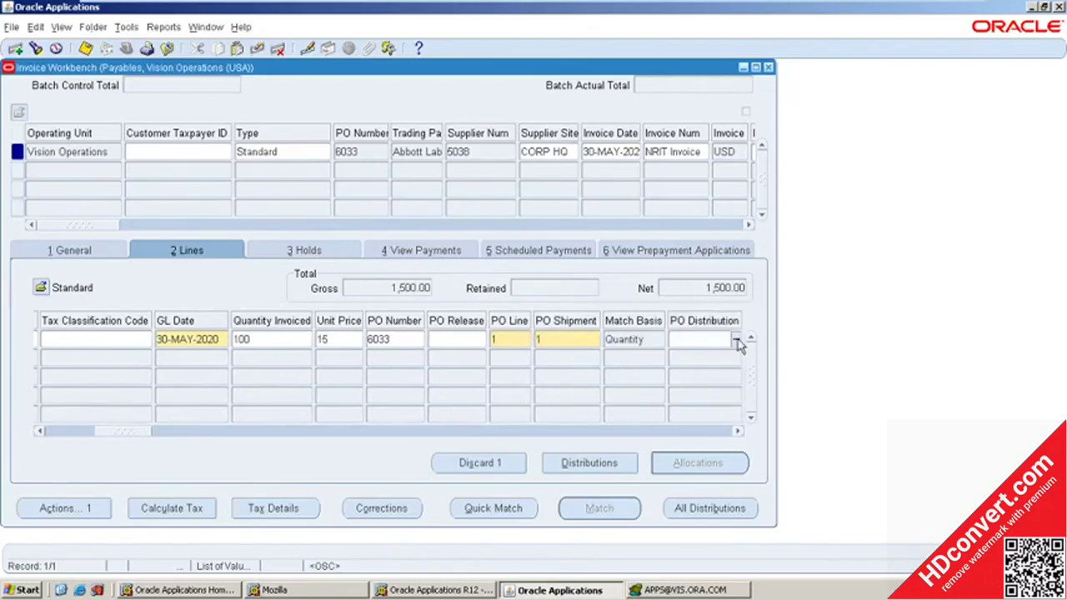
{"action": "type", "text": "1"}
{"action": "key", "text": "Tab"}
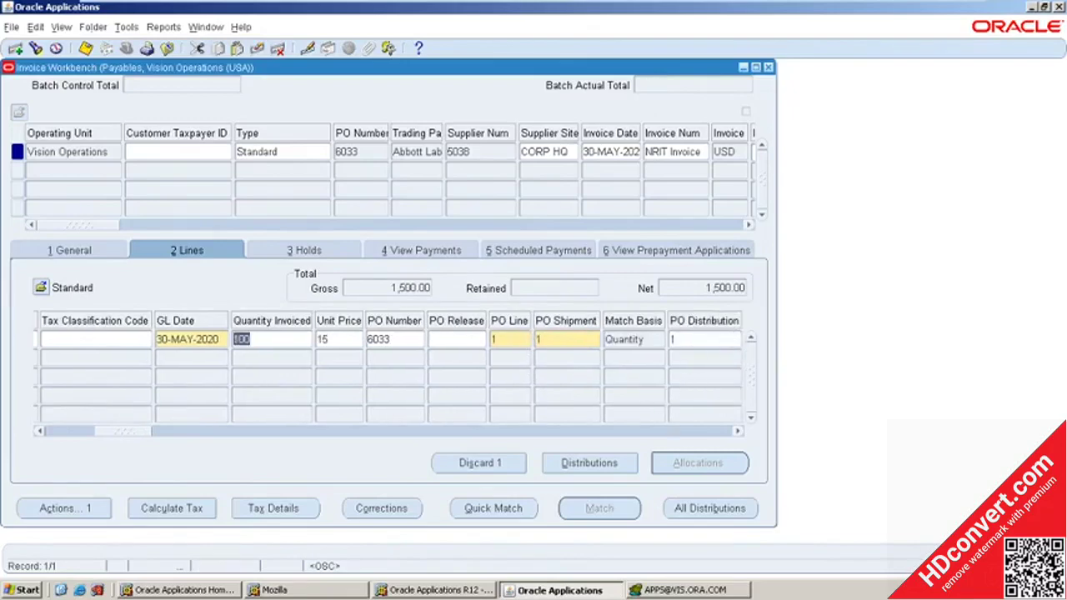
View the accounting distributions of the invoice's first Item line, and return to the invoice.
{"action": "left_click_drag", "start_coordinate": [129, 436], "coordinate": [6, 442]}
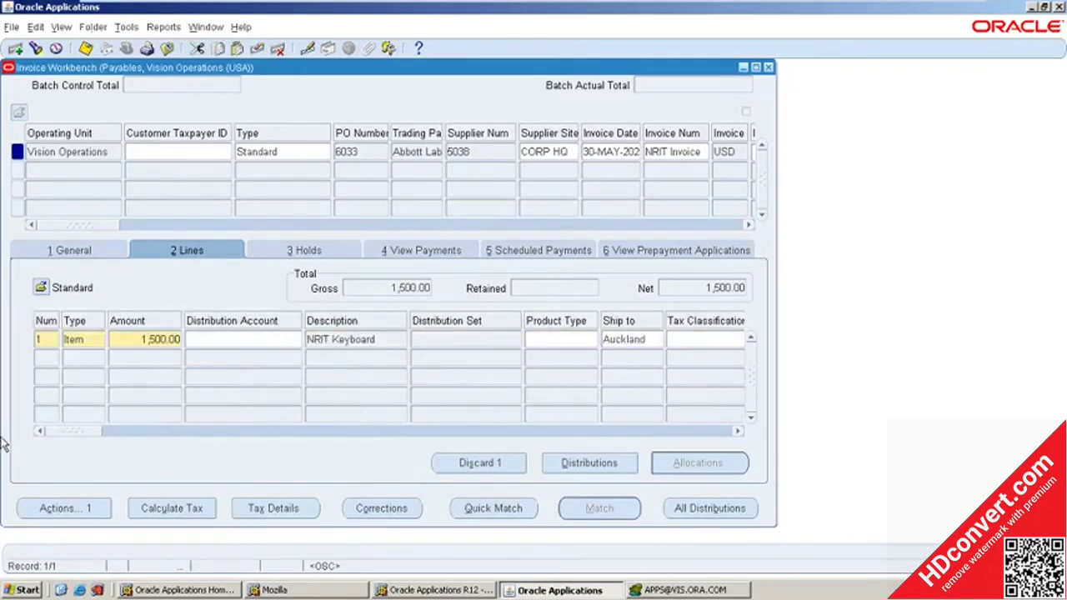
{"action": "left_click", "coordinate": [557, 465]}
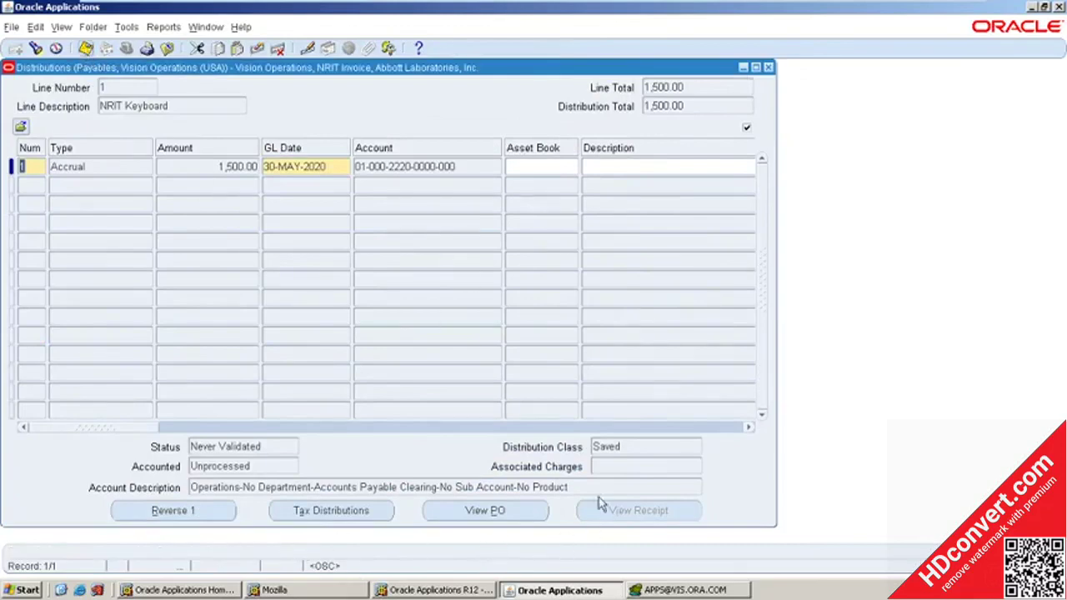
{"action": "left_click", "coordinate": [770, 66]}
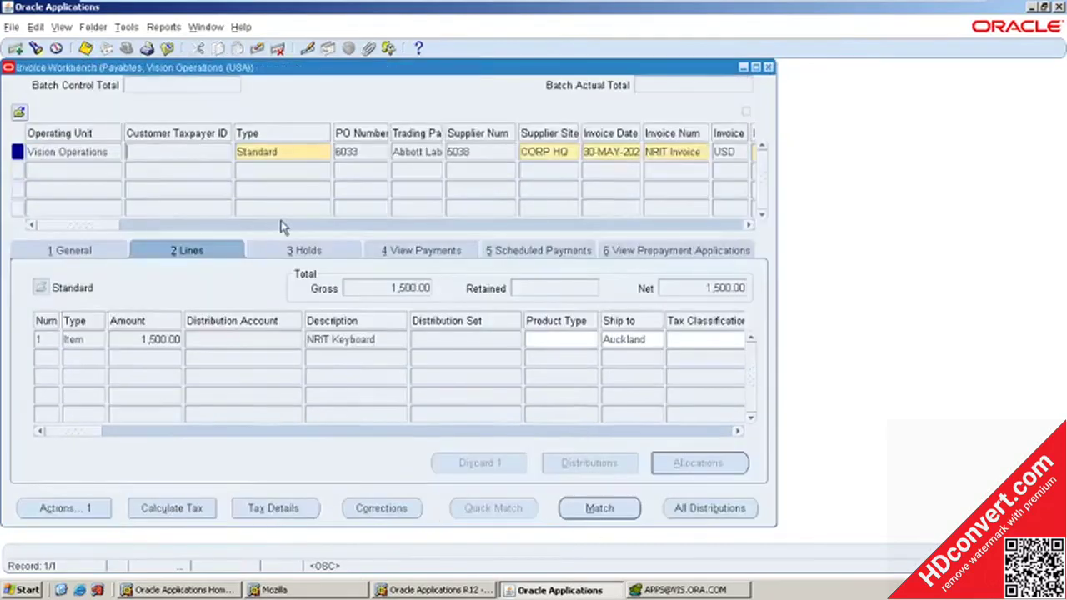
Review the invoice's general summary and status, and select its invoice number in the header.
{"action": "left_click", "coordinate": [76, 249]}
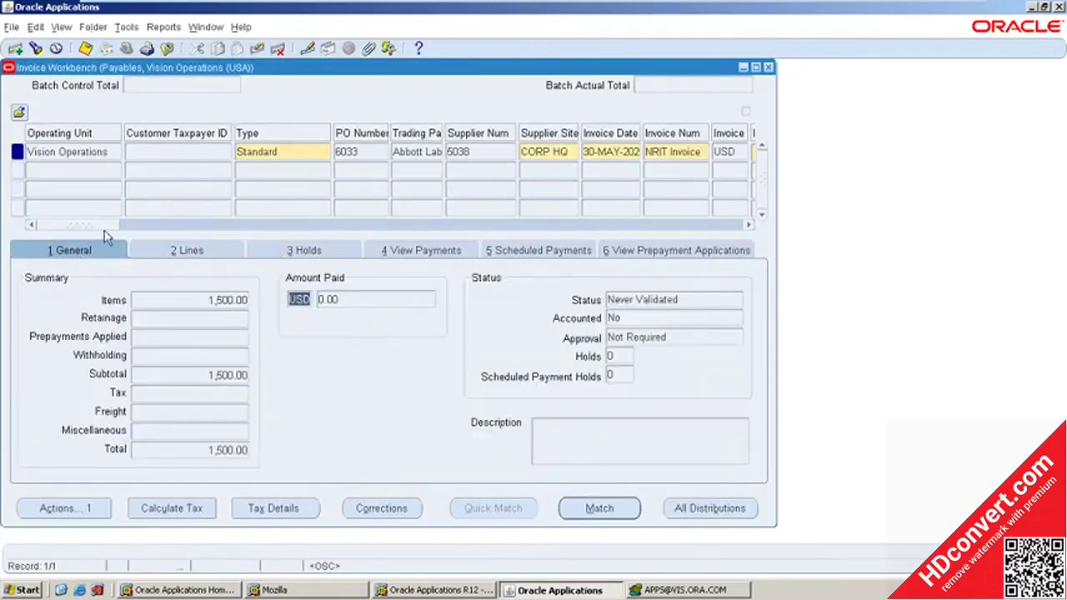
{"action": "left_click_drag", "start_coordinate": [104, 226], "coordinate": [138, 227]}
{"action": "left_click", "coordinate": [399, 151]}
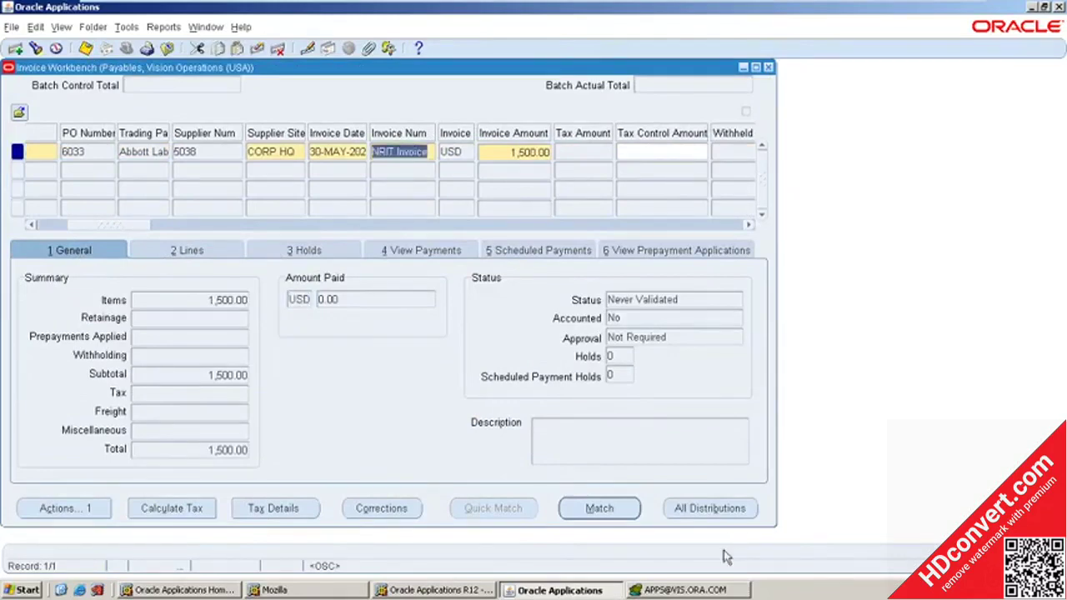
Switch to Toad and add the heading "Invoice", underlined with equals signs, beneath the Account Payables heading in the SQL script.
{"action": "left_click", "coordinate": [708, 590]}
{"action": "scroll", "coordinate": [541, 217], "scroll_direction": "down", "scroll_amount": 4}
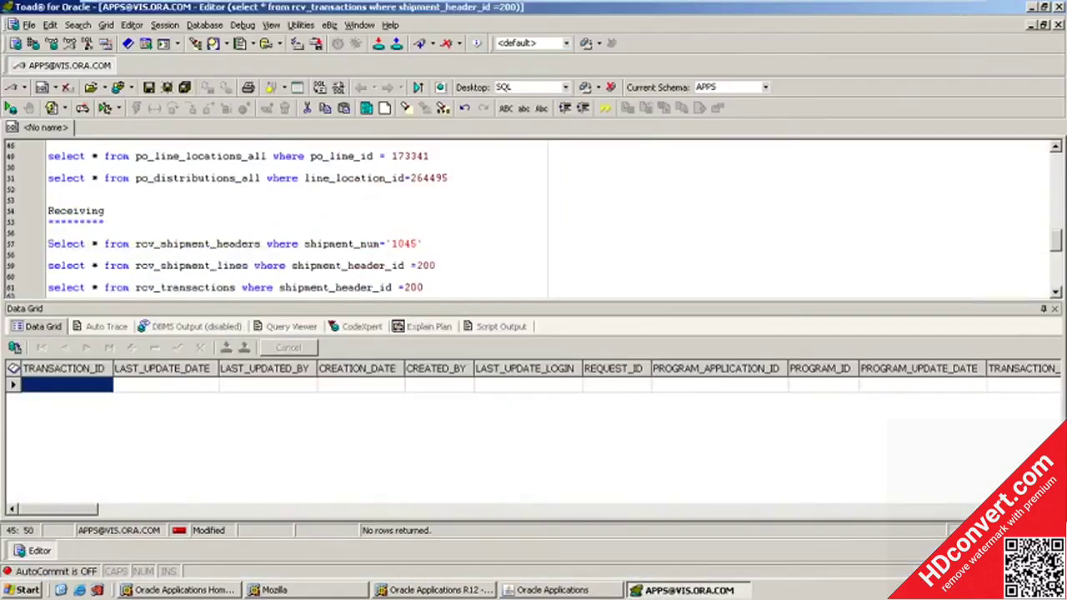
{"action": "scroll", "coordinate": [542, 217], "scroll_direction": "down", "scroll_amount": 6}
{"action": "scroll", "coordinate": [541, 216], "scroll_direction": "up", "scroll_amount": 3}
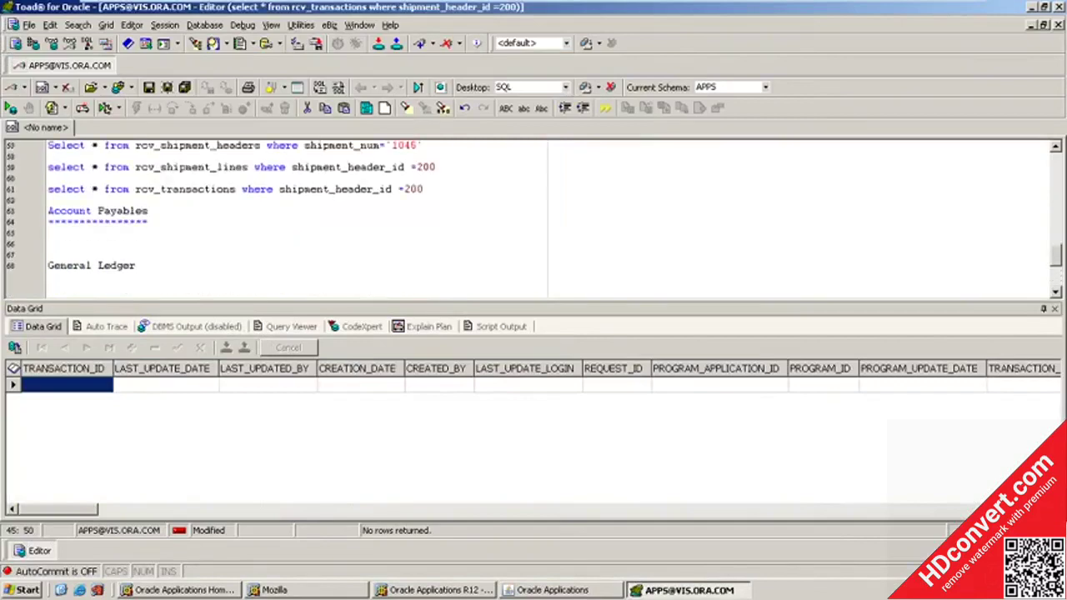
{"action": "left_click", "coordinate": [148, 222]}
{"action": "key", "text": "Return"}
{"action": "key", "text": "Return"}
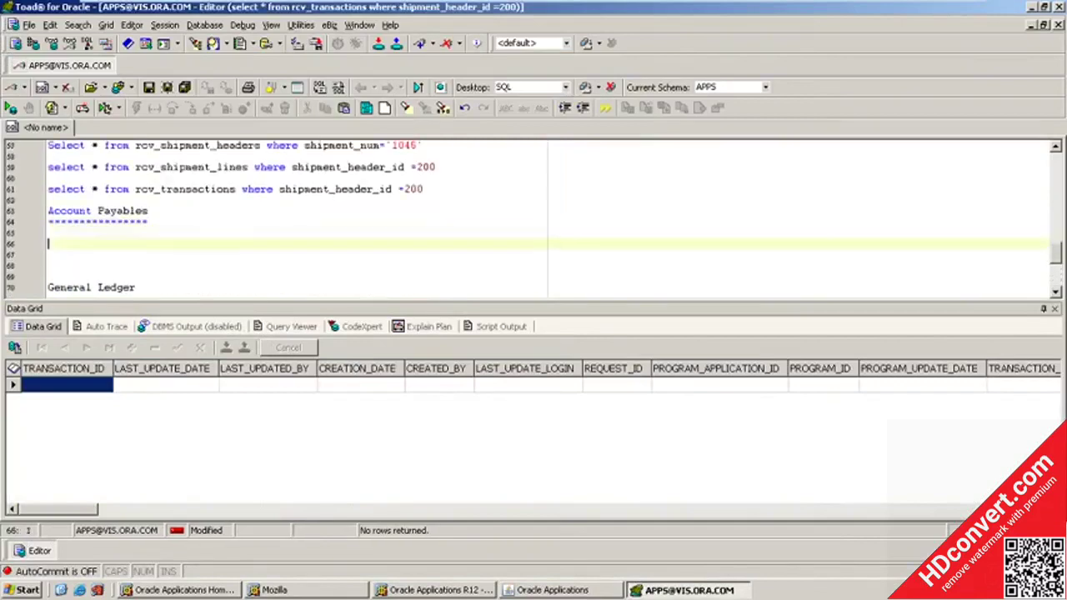
{"action": "type", "text": "Invoice"}
{"action": "key", "text": "Return"}
{"action": "type", "text": "===="}
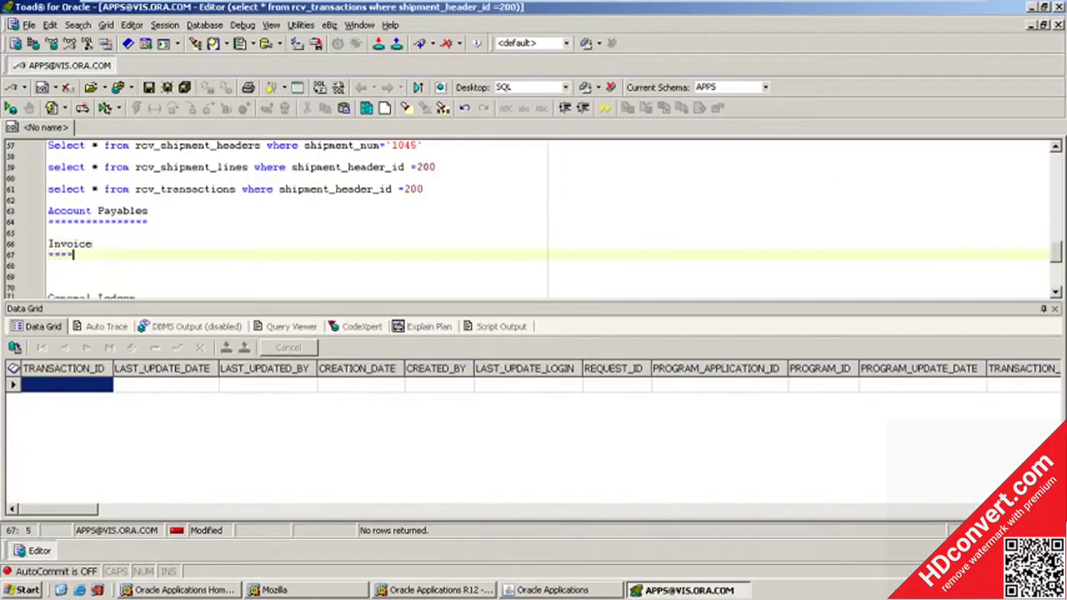
{"action": "type", "text": "==="}
{"action": "key", "text": "Return"}
{"action": "key", "text": "Return"}
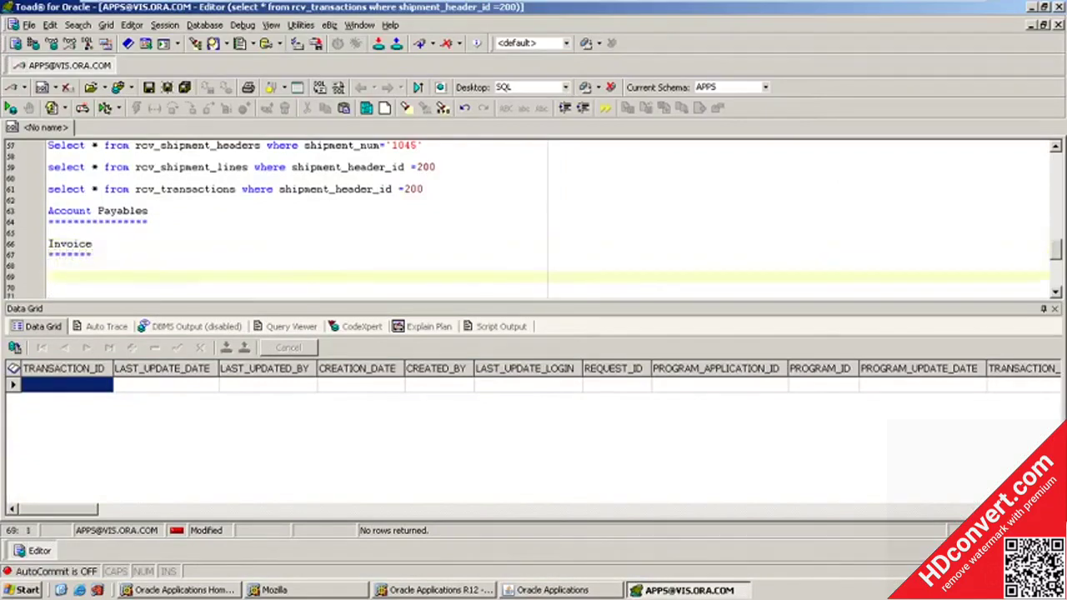
Query ap_invoices_all for all columns where invoice_num='NRIT Invoice', and examine the vendor ID in the returned row.
{"action": "type", "text": "select * from a"}
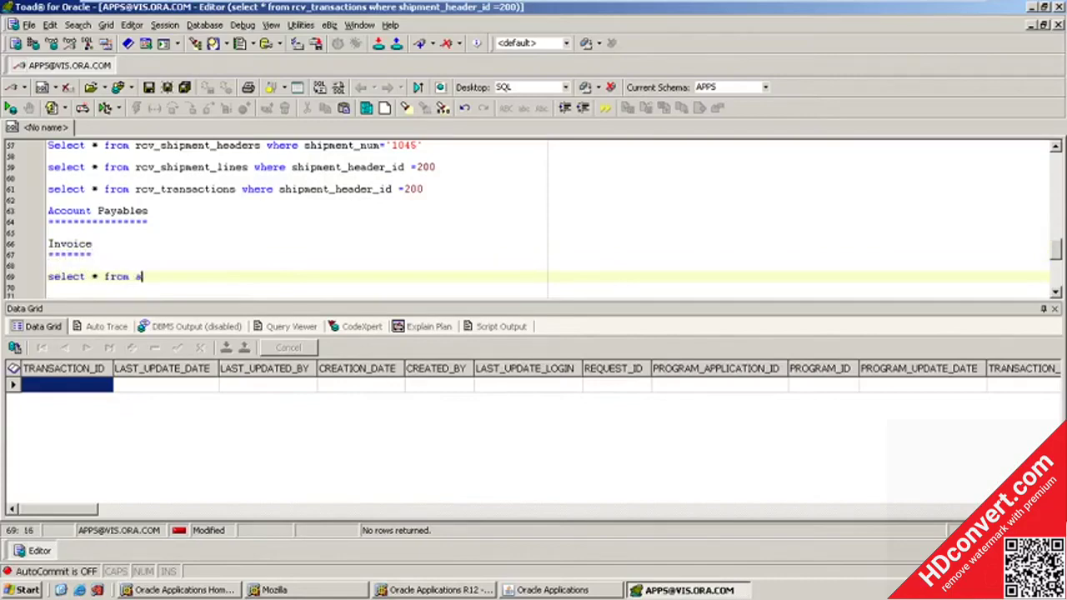
{"action": "type", "text": "pp_invoi"}
{"action": "key", "text": "BackSpace"}
{"action": "key", "text": "BackSpace"}
{"action": "key", "text": "BackSpace"}
{"action": "key", "text": "BackSpace"}
{"action": "key", "text": "BackSpace"}
{"action": "key", "text": "BackSpace"}
{"action": "key", "text": "BackSpace"}
{"action": "type", "text": "_invoices_all where "}
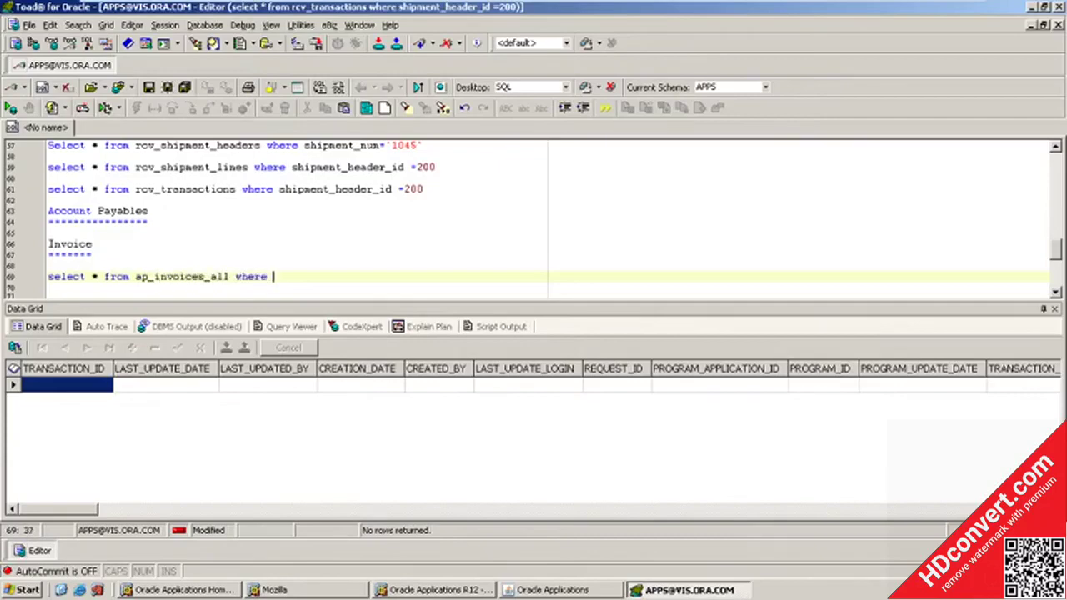
{"action": "type", "text": "invoice_num='NRIT Invoice'"}
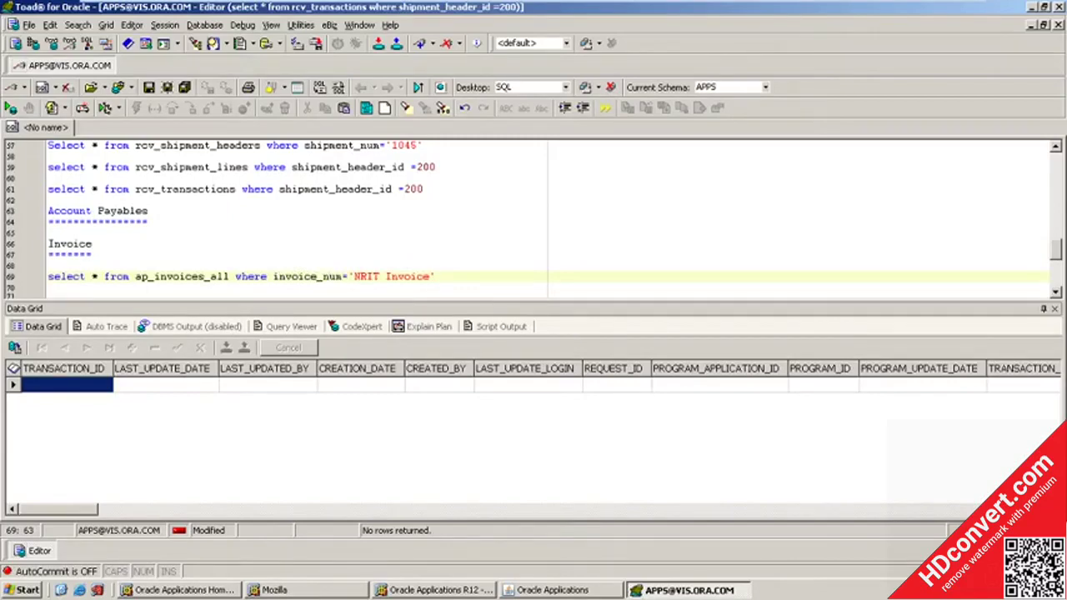
{"action": "key", "text": "F9"}
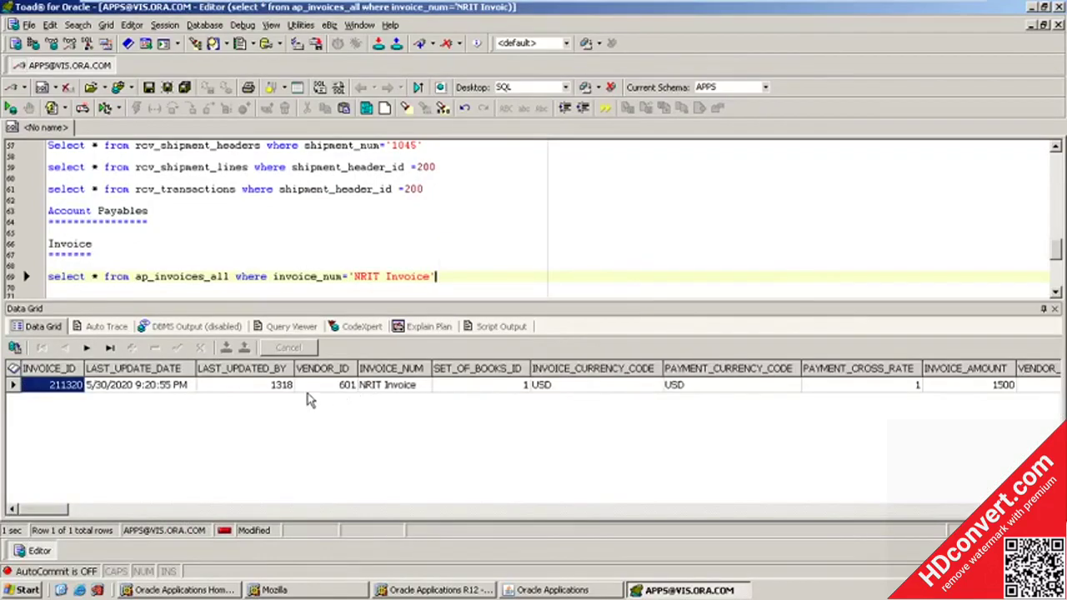
{"action": "left_click", "coordinate": [345, 385]}
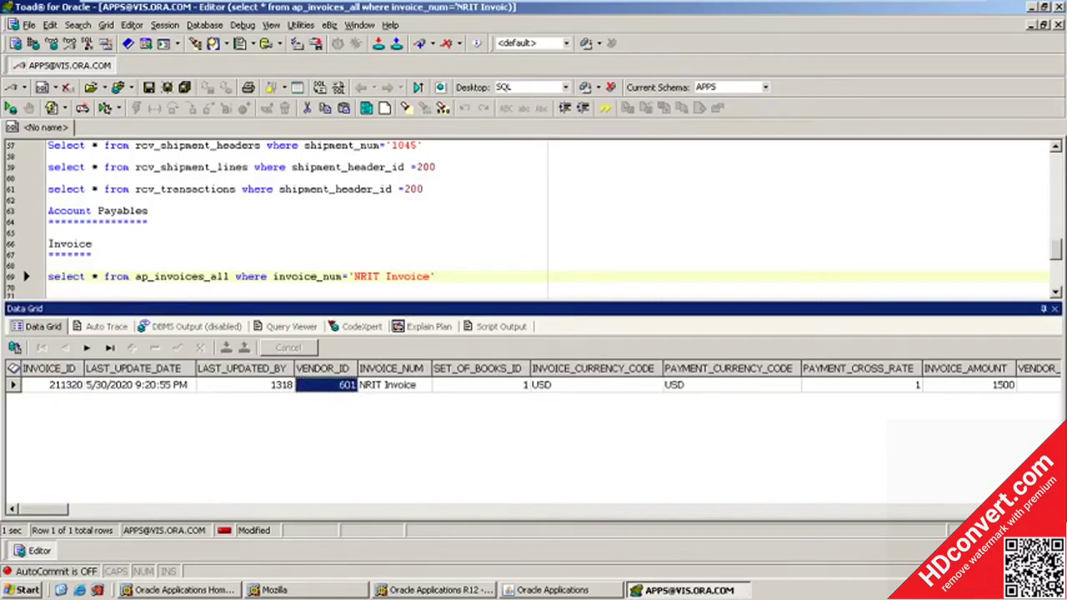
Write a select-all query on the ap_invoice_lines table below the invoice header query.
{"action": "left_click", "coordinate": [438, 275]}
{"action": "key", "text": "Return"}
{"action": "key", "text": "Return"}
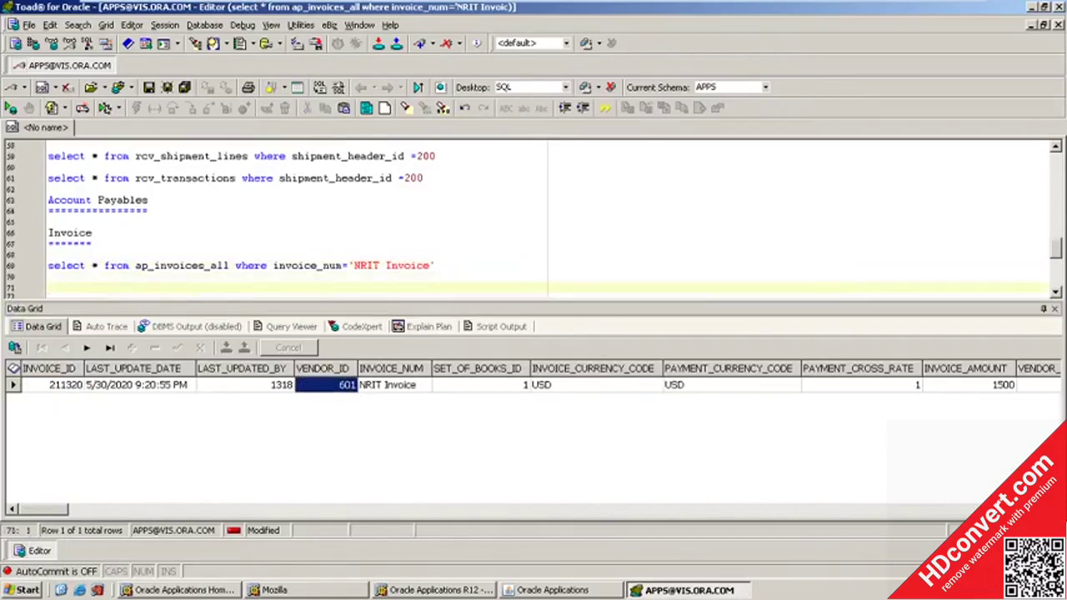
{"action": "type", "text": "select * from ap_"}
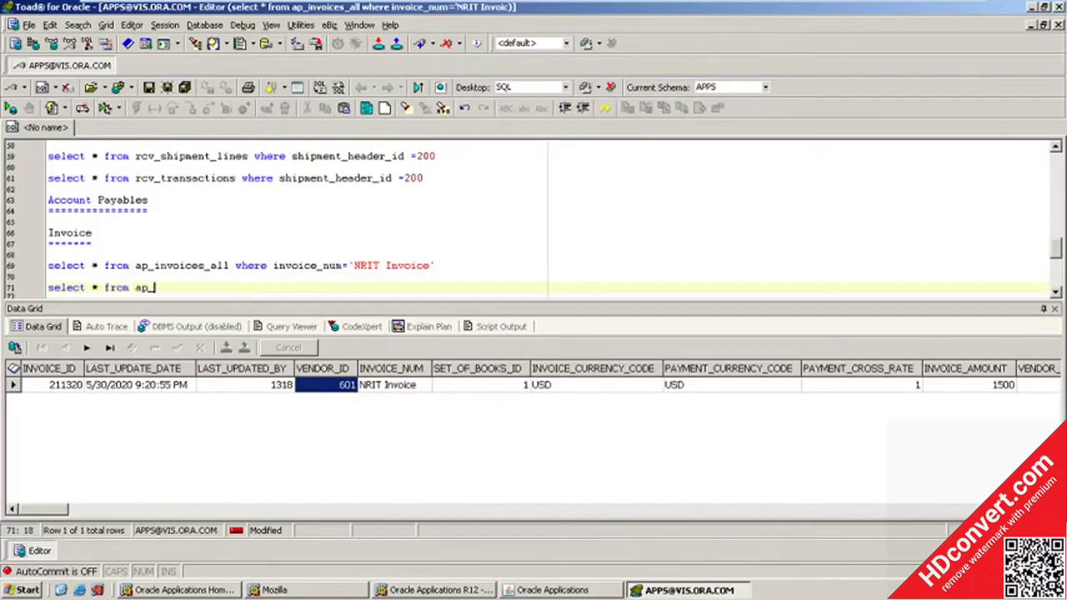
{"action": "type", "text": "invoice_lines"}
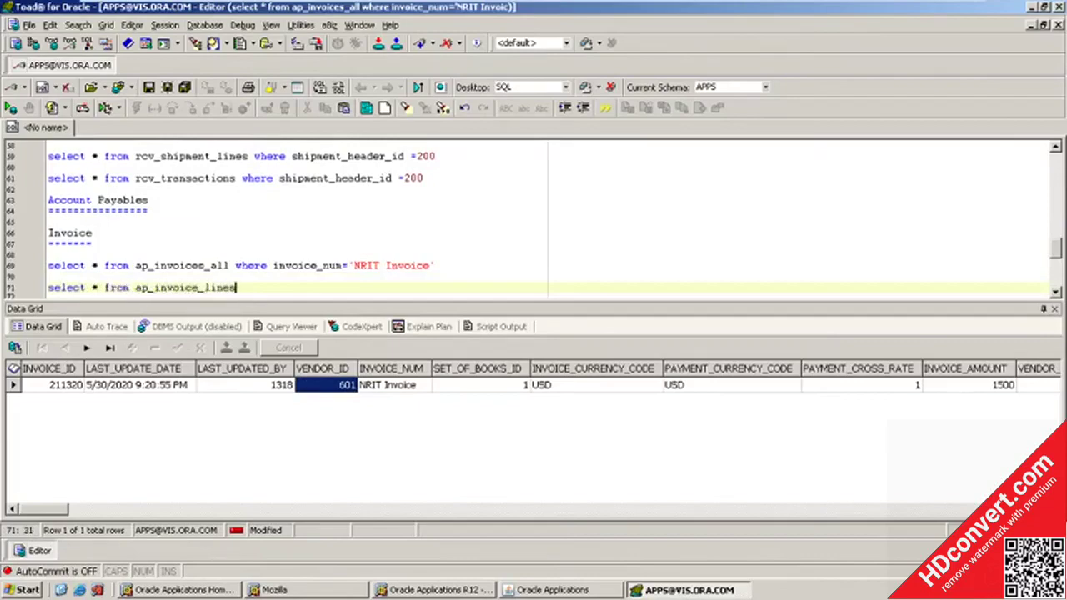
Complete the table name as ap_invoice_lines_all and add a where condition on invoice_id to the query.
{"action": "type", "text": "_all where in"}
{"action": "key", "text": "BackSpace"}
{"action": "type", "text": "voic"}
{"action": "key", "text": "BackSpace"}
{"action": "key", "text": "BackSpace"}
{"action": "key", "text": "BackSpace"}
{"action": "key", "text": "BackSpace"}
{"action": "type", "text": "voice_id "}
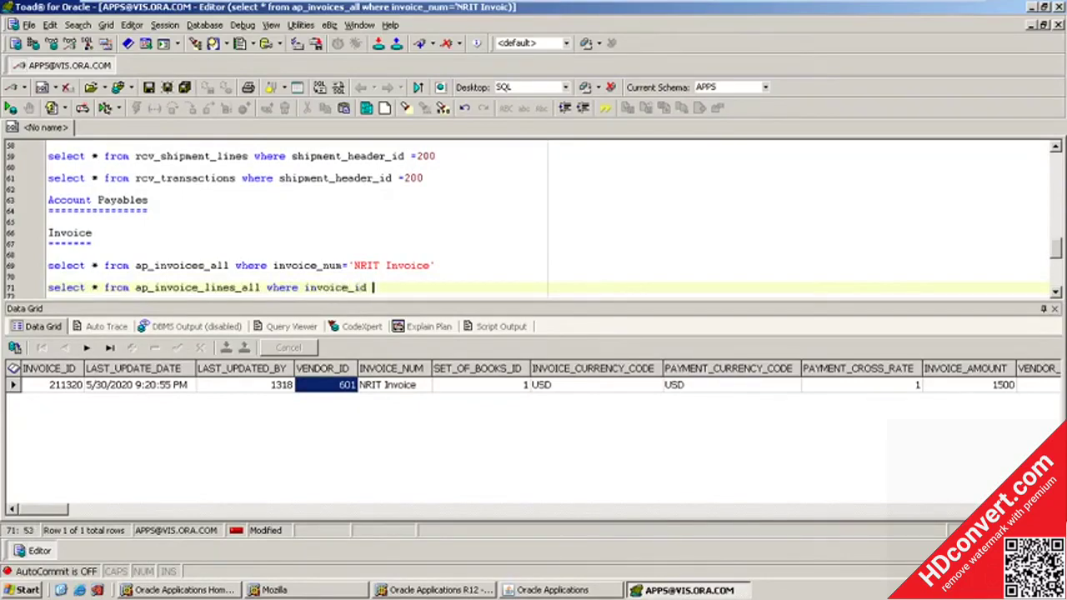
{"action": "type", "text": "="}
Finish the invoice lines query with invoice_id 211320 from the result row and run it.
{"action": "left_click", "coordinate": [68, 385]}
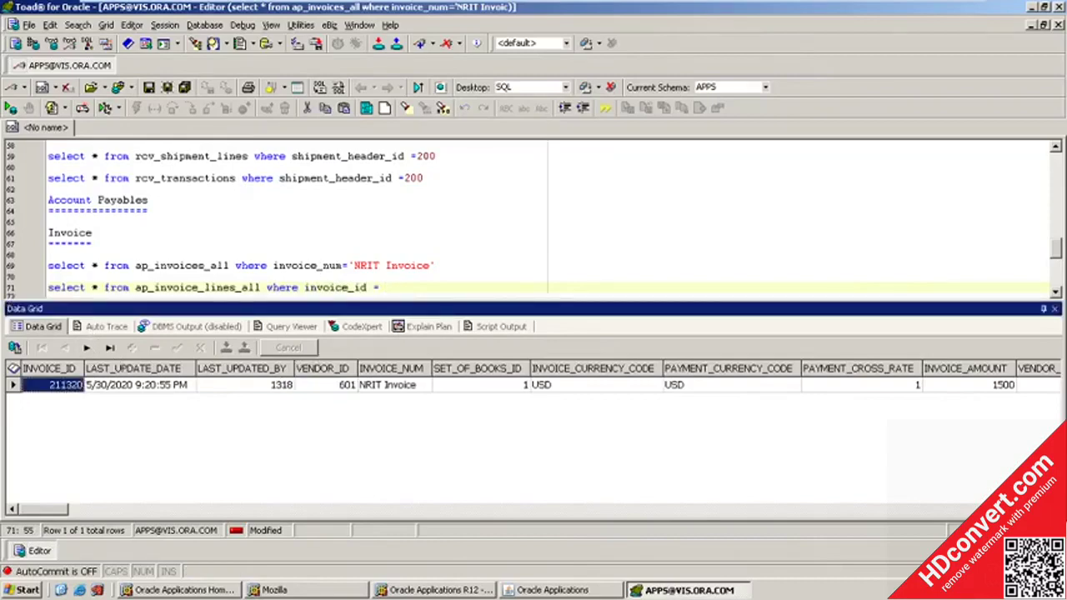
{"action": "left_click", "coordinate": [442, 288]}
{"action": "type", "text": "211320"}
{"action": "key", "text": "F9"}
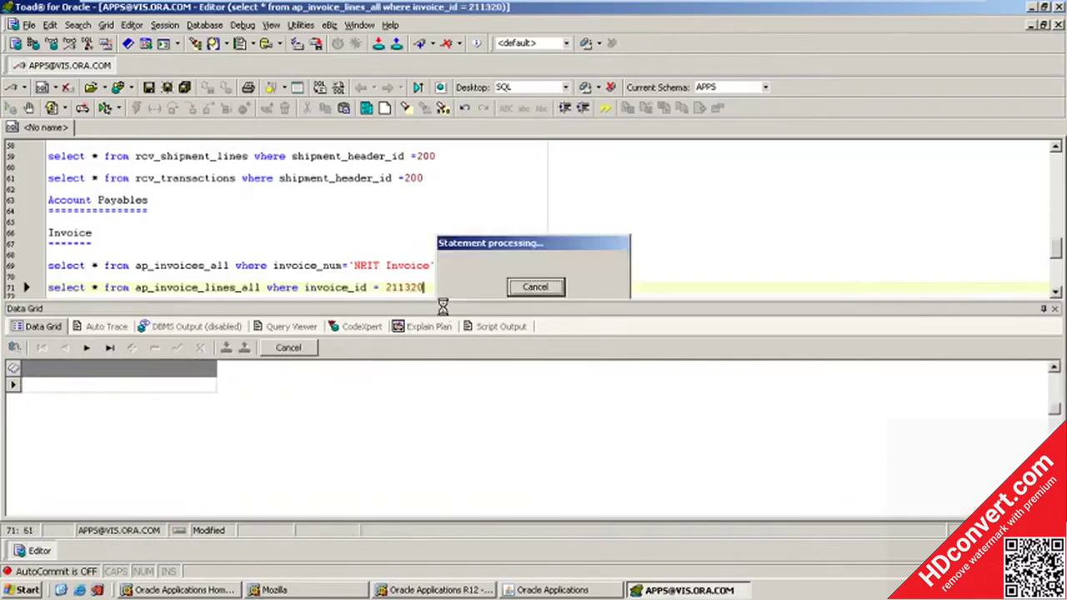
Below it, write a query selecting everything from ap_invoice_distributions_all with an open condition "where invoice_id =".
{"action": "key", "text": "Return"}
{"action": "key", "text": "Return"}
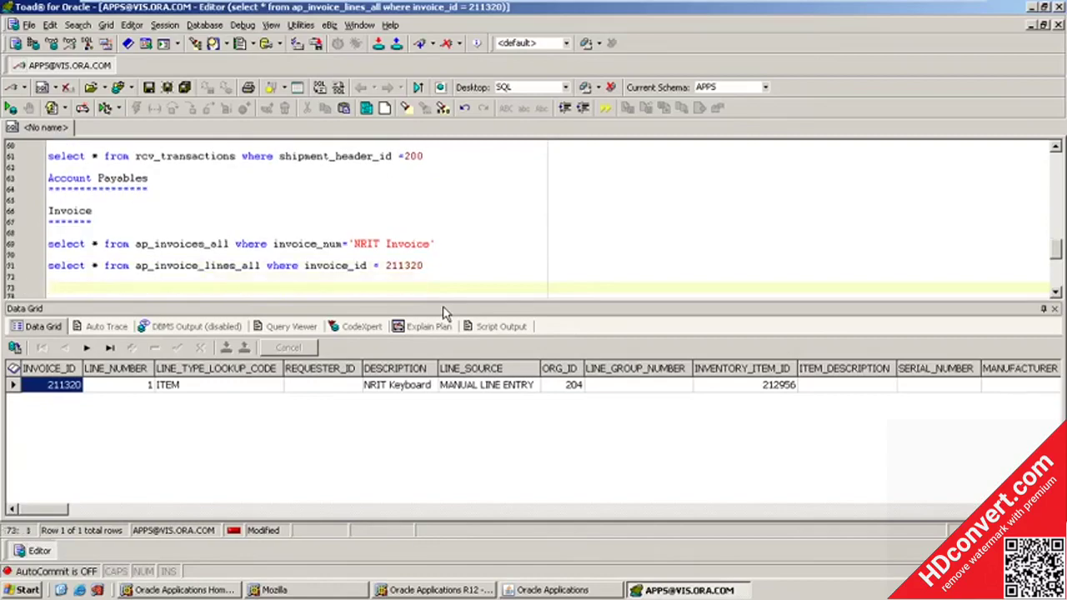
{"action": "type", "text": "select * fro"}
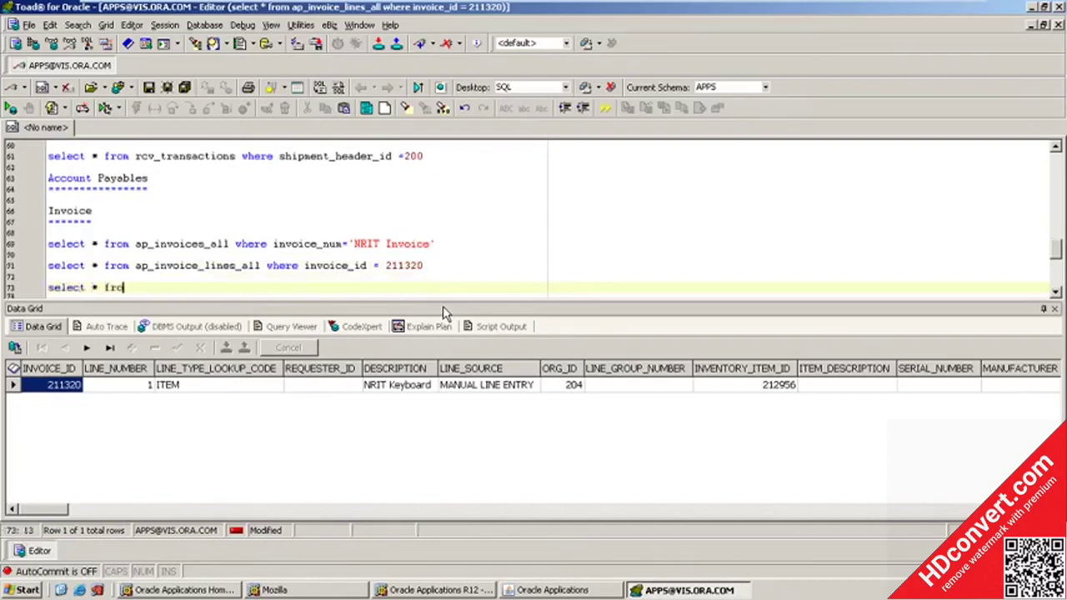
{"action": "type", "text": "m ap_invoice_distributio"}
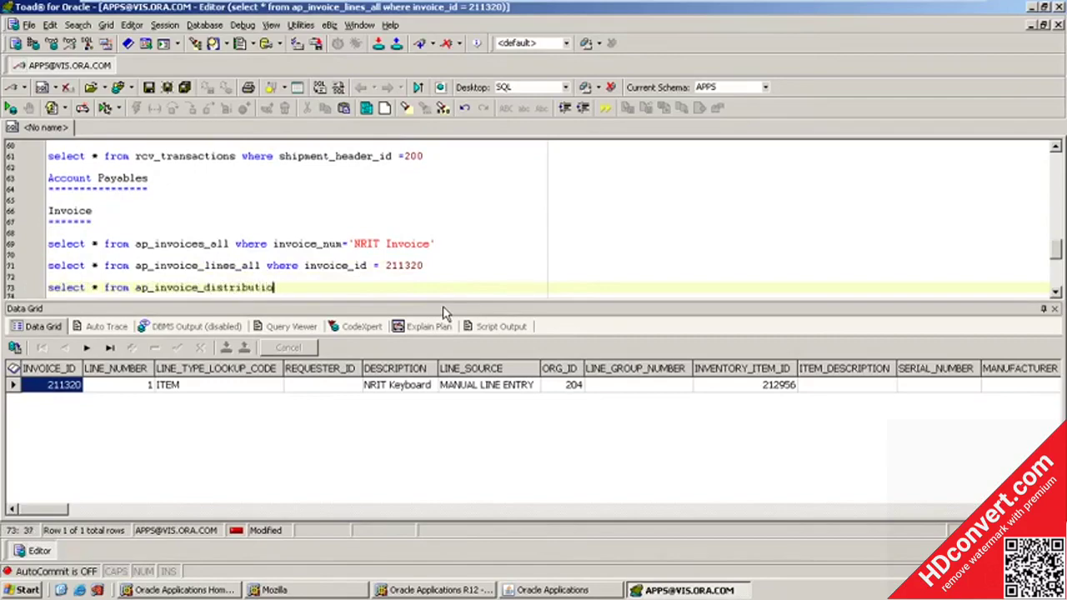
{"action": "type", "text": "ns_all where invoice_"}
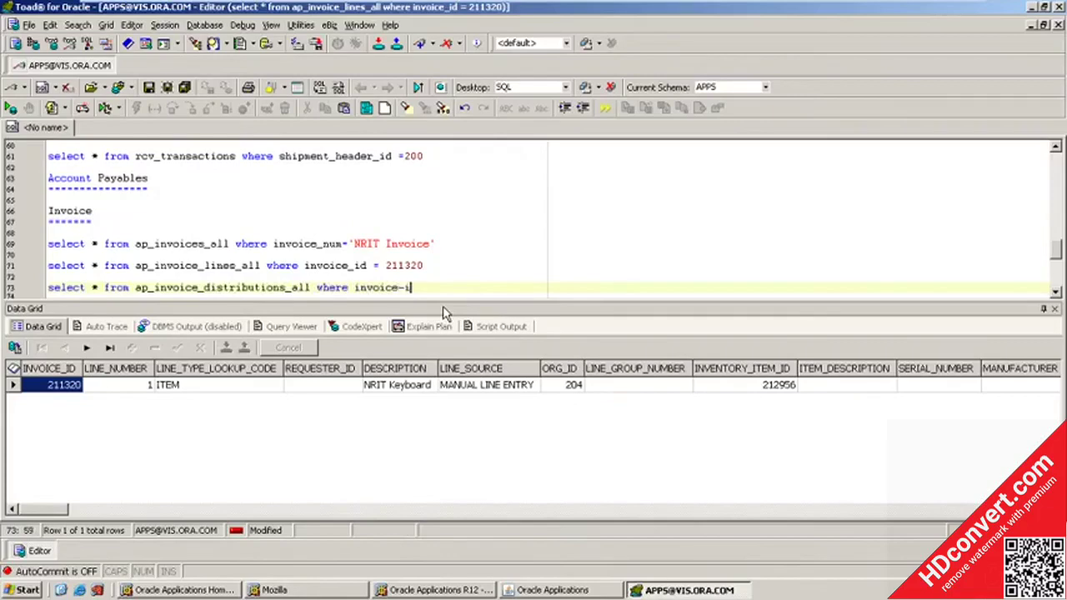
{"action": "type", "text": "id ="}
Copy the ID 211320 from the invoice lines query into the distributions query's invoice_id condition.
{"action": "key", "text": "Up"}
{"action": "key", "text": "Up"}
{"action": "key", "text": "ctrl+Right"}
{"action": "key", "text": "shift+End"}
{"action": "key", "text": "ctrl+c"}
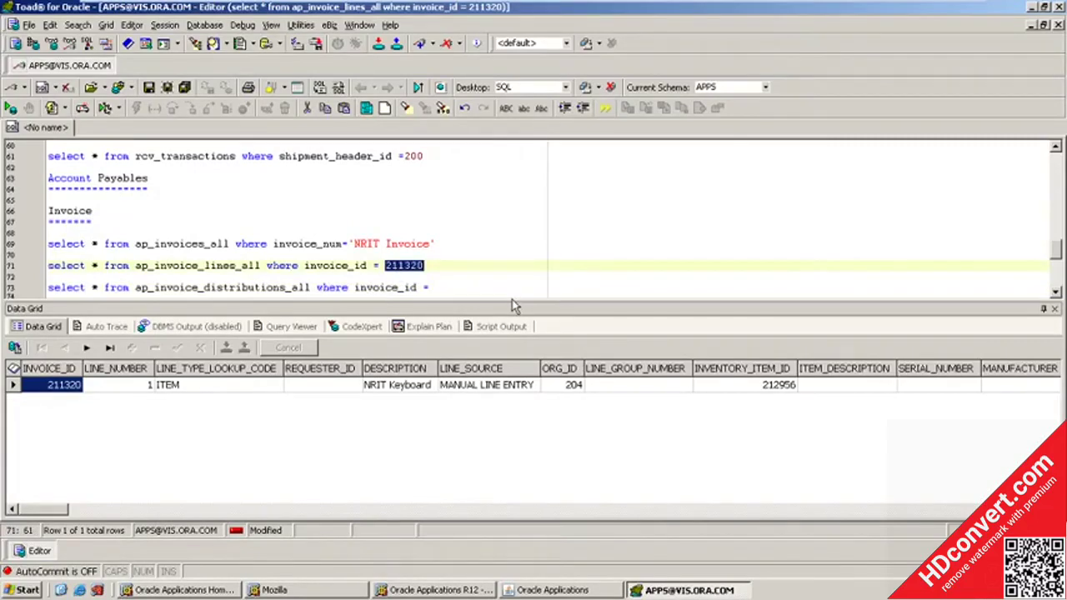
{"action": "left_click", "coordinate": [450, 295]}
{"action": "key", "text": "ctrl+v"}
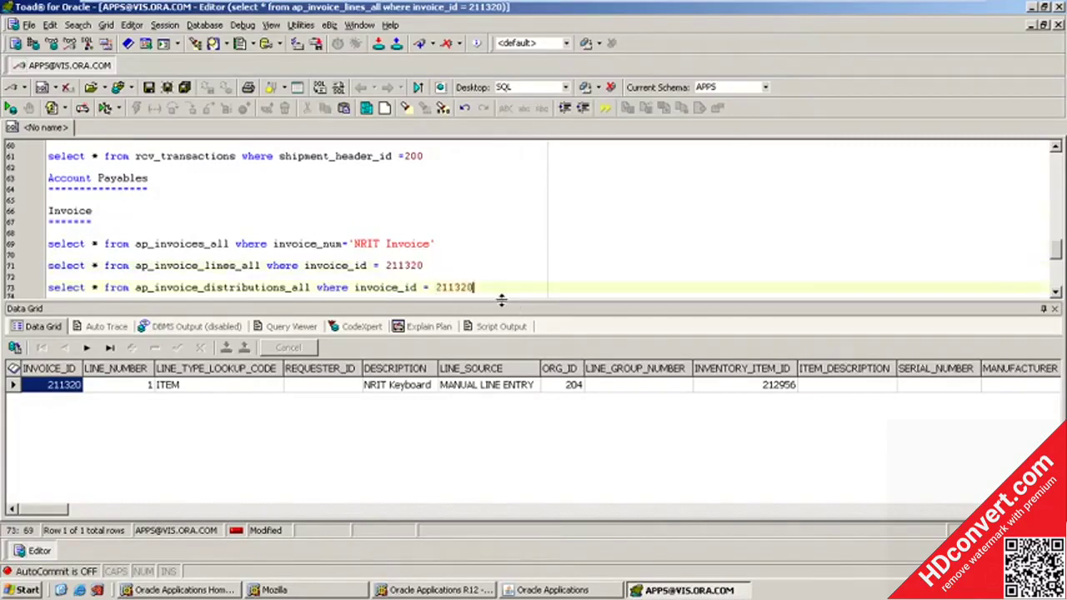
Add the condition "and invoice_line_number='1'" to the distributions query, run it and check the first columns of the returned row.
{"action": "type", "text": "and invoice_line_n"}
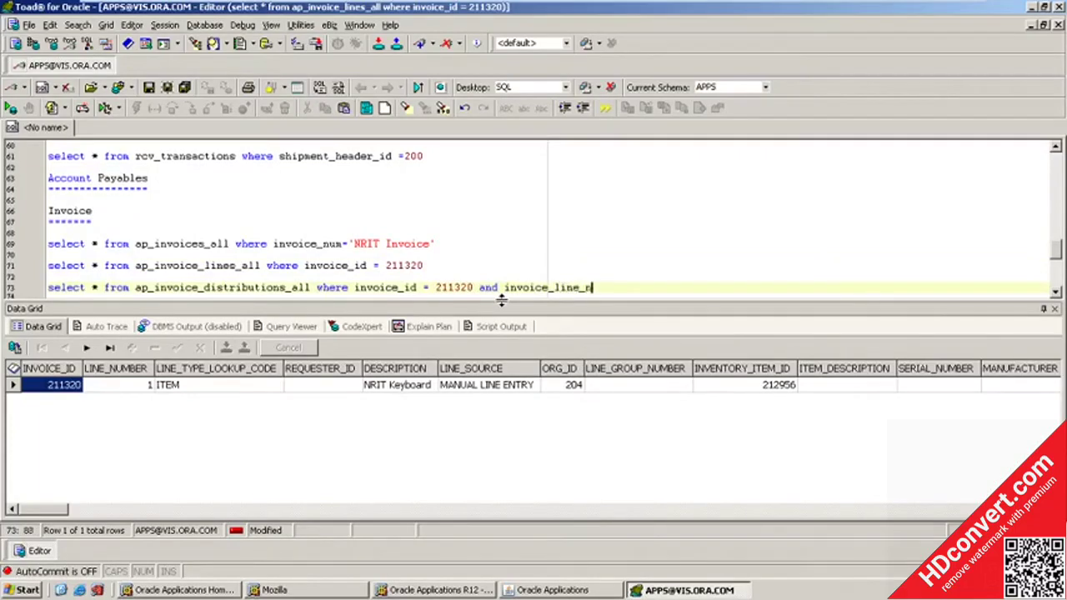
{"action": "type", "text": "umber=''"}
{"action": "left_click", "coordinate": [143, 392]}
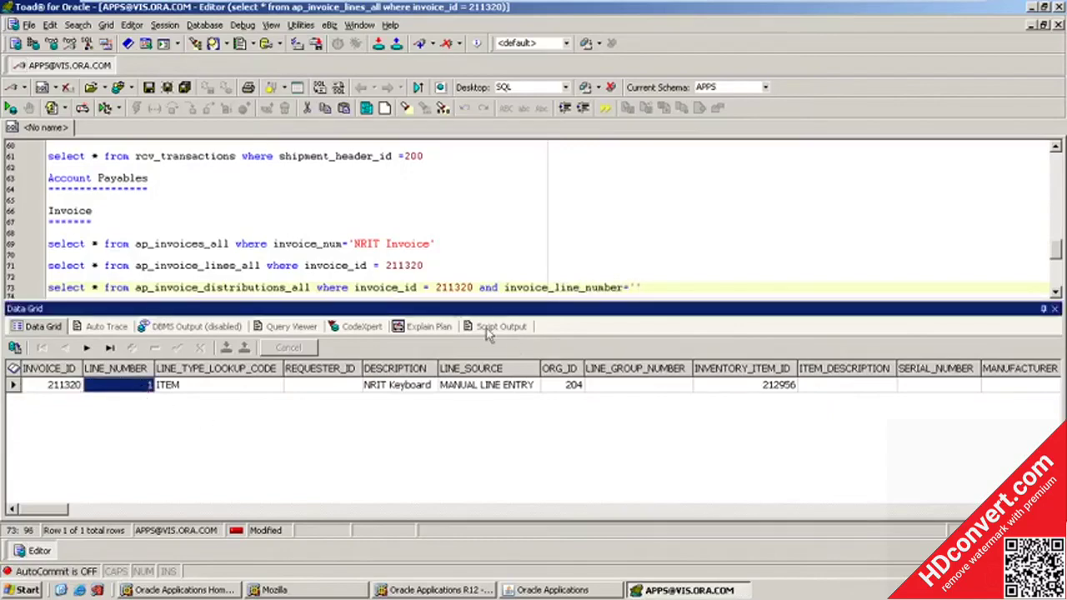
{"action": "left_click", "coordinate": [636, 287]}
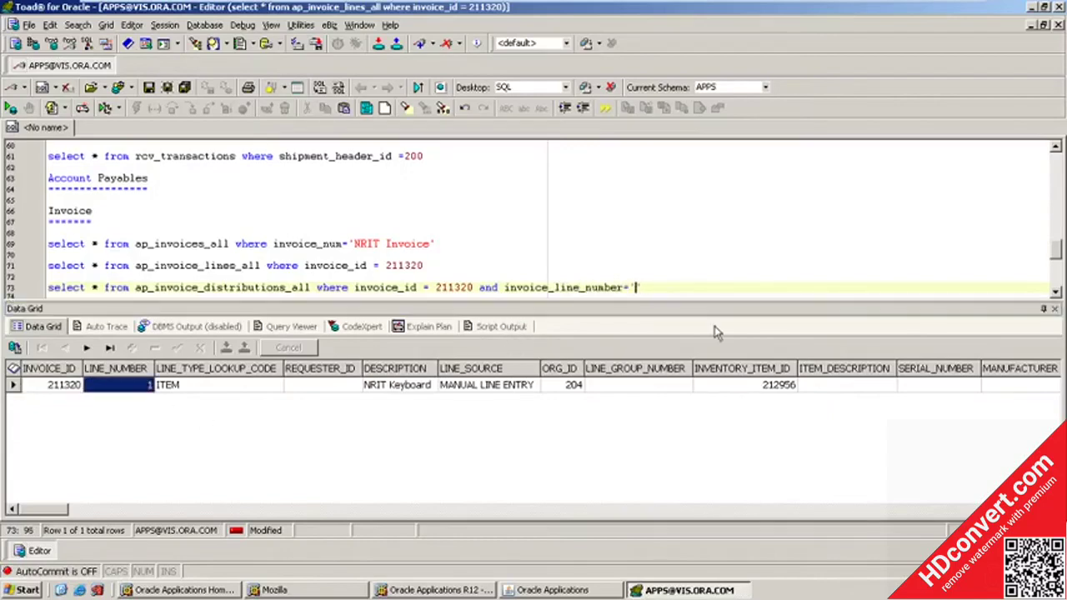
{"action": "type", "text": "1"}
{"action": "key", "text": "F9"}
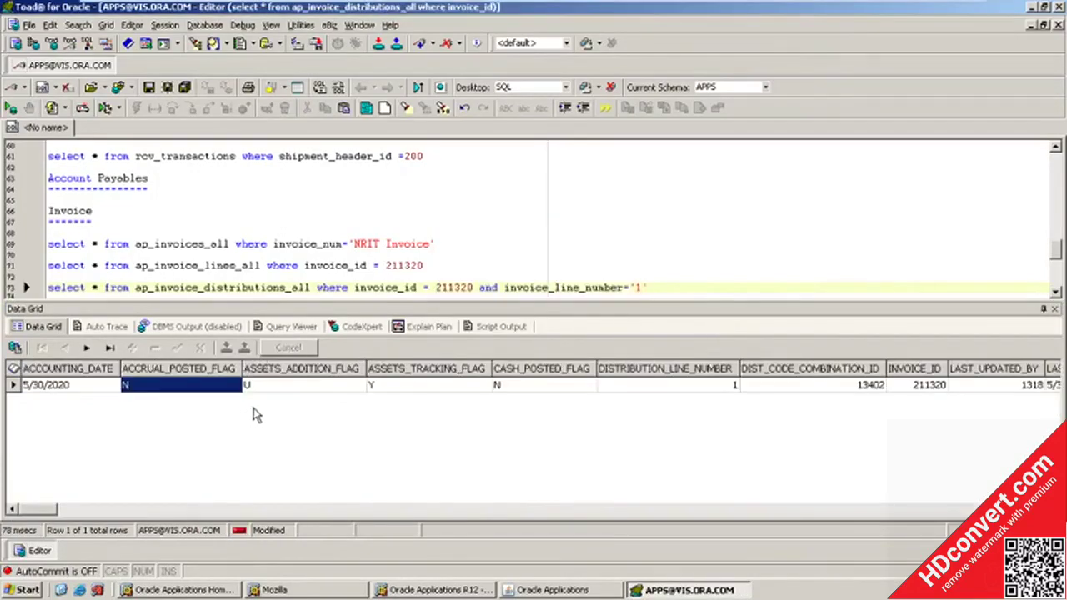
{"action": "left_click", "coordinate": [260, 385]}
{"action": "left_click", "coordinate": [72, 385]}
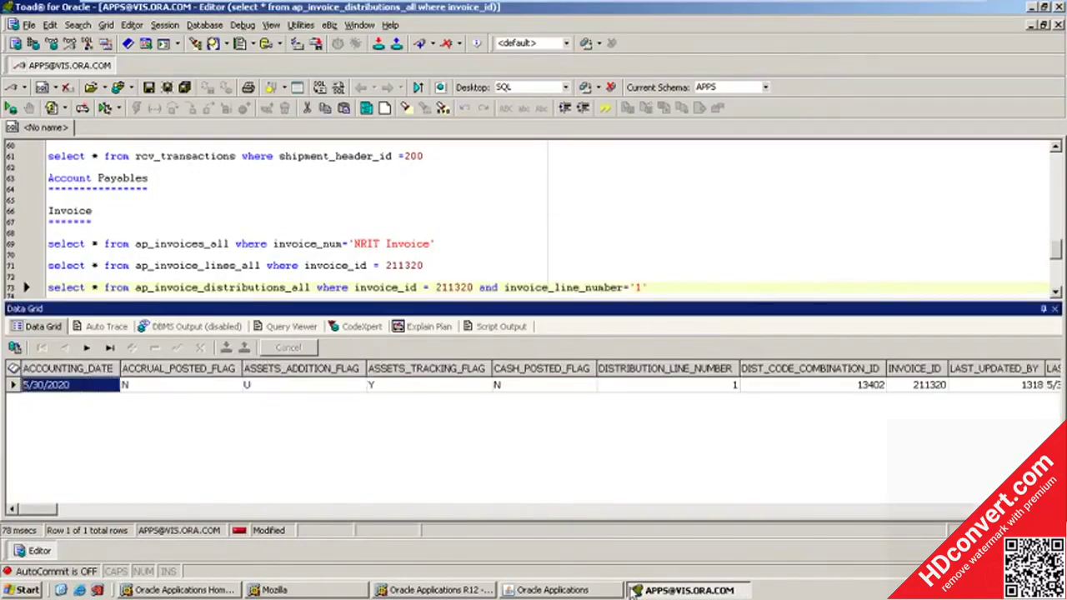
Switch to Oracle Applications and validate the NRIT Invoice through its invoice actions.
{"action": "left_click", "coordinate": [552, 590]}
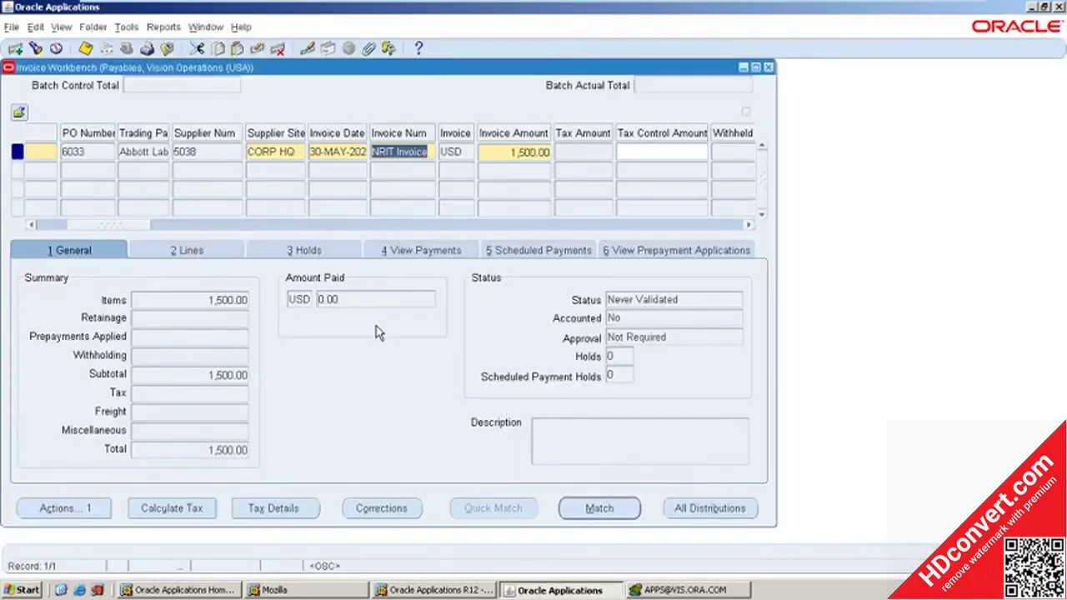
{"action": "left_click_drag", "start_coordinate": [99, 226], "coordinate": [15, 227]}
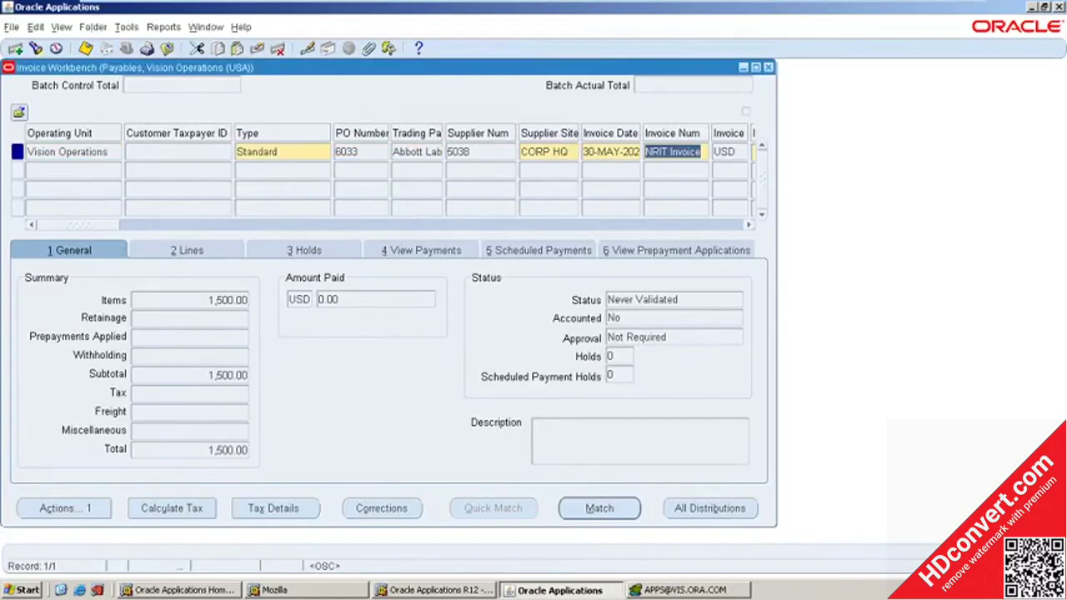
{"action": "left_click", "coordinate": [94, 507]}
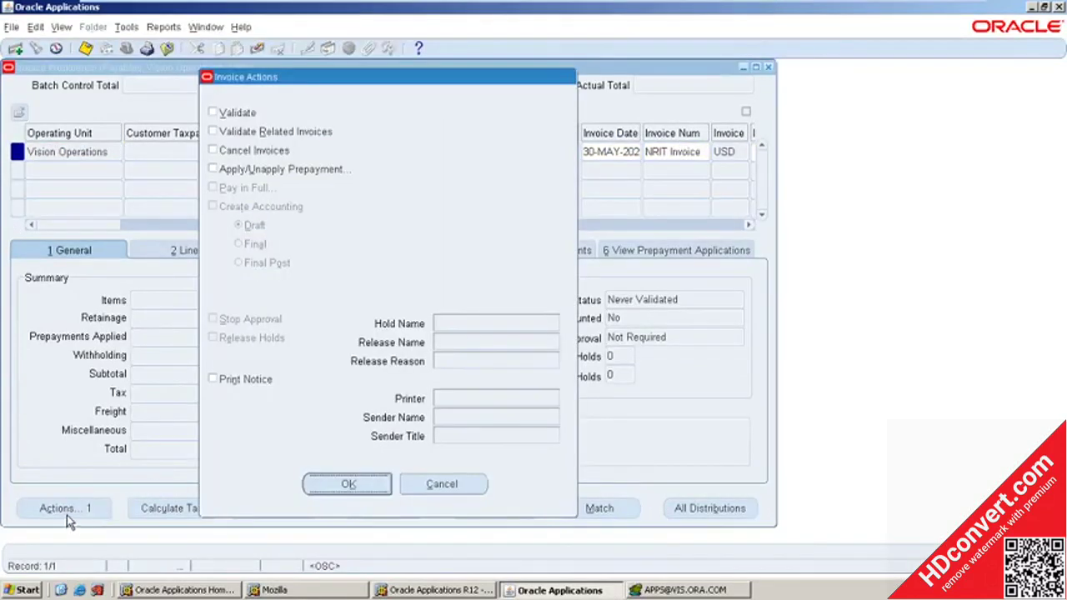
{"action": "left_click", "coordinate": [213, 112]}
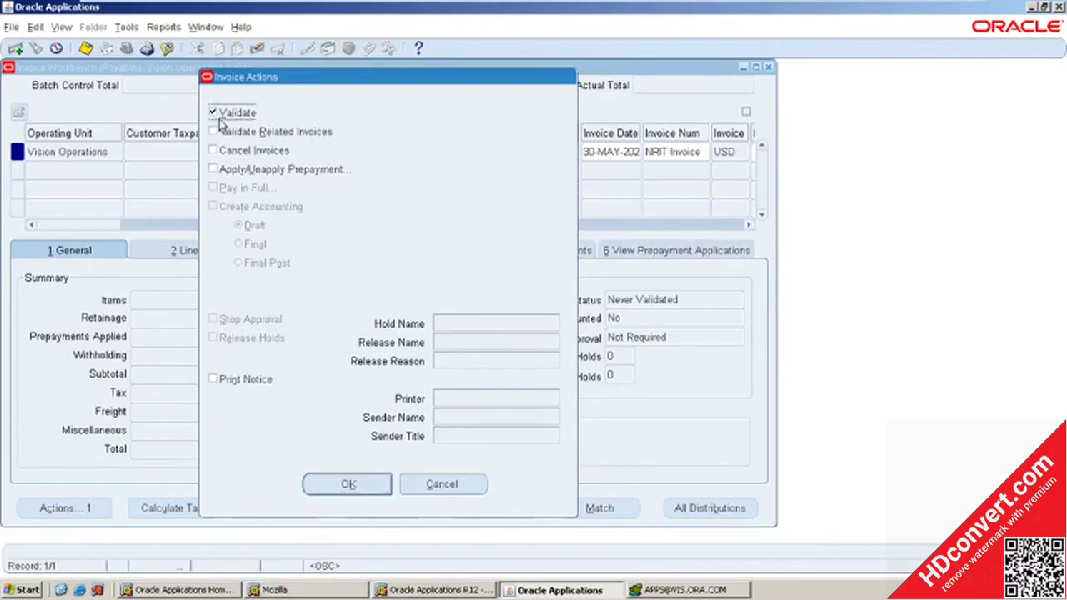
{"action": "left_click", "coordinate": [319, 486]}
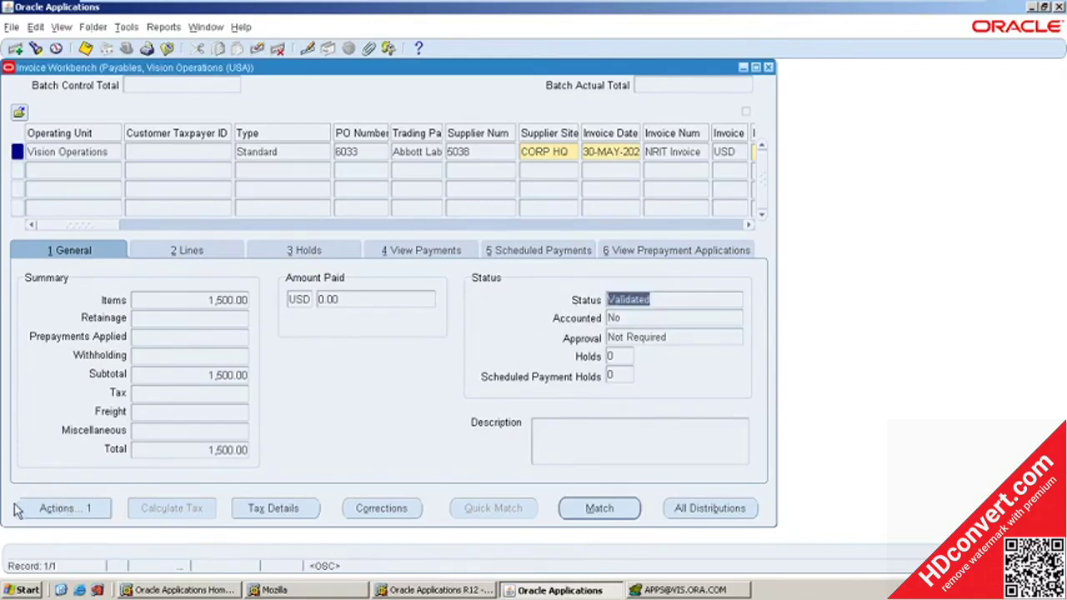
Create accounting for the NRIT Invoice with the Final Post option and check its Accounted status.
{"action": "left_click", "coordinate": [73, 510]}
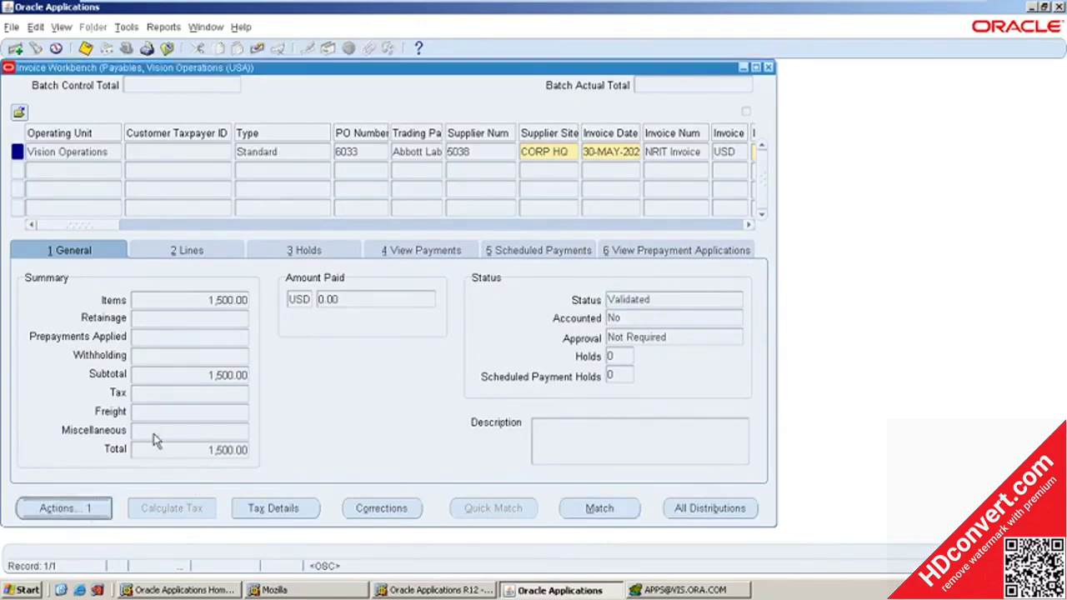
{"action": "left_click", "coordinate": [273, 208]}
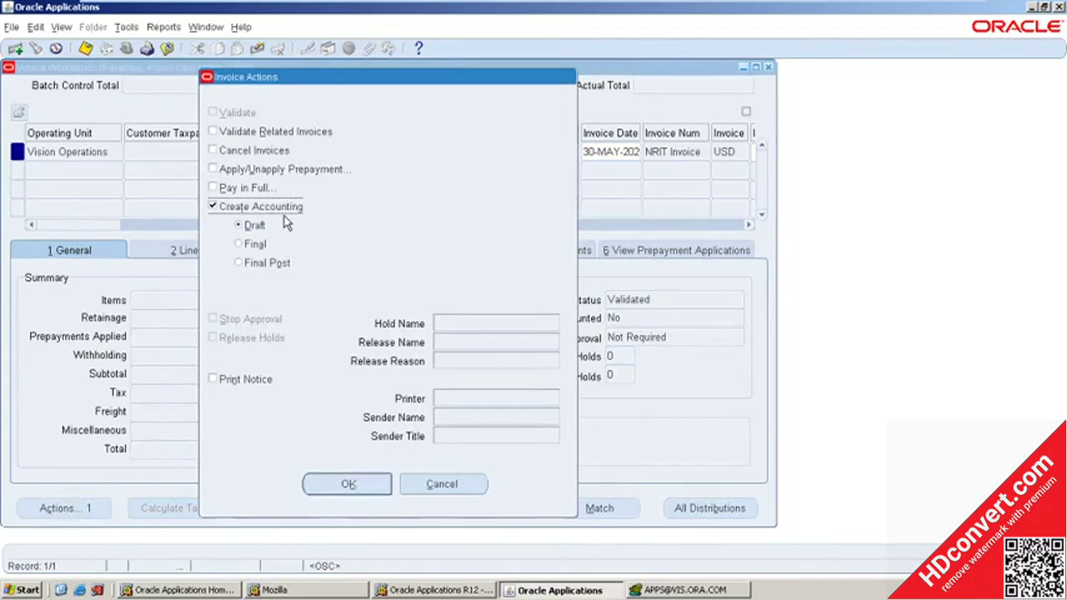
{"action": "left_click", "coordinate": [265, 265]}
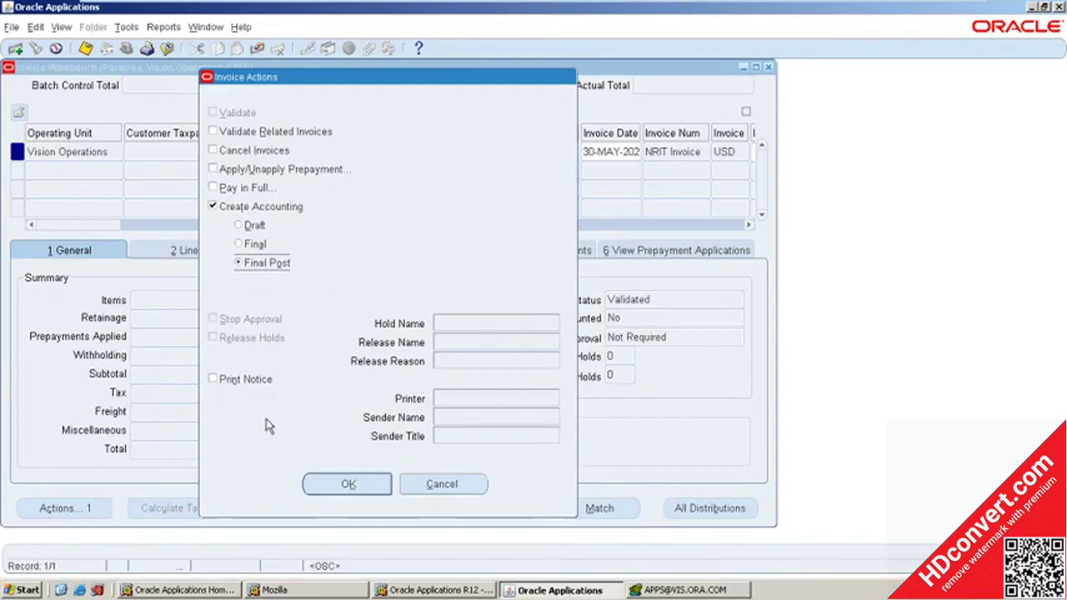
{"action": "left_click", "coordinate": [348, 485]}
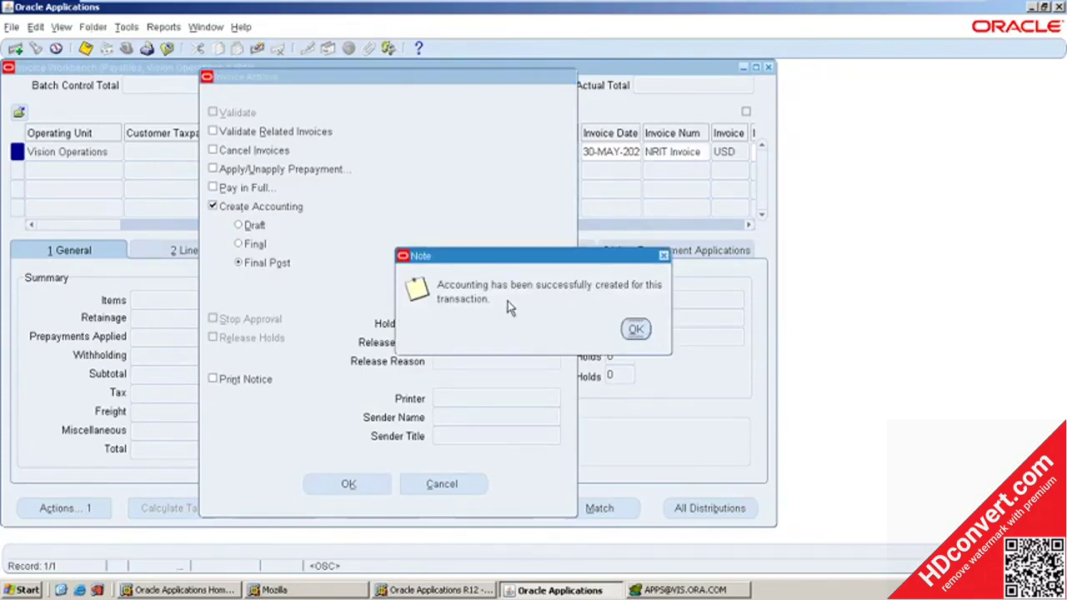
{"action": "left_click", "coordinate": [635, 328]}
{"action": "left_click", "coordinate": [618, 318]}
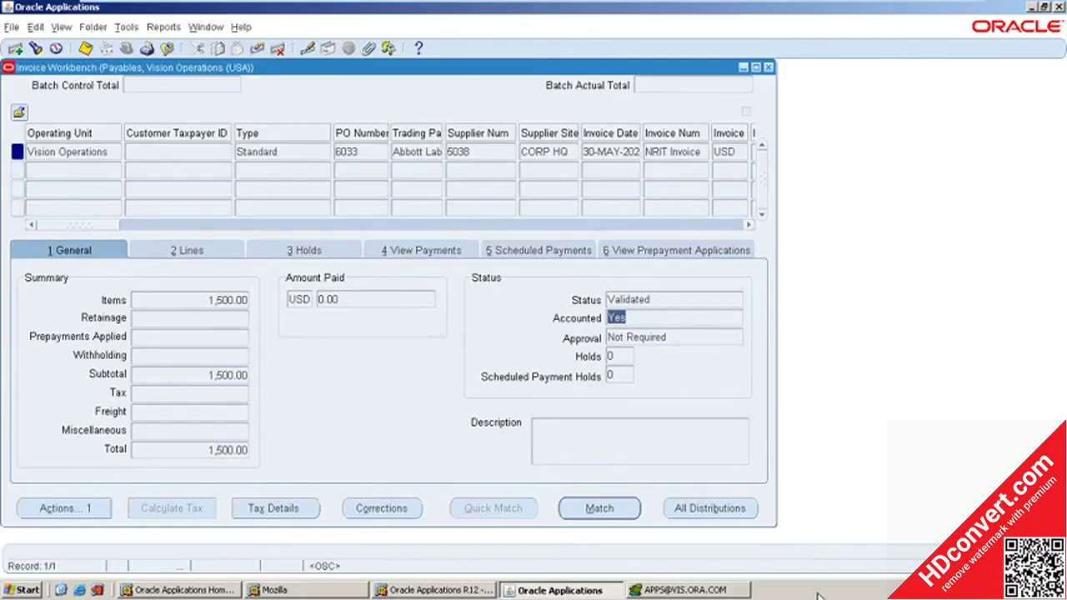
Switch back to Toad and start a new query "select * from xla_" a few lines below the distributions query.
{"action": "left_click", "coordinate": [737, 592]}
{"action": "left_click", "coordinate": [48, 254]}
{"action": "scroll", "coordinate": [334, 217], "scroll_direction": "down", "scroll_amount": 2}
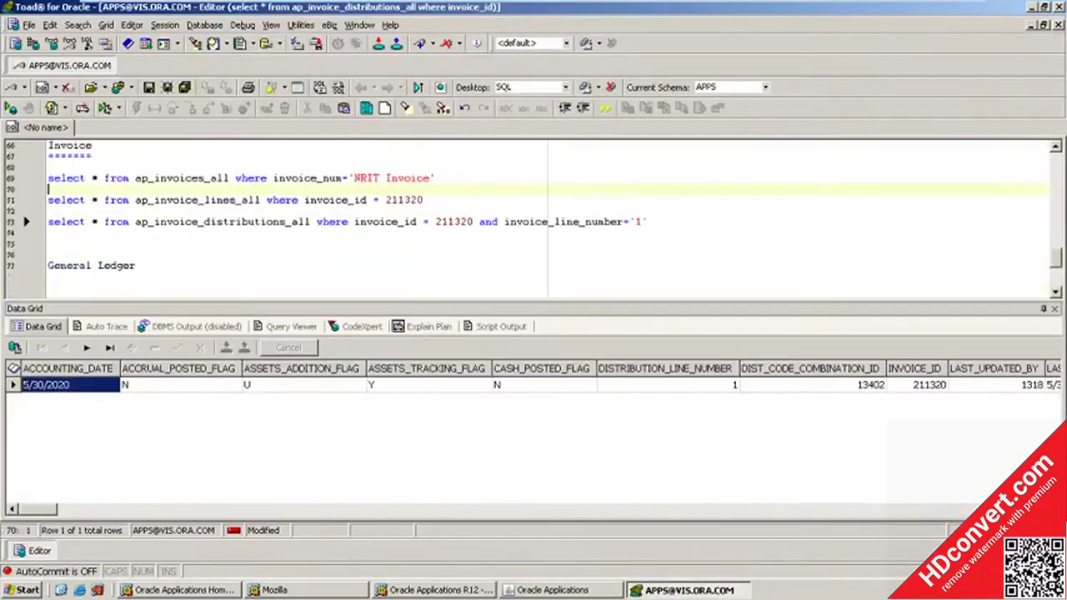
{"action": "left_click", "coordinate": [655, 222]}
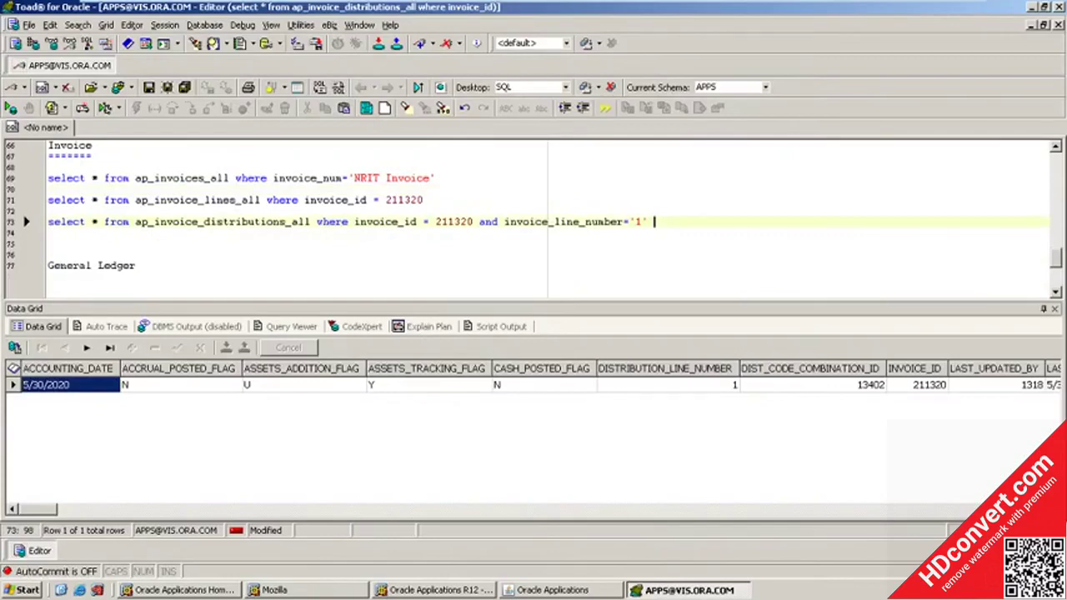
{"action": "key", "text": "Return"}
{"action": "key", "text": "Return"}
{"action": "key", "text": "Return"}
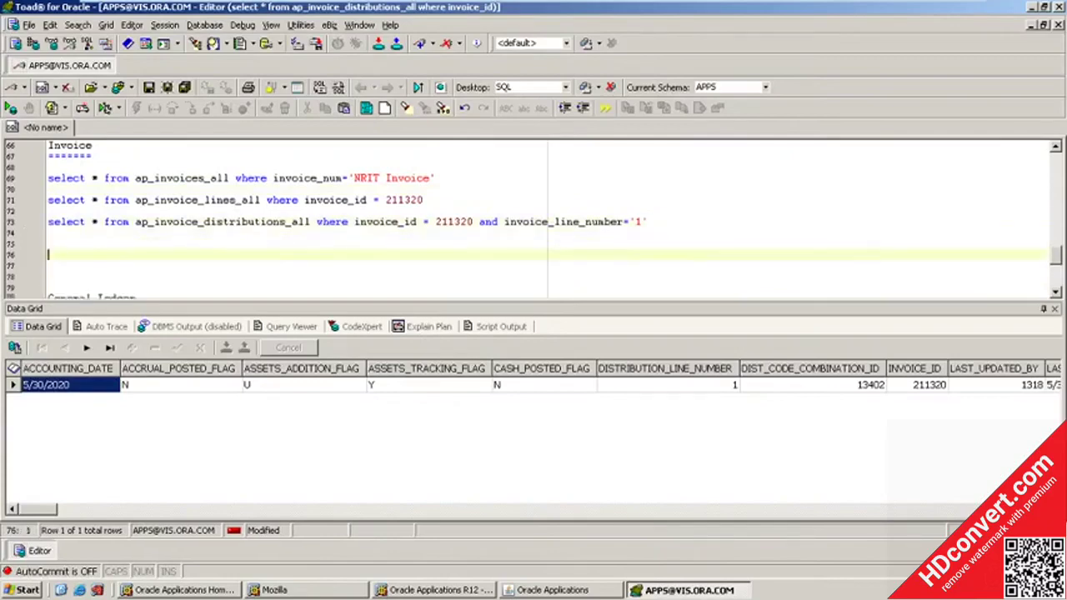
{"action": "type", "text": "select * "}
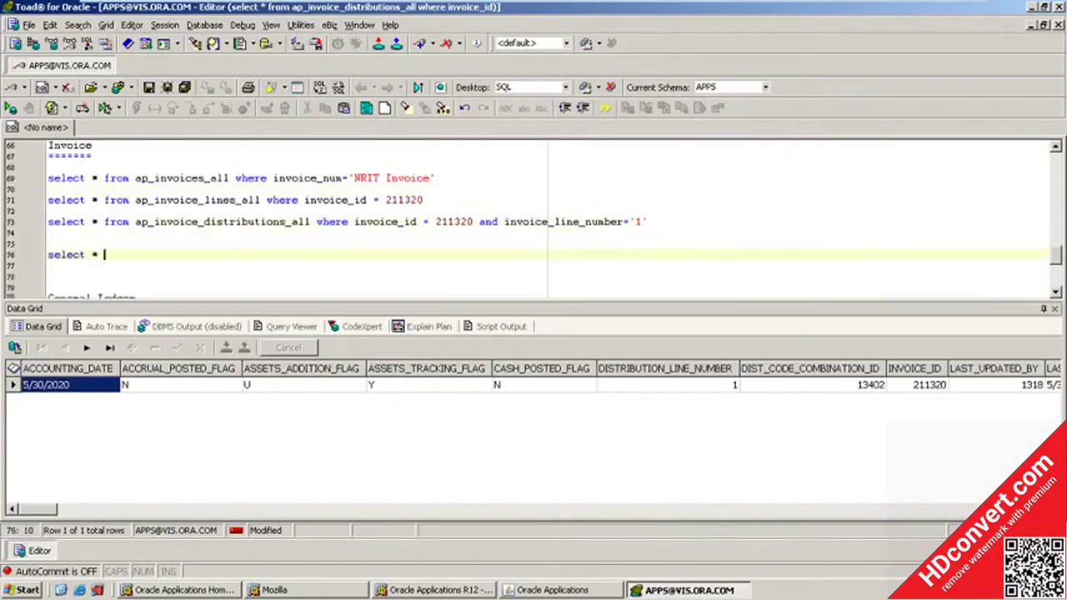
{"action": "type", "text": "from xla_"}
Insert the heading "SLA Tables:" with an underline of equals signs above the new xla query.
{"action": "key", "text": "Up"}
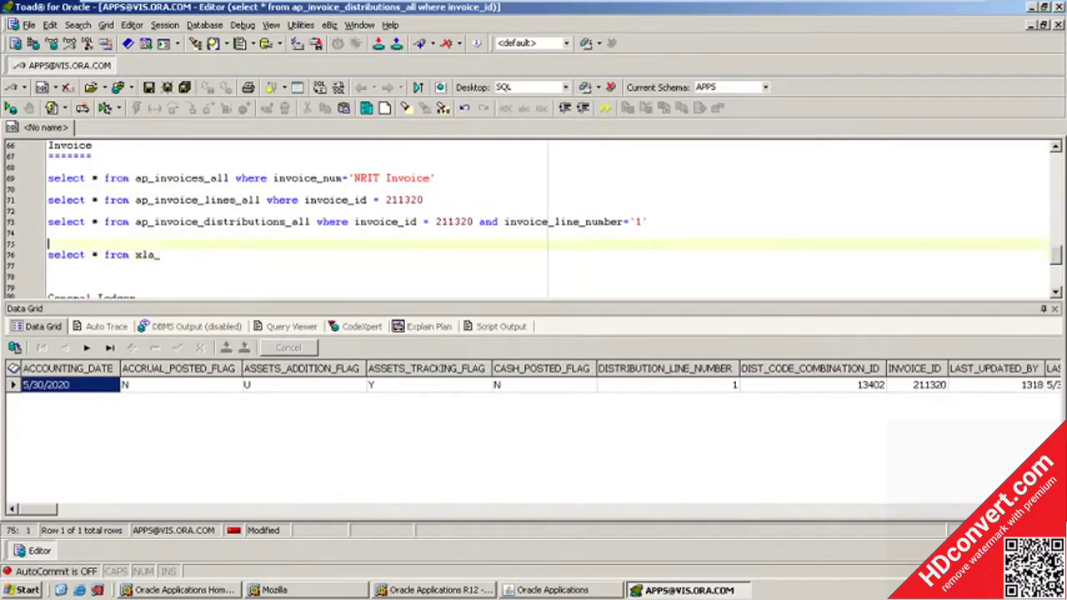
{"action": "key", "text": "Return"}
{"action": "key", "text": "Up"}
{"action": "type", "text": "S"}
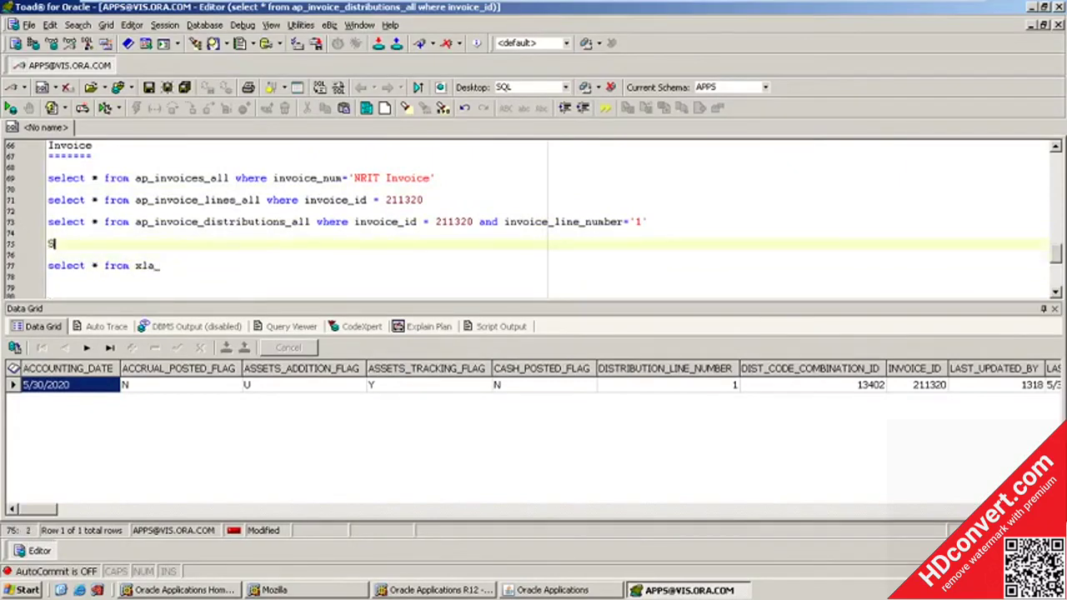
{"action": "type", "text": "LA Tables"}
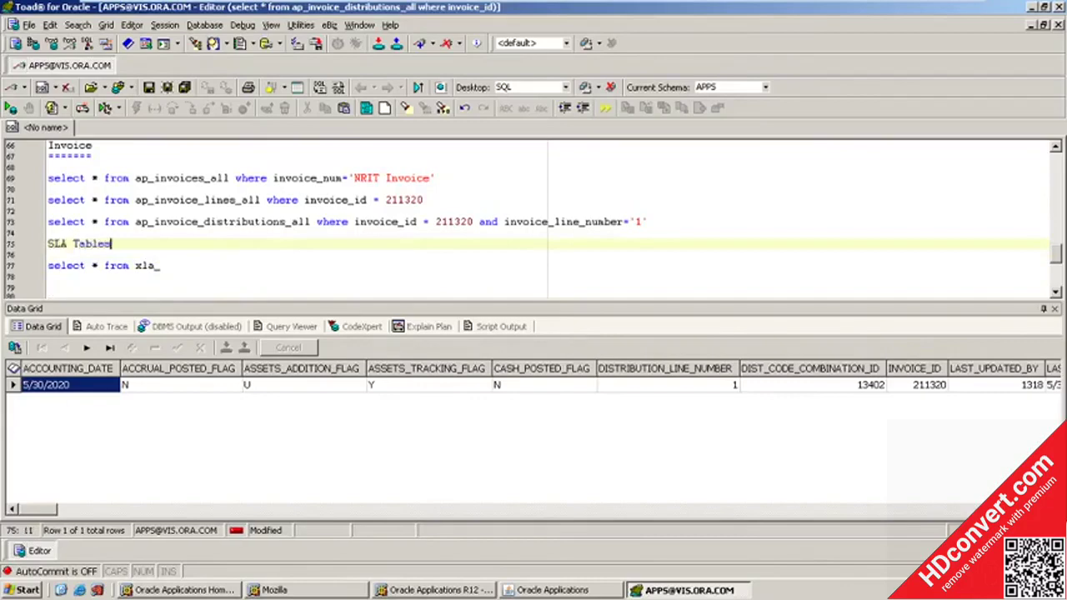
{"action": "type", "text": ":"}
{"action": "key", "text": "Return"}
{"action": "type", "text": "===="}
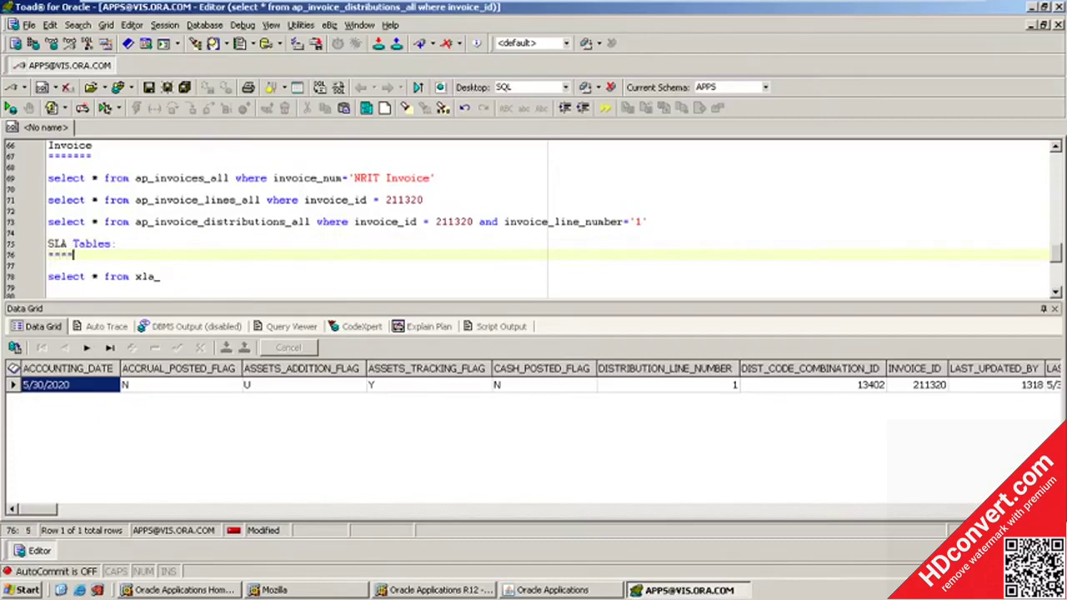
{"action": "type", "text": "======"}
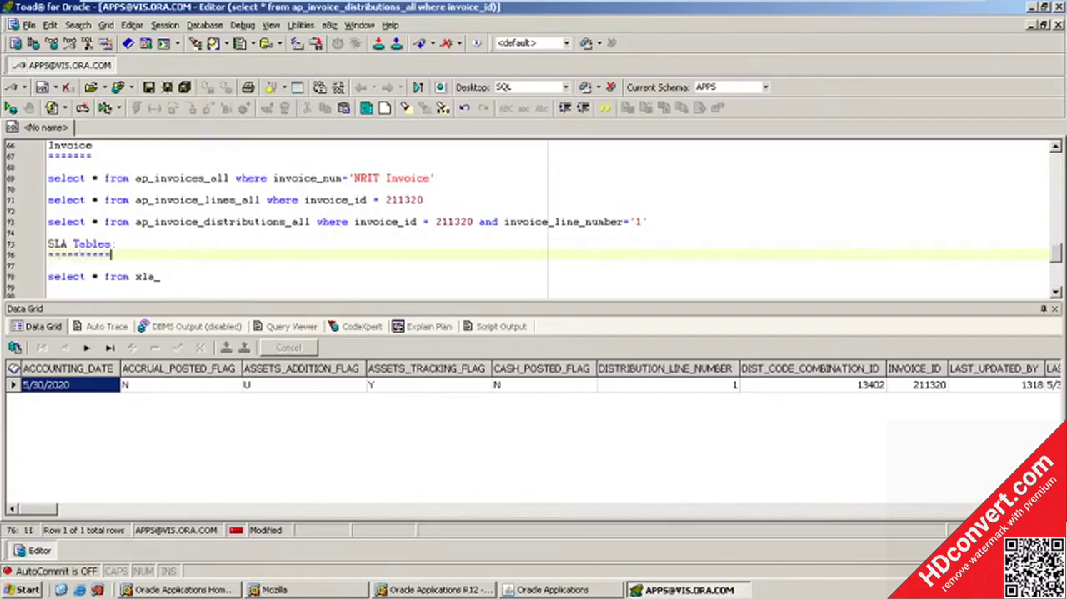
Extend the unfinished xla query under the SLA Tables heading to "select * from xla_events where event_id =".
{"action": "left_click", "coordinate": [49, 287]}
{"action": "key", "text": "BackSpace"}
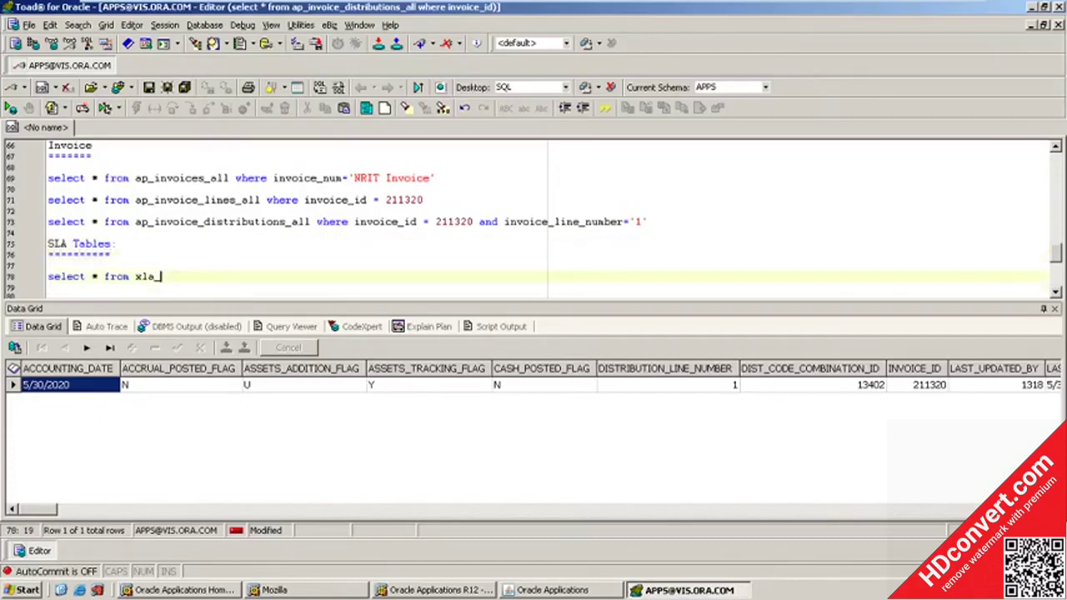
{"action": "type", "text": "events where"}
{"action": "type", "text": "ev"}
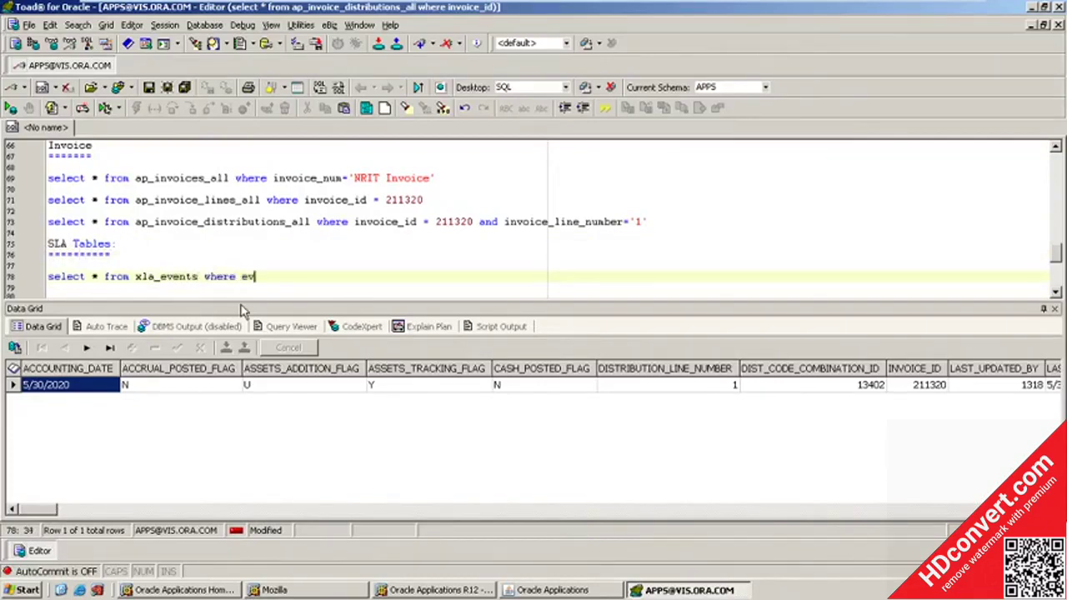
{"action": "type", "text": "ent_id ="}
Rerun the ap_invoice_distributions_all query for invoice_id 211320 and invoice line 1 to refresh its results.
{"action": "left_click", "coordinate": [201, 390]}
{"action": "left_click", "coordinate": [434, 221]}
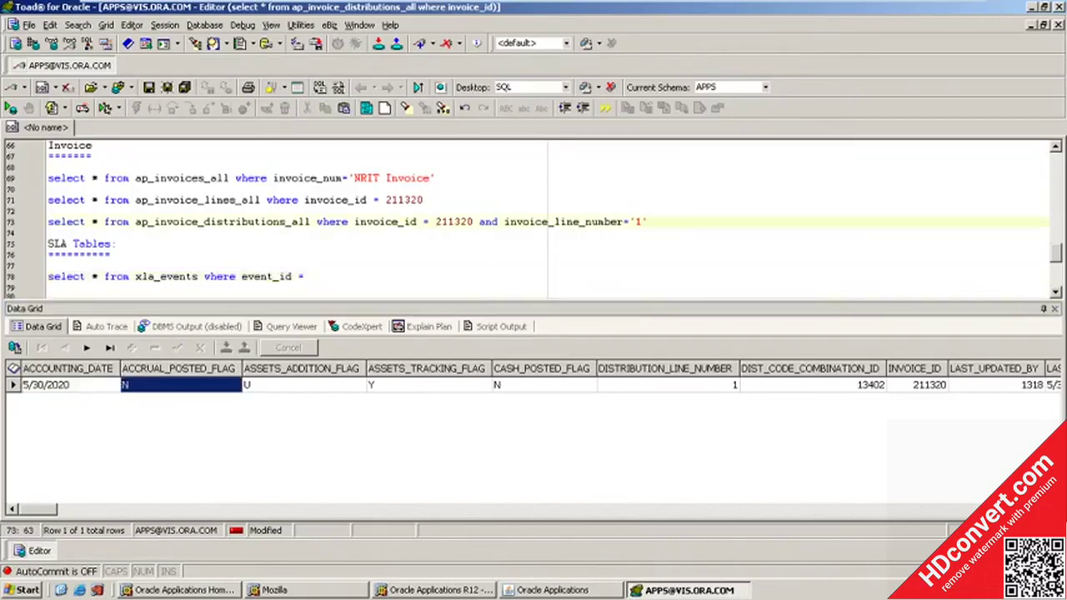
{"action": "key", "text": "F9"}
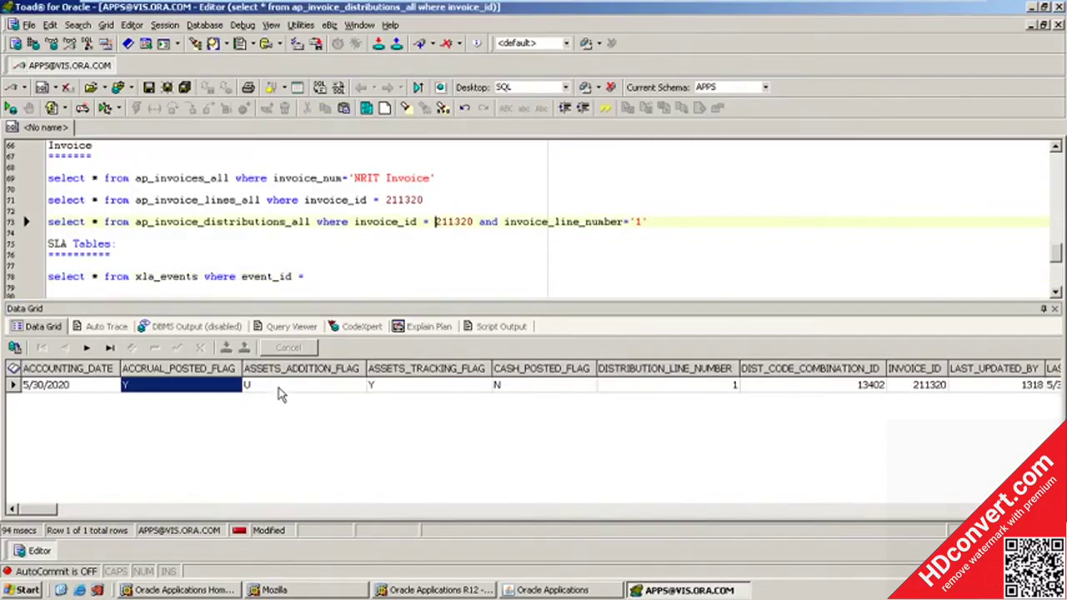
Look through the columns of the refreshed distribution row for the accounting event ID, and return to the first columns.
{"action": "left_click", "coordinate": [333, 447]}
{"action": "key", "text": "Right"}
{"action": "key", "text": "Right"}
{"action": "key", "text": "Right"}
{"action": "key", "text": "Right"}
{"action": "key", "text": "Right"}
{"action": "key", "text": "Right"}
{"action": "key", "text": "Right"}
{"action": "key", "text": "Right"}
{"action": "key", "text": "Right"}
{"action": "key", "text": "Right"}
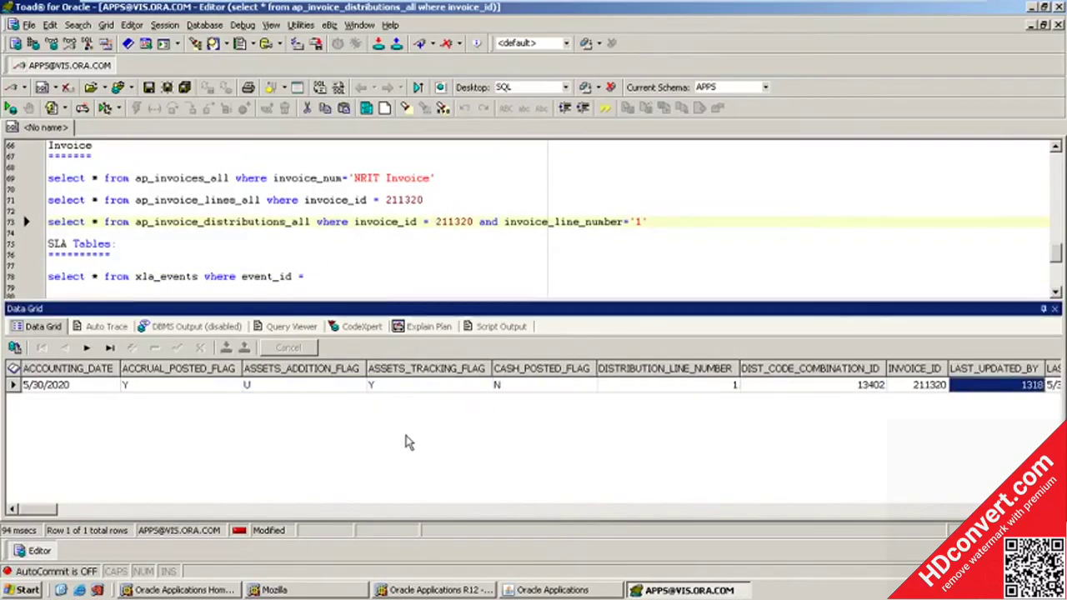
{"action": "key", "text": "Right"}
{"action": "key", "text": "Right"}
{"action": "key", "text": "Right"}
{"action": "key", "text": "Right"}
{"action": "key", "text": "Right"}
{"action": "key", "text": "Right"}
{"action": "key", "text": "Right"}
{"action": "key", "text": "Right"}
{"action": "key", "text": "Right"}
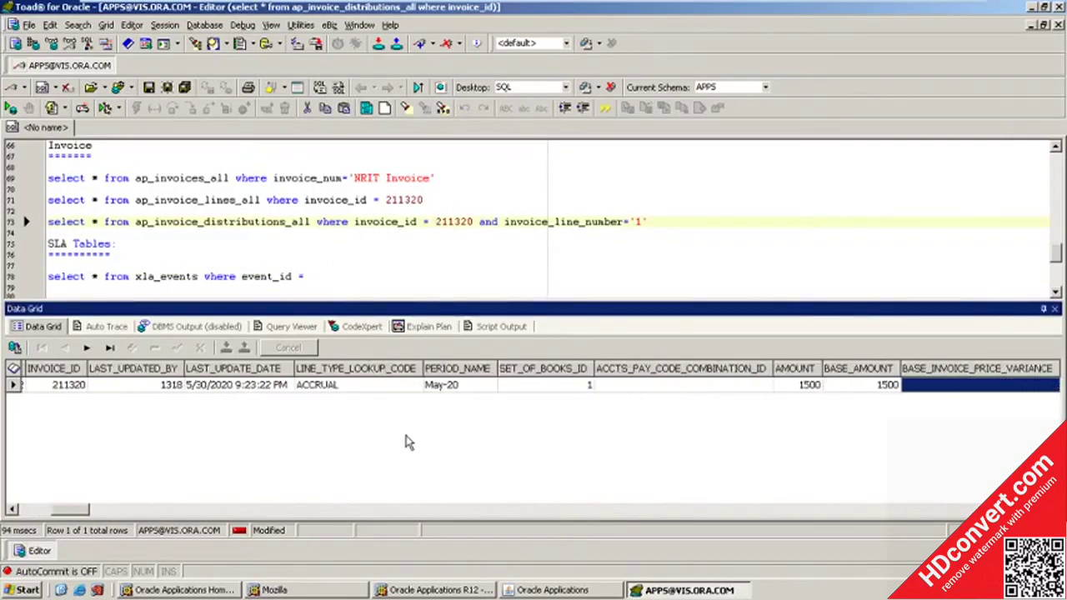
{"action": "key", "text": "Right"}
{"action": "key", "text": "Right"}
{"action": "key", "text": "Right"}
{"action": "key", "text": "Right"}
{"action": "key", "text": "Right"}
{"action": "key", "text": "Right"}
{"action": "key", "text": "Right"}
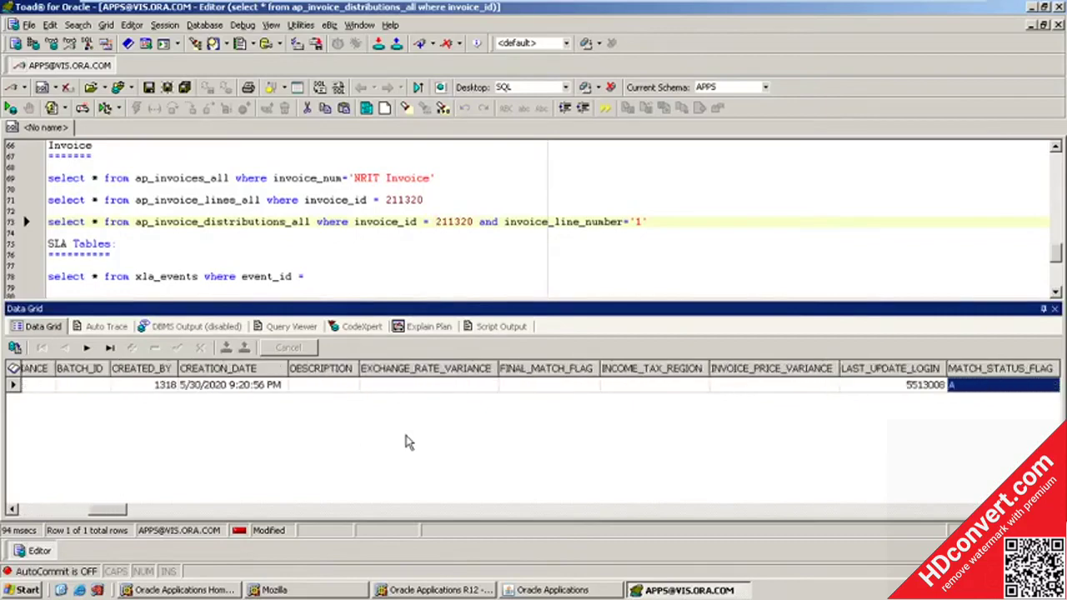
{"action": "key", "text": "Right"}
{"action": "key", "text": "Right"}
{"action": "key", "text": "Right"}
{"action": "key", "text": "Right"}
{"action": "key", "text": "Right"}
{"action": "key", "text": "Right"}
{"action": "key", "text": "Right"}
{"action": "key", "text": "Right"}
{"action": "key", "text": "Right"}
{"action": "key", "text": "Right"}
{"action": "key", "text": "Right"}
{"action": "key", "text": "Right"}
{"action": "key", "text": "Right"}
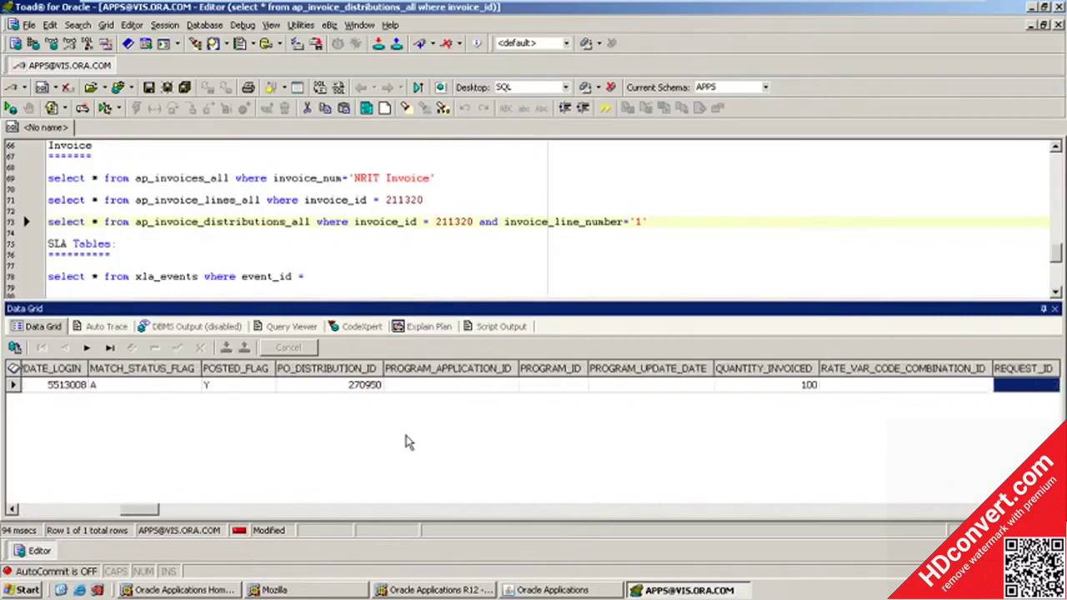
{"action": "key", "text": "Right"}
{"action": "key", "text": "Right"}
{"action": "key", "text": "Right"}
{"action": "key", "text": "Right"}
{"action": "key", "text": "Right"}
{"action": "key", "text": "Right"}
{"action": "key", "text": "Right"}
{"action": "key", "text": "Right"}
{"action": "key", "text": "Right"}
{"action": "key", "text": "Right"}
{"action": "key", "text": "Right"}
{"action": "key", "text": "Right"}
{"action": "key", "text": "Right"}
{"action": "key", "text": "Right"}
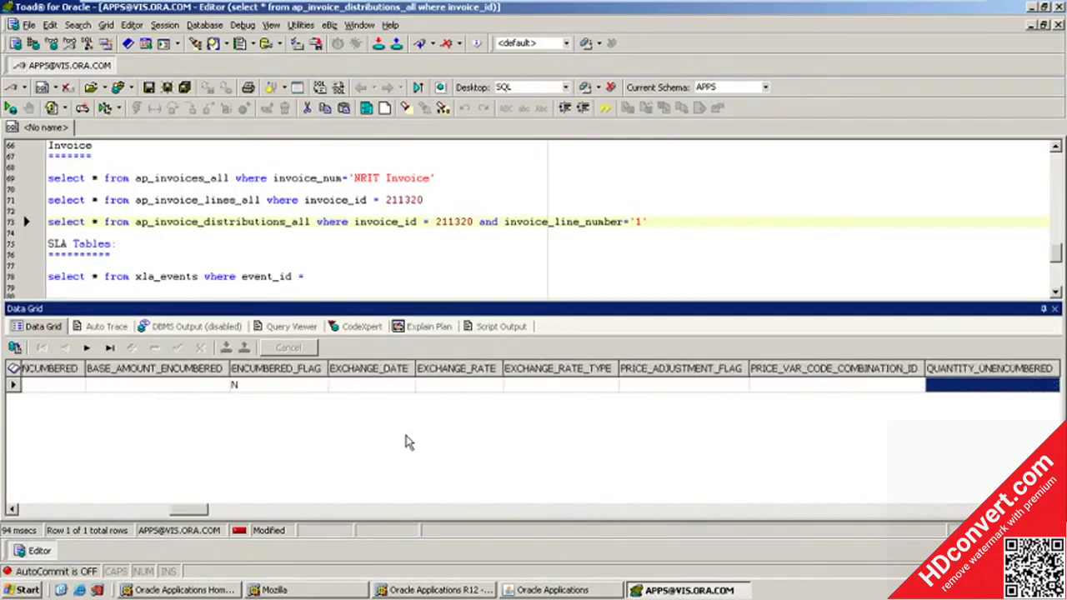
{"action": "key", "text": "Right"}
{"action": "key", "text": "Right"}
{"action": "key", "text": "Right"}
{"action": "key", "text": "Right"}
{"action": "key", "text": "Right"}
{"action": "key", "text": "Right"}
{"action": "key", "text": "Right"}
{"action": "key", "text": "Right"}
{"action": "key", "text": "Right"}
{"action": "key", "text": "Right"}
{"action": "key", "text": "Right"}
{"action": "key", "text": "Right"}
{"action": "key", "text": "Right"}
{"action": "key", "text": "Right"}
{"action": "key", "text": "Right"}
{"action": "key", "text": "Right"}
{"action": "key", "text": "Right"}
{"action": "key", "text": "Right"}
{"action": "key", "text": "Right"}
{"action": "key", "text": "Right"}
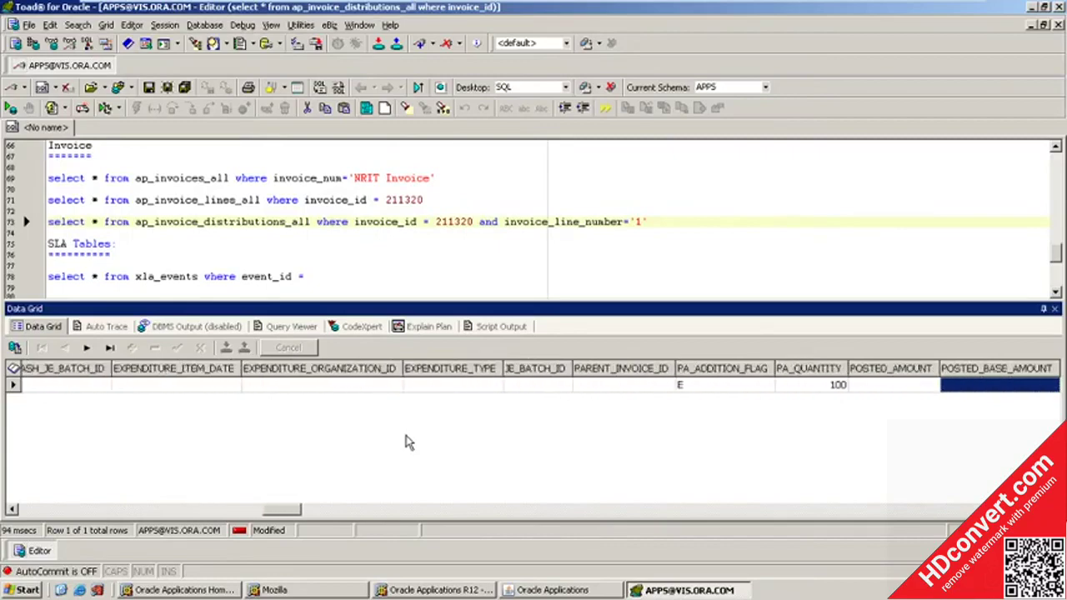
{"action": "key", "text": "Right"}
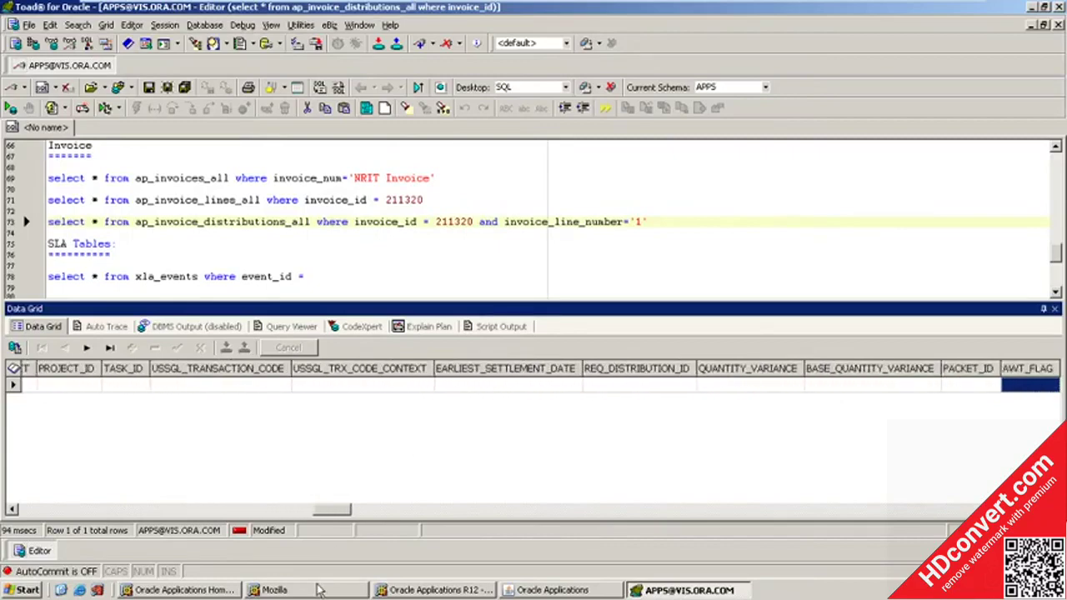
{"action": "left_click_drag", "start_coordinate": [332, 510], "coordinate": [30, 512]}
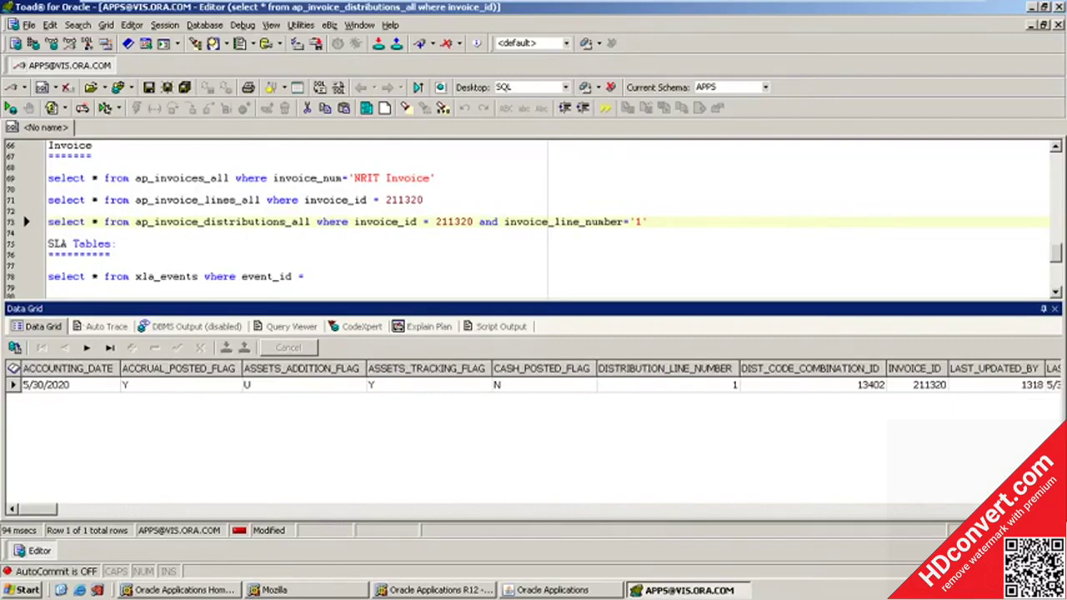
Change the distributions query to select only accounting_event_id instead of all columns, and run it.
{"action": "left_click", "coordinate": [96, 222]}
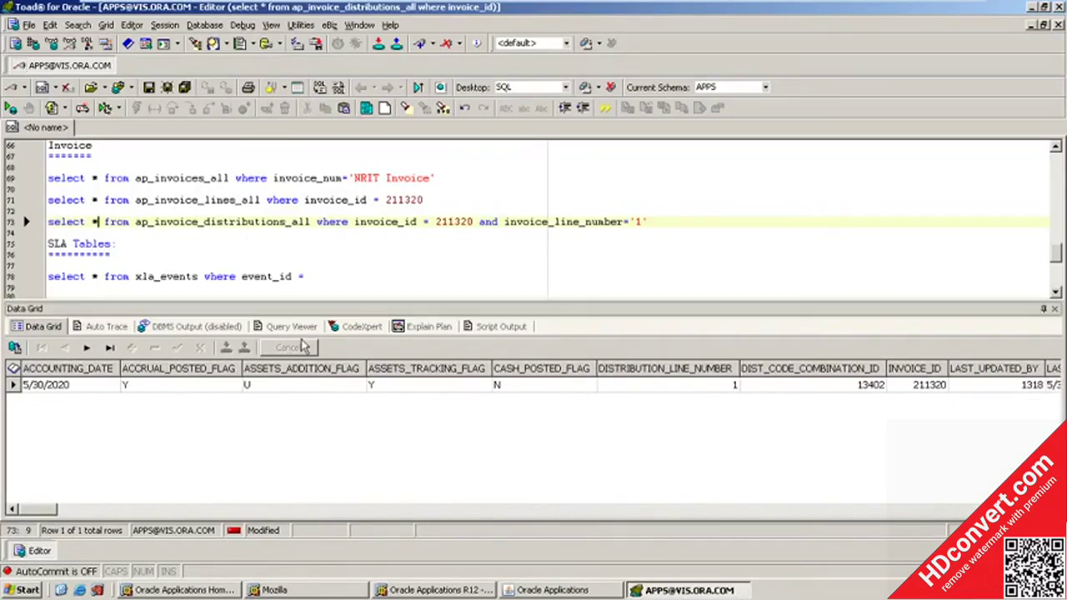
{"action": "key", "text": "BackSpace"}
{"action": "type", "text": "acco"}
{"action": "type", "text": "unting_eve"}
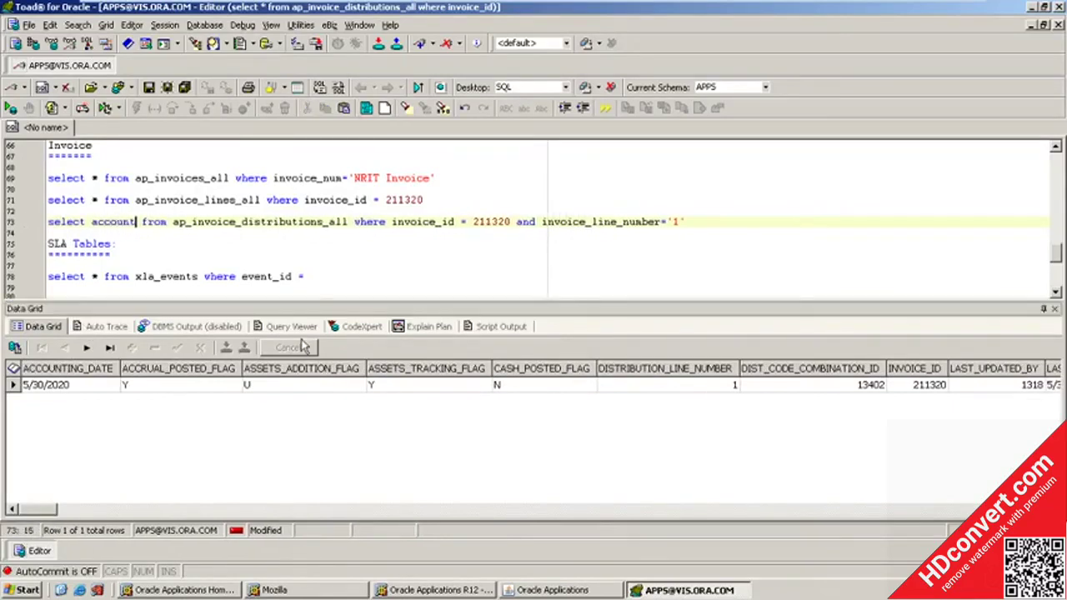
{"action": "type", "text": "nt_id"}
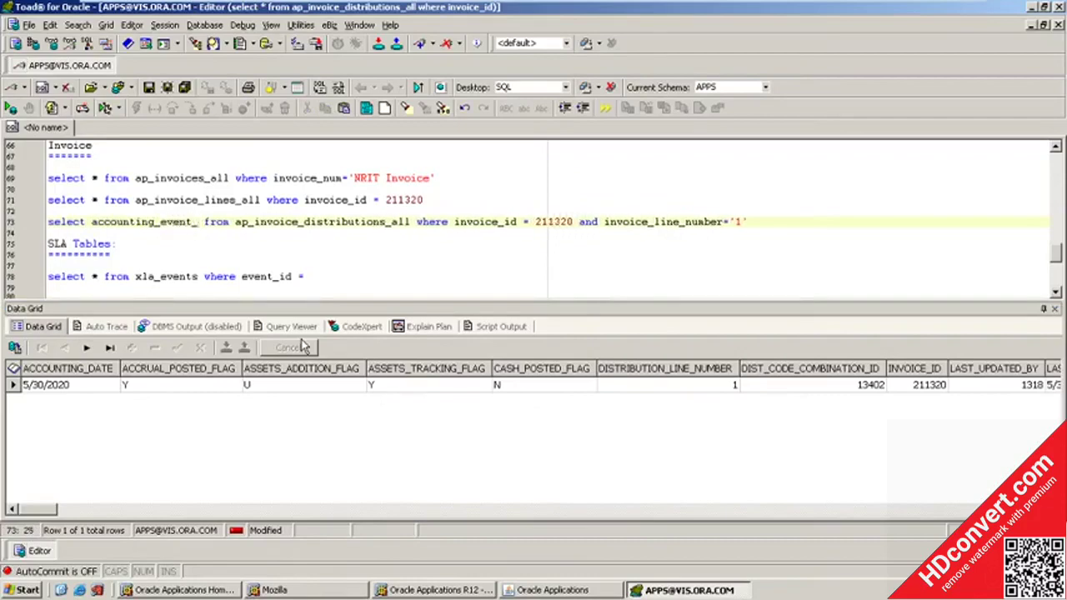
{"action": "key", "text": "F9"}
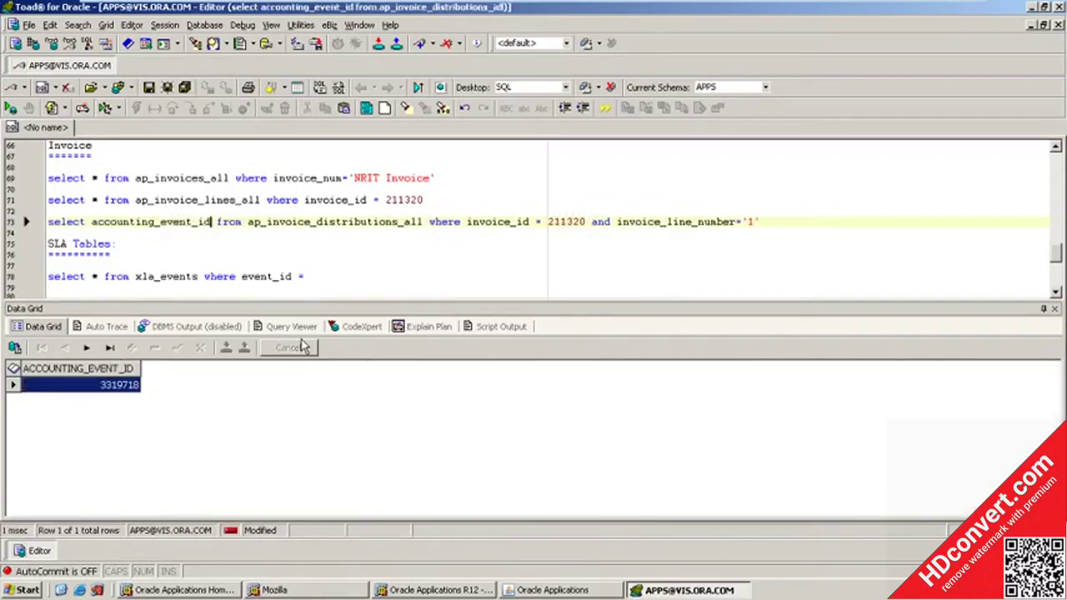
Complete the xla_events query with the accounting event ID 3319718 from the result and run it.
{"action": "left_click", "coordinate": [121, 387]}
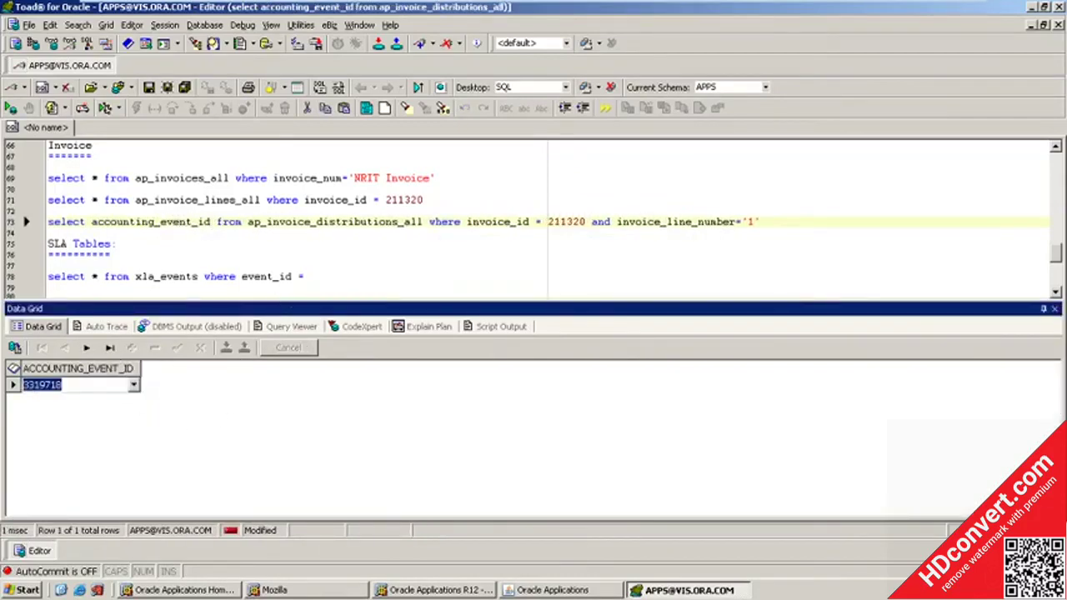
{"action": "left_click", "coordinate": [310, 277]}
{"action": "type", "text": "3319718"}
{"action": "key", "text": "F9"}
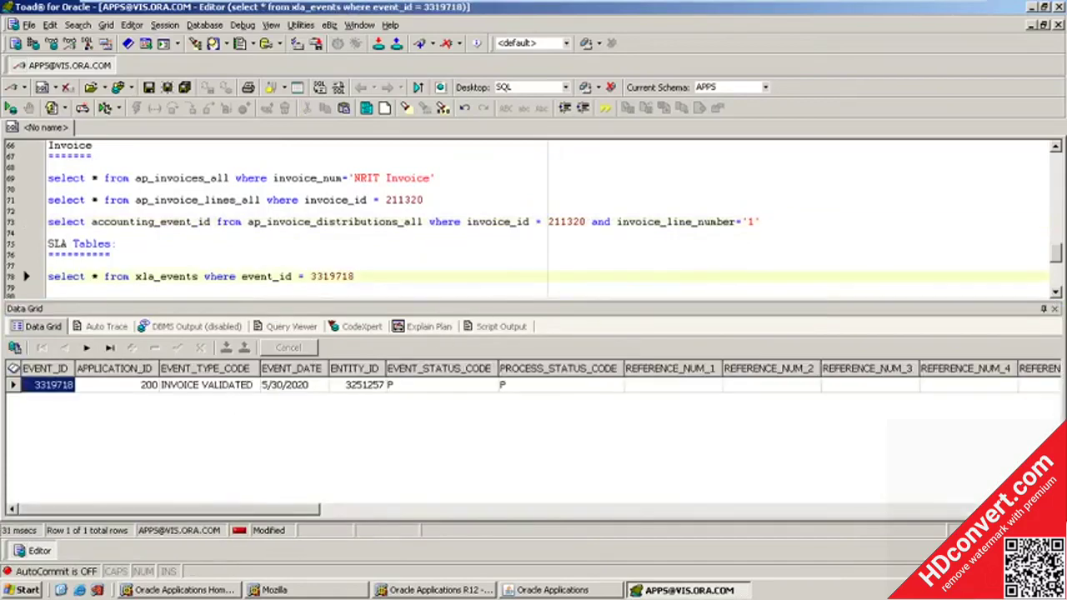
Add and run "select * from xla_ae_headers where event_id =3319718" below the events query, and check the event type and accounting date.
{"action": "key", "text": "Return"}
{"action": "key", "text": "Return"}
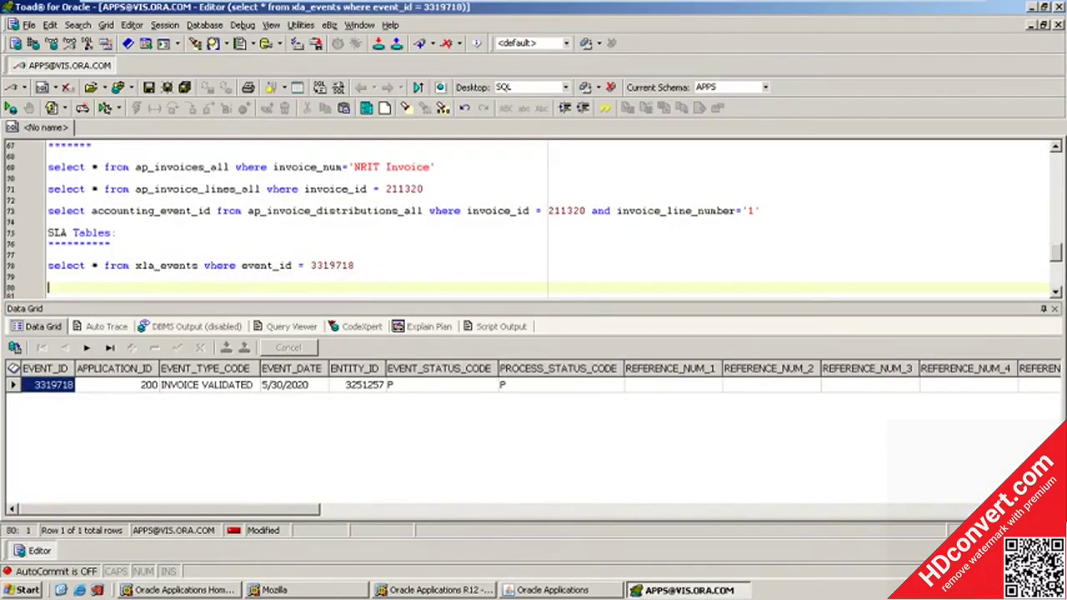
{"action": "type", "text": "select * fro"}
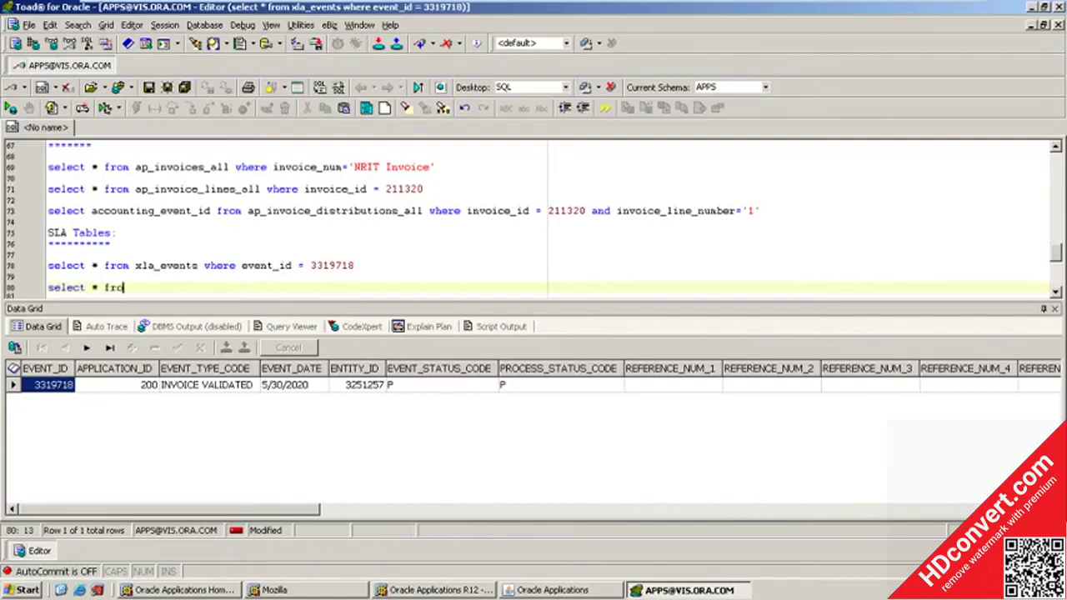
{"action": "type", "text": "m xla_ae_headers "}
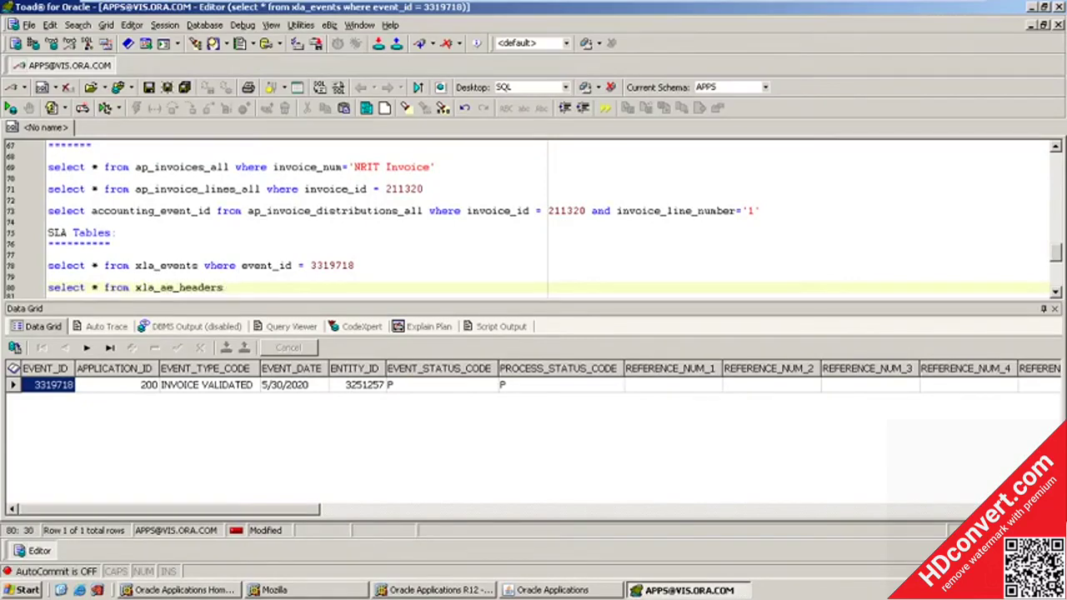
{"action": "type", "text": "where event_id ="}
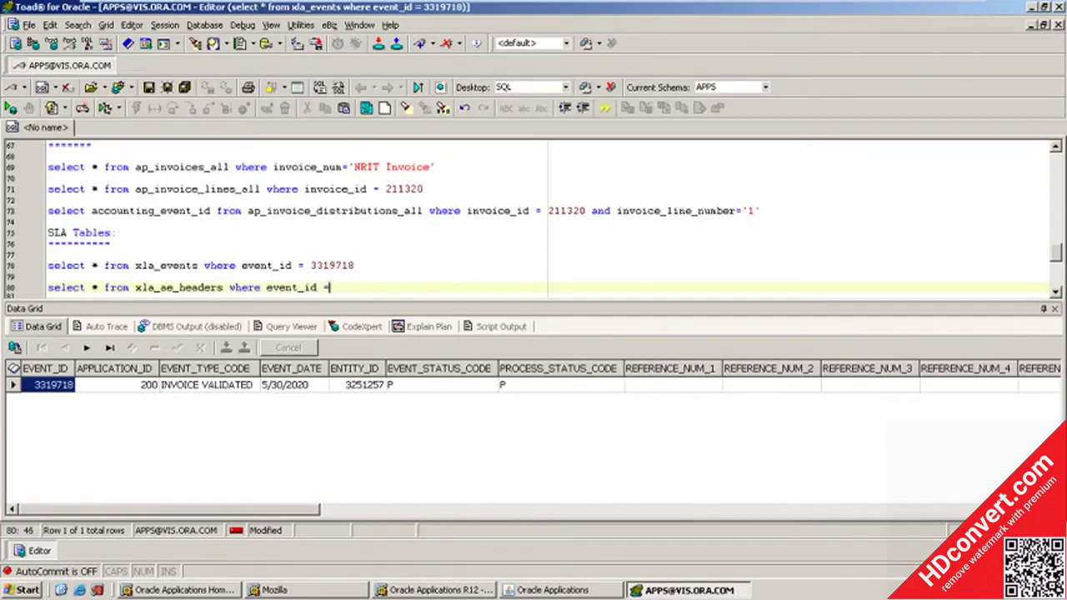
{"action": "type", "text": "3319718"}
{"action": "key", "text": "F9"}
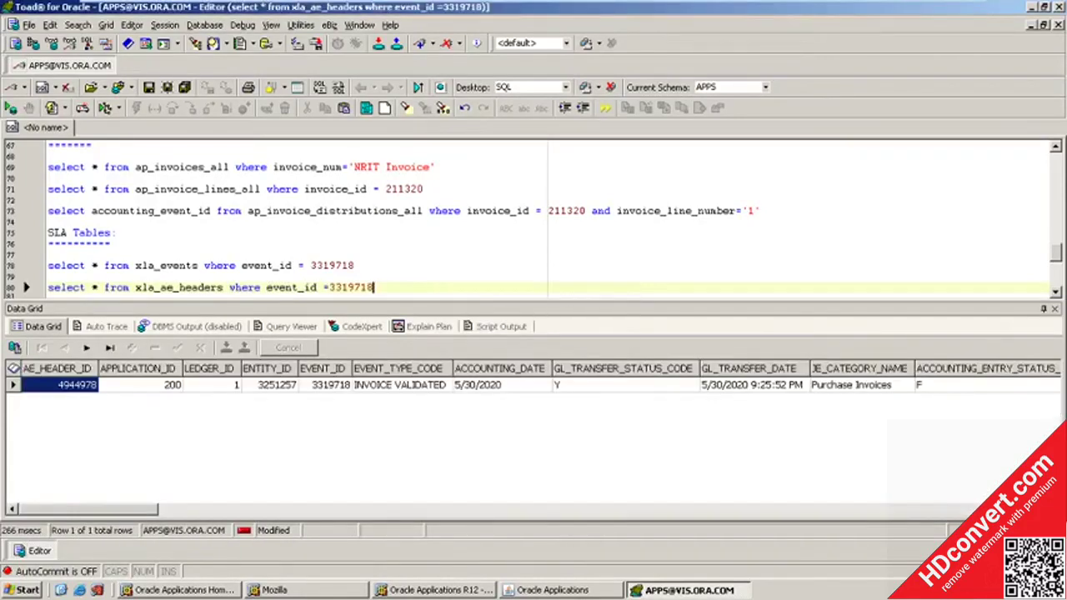
{"action": "left_click", "coordinate": [418, 391]}
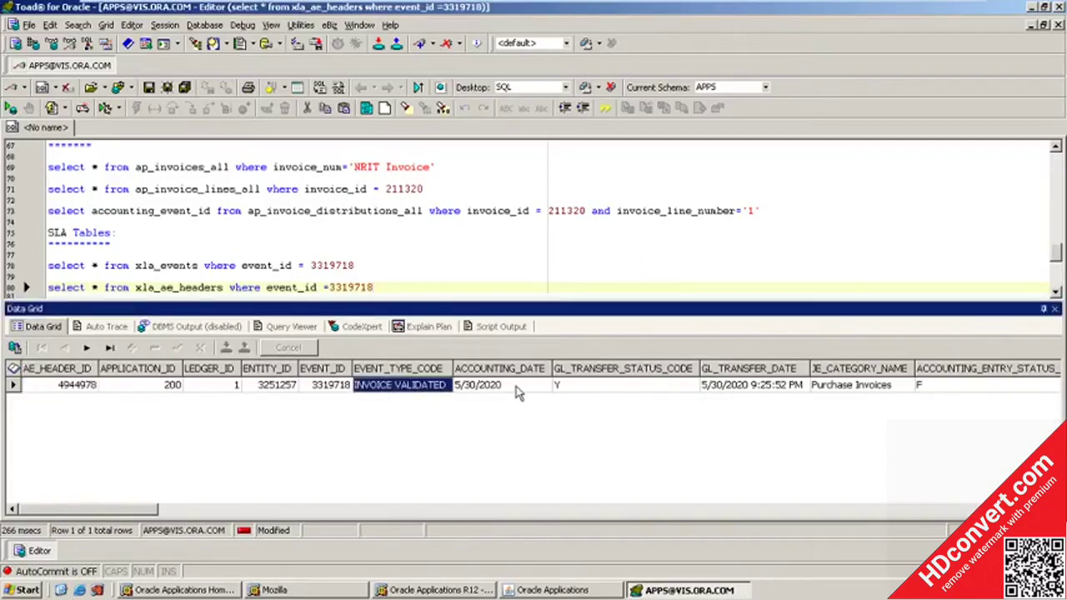
{"action": "left_click", "coordinate": [517, 387]}
Add and run "select * from xla_ae_lines where ae_header_id = 4944978" below the headers query, and check the transfer mode and accounting class.
{"action": "left_click", "coordinate": [385, 291]}
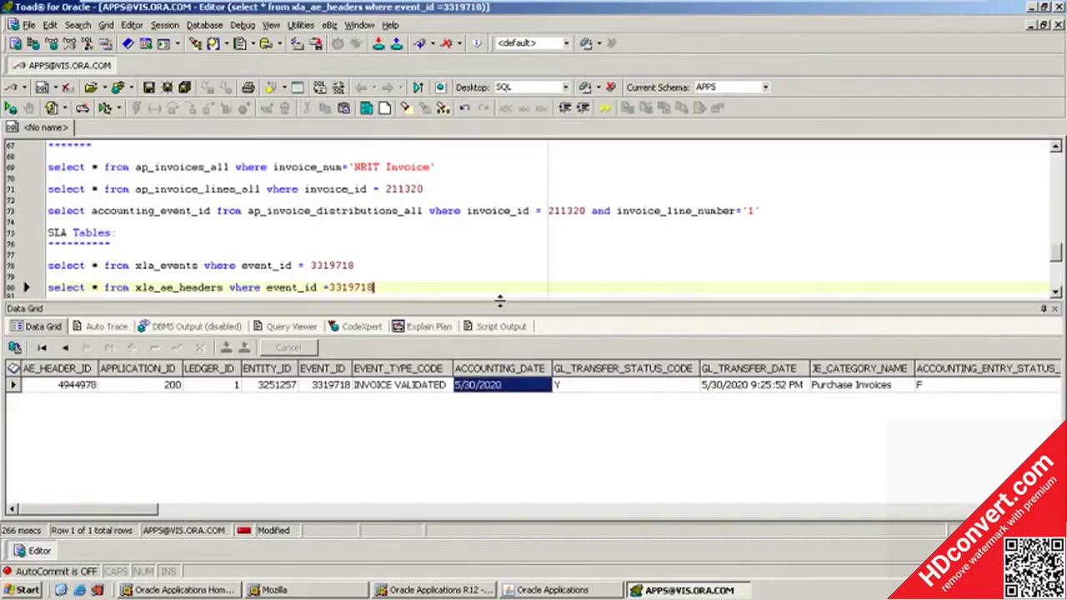
{"action": "key", "text": "Return"}
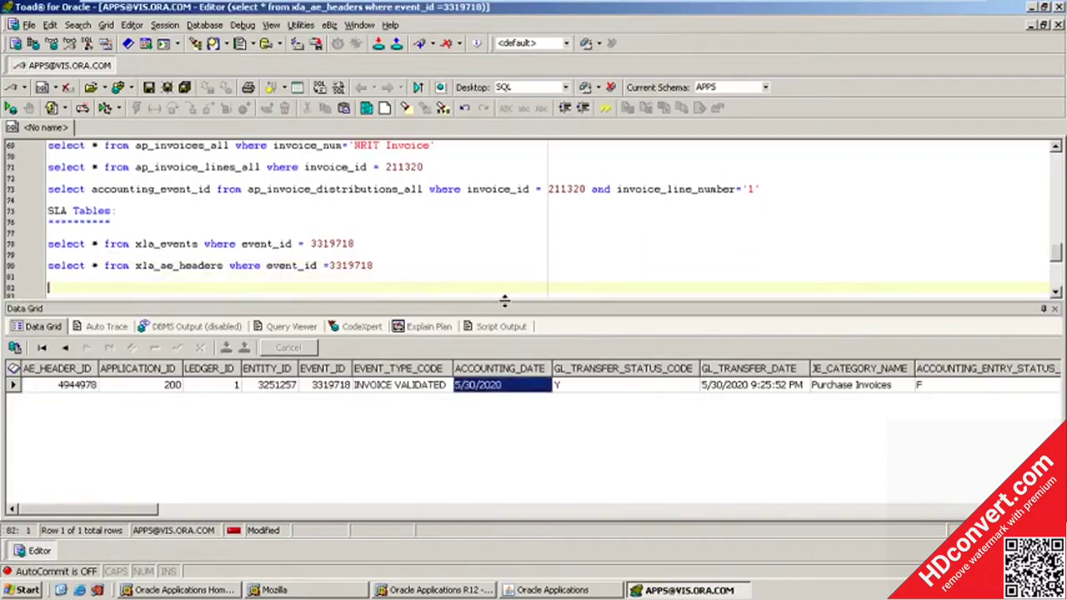
{"action": "type", "text": "select * "}
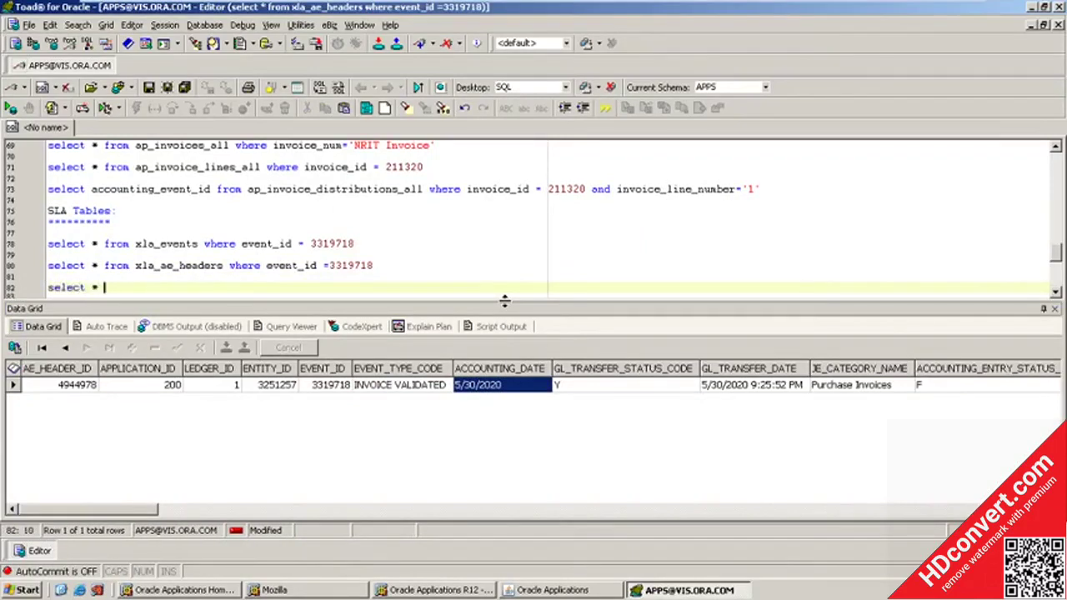
{"action": "type", "text": "from xla_ae_lines w"}
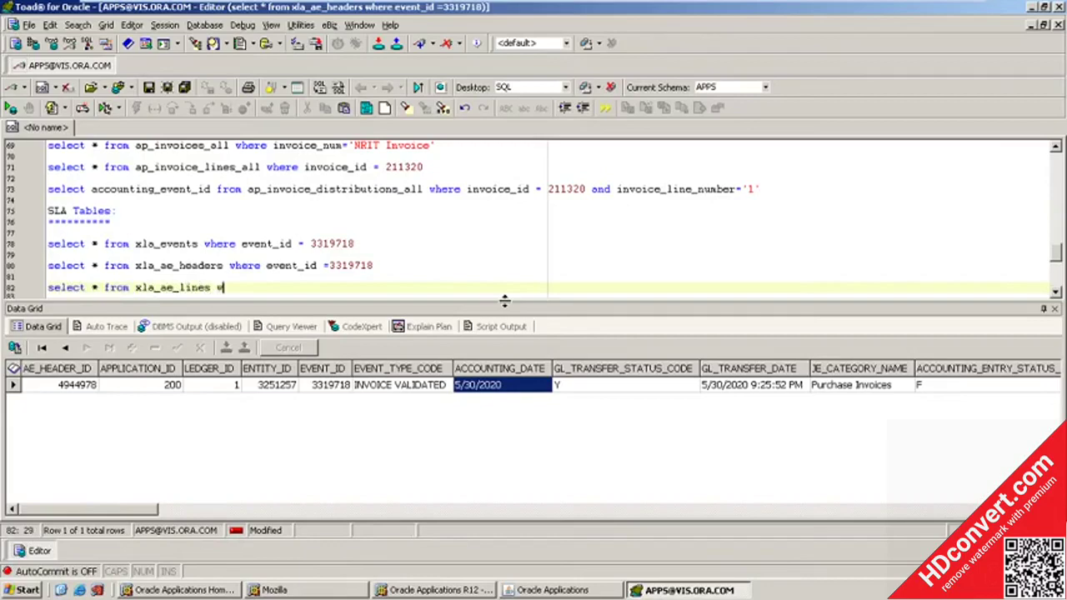
{"action": "type", "text": "here ae_header_id "}
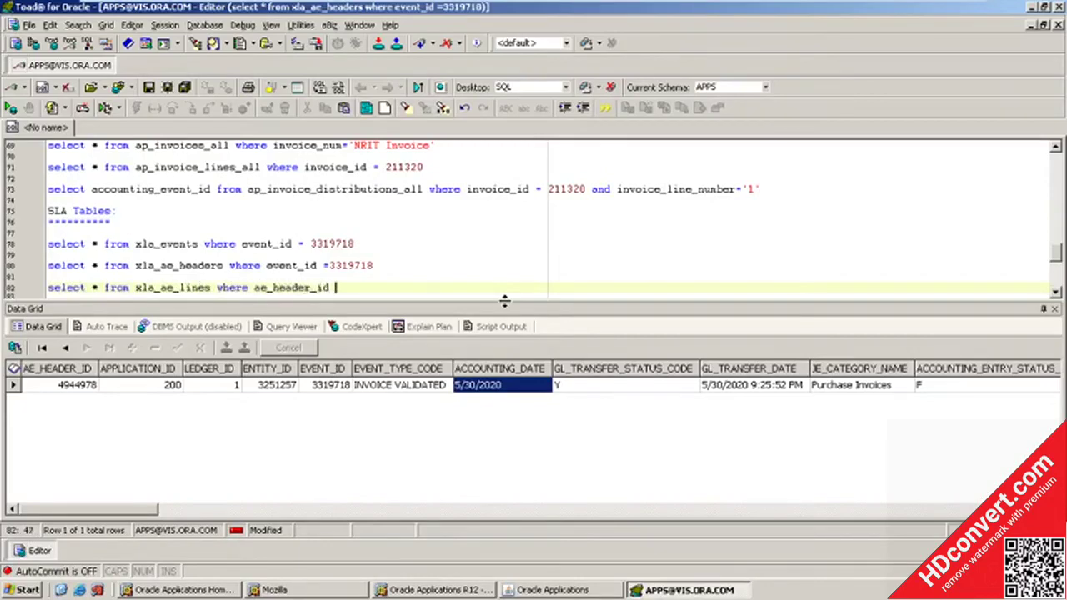
{"action": "type", "text": "="}
{"action": "left_click", "coordinate": [52, 388]}
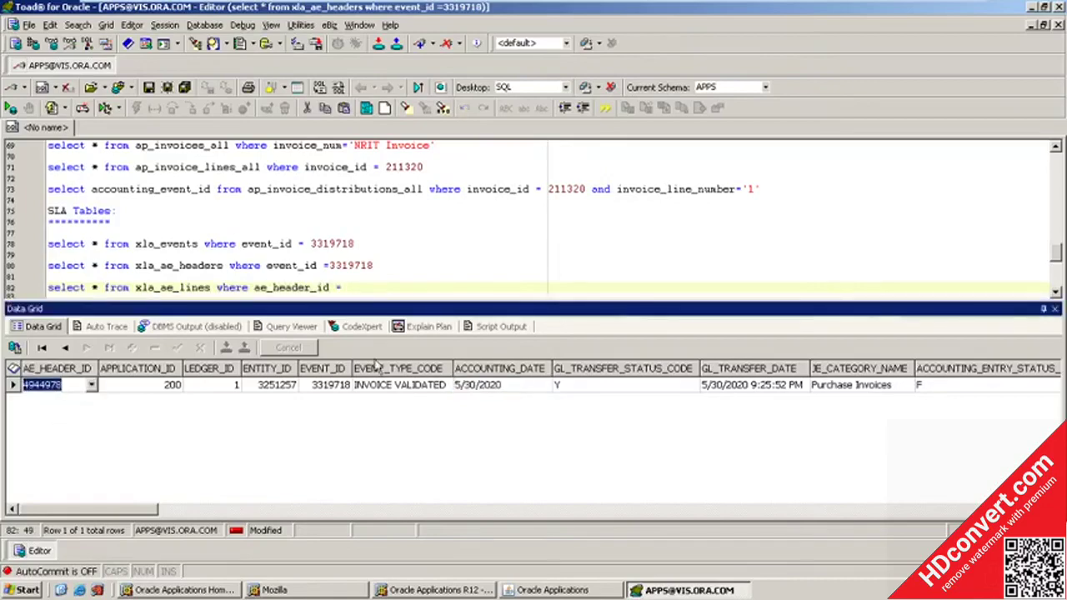
{"action": "left_click_drag", "start_coordinate": [391, 293], "coordinate": [390, 302]}
{"action": "key", "text": "BackSpace"}
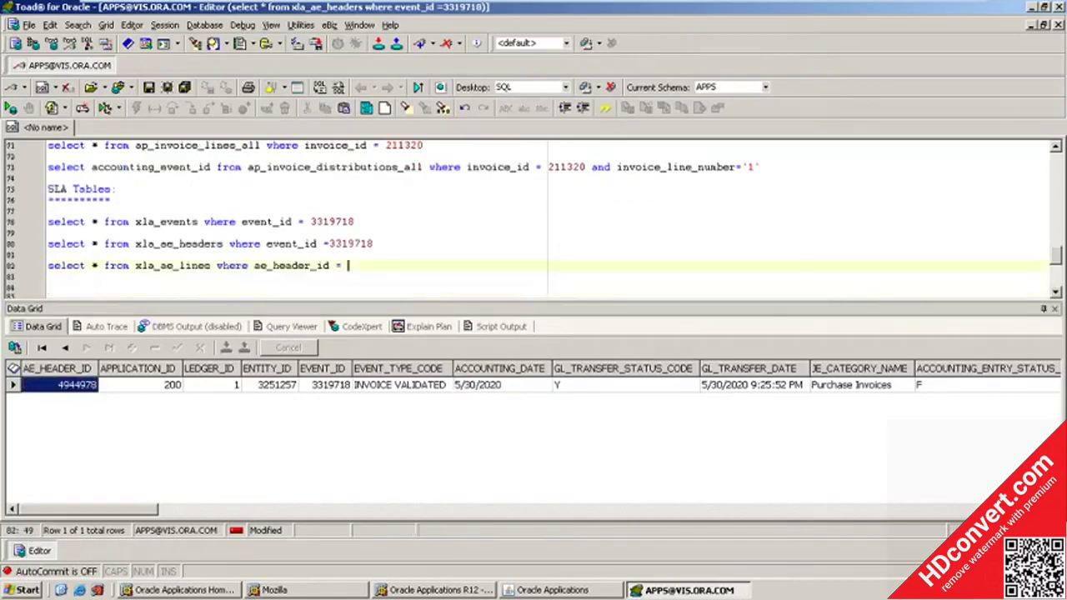
{"action": "type", "text": "4944978"}
{"action": "key", "text": "F9"}
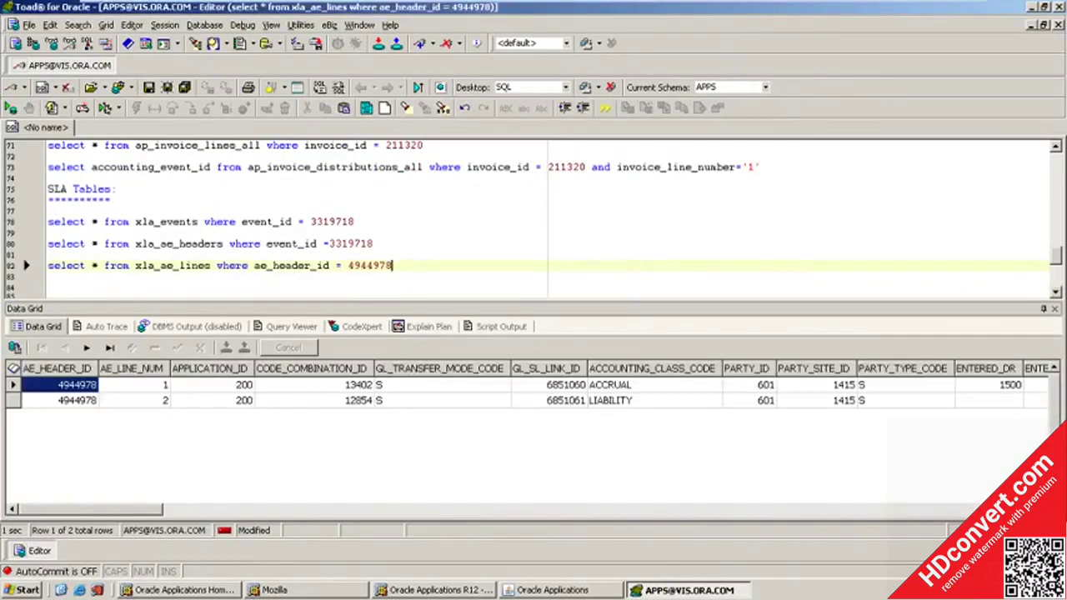
{"action": "left_click", "coordinate": [490, 384]}
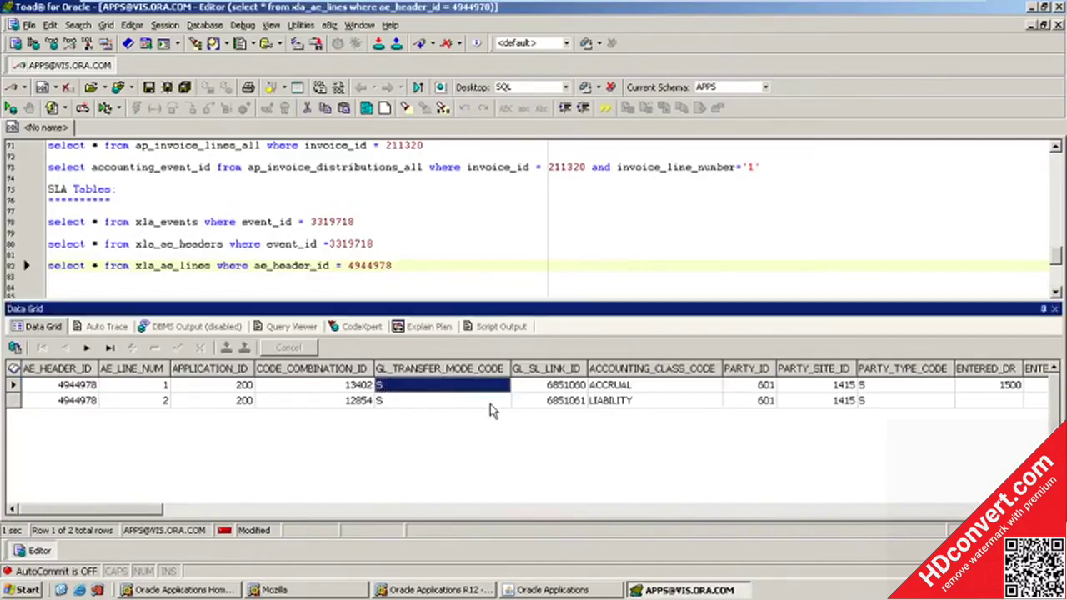
{"action": "left_click", "coordinate": [630, 387]}
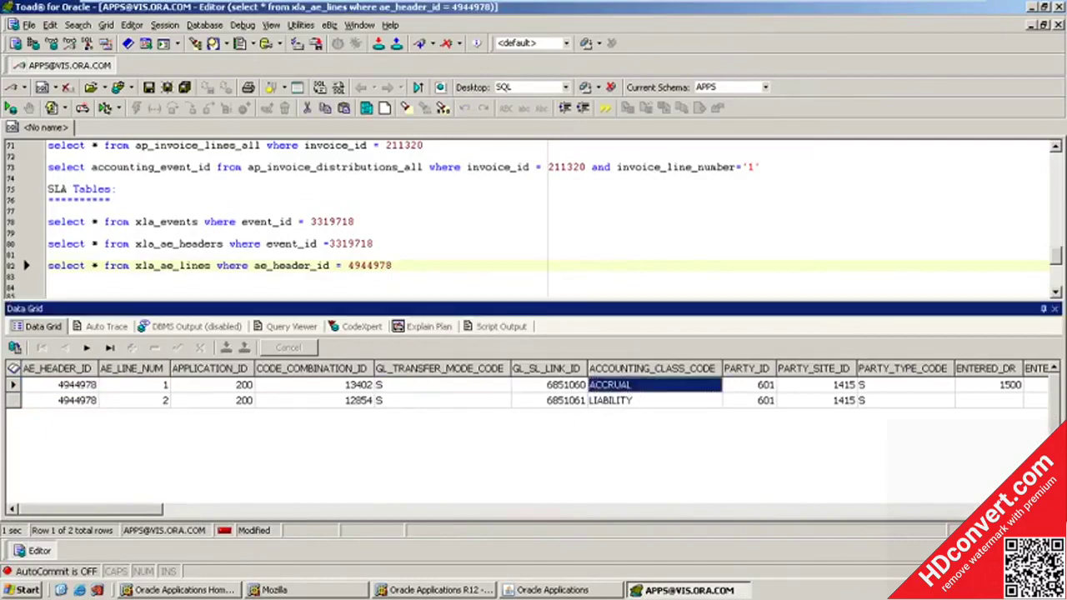
Below the xla_ae_lines query, write "select * from xla_distribution_links where ae_header_id =".
{"action": "key", "text": "F6"}
{"action": "key", "text": "Return"}
{"action": "key", "text": "Return"}
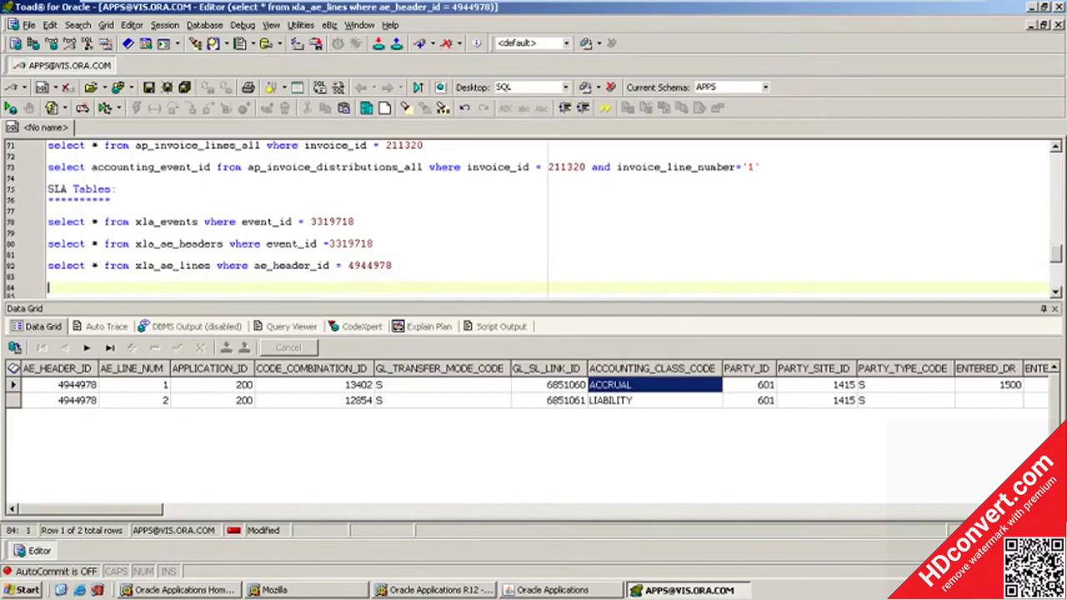
{"action": "type", "text": "select * "}
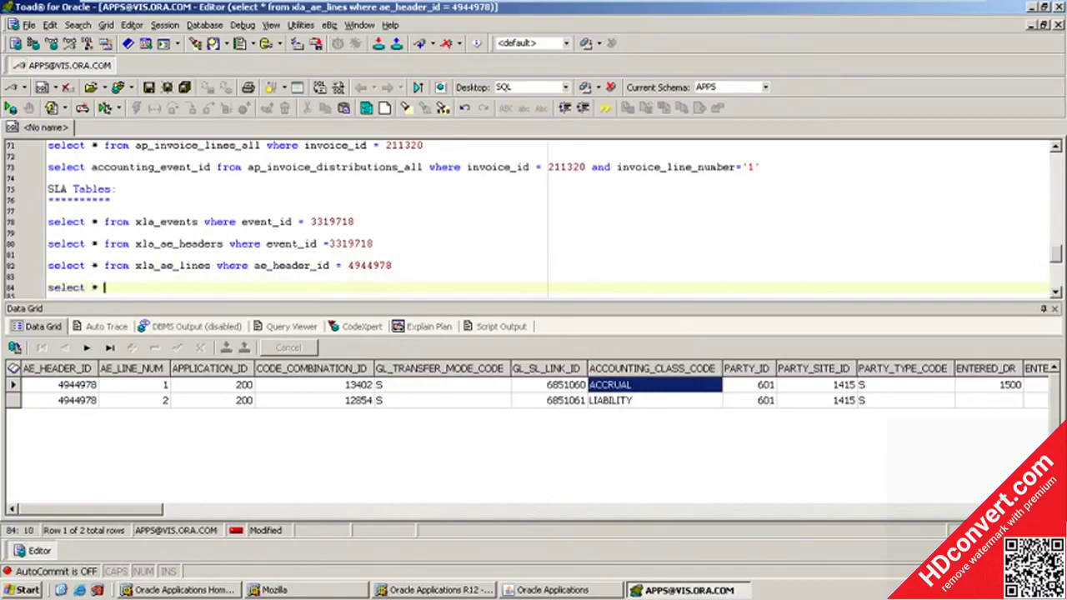
{"action": "type", "text": "from xla_distribution"}
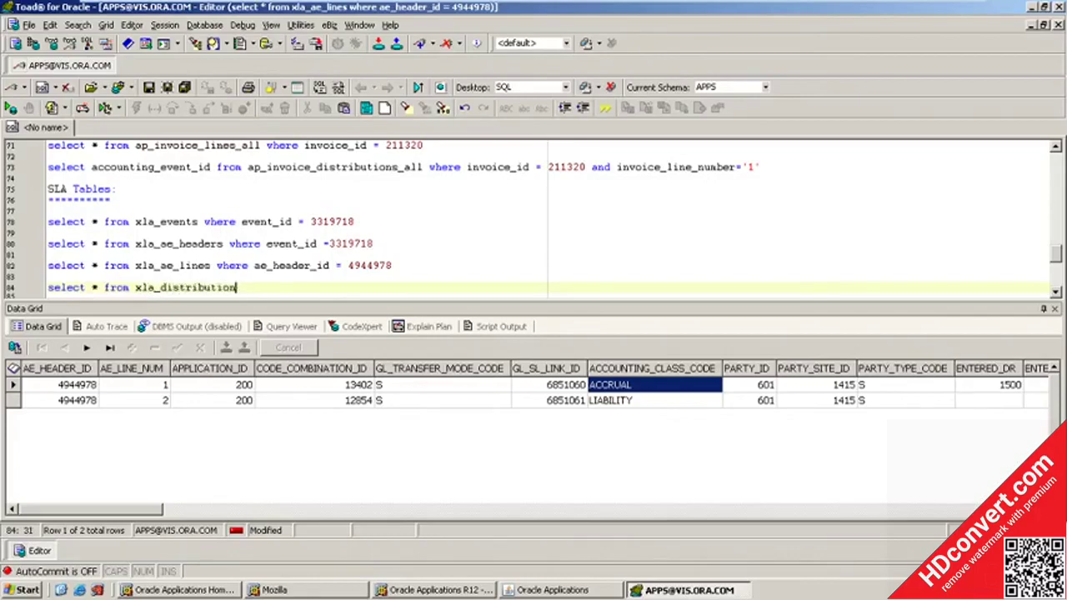
{"action": "type", "text": "_links where a"}
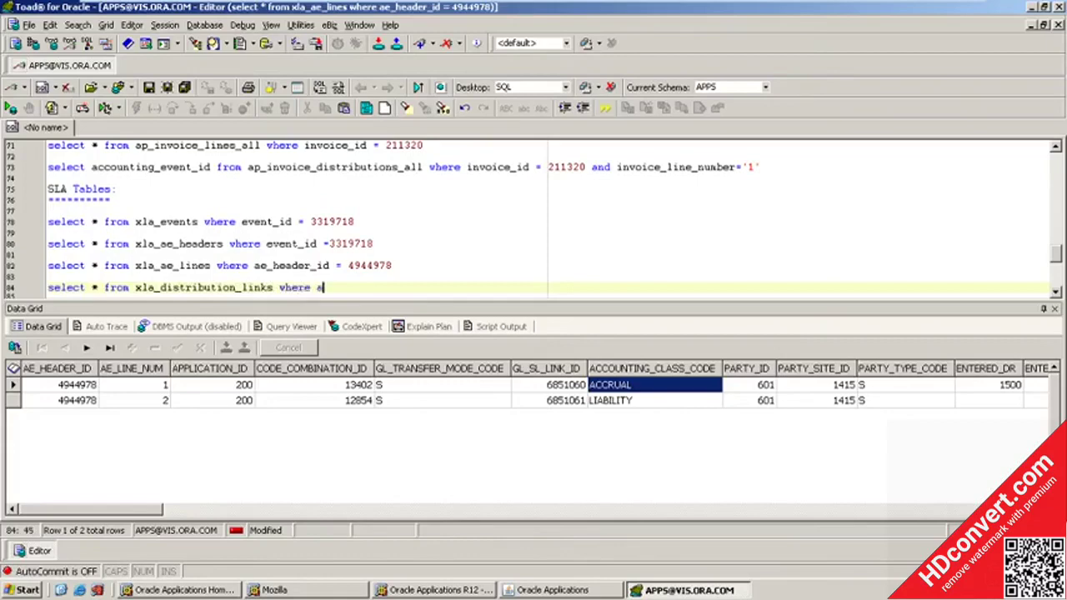
{"action": "type", "text": "e)"}
{"action": "key", "text": "BackSpace"}
{"action": "type", "text": ")"}
{"action": "key", "text": "Num_Lock"}
{"action": "key", "text": "Num_Lock"}
{"action": "key", "text": "BackSpace"}
{"action": "key", "text": "BackSpace"}
{"action": "type", "text": "_header_id ="}
Complete the condition with header ID 4944978 from the result and "and ae_line_num (1,2)", and run the query.
{"action": "left_click", "coordinate": [82, 388]}
{"action": "key", "text": "ctrl+c"}
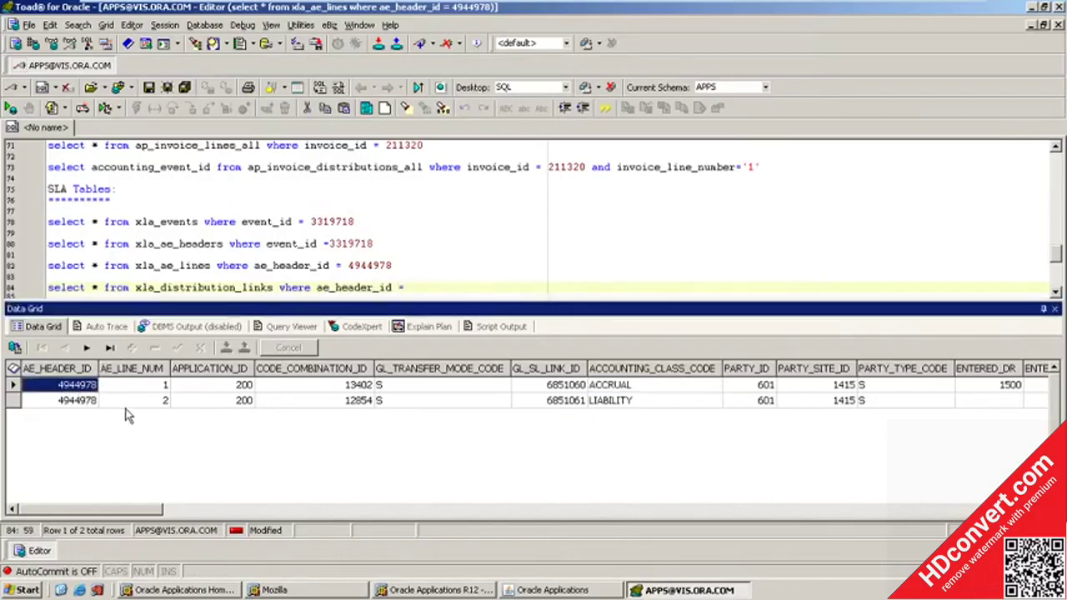
{"action": "left_click", "coordinate": [408, 289]}
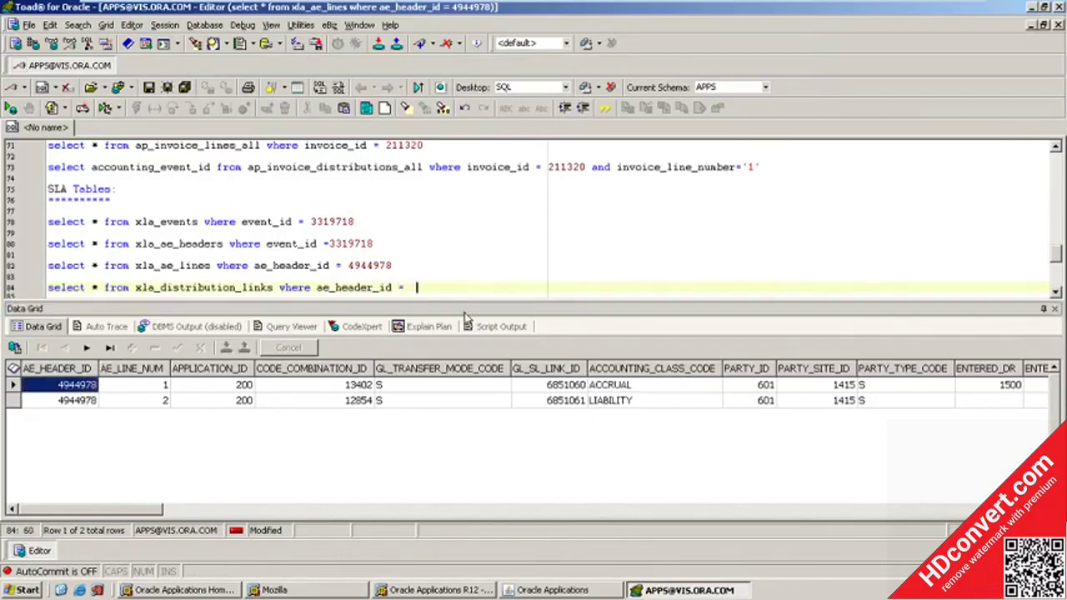
{"action": "key", "text": "ctrl+v"}
{"action": "type", "text": "and ae_line"}
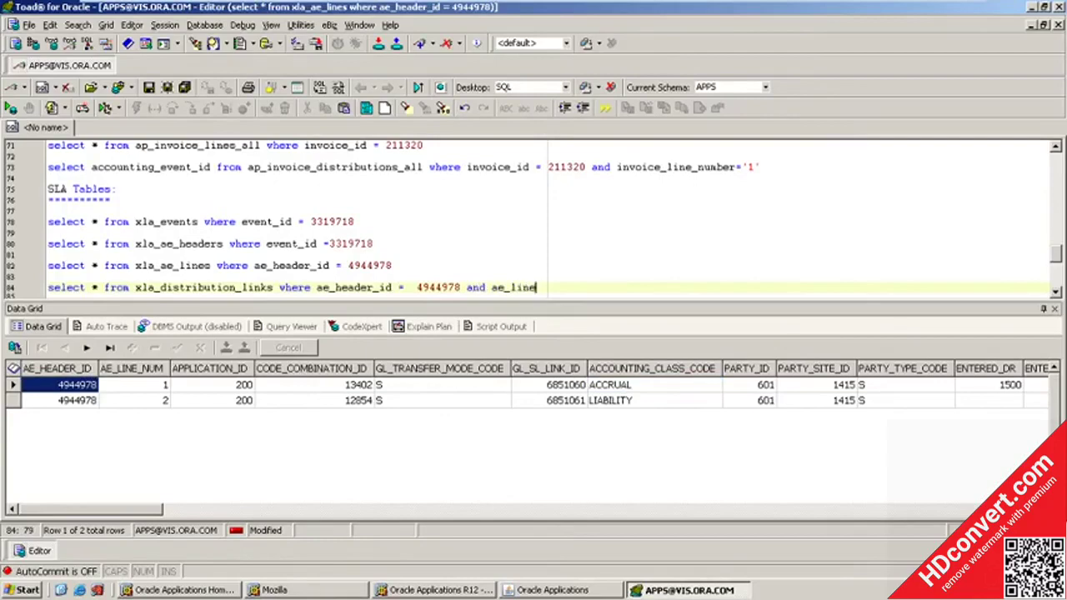
{"action": "type", "text": "_num (1,2)"}
{"action": "key", "text": "F9"}
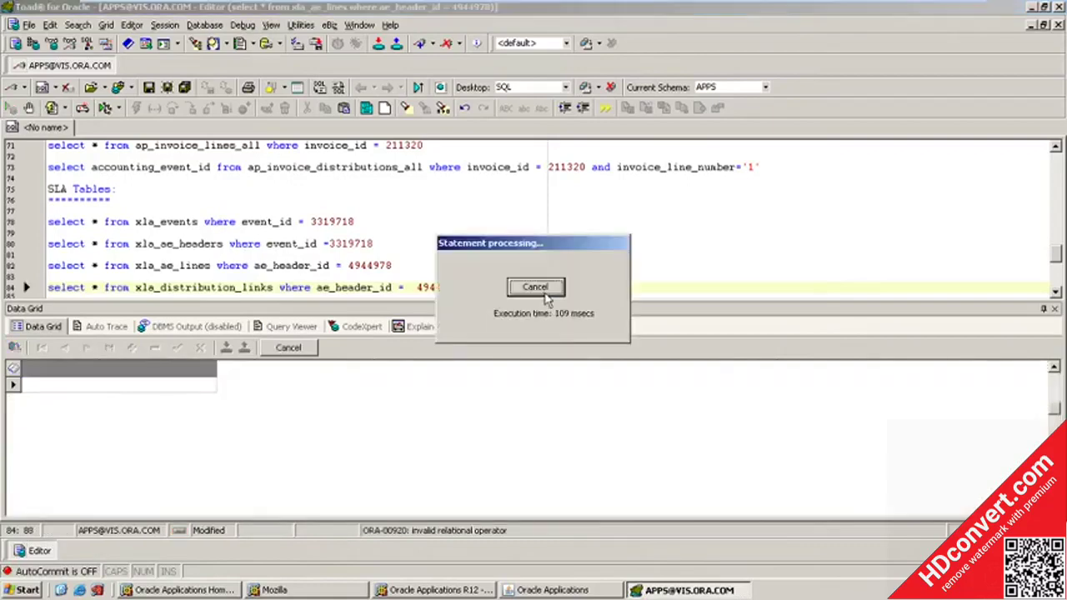
Insert the missing "in" operator before (1,2) in the xla_distribution_links query and run it again.
{"action": "left_click", "coordinate": [665, 334]}
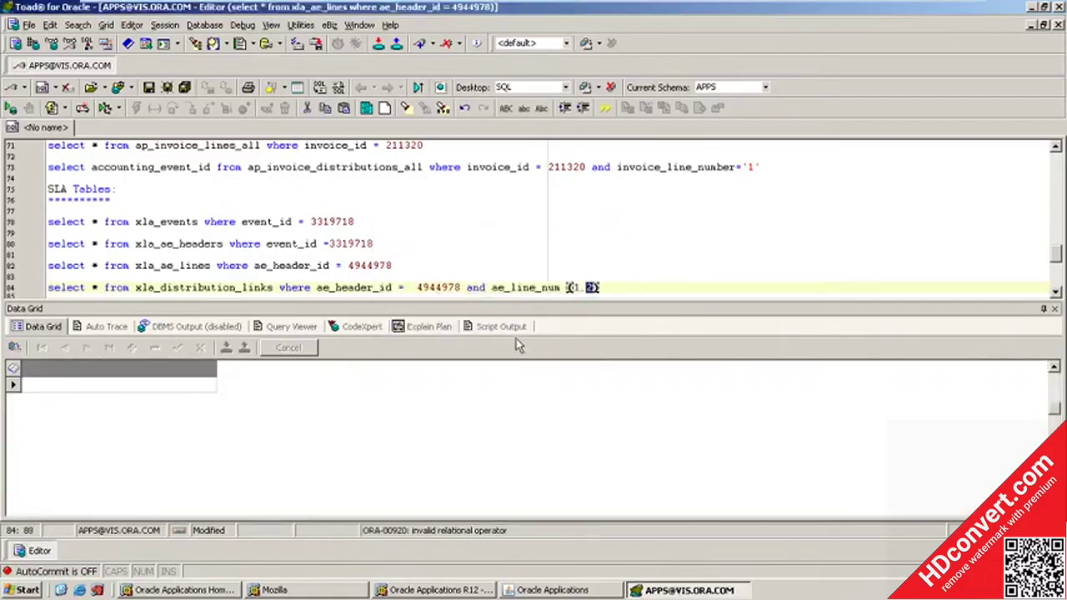
{"action": "key", "text": "Left"}
{"action": "key", "text": "Left"}
{"action": "key", "text": "Left"}
{"action": "key", "text": "Left"}
{"action": "key", "text": "Left"}
{"action": "type", "text": "in"}
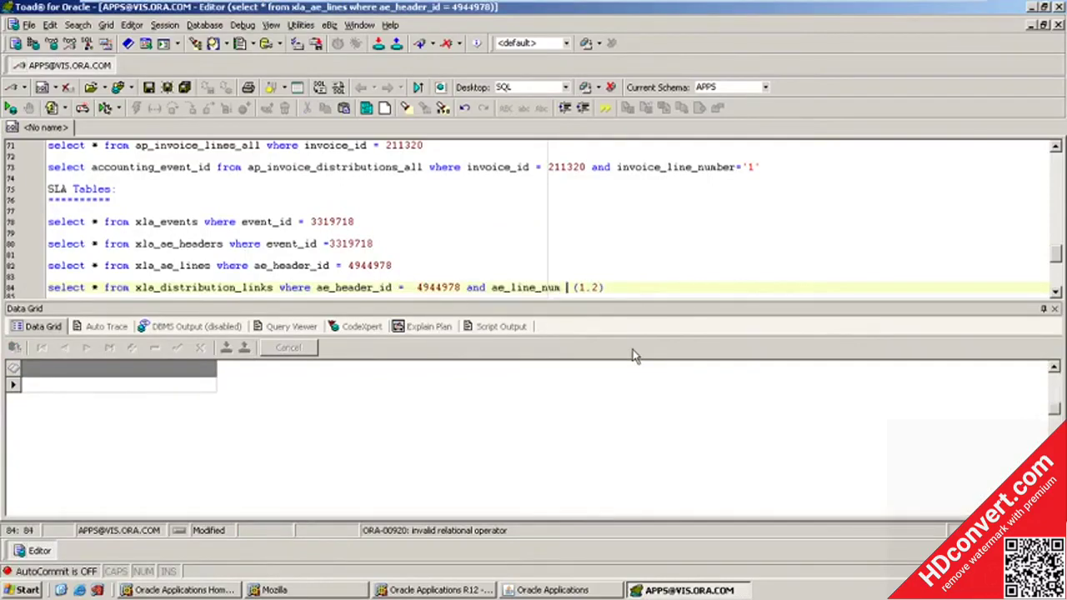
{"action": "key", "text": "F9"}
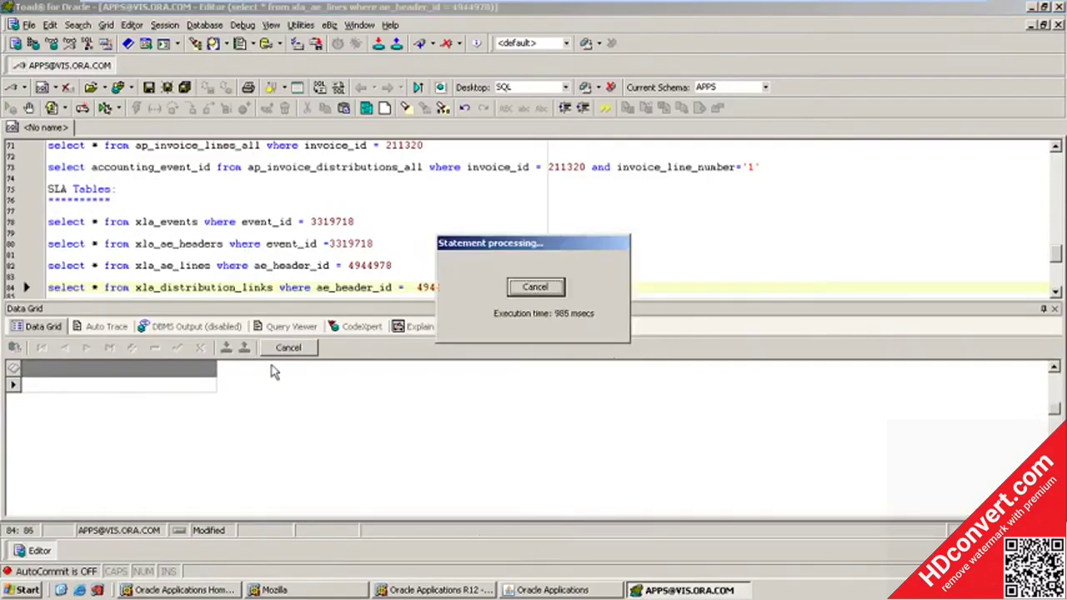
Check the event ID and AE header ID of both rows in the distribution links result.
{"action": "left_click", "coordinate": [193, 388]}
{"action": "left_click", "coordinate": [142, 399]}
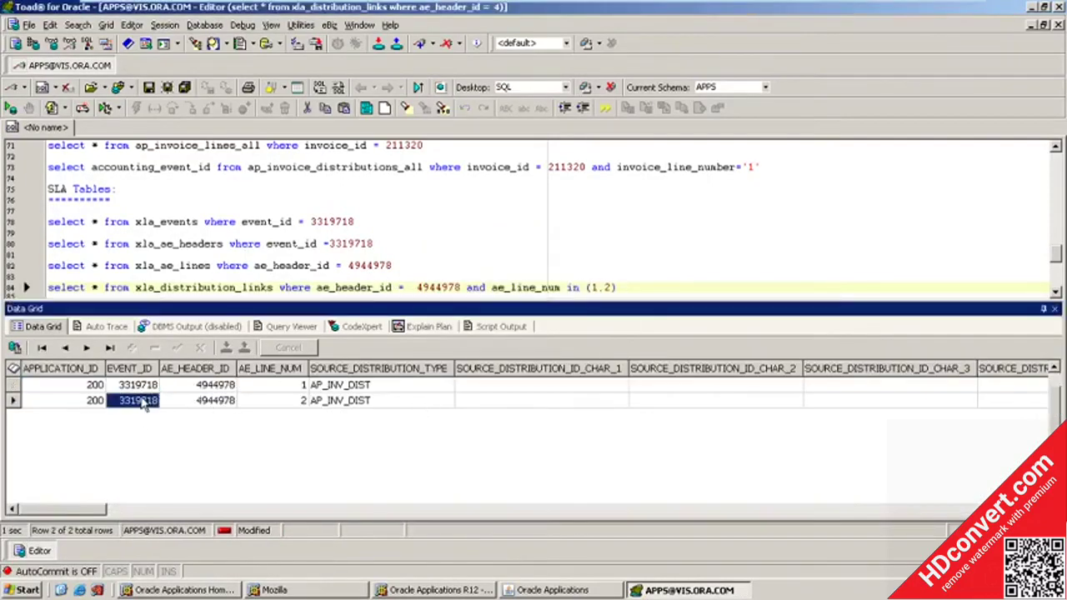
{"action": "left_click", "coordinate": [199, 402]}
{"action": "left_click", "coordinate": [200, 387]}
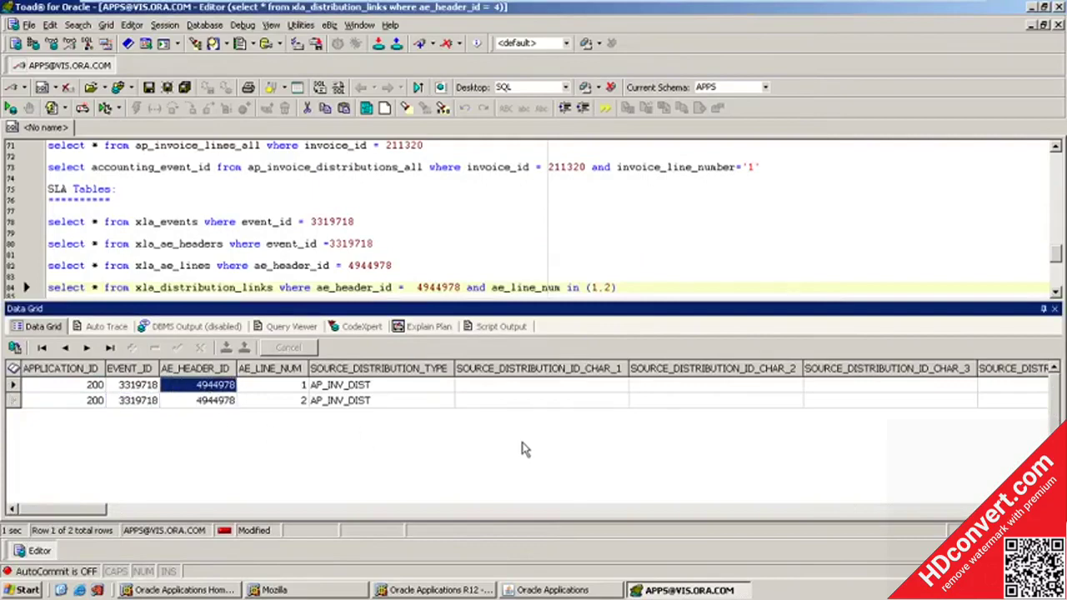
{"action": "left_click", "coordinate": [198, 400]}
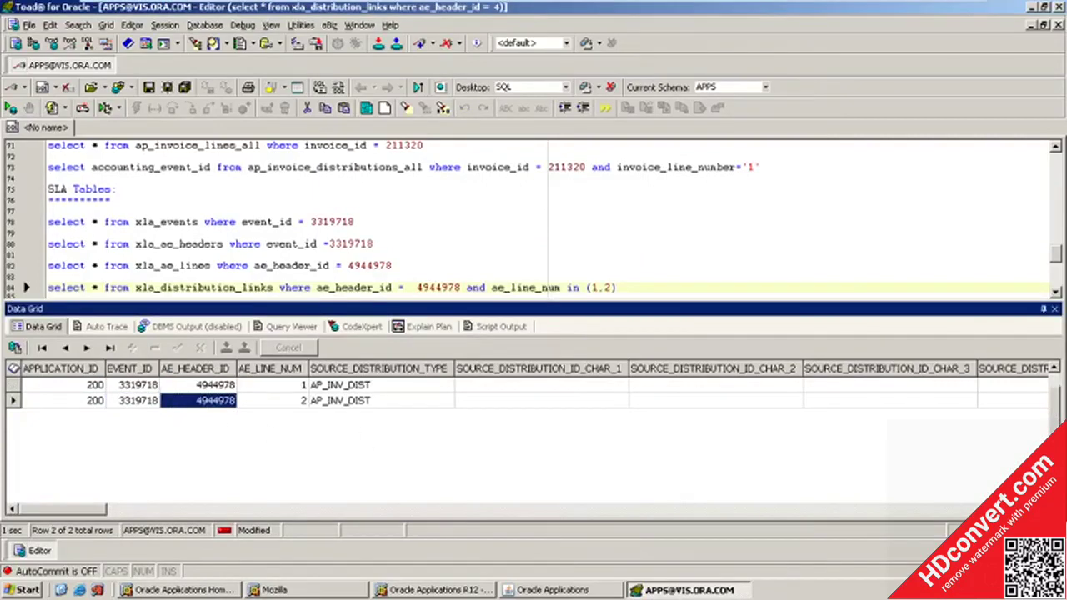
Insert blank lines below the xla_distribution_links query, above the General Ledger heading.
{"action": "left_click", "coordinate": [48, 276]}
{"action": "scroll", "coordinate": [533, 217], "scroll_direction": "down", "scroll_amount": 2}
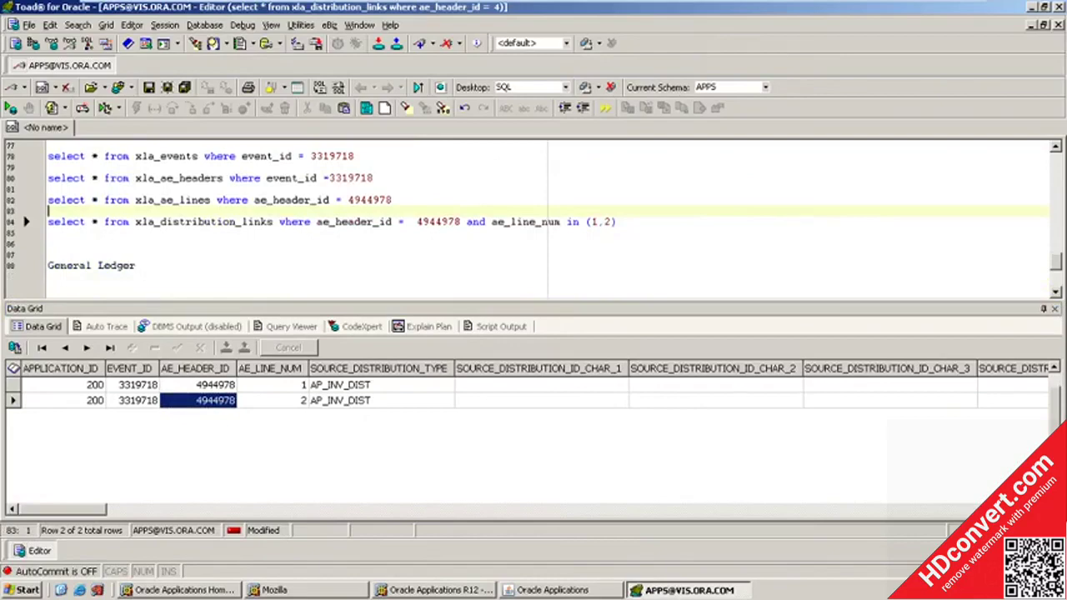
{"action": "left_click", "coordinate": [617, 222]}
{"action": "key", "text": "Return"}
{"action": "key", "text": "Return"}
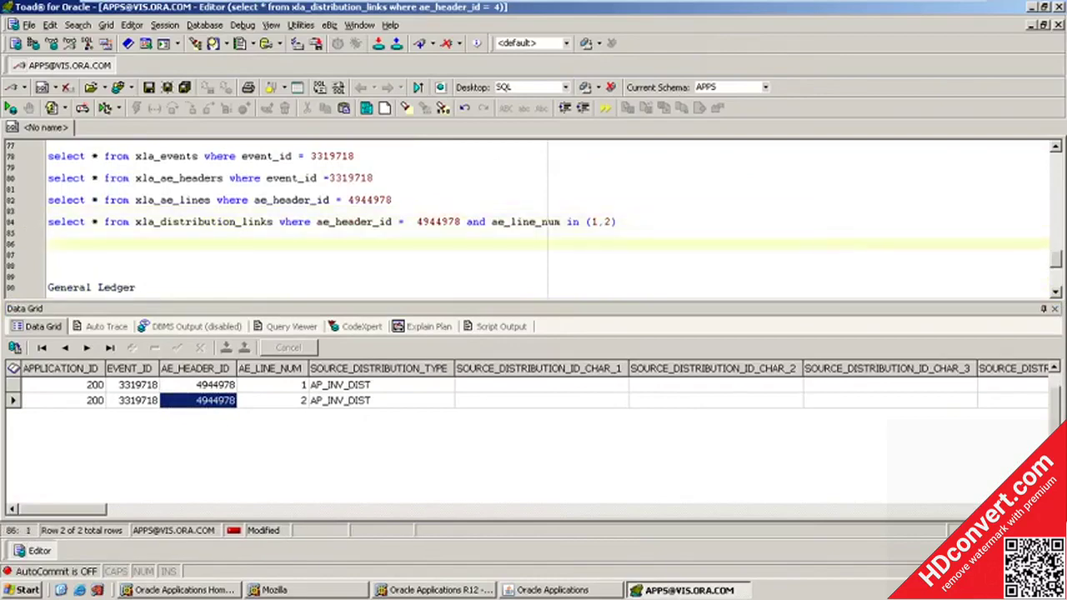
Switch to Oracle Applications to view the NRIT Invoice's accounting status, and return to the Toad editor.
{"action": "scroll", "coordinate": [534, 221], "scroll_direction": "up", "scroll_amount": 1}
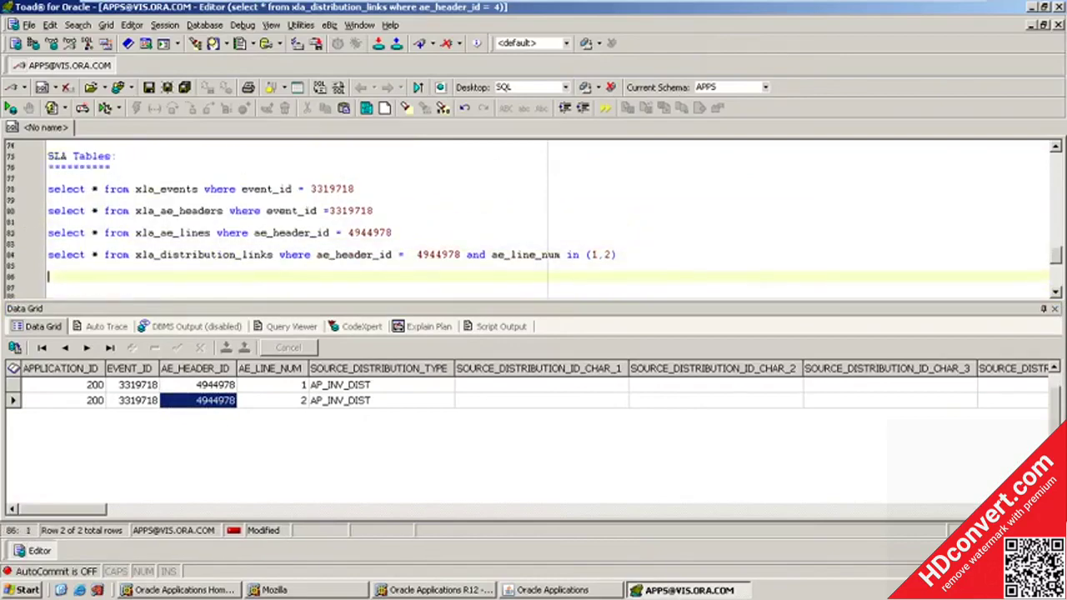
{"action": "scroll", "coordinate": [534, 221], "scroll_direction": "up", "scroll_amount": 1}
{"action": "scroll", "coordinate": [534, 221], "scroll_direction": "down", "scroll_amount": 1}
{"action": "left_click", "coordinate": [604, 592]}
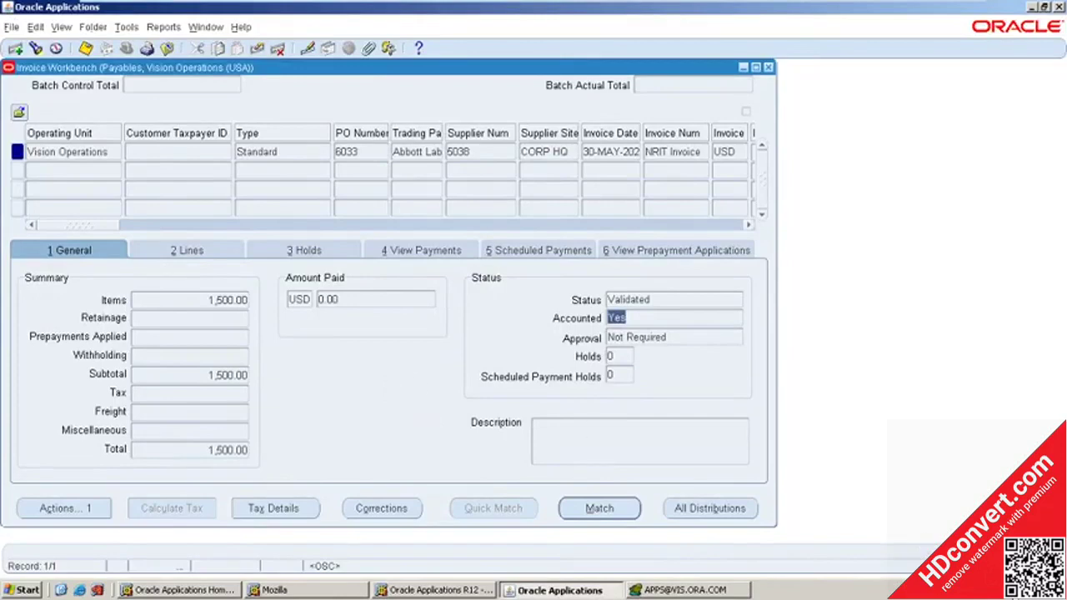
{"action": "left_click", "coordinate": [528, 594]}
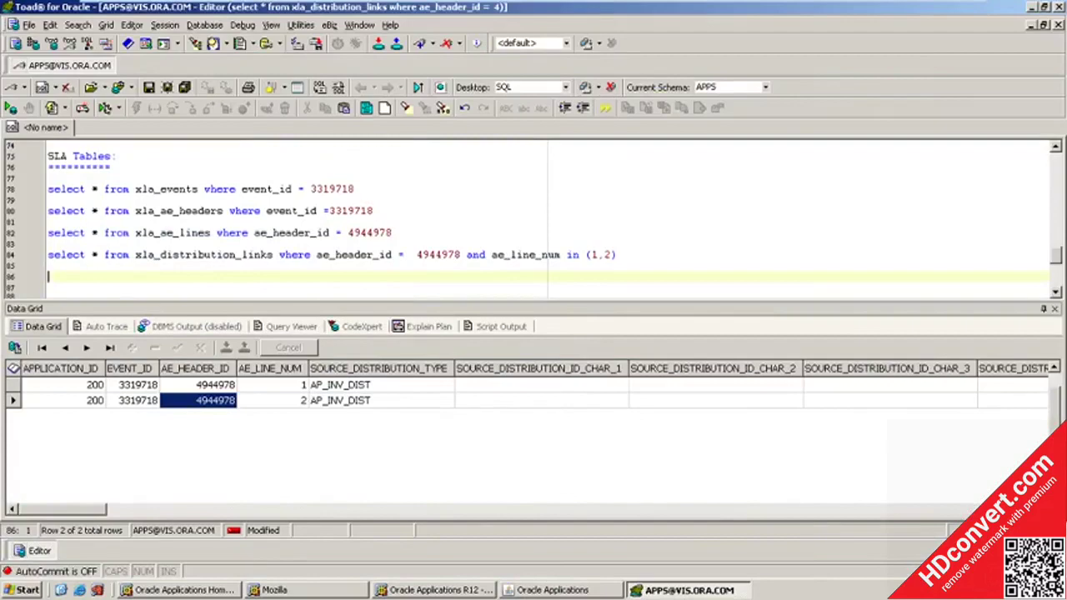
Add "select * from gl_import_references" below the xla_distribution_links query and run it.
{"action": "type", "text": "select * from"}
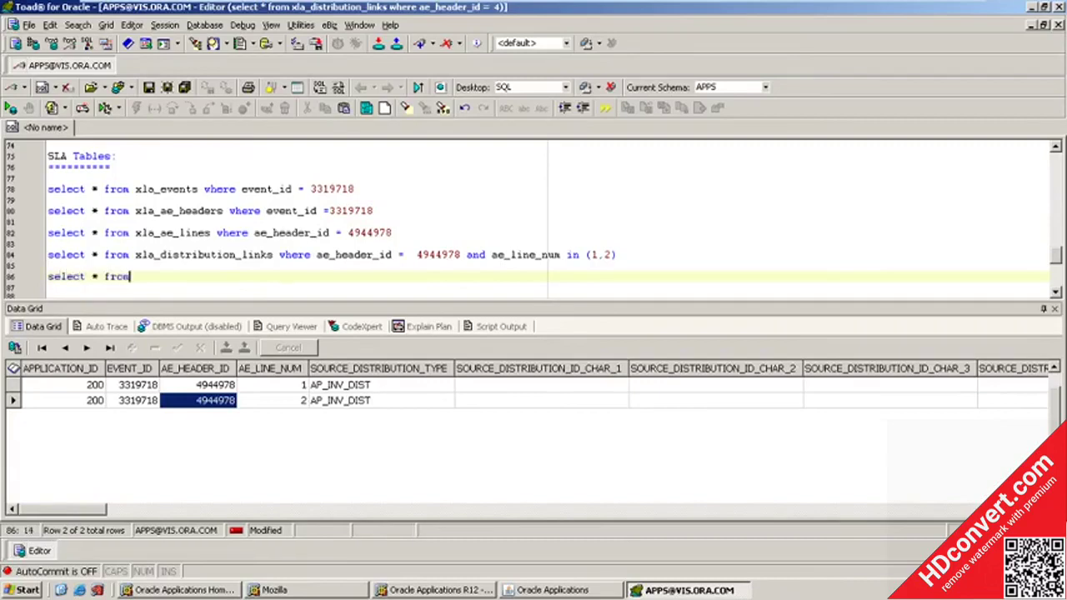
{"action": "type", "text": " gl_import_referec"}
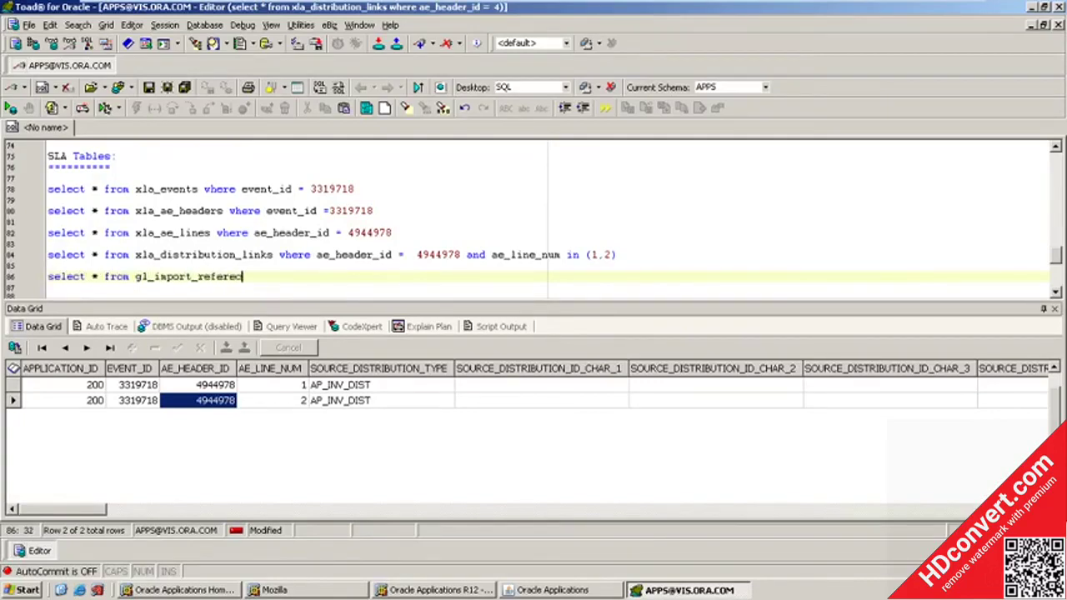
{"action": "key", "text": "BackSpace"}
{"action": "type", "text": "nces"}
{"action": "key", "text": "F9"}
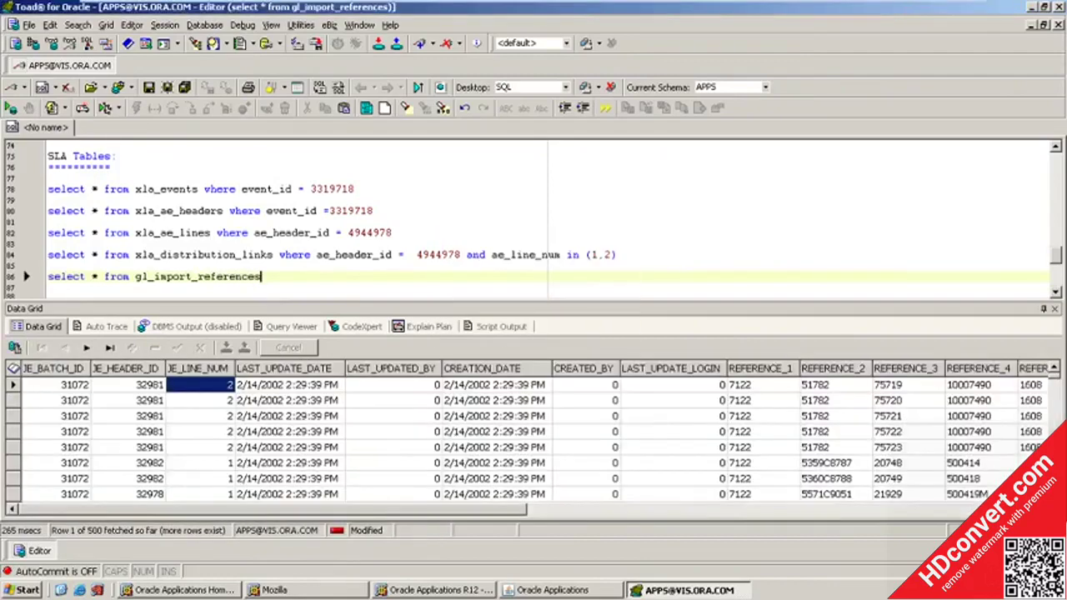
Examine the gl_import_references result across its reference columns to GL_SL_LINK_ID and GL_SL_LINK_TABLE, and through the fetched rows.
{"action": "left_click", "coordinate": [522, 407]}
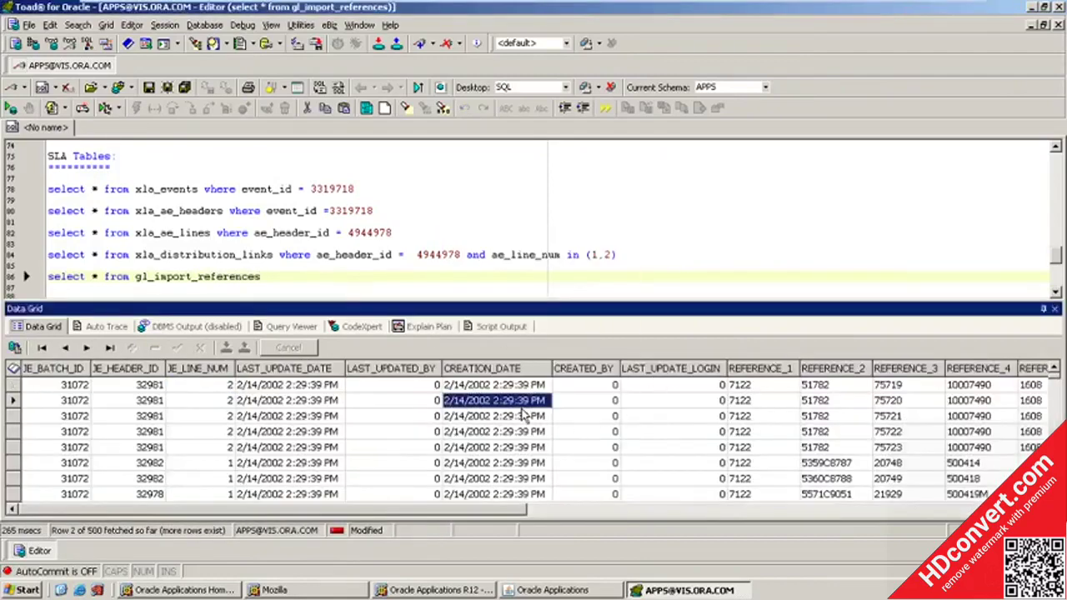
{"action": "key", "text": "Right"}
{"action": "key", "text": "Right"}
{"action": "key", "text": "Right"}
{"action": "key", "text": "Right"}
{"action": "key", "text": "Right"}
{"action": "key", "text": "Right"}
{"action": "key", "text": "Right"}
{"action": "key", "text": "Right"}
{"action": "key", "text": "Right"}
{"action": "key", "text": "Right"}
{"action": "key", "text": "Right"}
{"action": "key", "text": "Right"}
{"action": "key", "text": "Right"}
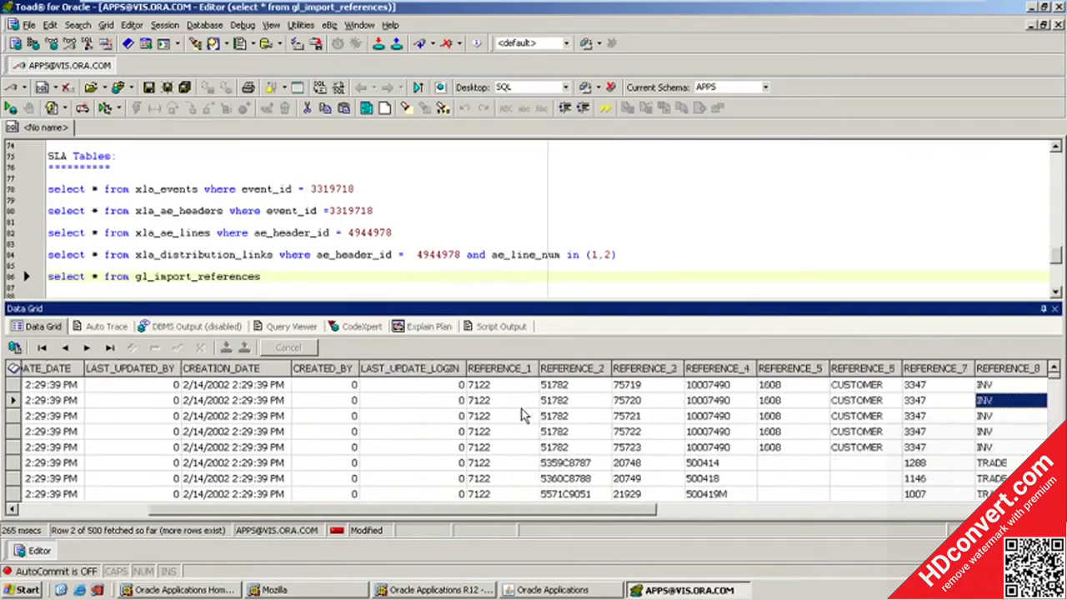
{"action": "key", "text": "Right"}
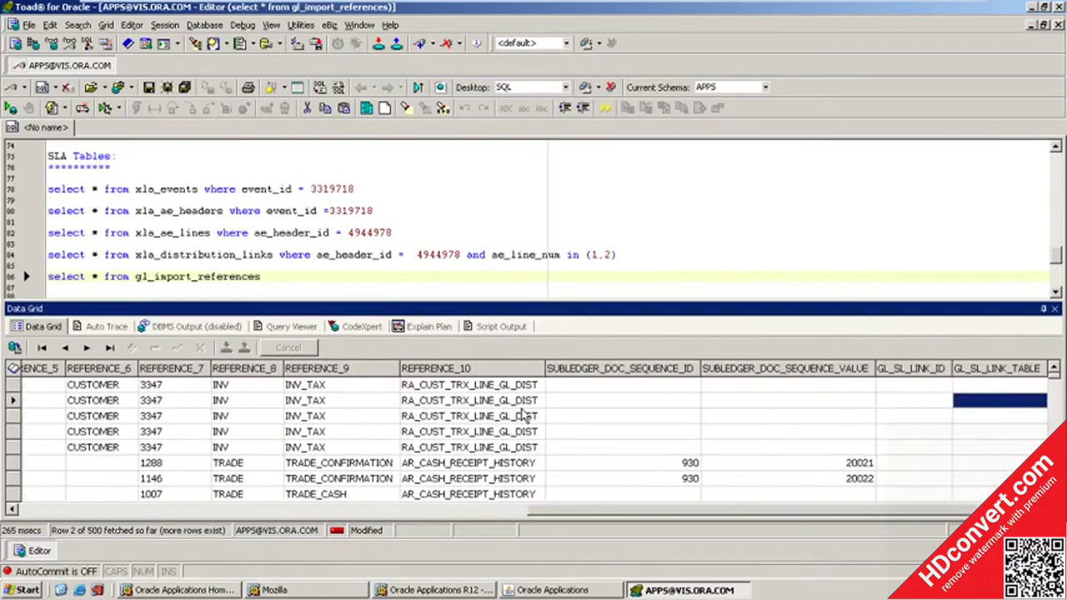
{"action": "key", "text": "Down"}
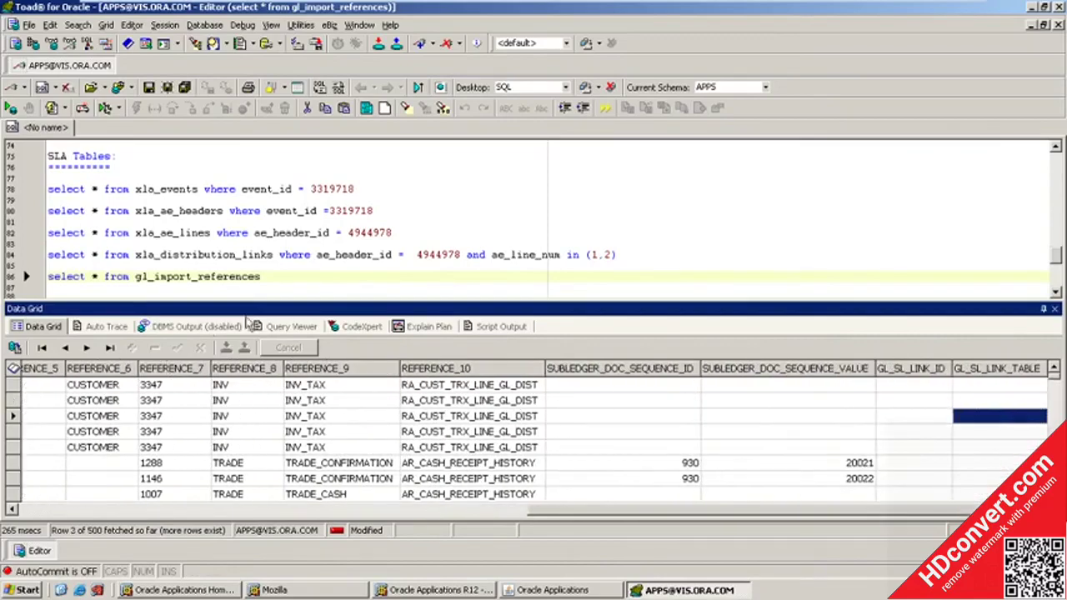
{"action": "left_click", "coordinate": [871, 432]}
{"action": "scroll", "coordinate": [870, 432], "scroll_direction": "down", "scroll_amount": 20}
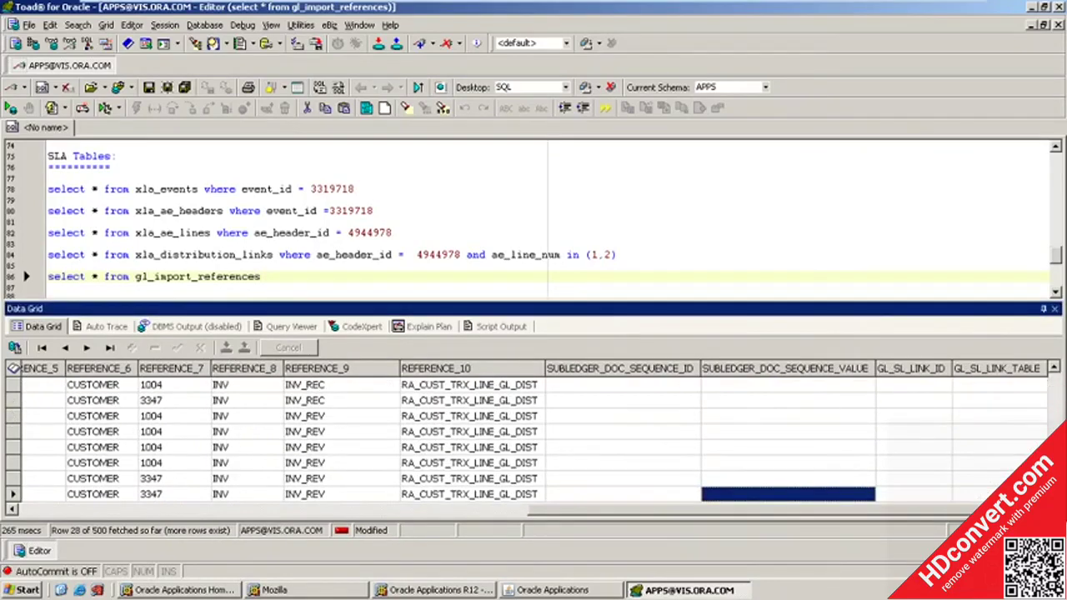
{"action": "left_click_drag", "start_coordinate": [1055, 387], "coordinate": [1055, 485]}
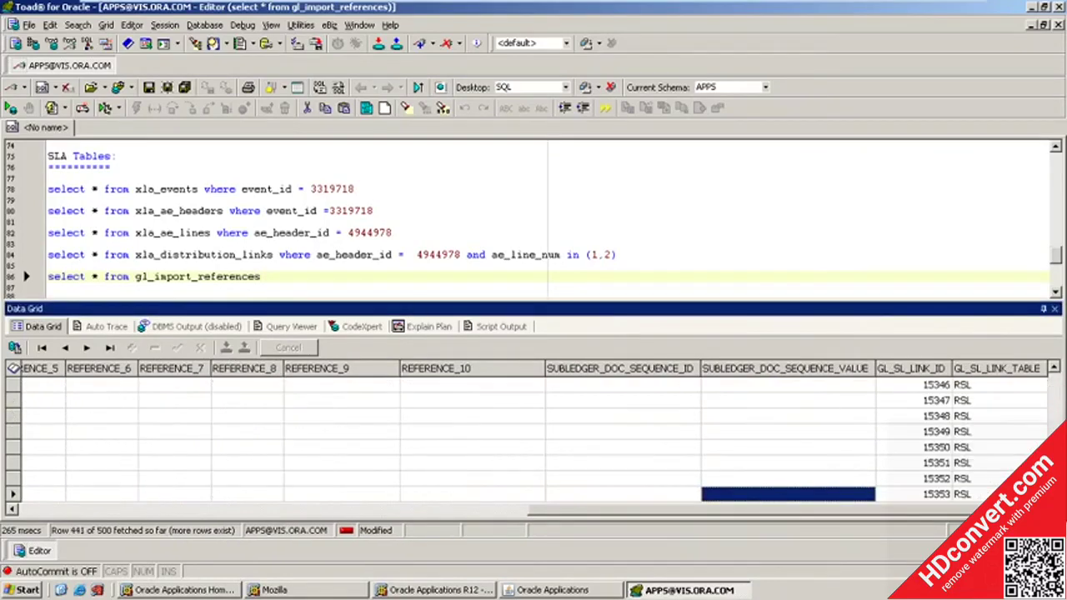
Rerun the xla_ae_lines query and check the GL_SL_LINK_ID values of the accrual and liability lines.
{"action": "left_click", "coordinate": [212, 232]}
{"action": "key", "text": "F9"}
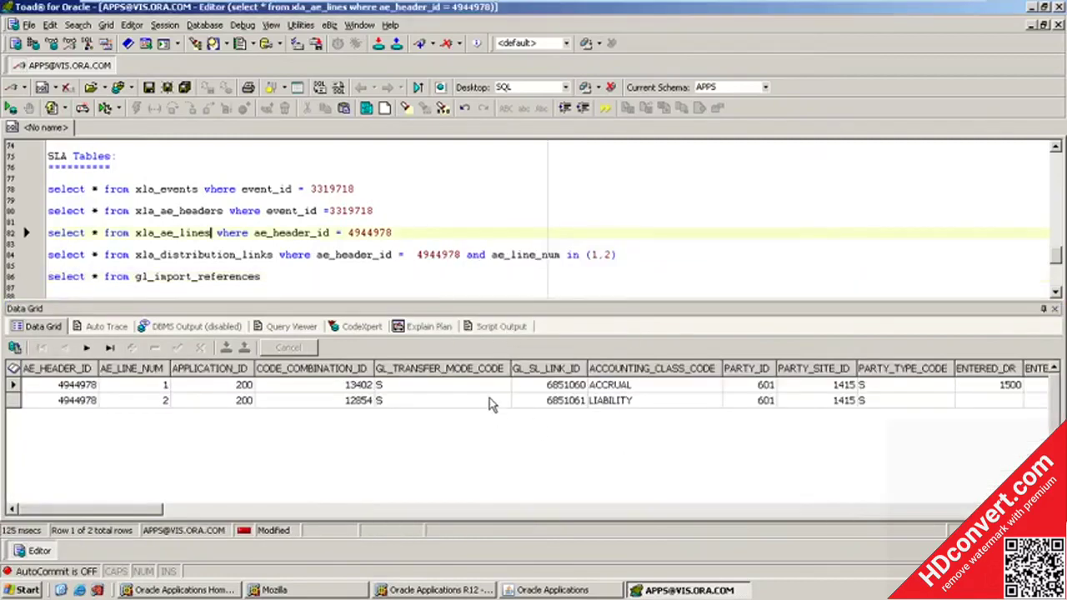
{"action": "left_click", "coordinate": [565, 386]}
{"action": "left_click", "coordinate": [561, 401]}
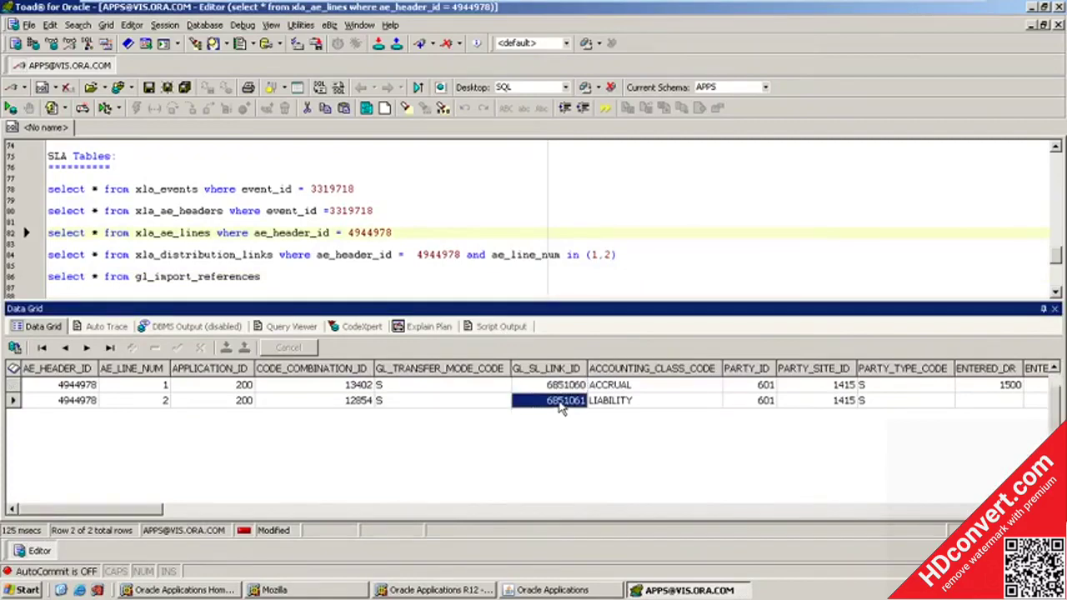
{"action": "left_click", "coordinate": [562, 386]}
{"action": "left_click", "coordinate": [561, 400]}
{"action": "left_click", "coordinate": [561, 386]}
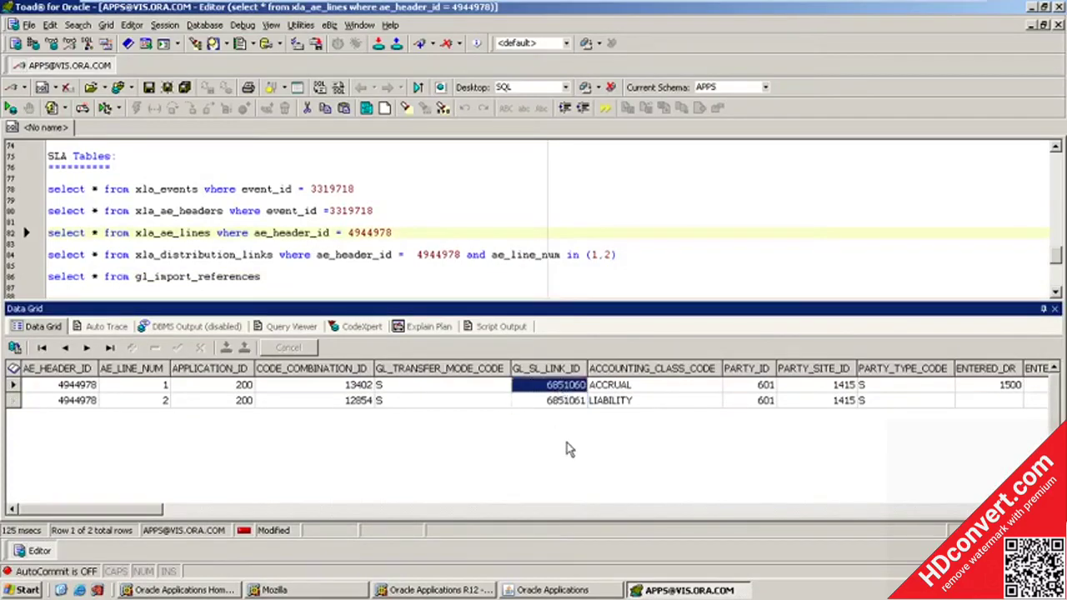
{"action": "left_click", "coordinate": [565, 404]}
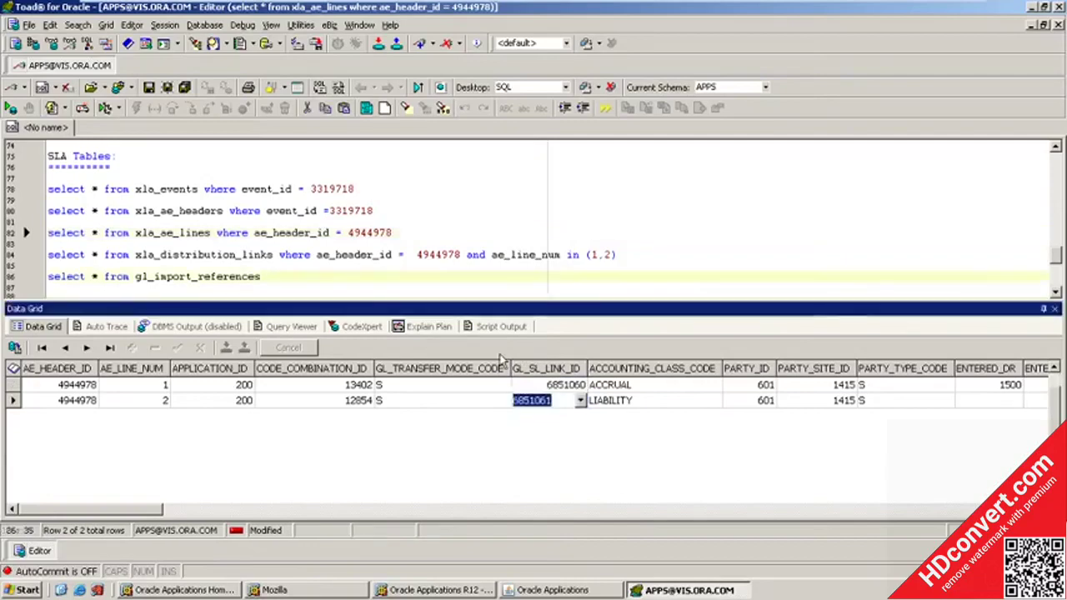
Add "where gl_sl_link_id =6851061" to the gl_import_references query and run it.
{"action": "left_click", "coordinate": [50, 288]}
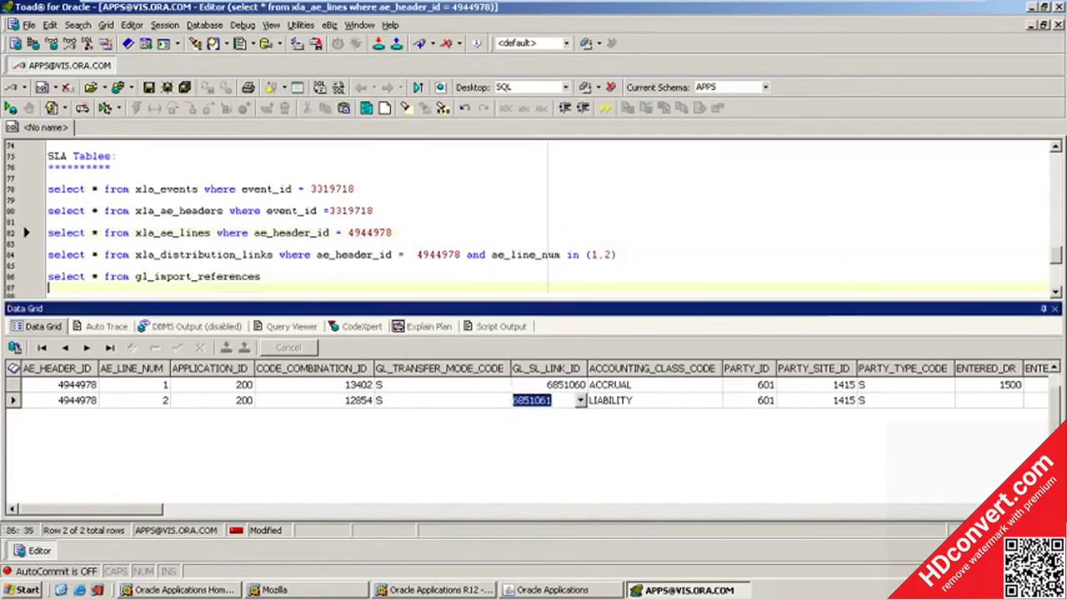
{"action": "type", "text": "whe"}
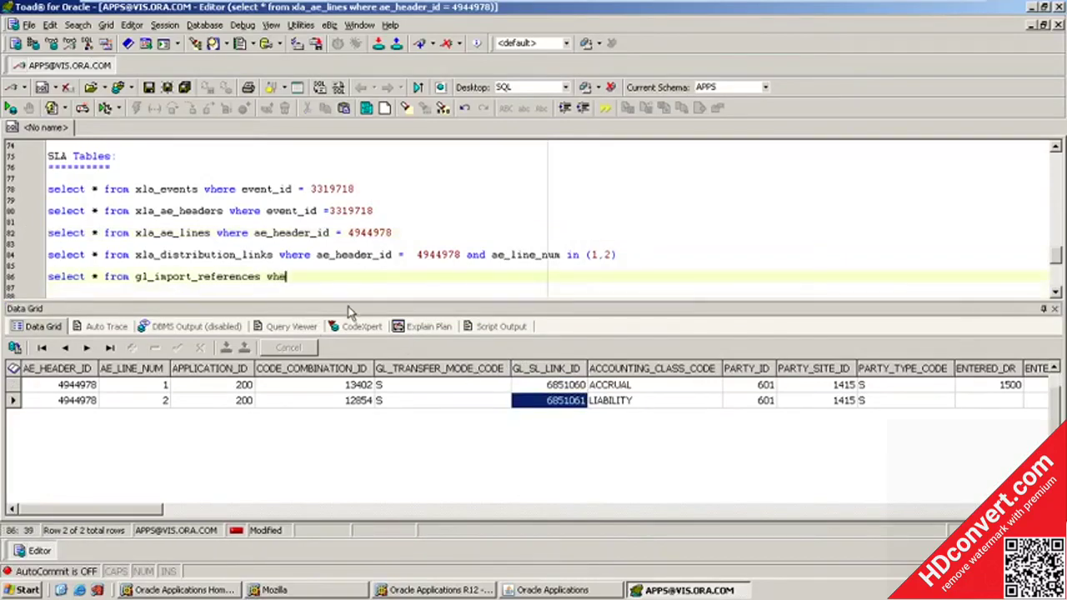
{"action": "type", "text": "re gl_sl_link_id ="}
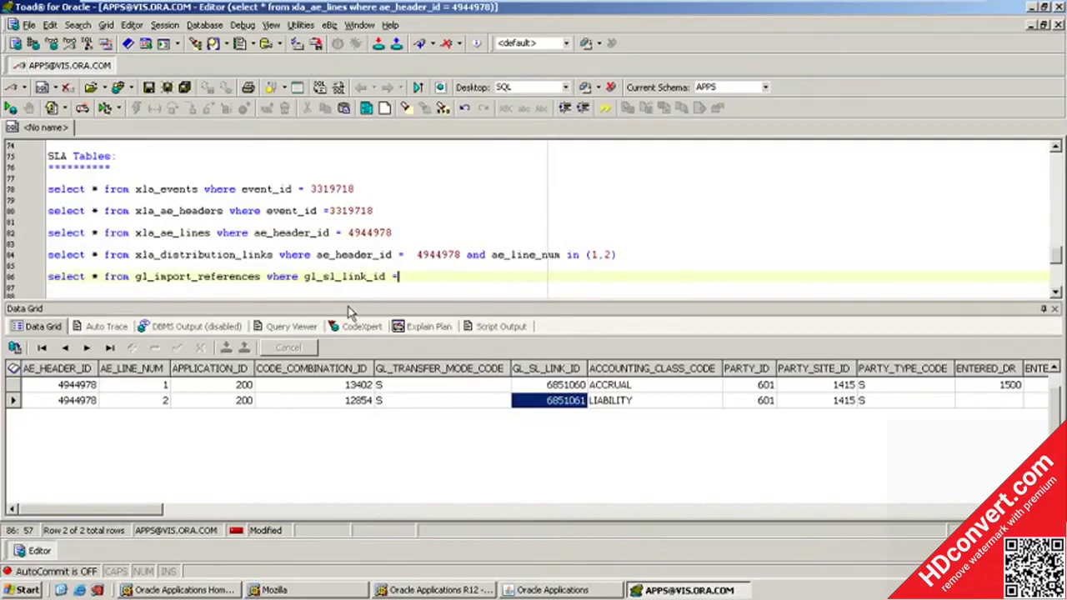
{"action": "type", "text": "v"}
{"action": "type", "text": "6851061"}
{"action": "key", "text": "F9"}
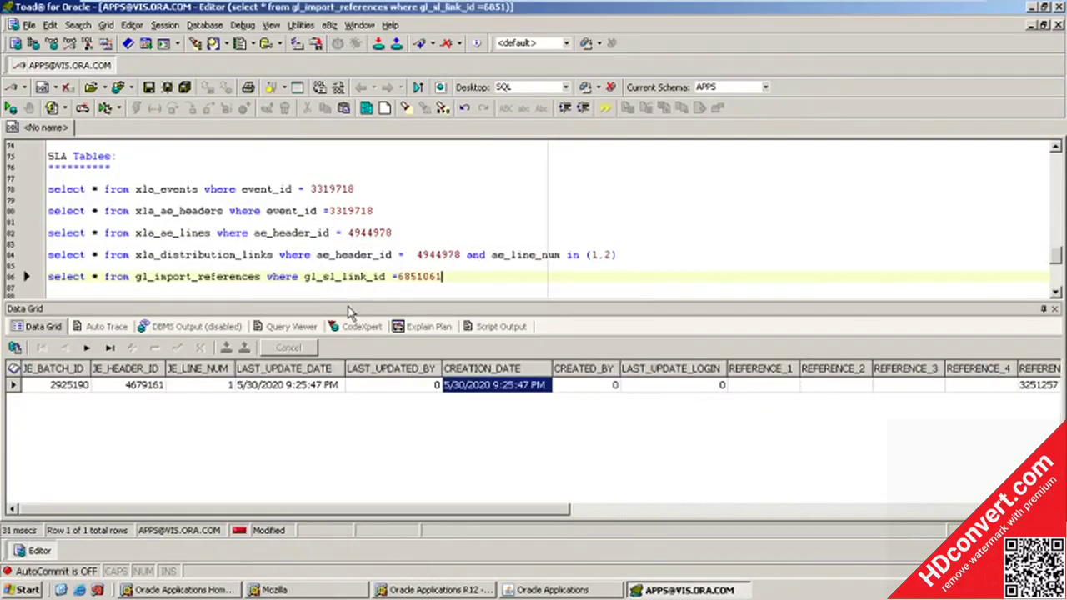
Check the JE_BATCH_ID, JE_HEADER_ID and JE_LINE_NUM values in the gl_import_references result.
{"action": "left_click", "coordinate": [167, 402]}
{"action": "left_click", "coordinate": [190, 390]}
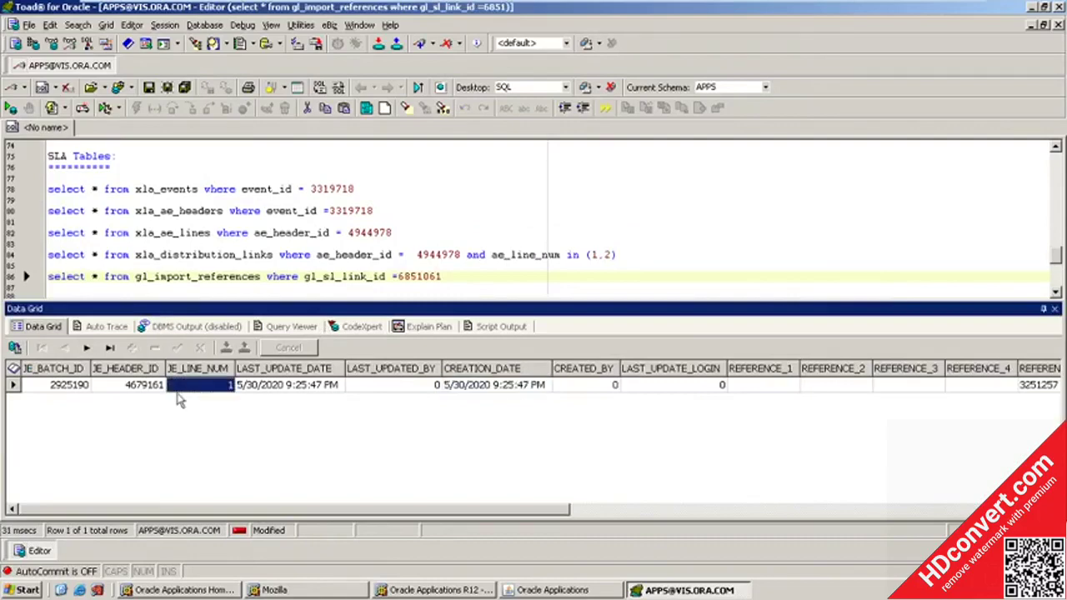
{"action": "left_click", "coordinate": [131, 392]}
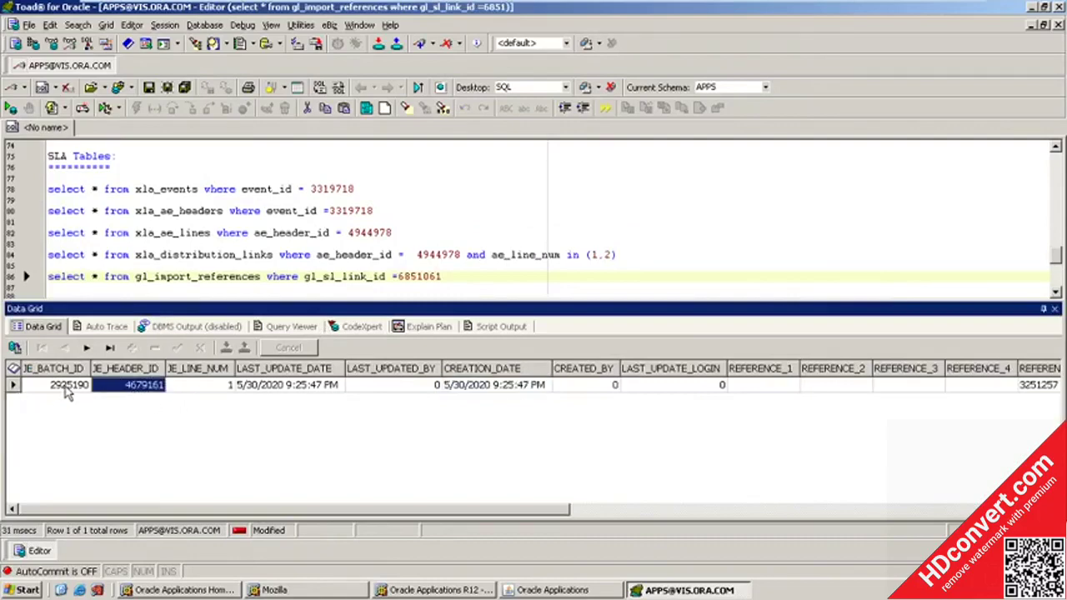
{"action": "left_click", "coordinate": [68, 393]}
{"action": "left_click", "coordinate": [123, 391]}
{"action": "left_click", "coordinate": [208, 388]}
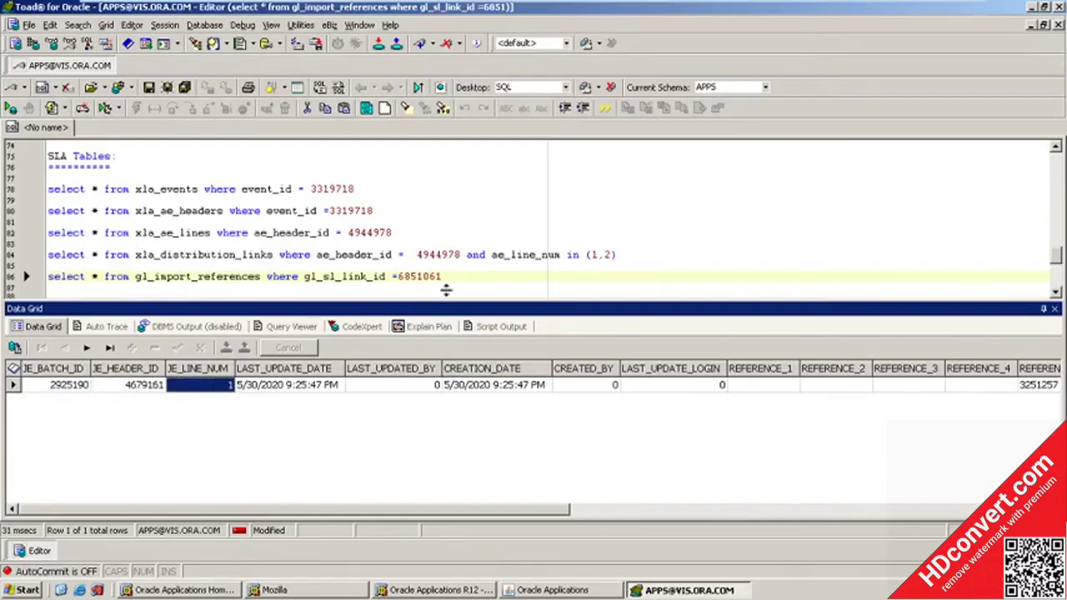
Underline the General Ledger heading below the SLA queries with a row of equals signs.
{"action": "left_click", "coordinate": [446, 288]}
{"action": "scroll", "coordinate": [447, 288], "scroll_direction": "down", "scroll_amount": 4}
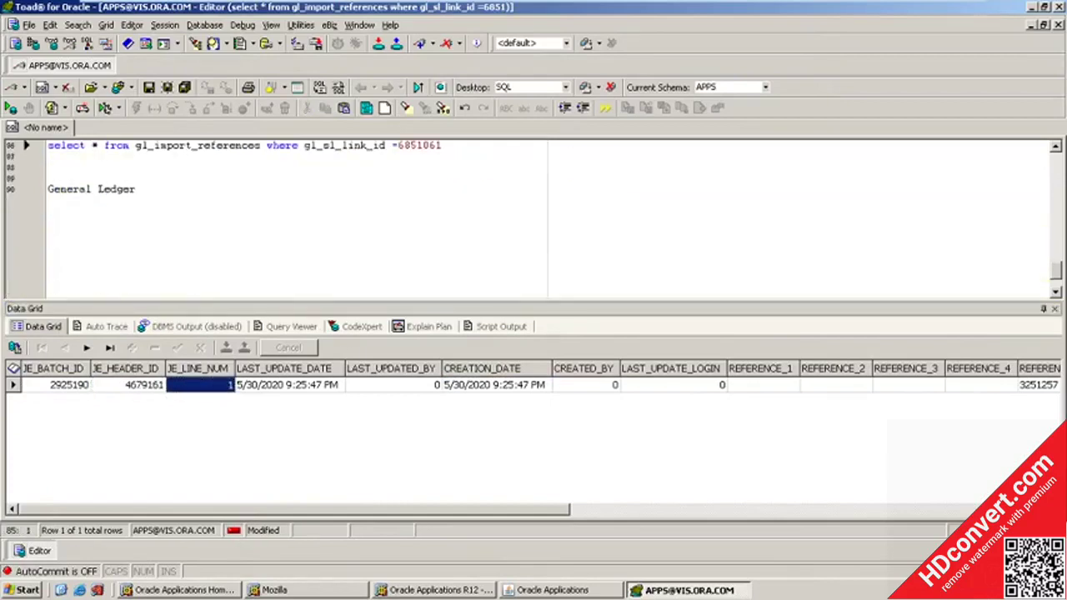
{"action": "left_click", "coordinate": [136, 189]}
{"action": "key", "text": "Return"}
{"action": "type", "text": "*********"}
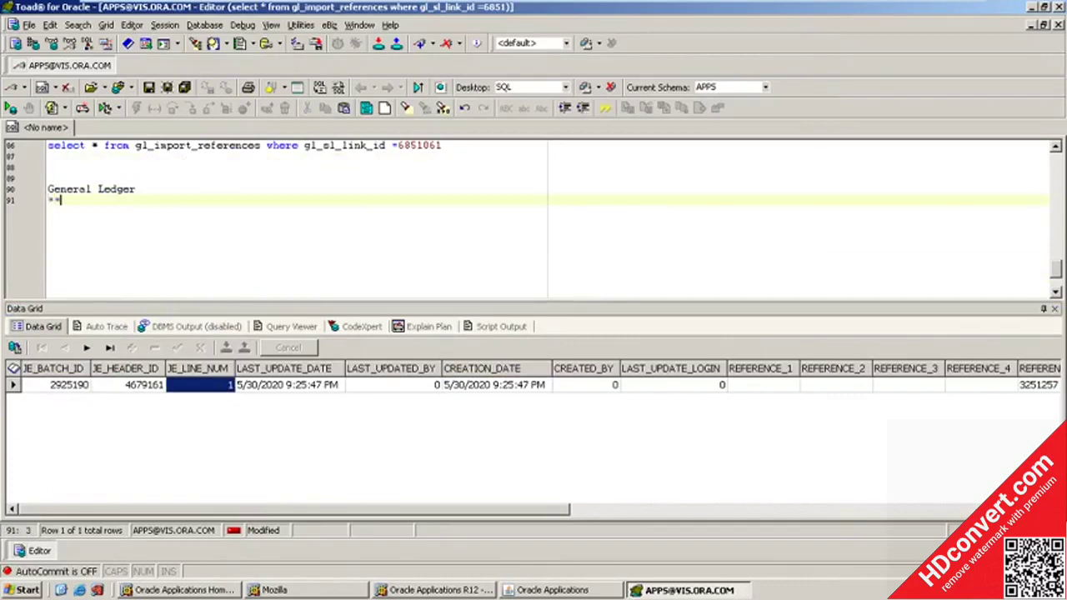
{"action": "type", "text": "****"}
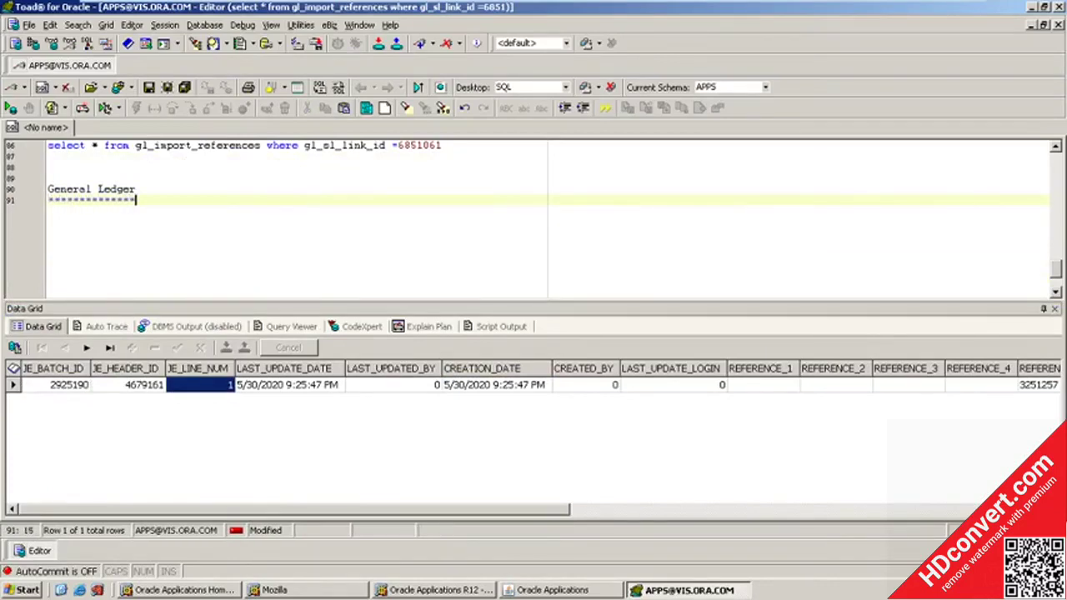
{"action": "type", "text": "*"}
{"action": "key", "text": "Return"}
{"action": "key", "text": "Return"}
Add "select * from gl_je_headers where je_header_id = 4679161" under the General Ledger heading and run it.
{"action": "type", "text": "s"}
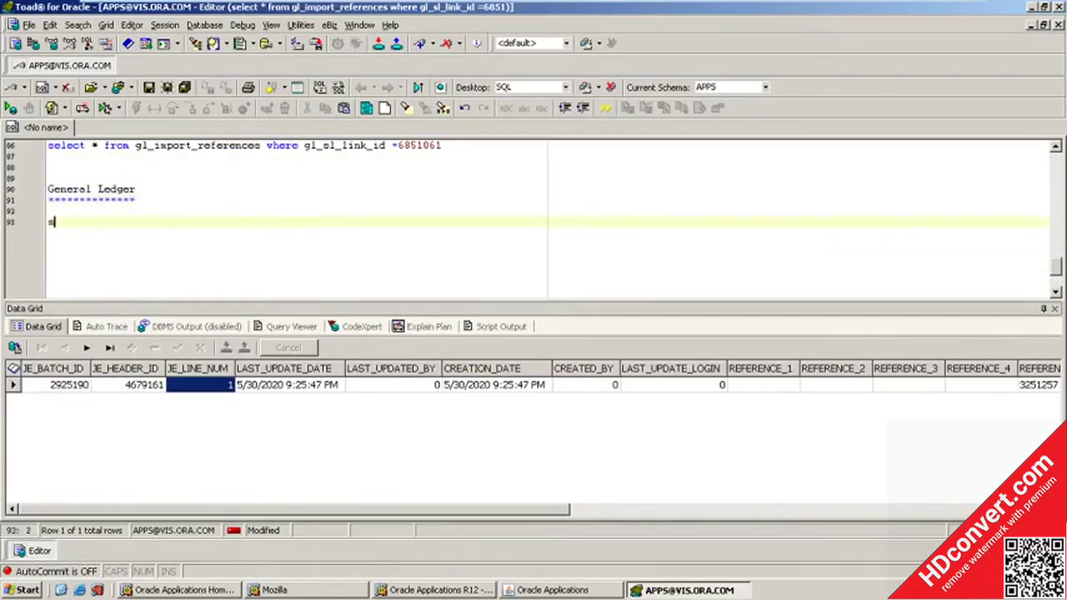
{"action": "type", "text": "elect * fro"}
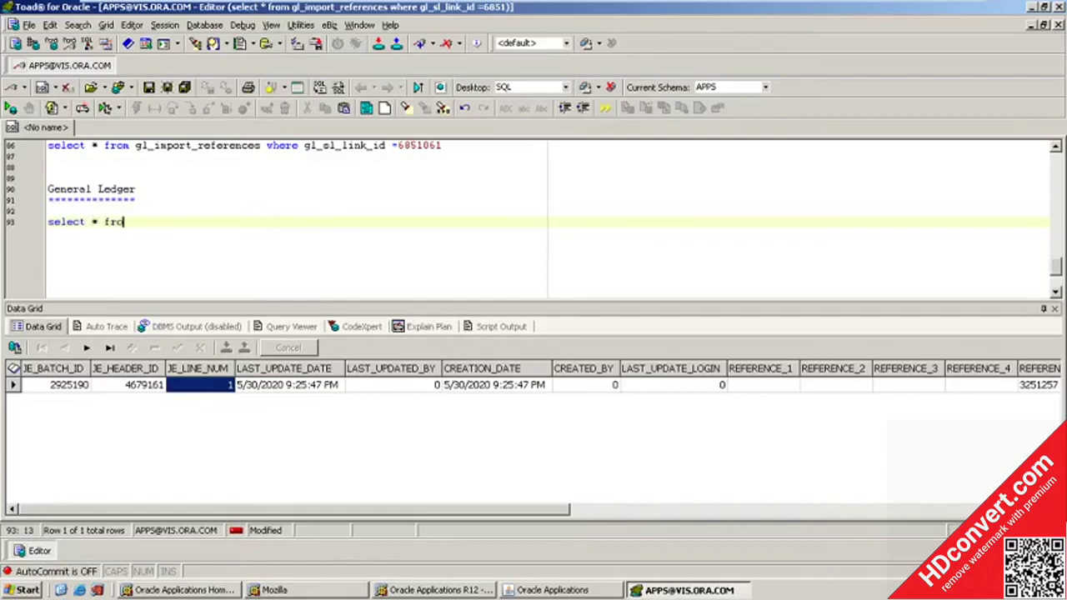
{"action": "type", "text": "m gl_je_heade"}
{"action": "key", "text": "BackSpace"}
{"action": "key", "text": "BackSpace"}
{"action": "key", "text": "BackSpace"}
{"action": "key", "text": "BackSpace"}
{"action": "type", "text": "eaders where "}
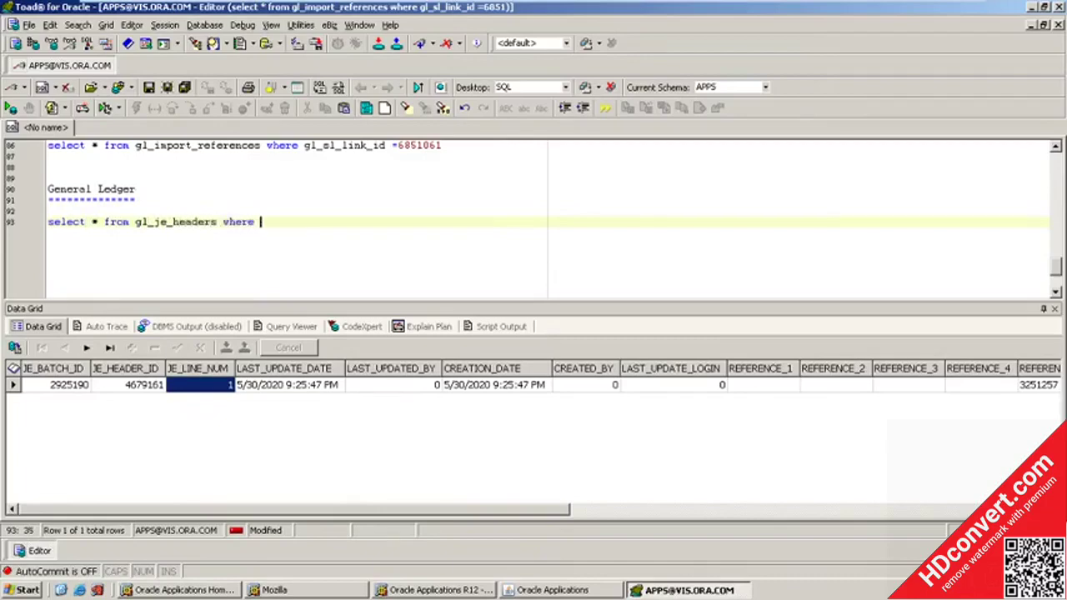
{"action": "type", "text": "je_header_id ="}
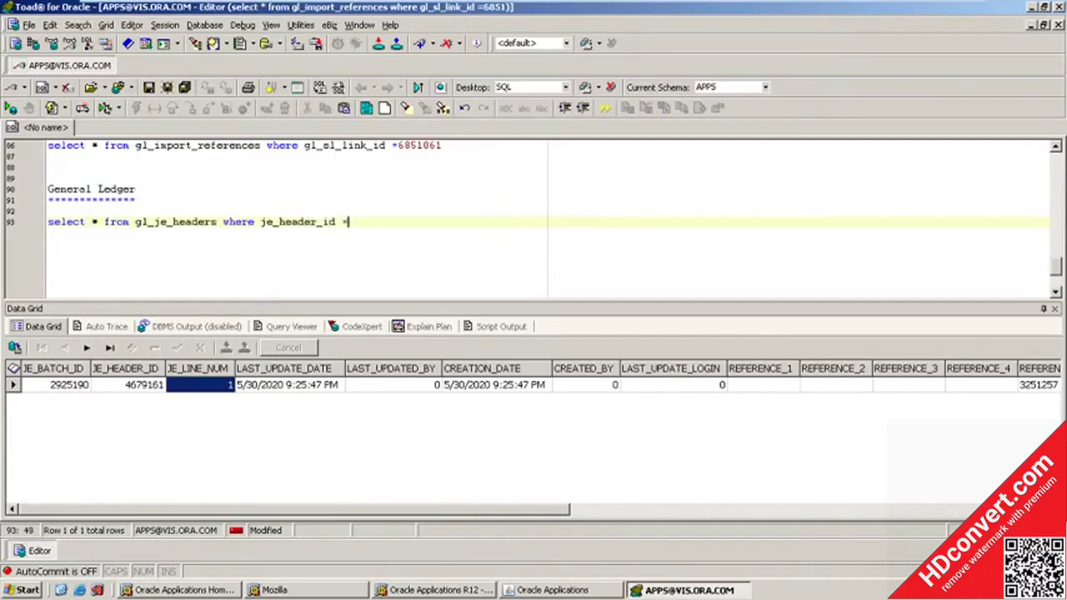
{"action": "left_click", "coordinate": [140, 385]}
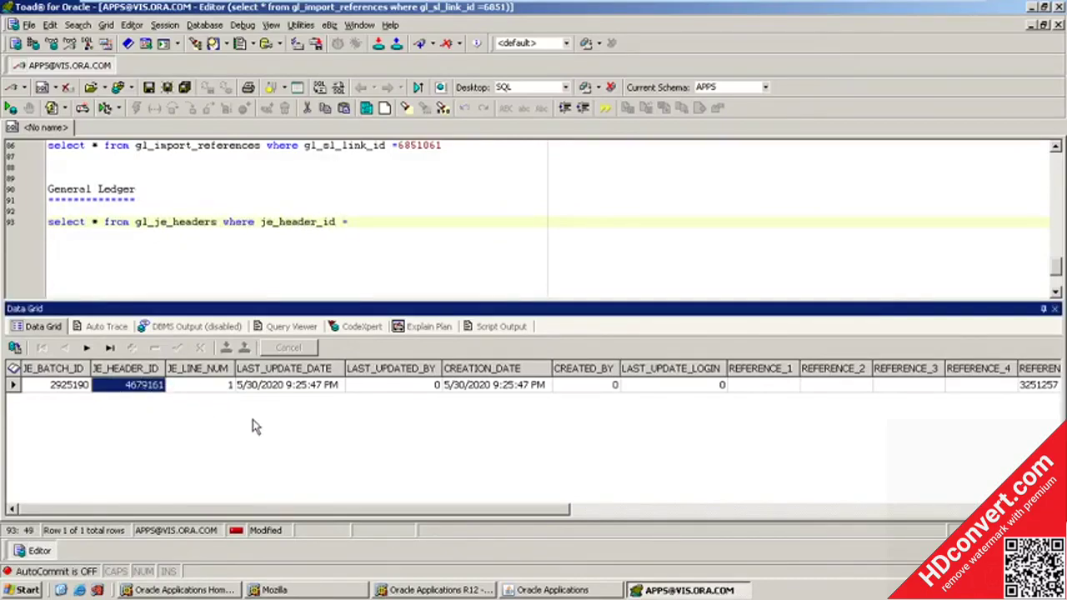
{"action": "left_click", "coordinate": [350, 222]}
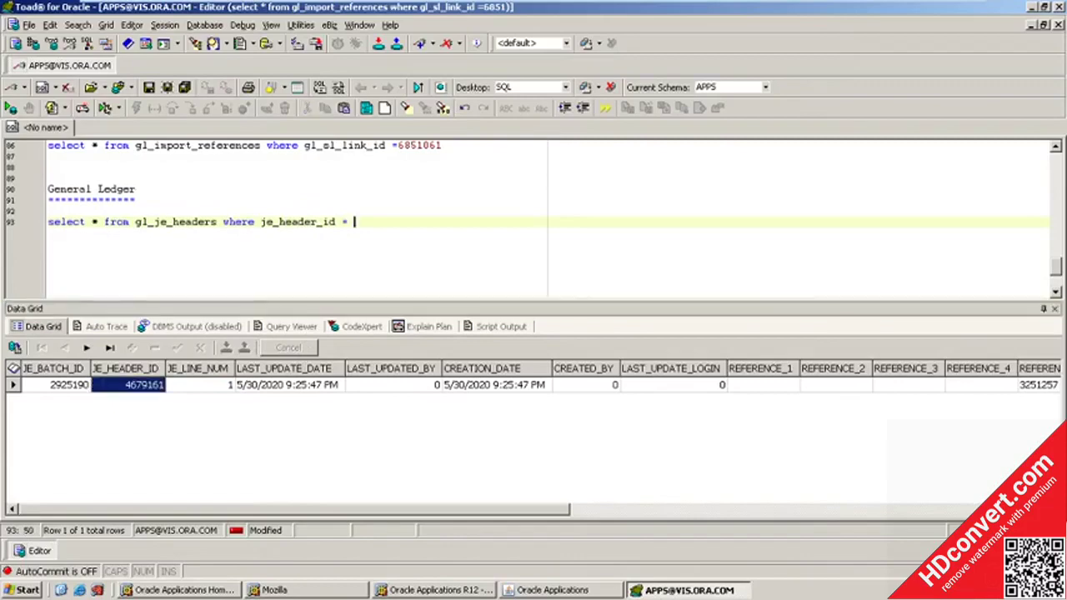
{"action": "type", "text": "4679161"}
{"action": "key", "text": "F9"}
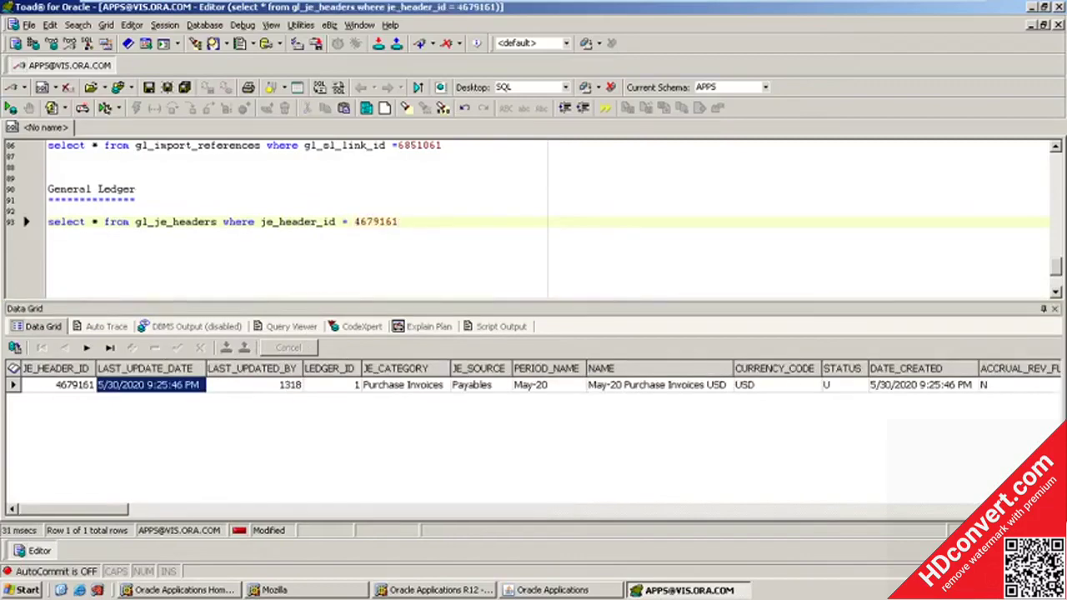
Add and run "select * from gl_je_lines where je_header_id =4679161", and check the lines' LEDGER_ID and CODE_COMBINATION_ID values.
{"action": "key", "text": "Return"}
{"action": "key", "text": "Return"}
{"action": "type", "text": "select"}
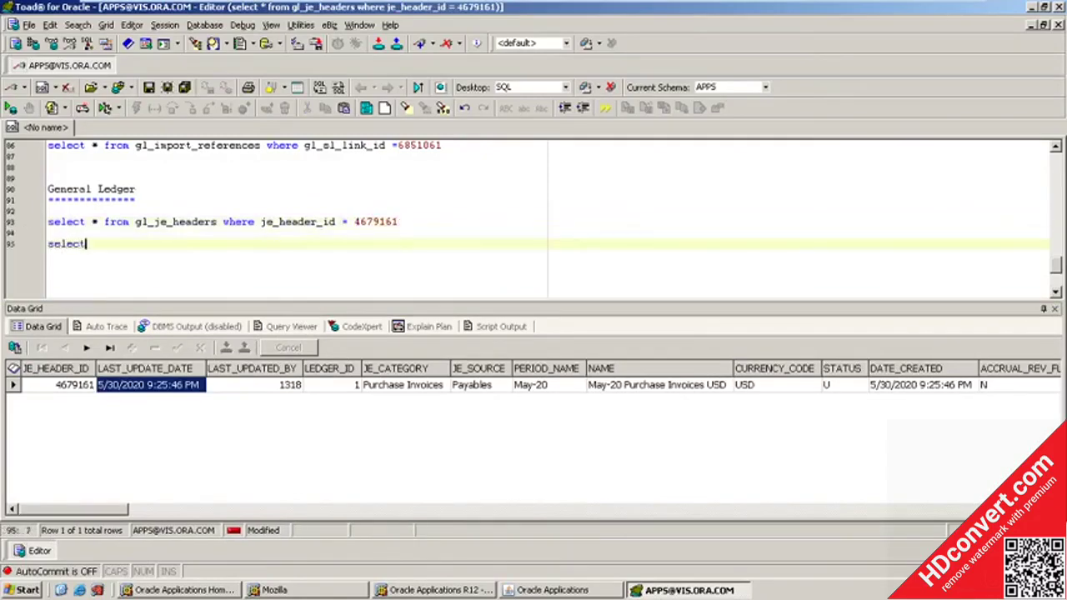
{"action": "type", "text": " * from g"}
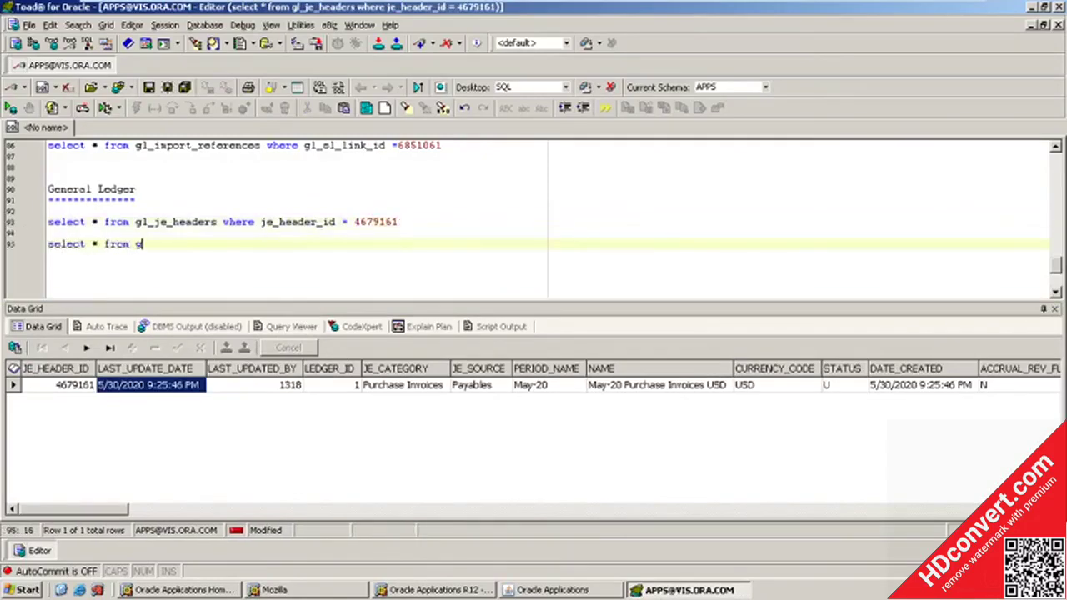
{"action": "type", "text": "l_je_lines where je"}
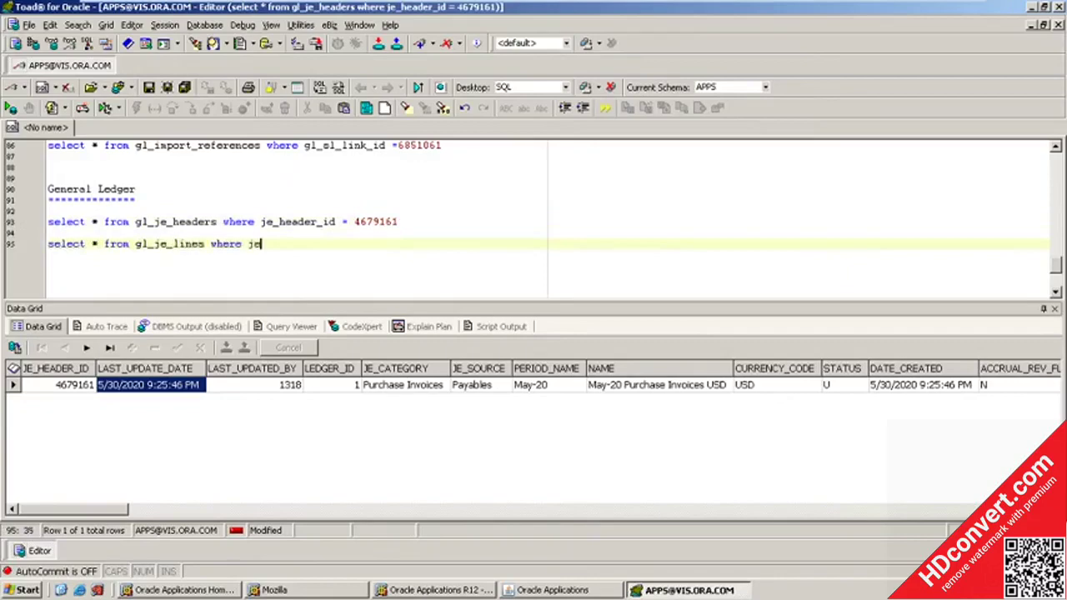
{"action": "type", "text": "_header_id =4679161"}
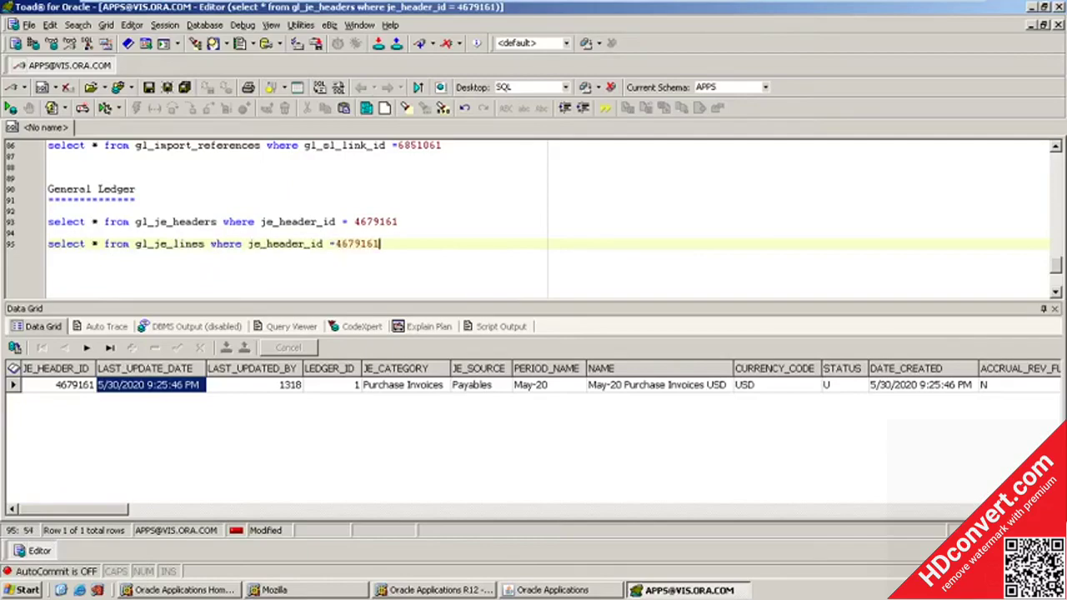
{"action": "key", "text": "F9"}
{"action": "left_click", "coordinate": [412, 400]}
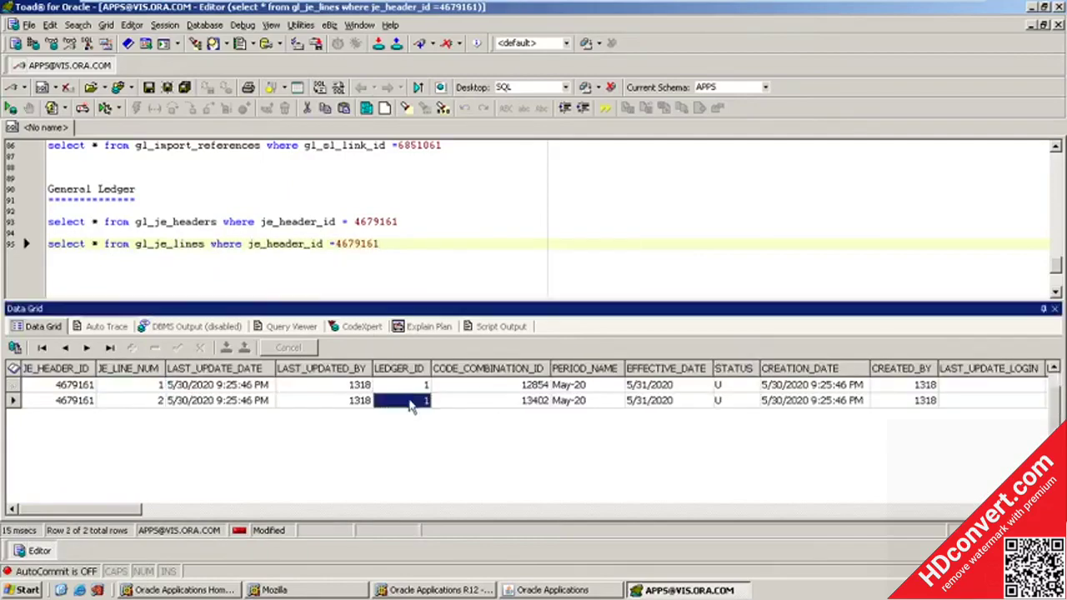
{"action": "left_click", "coordinate": [442, 384]}
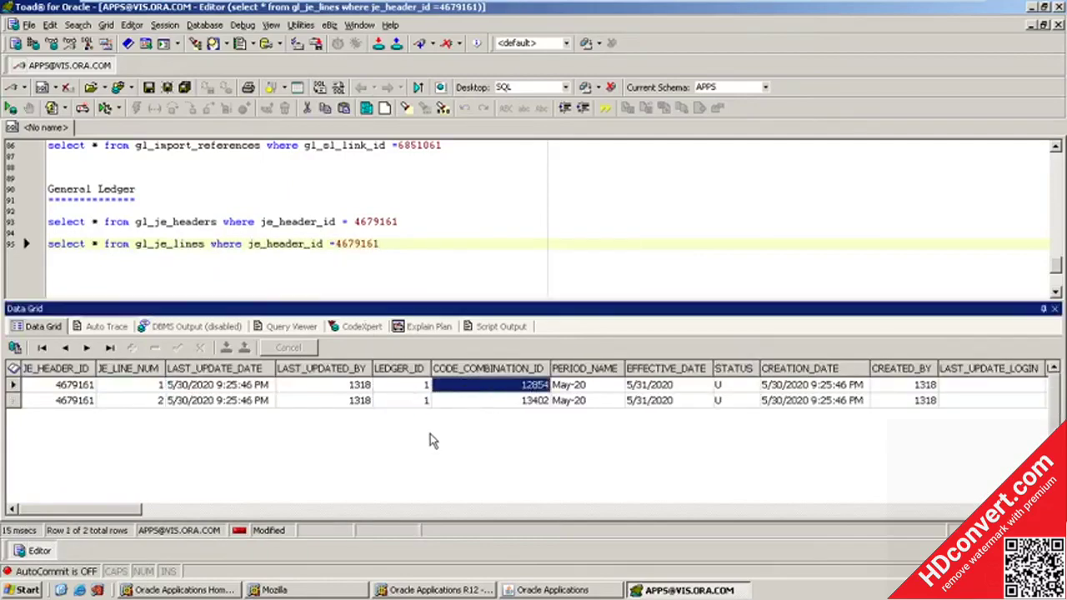
Review the chain of queries from the Invoice section through the SLA Tables to the General Ledger section.
{"action": "left_click", "coordinate": [333, 265]}
{"action": "scroll", "coordinate": [334, 265], "scroll_direction": "up", "scroll_amount": 6}
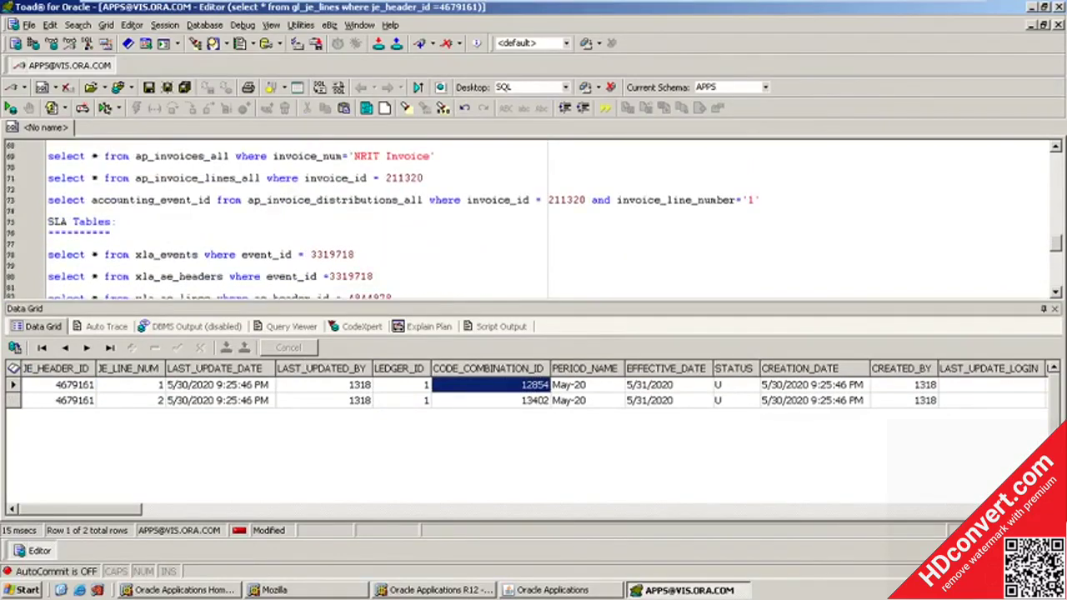
{"action": "scroll", "coordinate": [333, 265], "scroll_direction": "up", "scroll_amount": 1}
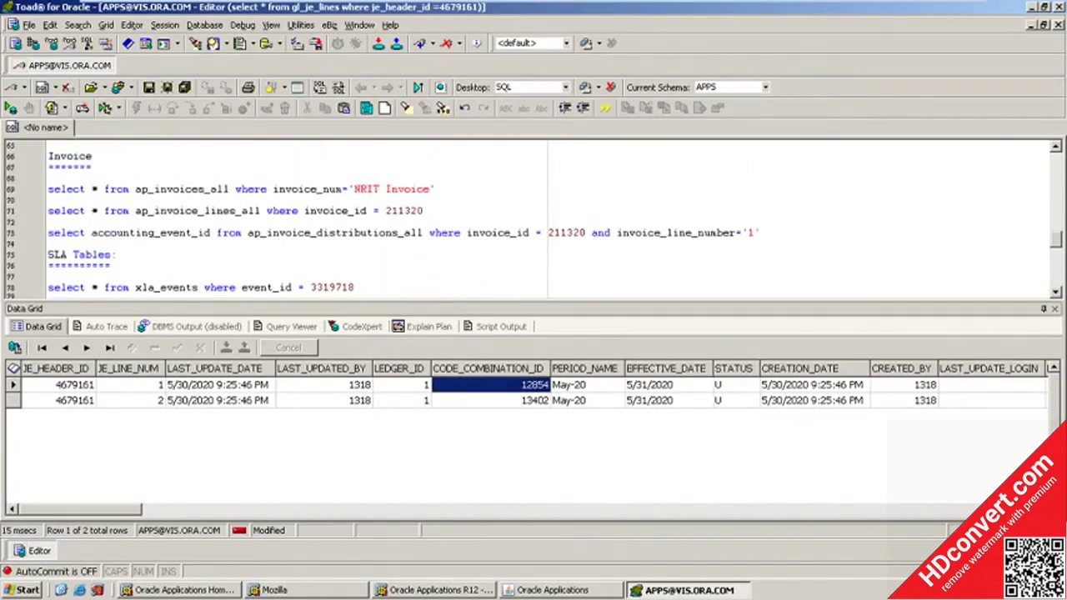
{"action": "left_click", "coordinate": [48, 222]}
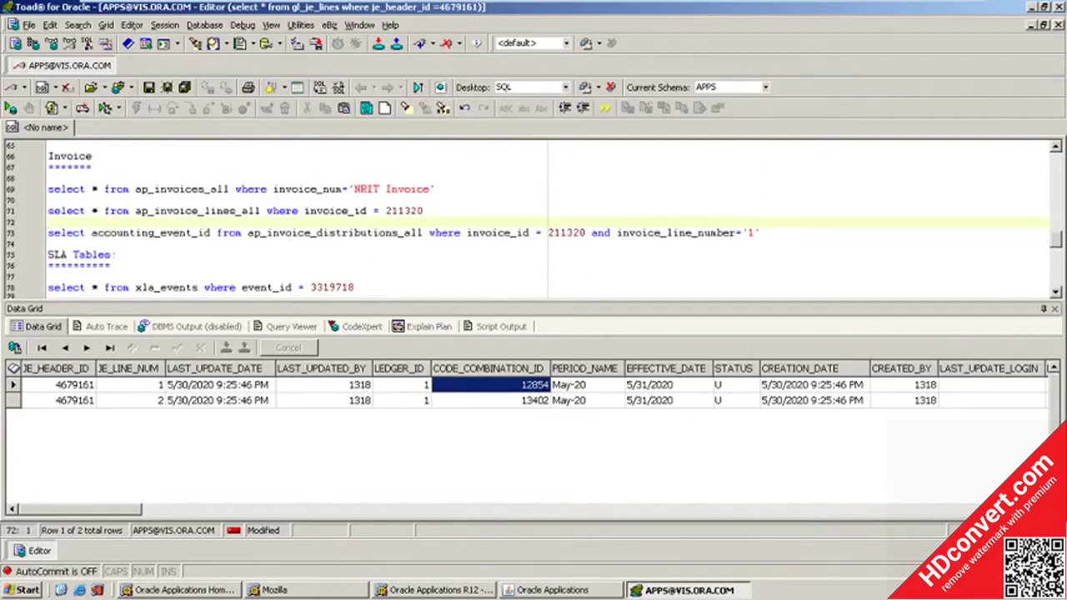
{"action": "left_click", "coordinate": [341, 233]}
{"action": "scroll", "coordinate": [341, 233], "scroll_direction": "down", "scroll_amount": 1}
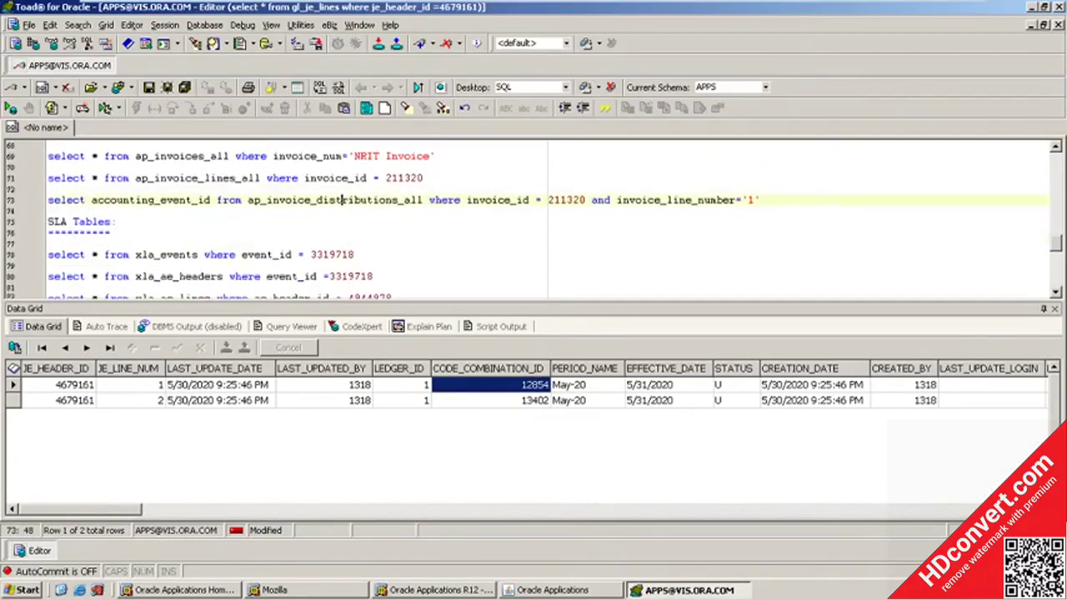
{"action": "scroll", "coordinate": [341, 233], "scroll_direction": "down", "scroll_amount": 2}
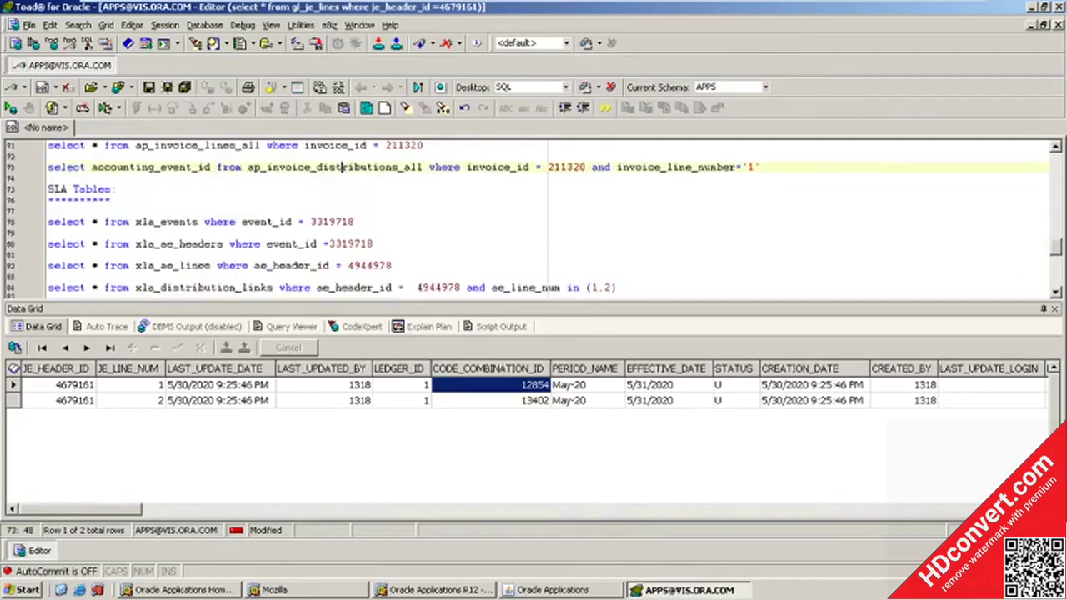
{"action": "left_click", "coordinate": [117, 156]}
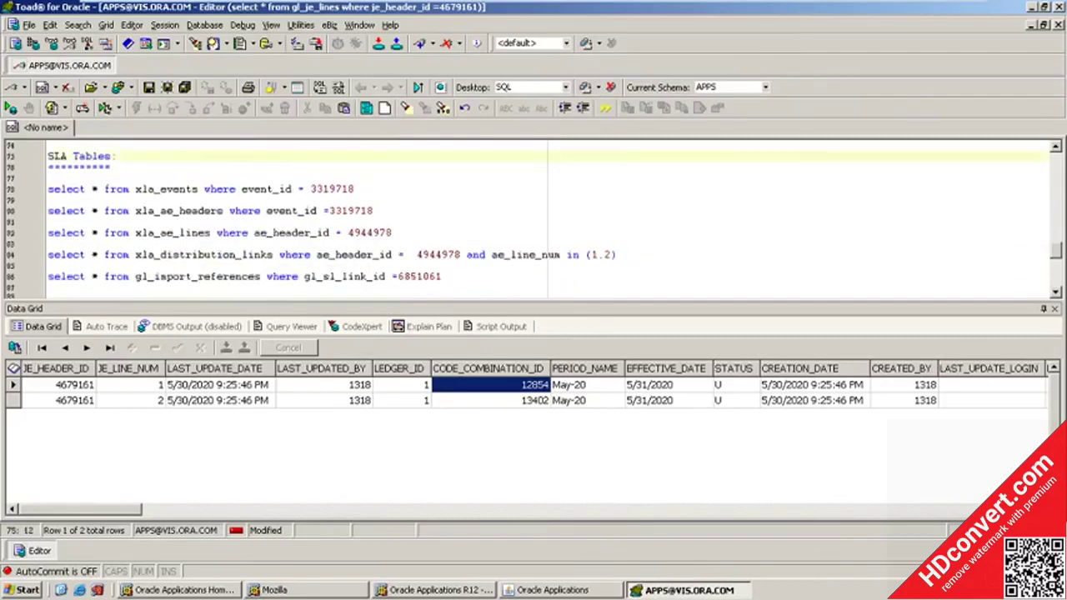
{"action": "scroll", "coordinate": [118, 156], "scroll_direction": "down", "scroll_amount": 4}
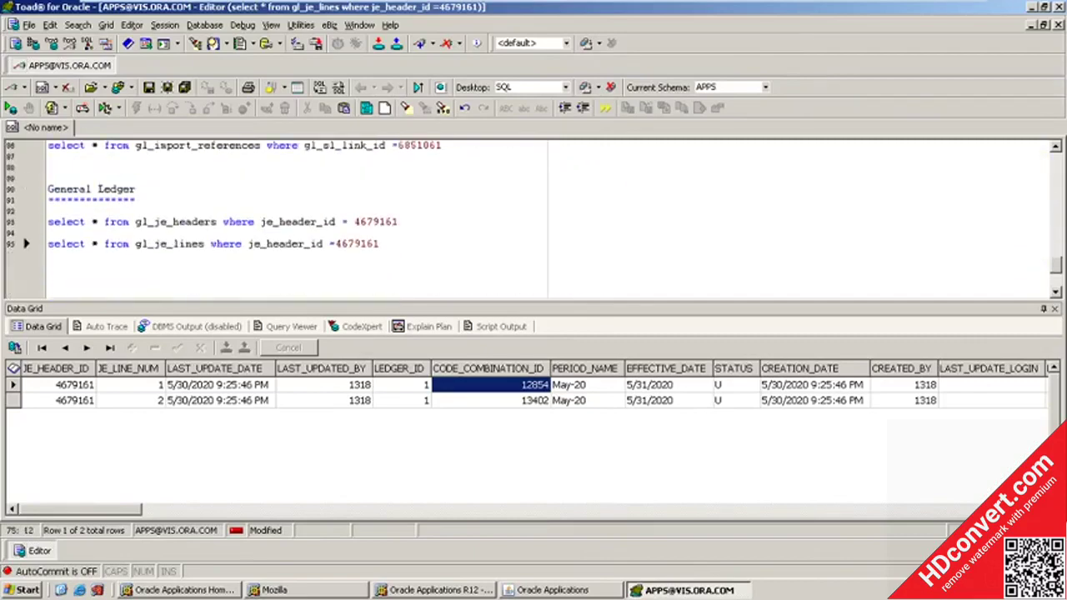
{"action": "left_click", "coordinate": [137, 199]}
{"action": "scroll", "coordinate": [137, 199], "scroll_direction": "up", "scroll_amount": 9}
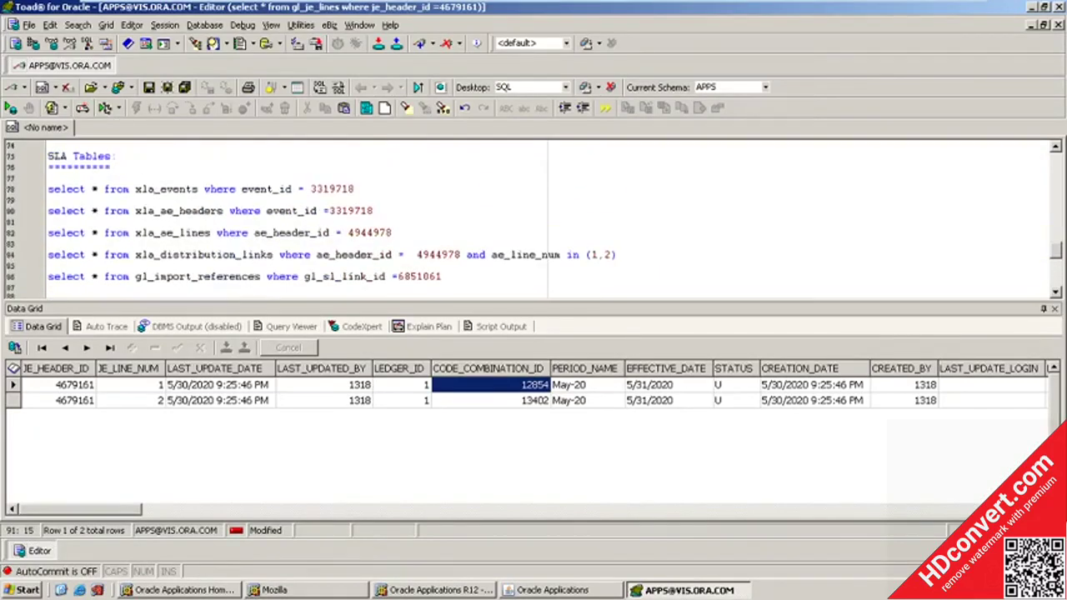
Switch to Oracle Applications and start a Pay in Full payment for the NRIT Invoice through its invoice actions.
{"action": "left_click", "coordinate": [615, 590]}
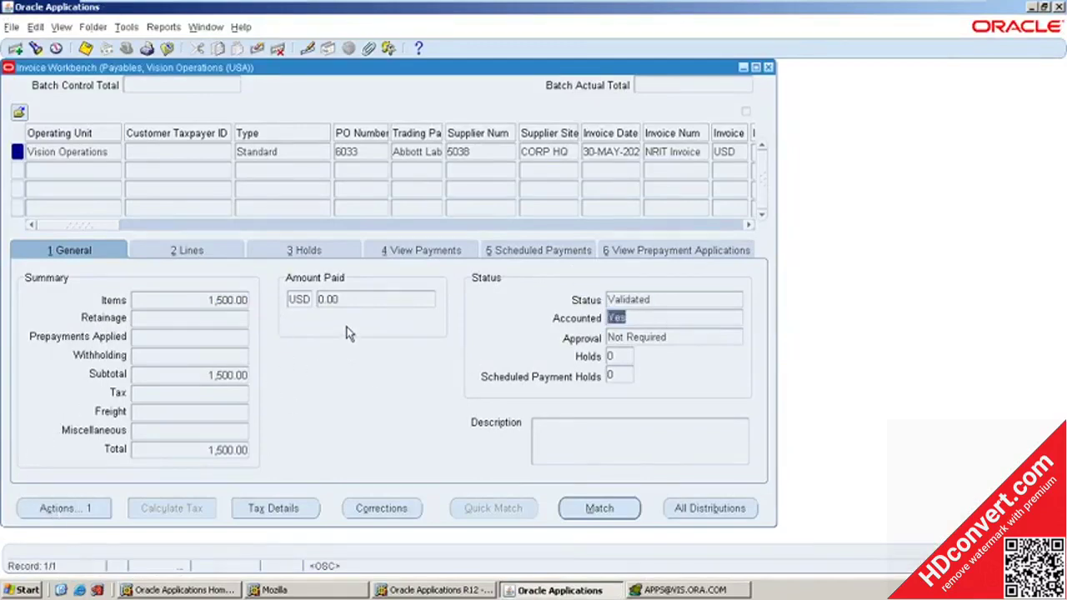
{"action": "left_click_drag", "start_coordinate": [108, 225], "coordinate": [59, 225]}
{"action": "left_click", "coordinate": [66, 510]}
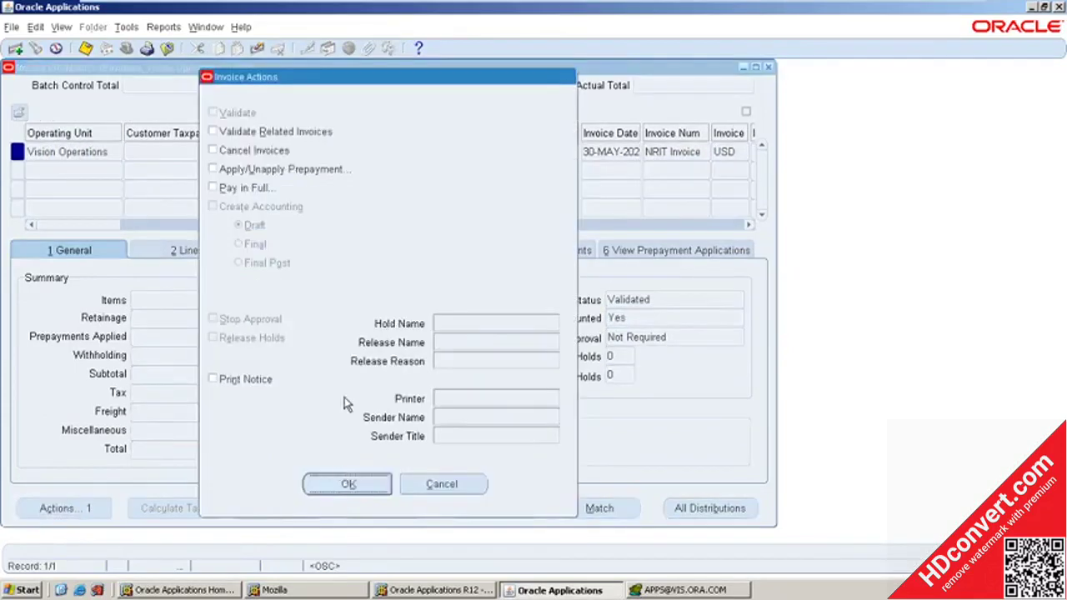
{"action": "left_click", "coordinate": [256, 190]}
{"action": "left_click", "coordinate": [339, 483]}
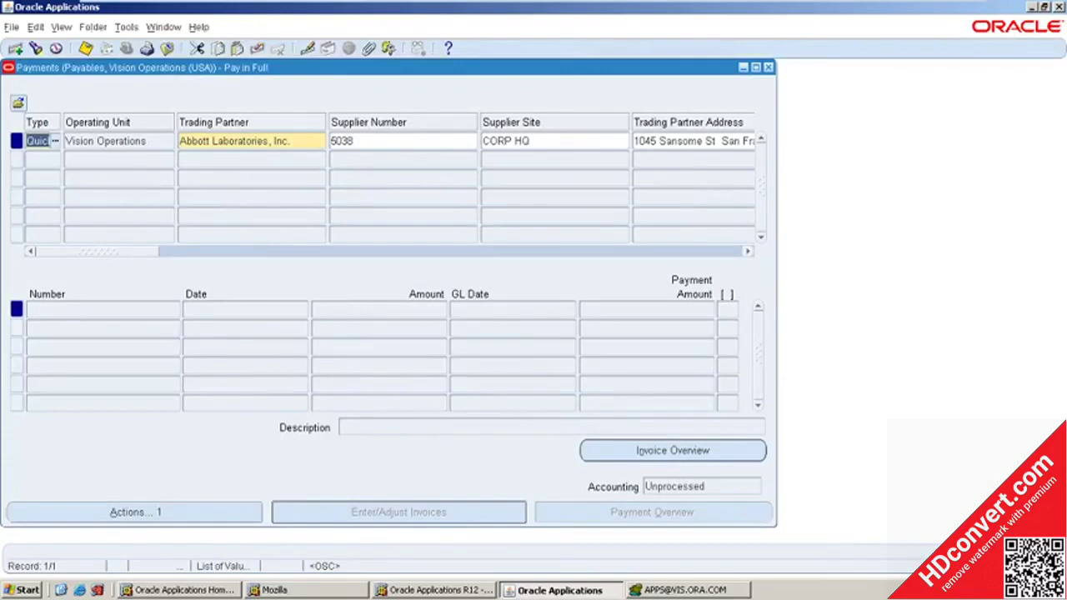
Set the payment type to Quick and the payment date to 30-MAY-2020 for the Pay in Full payment.
{"action": "left_click", "coordinate": [55, 141]}
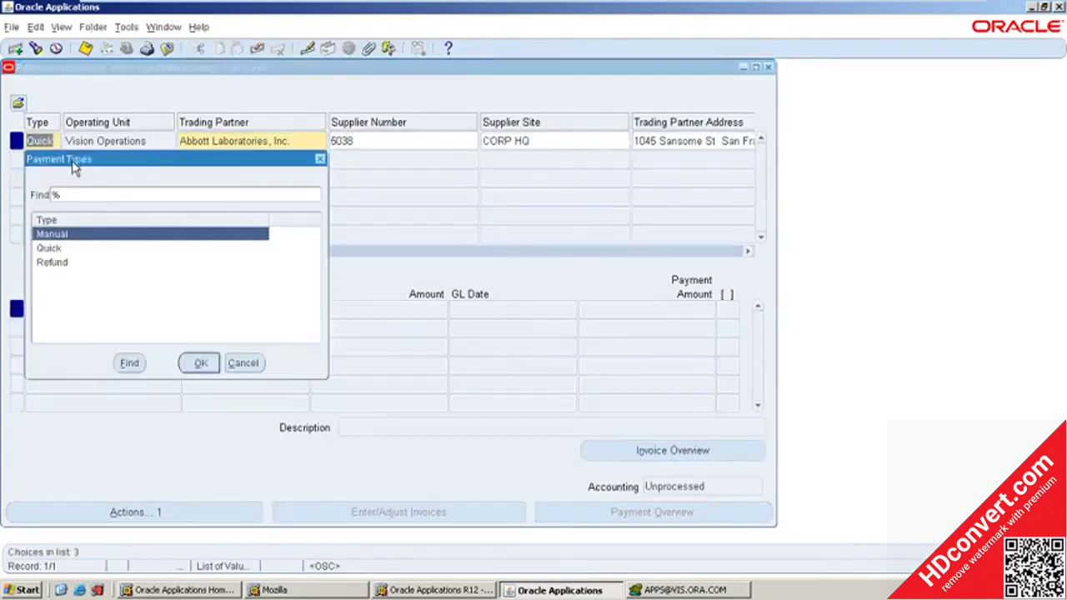
{"action": "double_click", "coordinate": [55, 248]}
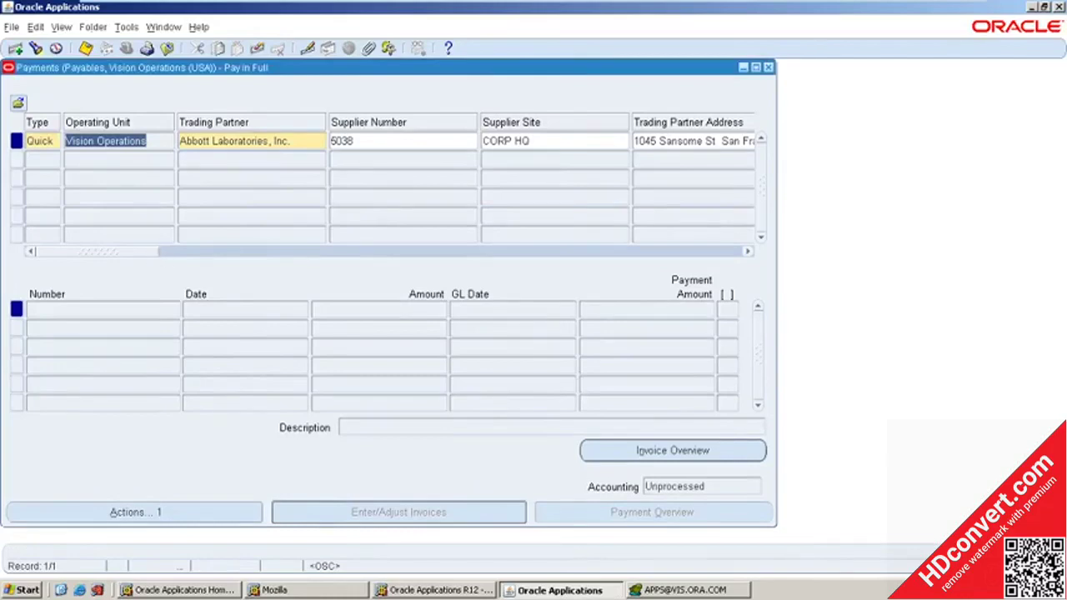
{"action": "key", "text": "Tab"}
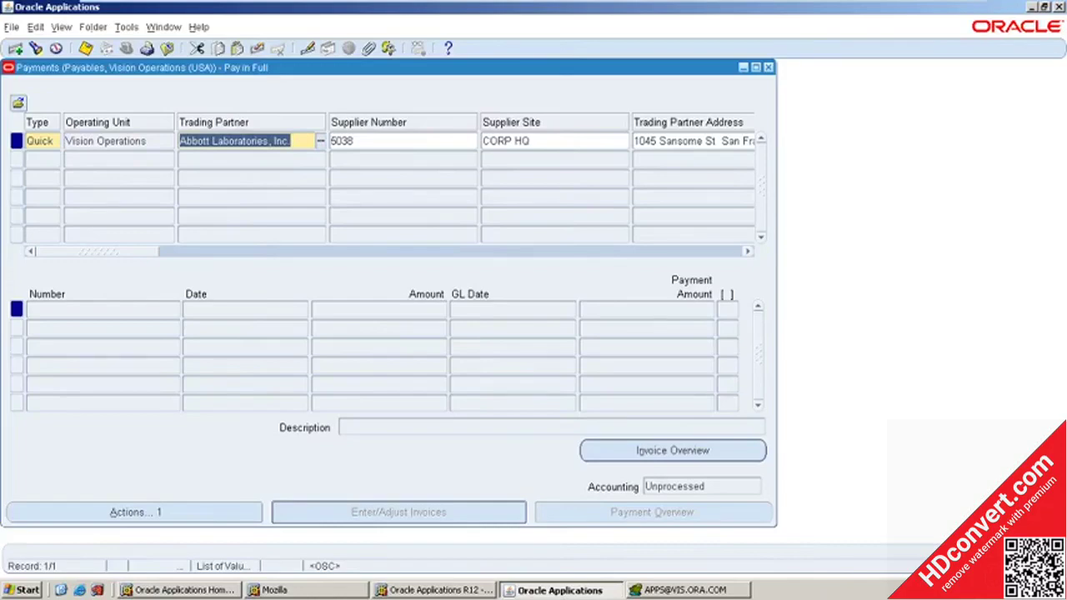
{"action": "key", "text": "Tab"}
{"action": "key", "text": "Tab"}
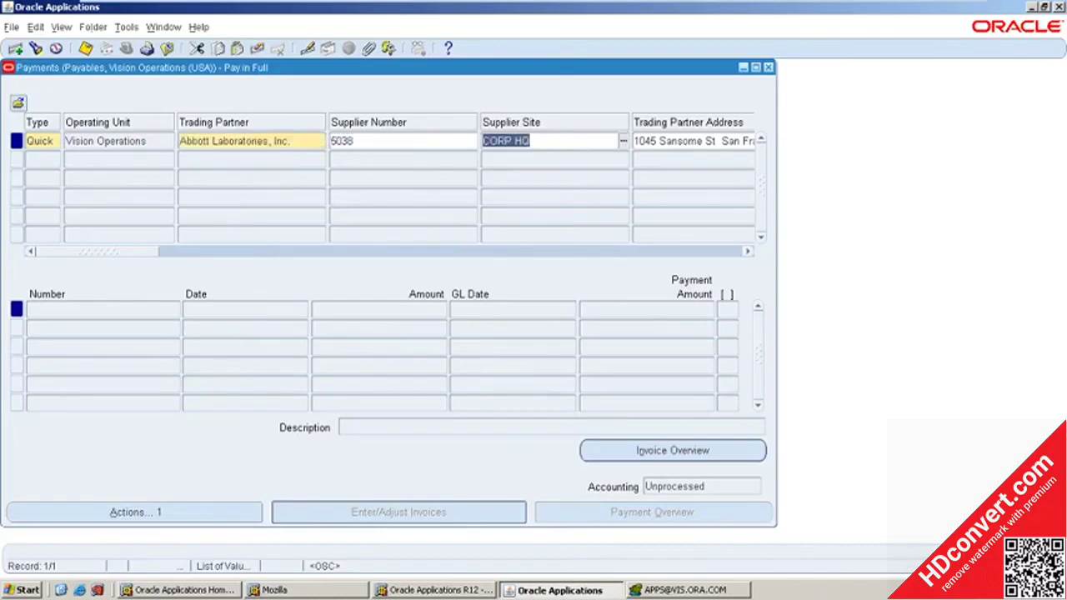
{"action": "left_click_drag", "start_coordinate": [138, 259], "coordinate": [239, 258]}
{"action": "left_click", "coordinate": [600, 140]}
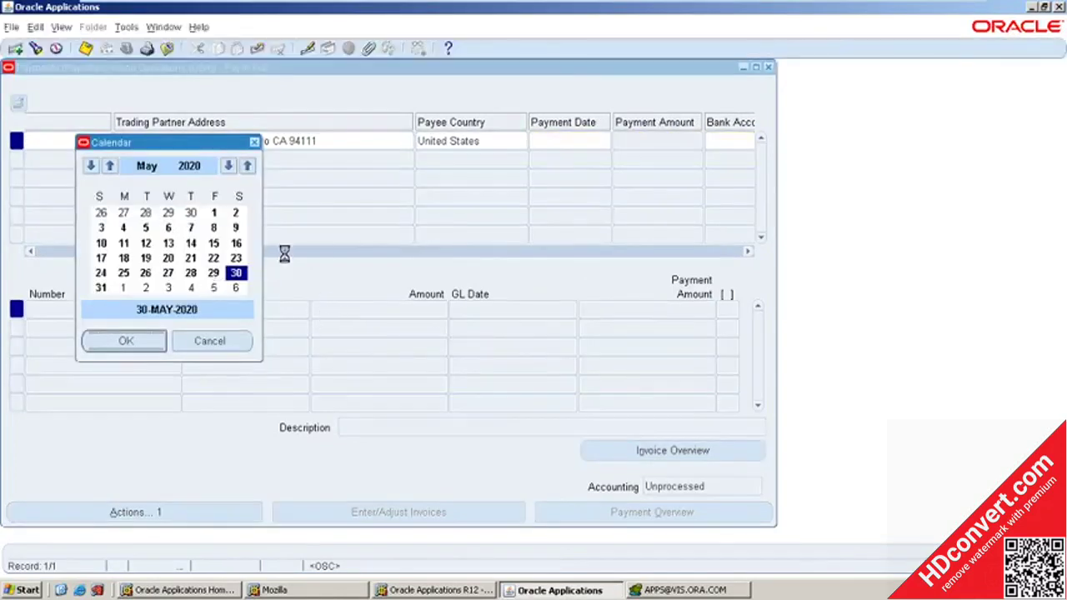
{"action": "key", "text": "Return"}
{"action": "key", "text": "Tab"}
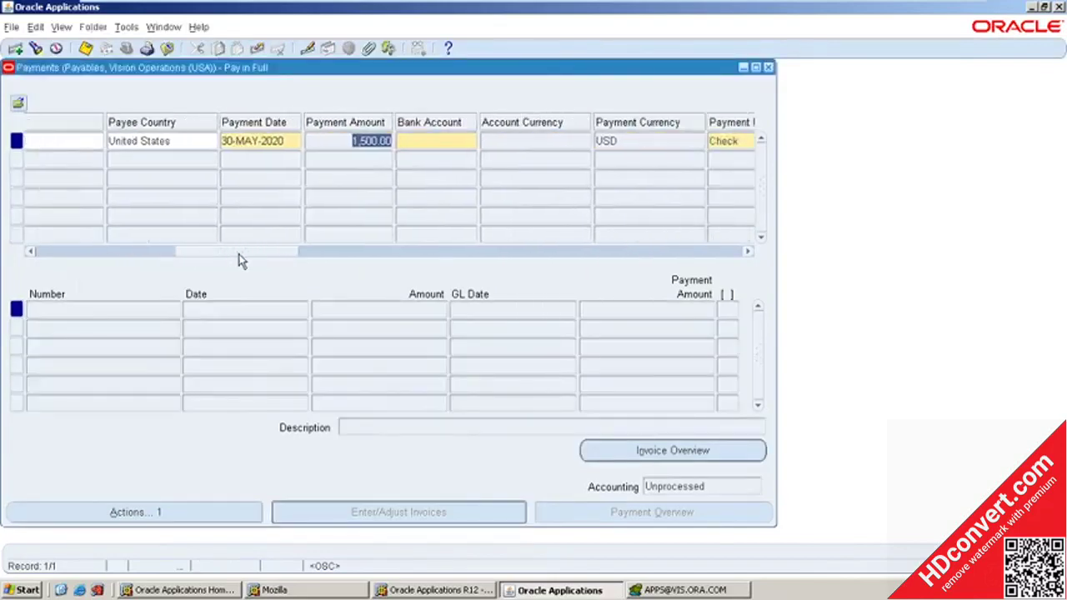
List all bank accounts and choose AP/AR Netting as the payment's bank account.
{"action": "key", "text": "Tab"}
{"action": "left_click", "coordinate": [453, 144]}
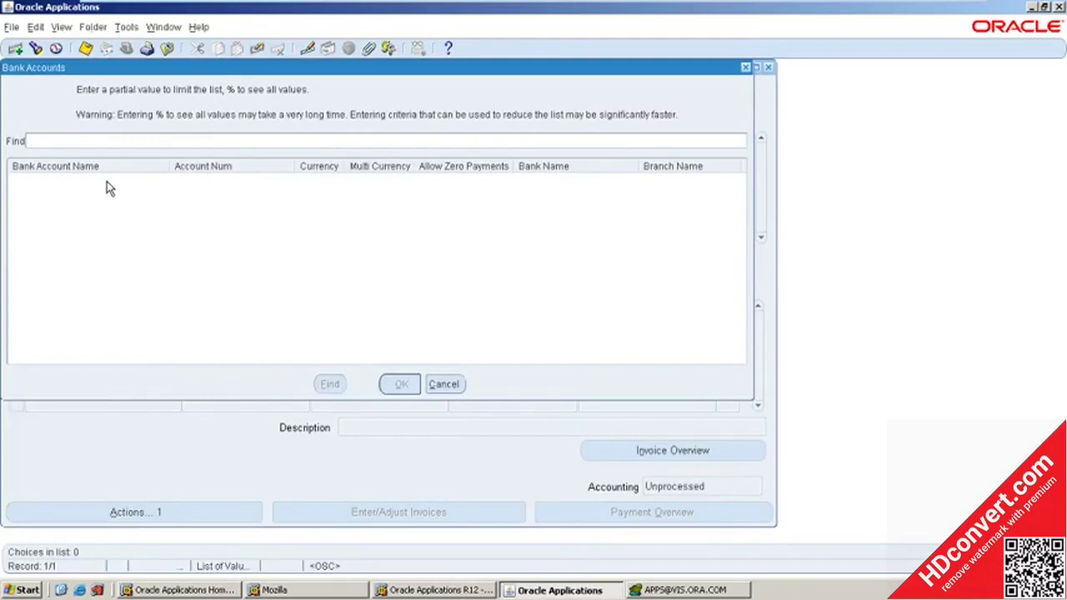
{"action": "type", "text": "%"}
{"action": "left_click", "coordinate": [332, 384]}
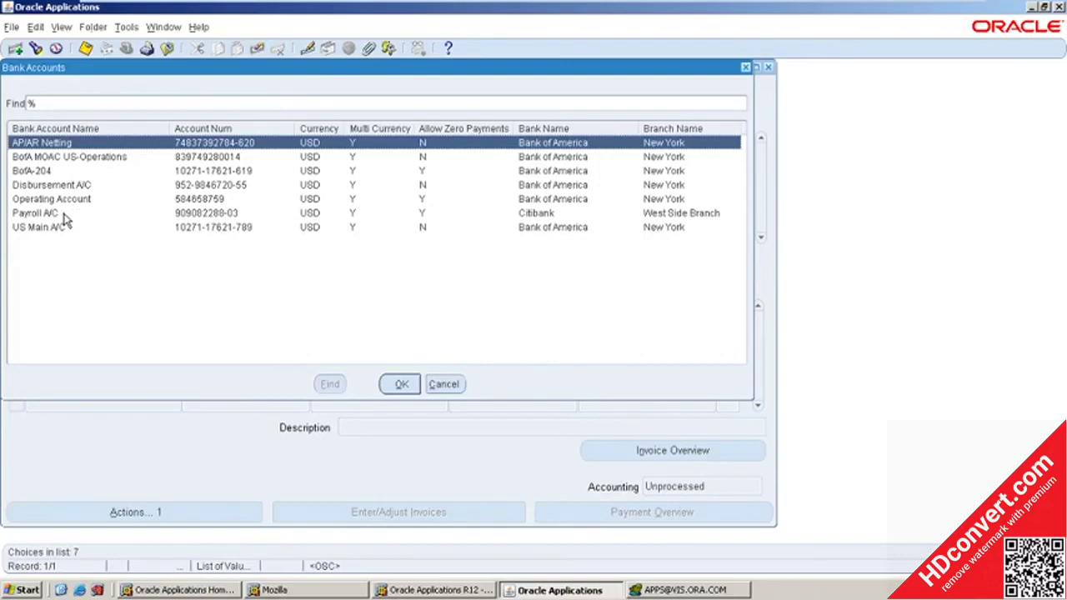
{"action": "double_click", "coordinate": [45, 144]}
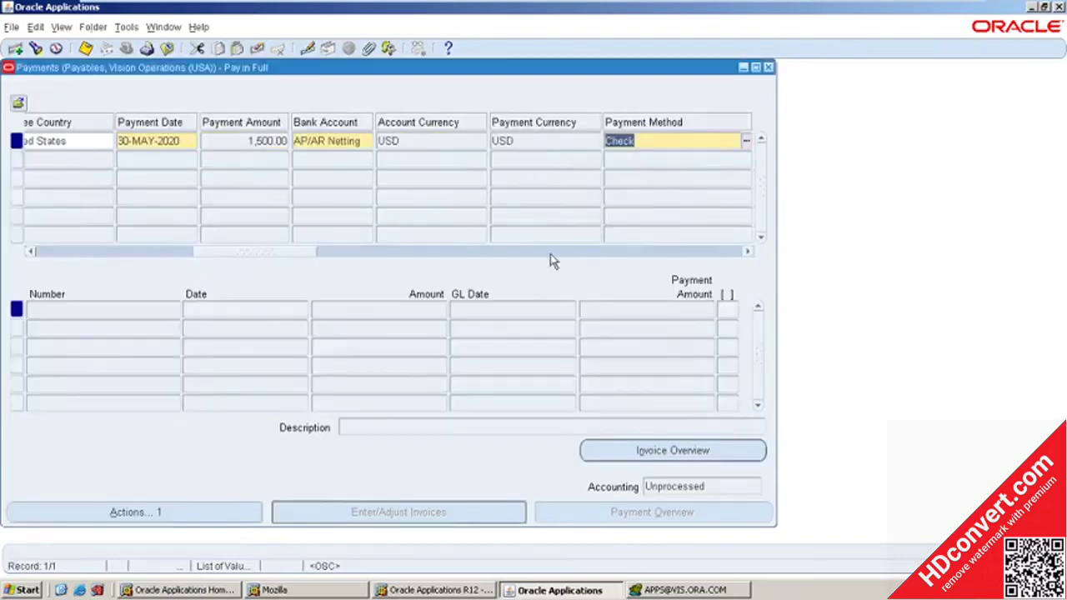
Set the payment process profile to SPS Check NCR Format and try to save the payment, dismissing any messages.
{"action": "left_click_drag", "start_coordinate": [238, 255], "coordinate": [319, 266]}
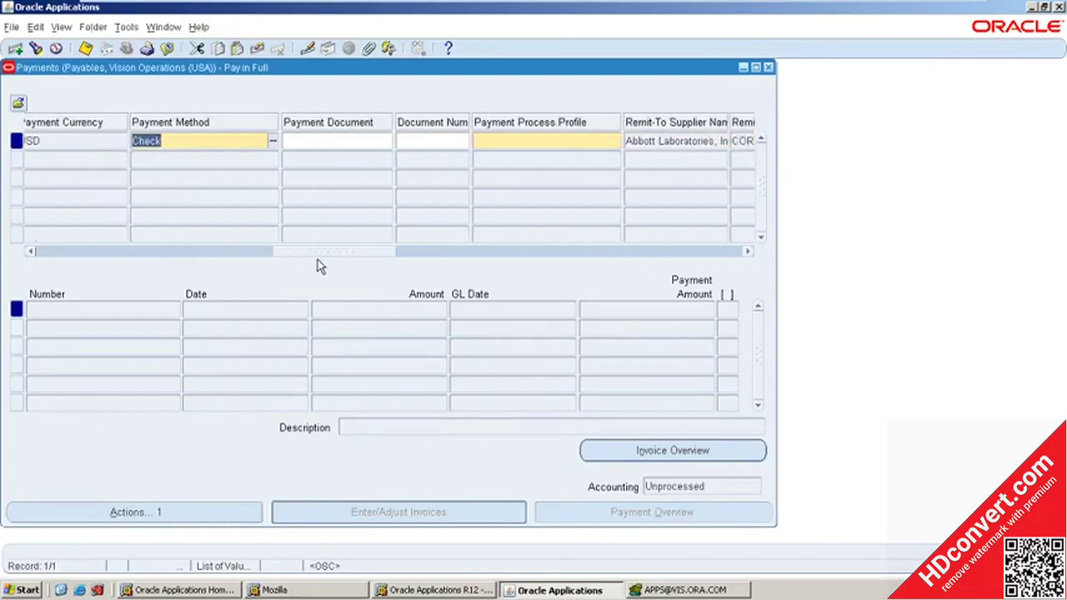
{"action": "left_click", "coordinate": [546, 150]}
{"action": "left_click", "coordinate": [614, 143]}
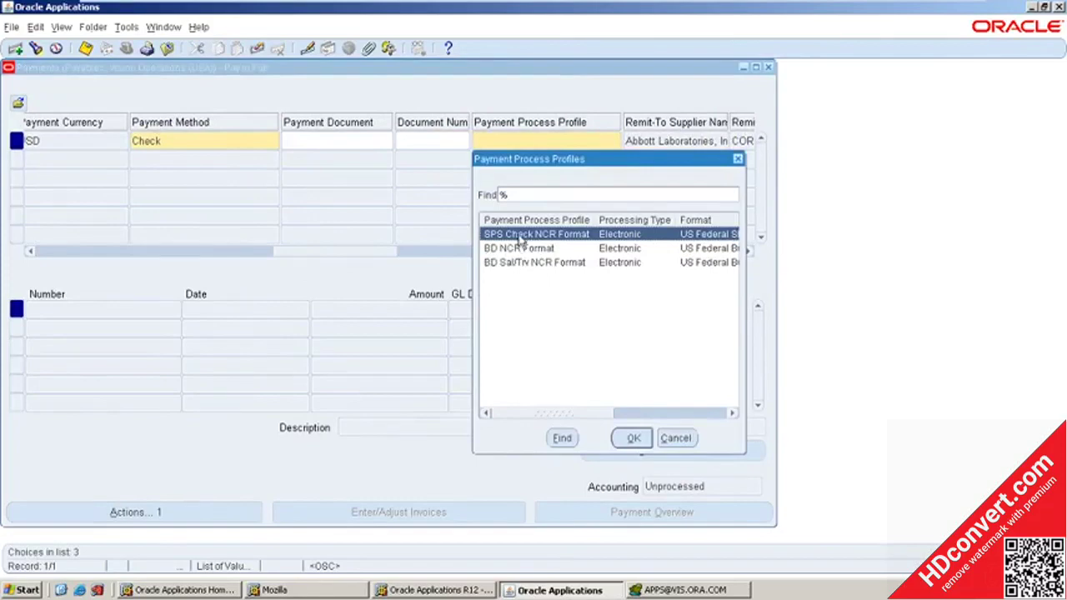
{"action": "double_click", "coordinate": [519, 236]}
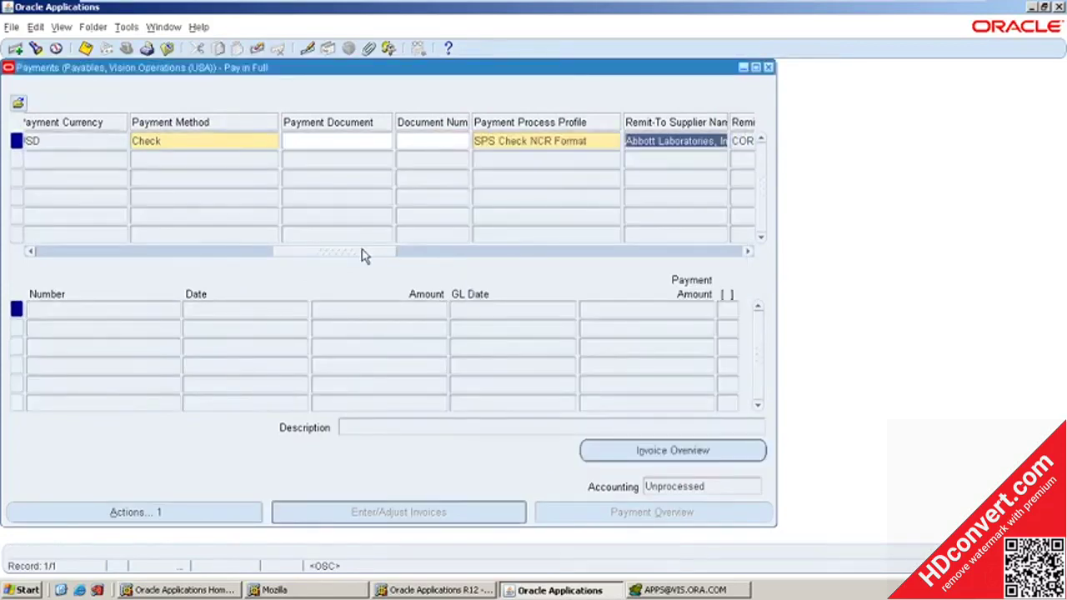
{"action": "left_click_drag", "start_coordinate": [362, 251], "coordinate": [64, 243]}
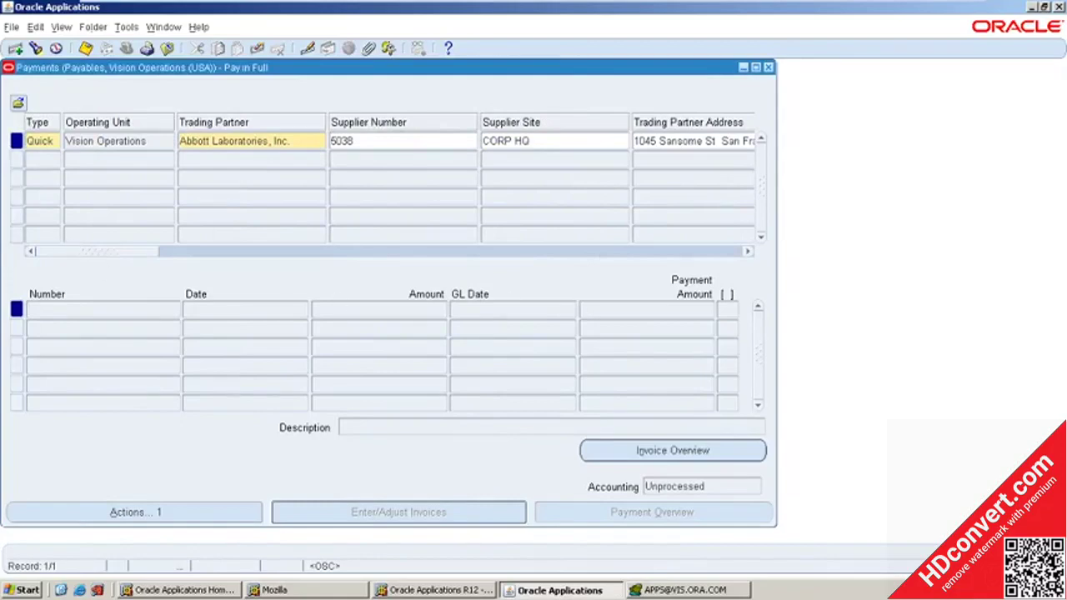
{"action": "left_click", "coordinate": [85, 47]}
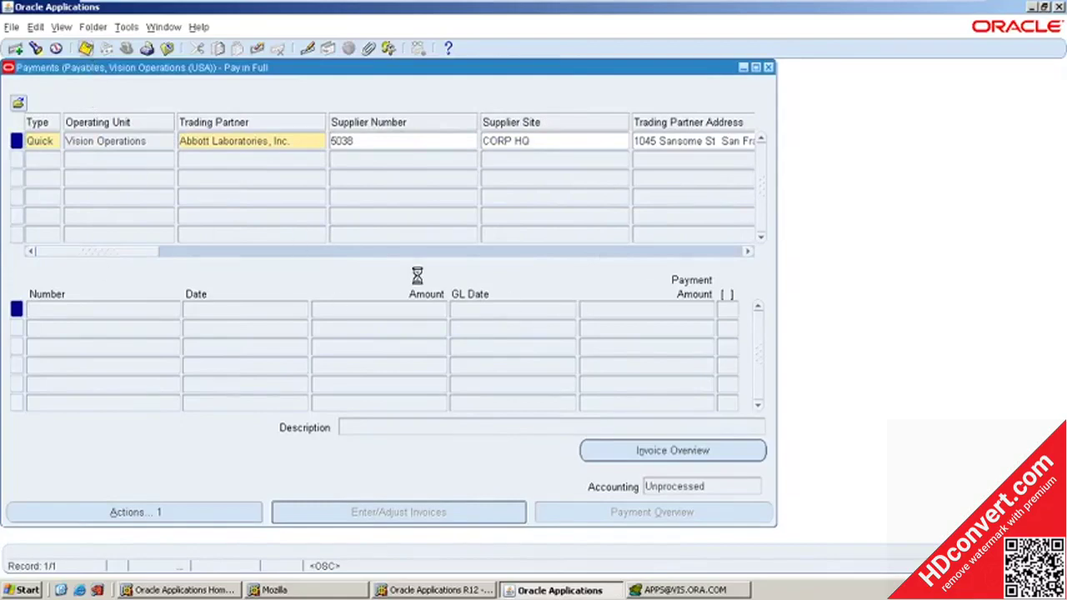
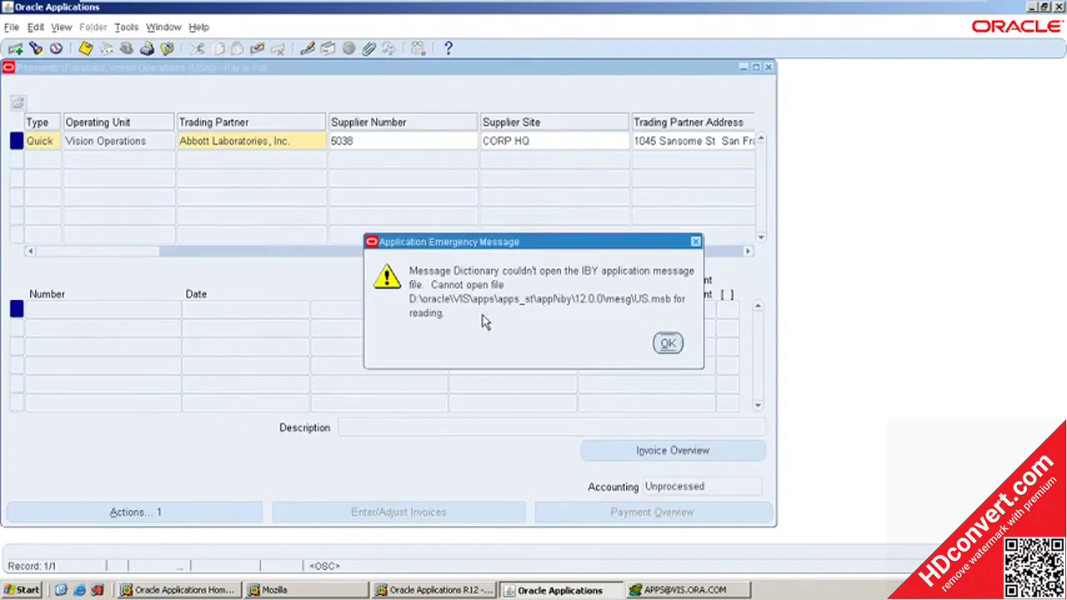
{"action": "left_click", "coordinate": [671, 344]}
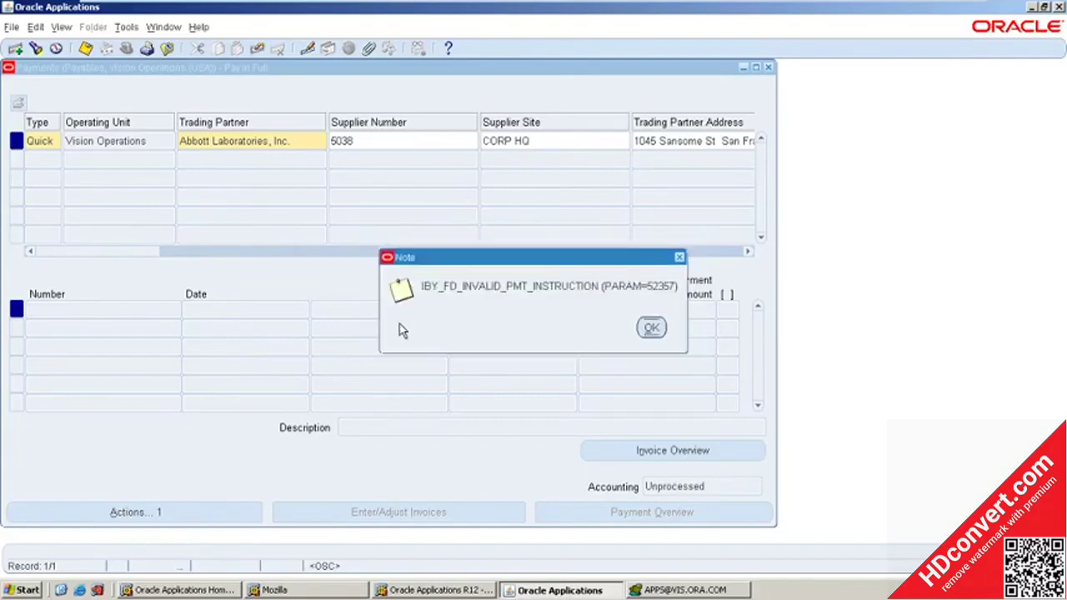
{"action": "left_click", "coordinate": [650, 327]}
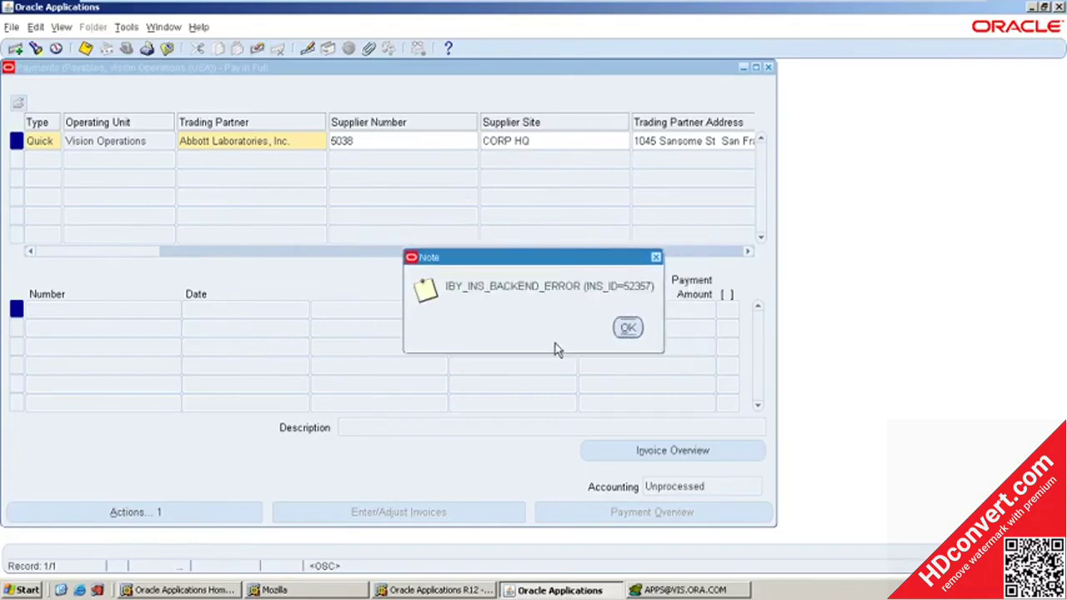
{"action": "left_click", "coordinate": [627, 327]}
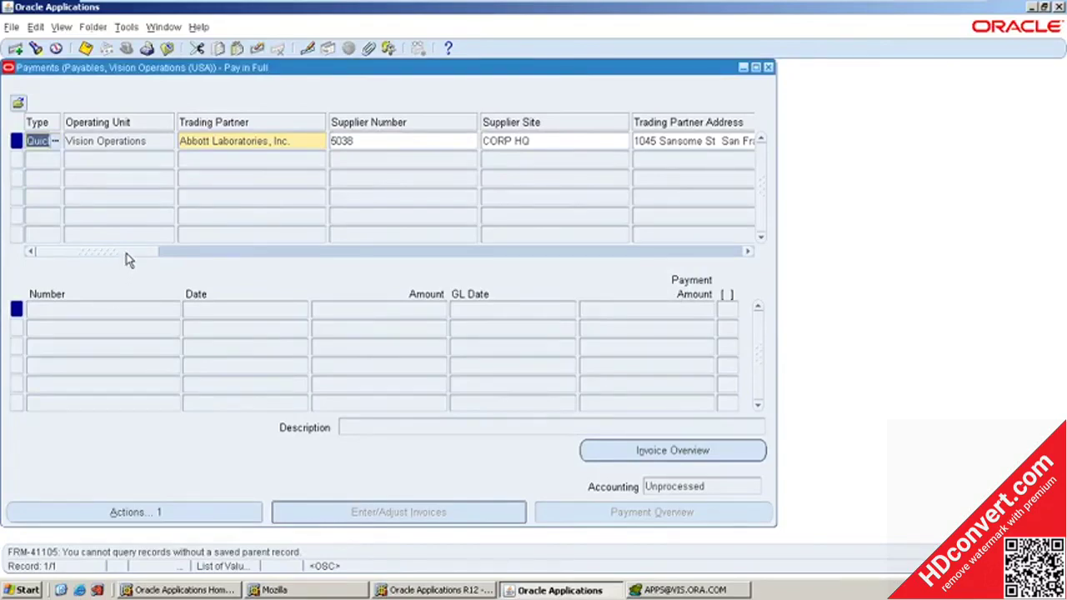
Try once more to save the Pay in Full payment, dismissing the messages.
{"action": "left_click_drag", "start_coordinate": [126, 255], "coordinate": [6, 239]}
{"action": "left_click", "coordinate": [87, 49]}
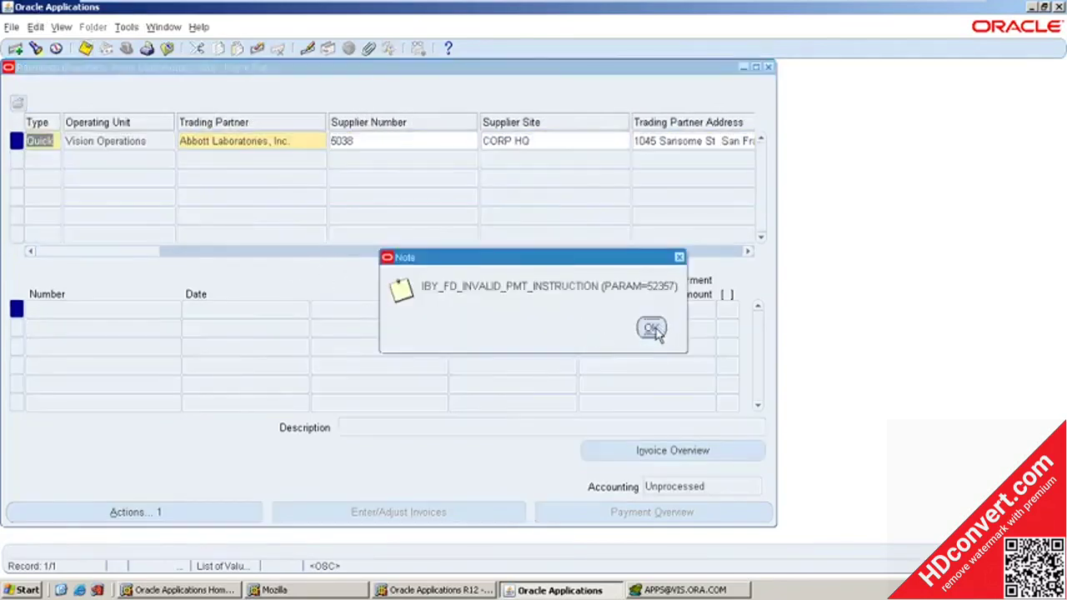
{"action": "left_click", "coordinate": [650, 329]}
{"action": "left_click", "coordinate": [626, 331]}
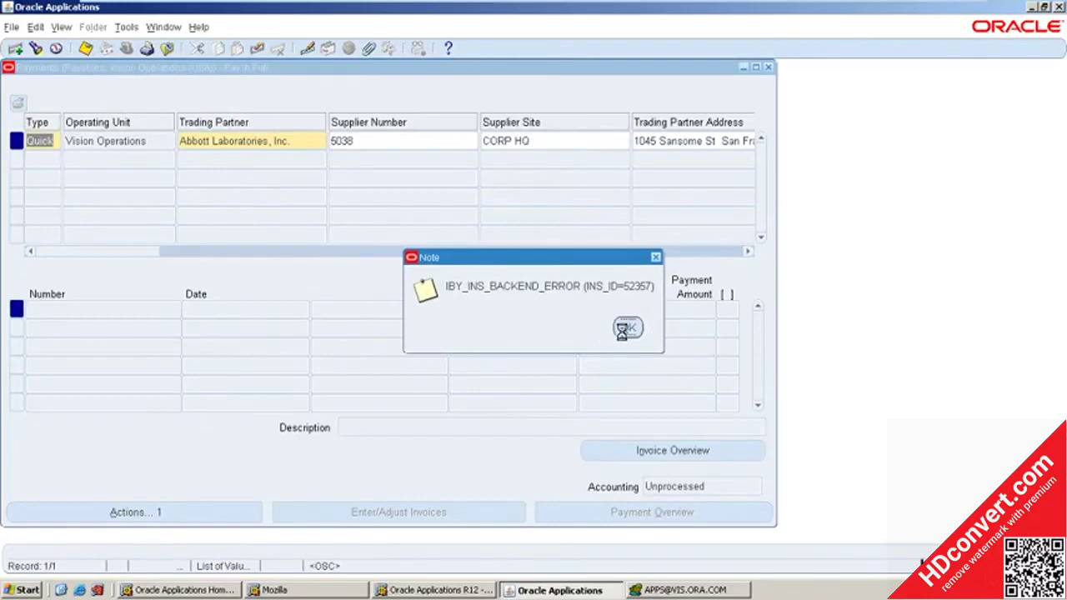
{"action": "left_click", "coordinate": [651, 327]}
{"action": "left_click", "coordinate": [626, 327]}
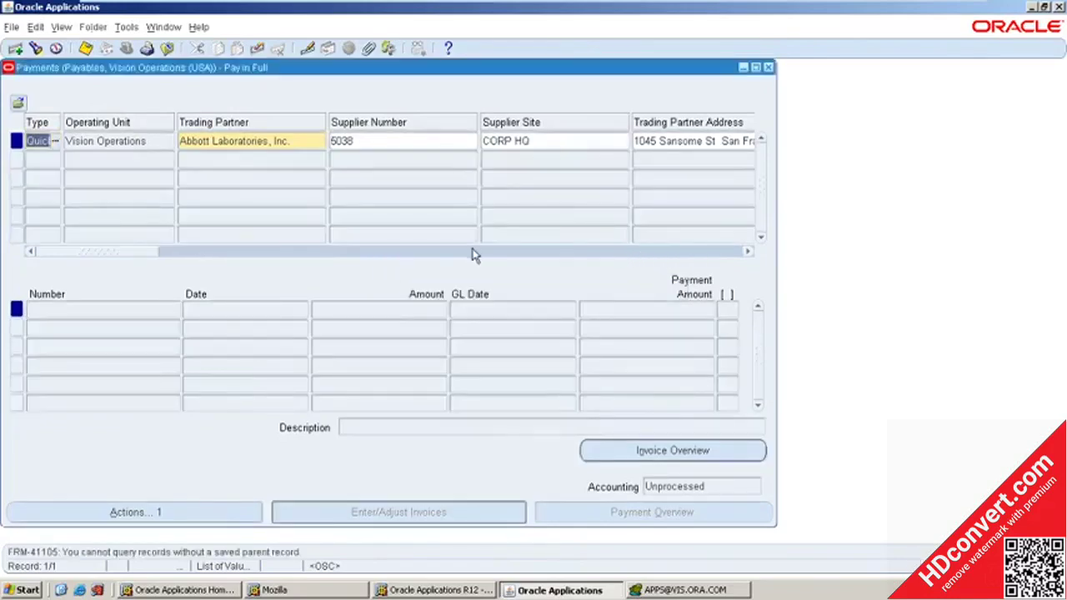
Close the Pay in Full payment without saving its changes and close the Invoice Workbench.
{"action": "left_click", "coordinate": [769, 69]}
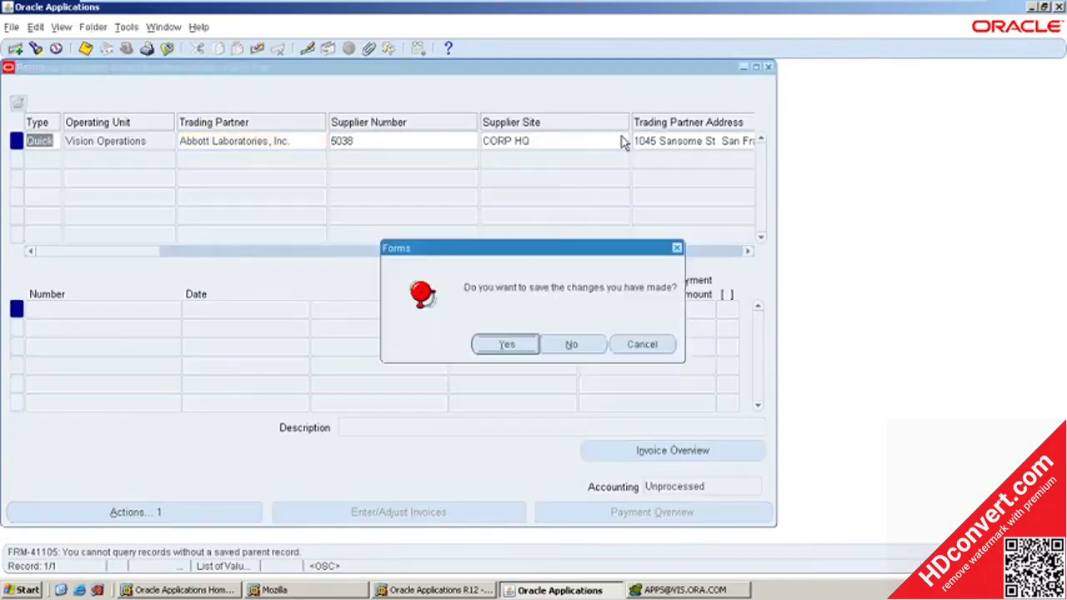
{"action": "left_click", "coordinate": [573, 347]}
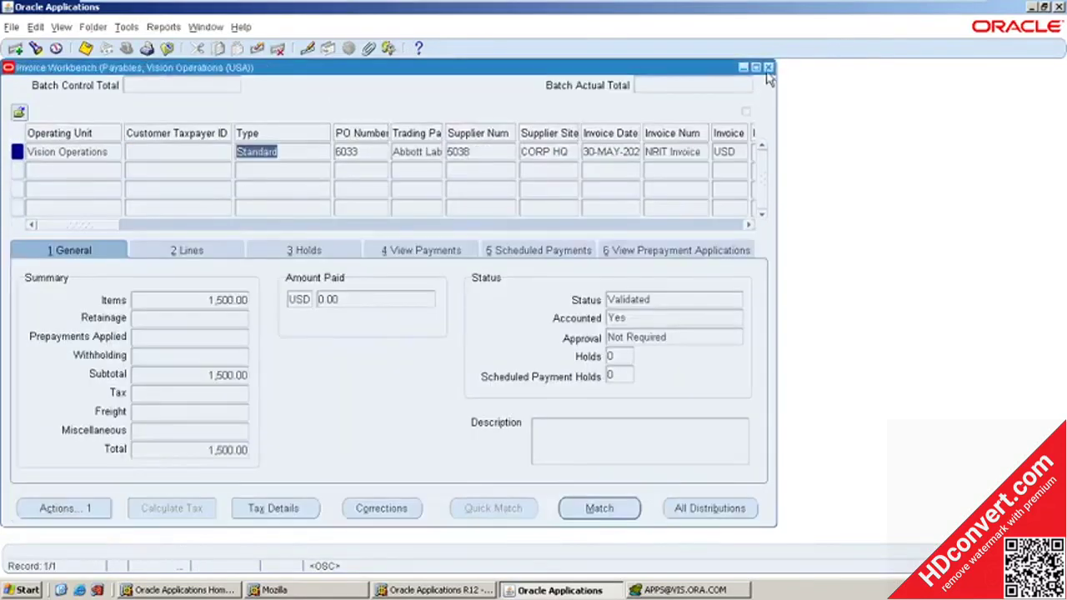
{"action": "left_click", "coordinate": [768, 68]}
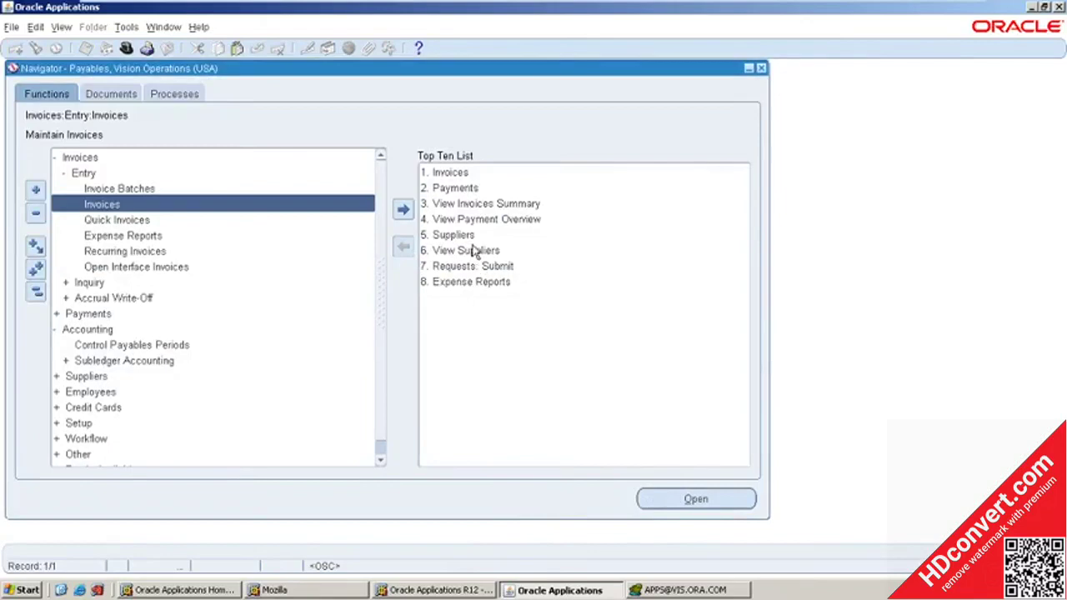
Open the Payments form from the Navigator and choose Abbott Laboratories, Inc. as the Quick payment's trading partner.
{"action": "left_click", "coordinate": [461, 188]}
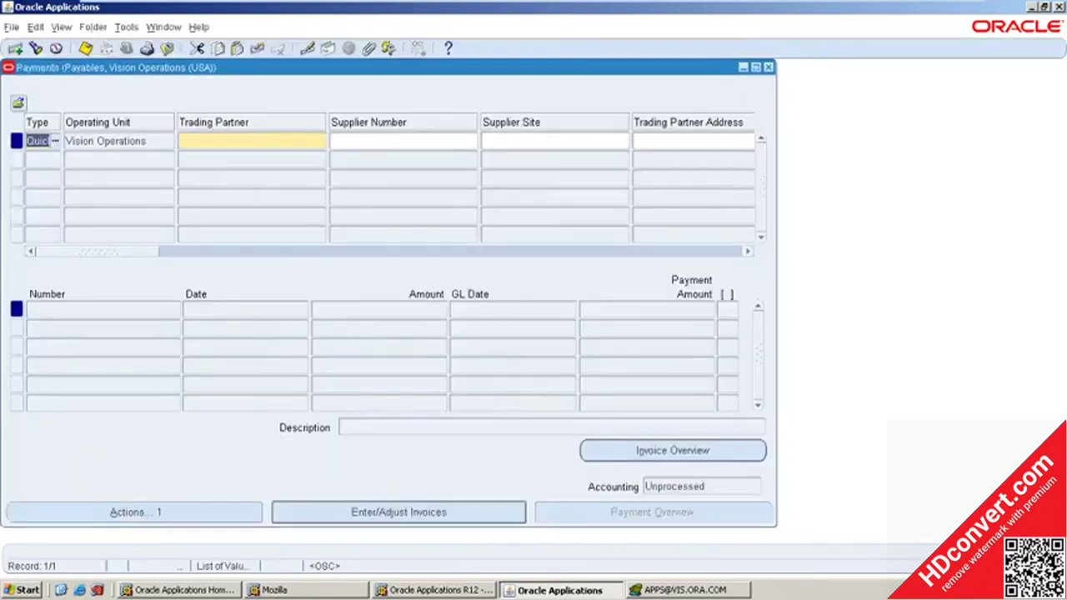
{"action": "left_click", "coordinate": [316, 143]}
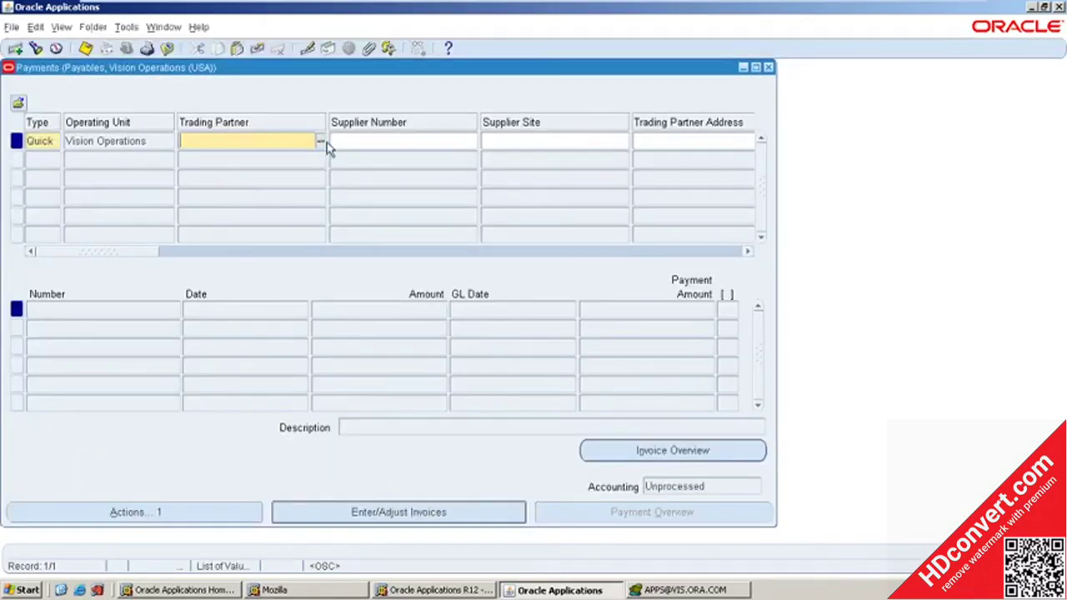
{"action": "left_click", "coordinate": [323, 141]}
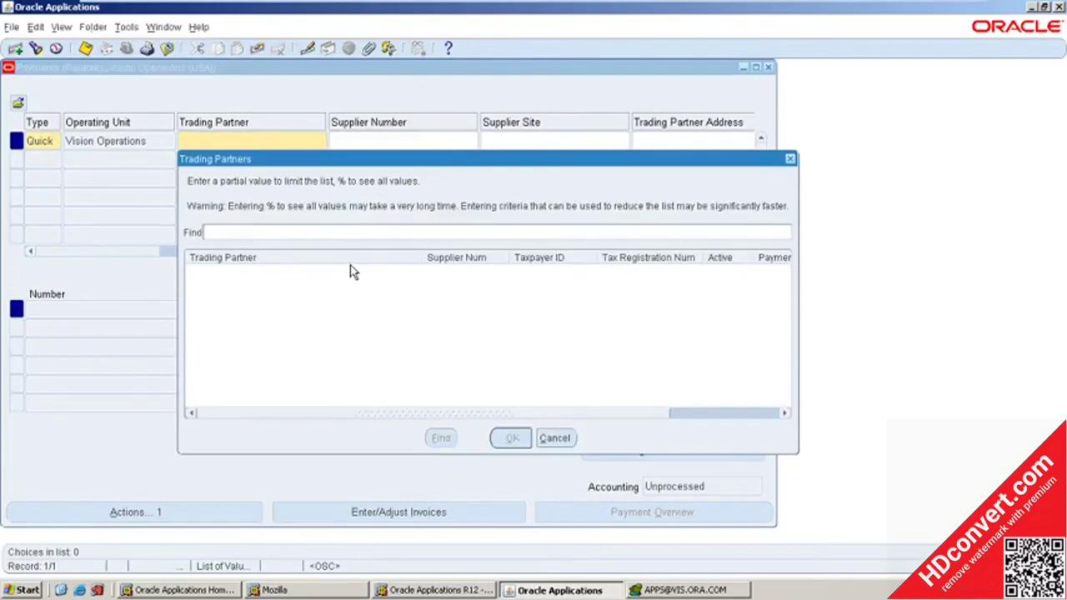
{"action": "type", "text": "%"}
{"action": "key", "text": "Return"}
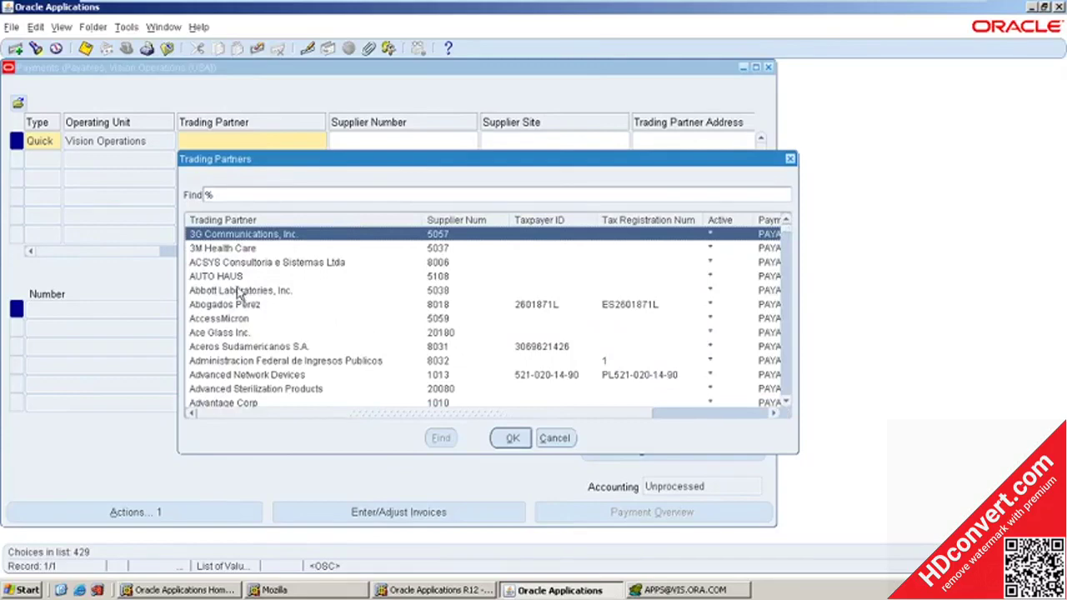
{"action": "left_click", "coordinate": [238, 292]}
{"action": "left_click", "coordinate": [239, 293]}
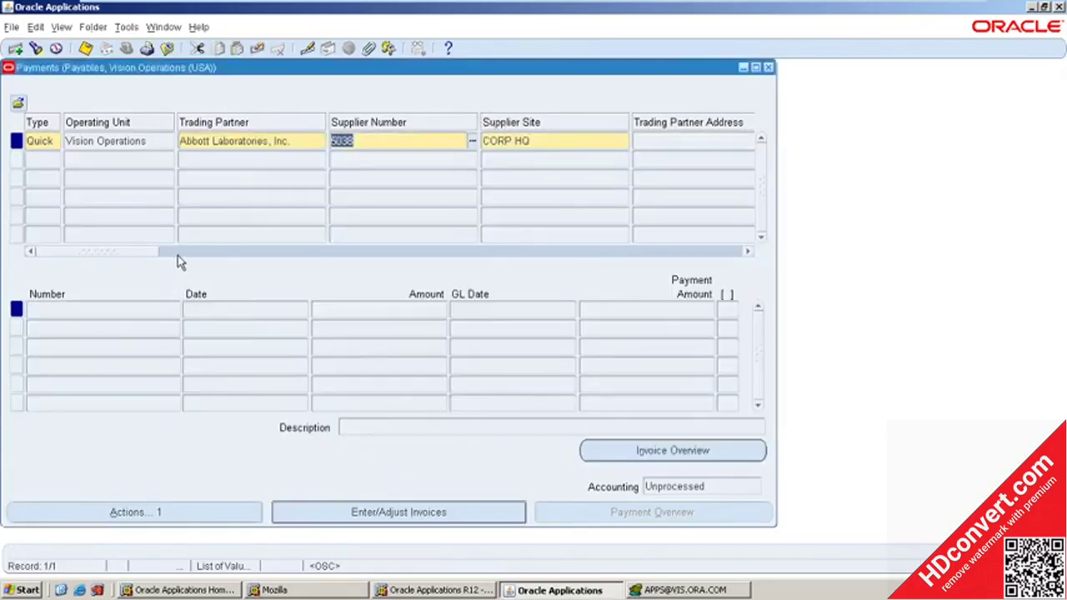
Set the new payment's date to 30-MAY-2020.
{"action": "left_click_drag", "start_coordinate": [145, 253], "coordinate": [226, 259]}
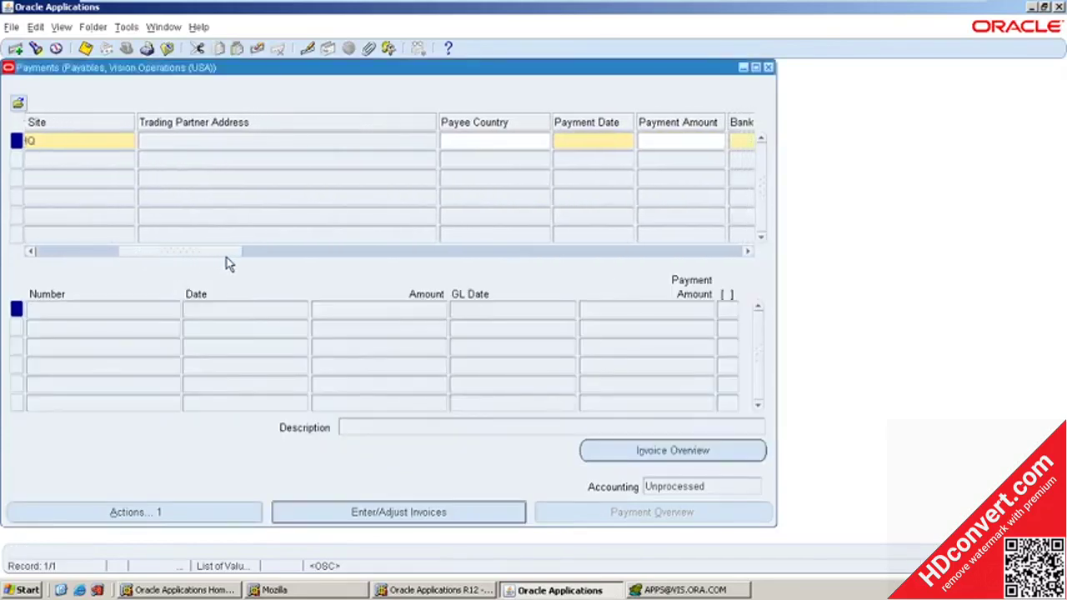
{"action": "left_click", "coordinate": [624, 140]}
{"action": "left_click", "coordinate": [628, 140]}
{"action": "left_click", "coordinate": [142, 341]}
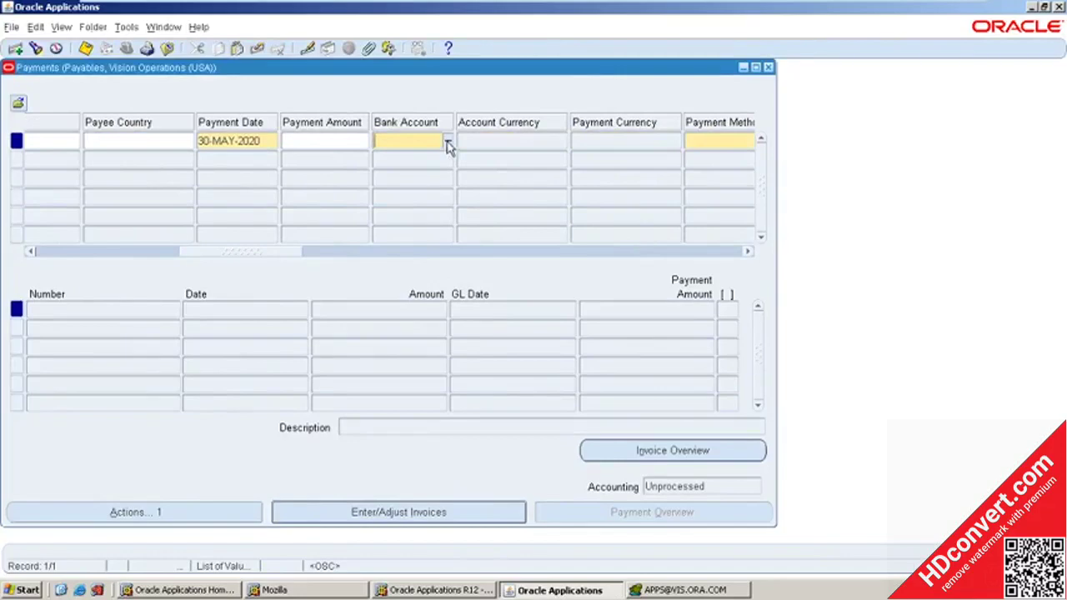
List all bank accounts and choose BofA MOAC US-Operations for the new payment.
{"action": "key", "text": "ctrl+l"}
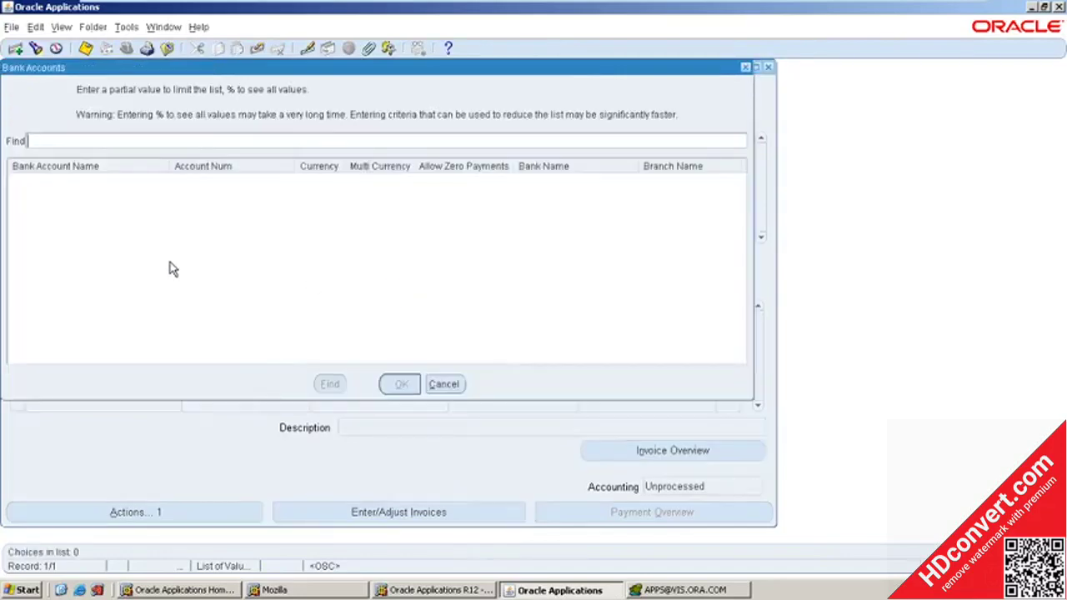
{"action": "type", "text": "%"}
{"action": "key", "text": "Return"}
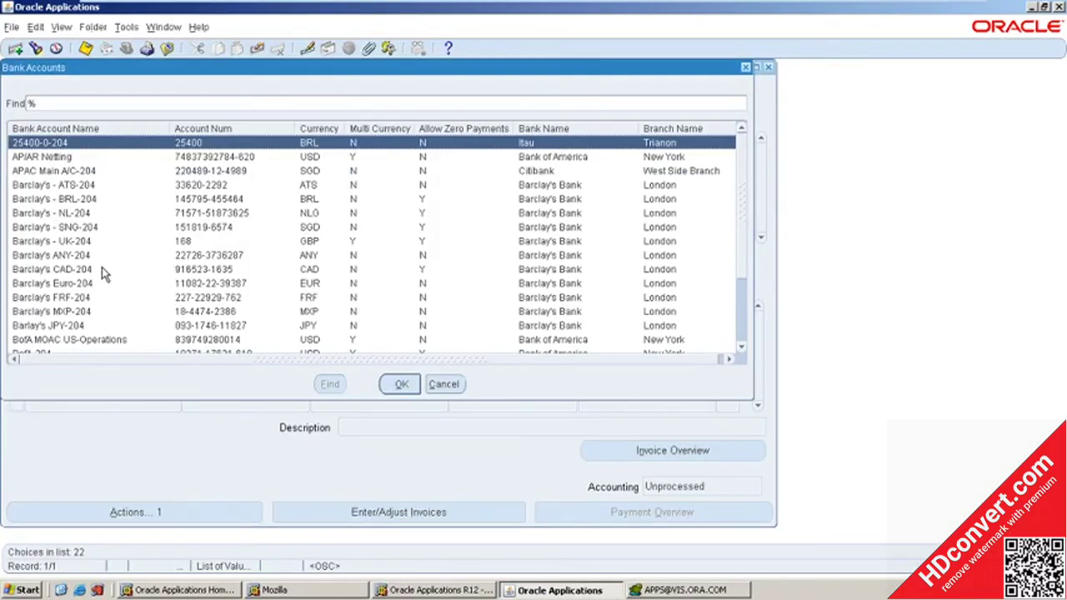
{"action": "double_click", "coordinate": [79, 339]}
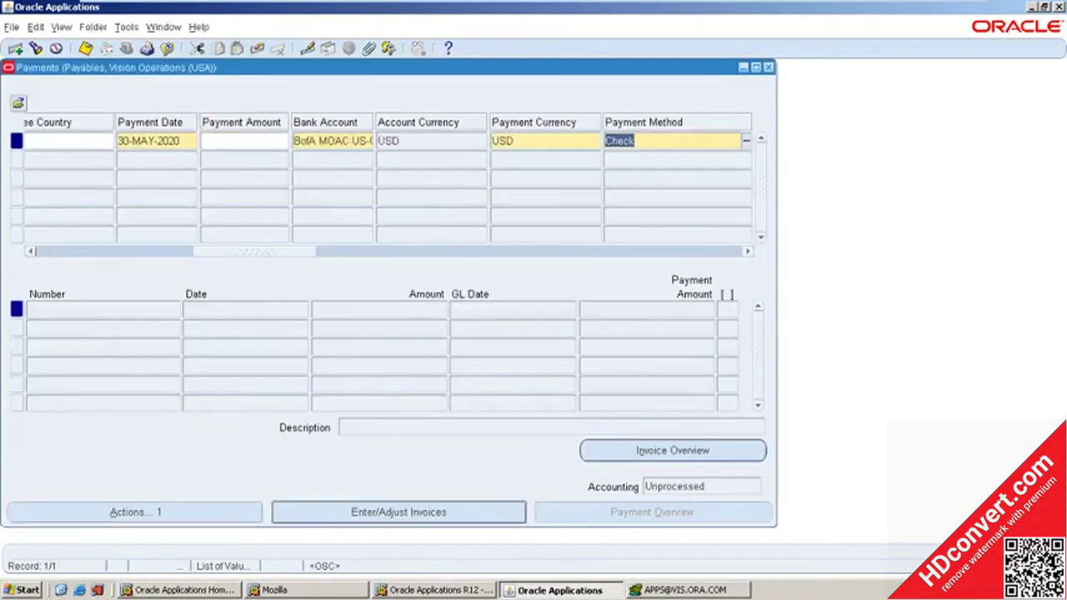
{"action": "left_click_drag", "start_coordinate": [240, 252], "coordinate": [327, 261]}
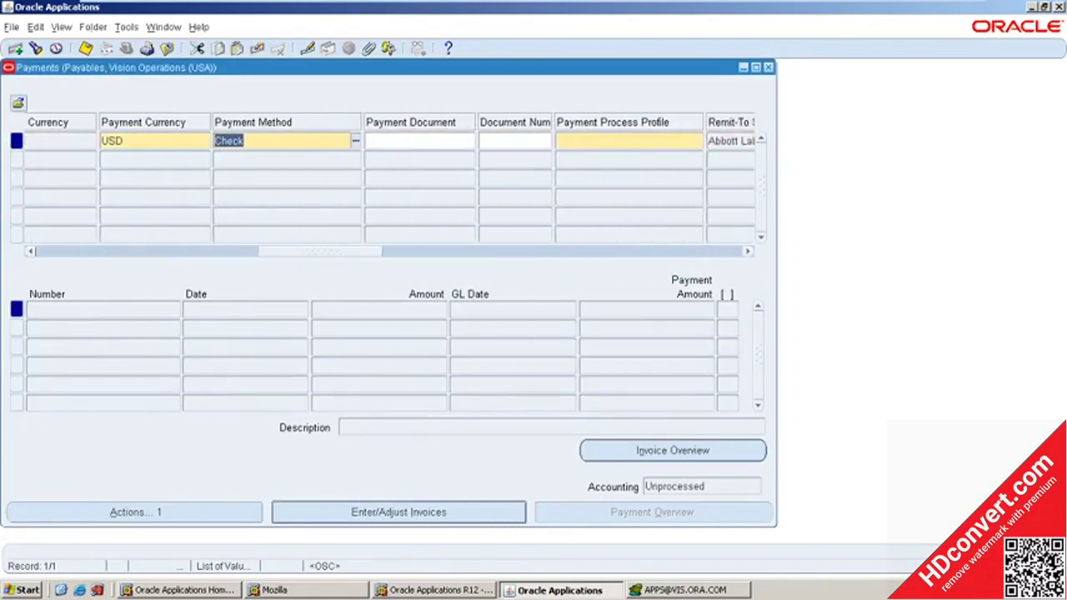
Choose the Check - USD payment process profile for the Abbott Laboratories payment and try to save it.
{"action": "left_click", "coordinate": [629, 141]}
{"action": "key", "text": "ctrl+l"}
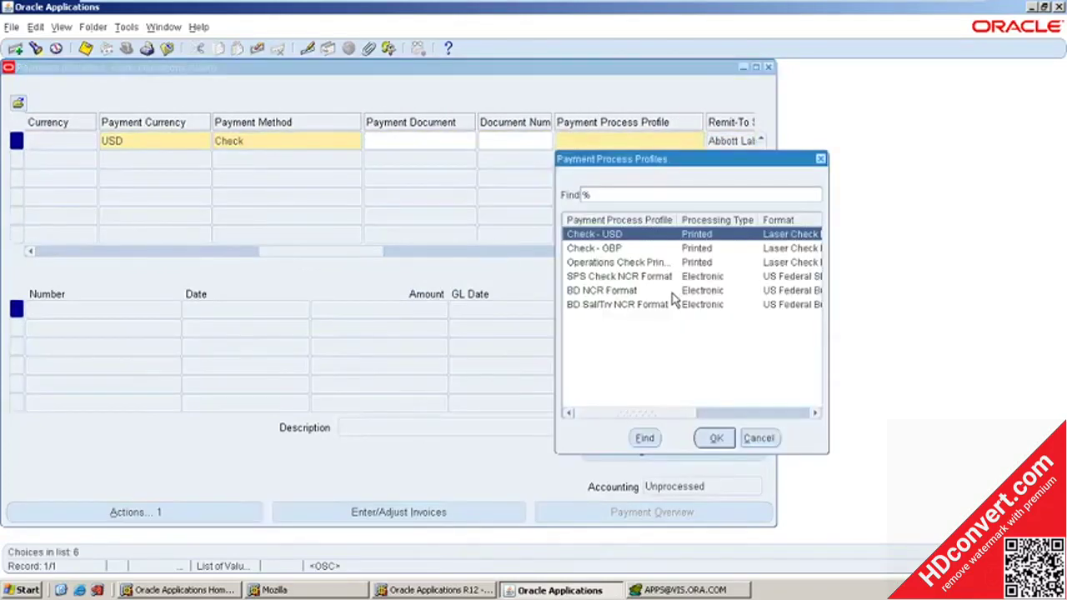
{"action": "double_click", "coordinate": [618, 235]}
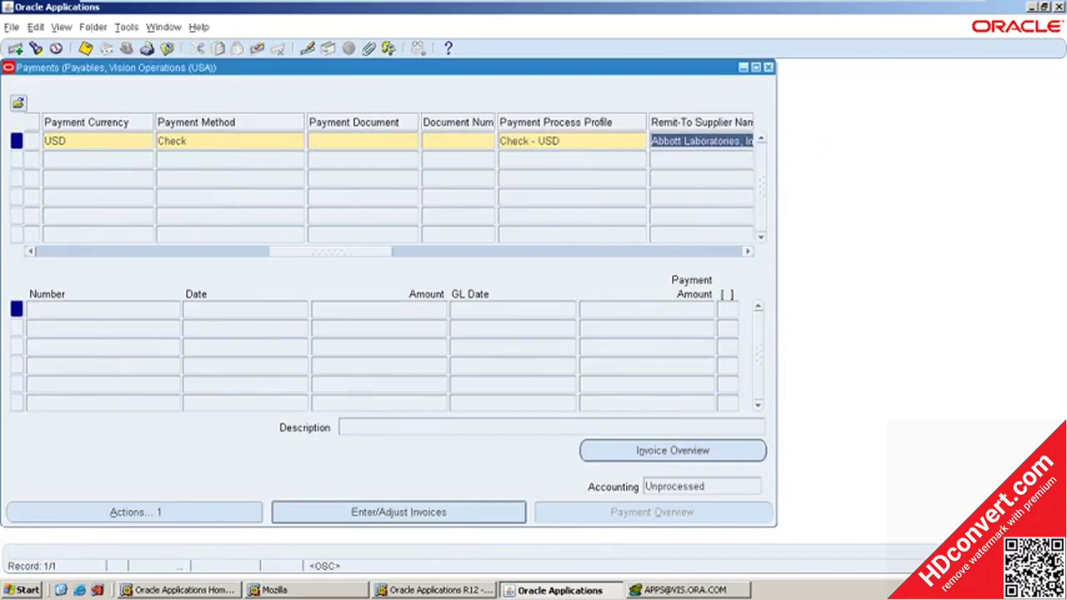
{"action": "left_click_drag", "start_coordinate": [322, 253], "coordinate": [80, 254]}
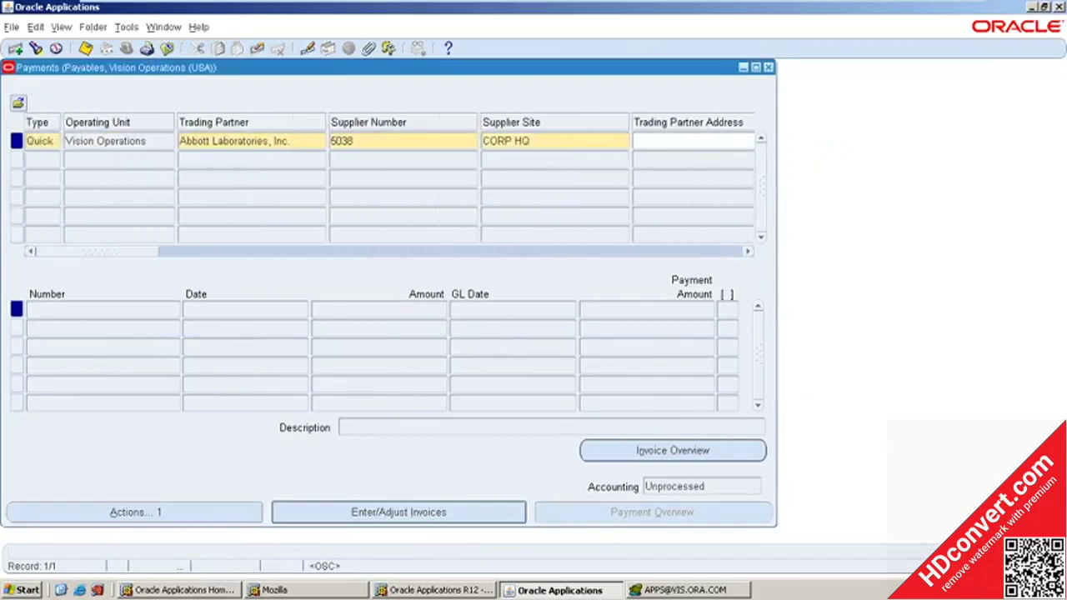
{"action": "left_click", "coordinate": [85, 48]}
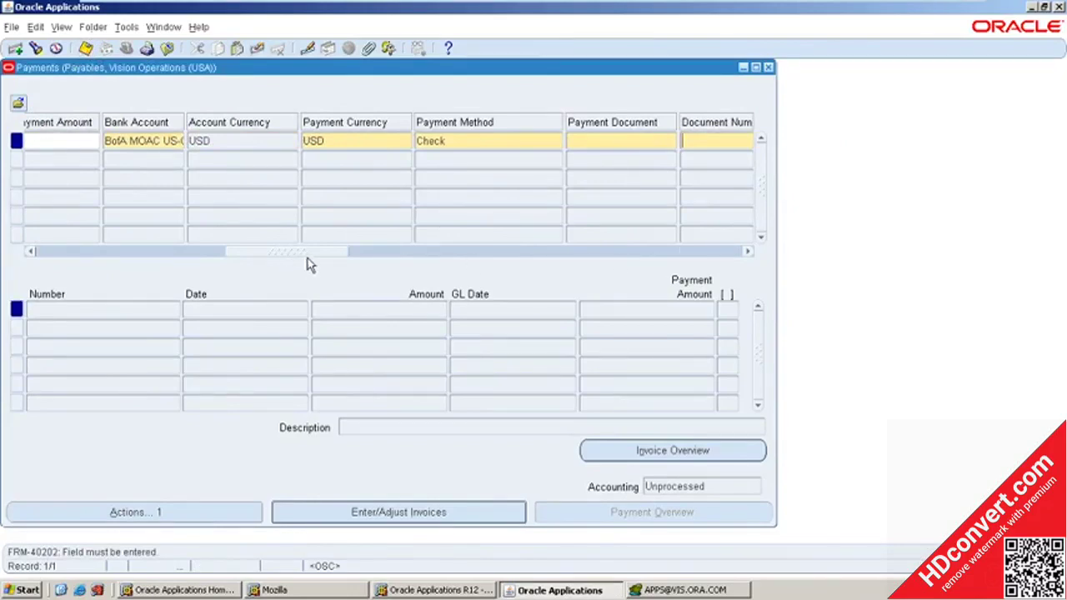
Try each of the three Check MOAC Operations payment documents for the payment, dismissing the error after each choice.
{"action": "left_click_drag", "start_coordinate": [306, 260], "coordinate": [338, 254]}
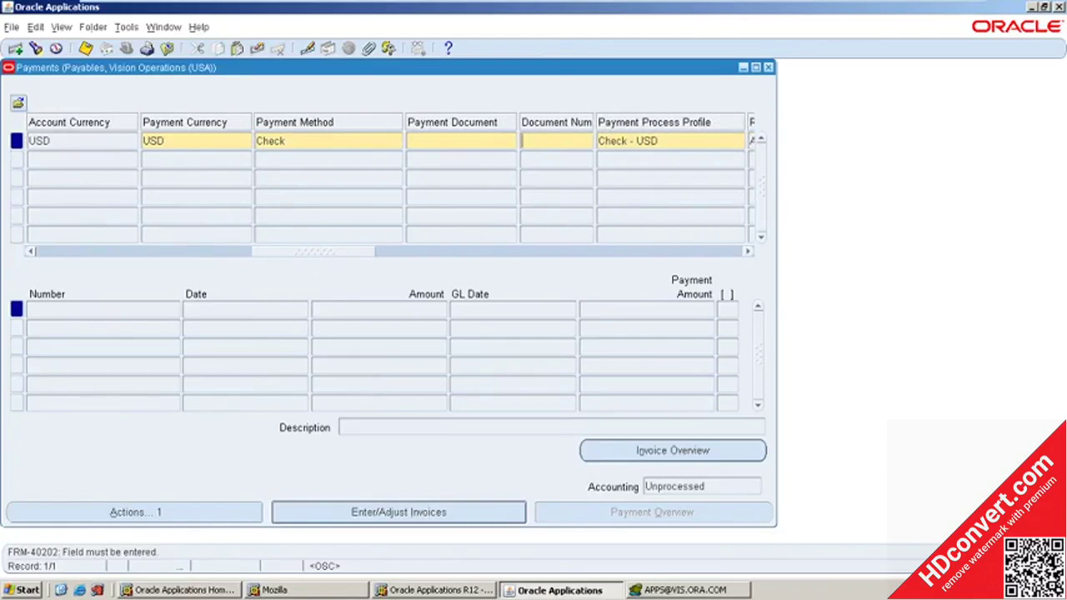
{"action": "left_click", "coordinate": [508, 143]}
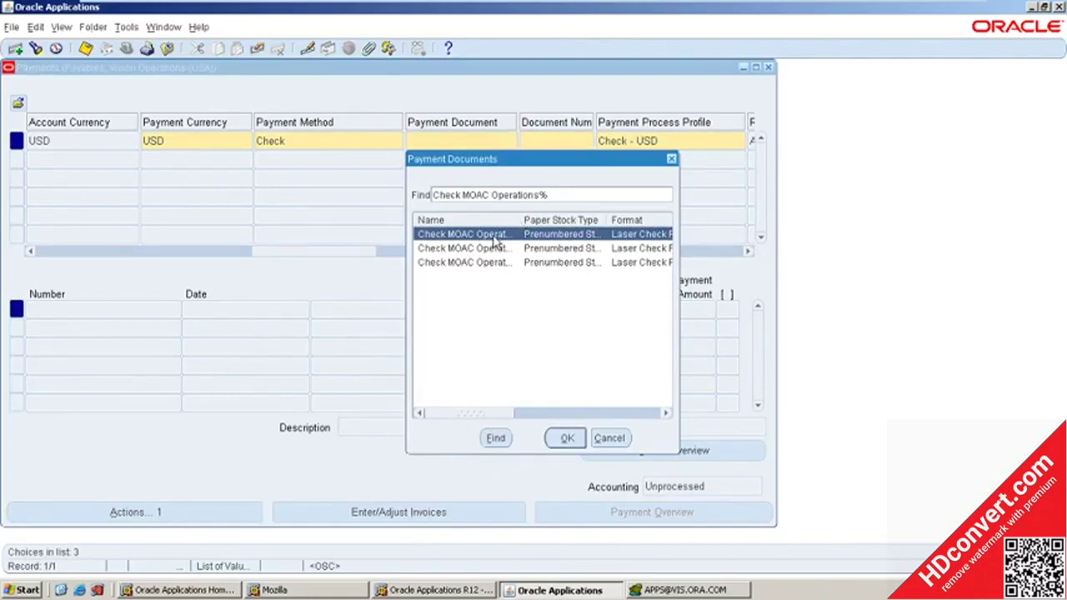
{"action": "double_click", "coordinate": [493, 236]}
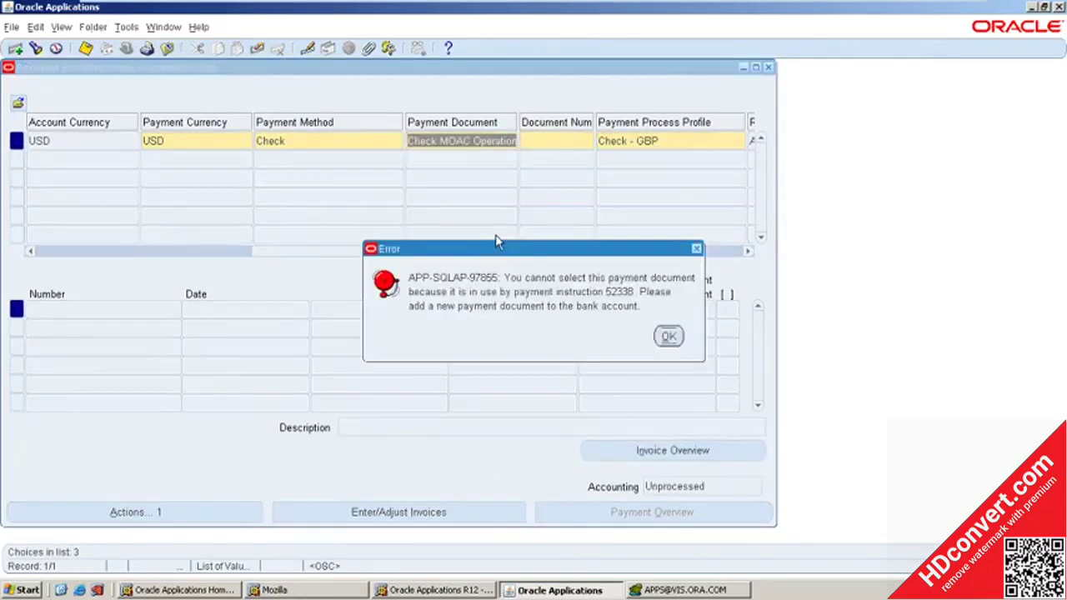
{"action": "left_click", "coordinate": [668, 336]}
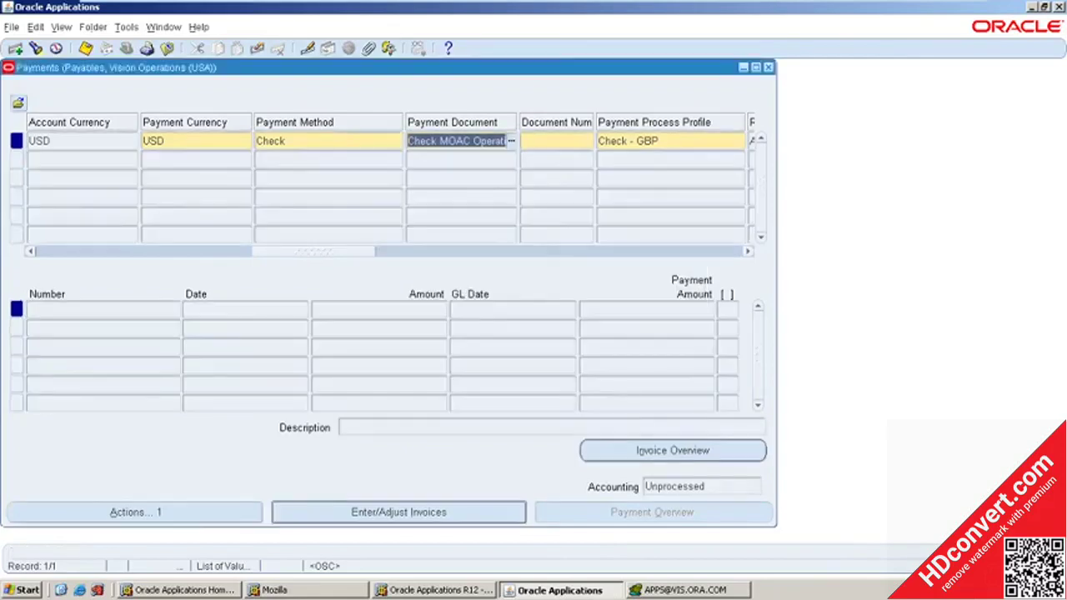
{"action": "left_click", "coordinate": [511, 140]}
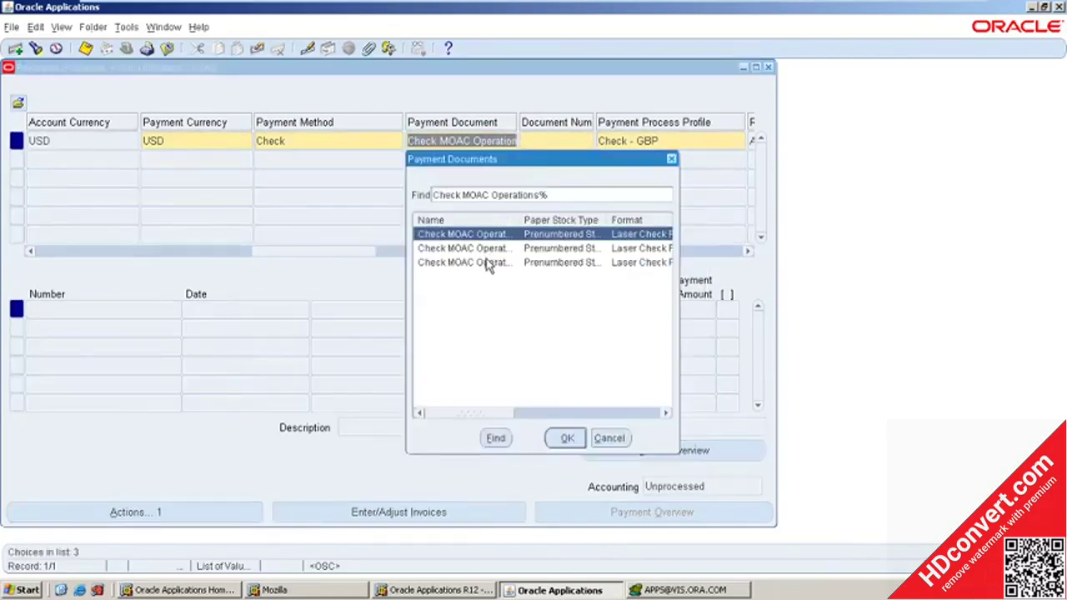
{"action": "double_click", "coordinate": [490, 253]}
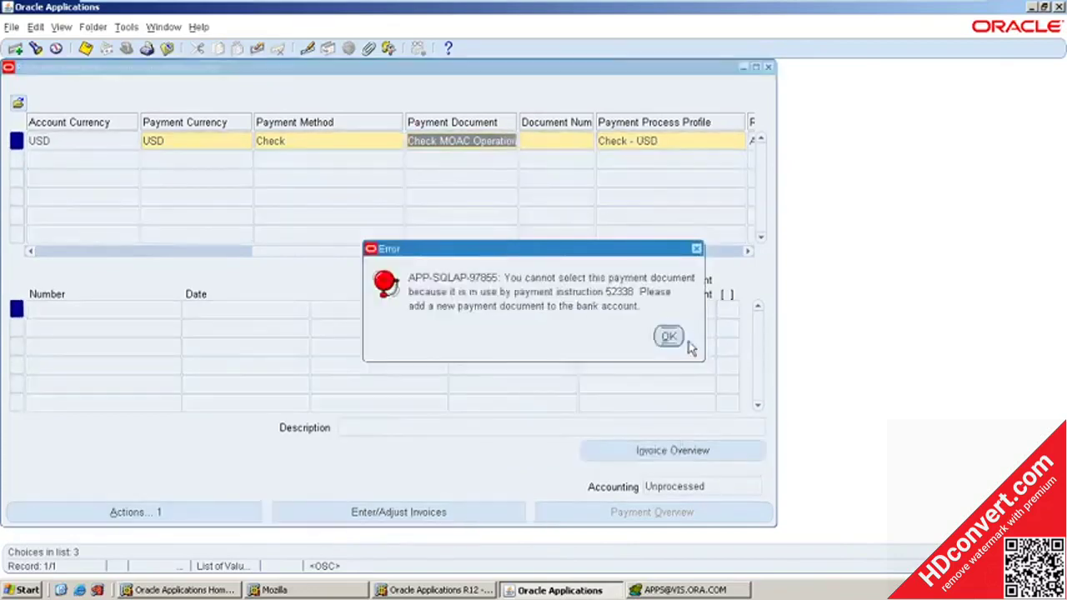
{"action": "left_click", "coordinate": [669, 335]}
{"action": "left_click", "coordinate": [510, 142]}
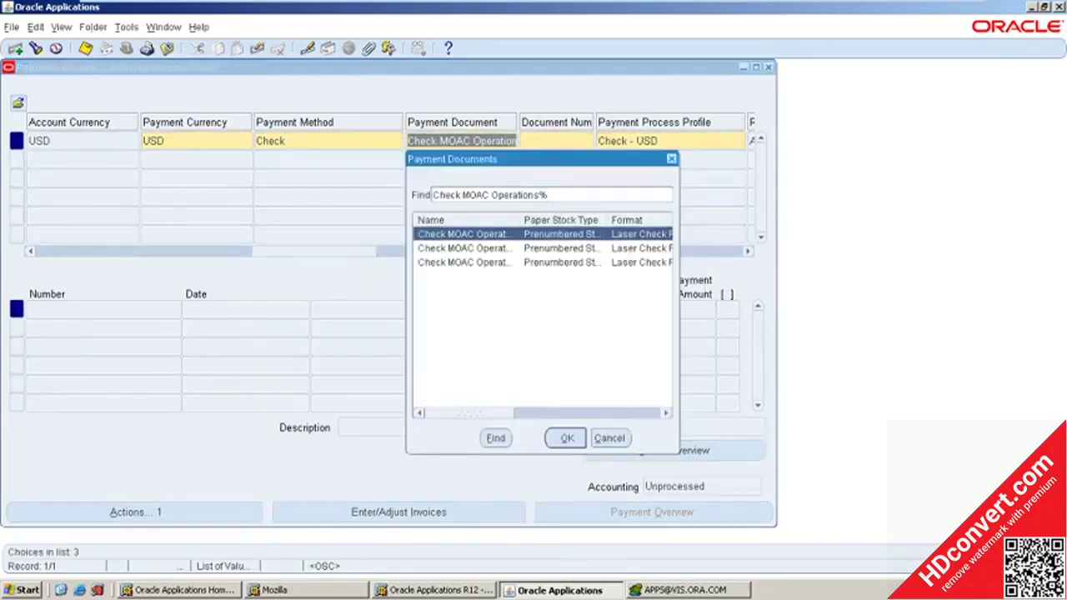
{"action": "double_click", "coordinate": [510, 263]}
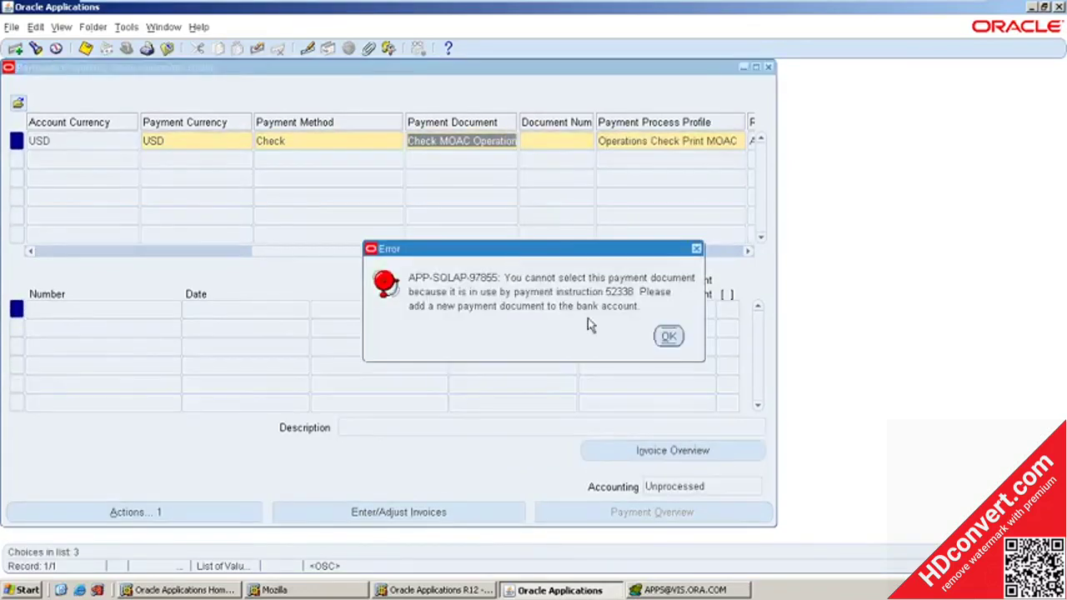
{"action": "left_click", "coordinate": [669, 338]}
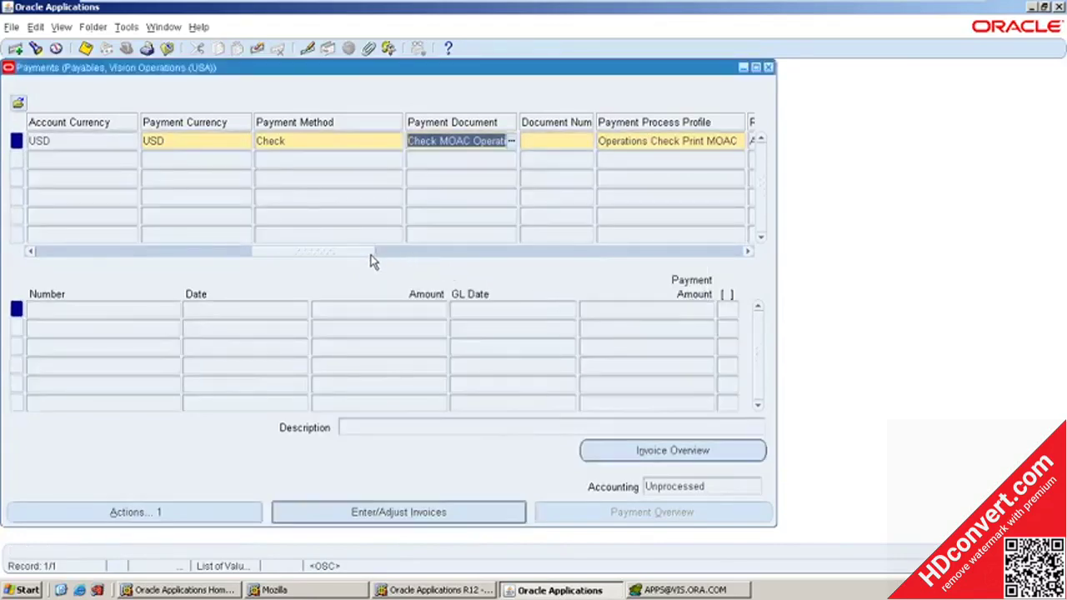
Search the payment documents with only % as the filter and leave the list without choosing one.
{"action": "left_click", "coordinate": [396, 255]}
{"action": "left_click_drag", "start_coordinate": [395, 253], "coordinate": [580, 254]}
{"action": "left_click_drag", "start_coordinate": [471, 252], "coordinate": [377, 252]}
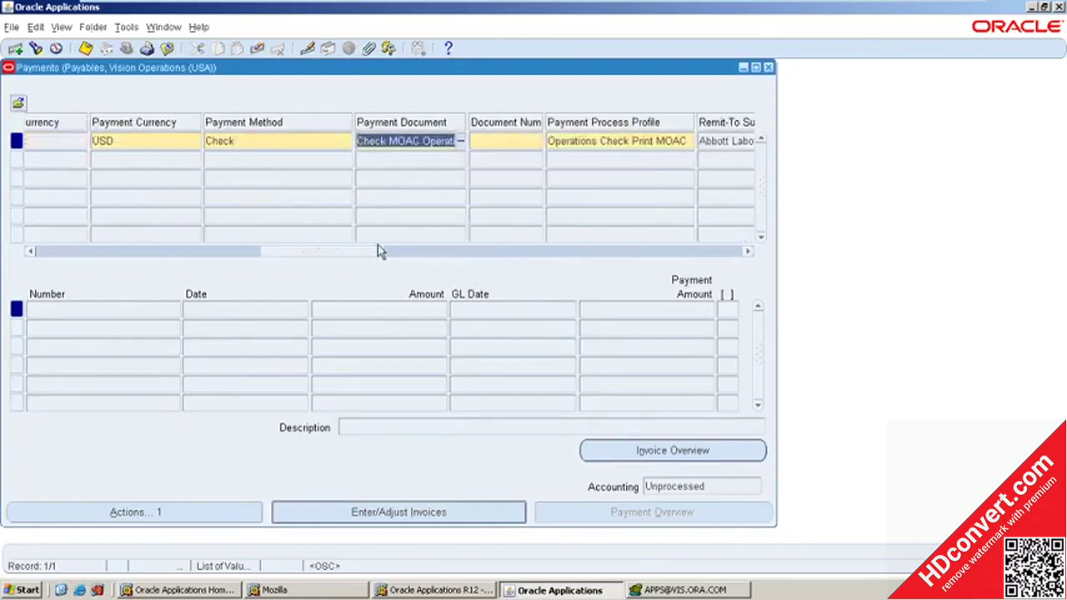
{"action": "left_click", "coordinate": [458, 145]}
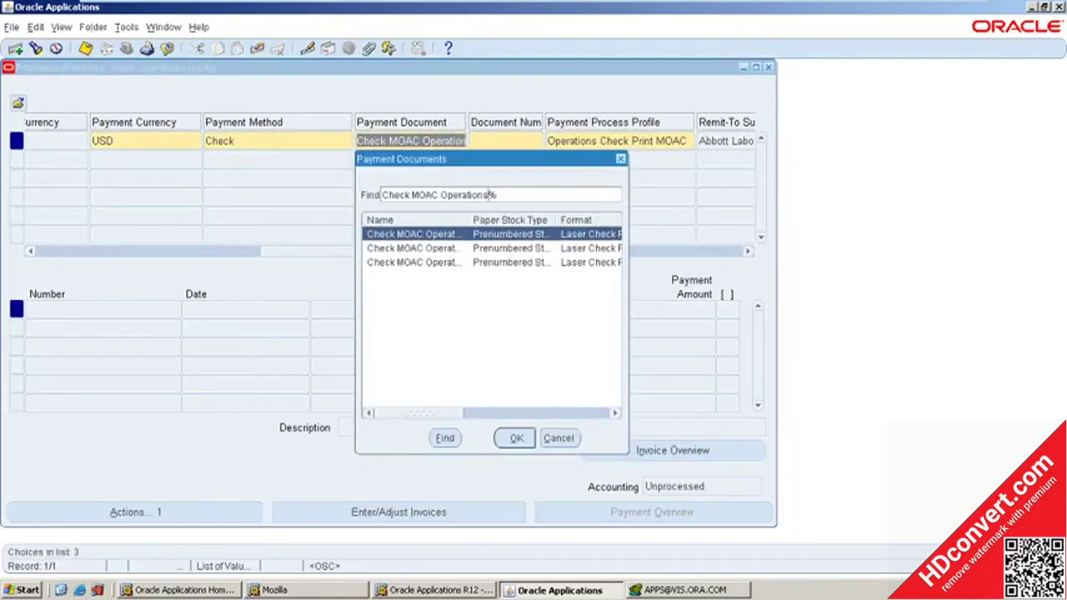
{"action": "key", "text": "BackSpace"}
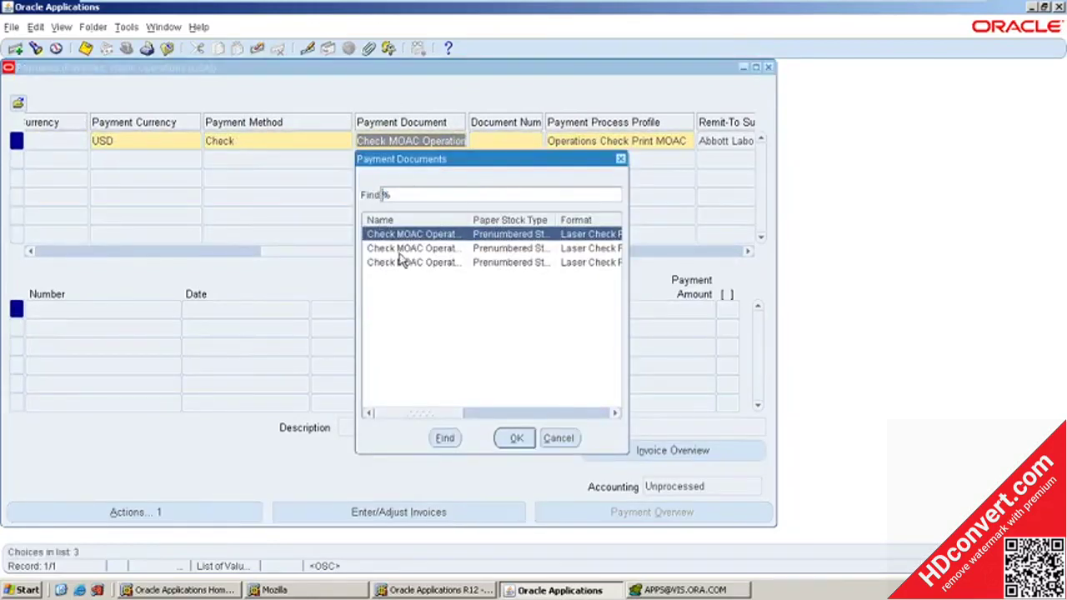
{"action": "left_click", "coordinate": [443, 439]}
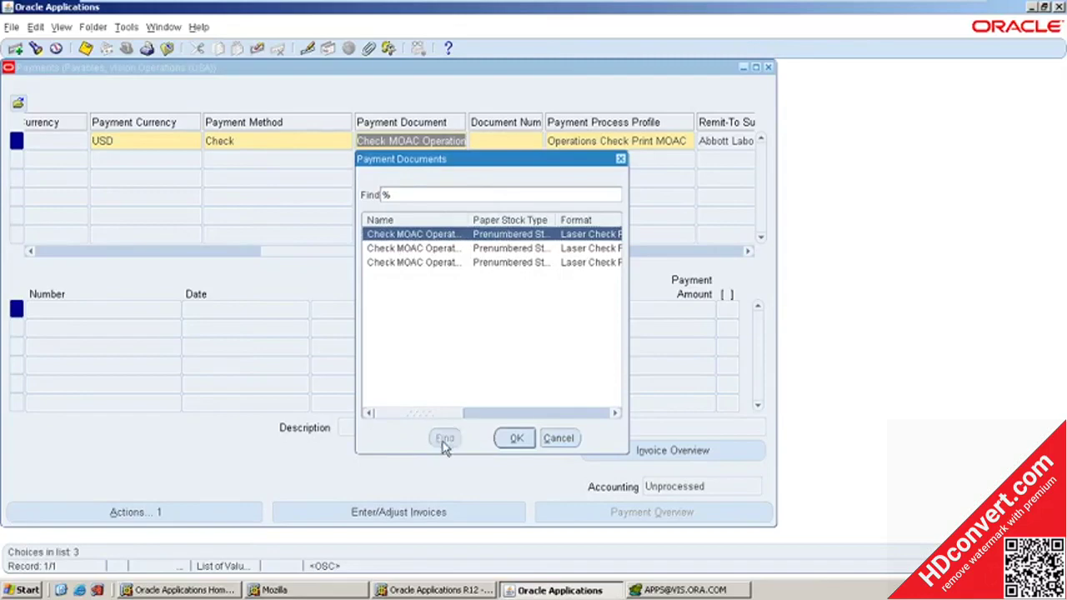
{"action": "left_click", "coordinate": [557, 438]}
Try to open Enter/Adjust Invoices for the Quick payment and dismiss the error.
{"action": "left_click_drag", "start_coordinate": [377, 253], "coordinate": [4, 265]}
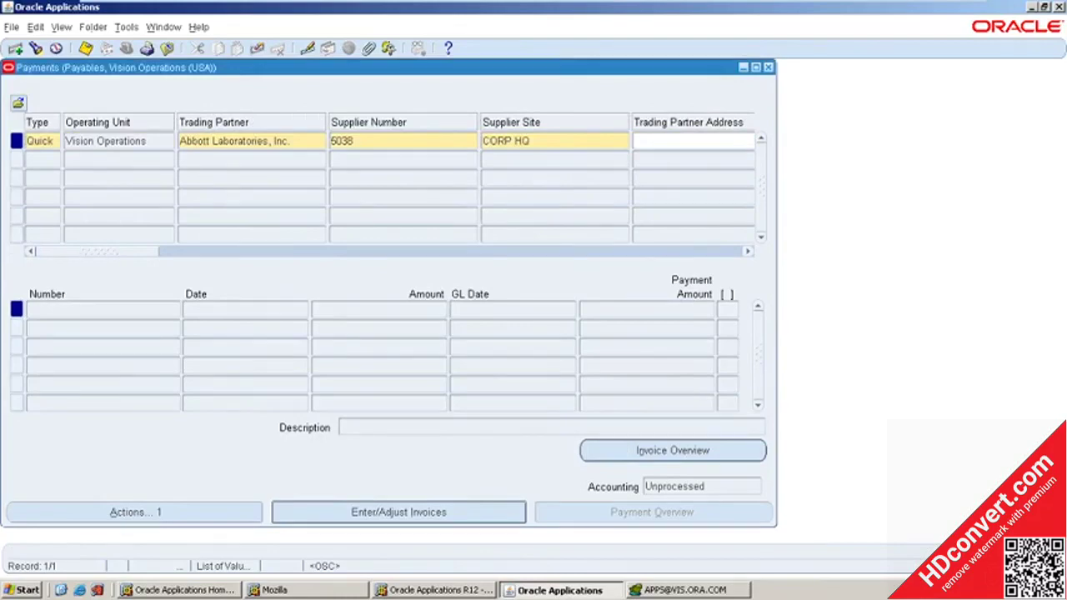
{"action": "left_click", "coordinate": [460, 511]}
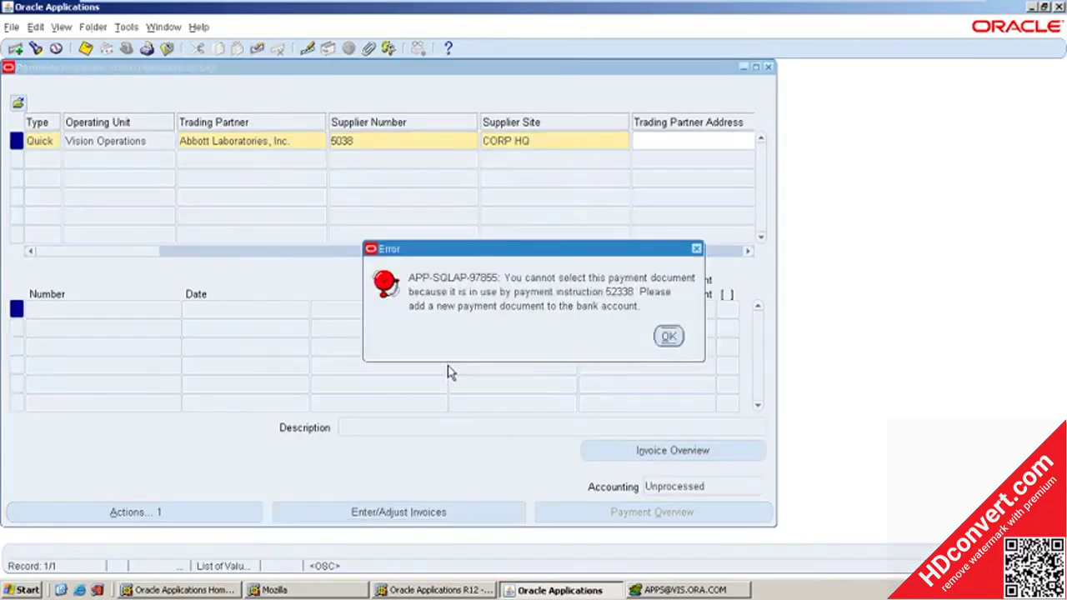
{"action": "left_click", "coordinate": [669, 334]}
Close the Payments form without saving the Quick payment.
{"action": "left_click", "coordinate": [767, 66]}
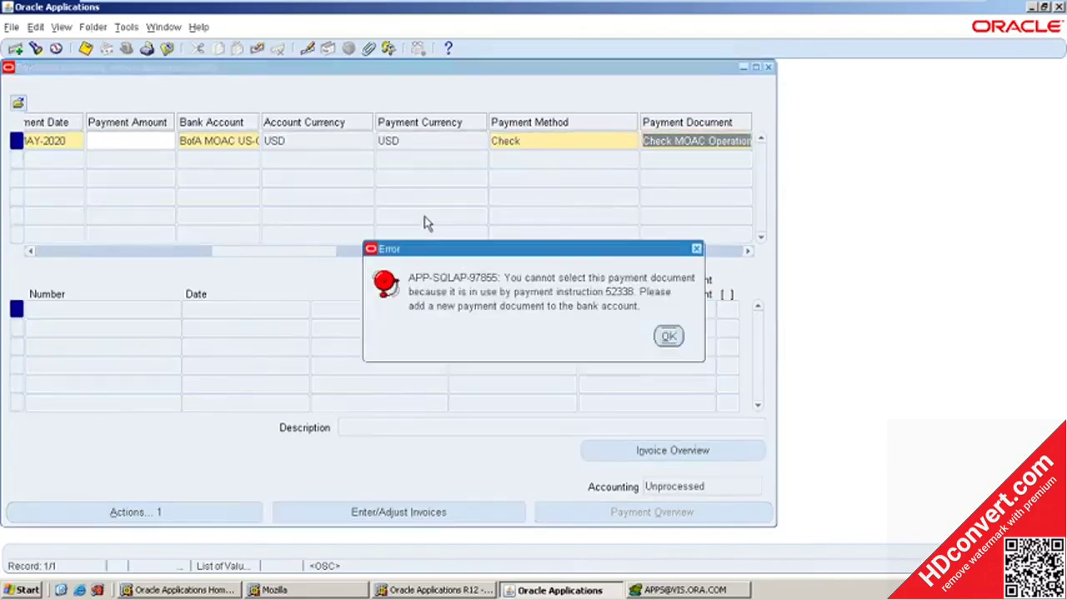
{"action": "left_click", "coordinate": [677, 338]}
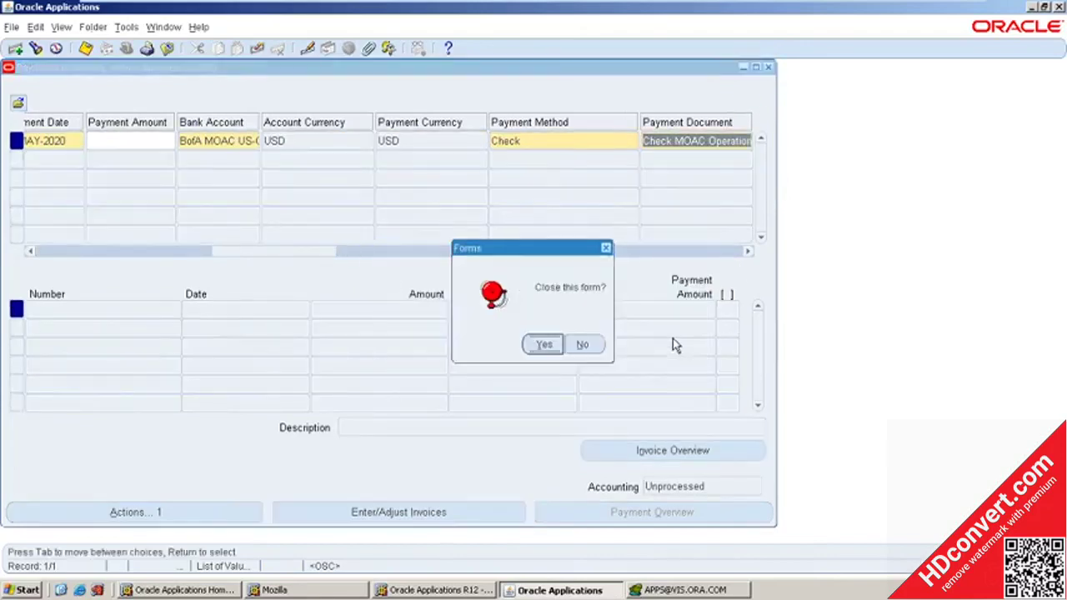
{"action": "left_click", "coordinate": [544, 344]}
Open the Invoice Workbench from the Navigator and put it into query mode.
{"action": "left_click", "coordinate": [450, 173]}
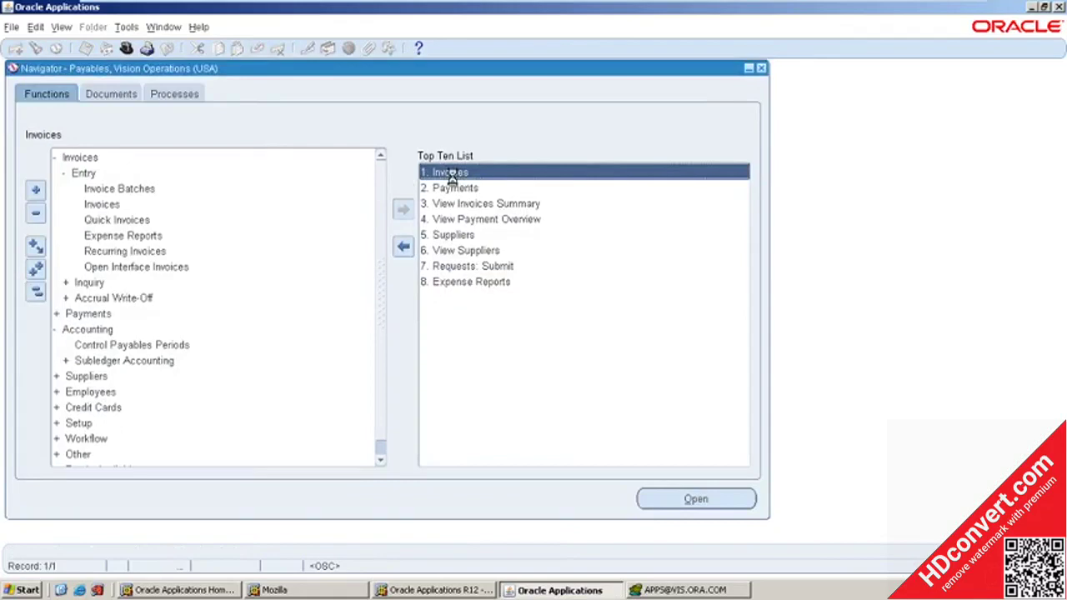
{"action": "double_click", "coordinate": [450, 174]}
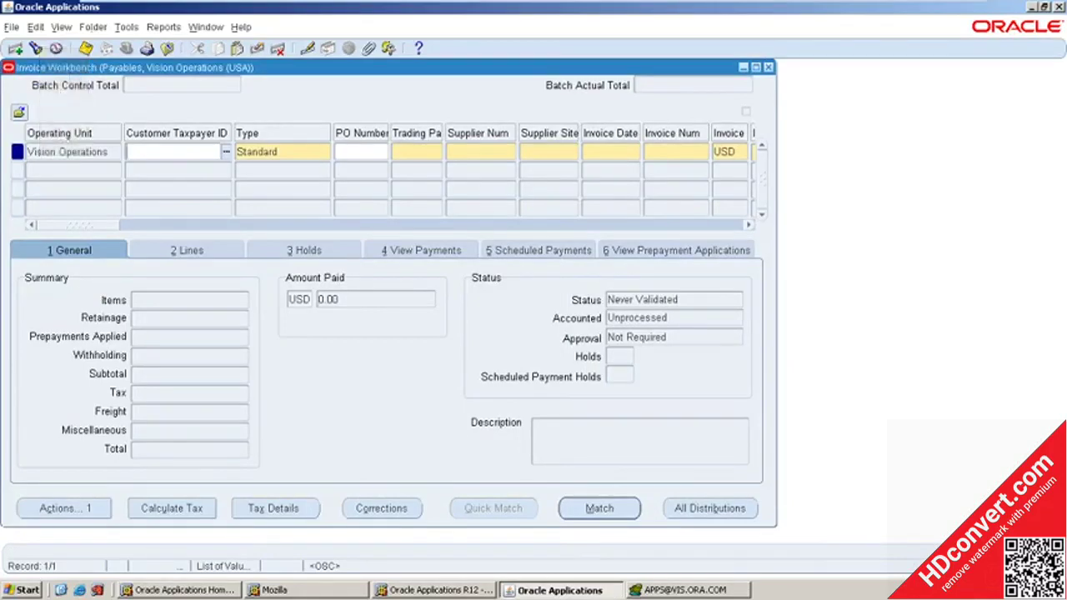
{"action": "key", "text": "F11"}
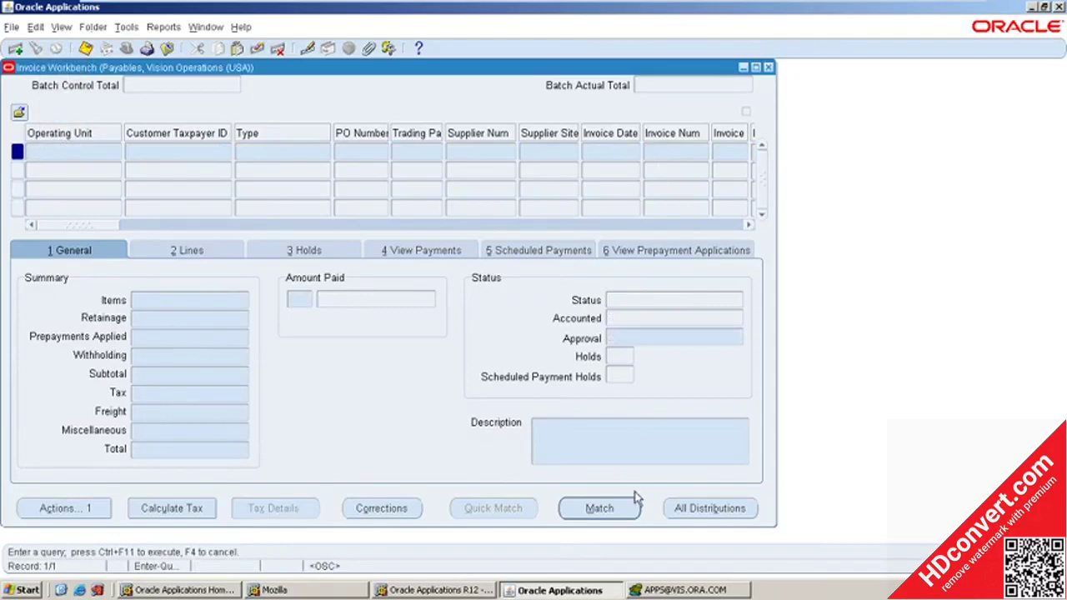
Copy the invoice number NRIT Invoice from the ap_invoices_all query in Toad and query the Invoice Workbench for it.
{"action": "left_click", "coordinate": [679, 590]}
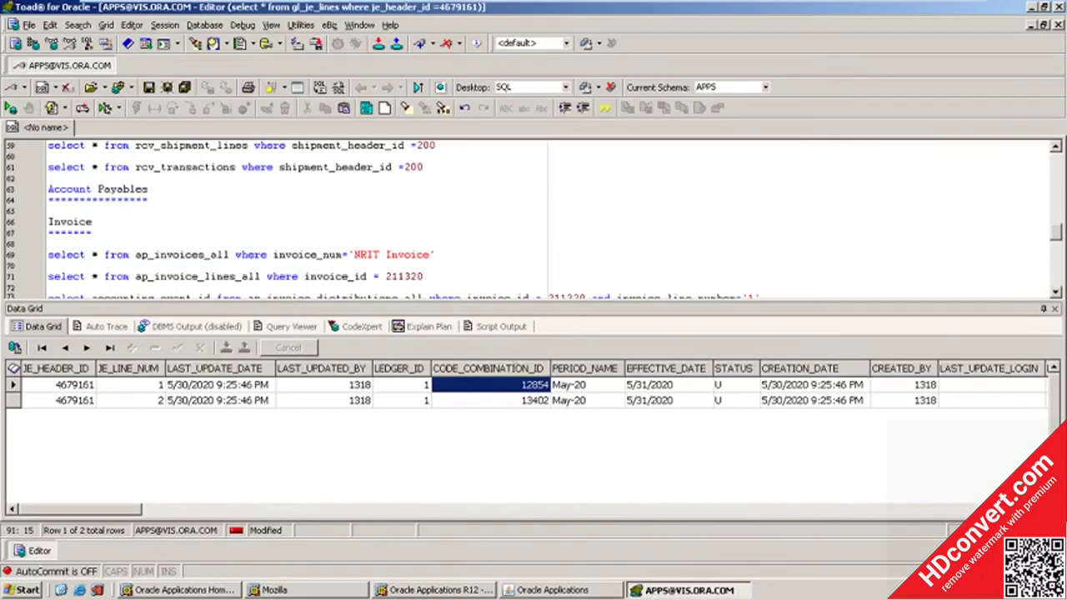
{"action": "left_click_drag", "start_coordinate": [353, 254], "coordinate": [431, 254]}
{"action": "key", "text": "ctrl+c"}
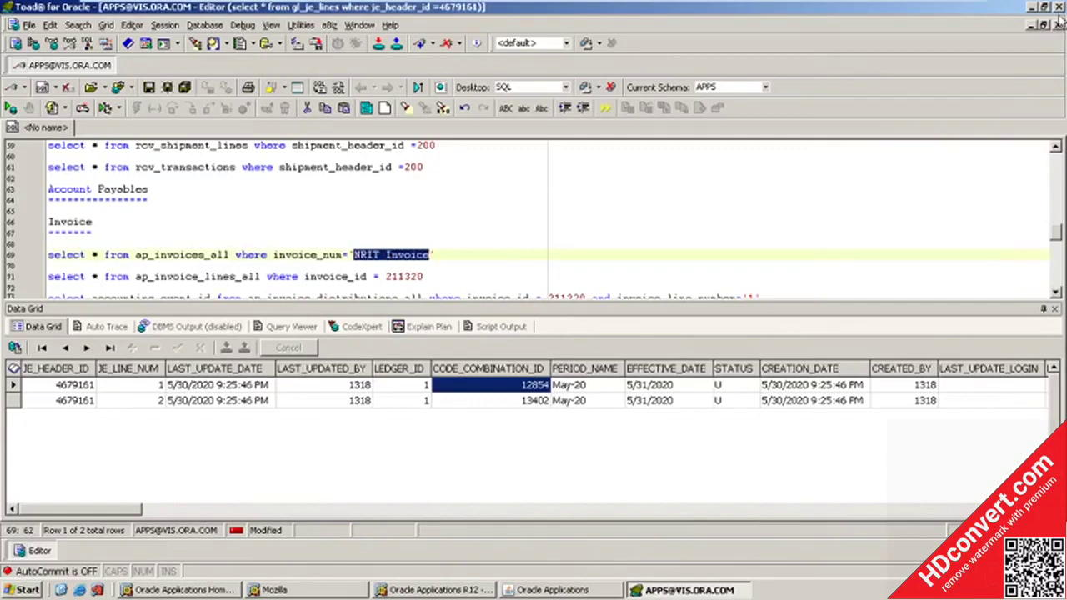
{"action": "left_click", "coordinate": [1031, 6]}
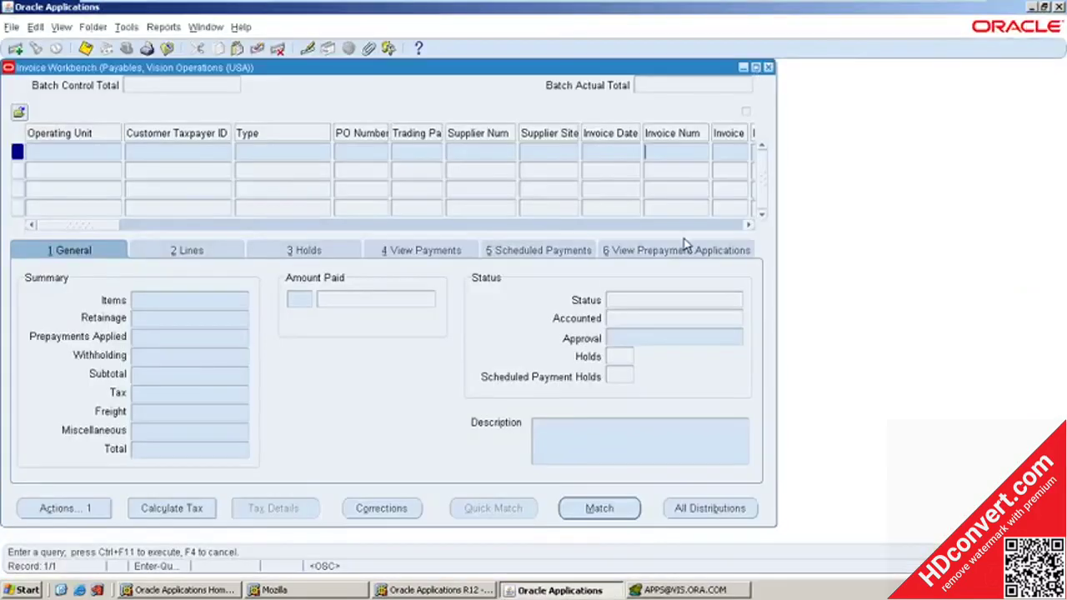
{"action": "key", "text": "ctrl+v"}
{"action": "key", "text": "ctrl+F11"}
Start a Pay in Full payment for NRIT Invoice through its invoice actions.
{"action": "left_click", "coordinate": [46, 513]}
{"action": "left_click", "coordinate": [254, 189]}
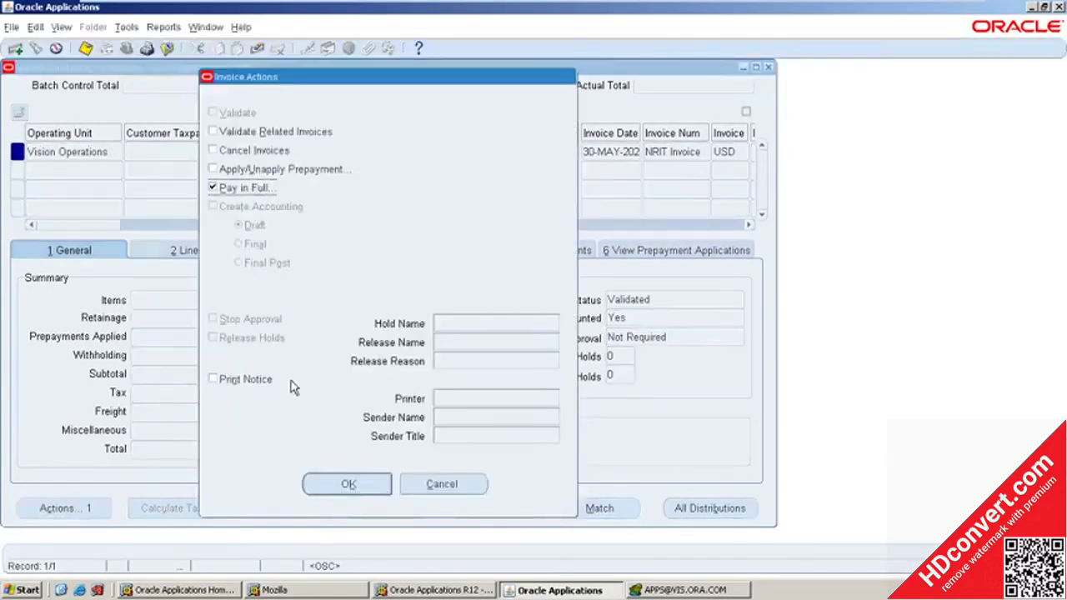
{"action": "left_click", "coordinate": [346, 484]}
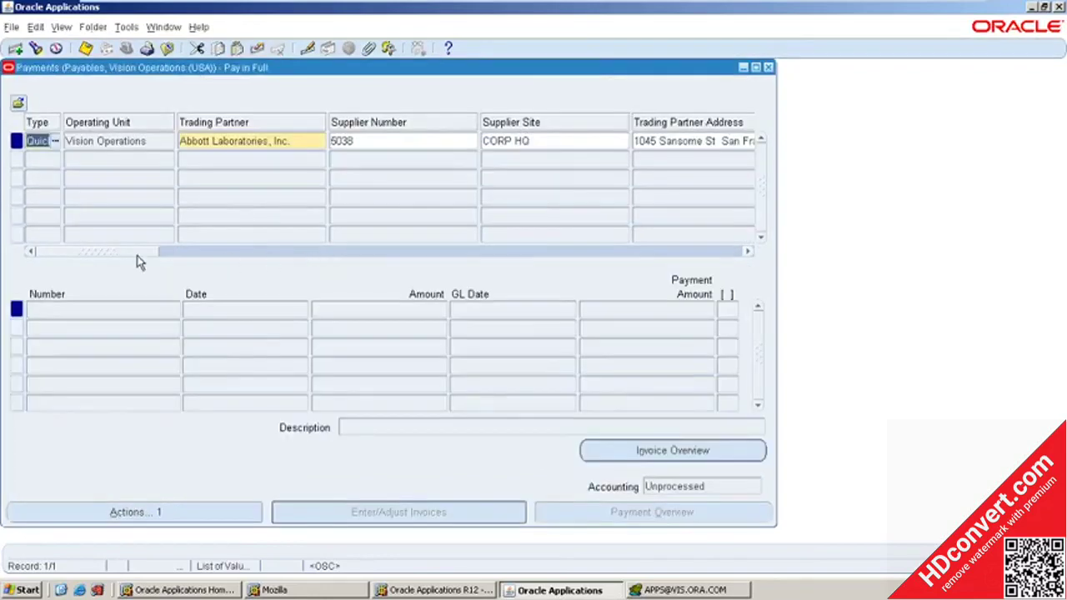
Set the Pay in Full payment's date to 30-MAY-2020.
{"action": "left_click_drag", "start_coordinate": [138, 253], "coordinate": [256, 254]}
{"action": "left_click", "coordinate": [429, 141]}
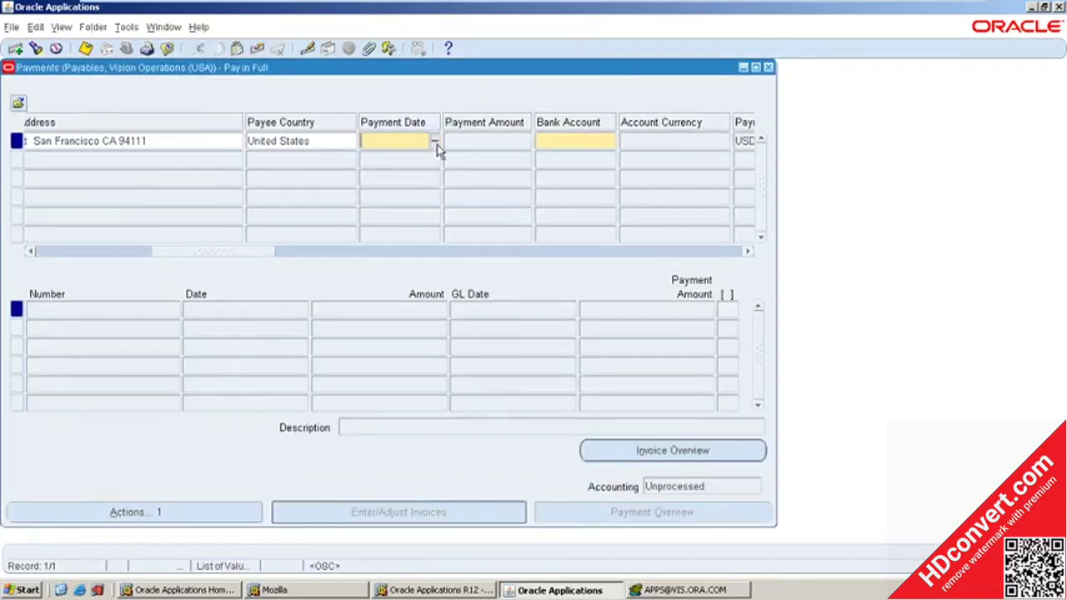
{"action": "left_click", "coordinate": [436, 141]}
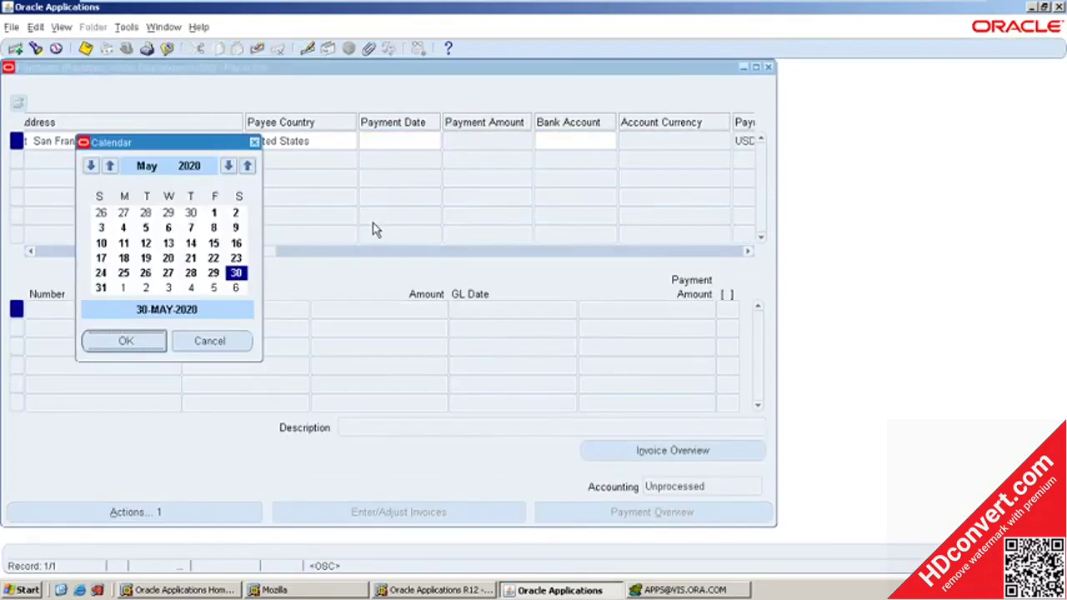
{"action": "left_click", "coordinate": [158, 342]}
{"action": "key", "text": "Tab"}
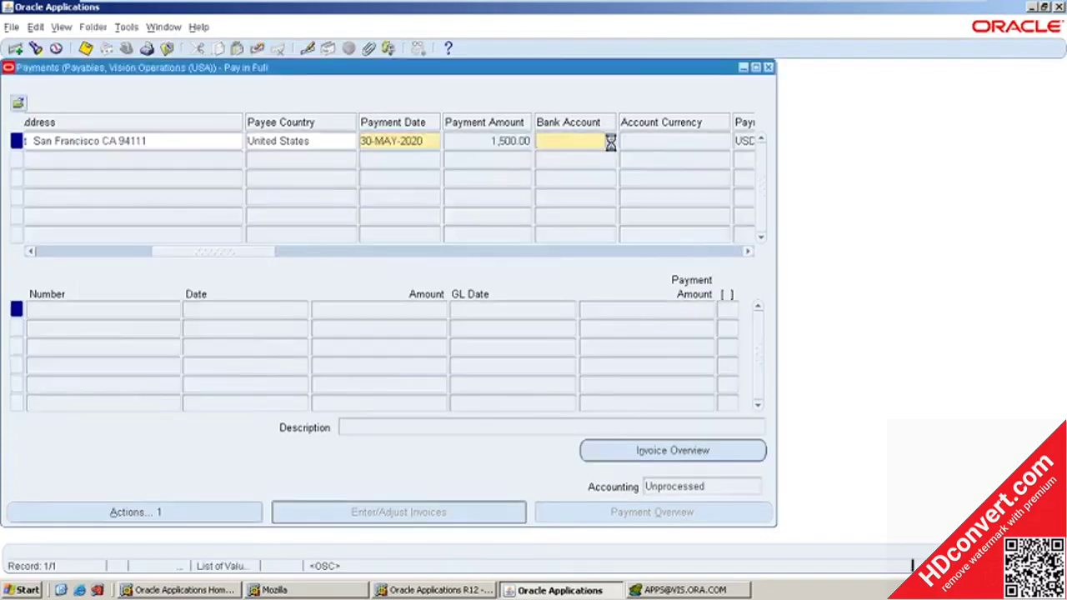
List all bank accounts and choose US Main A/C for the Pay in Full payment.
{"action": "left_click", "coordinate": [610, 140]}
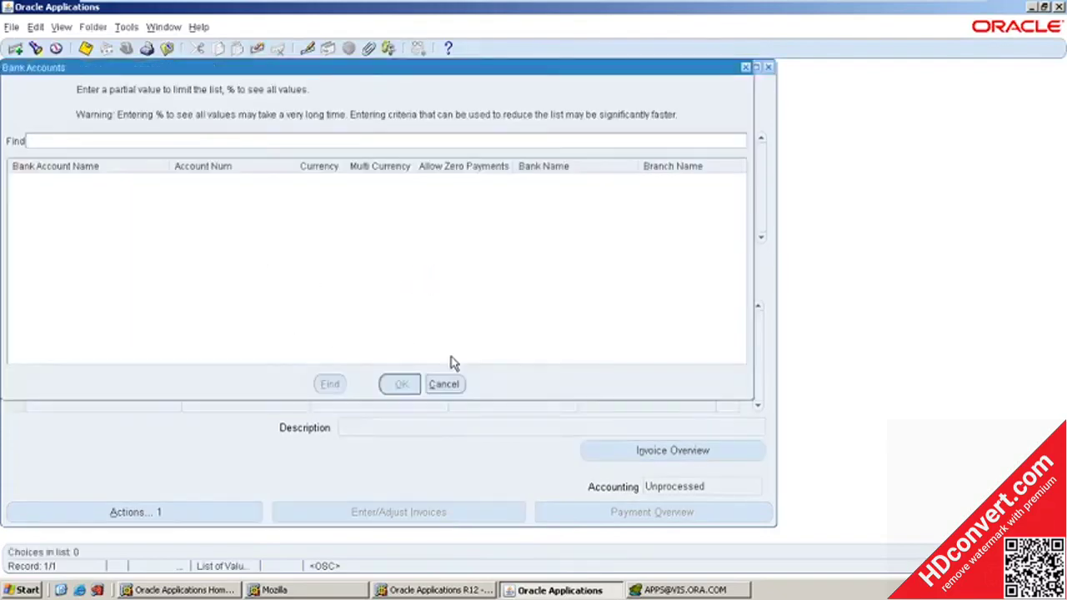
{"action": "type", "text": "%"}
{"action": "key", "text": "Return"}
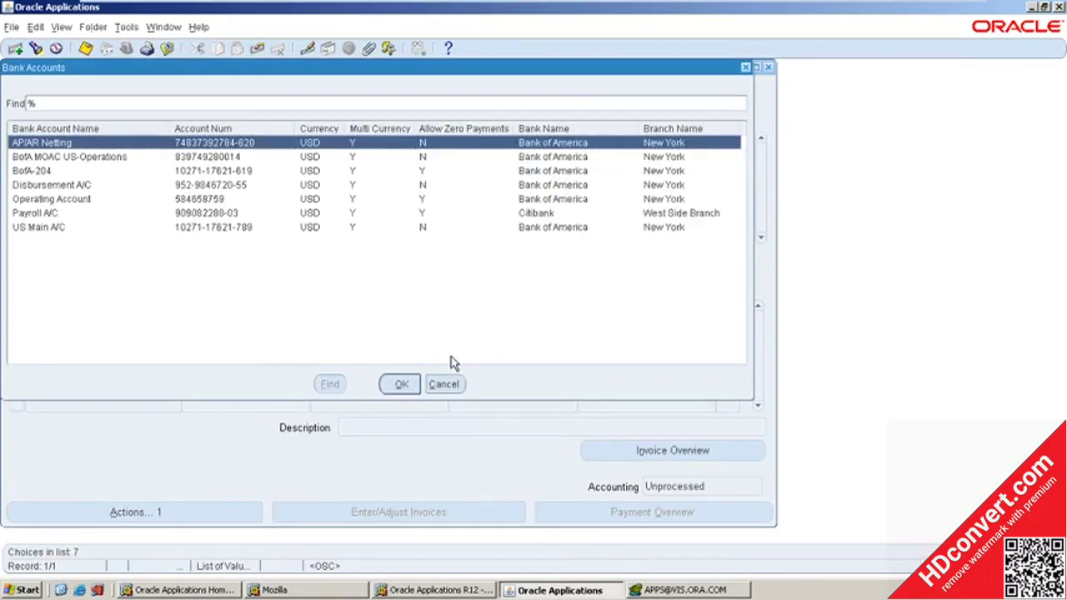
{"action": "double_click", "coordinate": [74, 228]}
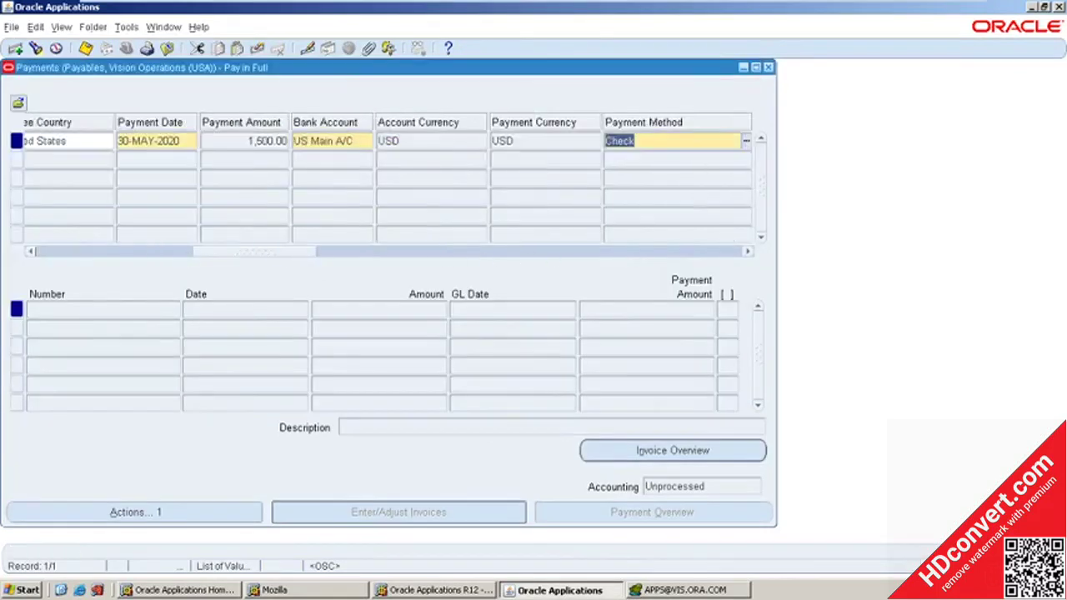
Choose SPS Check NCR Format as the payment process profile for the Quick payment.
{"action": "left_click_drag", "start_coordinate": [307, 255], "coordinate": [383, 264]}
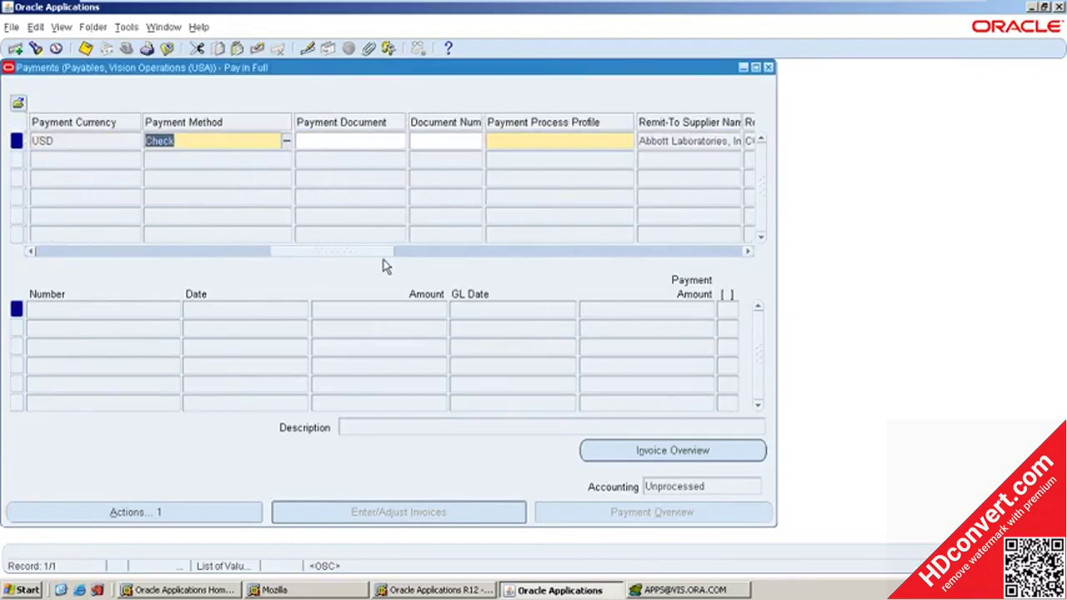
{"action": "left_click", "coordinate": [621, 141]}
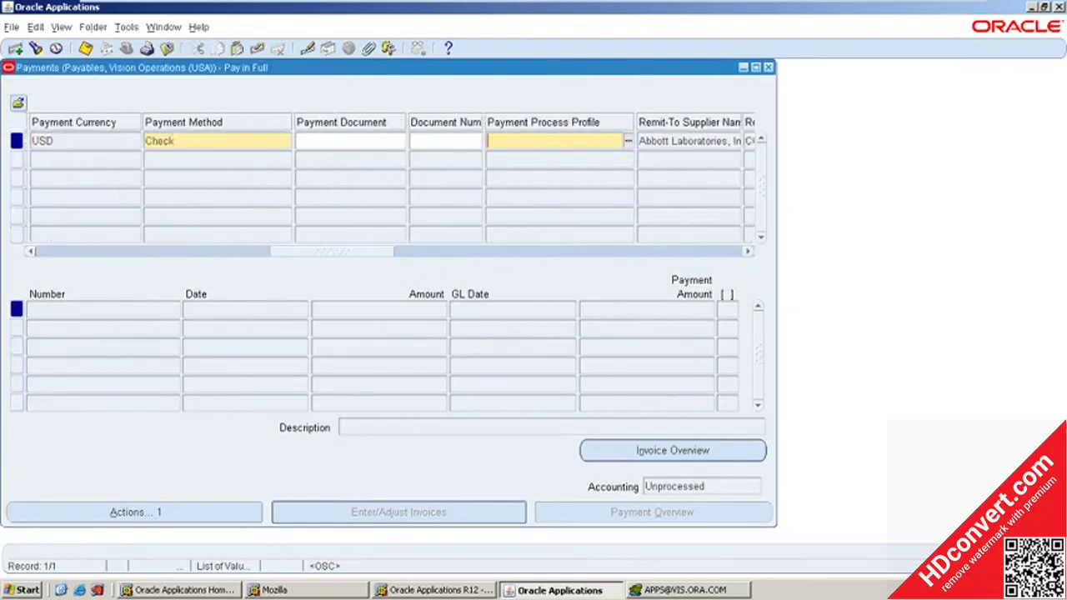
{"action": "left_click", "coordinate": [629, 142]}
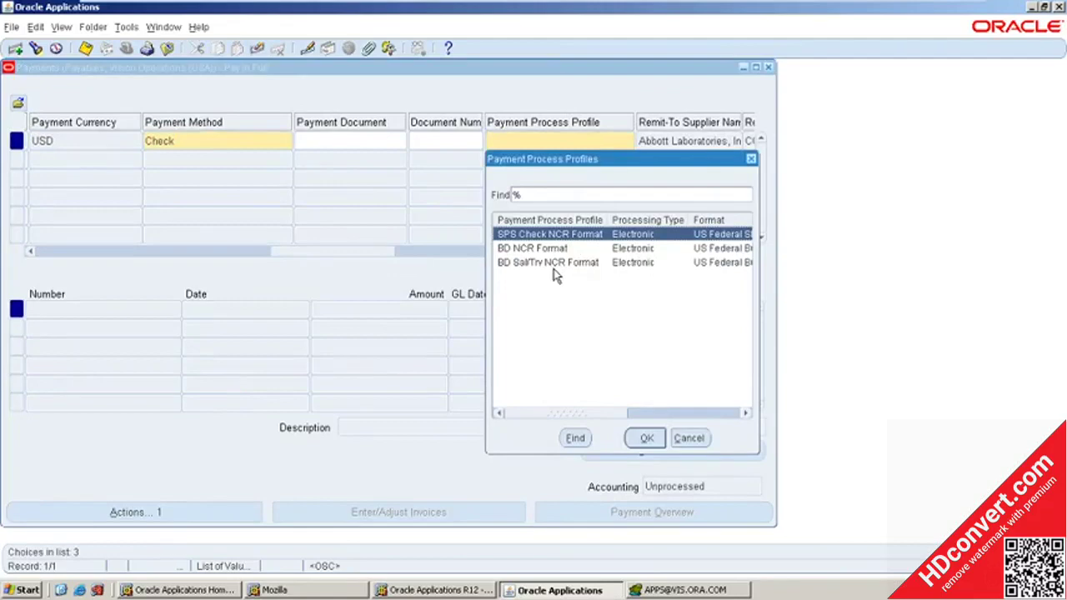
{"action": "double_click", "coordinate": [561, 234]}
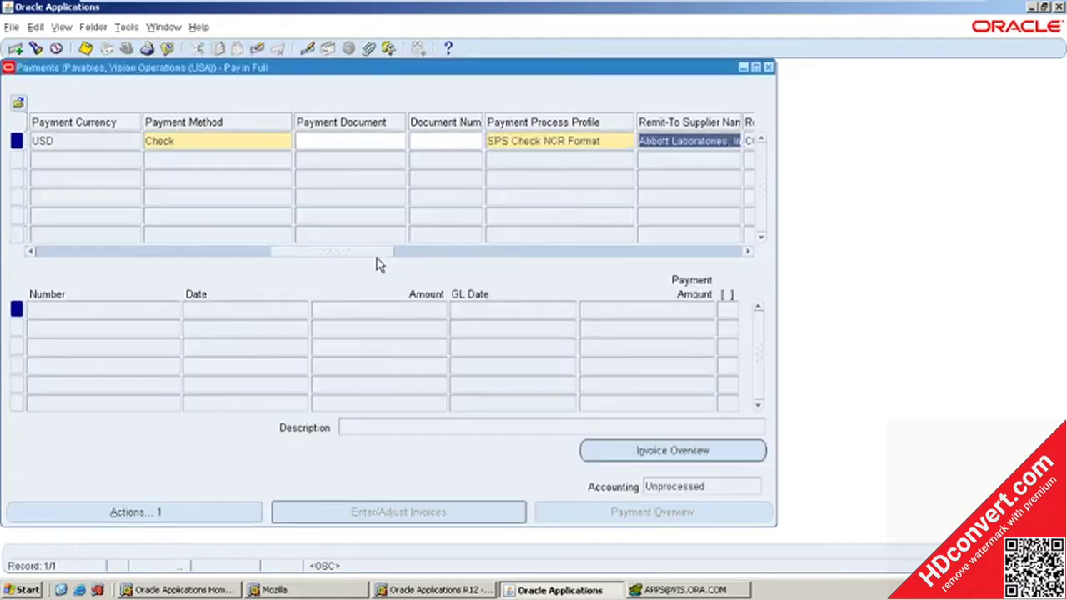
Try to process the Quick payment for Abbott Laboratories, Inc. and dismiss the resulting notes.
{"action": "left_click_drag", "start_coordinate": [456, 259], "coordinate": [69, 261]}
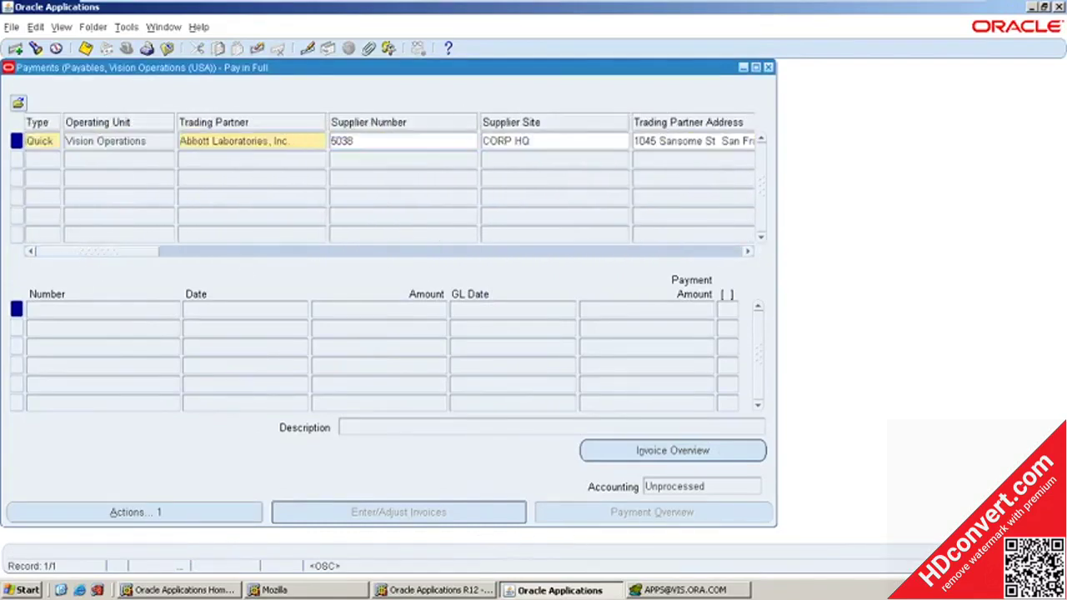
{"action": "left_click", "coordinate": [106, 141]}
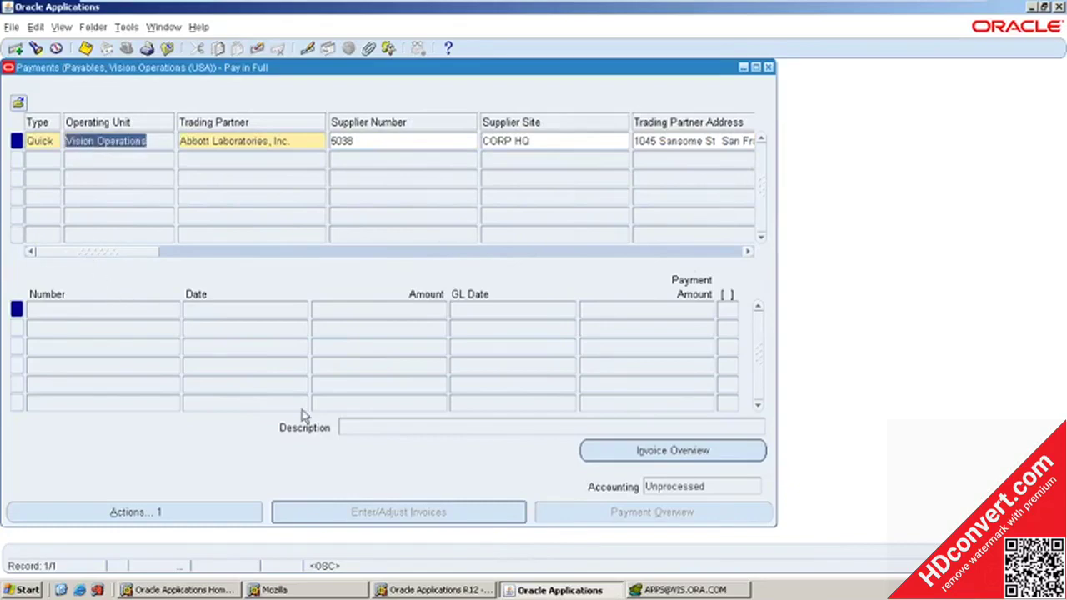
{"action": "left_click", "coordinate": [219, 512]}
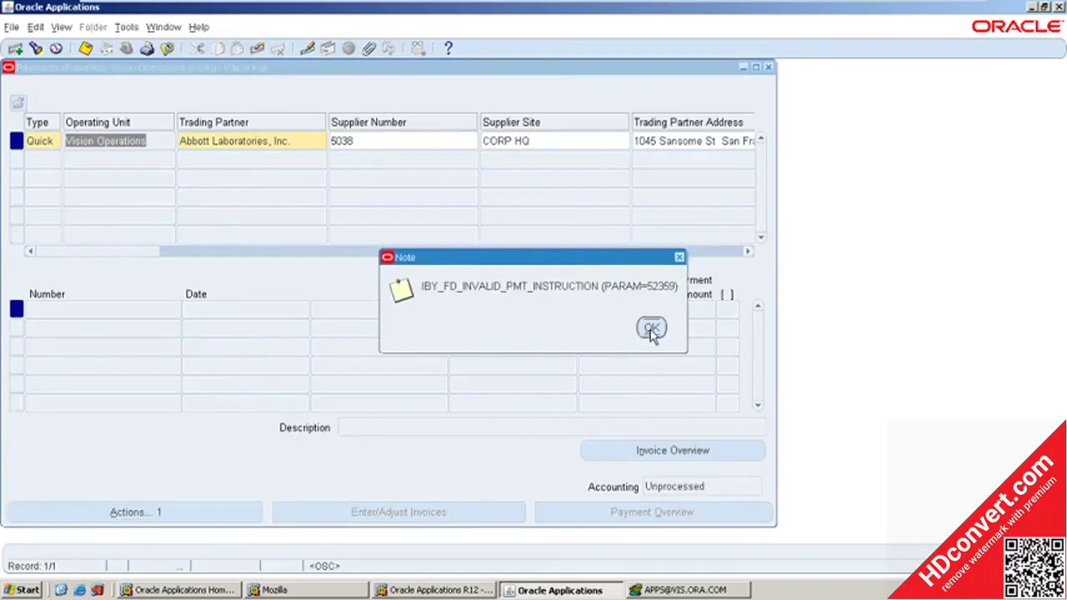
{"action": "left_click", "coordinate": [638, 329]}
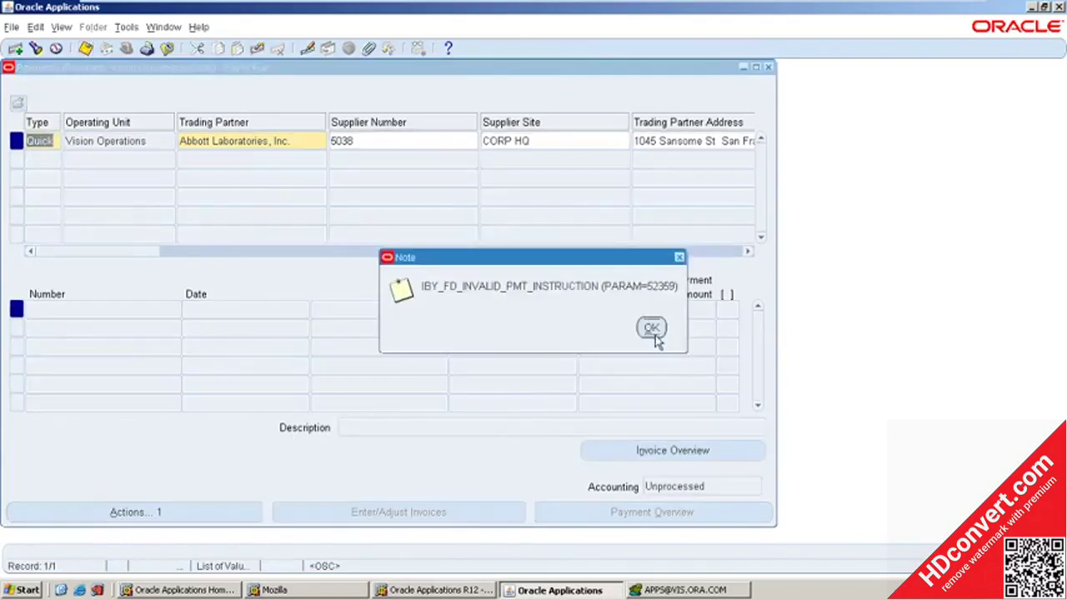
{"action": "left_click", "coordinate": [649, 330]}
{"action": "left_click", "coordinate": [633, 326]}
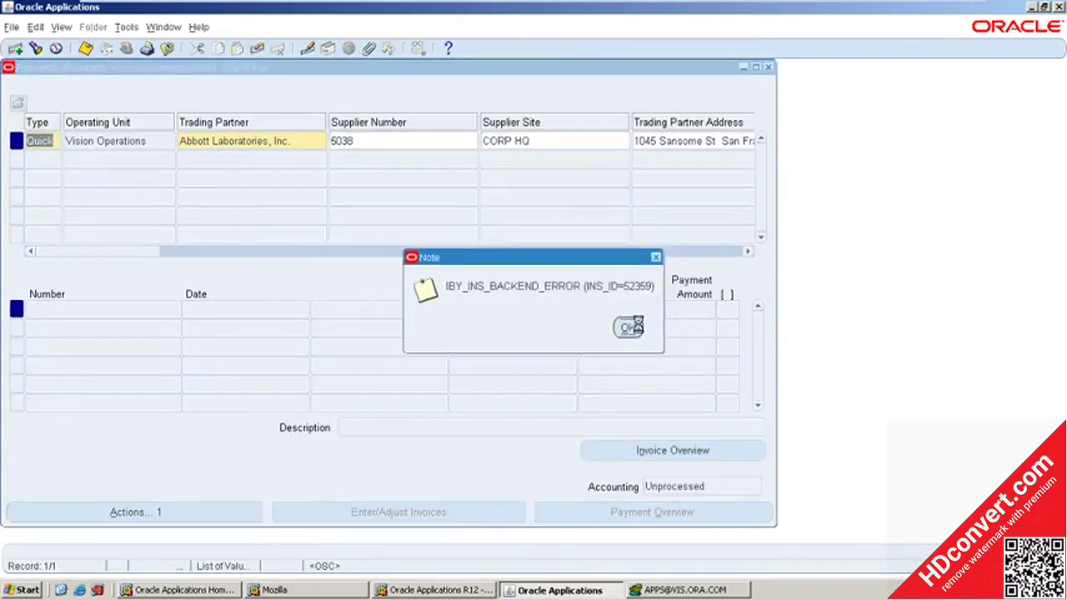
{"action": "left_click", "coordinate": [653, 327]}
{"action": "left_click", "coordinate": [628, 327]}
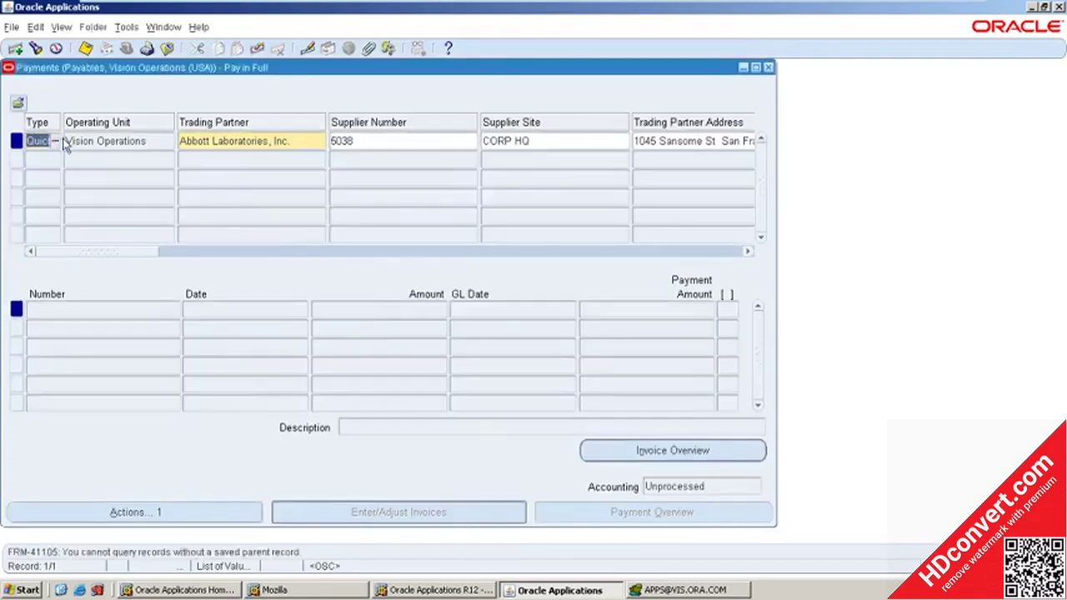
Change the payment's type to Manual and try to save it.
{"action": "left_click", "coordinate": [57, 142]}
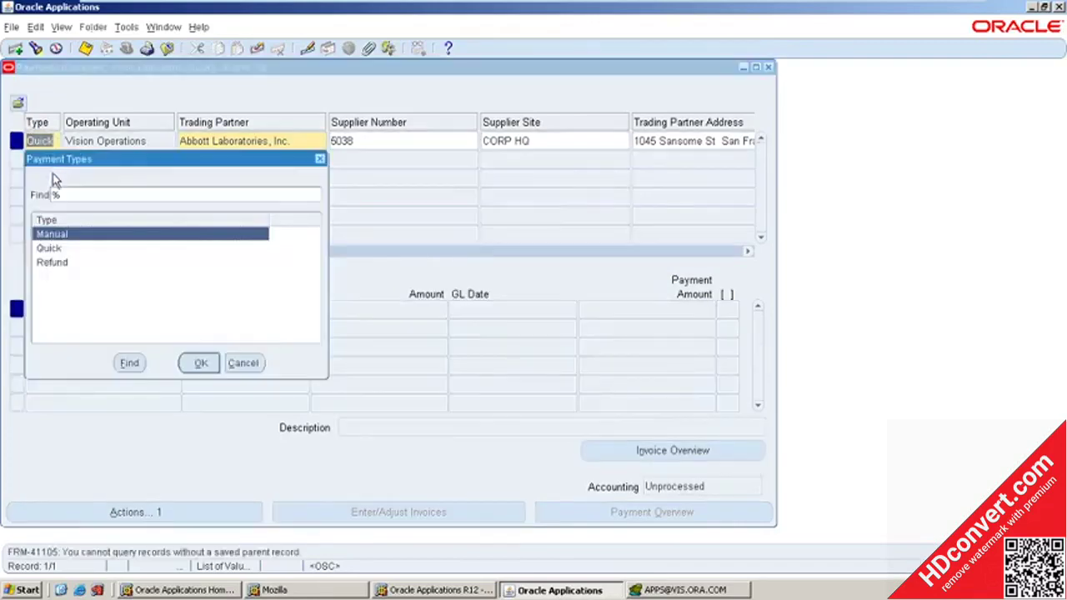
{"action": "left_click", "coordinate": [200, 364]}
{"action": "left_click", "coordinate": [84, 52]}
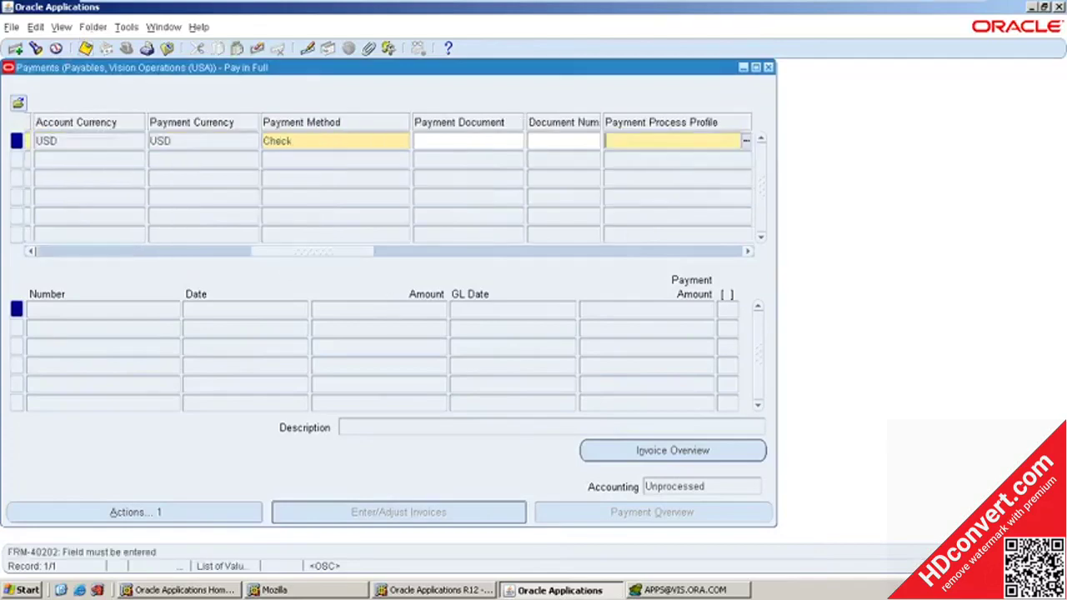
Save the Manual payment with the SPS Check NCR Format payment process profile and check its document number.
{"action": "left_click", "coordinate": [747, 141]}
{"action": "left_click", "coordinate": [765, 438]}
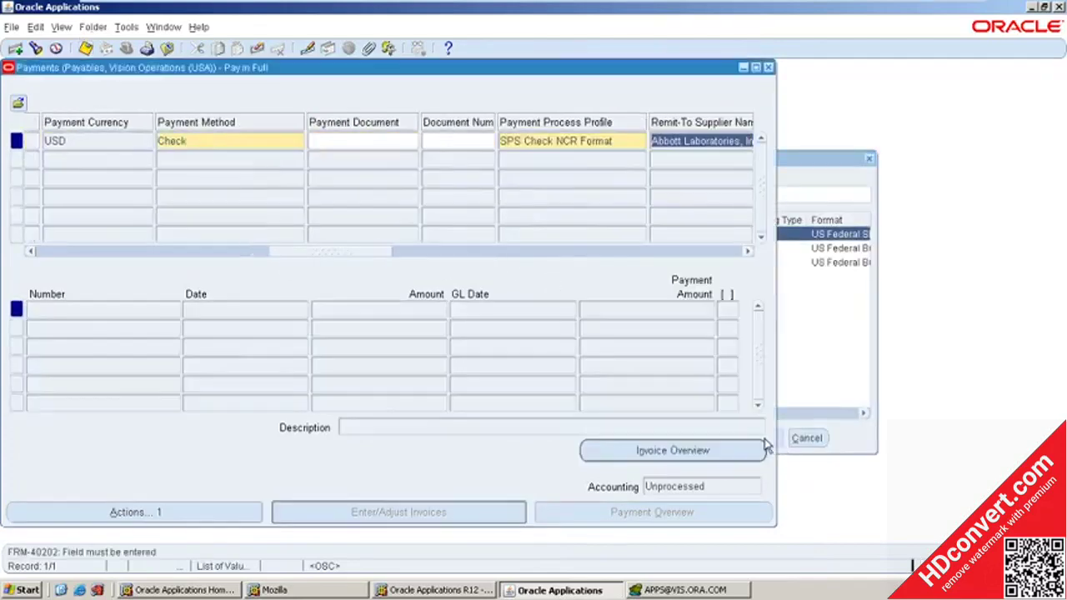
{"action": "left_click", "coordinate": [84, 51]}
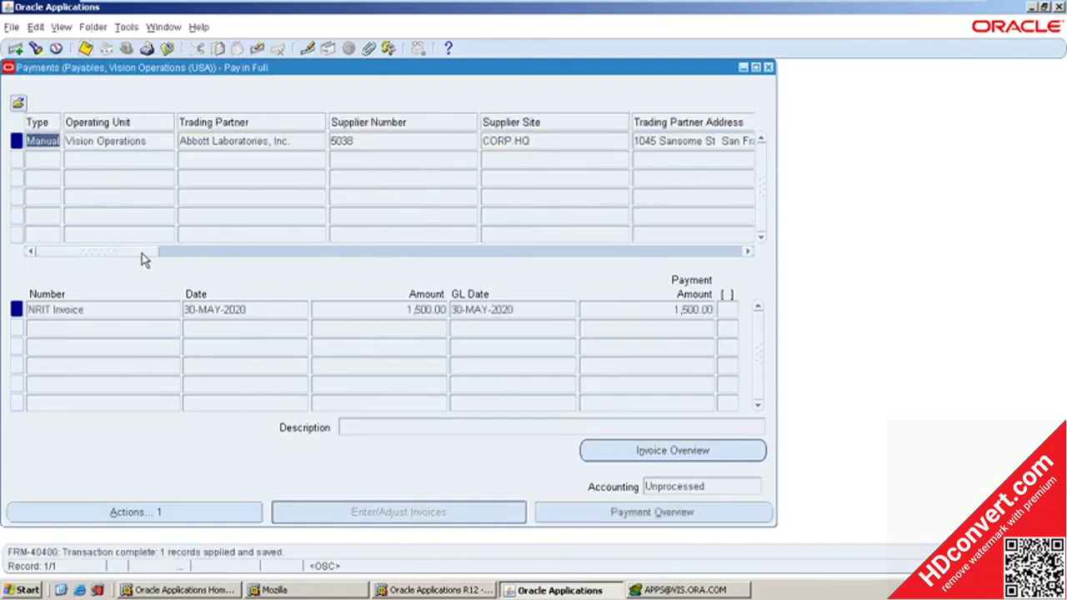
{"action": "left_click_drag", "start_coordinate": [142, 261], "coordinate": [362, 275]}
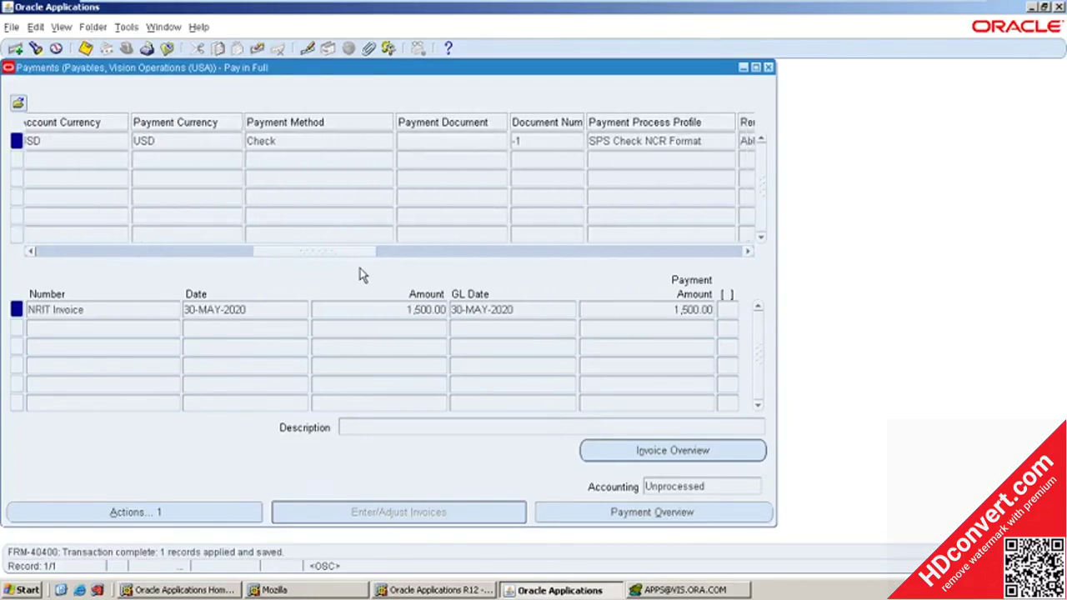
{"action": "left_click", "coordinate": [533, 141]}
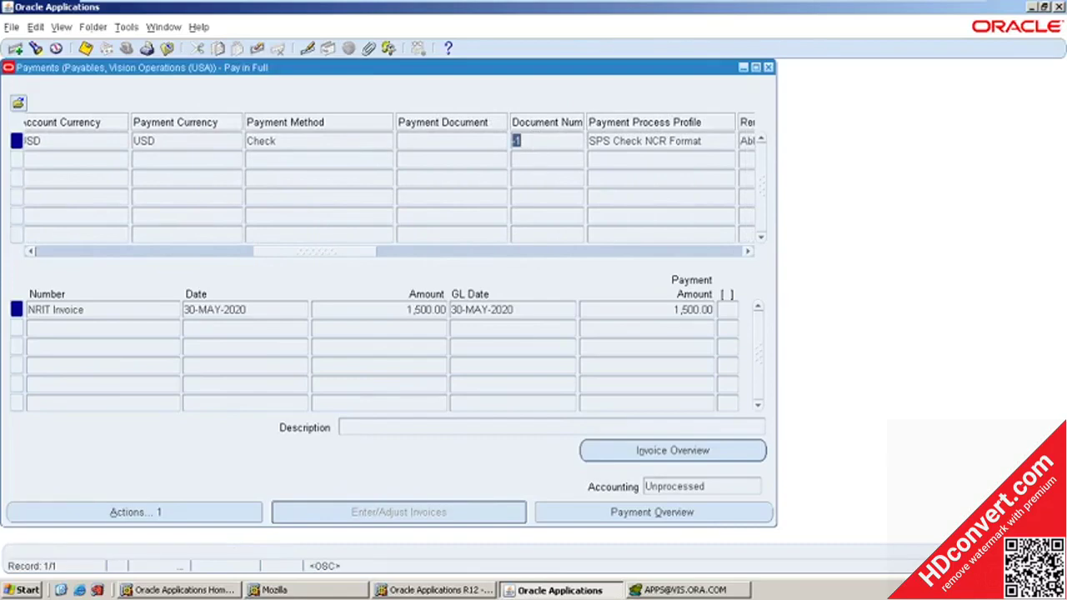
Switch to Toad and insert blank lines between the ap_invoice_distributions_all query and the SLA Tables heading.
{"action": "left_click", "coordinate": [694, 593]}
{"action": "scroll", "coordinate": [333, 216], "scroll_direction": "down", "scroll_amount": 6}
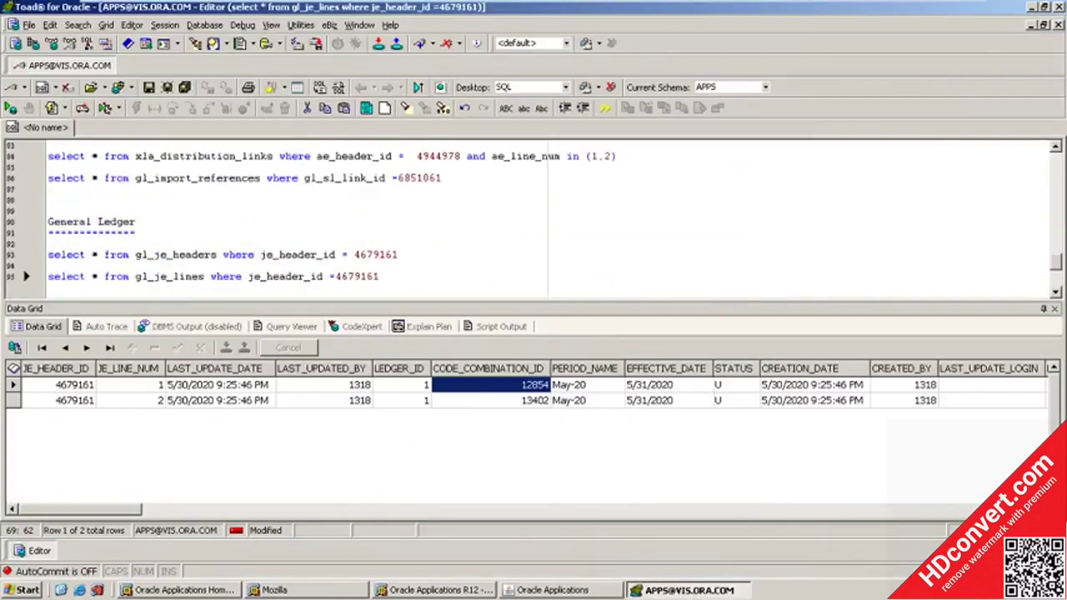
{"action": "scroll", "coordinate": [333, 217], "scroll_direction": "down", "scroll_amount": 4}
{"action": "scroll", "coordinate": [333, 217], "scroll_direction": "up", "scroll_amount": 8}
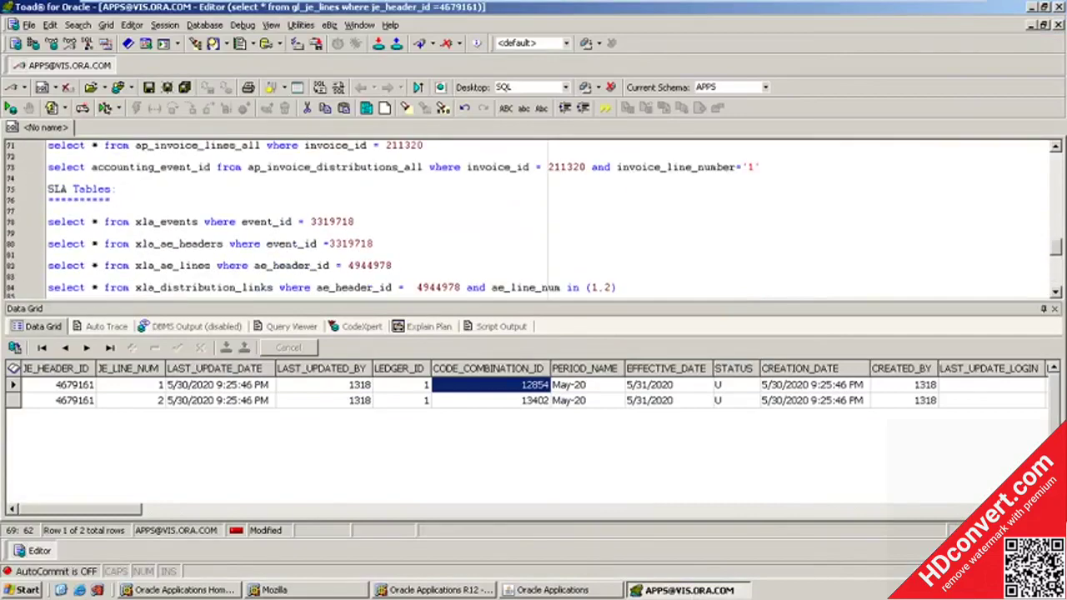
{"action": "scroll", "coordinate": [534, 220], "scroll_direction": "up", "scroll_amount": 2}
{"action": "left_click", "coordinate": [797, 234]}
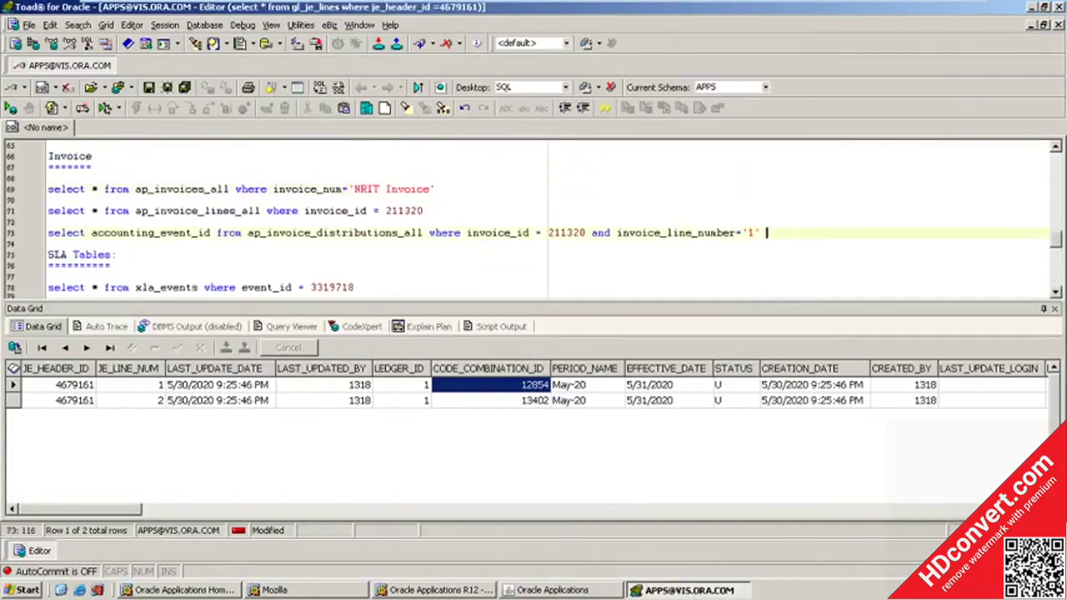
{"action": "key", "text": "Return"}
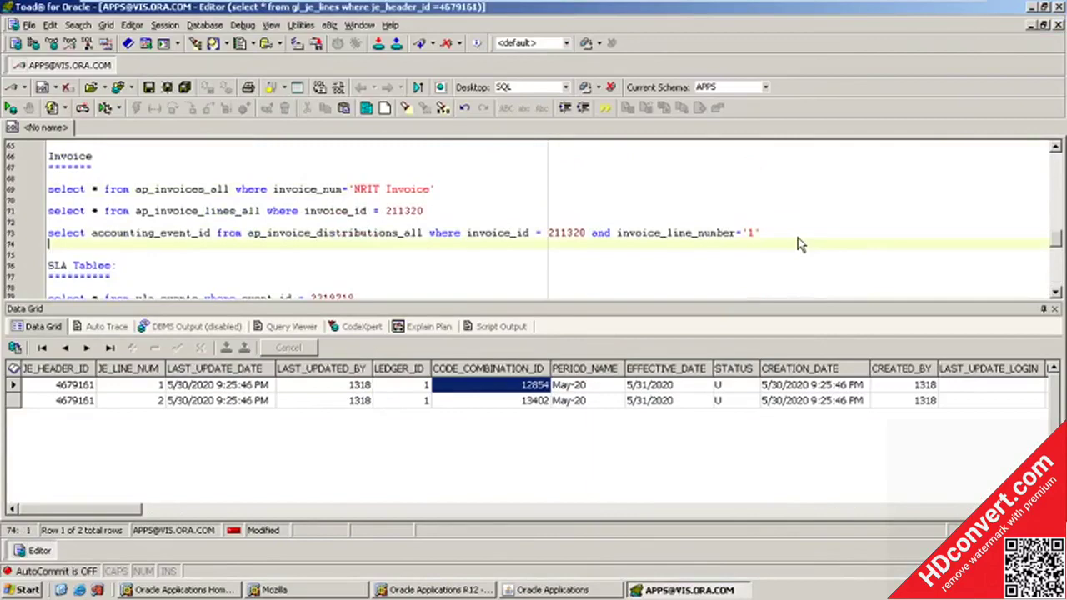
{"action": "key", "text": "Return"}
{"action": "key", "text": "Return"}
{"action": "key", "text": "Up"}
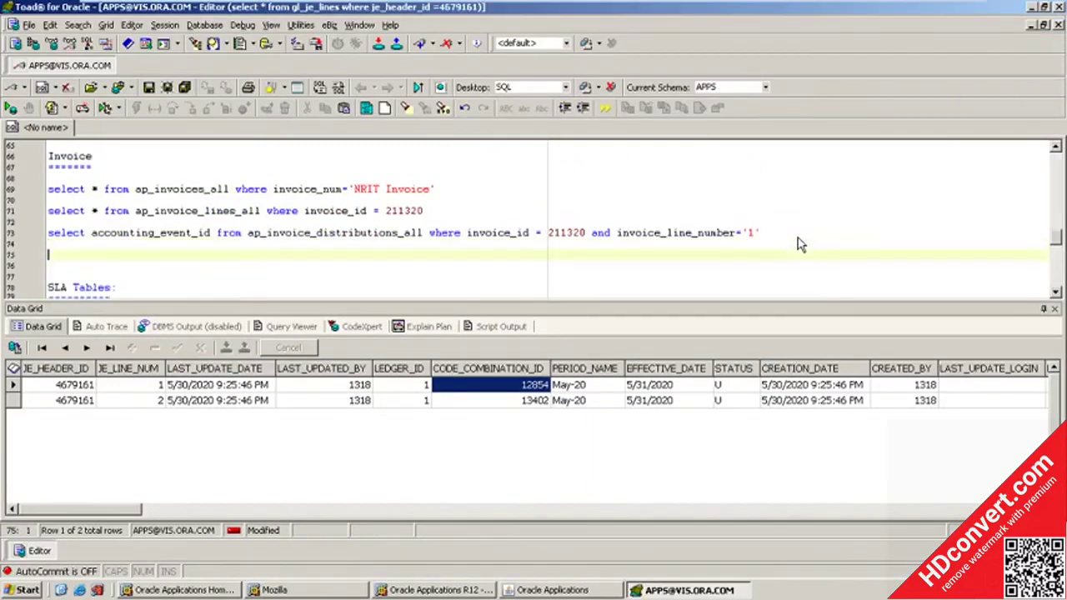
Add a Payments heading underlined with equals signs below the ap_invoice_distributions_all query.
{"action": "type", "text": "select"}
{"action": "key", "text": "BackSpace"}
{"action": "key", "text": "BackSpace"}
{"action": "key", "text": "BackSpace"}
{"action": "key", "text": "BackSpace"}
{"action": "key", "text": "BackSpace"}
{"action": "key", "text": "BackSpace"}
{"action": "type", "text": "Payments"}
{"action": "key", "text": "Return"}
{"action": "type", "text": "========"}
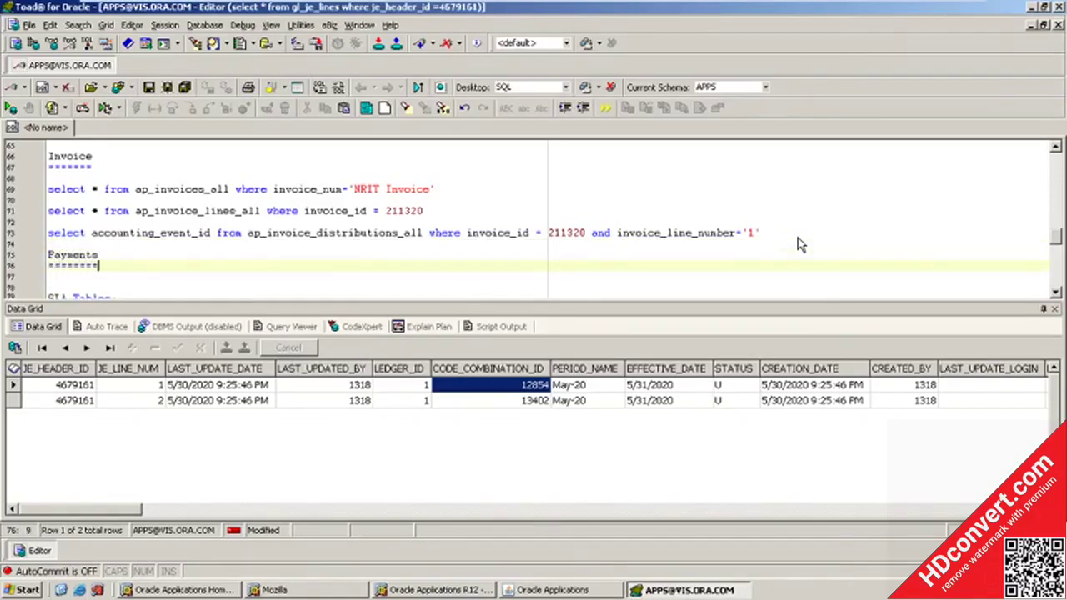
Write a select * query on ap_invoice_payments_all under the Payments heading, leaving its where clause open.
{"action": "key", "text": "Return"}
{"action": "key", "text": "Return"}
{"action": "type", "text": "select "}
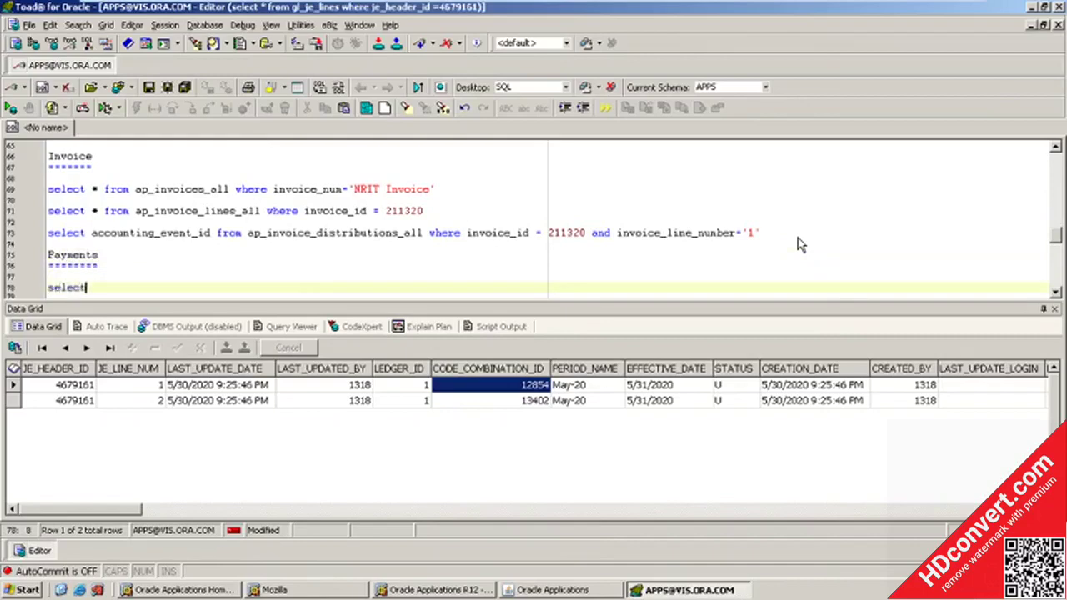
{"action": "type", "text": "* from "}
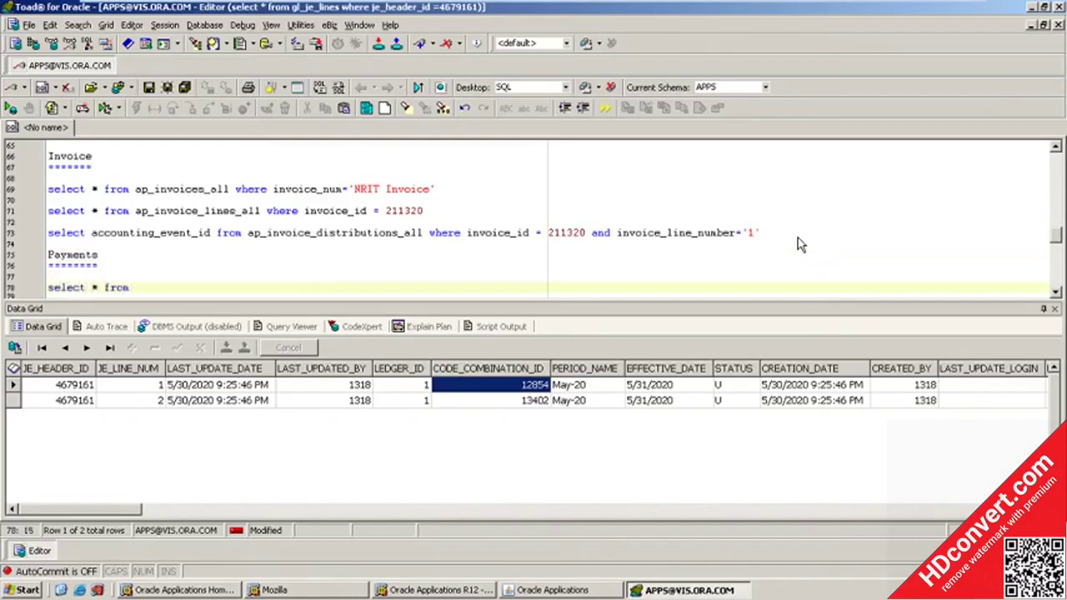
{"action": "type", "text": "ap_invoice_payments_"}
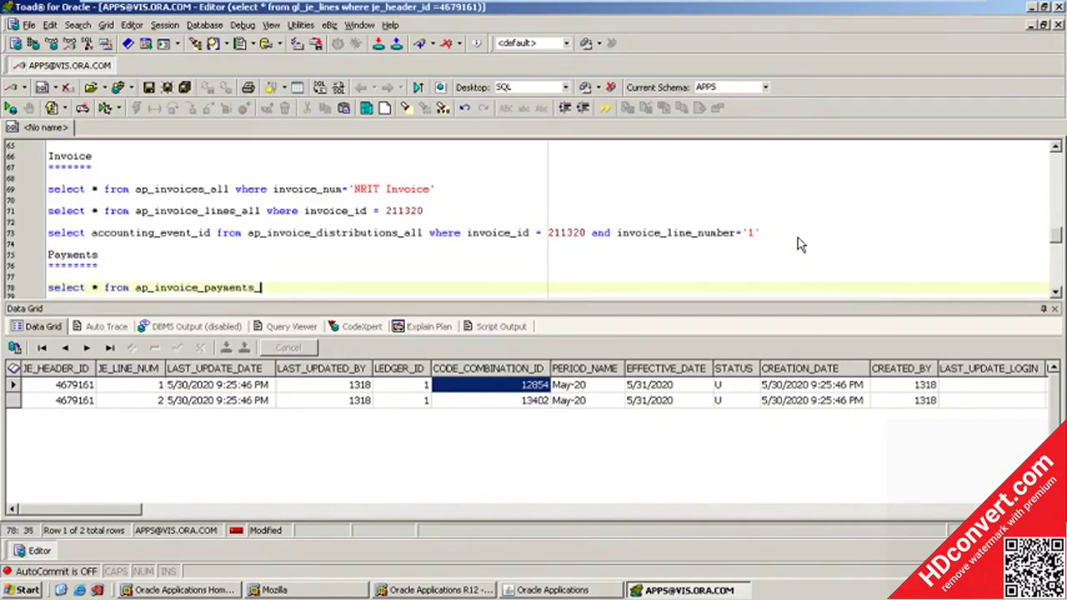
{"action": "type", "text": "all where"}
Add a select * query on ap_checks_all where check_num='-1' and try to run it.
{"action": "key", "text": "Return"}
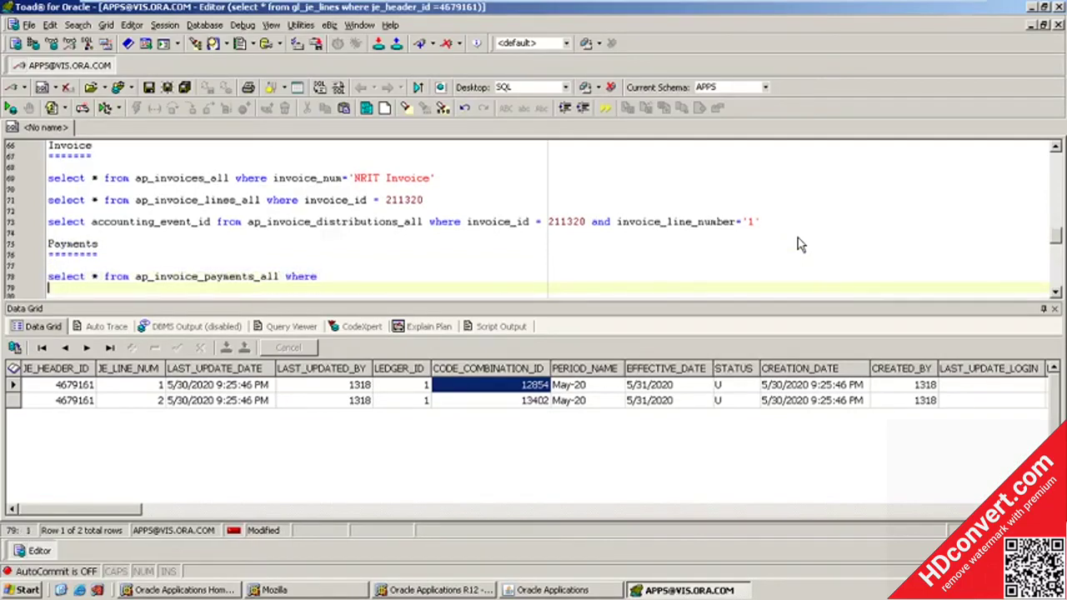
{"action": "key", "text": "Return"}
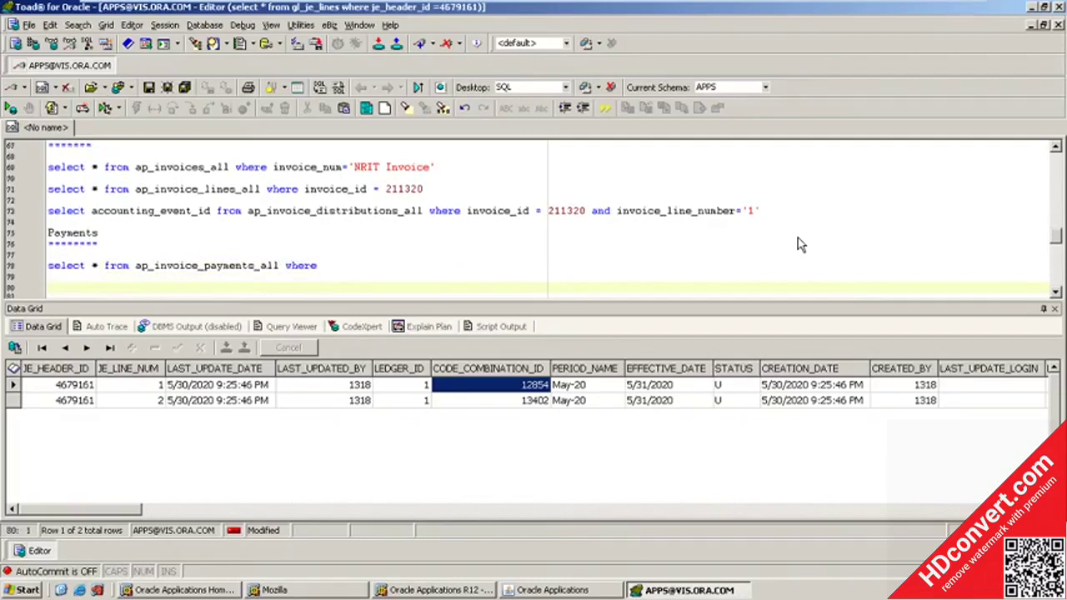
{"action": "type", "text": "select * from "}
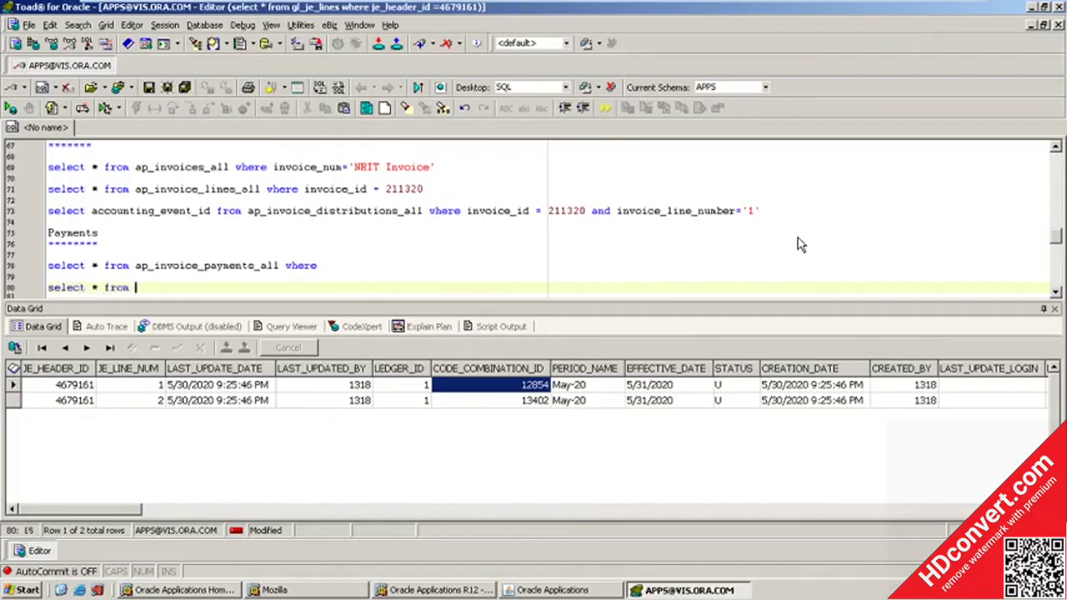
{"action": "type", "text": "ap_checks_all where check_num"}
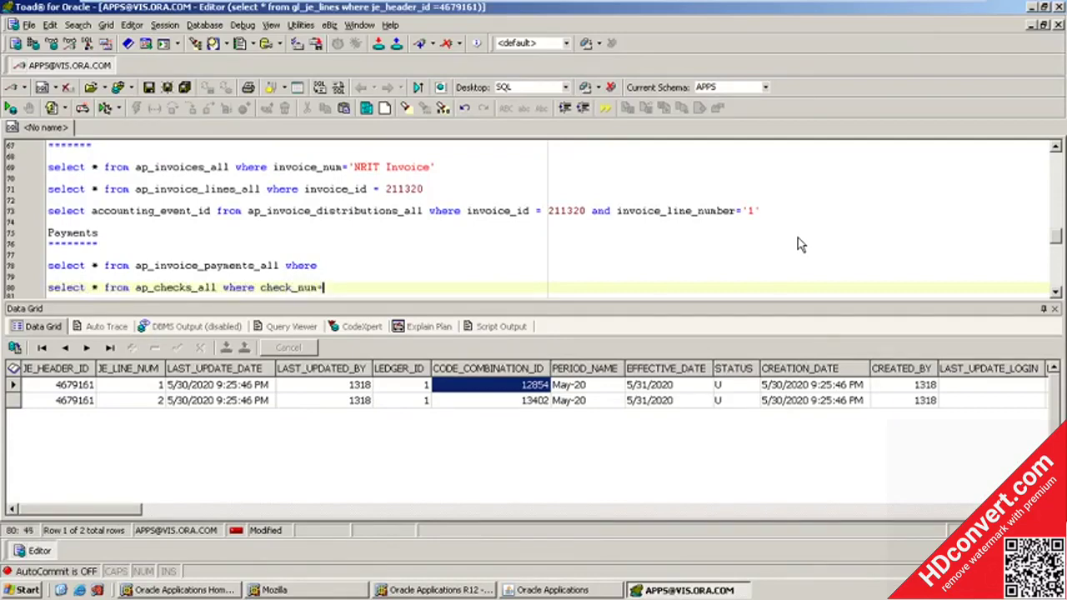
{"action": "type", "text": "='-1"}
{"action": "key", "text": "F9"}
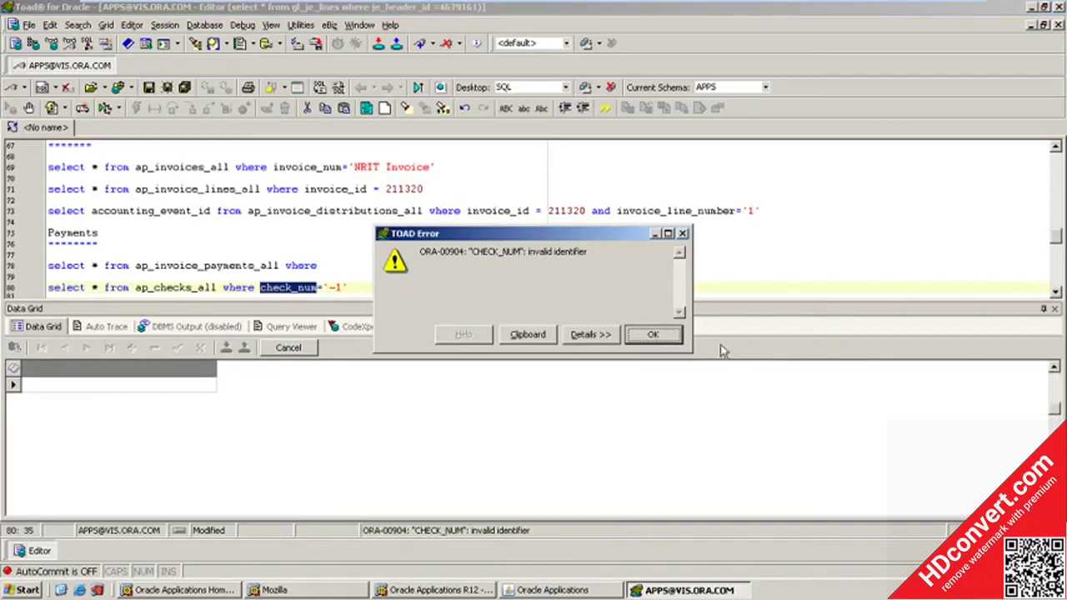
{"action": "left_click", "coordinate": [657, 340]}
Correct the filter column to check_number in the ap_checks_all query and run it.
{"action": "key", "text": "Right"}
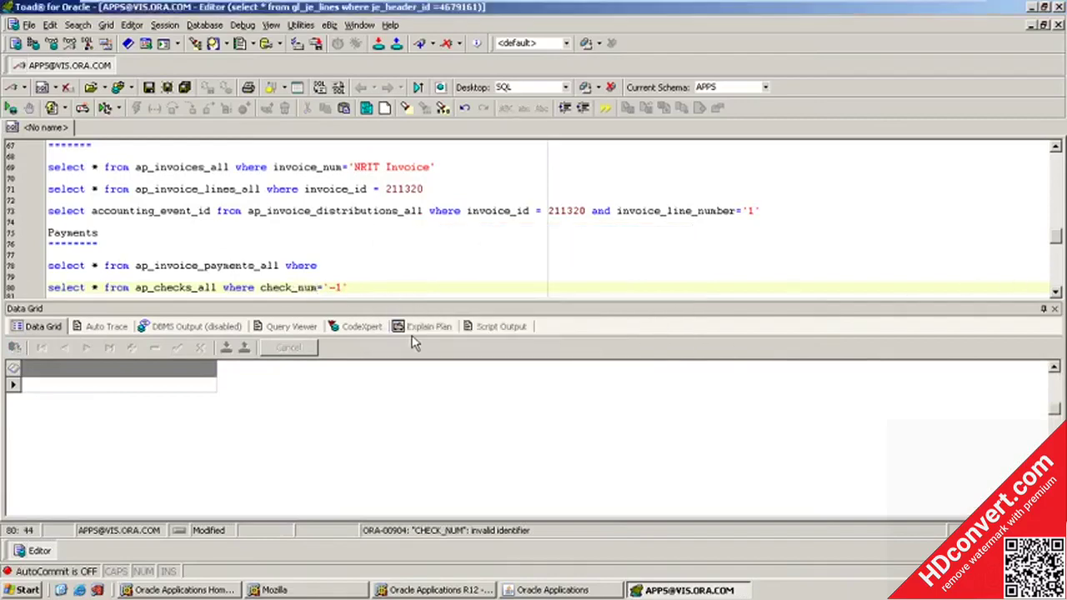
{"action": "type", "text": "ber"}
{"action": "key", "text": "F9"}
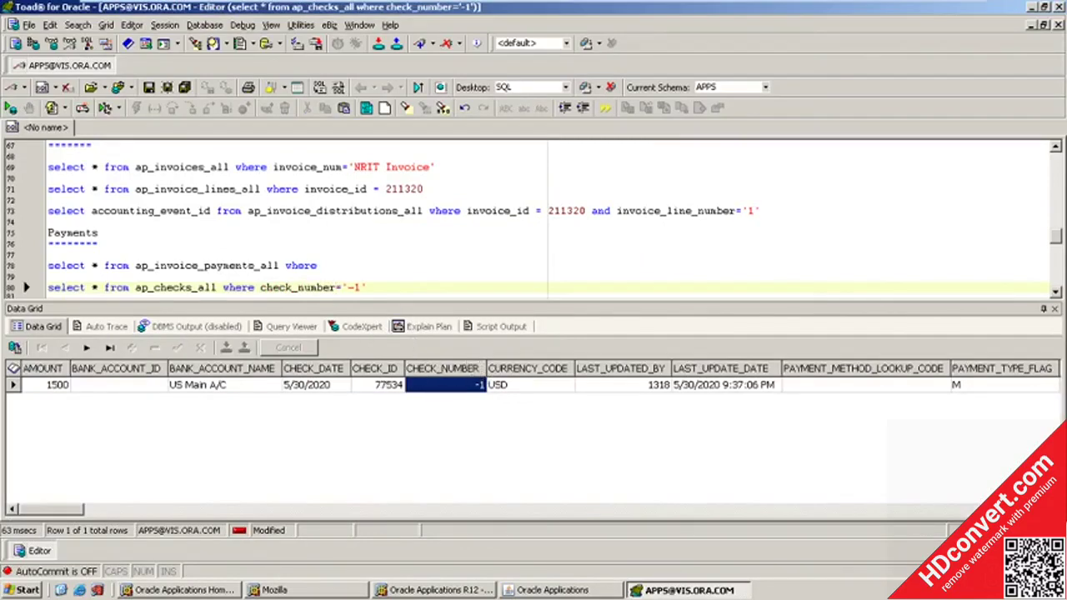
Complete the ap_invoice_payments_all query with the condition invoice_id = 211320 copied from the ap_invoice_lines_all query.
{"action": "left_click", "coordinate": [324, 265]}
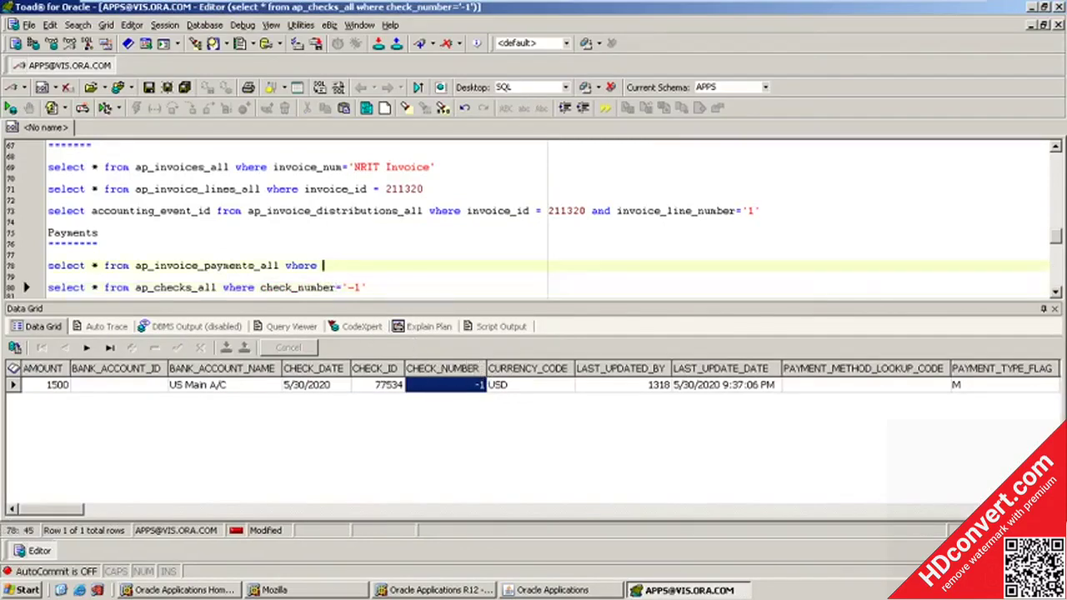
{"action": "left_click_drag", "start_coordinate": [304, 189], "coordinate": [424, 189]}
{"action": "key", "text": "ctrl+c"}
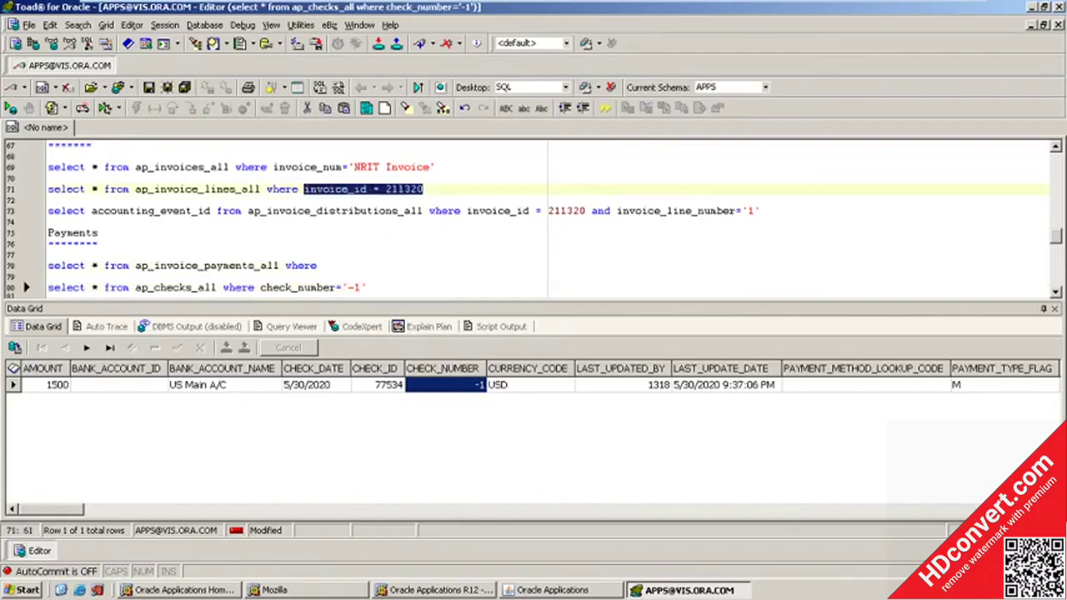
{"action": "left_click", "coordinate": [323, 265]}
{"action": "key", "text": "ctrl+v"}
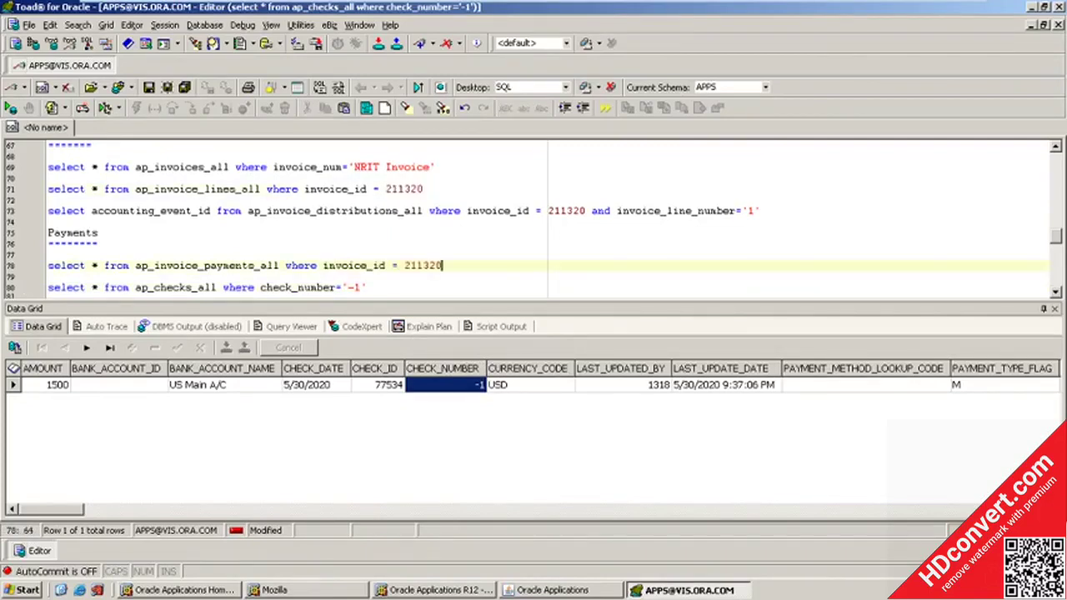
Run the ap_invoice_payments_all query and copy the CHECK_ID value from its result row.
{"action": "key", "text": "F9"}
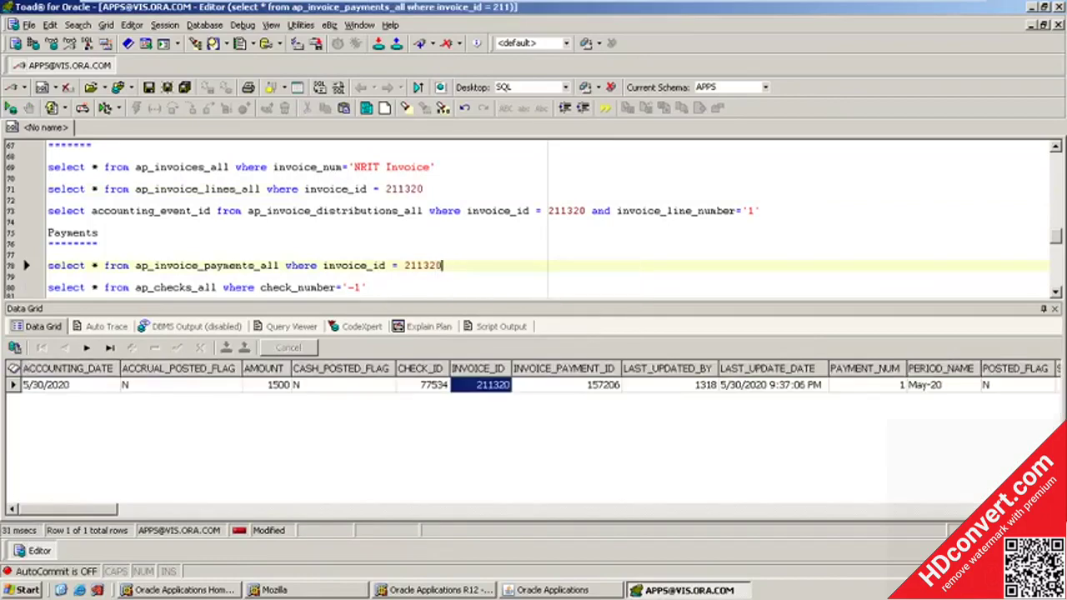
{"action": "left_click", "coordinate": [373, 265]}
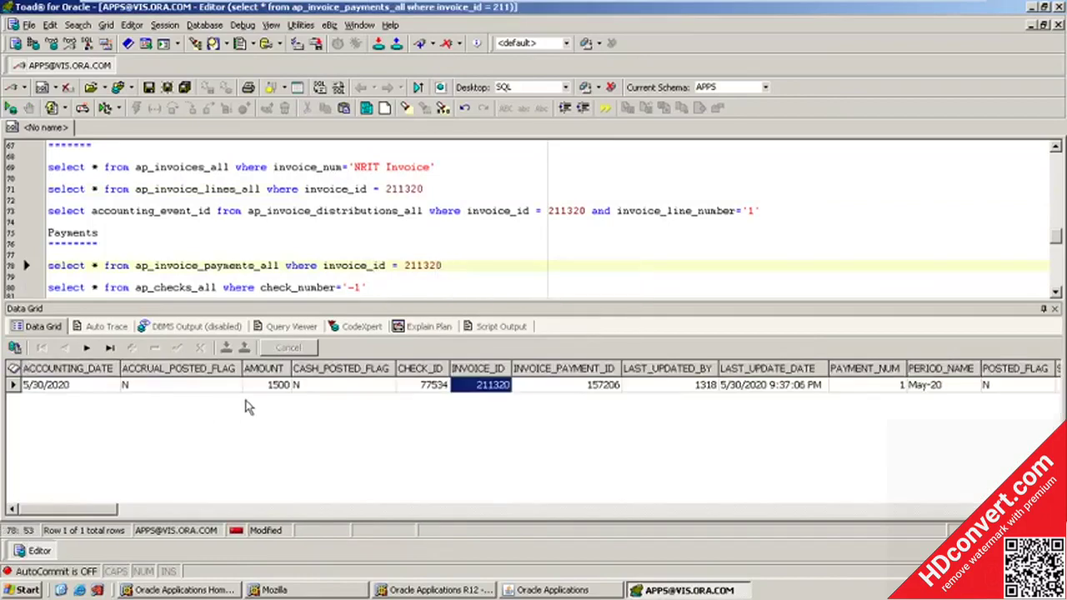
{"action": "left_click", "coordinate": [431, 389]}
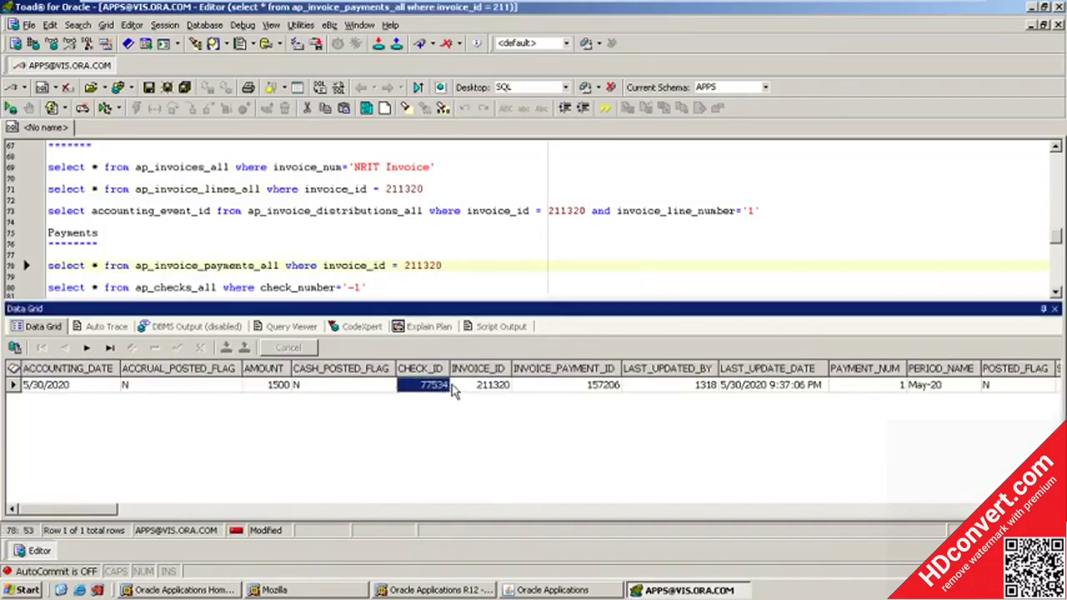
{"action": "key", "text": "F2"}
{"action": "key", "text": "ctrl+c"}
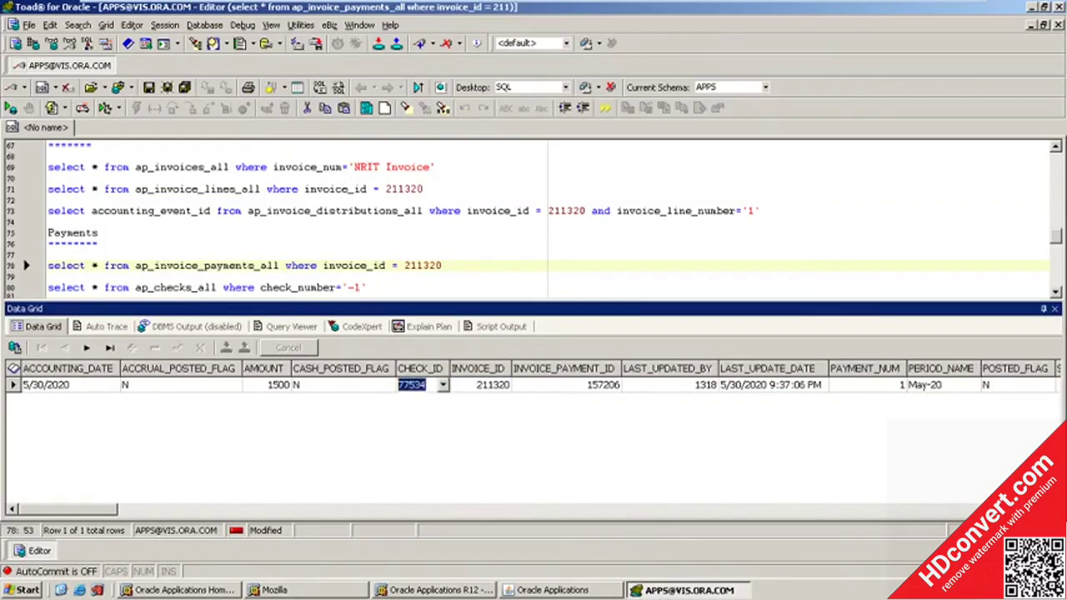
Filter the ap_checks_all query by check_id = 77534, comment out its check_number condition, and run it.
{"action": "left_click", "coordinate": [266, 286]}
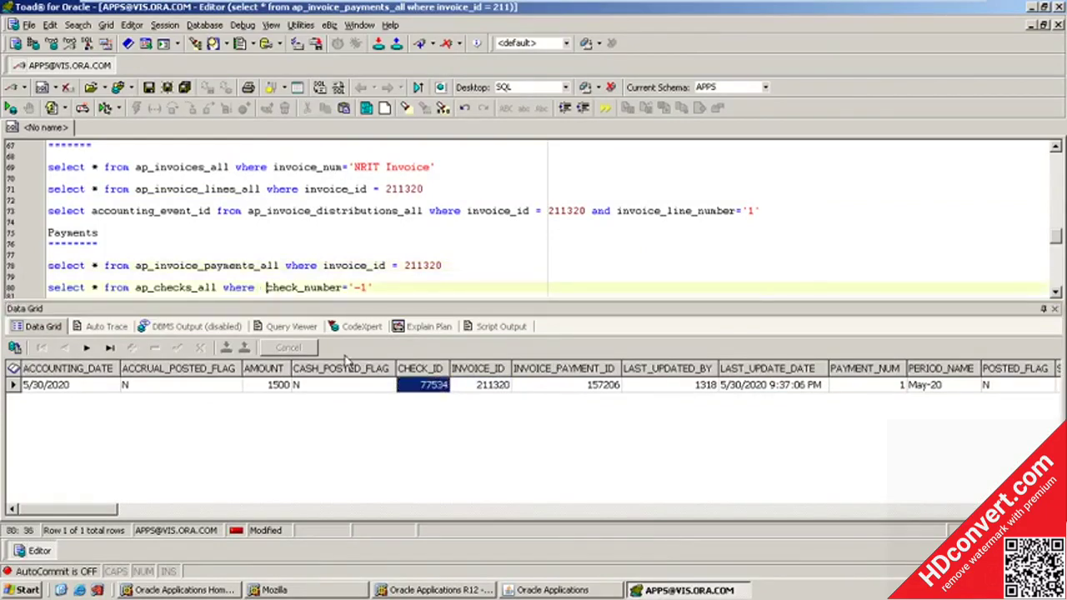
{"action": "type", "text": "check_id "}
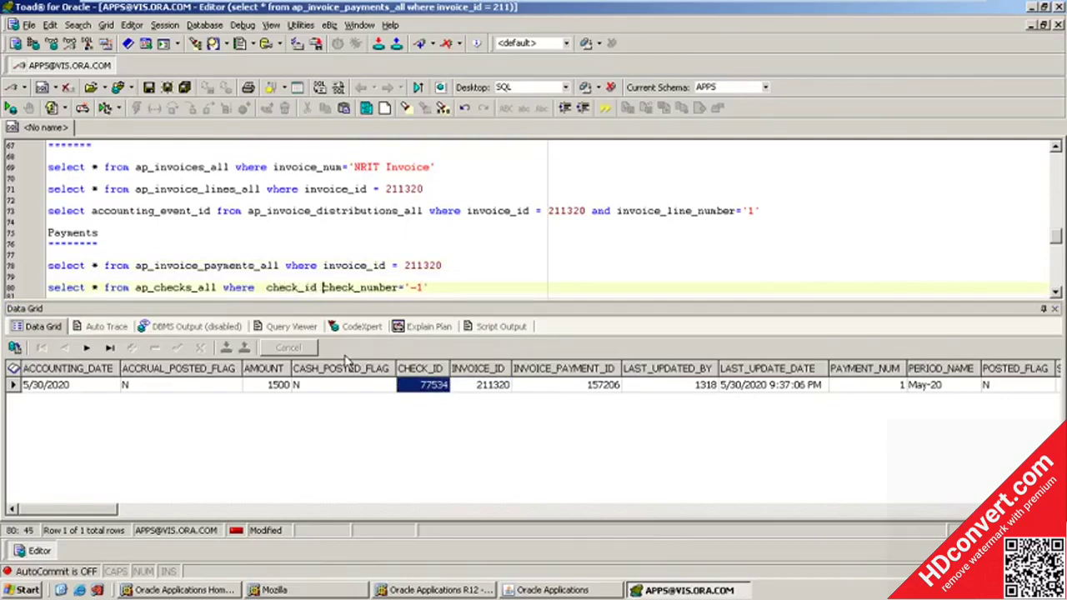
{"action": "type", "text": "="}
{"action": "key", "text": "ctrl+v"}
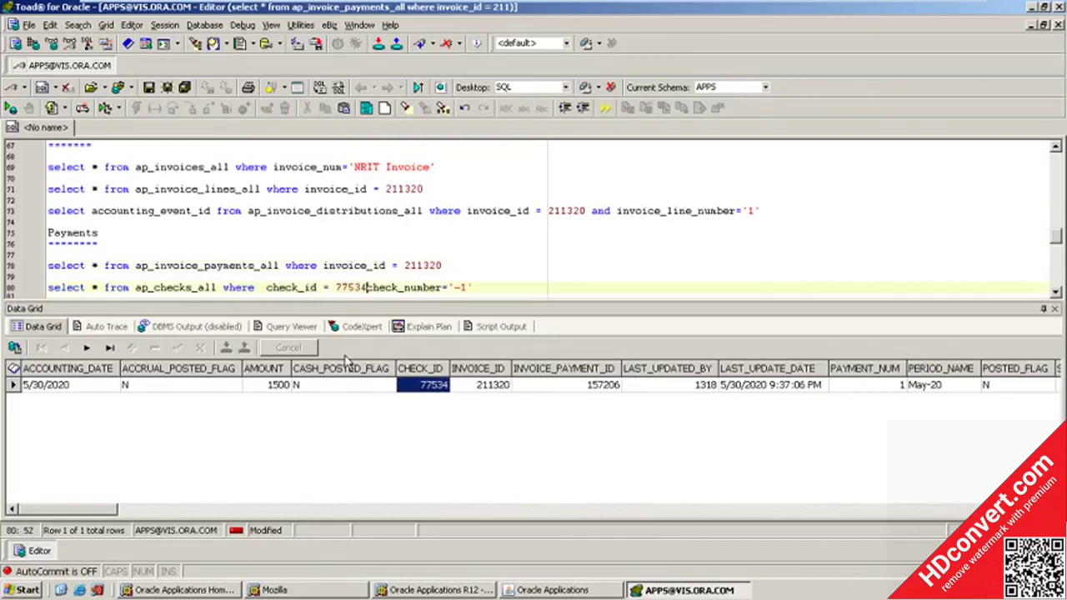
{"action": "type", "text": ";"}
{"action": "key", "text": "BackSpace"}
{"action": "type", "text": "---"}
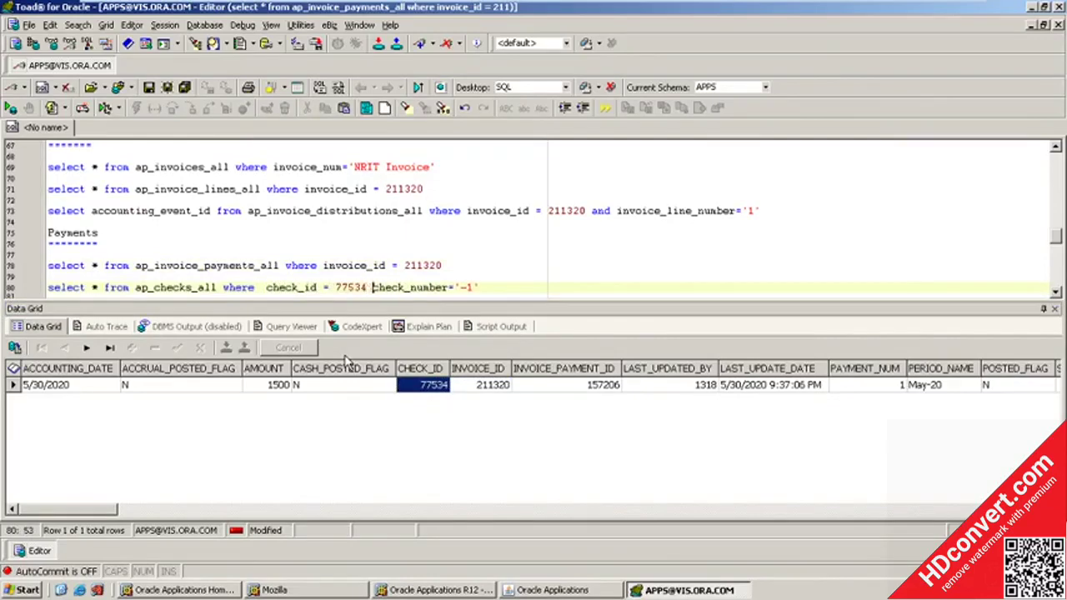
{"action": "type", "text": "-"}
{"action": "key", "text": "ctrl+Return"}
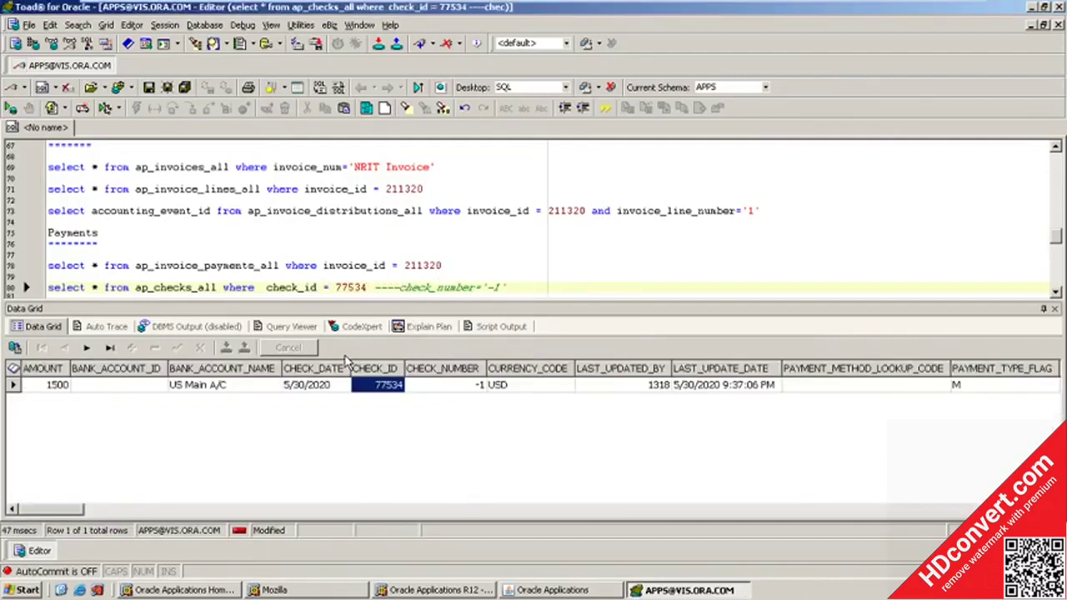
{"action": "left_click", "coordinate": [463, 386]}
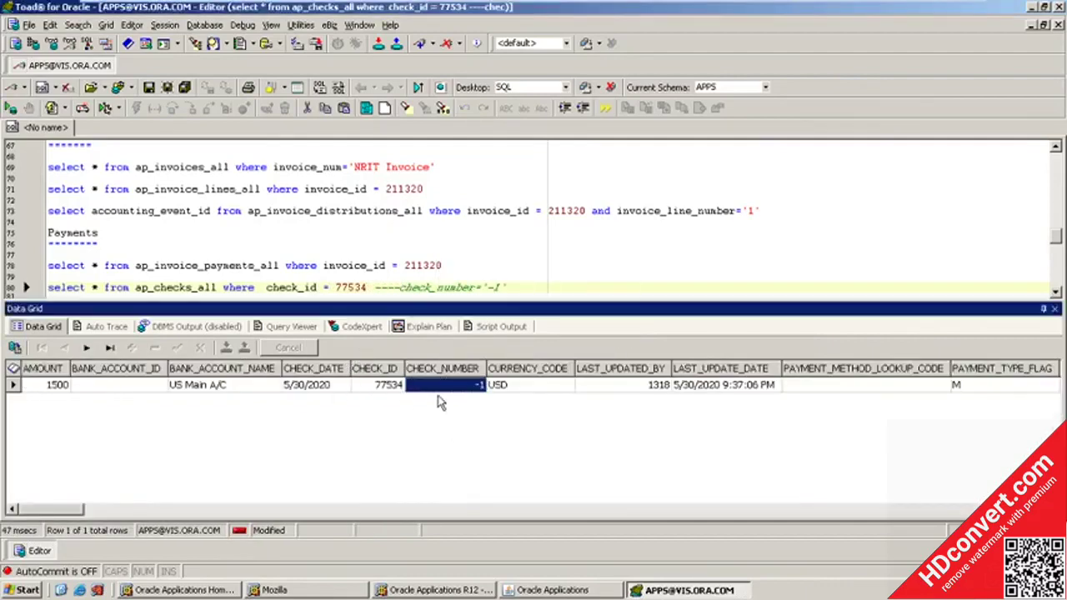
{"action": "left_click", "coordinate": [333, 275]}
{"action": "scroll", "coordinate": [334, 276], "scroll_direction": "down", "scroll_amount": 2}
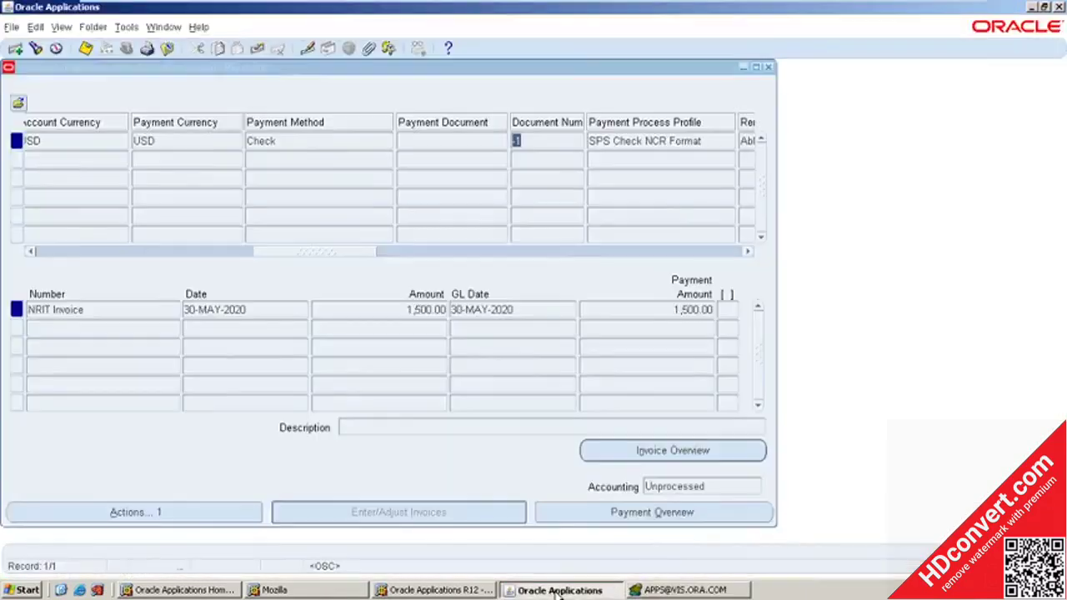
Switch to Oracle Applications, create accounting for the NRIT Invoice payment with Final Post, and check its Accounting status.
{"action": "left_click", "coordinate": [583, 589]}
{"action": "double_click", "coordinate": [710, 487]}
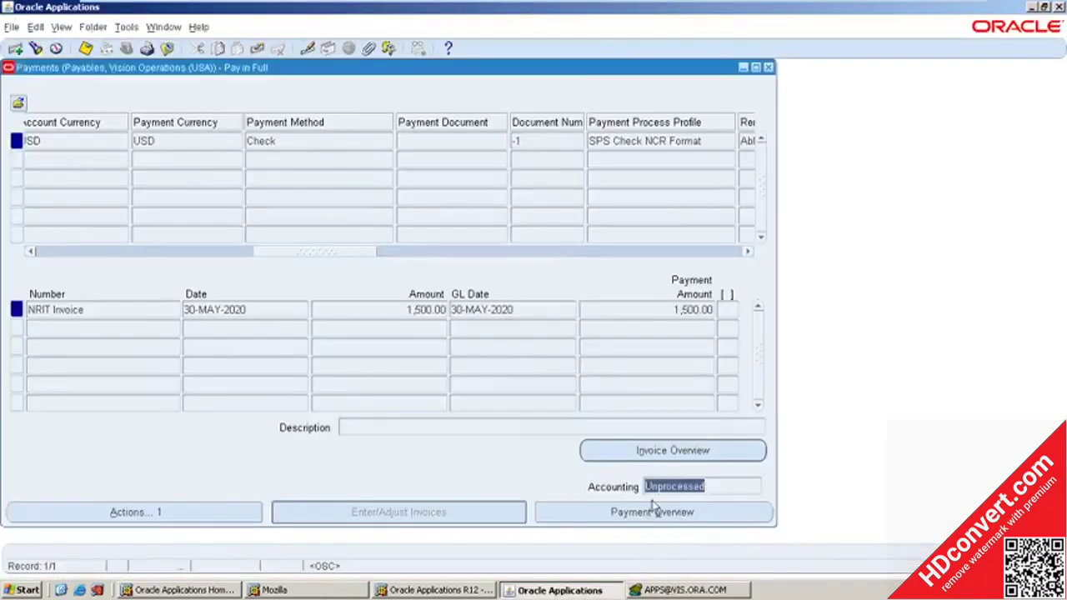
{"action": "left_click", "coordinate": [770, 505]}
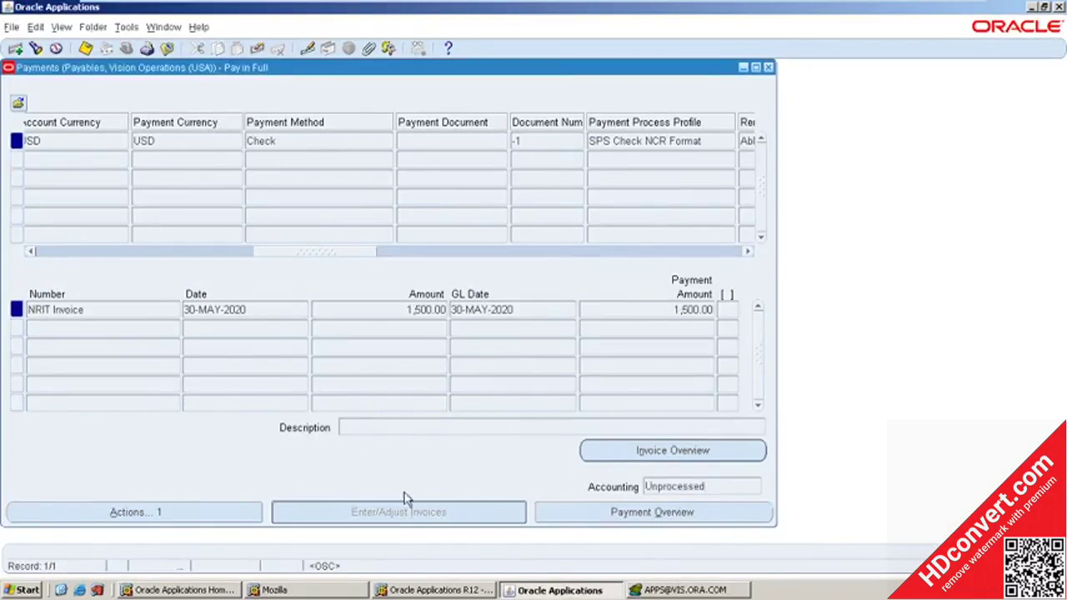
{"action": "left_click", "coordinate": [131, 514]}
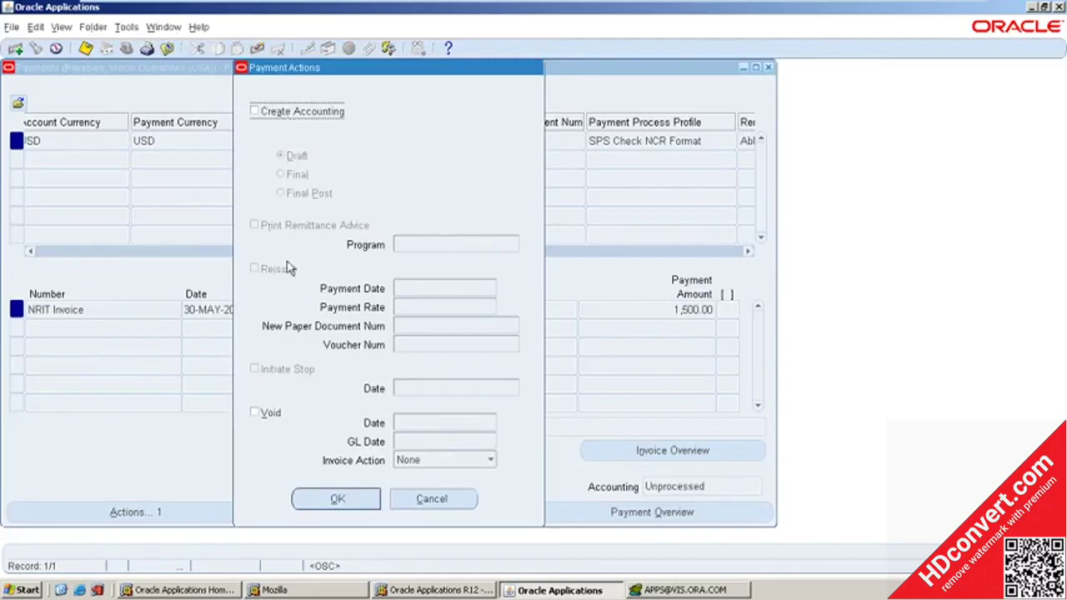
{"action": "left_click", "coordinate": [286, 113]}
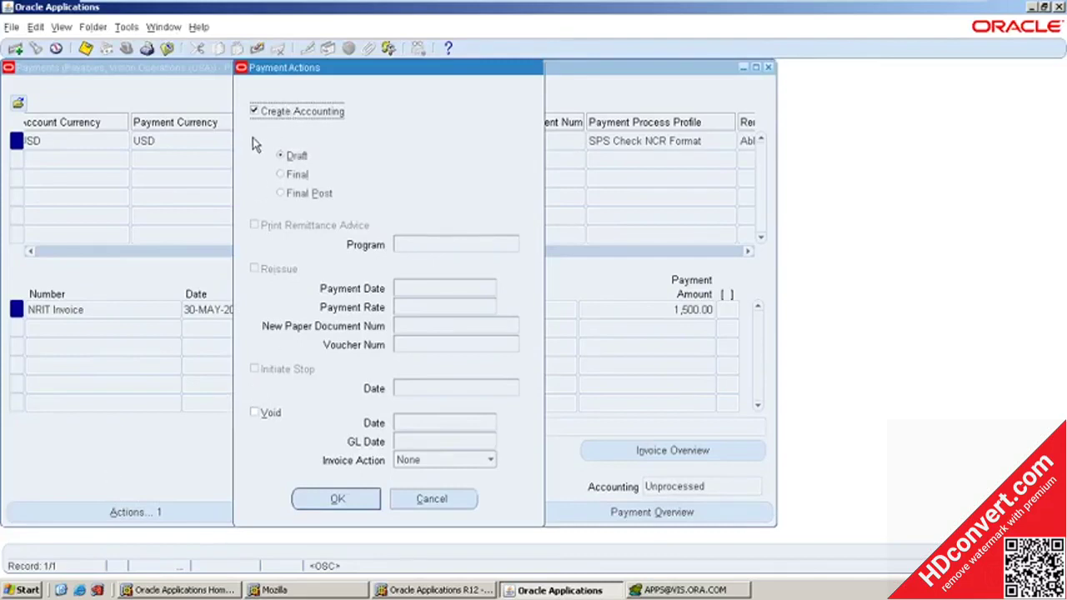
{"action": "left_click", "coordinate": [305, 194]}
{"action": "left_click", "coordinate": [312, 498]}
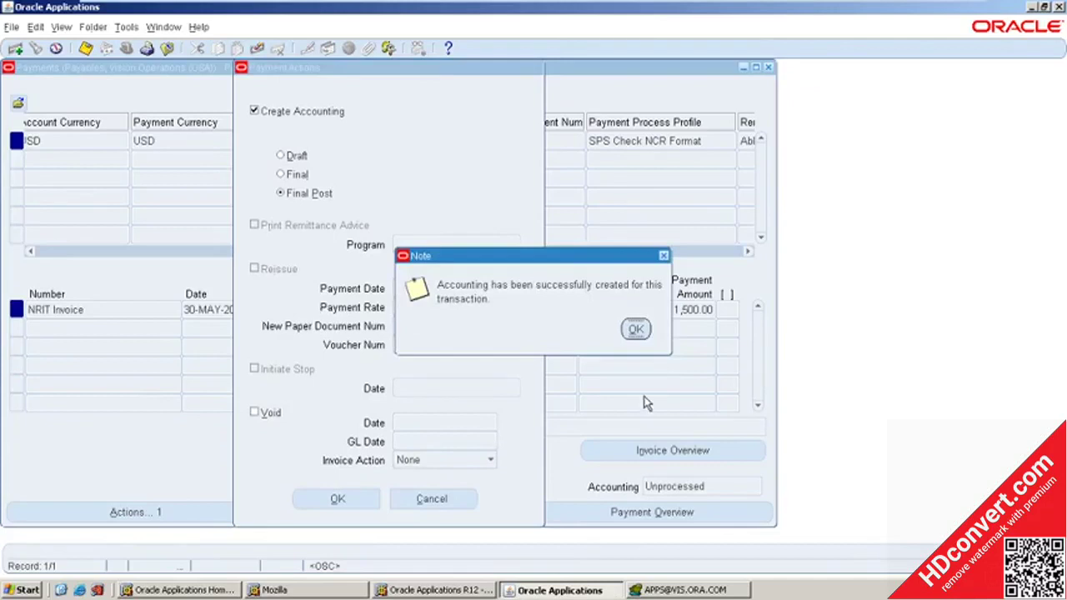
{"action": "left_click", "coordinate": [635, 329]}
{"action": "left_click_drag", "start_coordinate": [700, 485], "coordinate": [643, 487]}
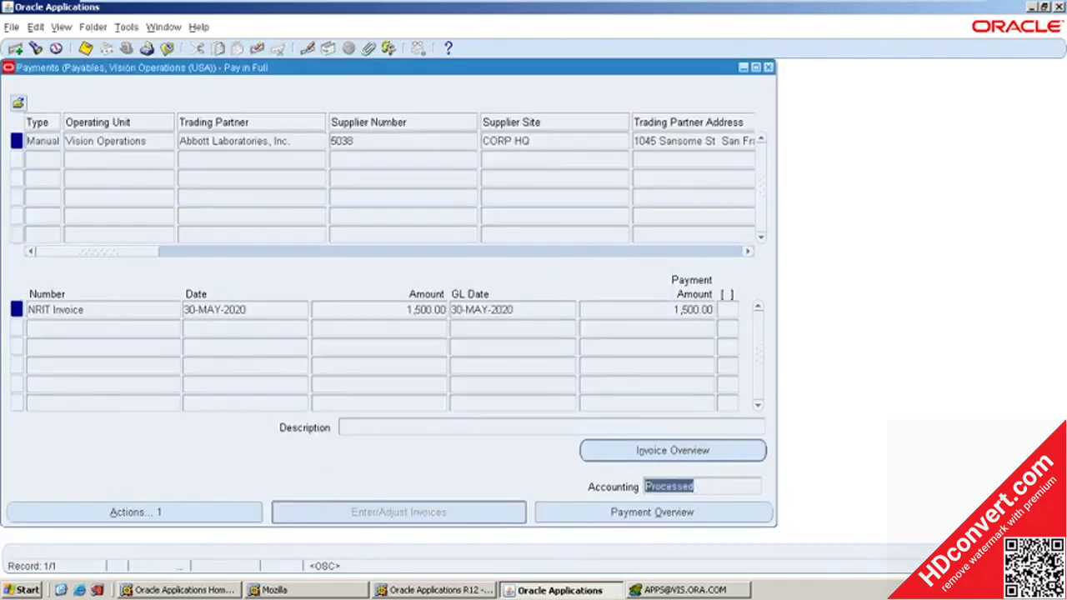
{"action": "left_click", "coordinate": [704, 486]}
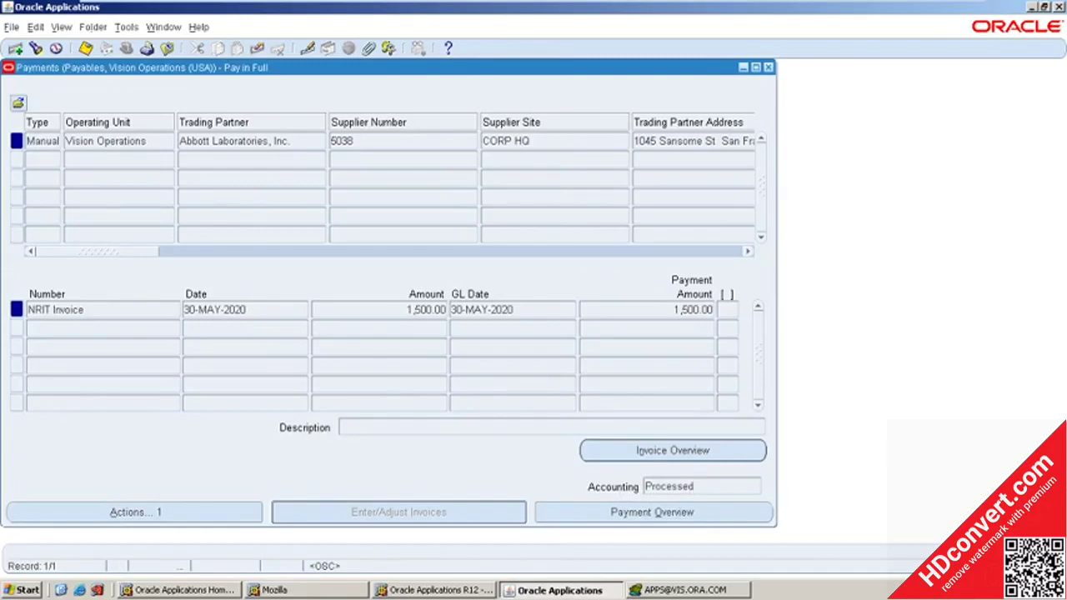
{"action": "left_click_drag", "start_coordinate": [695, 486], "coordinate": [645, 486]}
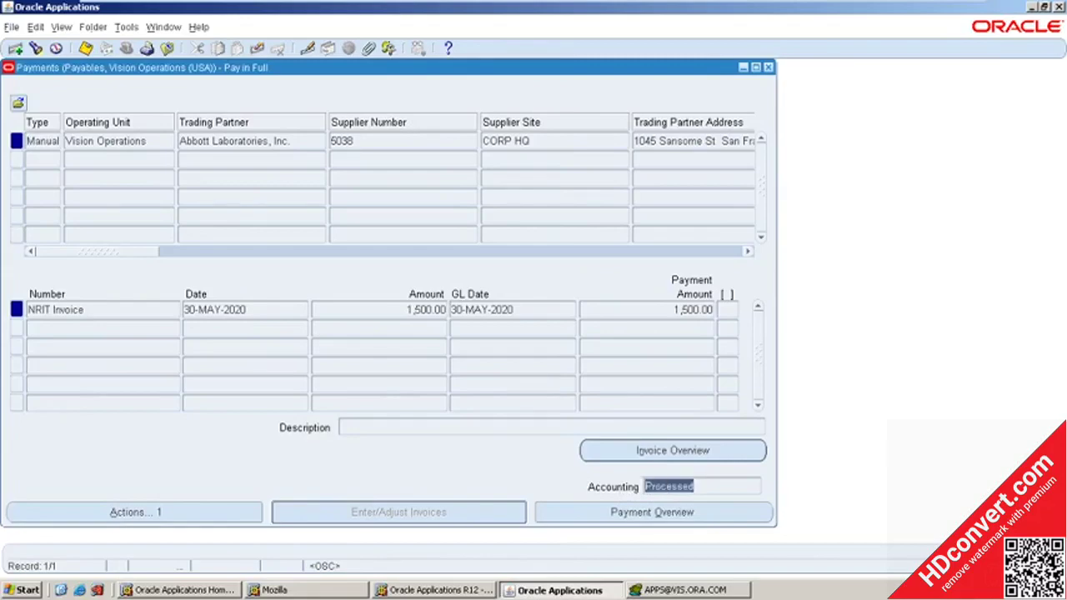
Switch back to Toad and rerun the ap_invoice_payments_all query for invoice_id 211320.
{"action": "left_click", "coordinate": [681, 589]}
{"action": "key", "text": "Down"}
{"action": "key", "text": "Down"}
{"action": "key", "text": "Down"}
{"action": "scroll", "coordinate": [584, 217], "scroll_direction": "down", "scroll_amount": 2}
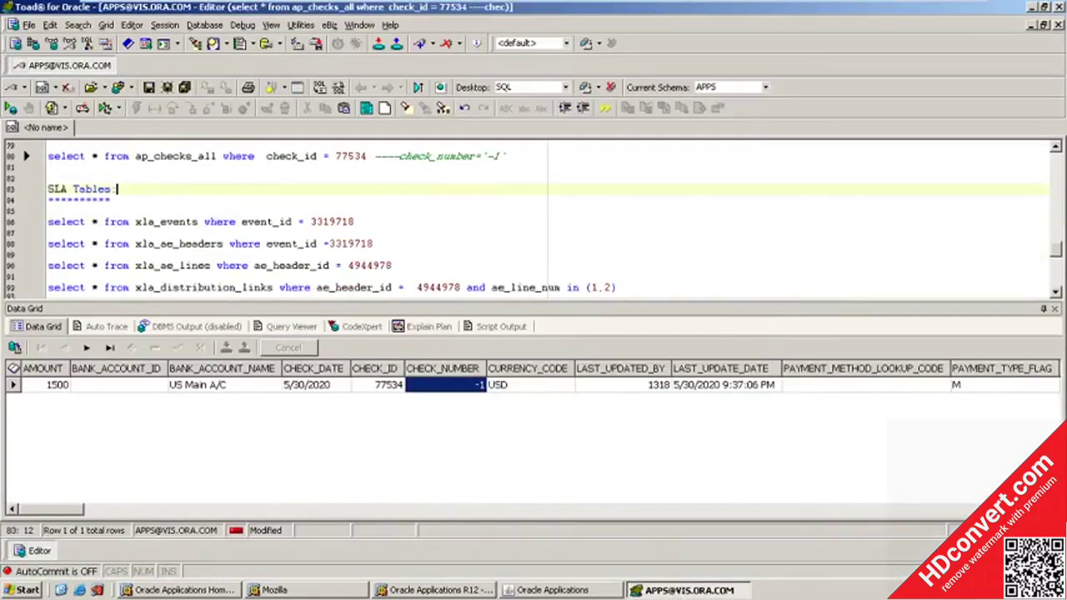
{"action": "left_click", "coordinate": [552, 590]}
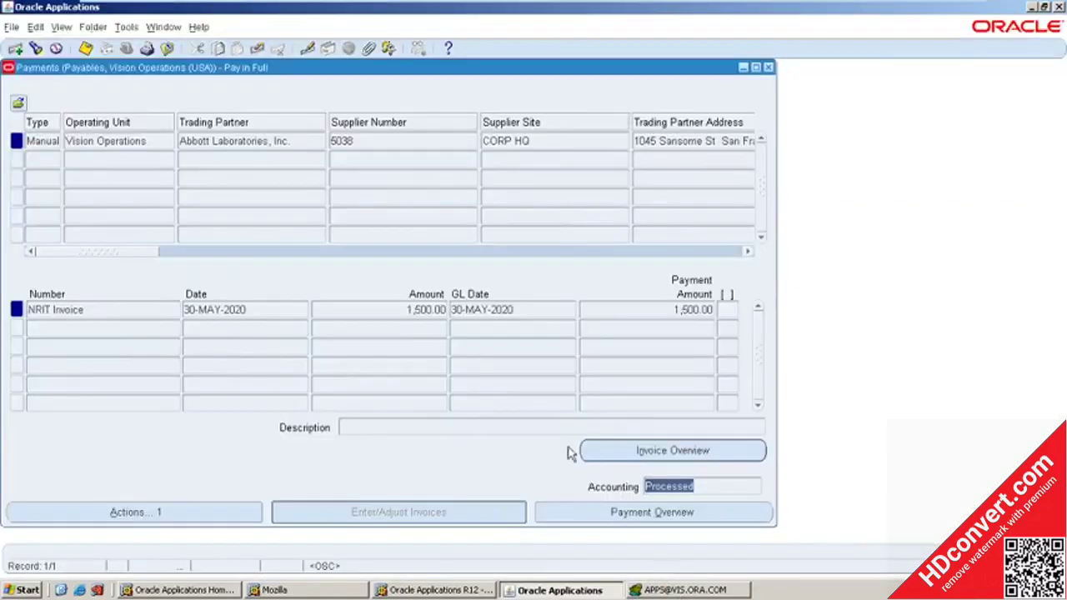
{"action": "left_click", "coordinate": [651, 590]}
{"action": "scroll", "coordinate": [541, 217], "scroll_direction": "up", "scroll_amount": 1}
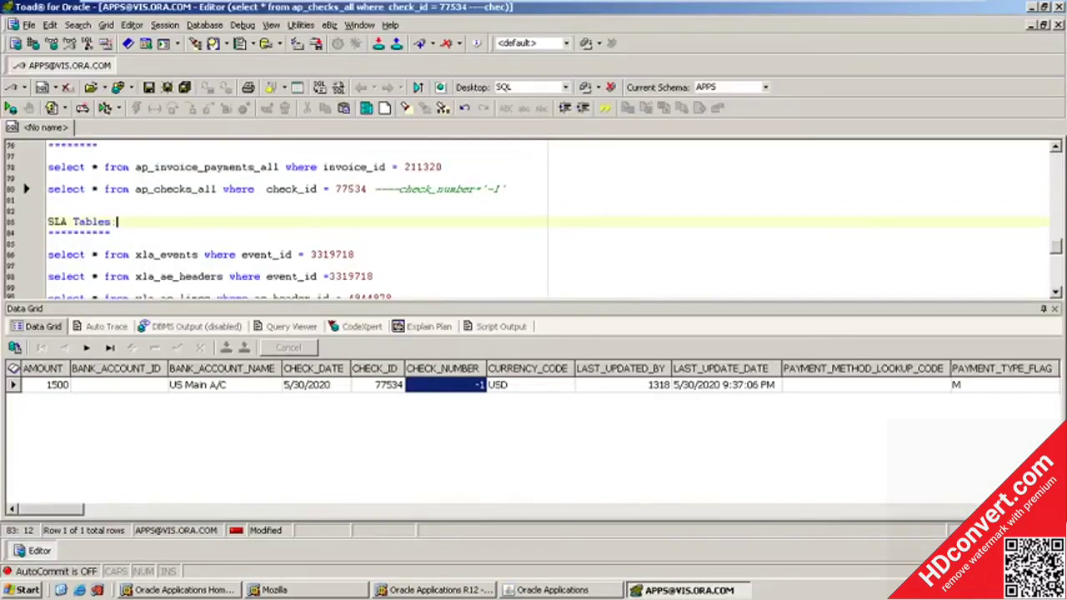
{"action": "left_click", "coordinate": [184, 167]}
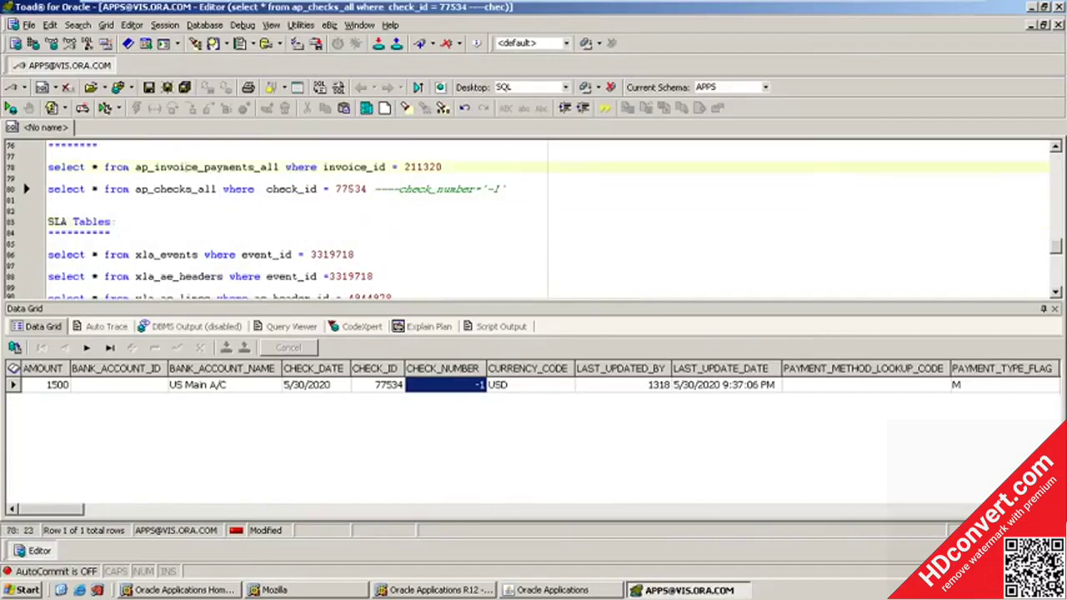
{"action": "key", "text": "F9"}
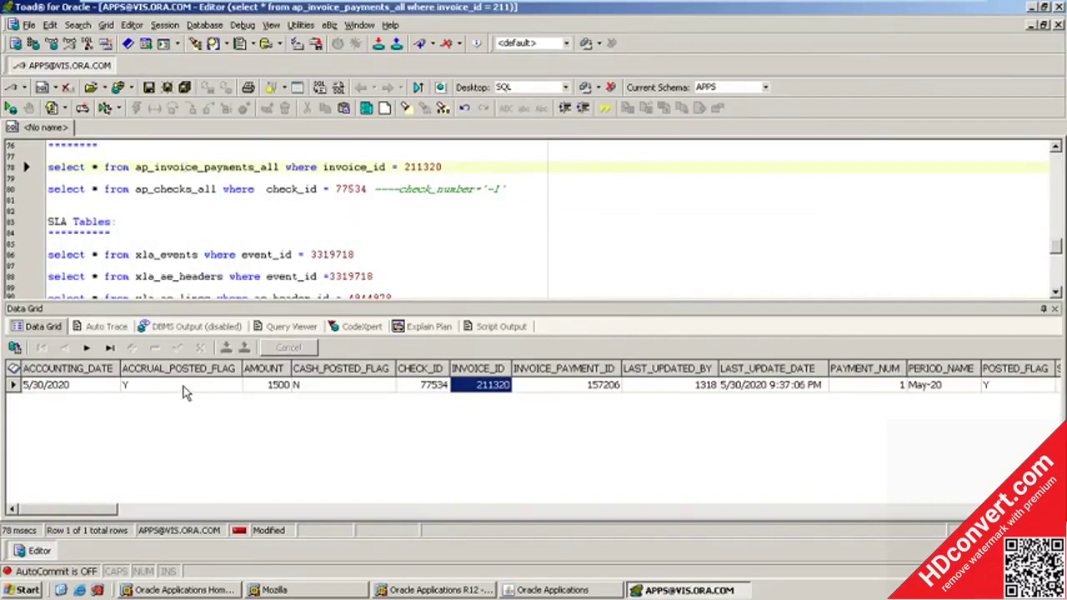
Examine the invoice payment row's columns from ACCRUAL_POSTED_FLAG through the attribute columns.
{"action": "left_click", "coordinate": [185, 388]}
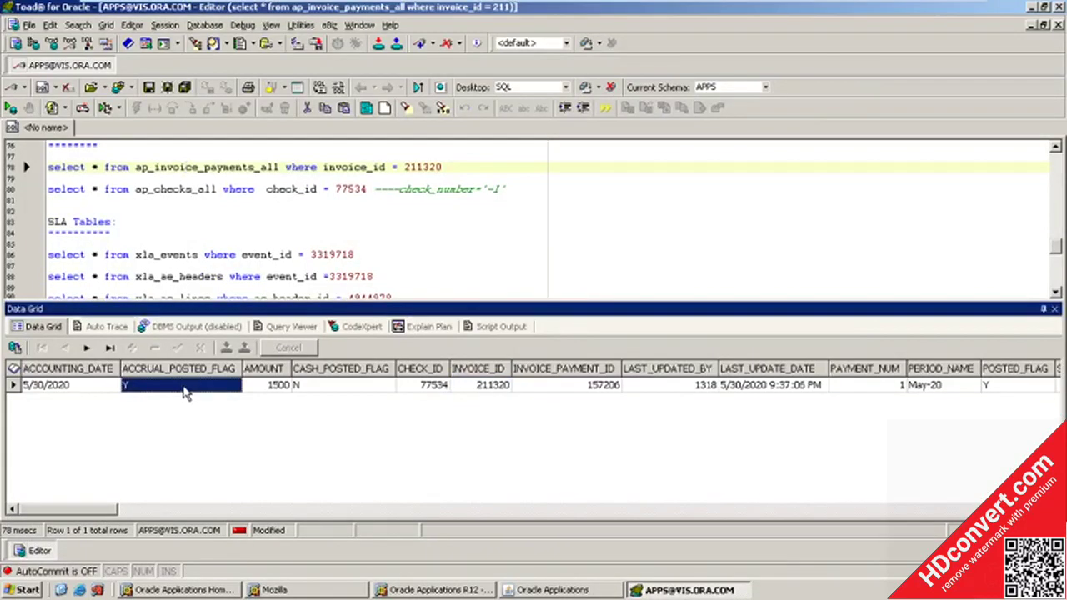
{"action": "key", "text": "Right"}
{"action": "key", "text": "Right"}
{"action": "key", "text": "Right"}
{"action": "key", "text": "Right"}
{"action": "key", "text": "Right"}
{"action": "key", "text": "Right"}
{"action": "key", "text": "Right"}
{"action": "key", "text": "Right"}
{"action": "key", "text": "Right"}
{"action": "key", "text": "Right"}
{"action": "key", "text": "Right"}
{"action": "key", "text": "Right"}
{"action": "key", "text": "Right"}
{"action": "key", "text": "Right"}
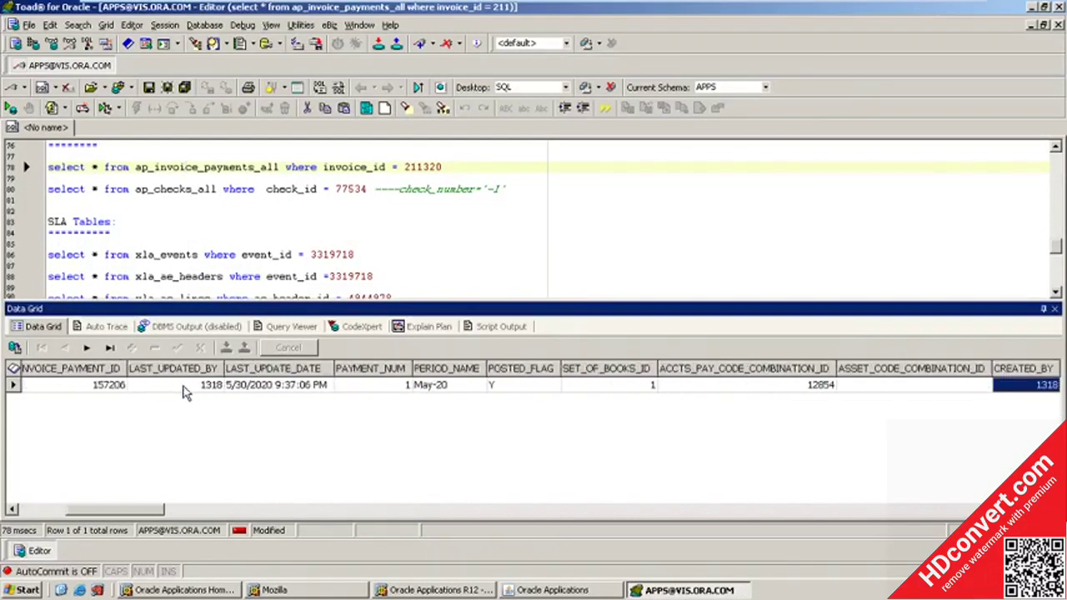
{"action": "key", "text": "Right"}
{"action": "key", "text": "Right"}
{"action": "key", "text": "Right"}
{"action": "key", "text": "Right"}
{"action": "key", "text": "Right"}
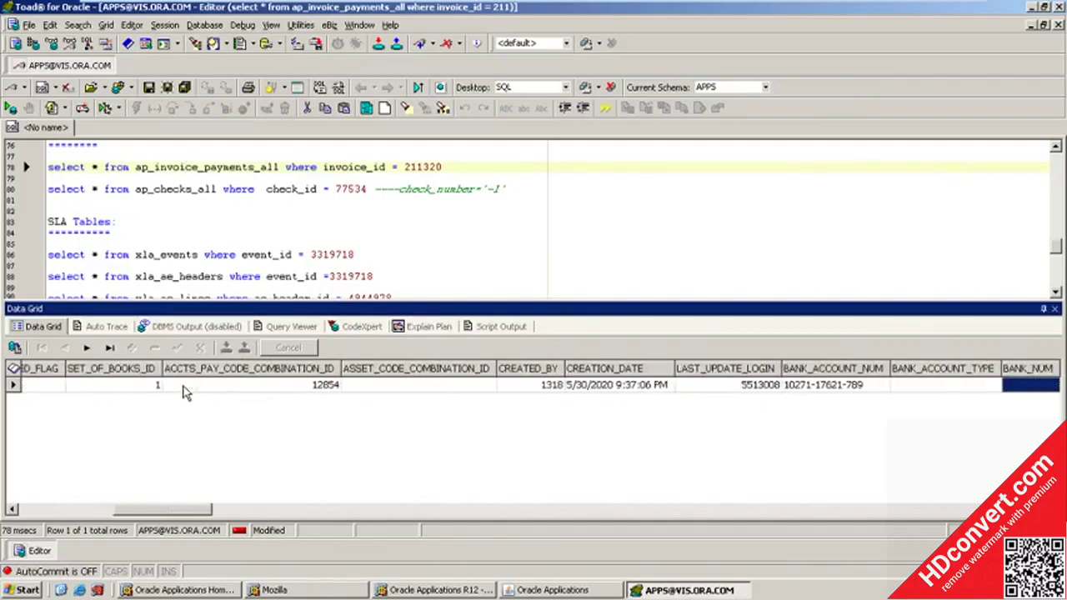
{"action": "key", "text": "Right"}
{"action": "key", "text": "Right"}
{"action": "key", "text": "Right"}
{"action": "key", "text": "Right"}
{"action": "key", "text": "Right"}
{"action": "key", "text": "Right"}
{"action": "key", "text": "Right"}
{"action": "key", "text": "Right"}
{"action": "key", "text": "Right"}
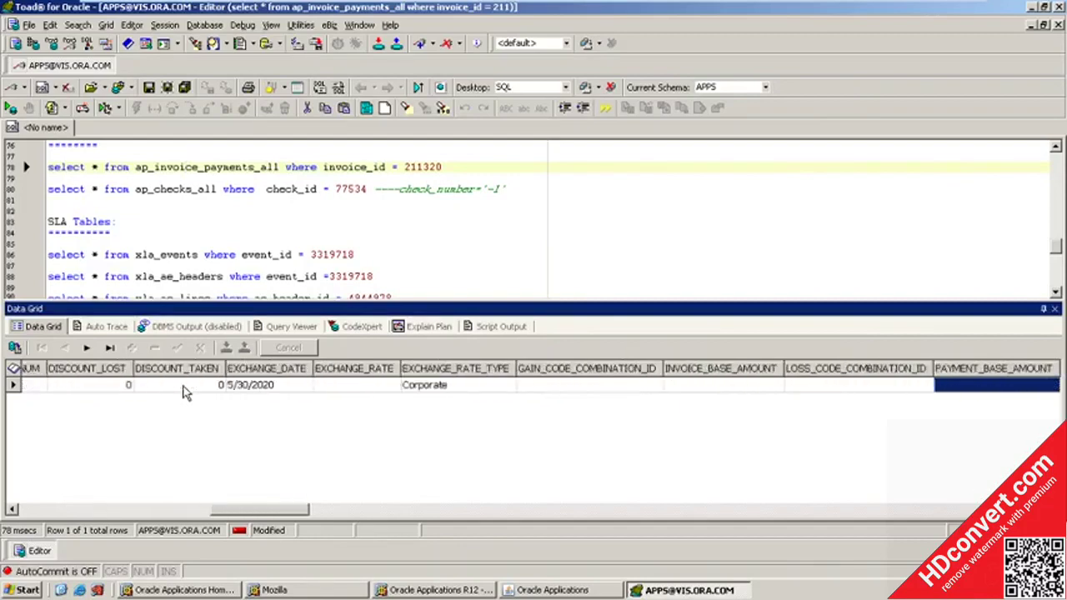
{"action": "key", "text": "Right"}
{"action": "key", "text": "Right"}
{"action": "key", "text": "Right"}
{"action": "key", "text": "Right"}
{"action": "key", "text": "Right"}
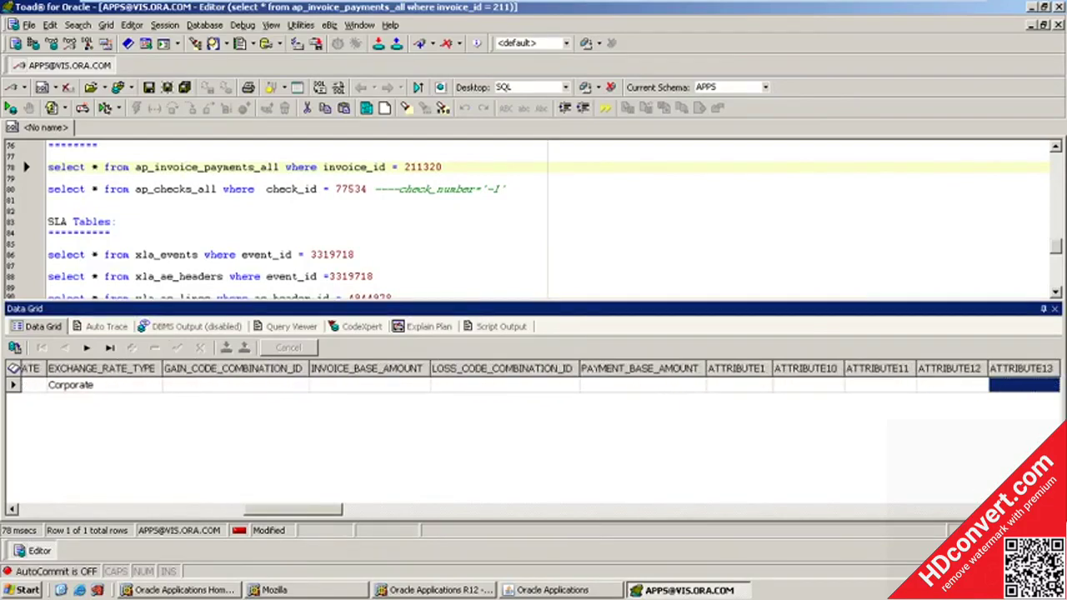
Move the SLA Tables and General Ledger sections above the Payments heading, leaving the payment queries at the script's end.
{"action": "left_click", "coordinate": [50, 222]}
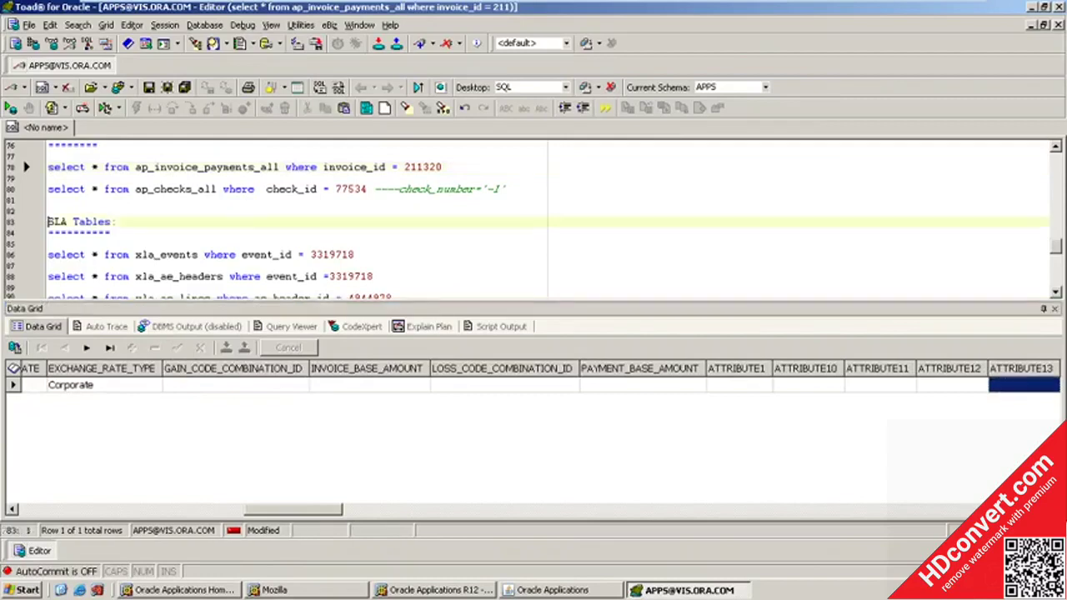
{"action": "scroll", "coordinate": [333, 221], "scroll_direction": "down", "scroll_amount": 5}
{"action": "key", "text": "ctrl+shift+End"}
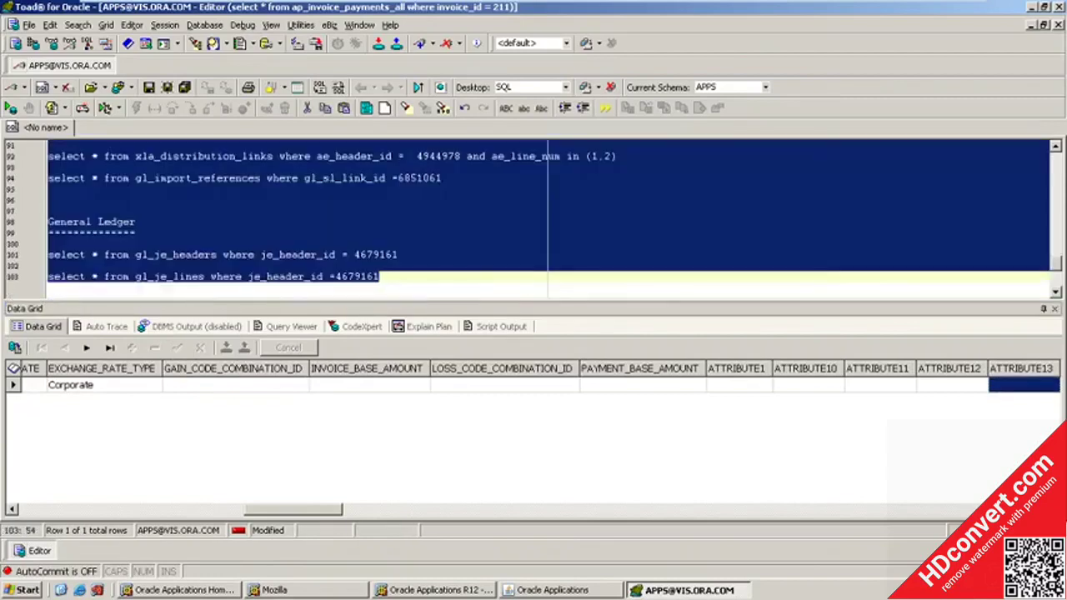
{"action": "key", "text": "Delete"}
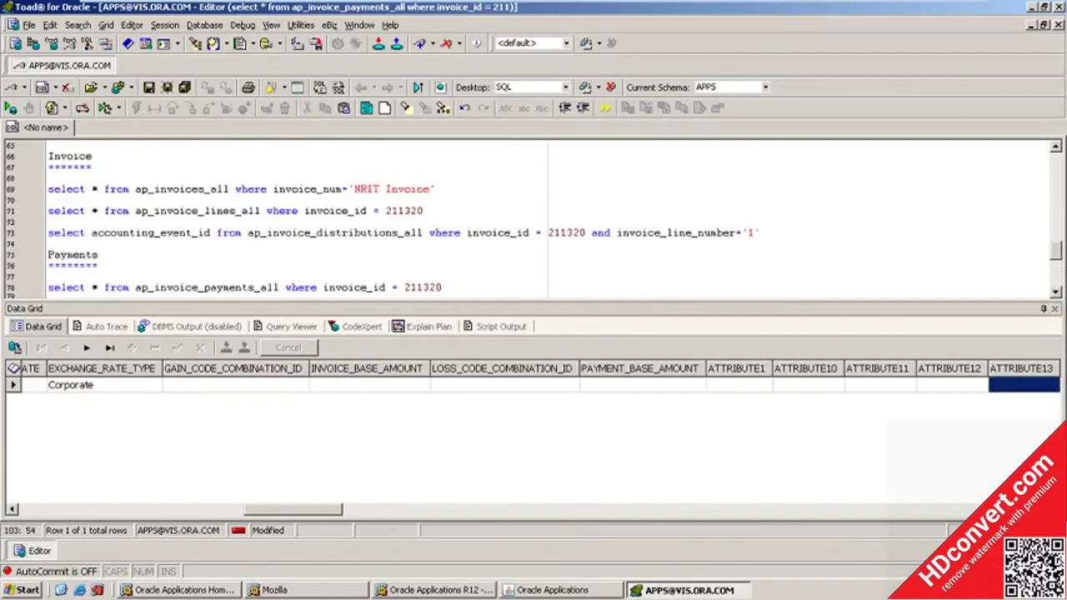
{"action": "key", "text": "ctrl+z"}
{"action": "key", "text": "ctrl+z"}
{"action": "key", "text": "ctrl+z"}
{"action": "key", "text": "ctrl+z"}
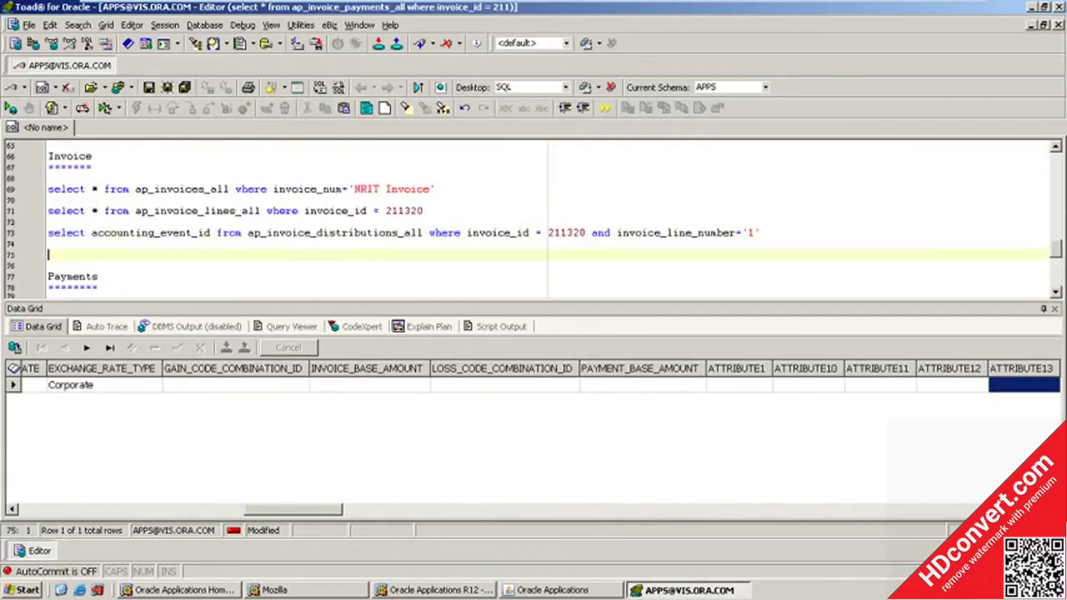
{"action": "scroll", "coordinate": [533, 221], "scroll_direction": "down", "scroll_amount": 5}
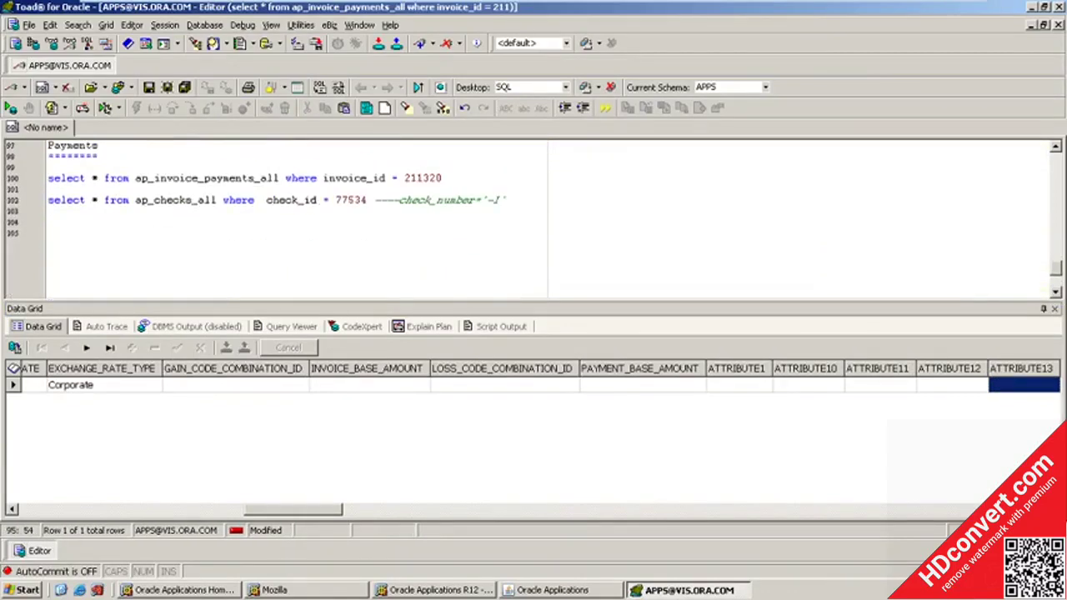
{"action": "left_click", "coordinate": [95, 178]}
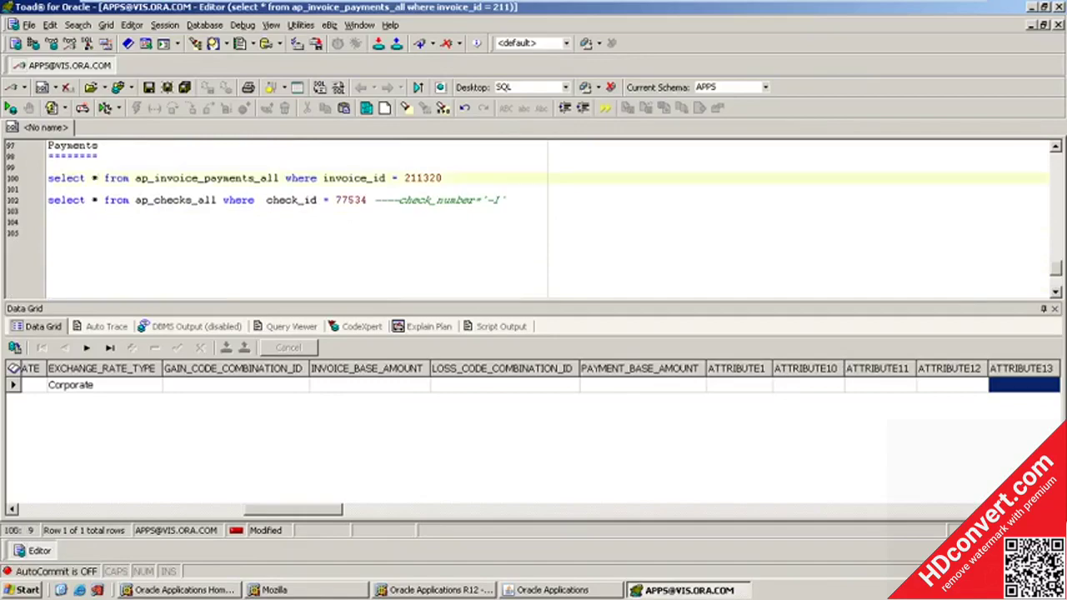
{"action": "left_click", "coordinate": [48, 221]}
{"action": "type", "text": "account"}
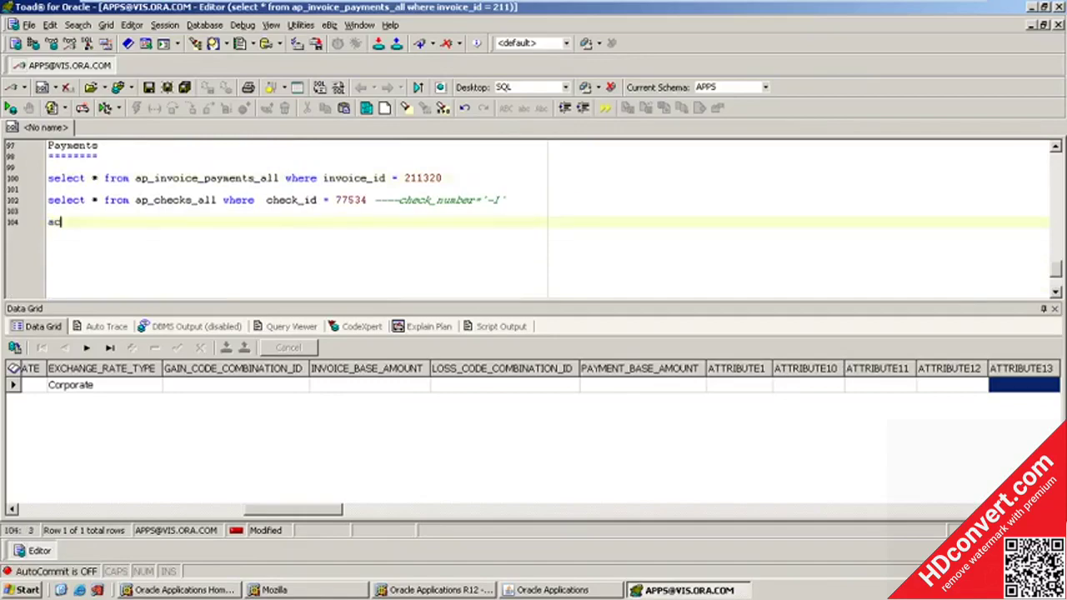
{"action": "key", "text": "BackSpace"}
{"action": "key", "text": "BackSpace"}
{"action": "key", "text": "BackSpace"}
{"action": "key", "text": "BackSpace"}
{"action": "key", "text": "BackSpace"}
{"action": "key", "text": "BackSpace"}
{"action": "key", "text": "BackSpace"}
Change the ap_invoice_payments_all query to select only accounting_event_id for invoice_id 211320 and run it.
{"action": "left_click", "coordinate": [96, 177]}
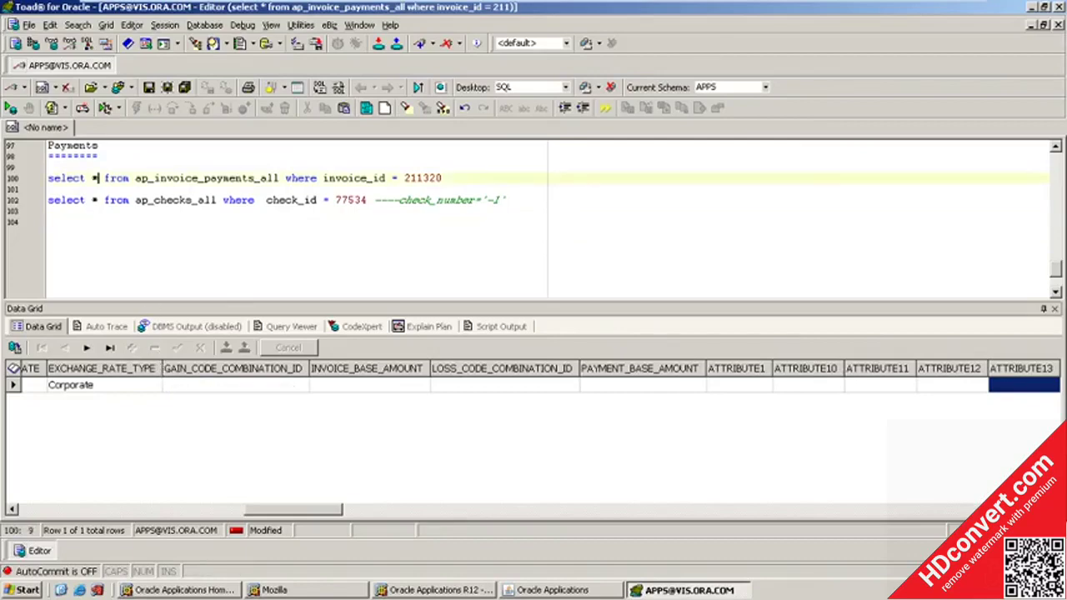
{"action": "key", "text": "BackSpace"}
{"action": "type", "text": "accounting"}
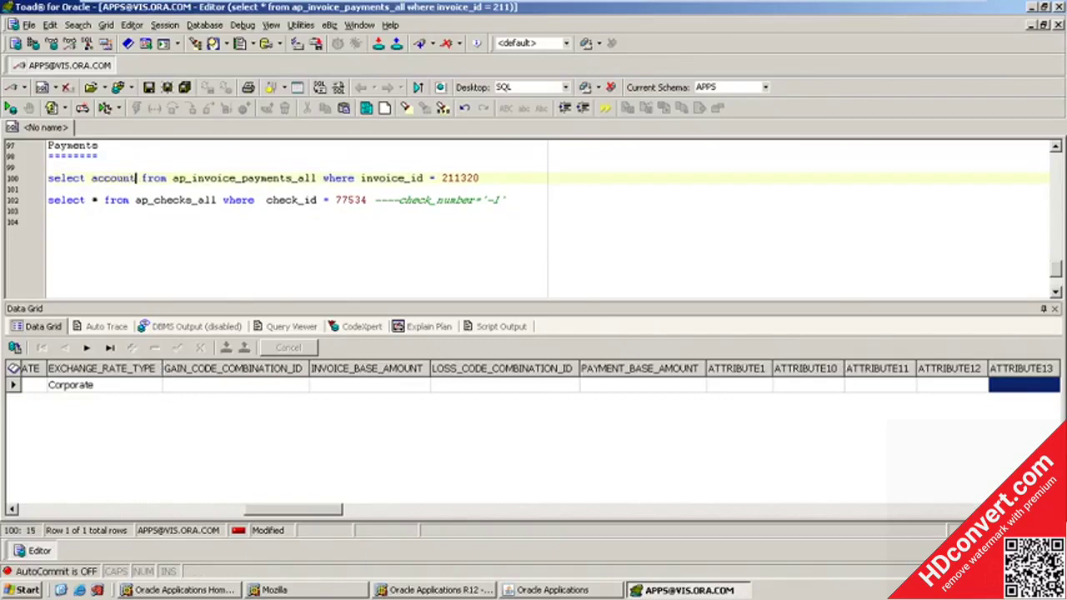
{"action": "type", "text": "_event_id"}
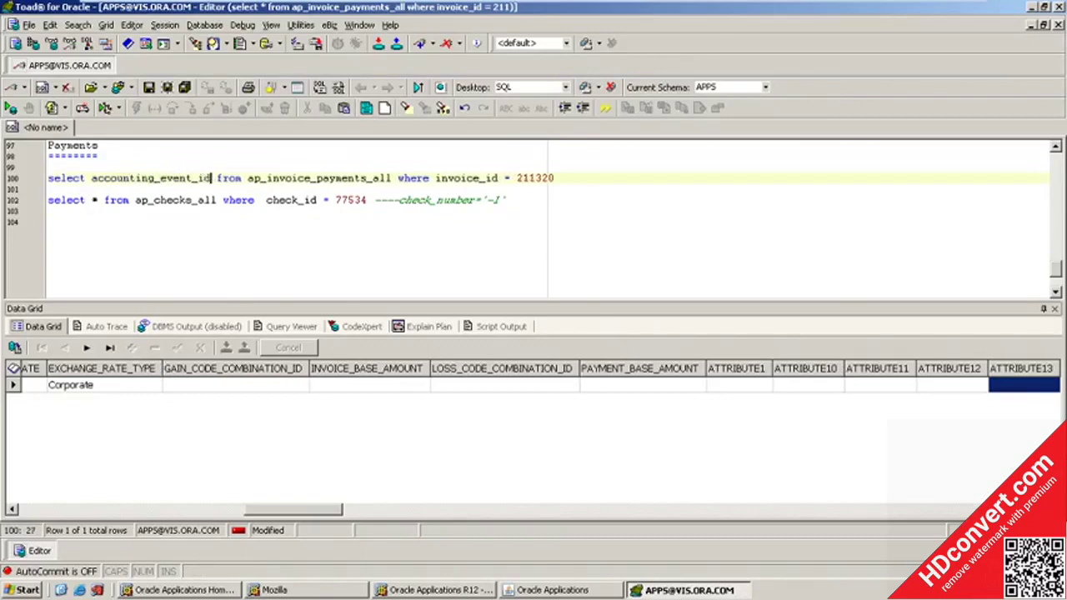
{"action": "key", "text": "F9"}
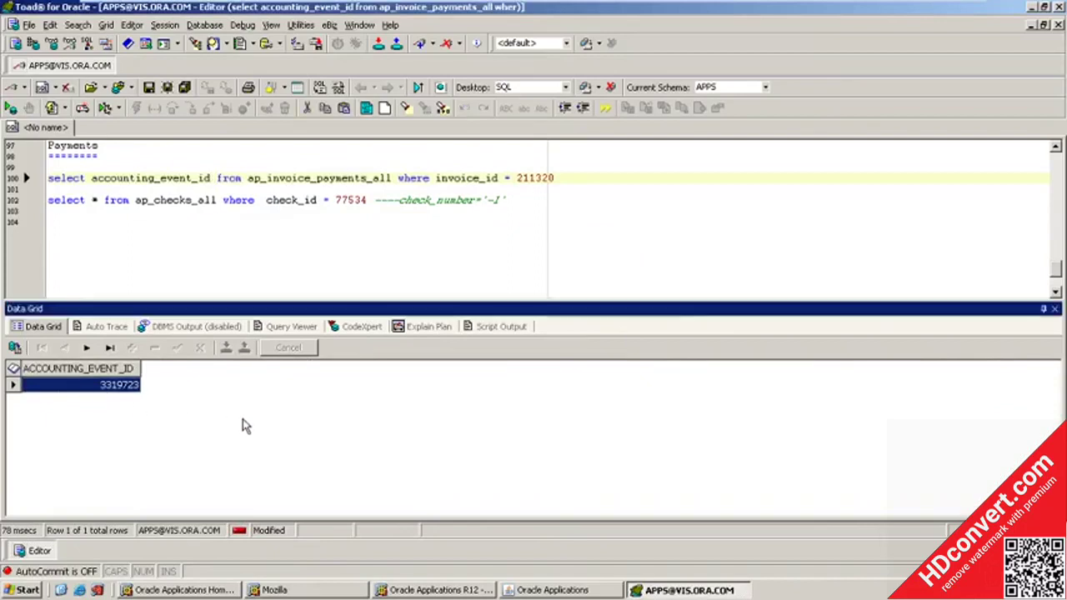
Note the payment's accounting event ID 3319723 on a separate line at the end of the script.
{"action": "left_click", "coordinate": [48, 221]}
{"action": "key", "text": "Return"}
{"action": "key", "text": "Return"}
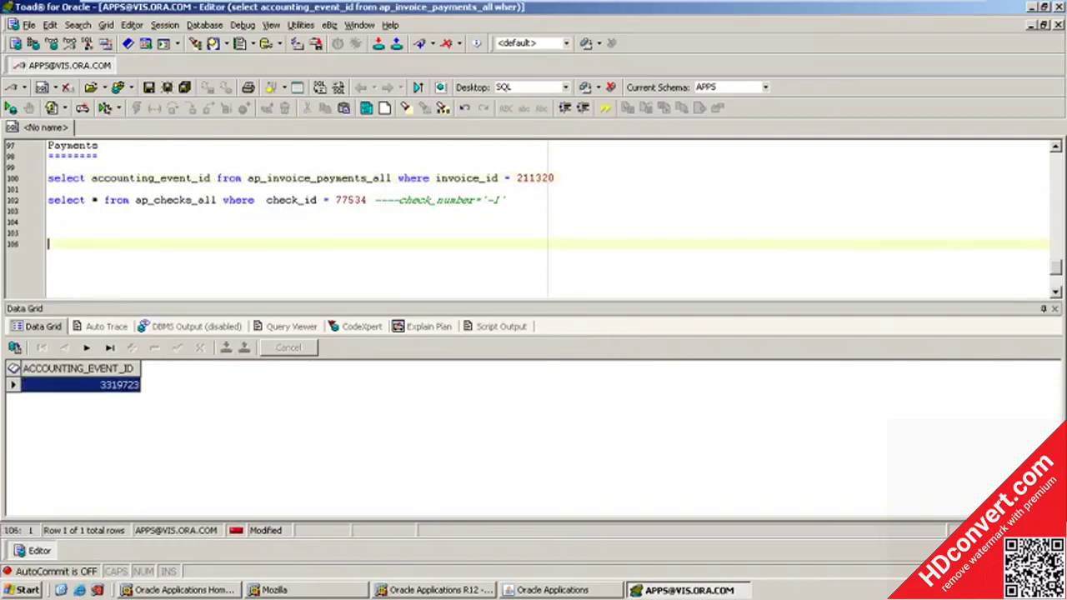
{"action": "type", "text": "3319723"}
Copy the five queries from xla_events to gl_import_references in the SLA section and paste them below the ap_checks_all query.
{"action": "scroll", "coordinate": [533, 217], "scroll_direction": "up", "scroll_amount": 7}
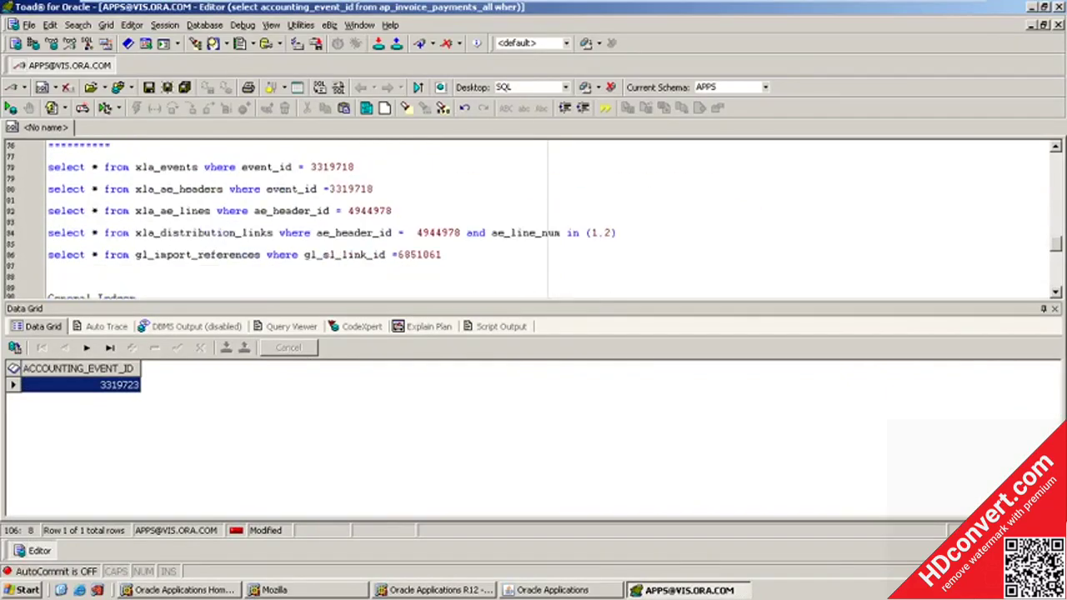
{"action": "left_click_drag", "start_coordinate": [441, 254], "coordinate": [48, 153]}
{"action": "key", "text": "ctrl+c"}
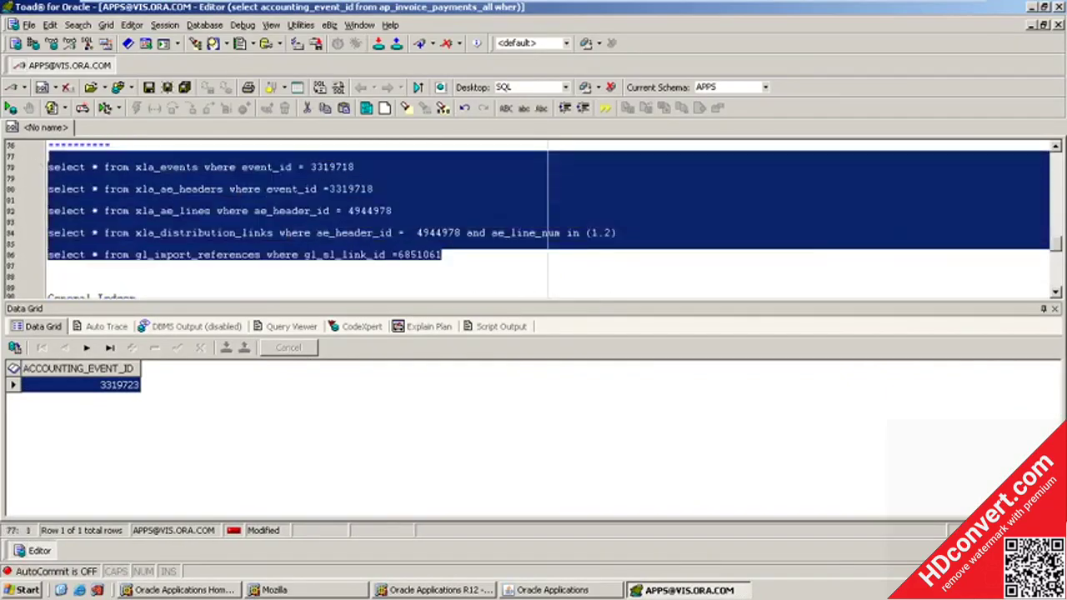
{"action": "scroll", "coordinate": [534, 216], "scroll_direction": "down", "scroll_amount": 8}
{"action": "left_click", "coordinate": [50, 188]}
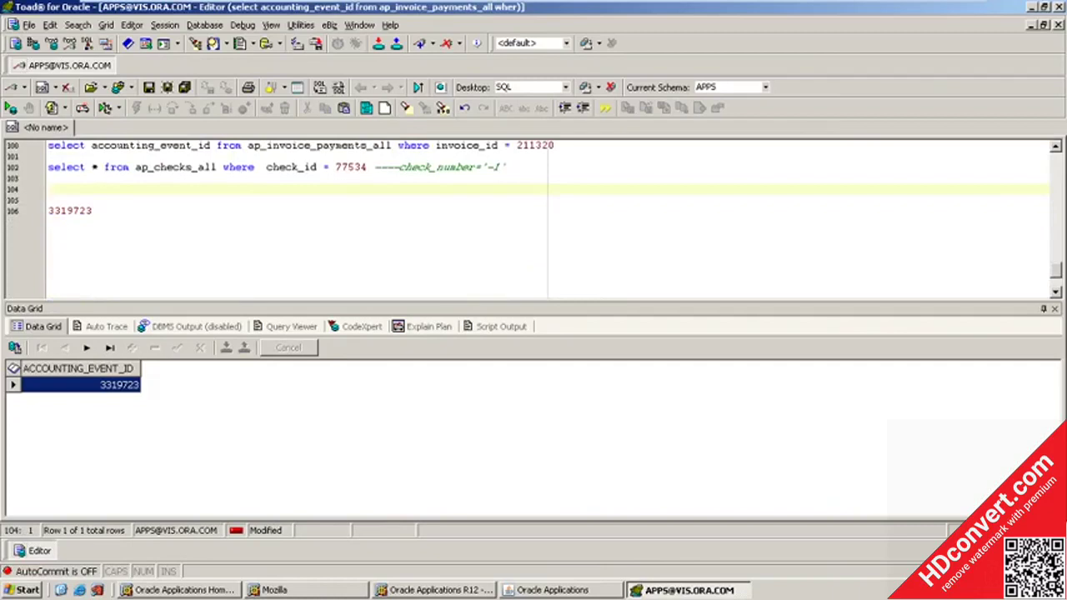
{"action": "key", "text": "Return"}
{"action": "key", "text": "Return"}
{"action": "key", "text": "Return"}
{"action": "key", "text": "ctrl+v"}
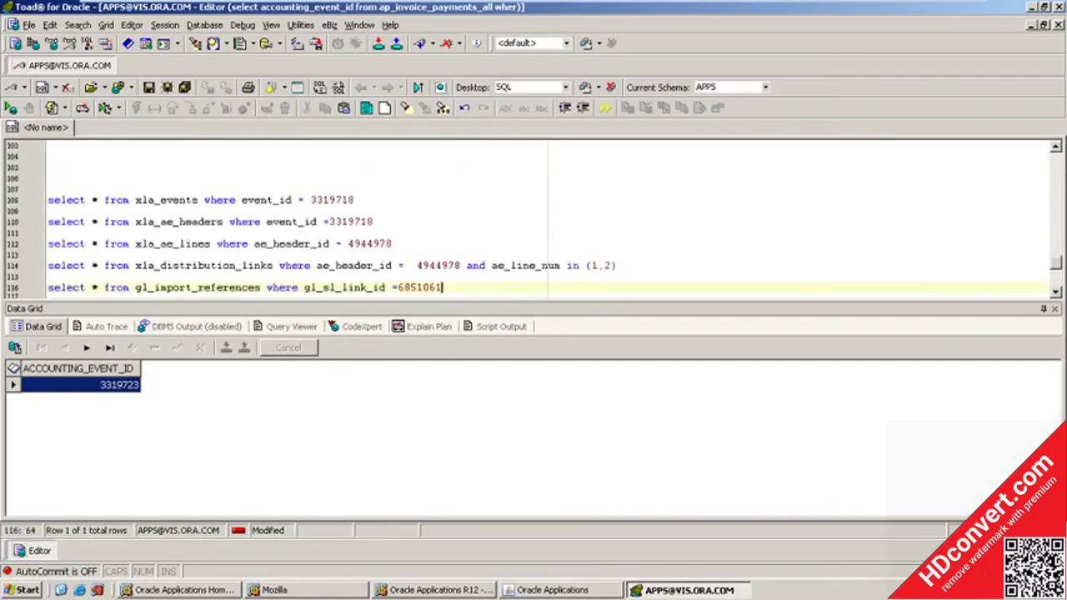
Move the noted event ID 3319723 into the copied xla_events query as its event_id and run the query.
{"action": "scroll", "coordinate": [533, 217], "scroll_direction": "down", "scroll_amount": 3}
{"action": "double_click", "coordinate": [70, 211]}
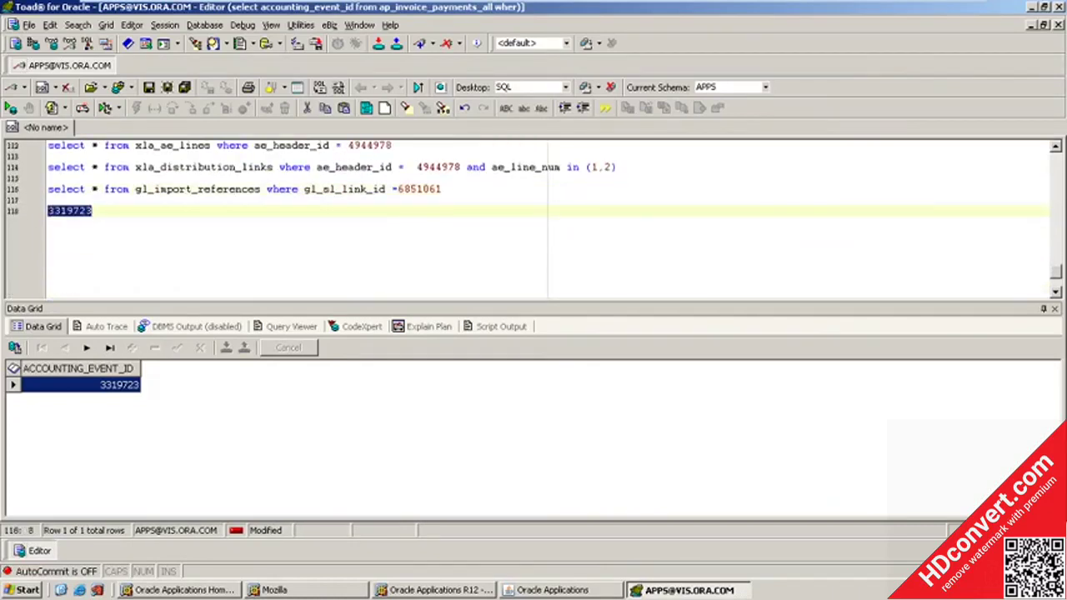
{"action": "key", "text": "ctrl+x"}
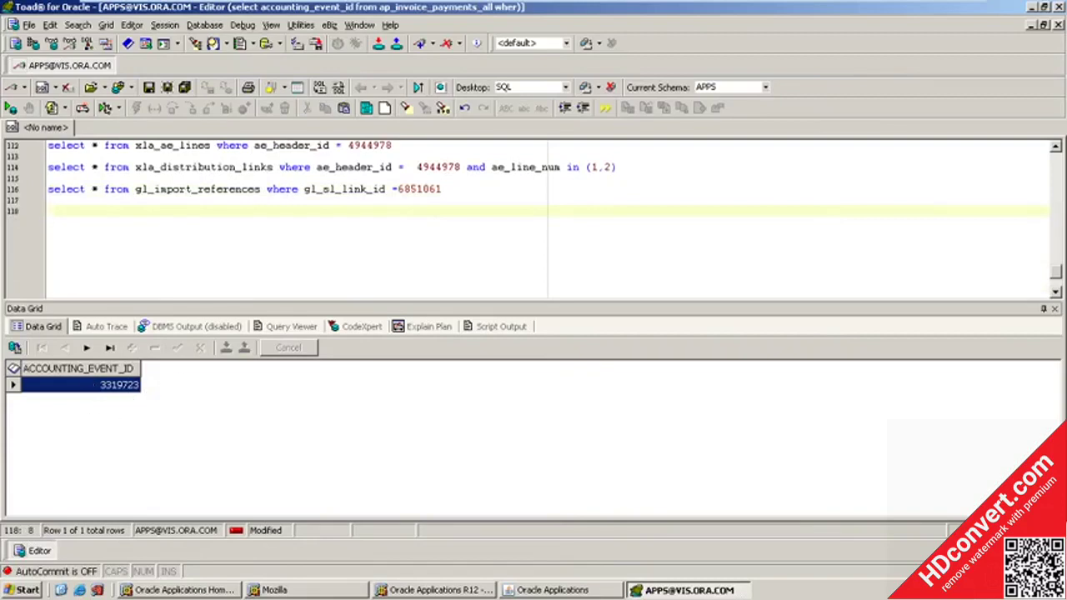
{"action": "scroll", "coordinate": [533, 217], "scroll_direction": "up", "scroll_amount": 2}
{"action": "double_click", "coordinate": [332, 166]}
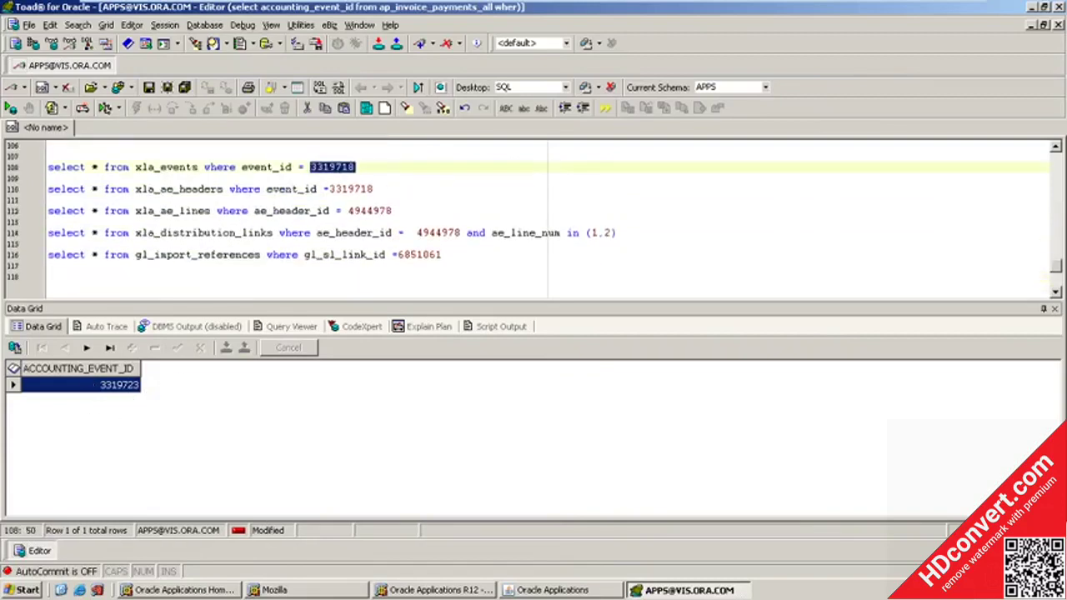
{"action": "key", "text": "ctrl+v"}
{"action": "key", "text": "F9"}
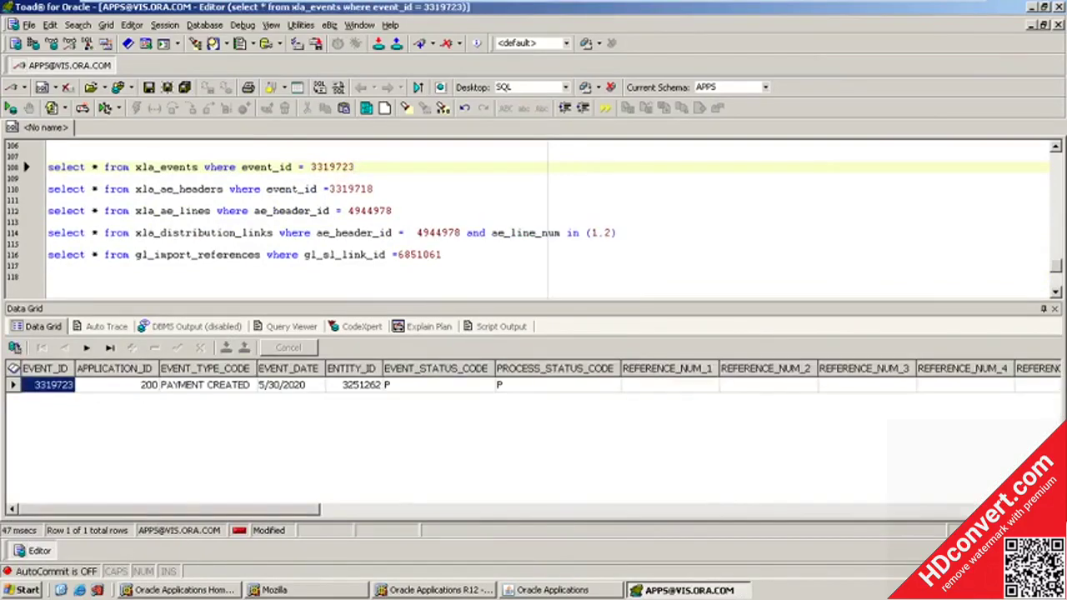
Set event_id to 3319723 in the copied xla_ae_headers query and run it.
{"action": "left_click", "coordinate": [373, 188]}
{"action": "double_click", "coordinate": [349, 188]}
{"action": "key", "text": "ctrl+v"}
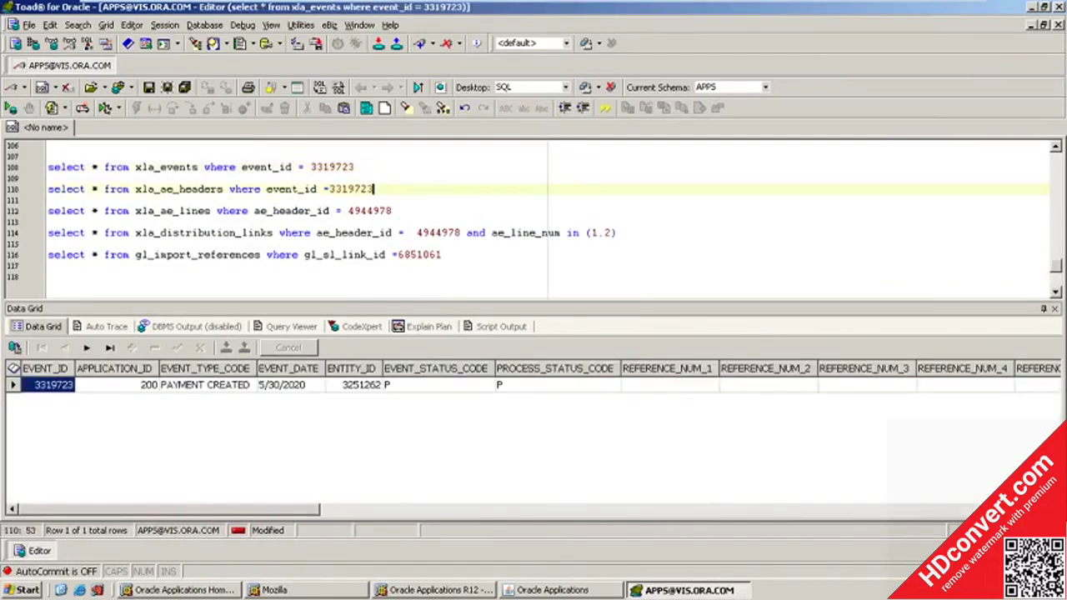
{"action": "key", "text": "F9"}
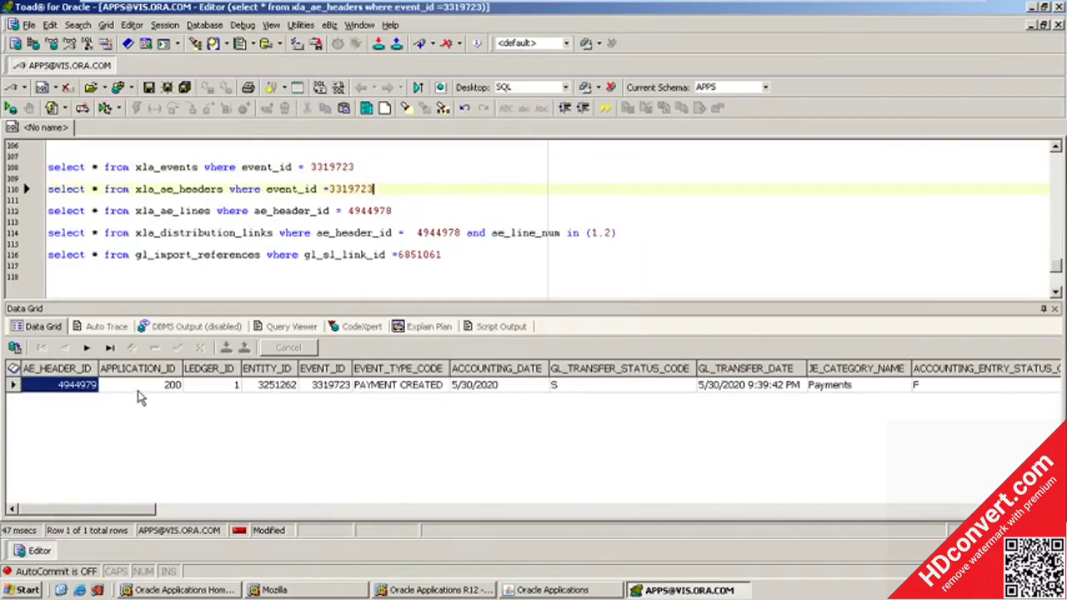
Copy AE_HEADER_ID 4944979 from the header row into the copied xla_ae_lines query and run it.
{"action": "left_click", "coordinate": [138, 392]}
{"action": "left_click", "coordinate": [69, 388]}
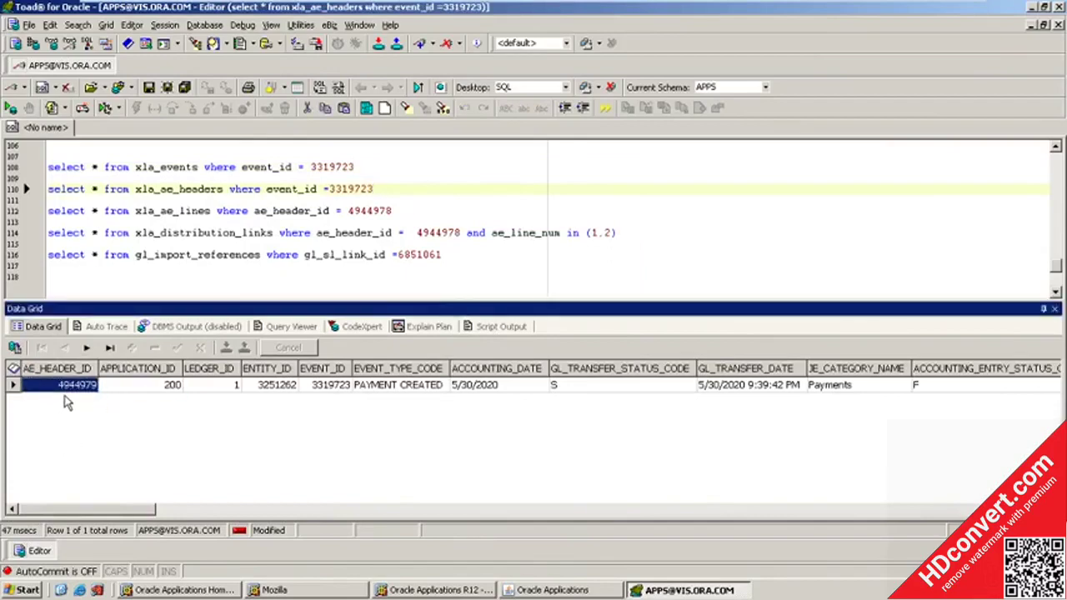
{"action": "key", "text": "F2"}
{"action": "double_click", "coordinate": [369, 211]}
{"action": "key", "text": "ctrl+v"}
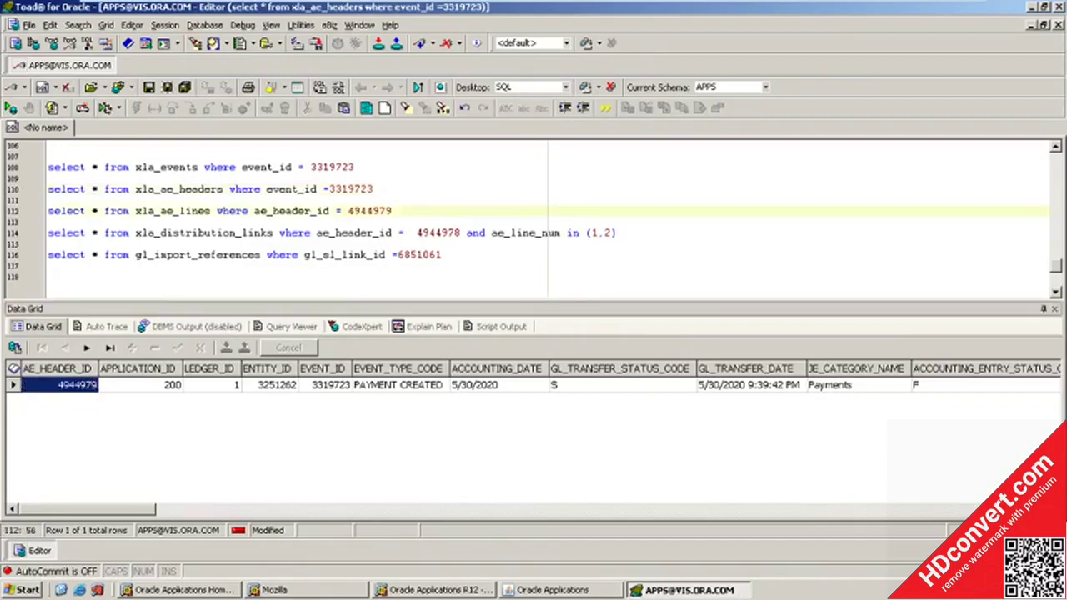
{"action": "key", "text": "F9"}
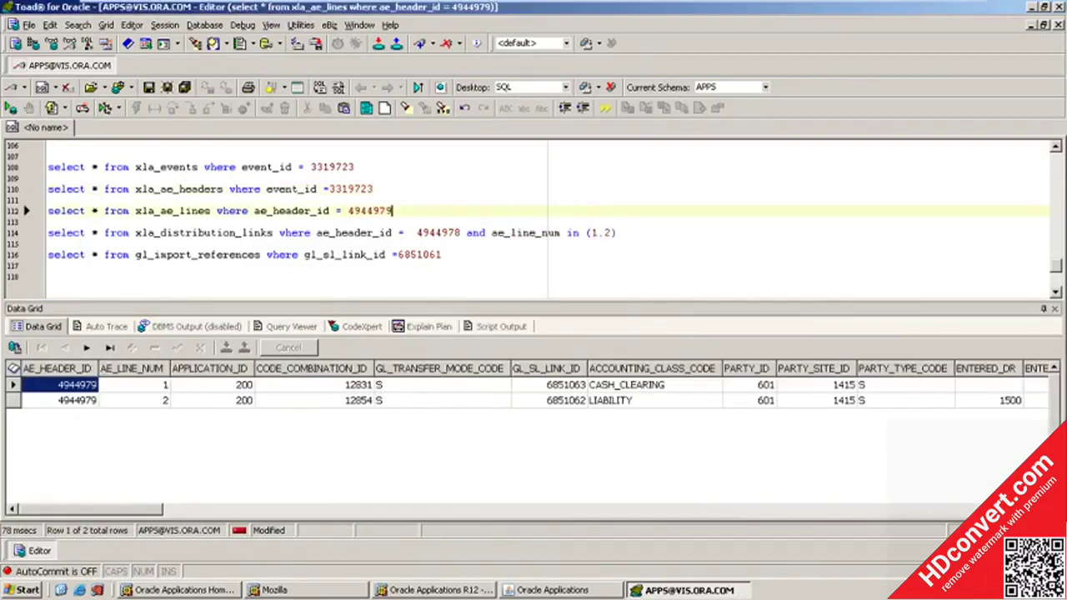
Set ae_header_id to 4944979 in the copied xla_distribution_links query and run it.
{"action": "left_click", "coordinate": [48, 243]}
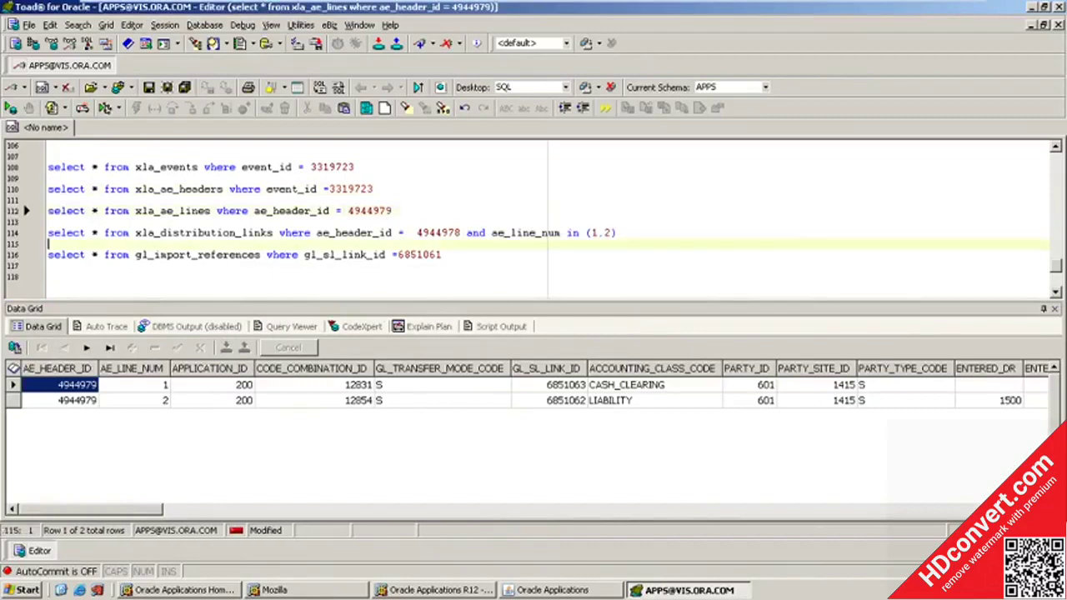
{"action": "double_click", "coordinate": [437, 233]}
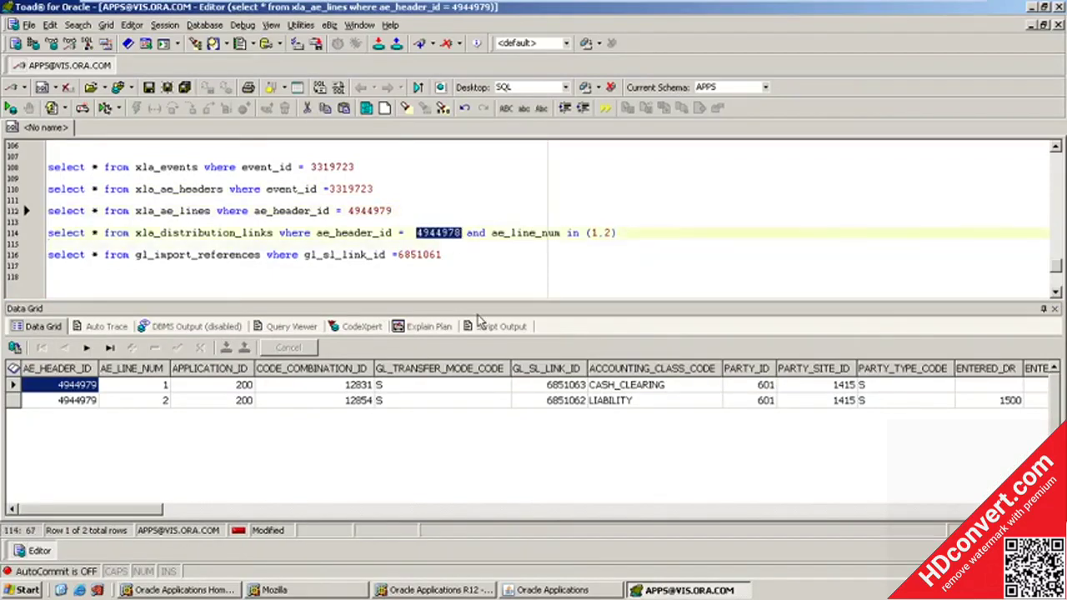
{"action": "key", "text": "ctrl+v"}
{"action": "key", "text": "F9"}
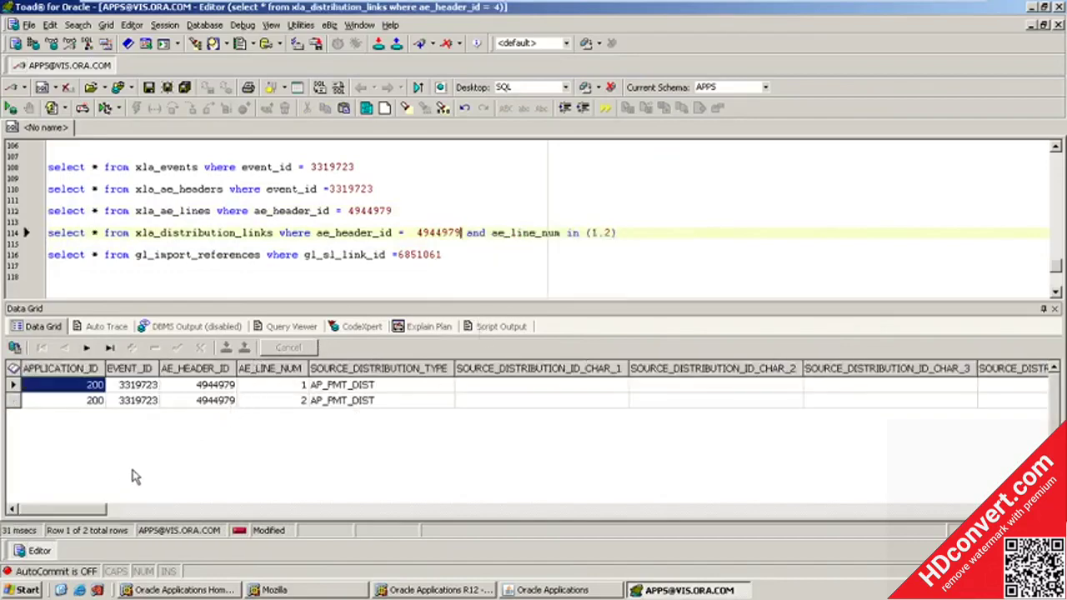
Rerun the xla_ae_lines query, put the CASH_CLEARING line's GL_SL_LINK_ID 6851063 into the copied gl_import_references query, and run that query.
{"action": "left_click", "coordinate": [335, 210]}
{"action": "key", "text": "F9"}
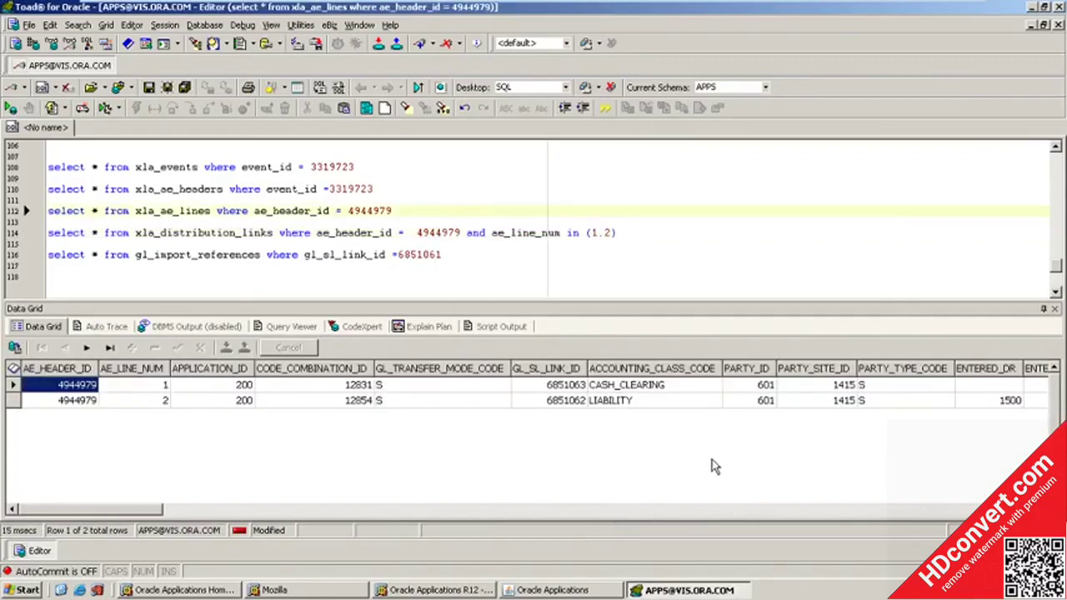
{"action": "left_click", "coordinate": [557, 405]}
{"action": "key", "text": "Up"}
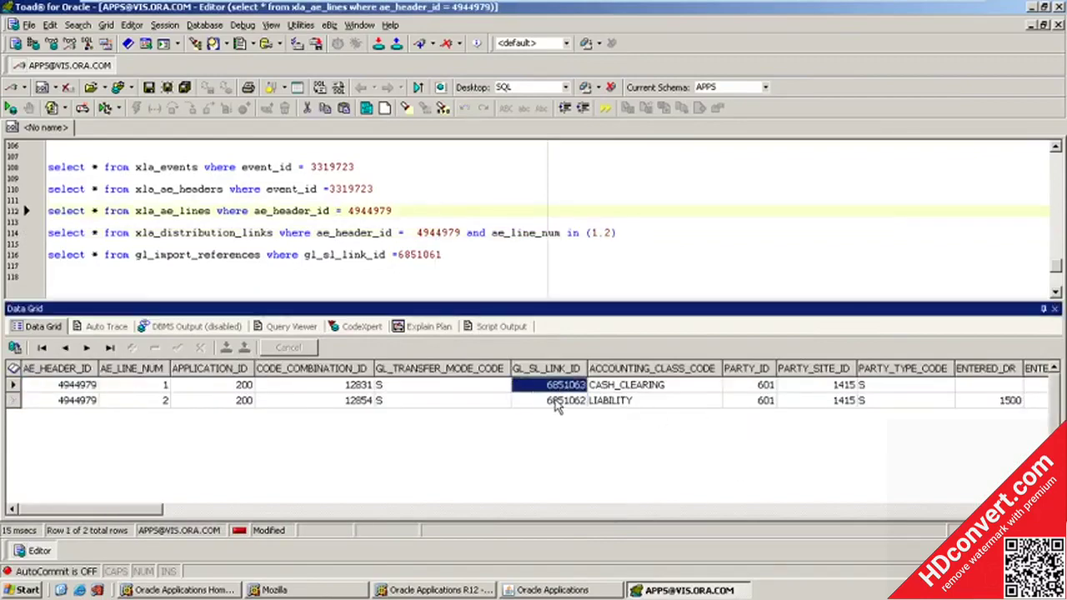
{"action": "key", "text": "Down"}
{"action": "key", "text": "Up"}
{"action": "key", "text": "F2"}
{"action": "key", "text": "ctrl+c"}
{"action": "left_click", "coordinate": [441, 255]}
{"action": "double_click", "coordinate": [420, 254]}
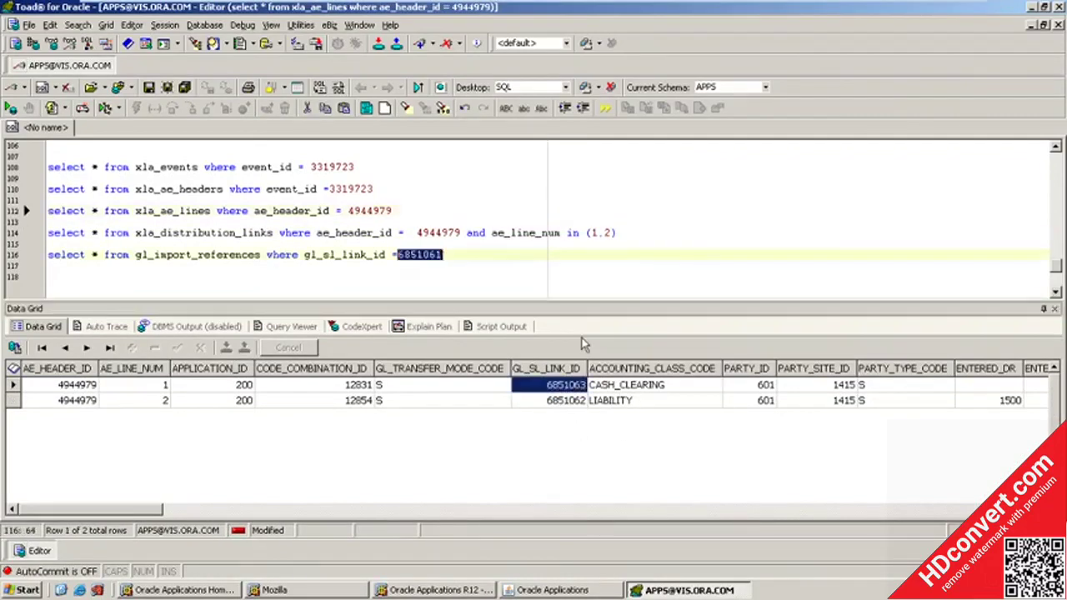
{"action": "key", "text": "ctrl+v"}
{"action": "key", "text": "F9"}
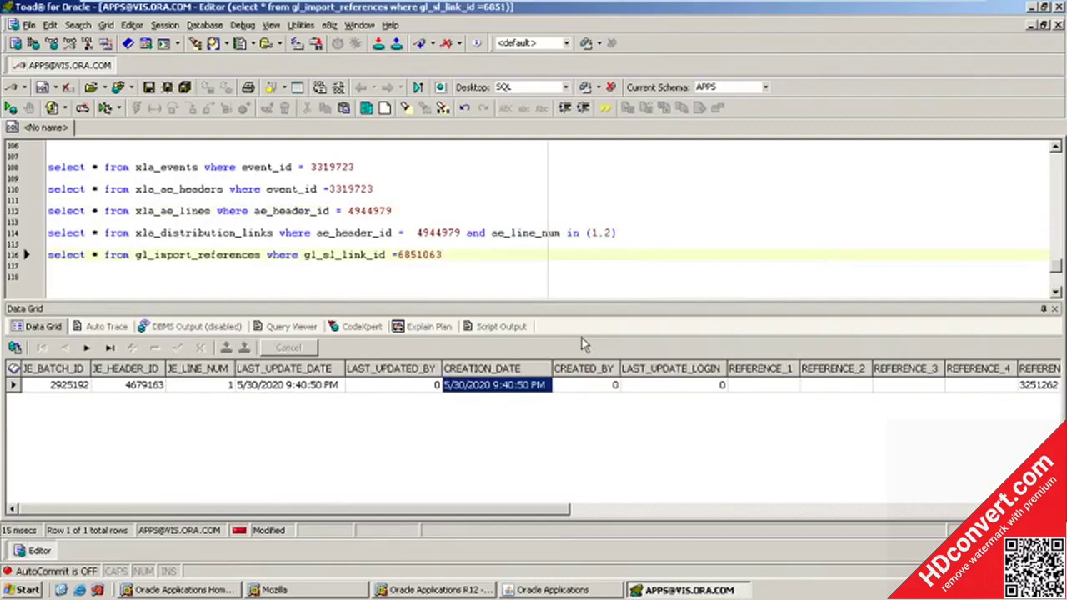
Add a select * query on gl_je_headers for je_header_id 4679163 below the gl_import_references query and run it.
{"action": "left_click", "coordinate": [442, 254]}
{"action": "scroll", "coordinate": [442, 242], "scroll_direction": "down", "scroll_amount": 1}
{"action": "key", "text": "Return"}
{"action": "key", "text": "Return"}
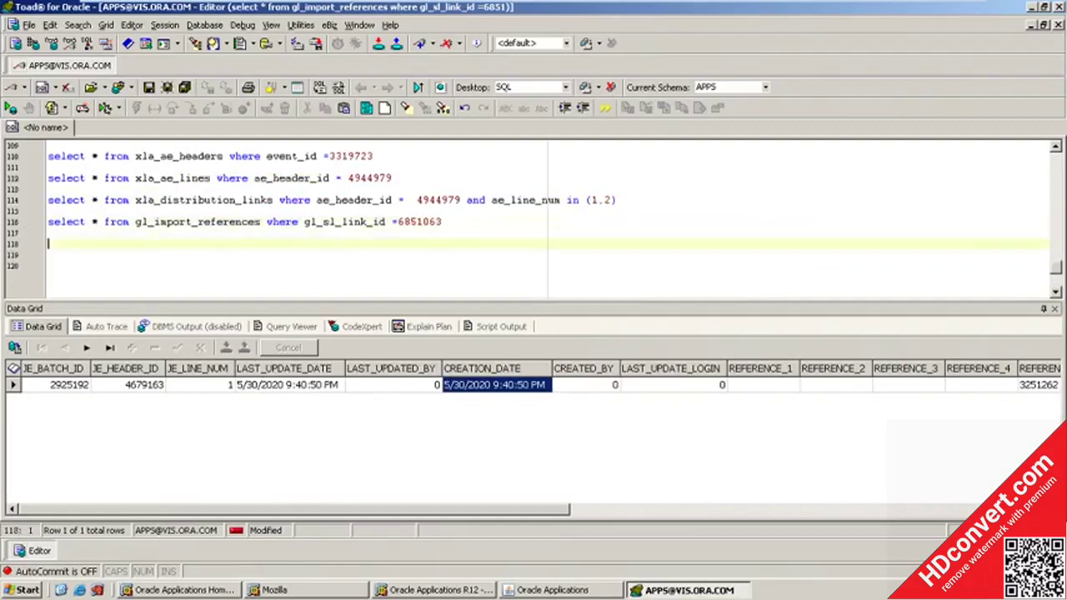
{"action": "type", "text": "select * fro"}
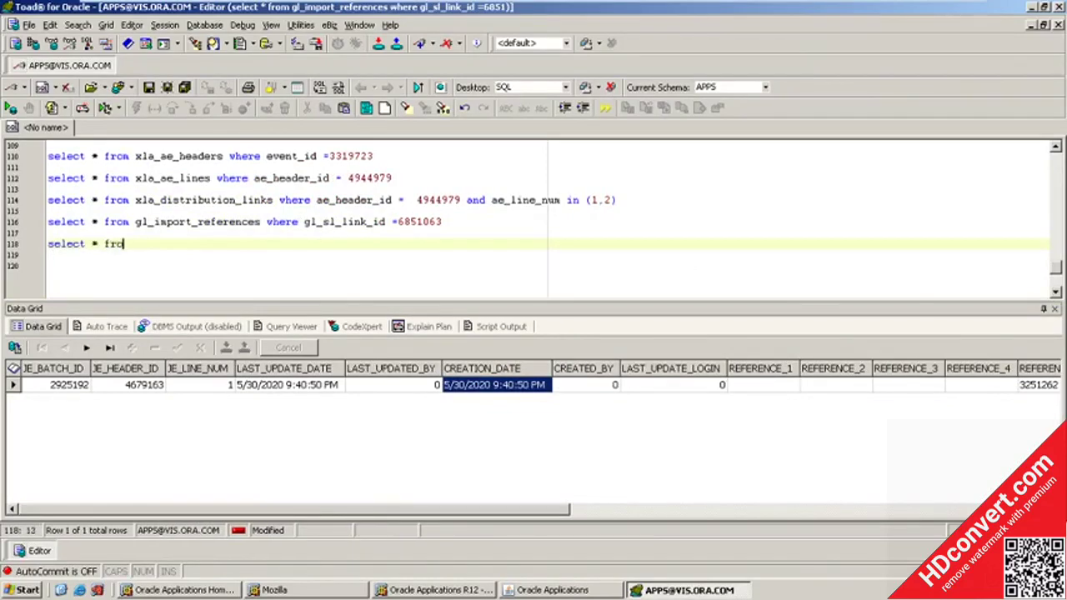
{"action": "type", "text": "m gl_je_headers where j"}
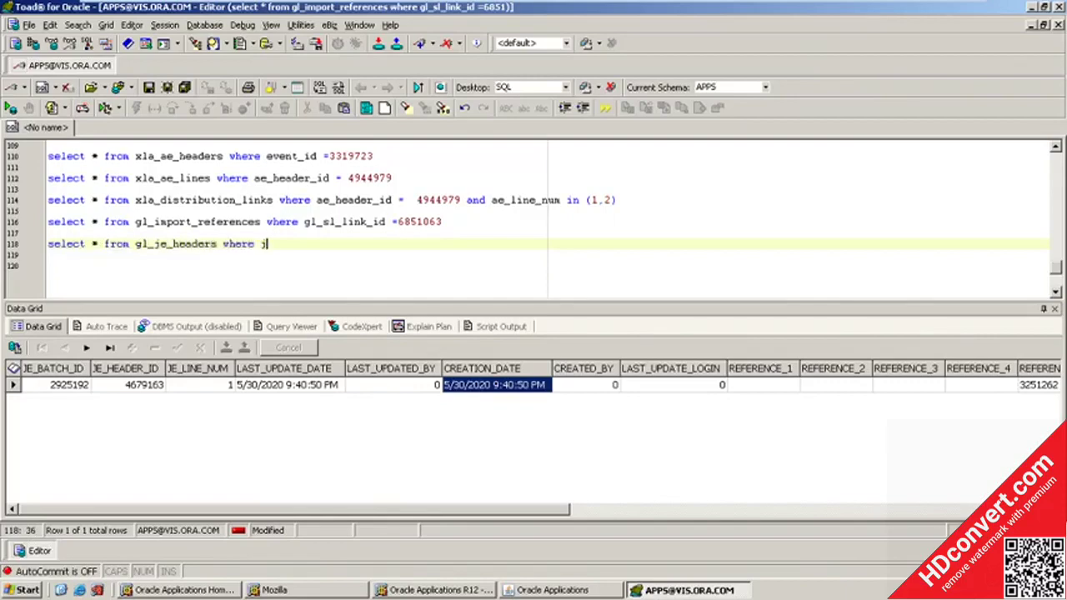
{"action": "type", "text": "e_header_id  ="}
{"action": "left_click", "coordinate": [137, 384]}
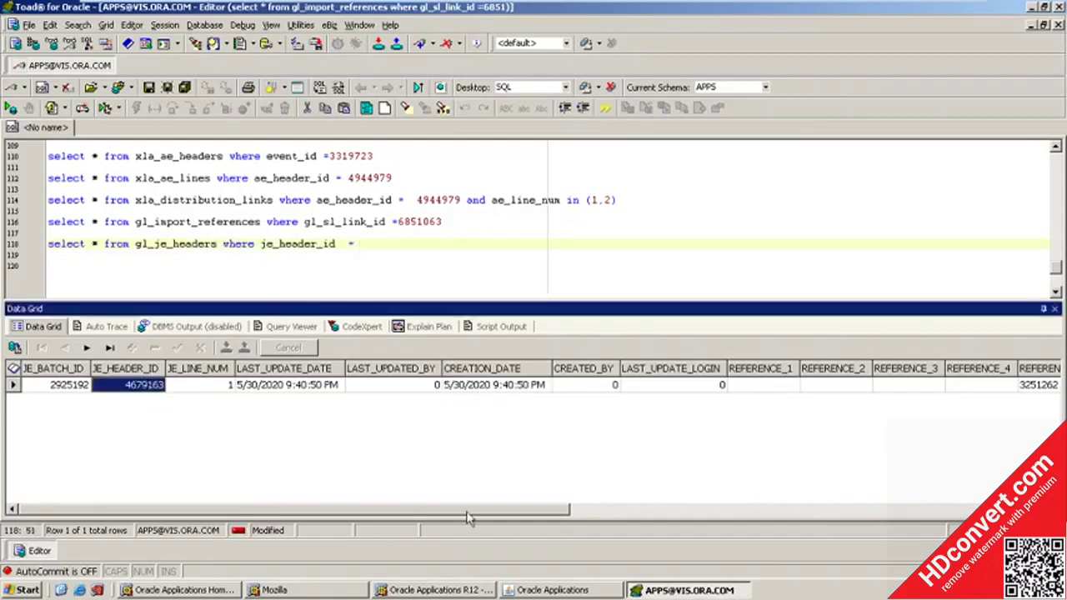
{"action": "key", "text": "F2"}
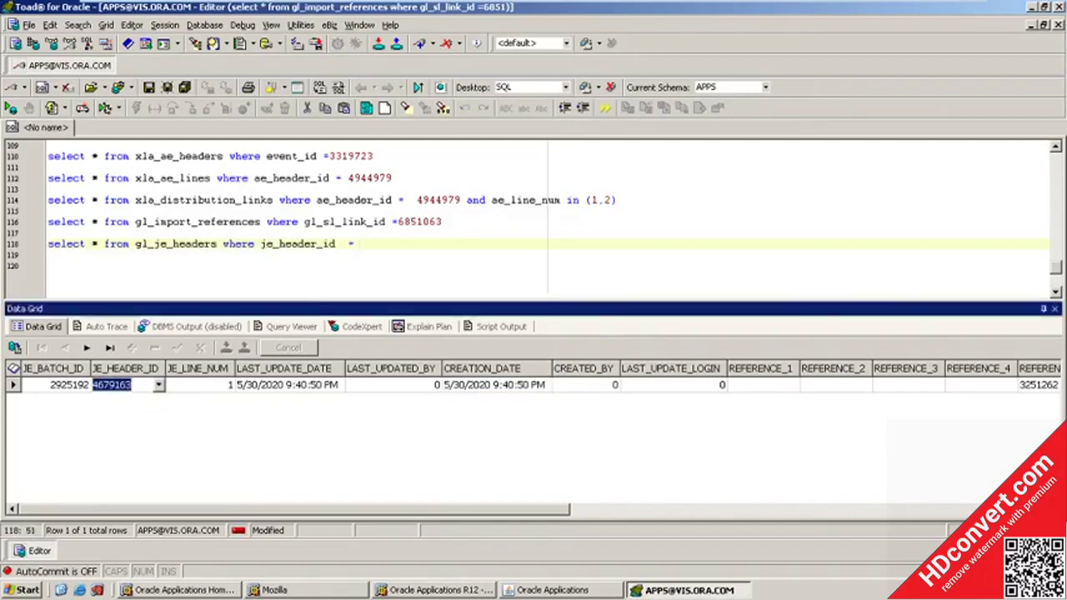
{"action": "left_click", "coordinate": [360, 243]}
{"action": "key", "text": "ctrl+v"}
{"action": "key", "text": "F9"}
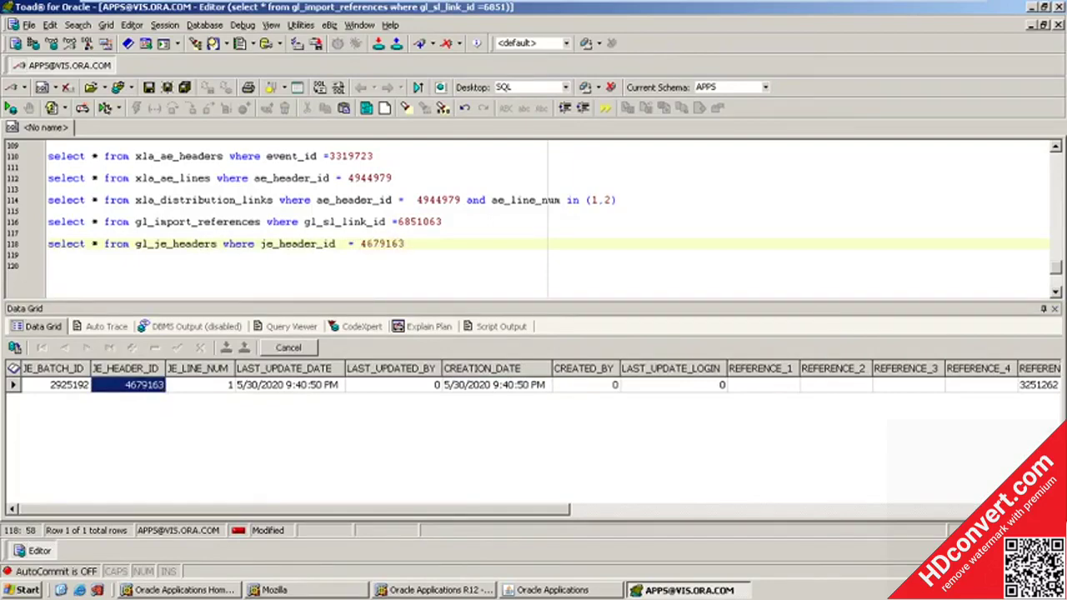
Add a select * query on gl_je_lines for je_header_id 4679163 below the gl_je_headers query and run it.
{"action": "key", "text": "Return"}
{"action": "key", "text": "Return"}
{"action": "type", "text": "s"}
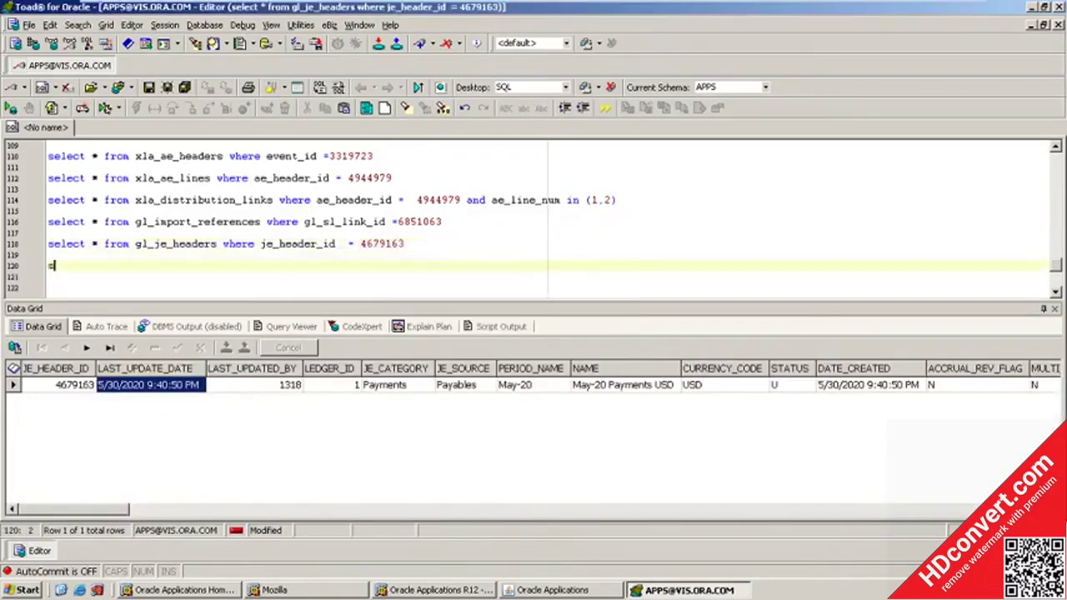
{"action": "type", "text": "elect * fro"}
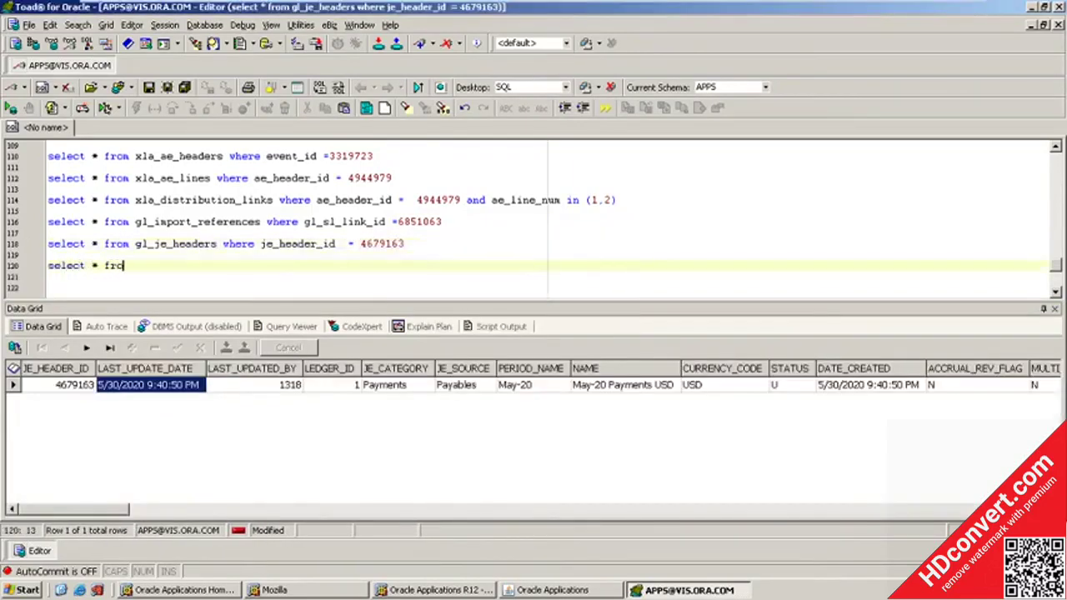
{"action": "type", "text": "m gl_je_lines where je_line_"}
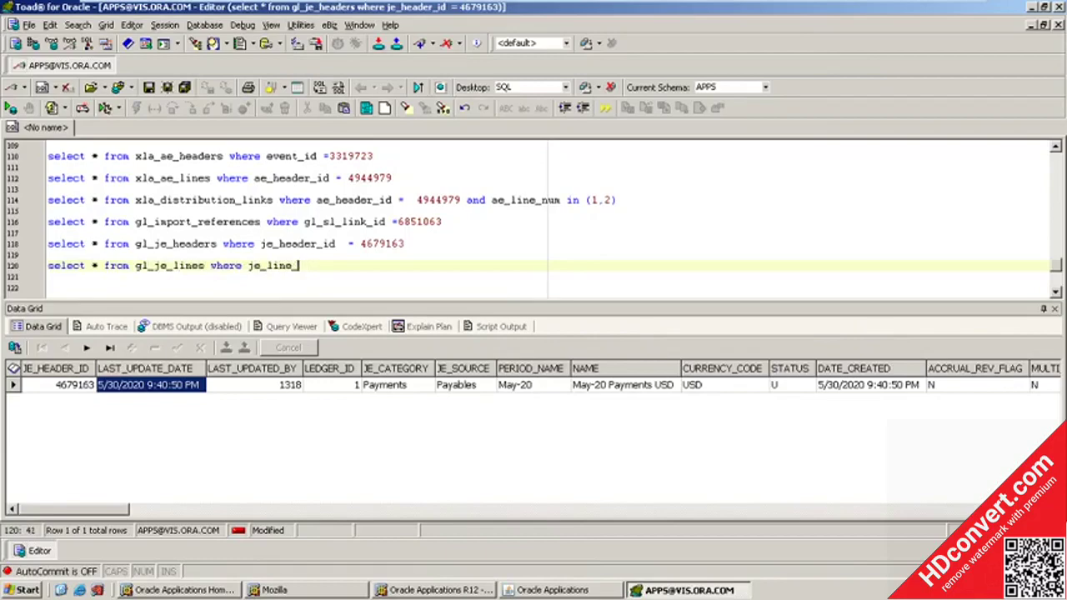
{"action": "type", "text": "d  = 4"}
{"action": "key", "text": "BackSpace"}
{"action": "key", "text": "BackSpace"}
{"action": "key", "text": "BackSpace"}
{"action": "key", "text": "BackSpace"}
{"action": "key", "text": "BackSpace"}
{"action": "key", "text": "BackSpace"}
{"action": "key", "text": "BackSpace"}
{"action": "key", "text": "BackSpace"}
{"action": "key", "text": "BackSpace"}
{"action": "key", "text": "BackSpace"}
{"action": "key", "text": "BackSpace"}
{"action": "type", "text": "headd"}
{"action": "key", "text": "BackSpace"}
{"action": "type", "text": "er+"}
{"action": "key", "text": "BackSpace"}
{"action": "type", "text": "_id="}
{"action": "key", "text": "ctrl+v"}
{"action": "key", "text": "F9"}
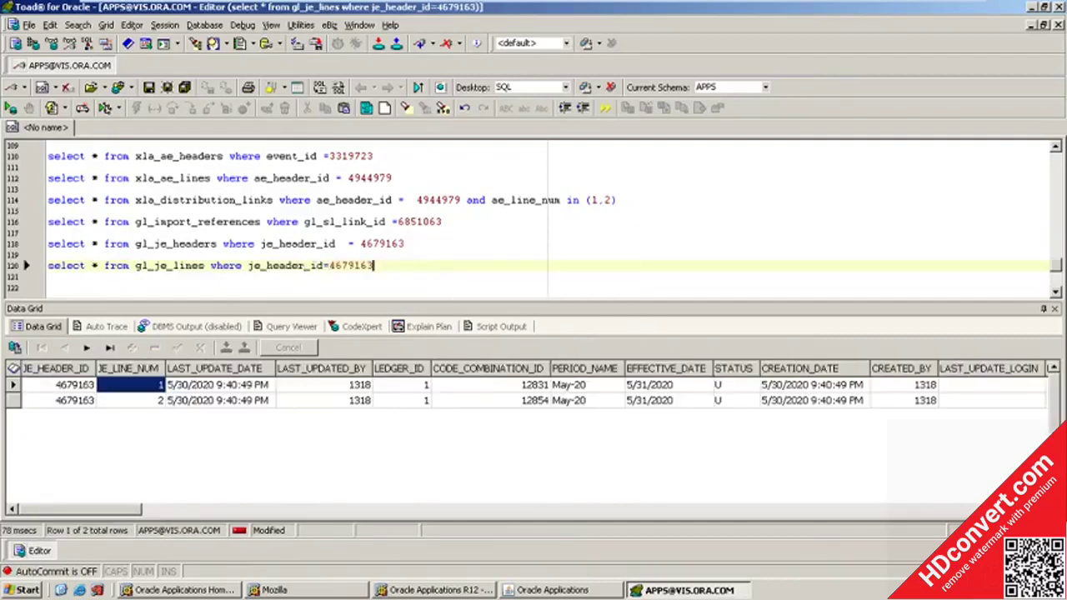
{"action": "left_click", "coordinate": [495, 404]}
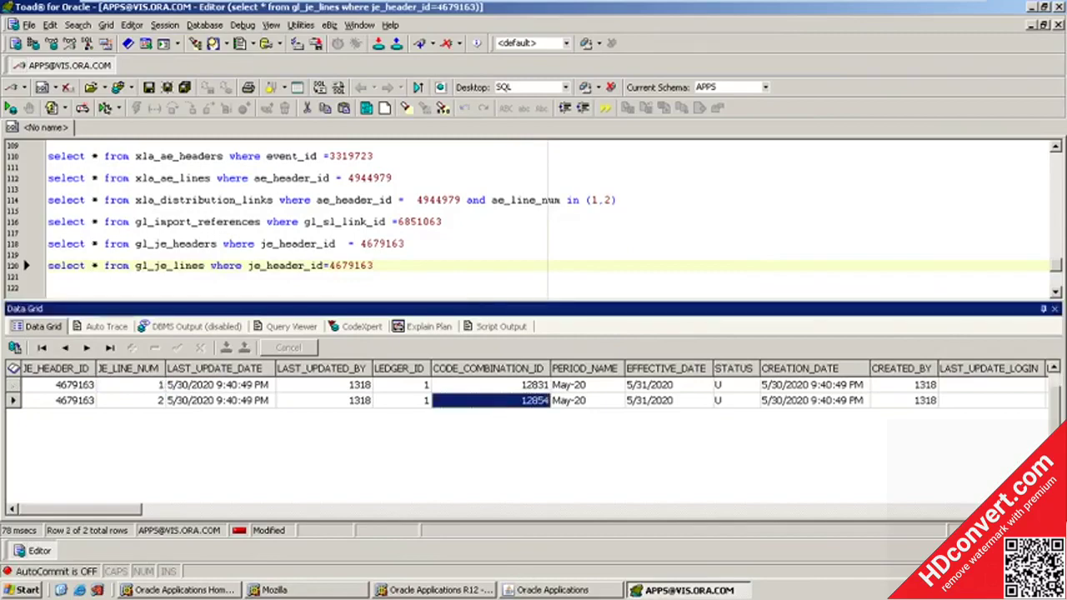
{"action": "scroll", "coordinate": [333, 216], "scroll_direction": "up", "scroll_amount": 2}
{"action": "scroll", "coordinate": [334, 217], "scroll_direction": "down", "scroll_amount": 2}
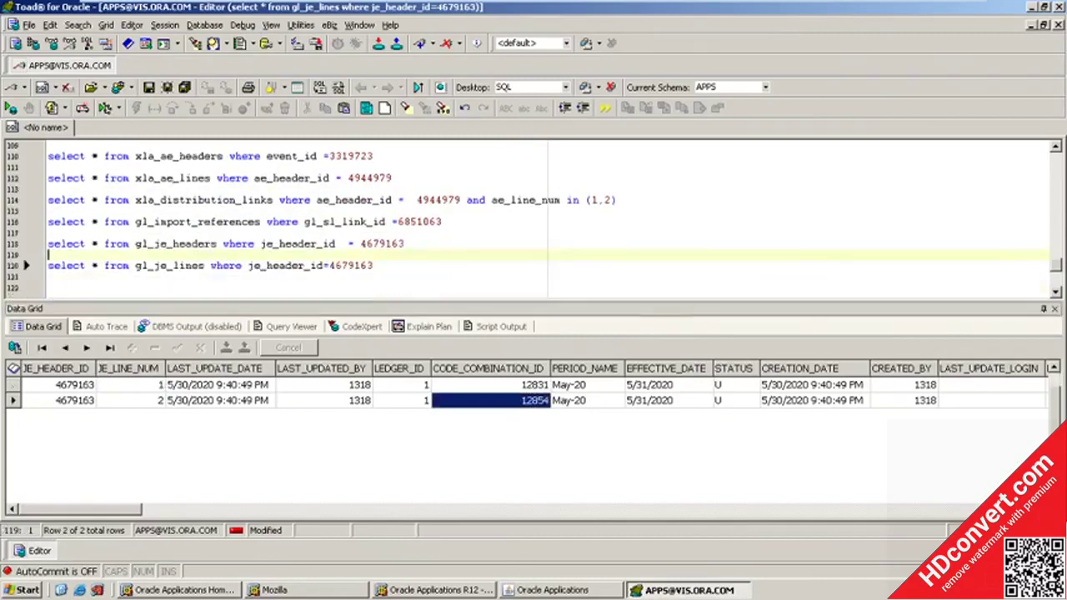
Switch to Oracle Applications and close the Payments window without saving changes.
{"action": "left_click", "coordinate": [567, 592]}
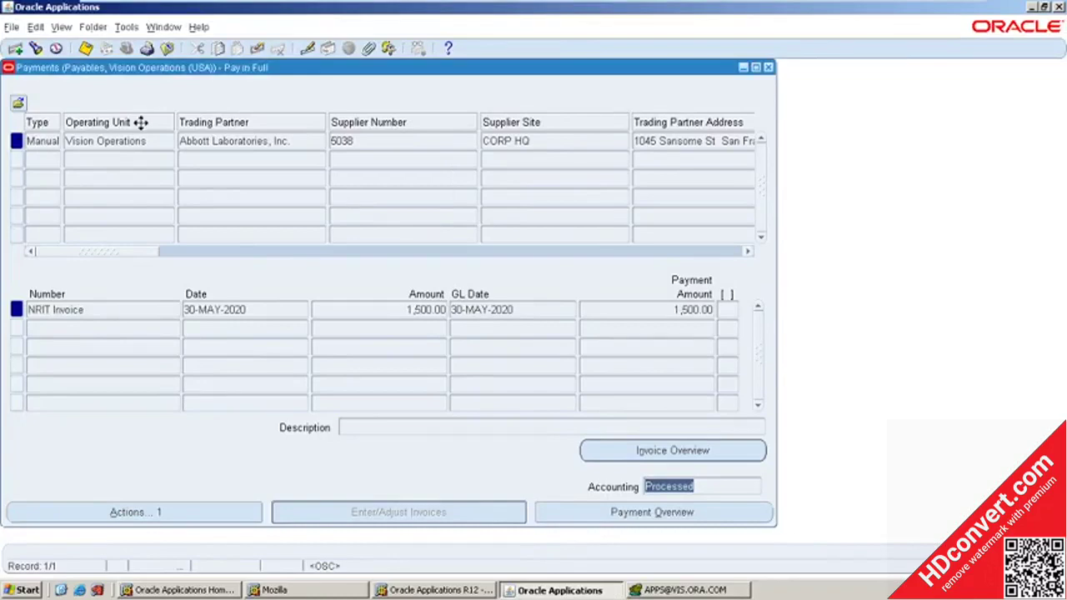
{"action": "left_click", "coordinate": [768, 69]}
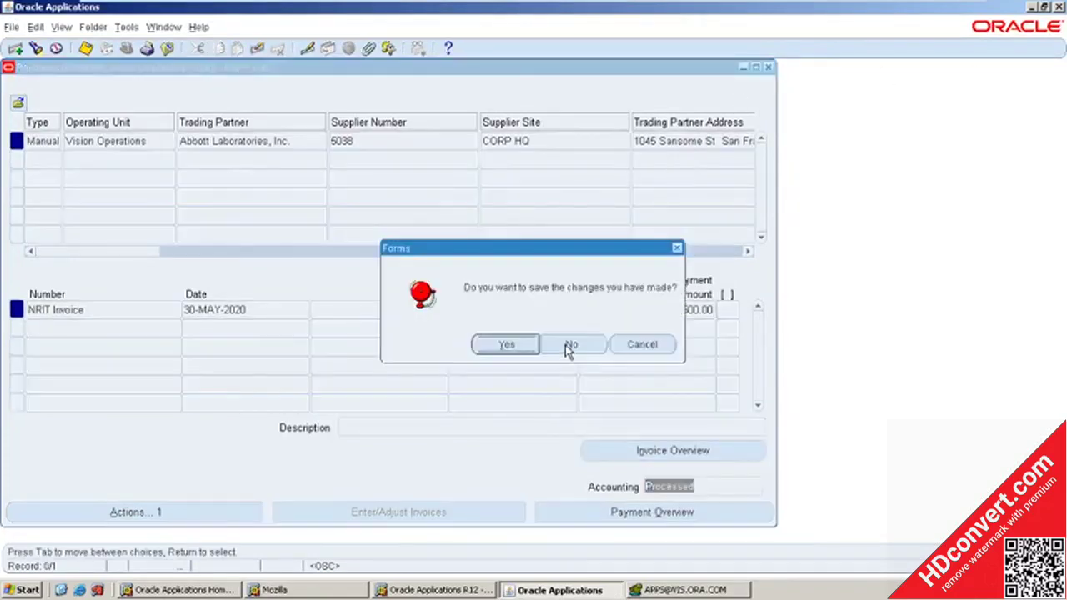
{"action": "left_click", "coordinate": [570, 344]}
Return to Toad, rerun the gl_je_headers query and select the journal's NAME value in the result.
{"action": "left_click", "coordinate": [682, 590]}
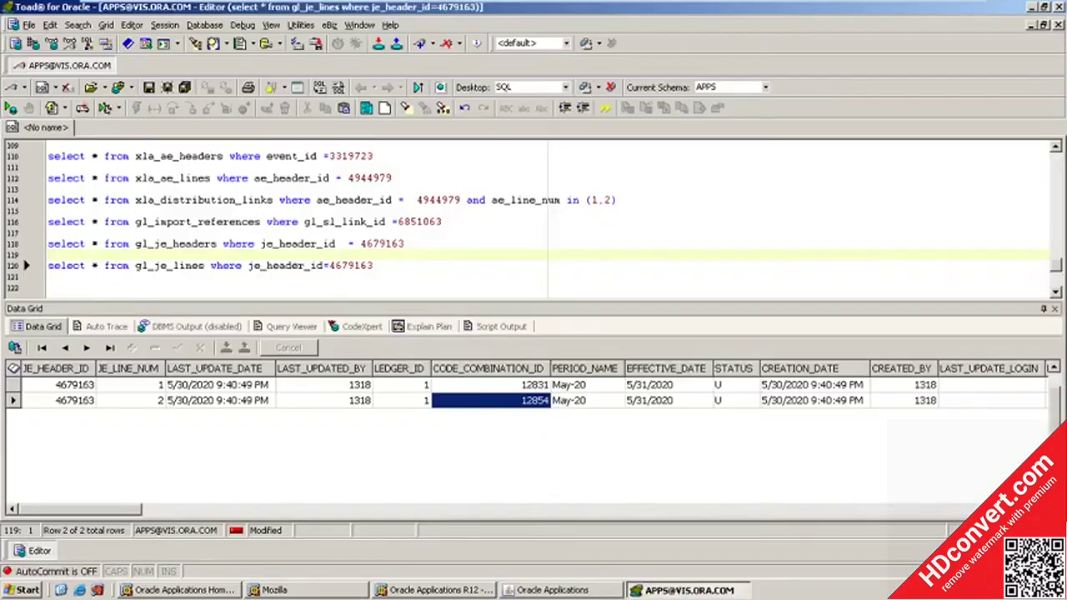
{"action": "left_click", "coordinate": [311, 244]}
{"action": "key", "text": "F9"}
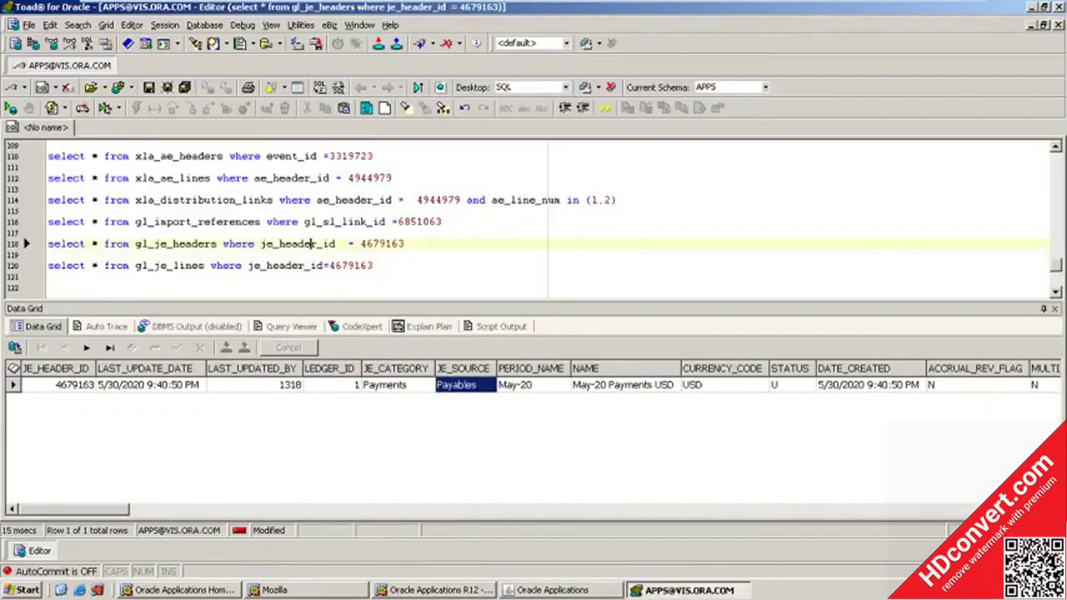
{"action": "left_click", "coordinate": [589, 393]}
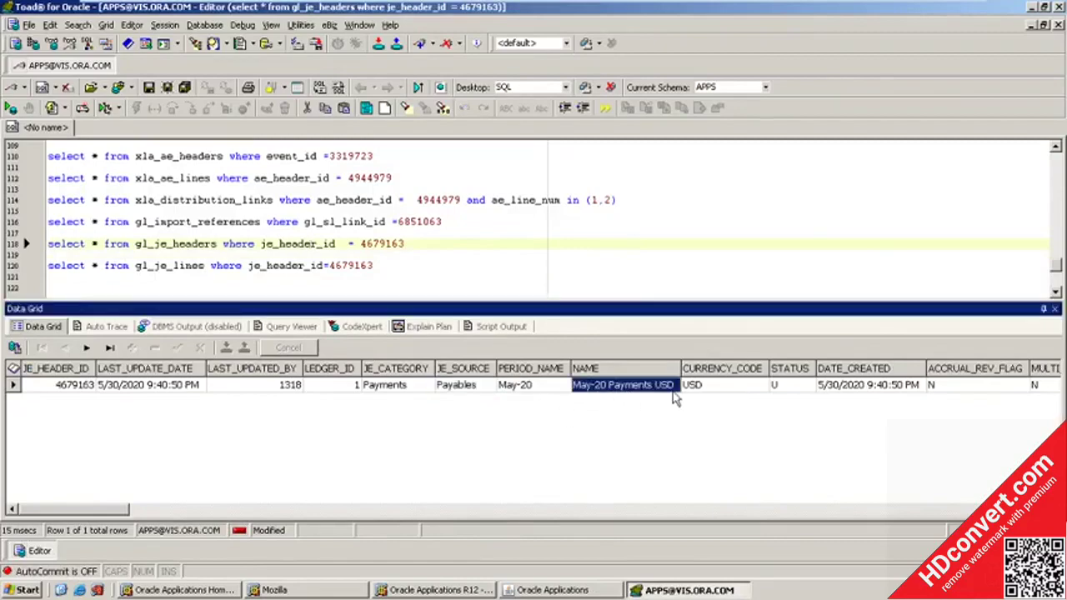
In Oracle Applications, close the Invoice Workbench and switch the responsibility to General Ledger, Vision Operations (USA).
{"action": "left_click", "coordinate": [604, 592]}
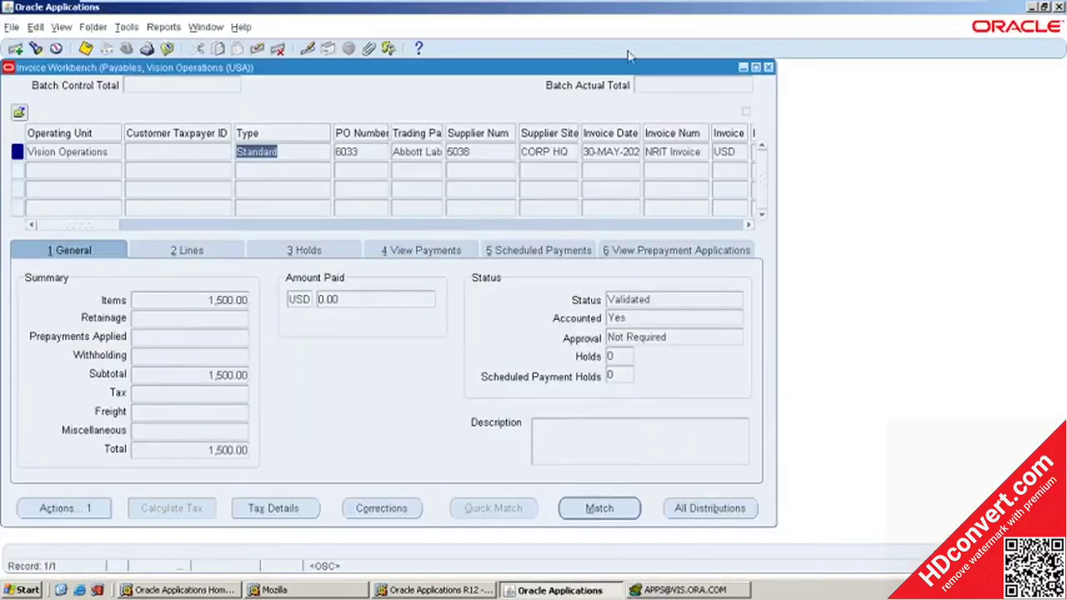
{"action": "left_click", "coordinate": [768, 67]}
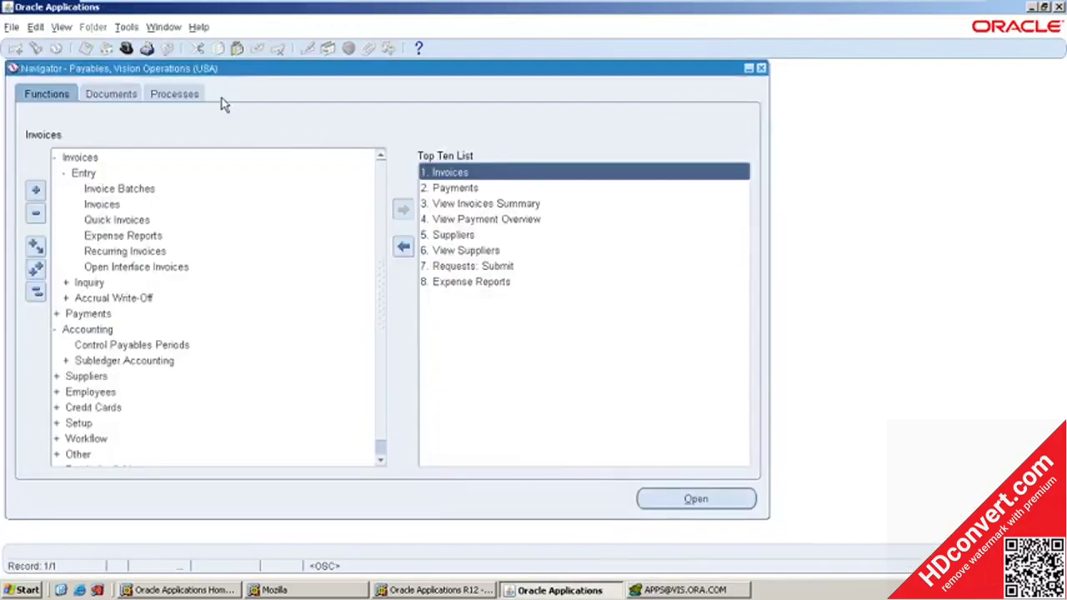
{"action": "left_click", "coordinate": [127, 47]}
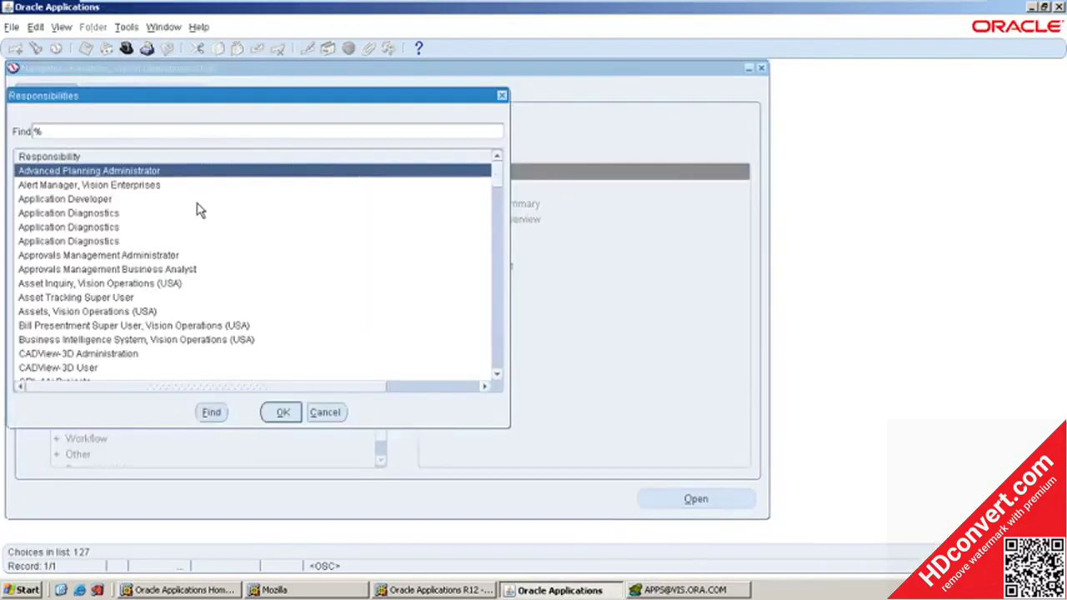
{"action": "type", "text": "general Ledger,"}
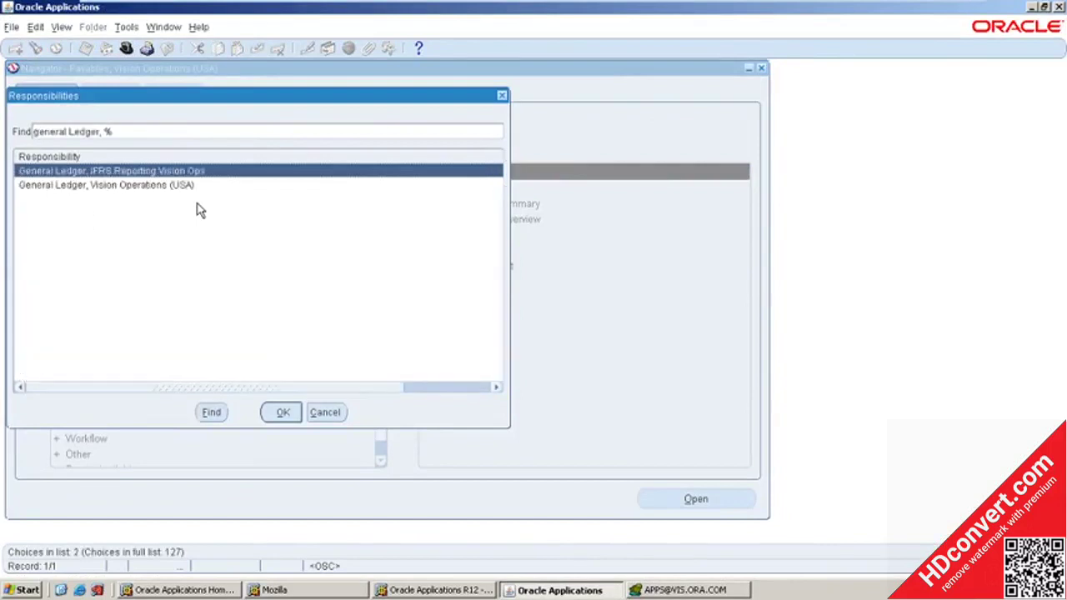
{"action": "double_click", "coordinate": [63, 189]}
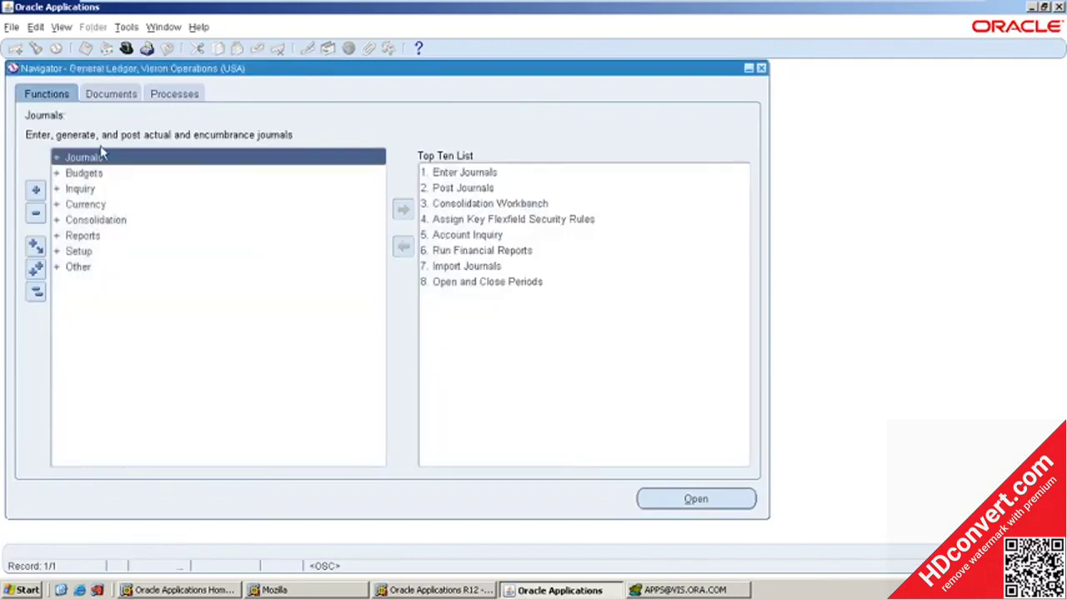
Expand the Journals functions in the Navigator and open the Enter journals form.
{"action": "double_click", "coordinate": [83, 172]}
{"action": "left_click", "coordinate": [78, 158]}
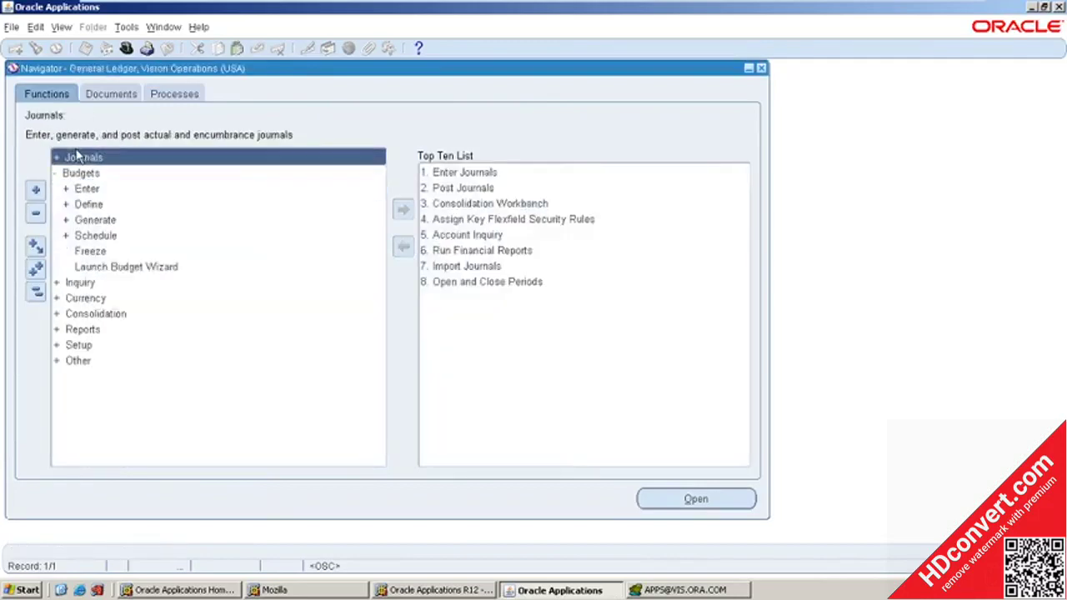
{"action": "double_click", "coordinate": [73, 159]}
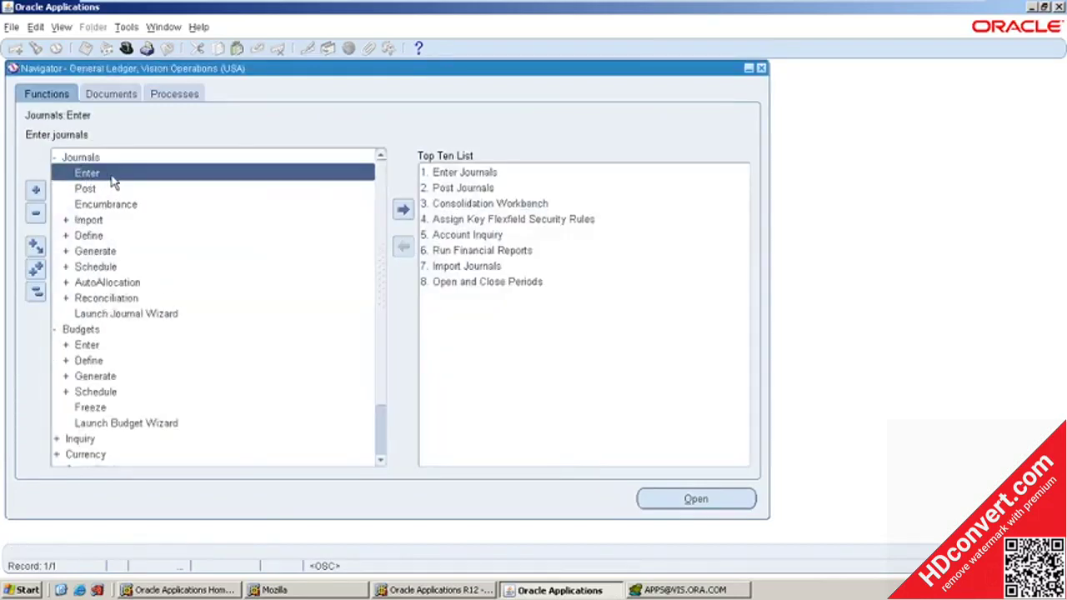
{"action": "double_click", "coordinate": [110, 173]}
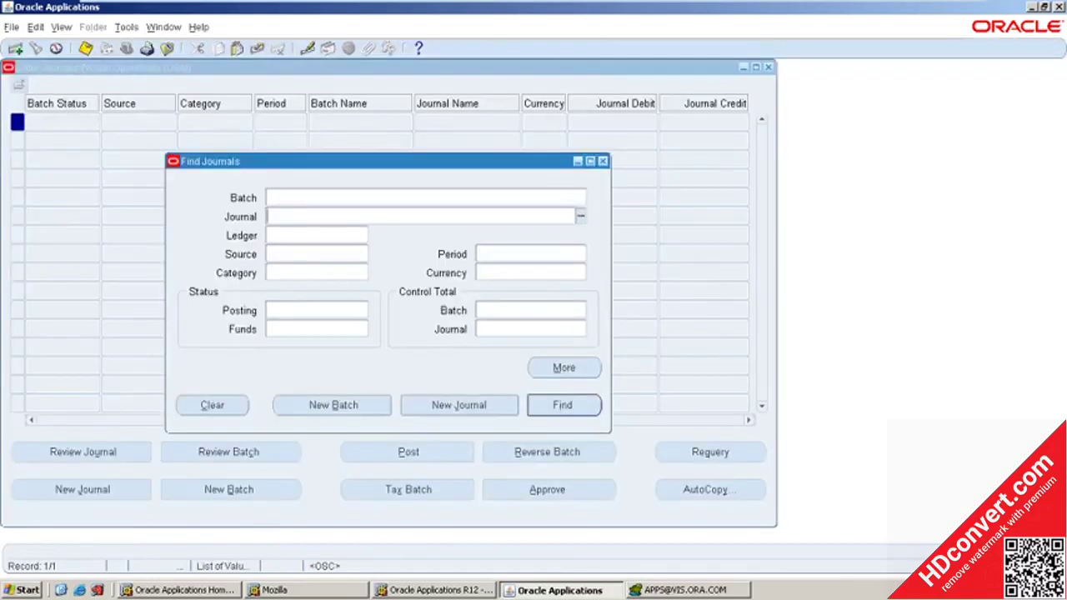
Copy the journal name May-20 Payments USD from the gl_je_headers result in Toad and find that journal in Oracle Applications' Find Journals.
{"action": "left_click", "coordinate": [729, 590]}
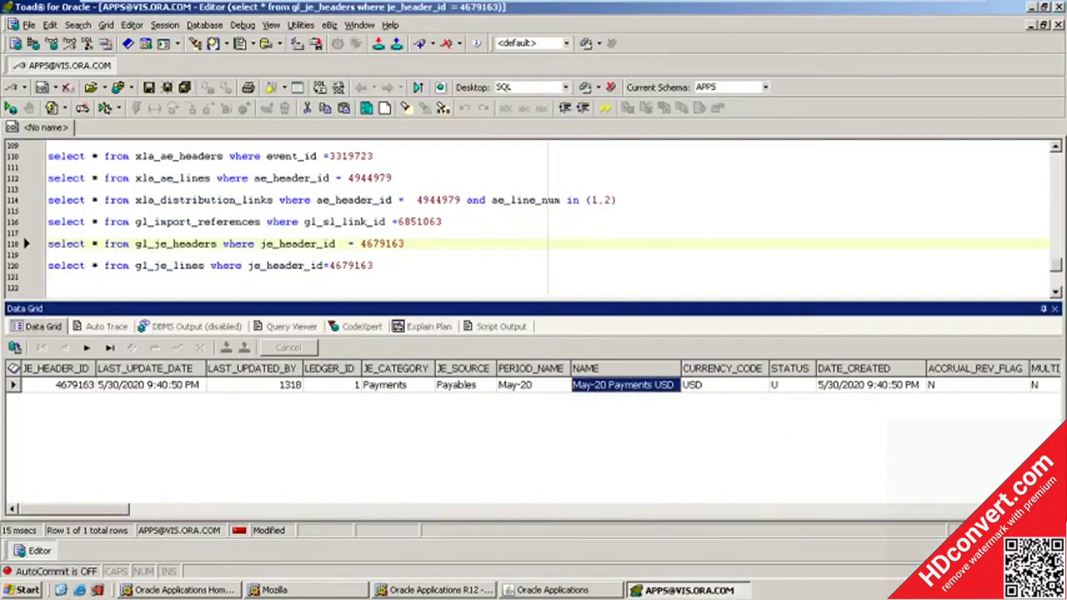
{"action": "left_click", "coordinate": [559, 386]}
{"action": "left_click", "coordinate": [622, 386]}
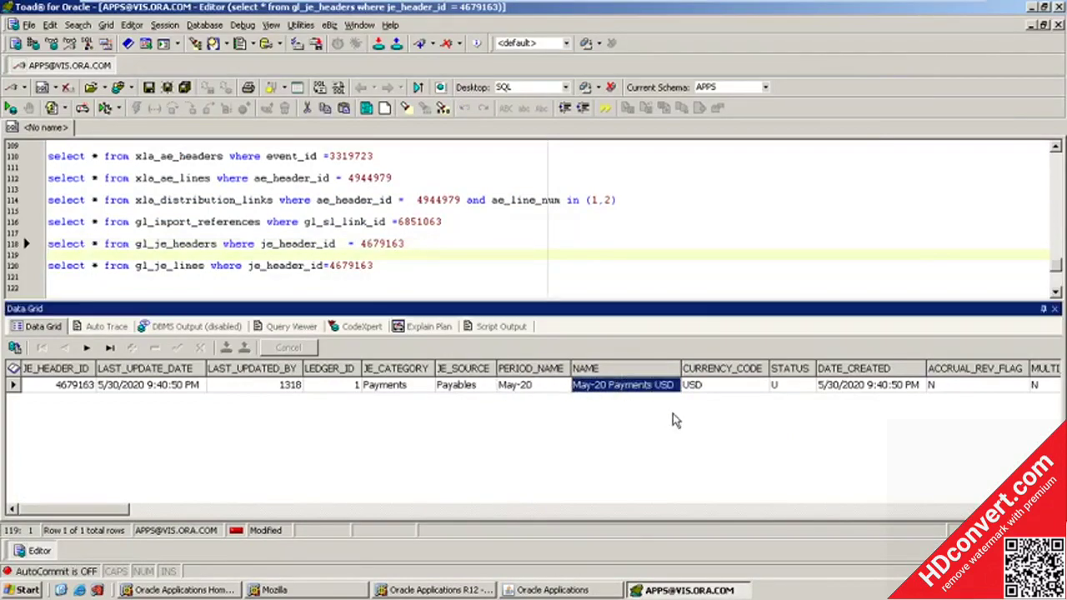
{"action": "key", "text": "ctrl+c"}
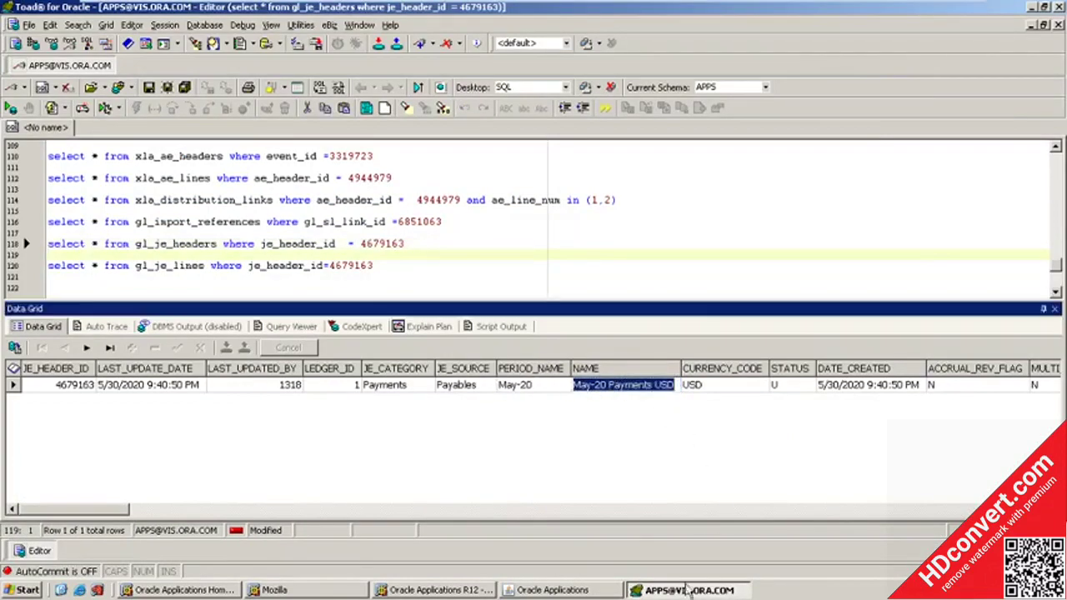
{"action": "left_click", "coordinate": [552, 590]}
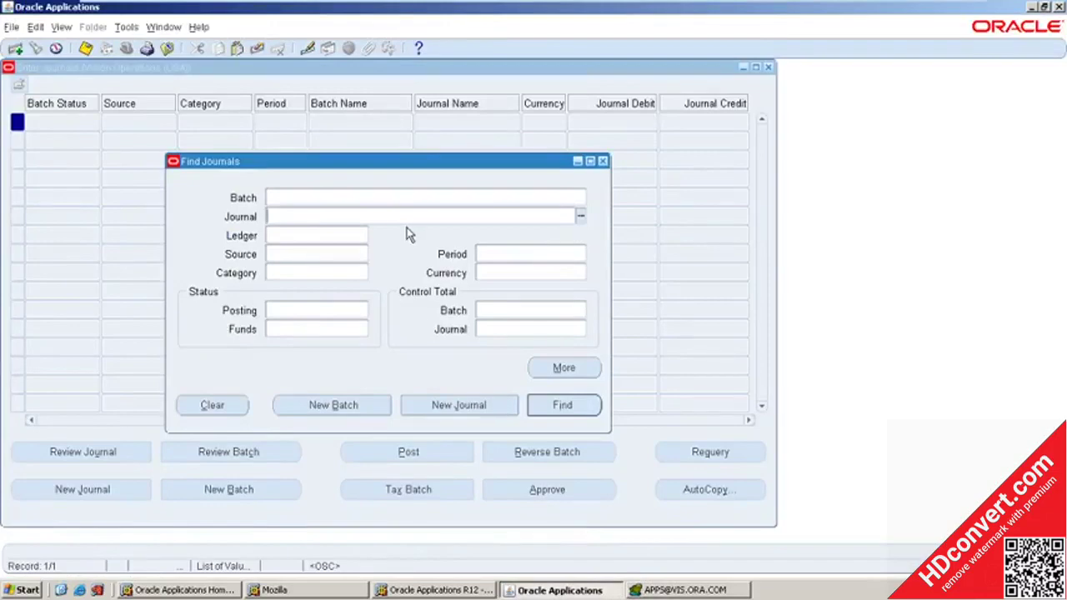
{"action": "key", "text": "ctrl+v"}
{"action": "key", "text": "Tab"}
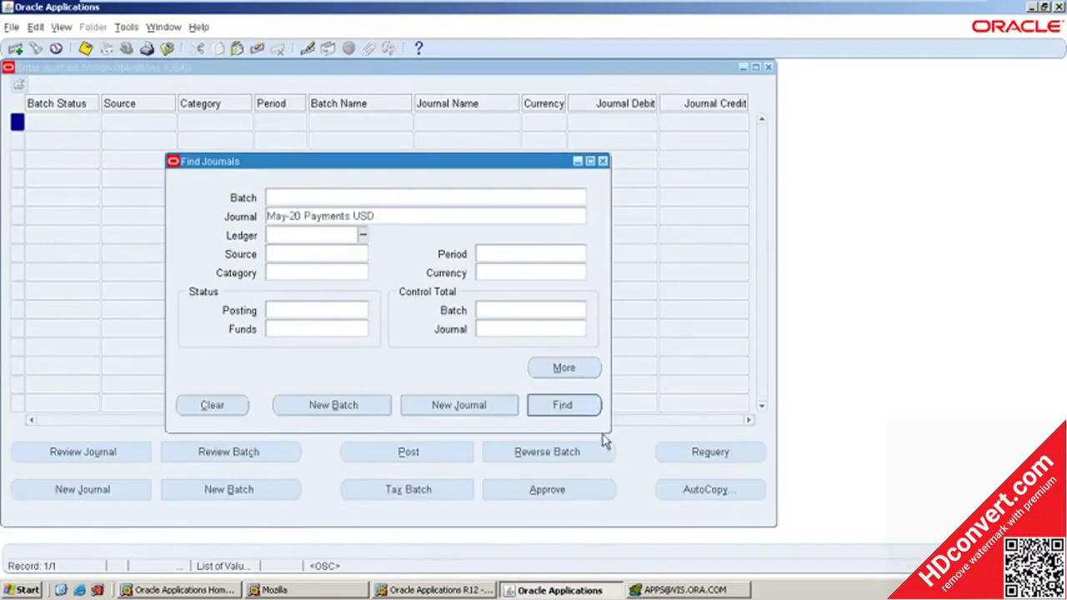
{"action": "left_click", "coordinate": [562, 405]}
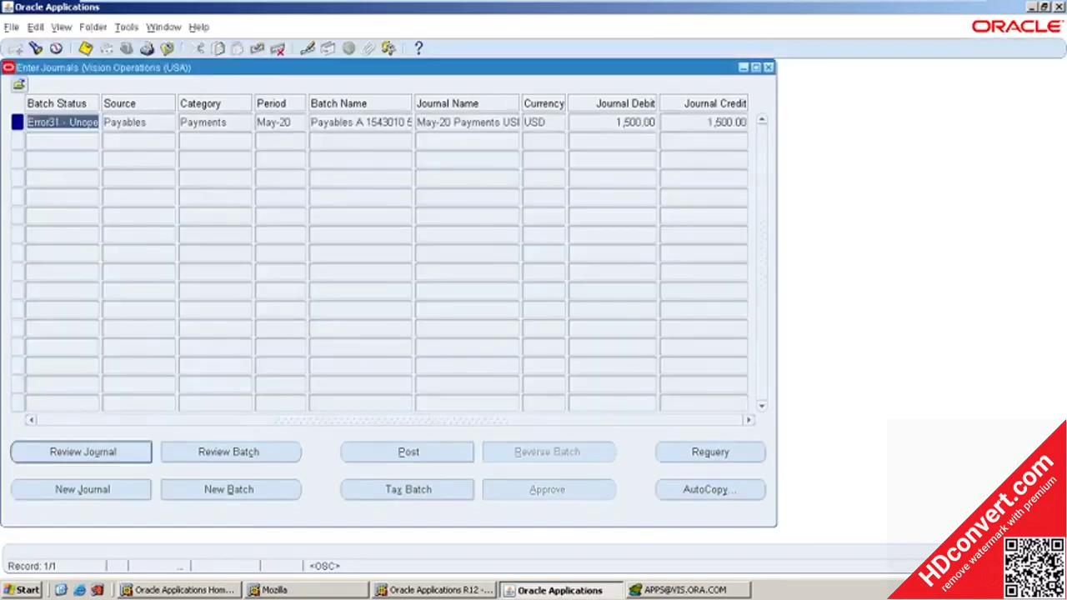
Check the found journal's debit and credit amounts and open the journal for review.
{"action": "left_click", "coordinate": [635, 122]}
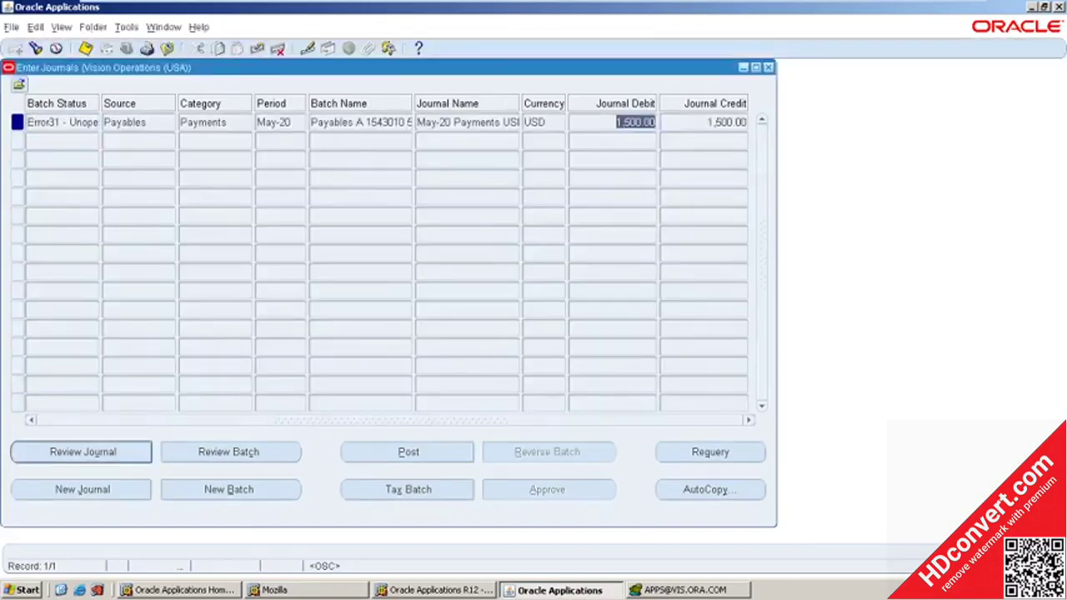
{"action": "left_click", "coordinate": [725, 122]}
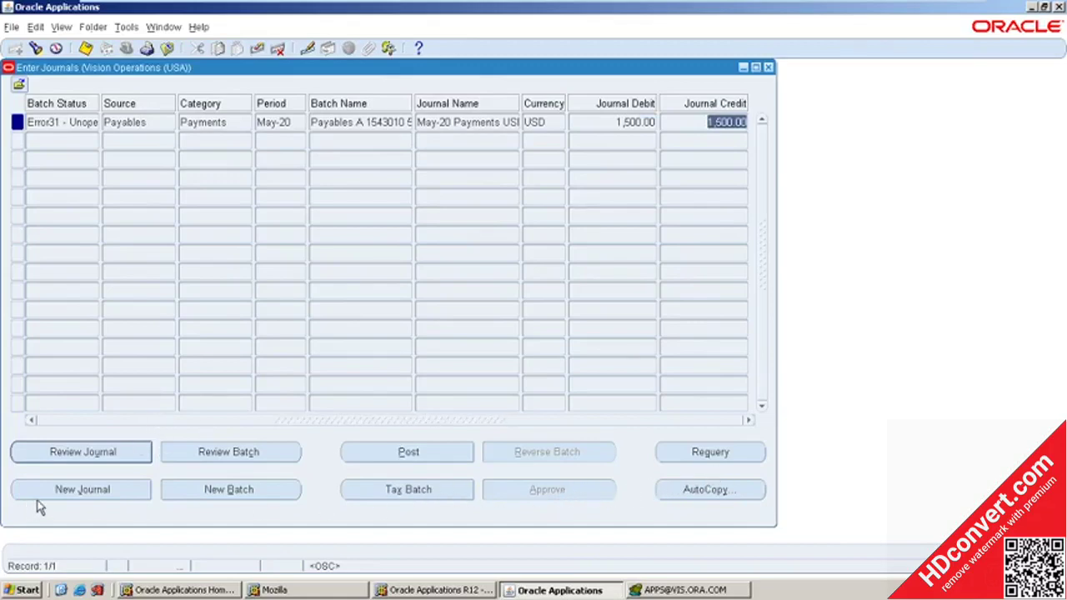
{"action": "left_click", "coordinate": [90, 458]}
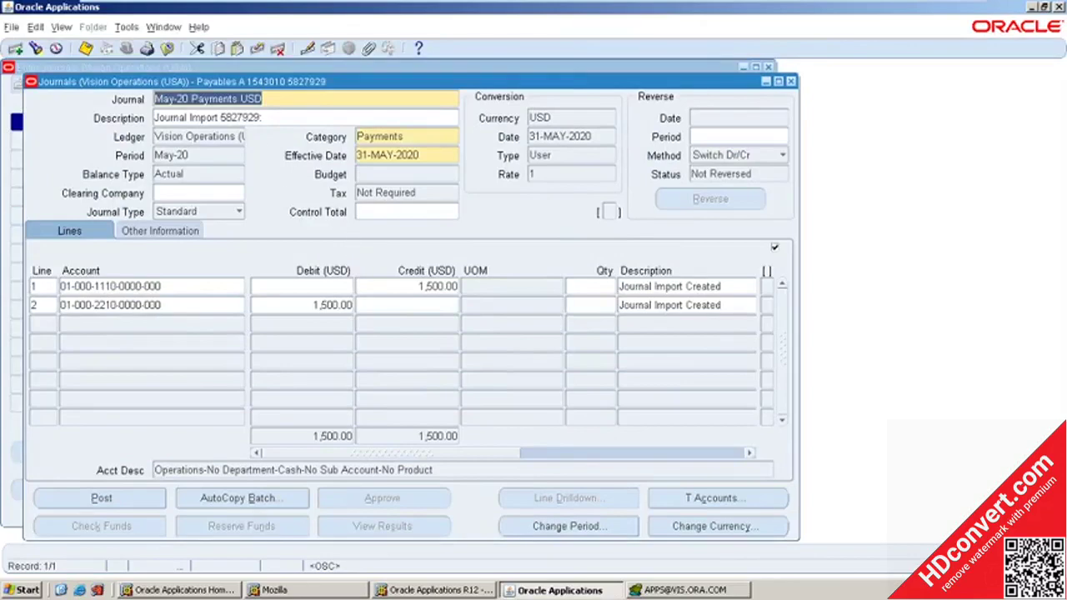
Examine the account, debit and credit of both journal lines, and close the journal windows.
{"action": "left_click", "coordinate": [109, 285]}
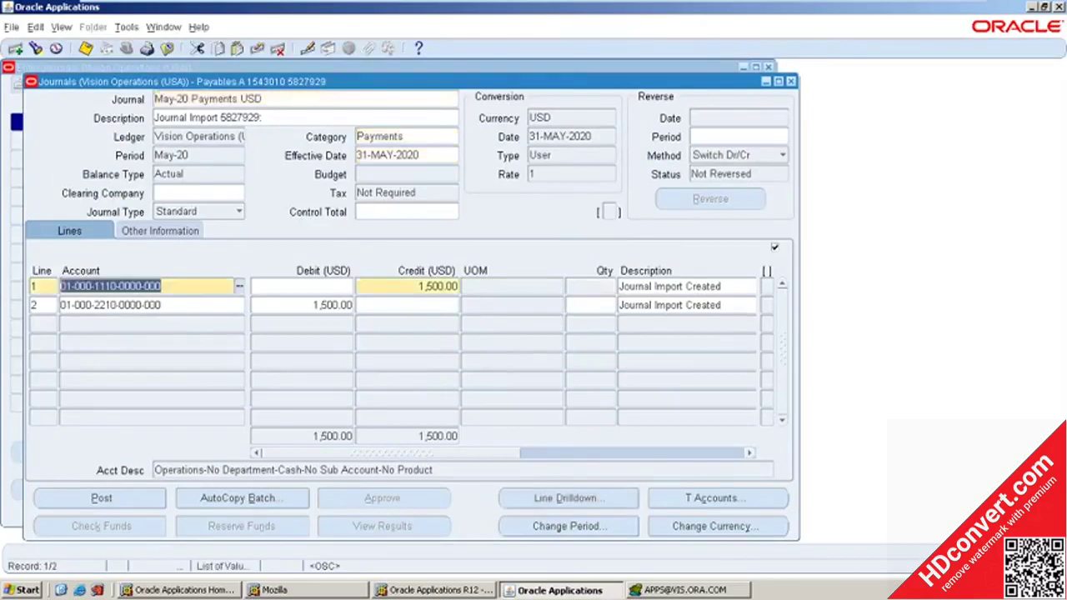
{"action": "left_click", "coordinate": [108, 304]}
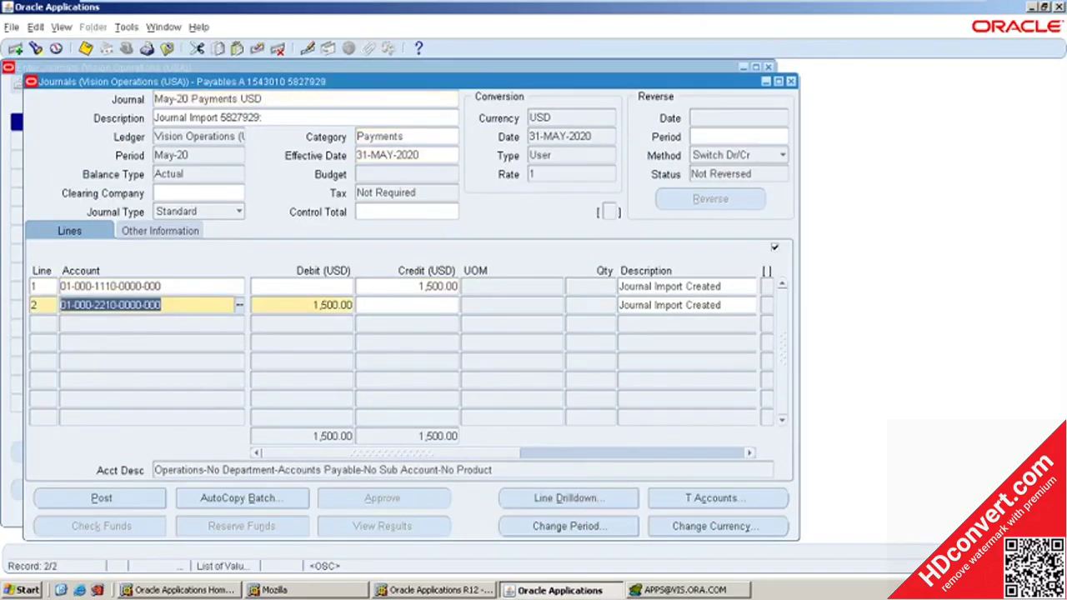
{"action": "left_click", "coordinate": [365, 286]}
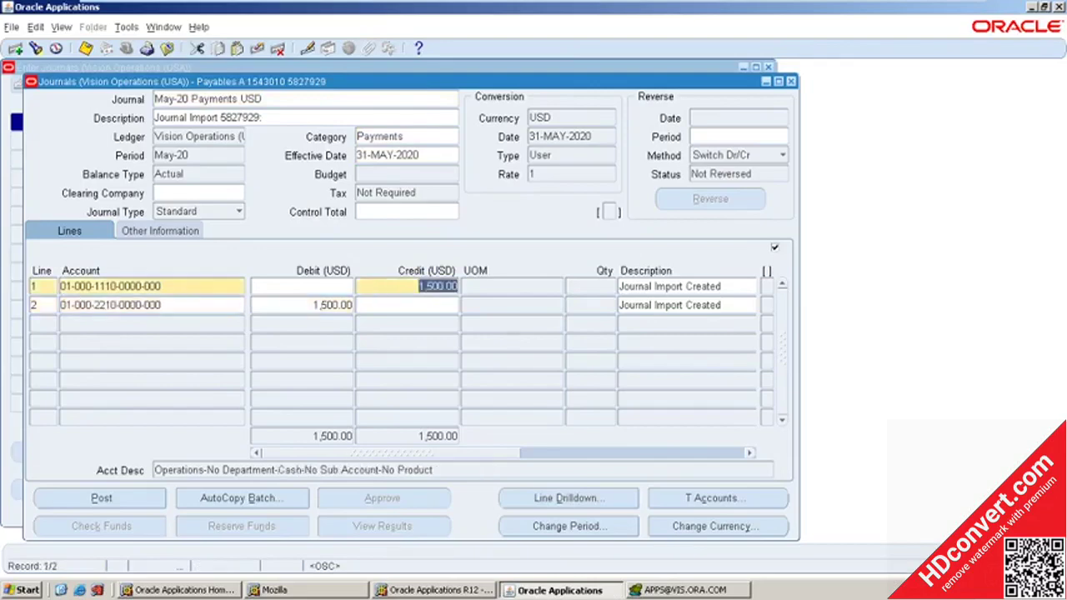
{"action": "left_click", "coordinate": [333, 304]}
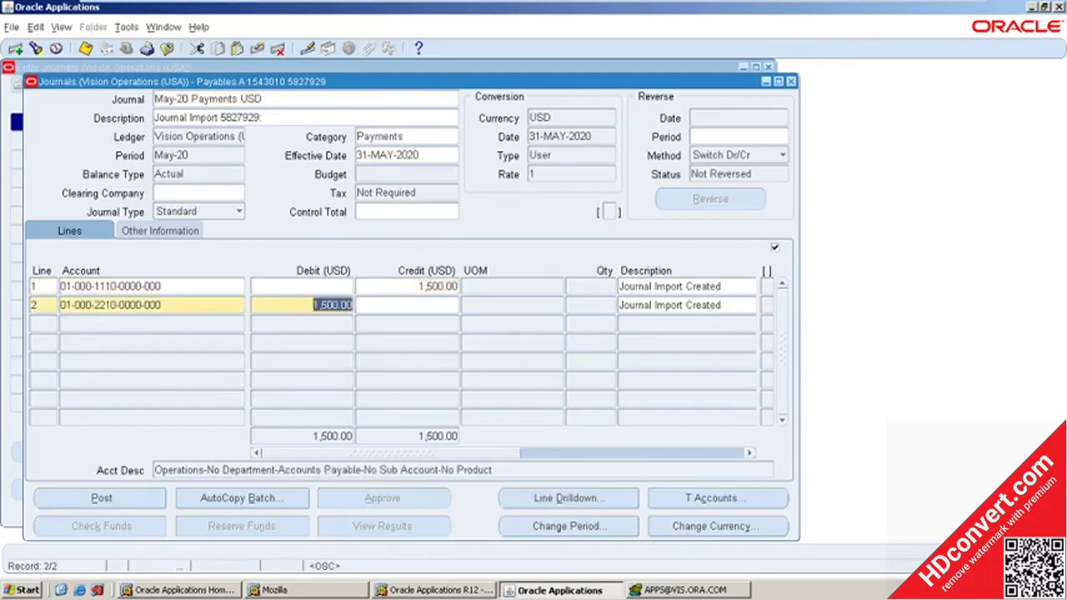
{"action": "left_click", "coordinate": [791, 82]}
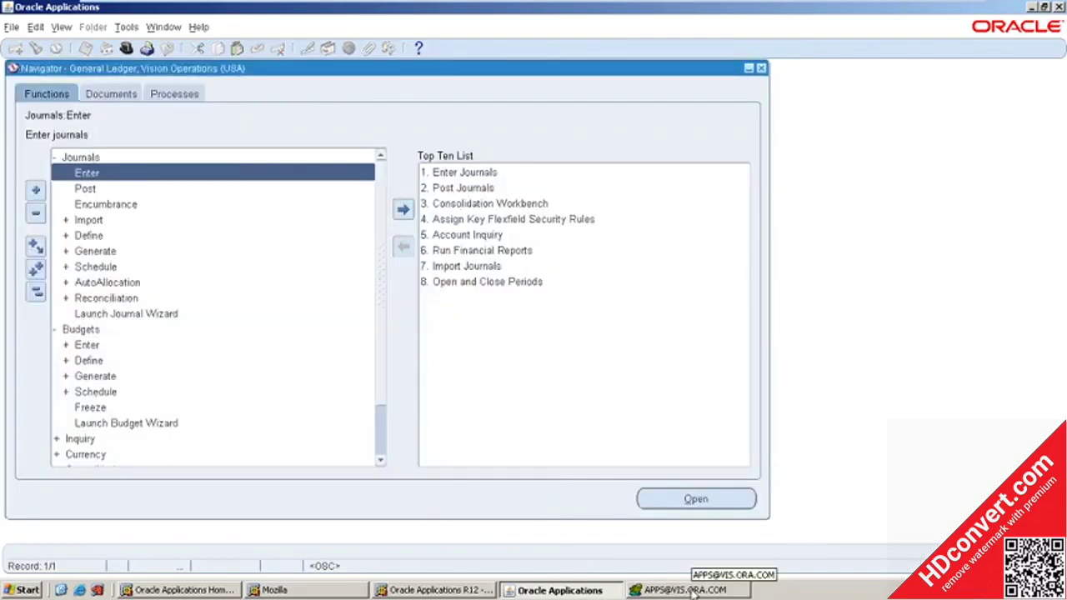
Switch to Toad and run the gl_je_headers query for je_header_id 4679161 in the General Ledger section.
{"action": "left_click", "coordinate": [684, 590]}
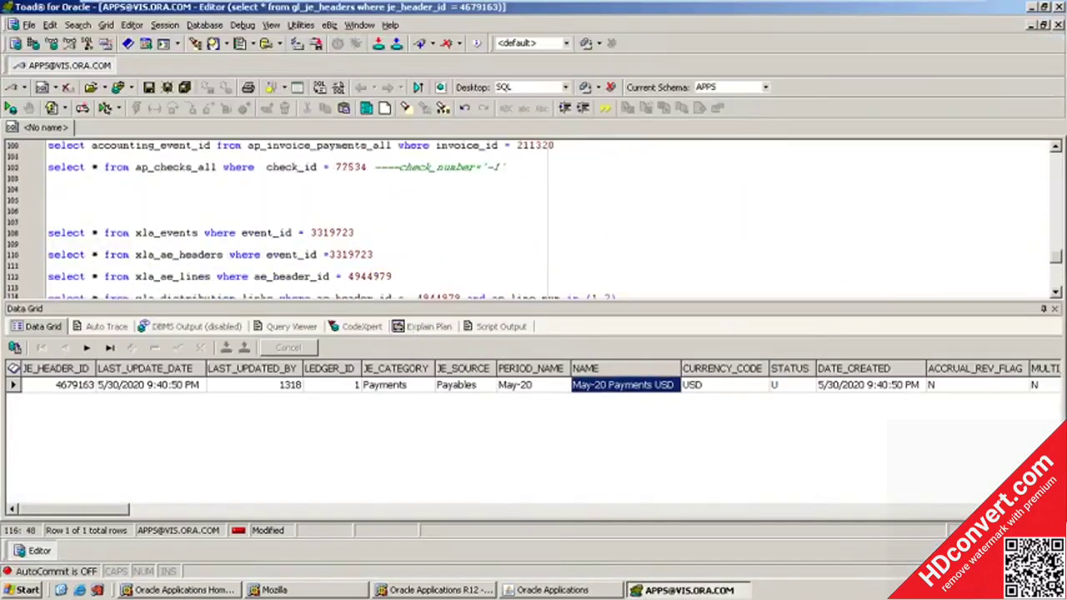
{"action": "scroll", "coordinate": [534, 221], "scroll_direction": "up", "scroll_amount": 7}
{"action": "scroll", "coordinate": [533, 220], "scroll_direction": "up", "scroll_amount": 3}
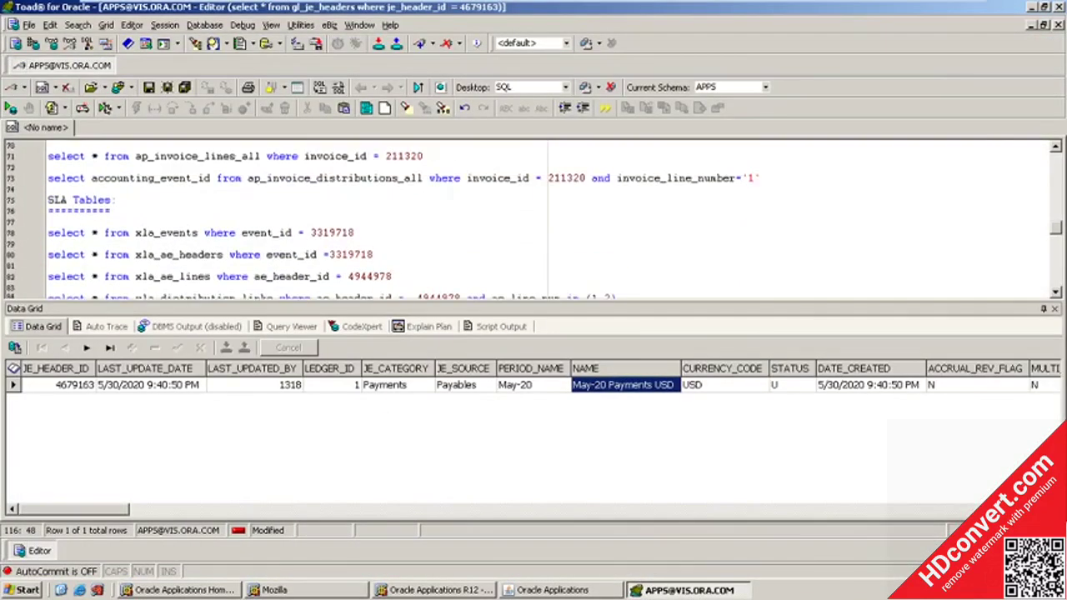
{"action": "scroll", "coordinate": [533, 220], "scroll_direction": "up", "scroll_amount": 1}
{"action": "scroll", "coordinate": [533, 221], "scroll_direction": "down", "scroll_amount": 5}
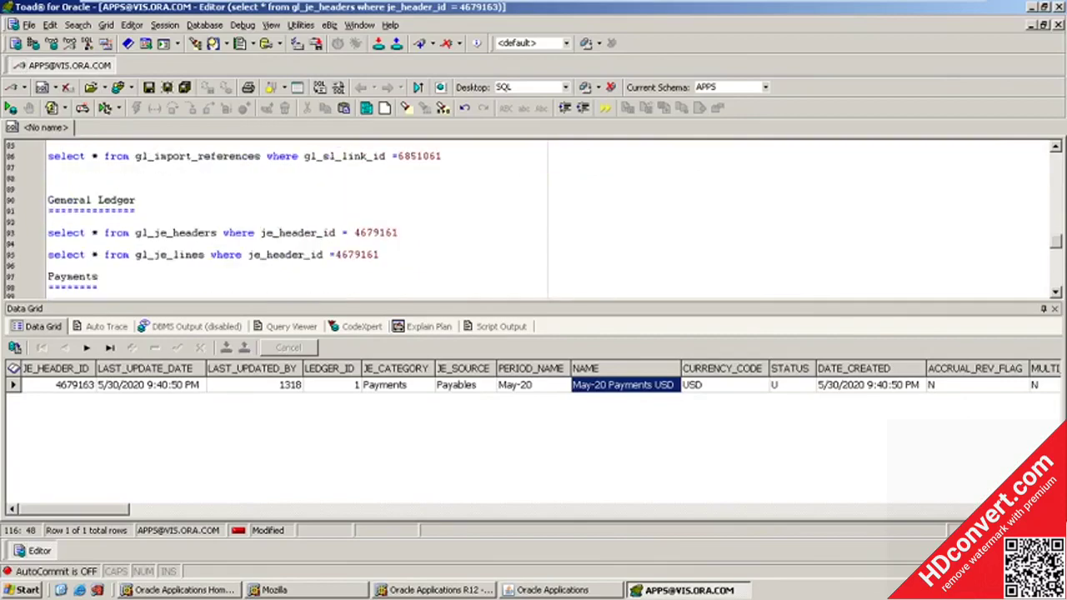
{"action": "left_click", "coordinate": [399, 232]}
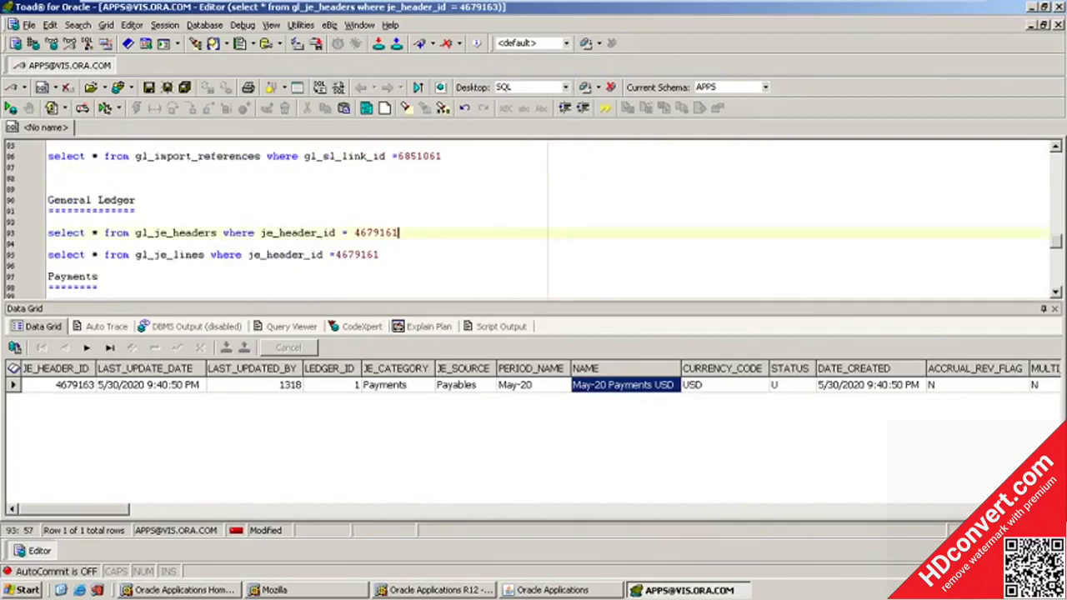
{"action": "key", "text": "F9"}
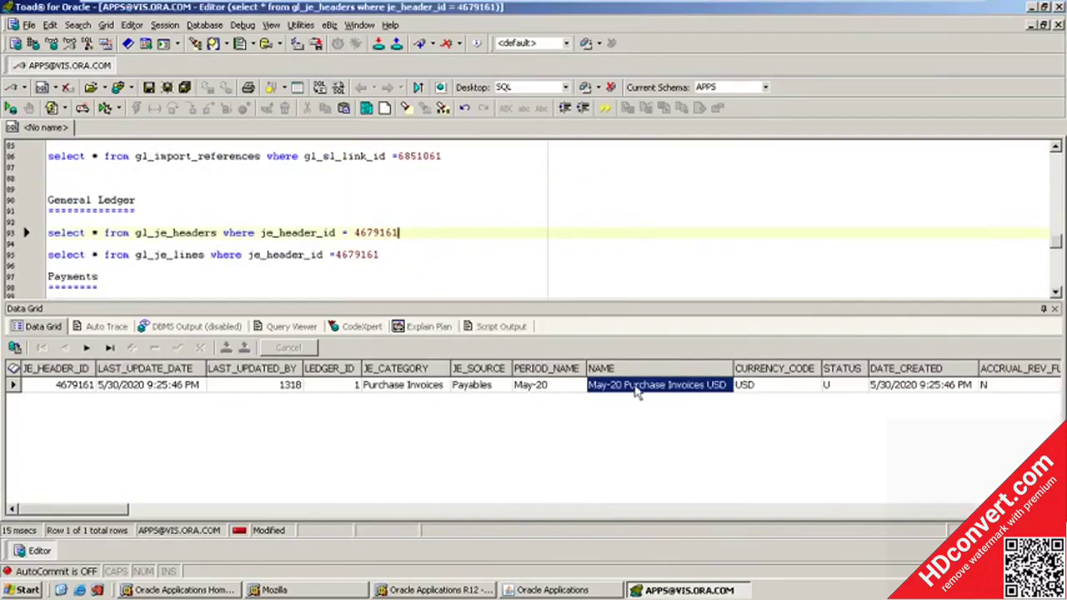
Copy the journal name May-20 Purchase Invoices USD from the query result and find that journal through Enter Journals in Oracle Applications.
{"action": "left_click", "coordinate": [550, 387]}
{"action": "left_click", "coordinate": [654, 388]}
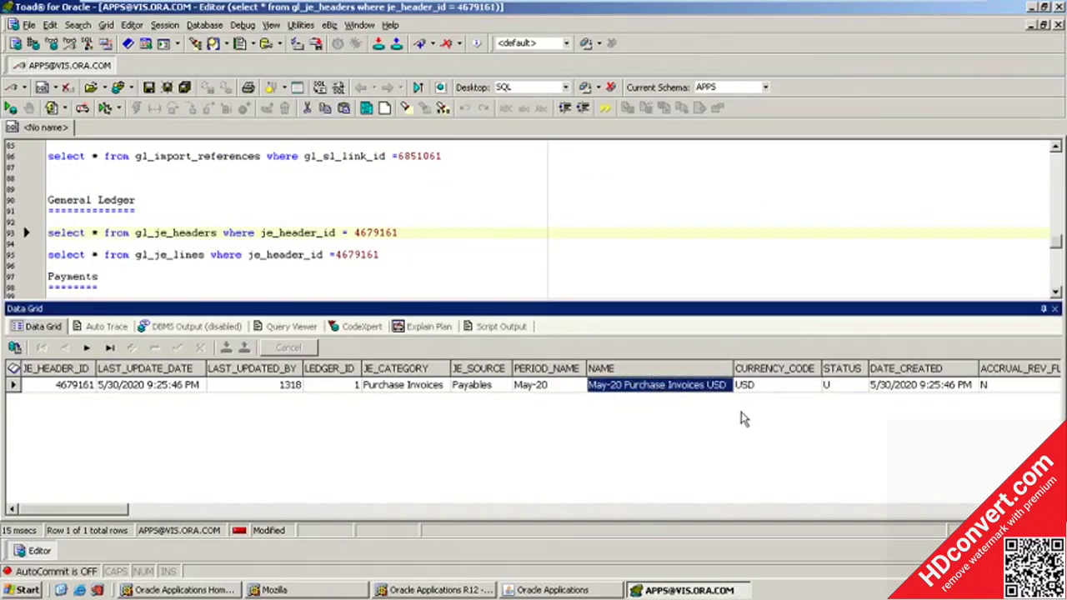
{"action": "key", "text": "F2"}
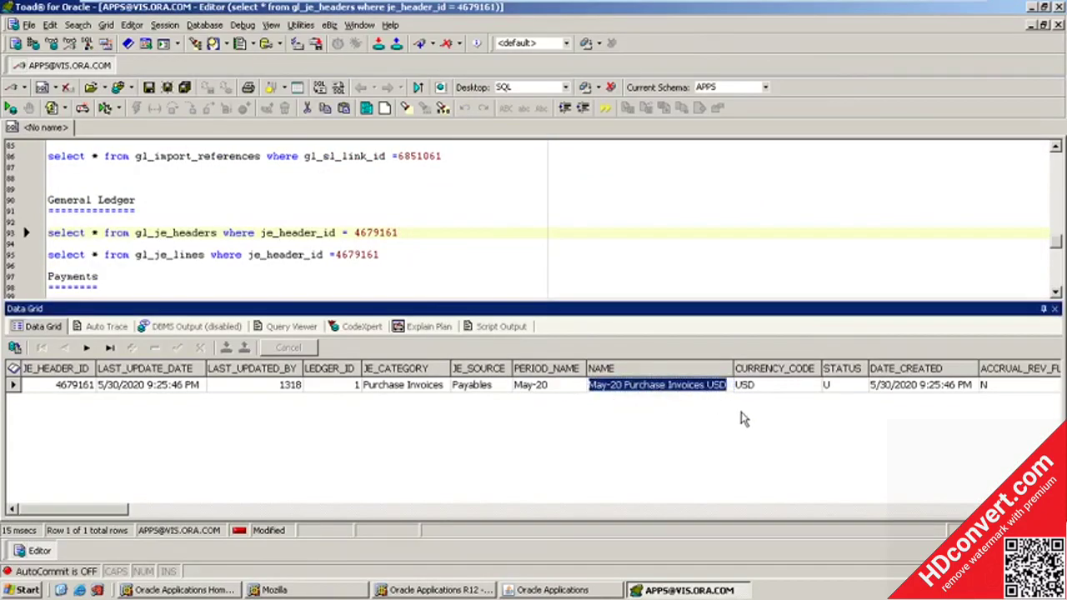
{"action": "left_click", "coordinate": [555, 584]}
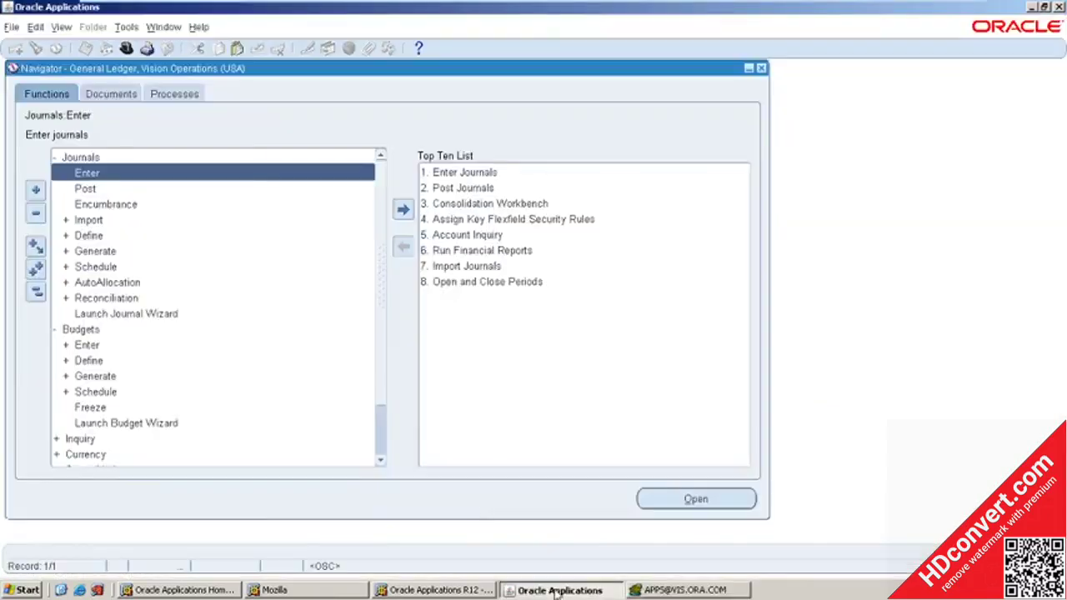
{"action": "double_click", "coordinate": [99, 171]}
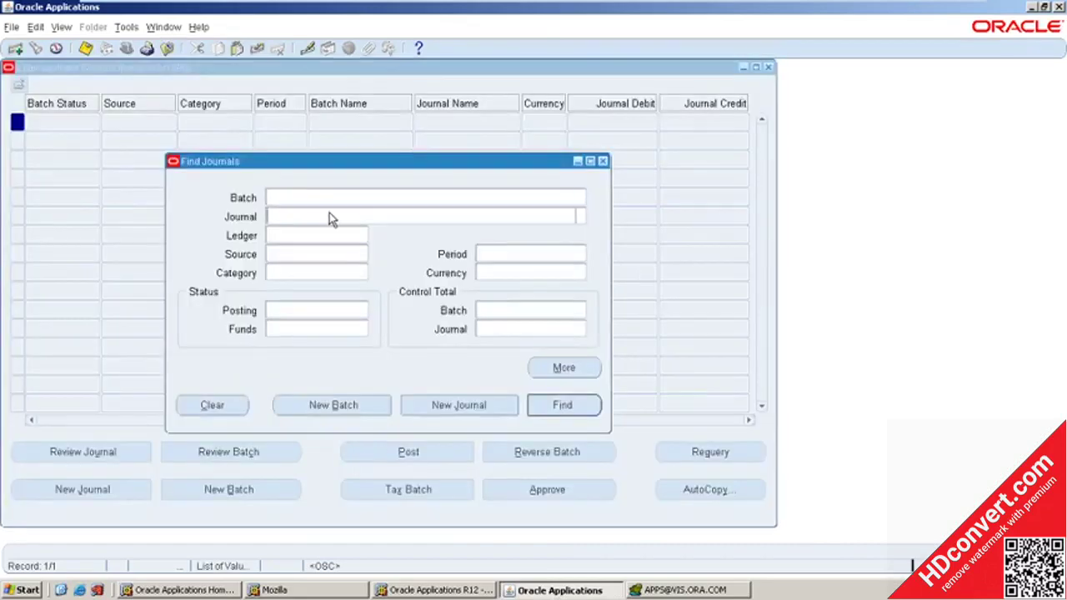
{"action": "type", "text": "May-20 Purchase Invoices USD"}
{"action": "key", "text": "Tab"}
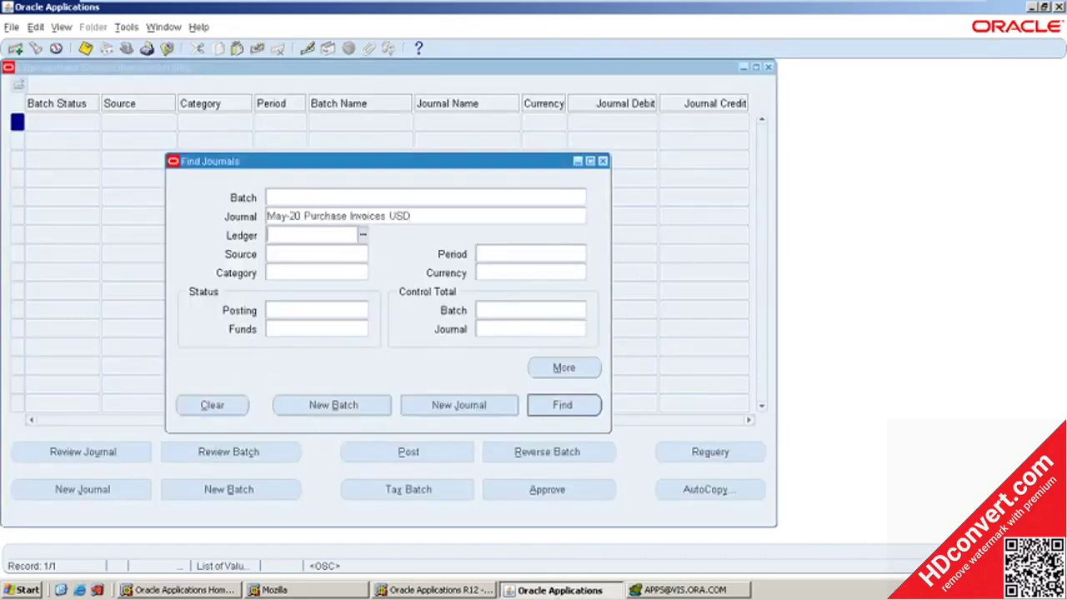
{"action": "left_click", "coordinate": [544, 401]}
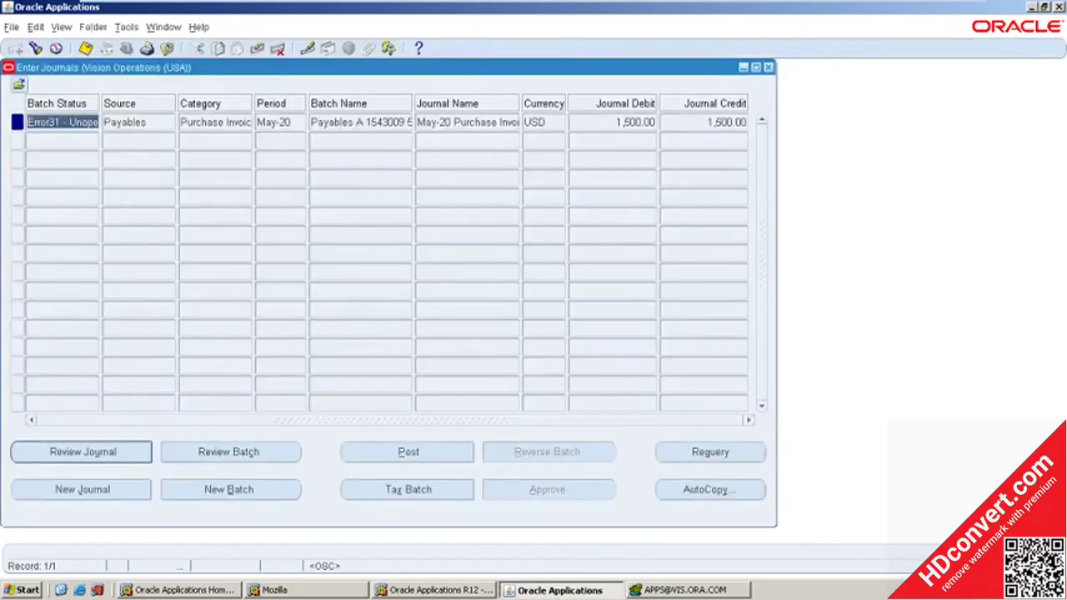
Check the debit and credit amounts of the purchase invoices journal and open it for review.
{"action": "left_click", "coordinate": [633, 122]}
{"action": "left_click", "coordinate": [725, 122]}
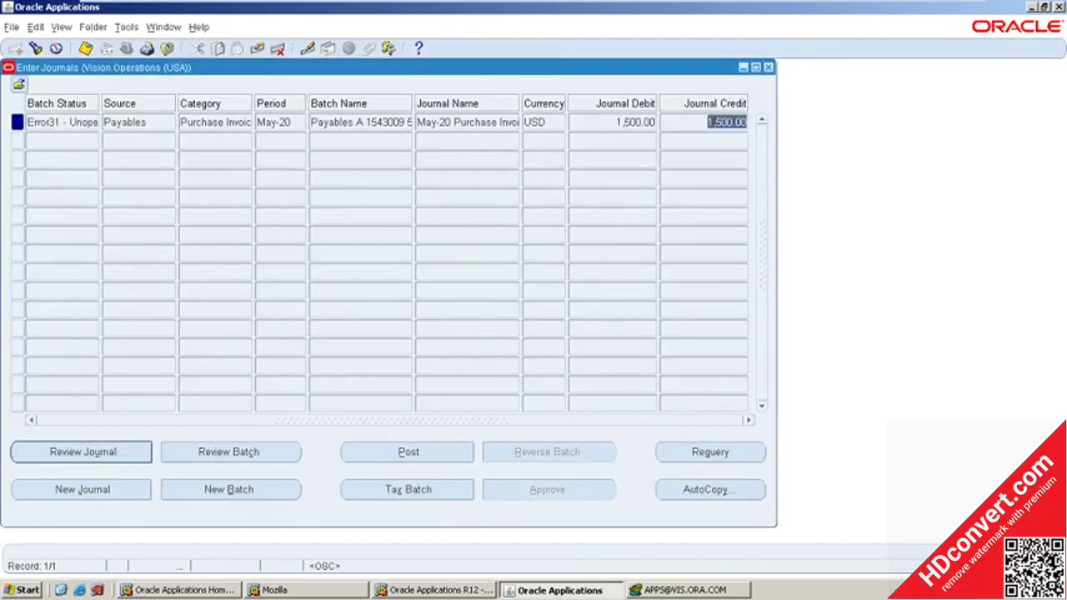
{"action": "left_click", "coordinate": [635, 121]}
{"action": "key", "text": "Tab"}
{"action": "left_click", "coordinate": [138, 447]}
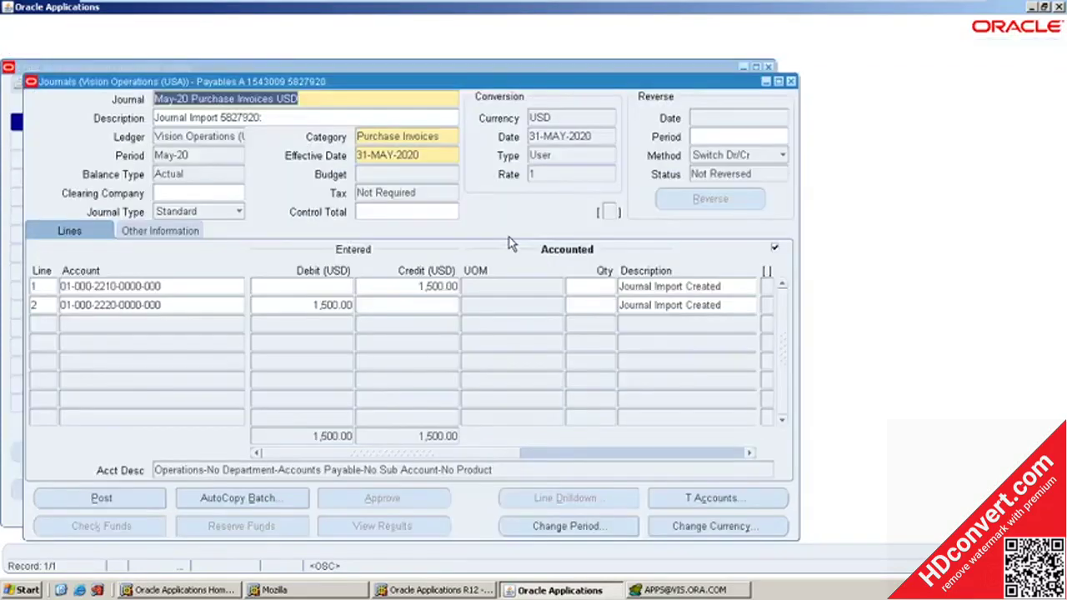
Examine the account, debit and credit of both purchase invoice journal lines, and minimize the virtual machine window.
{"action": "left_click", "coordinate": [171, 285]}
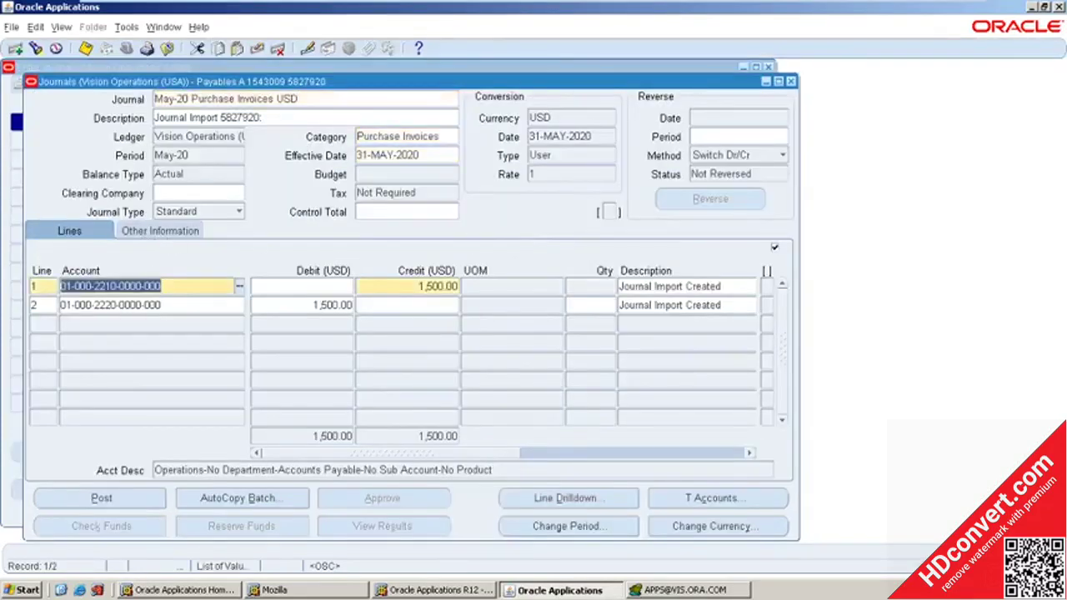
{"action": "key", "text": "Down"}
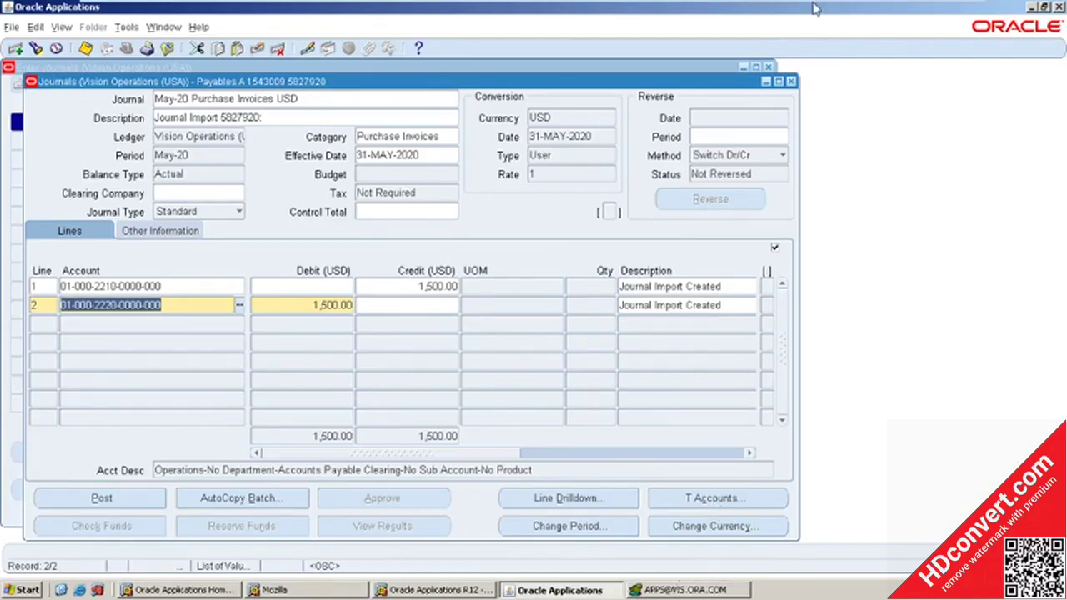
{"action": "mouse_move", "coordinate": [698, 1]}
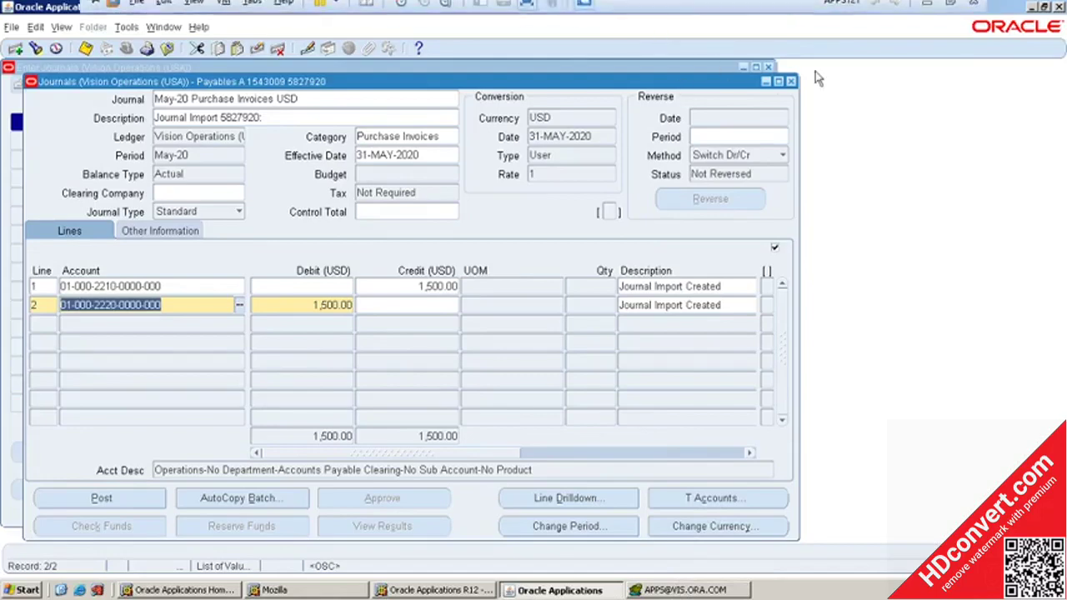
{"action": "left_click", "coordinate": [926, 10]}
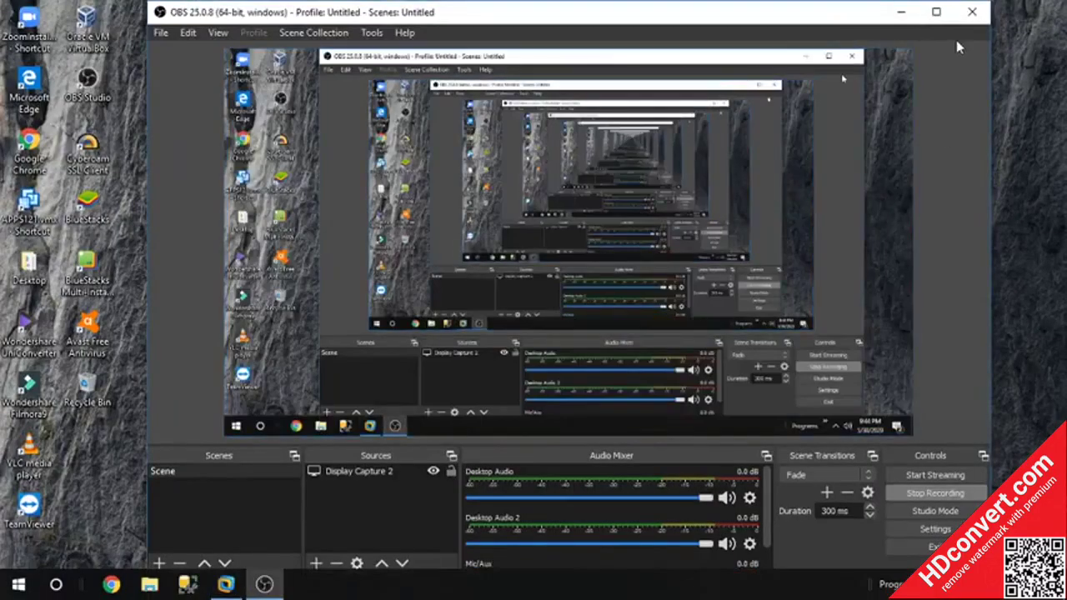